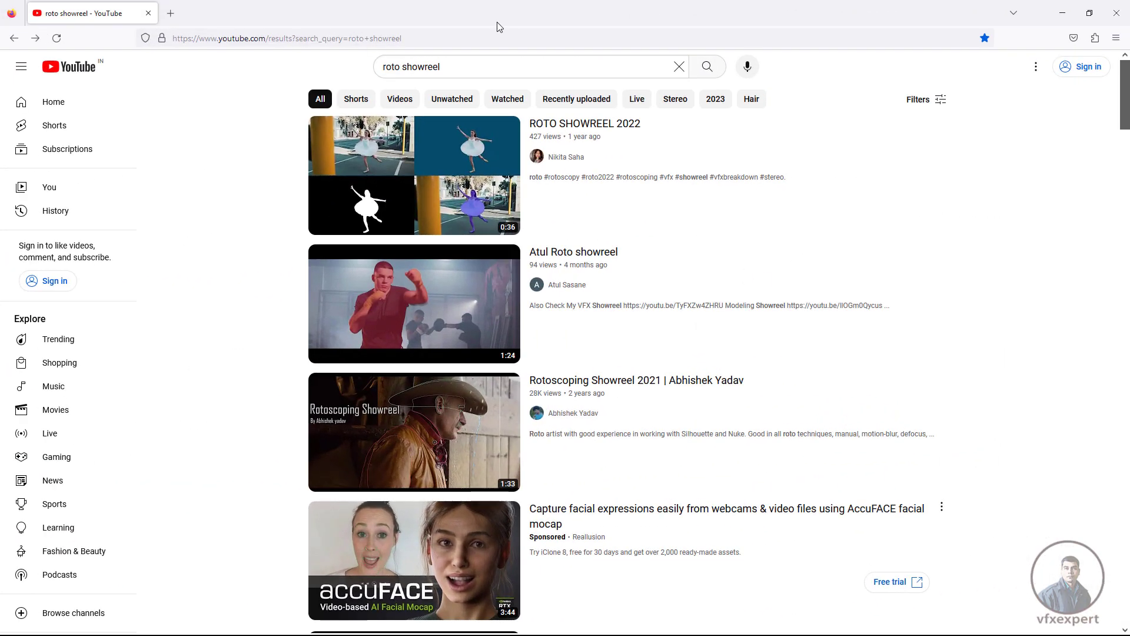
# Open the ROTO SHOWREEL 2022 video from the search results and pause it on the original dancer plate.
pyautogui.click(465, 66)
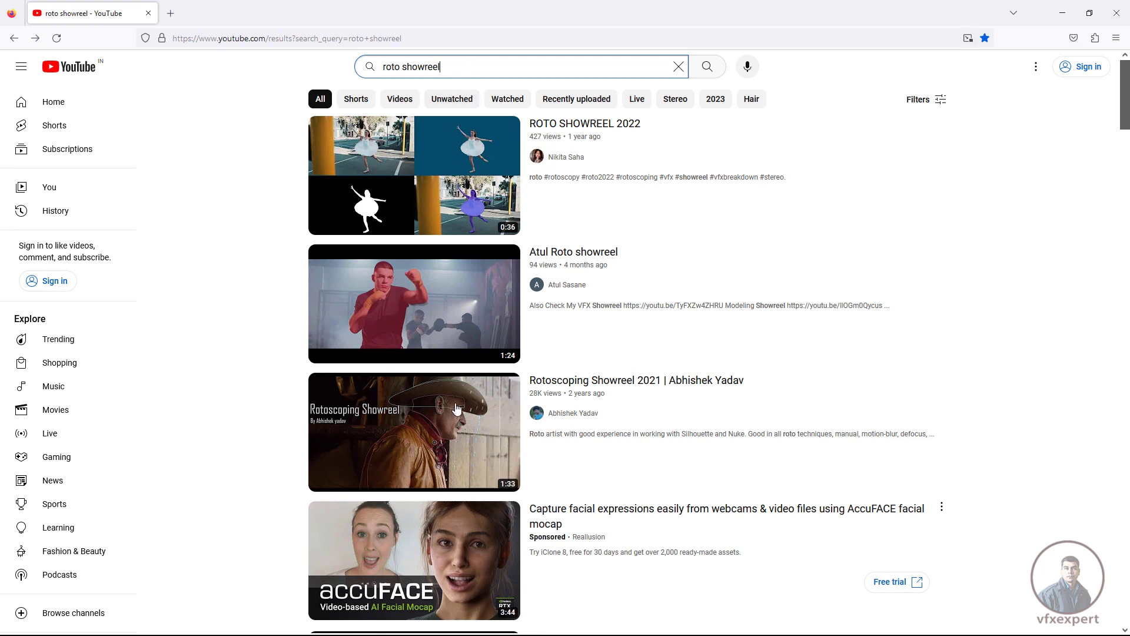
pyautogui.moveTo(457, 408)
pyautogui.moveTo(518, 172)
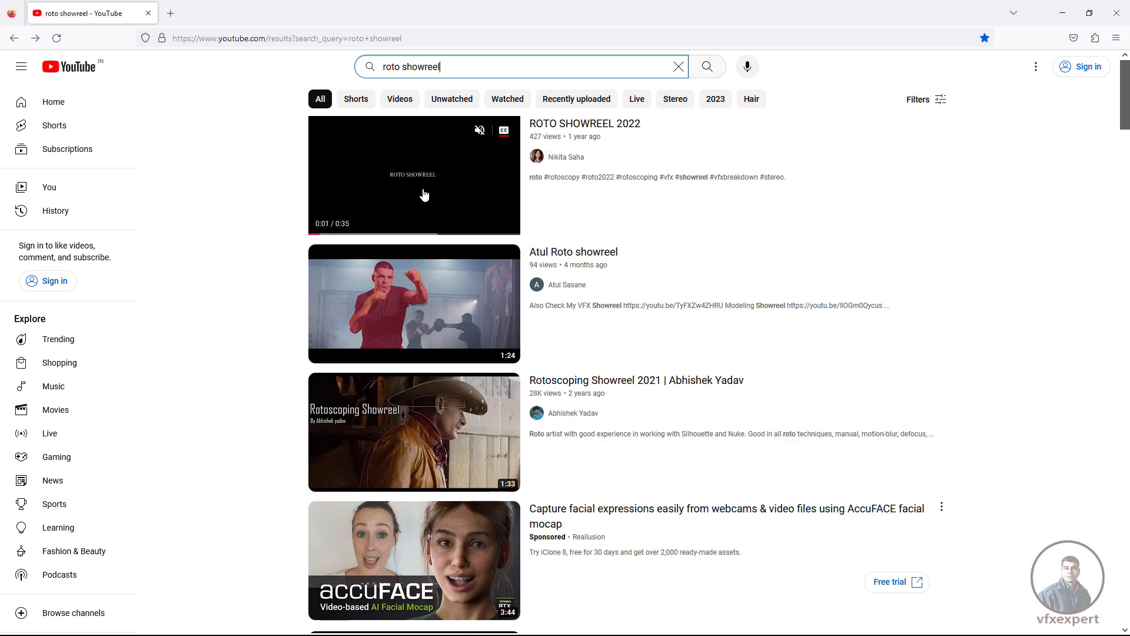
pyautogui.click(458, 188)
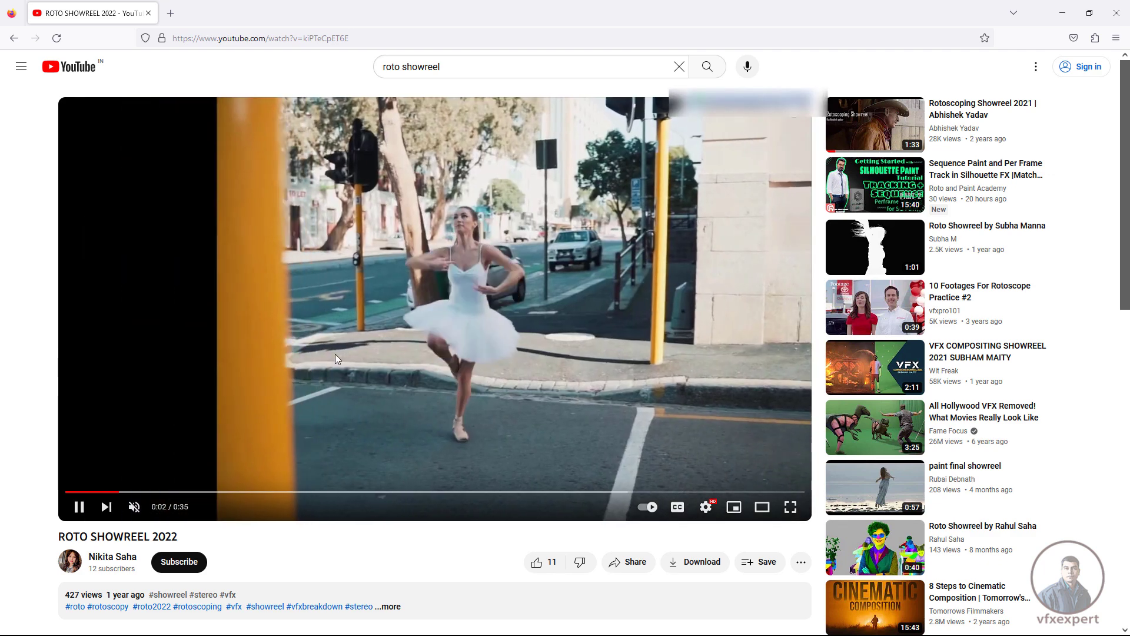
pyautogui.moveTo(78, 493); pyautogui.dragTo(78, 494)
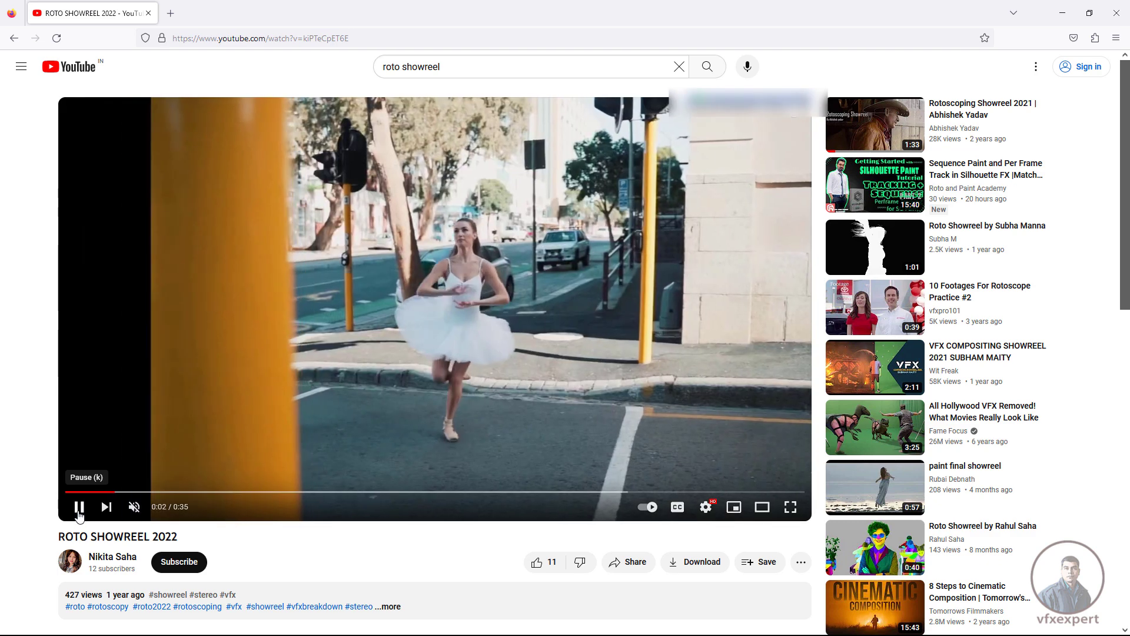
pyautogui.click(79, 513)
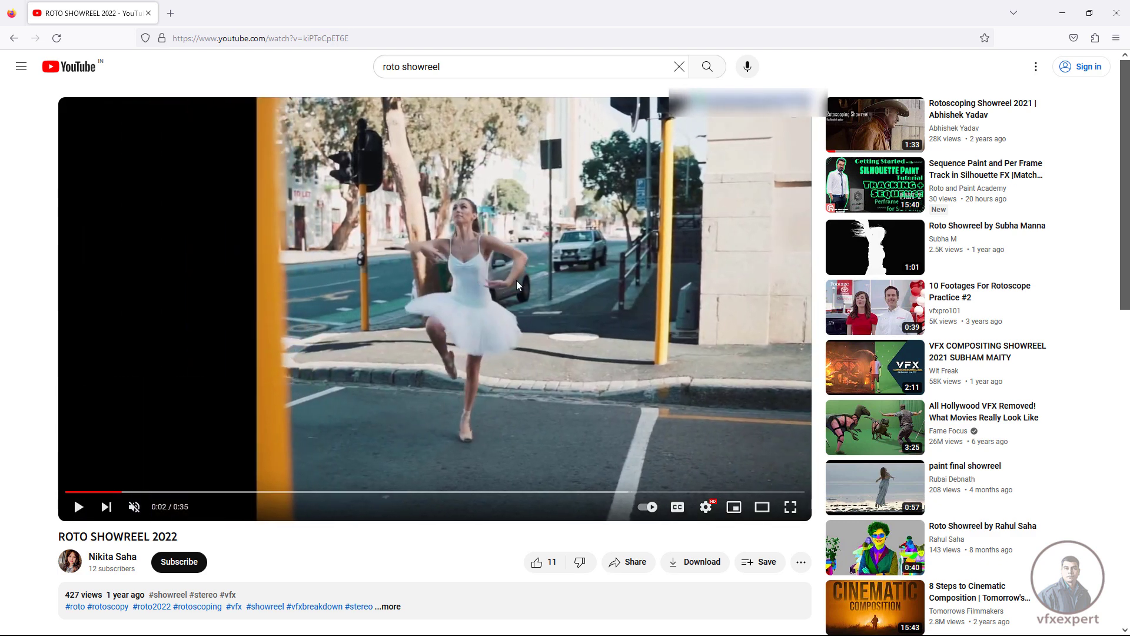
# Examine the dancer showreel's alpha matte, color overlay, blue-background roto output and four-way comparison, pausing playback at each stage.
pyautogui.click(75, 509)
pyautogui.click(74, 509)
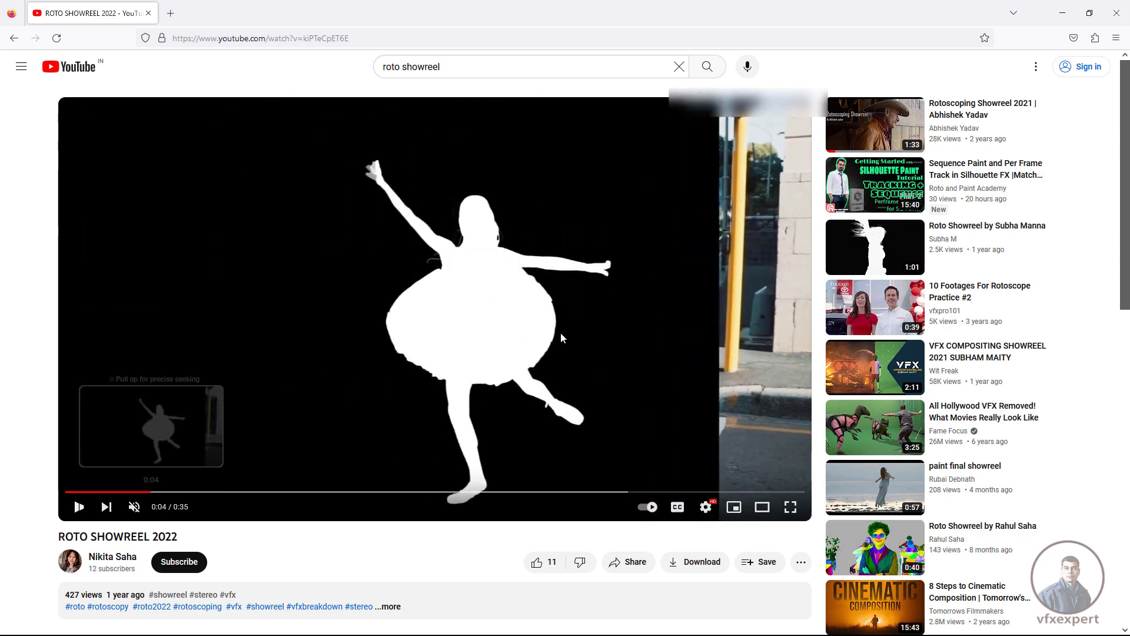
pyautogui.click(80, 509)
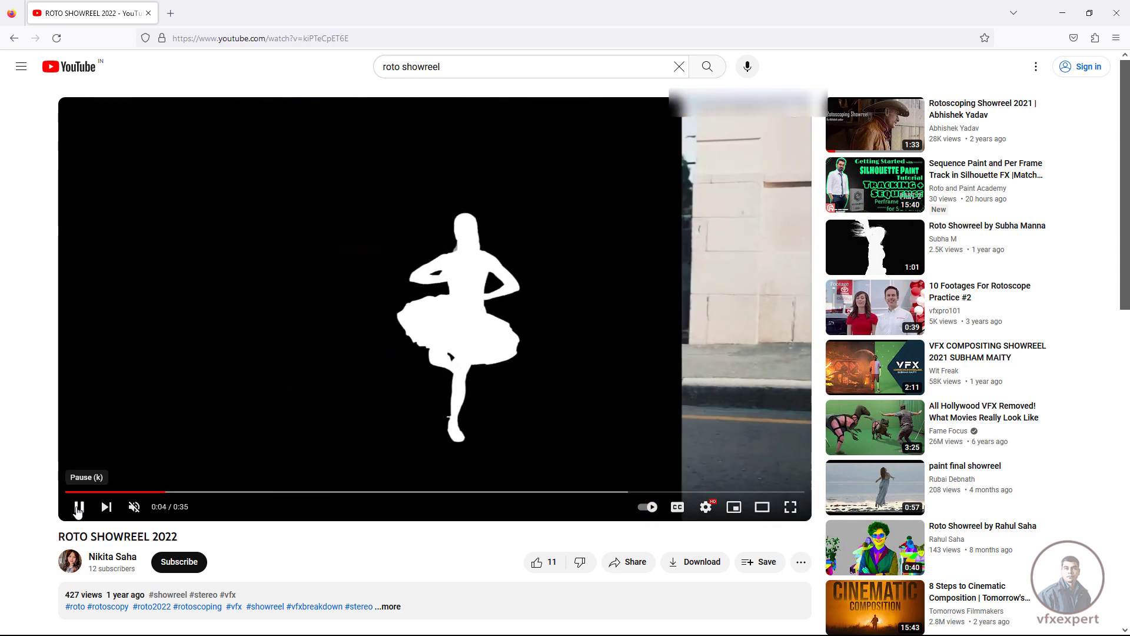
pyautogui.click(77, 509)
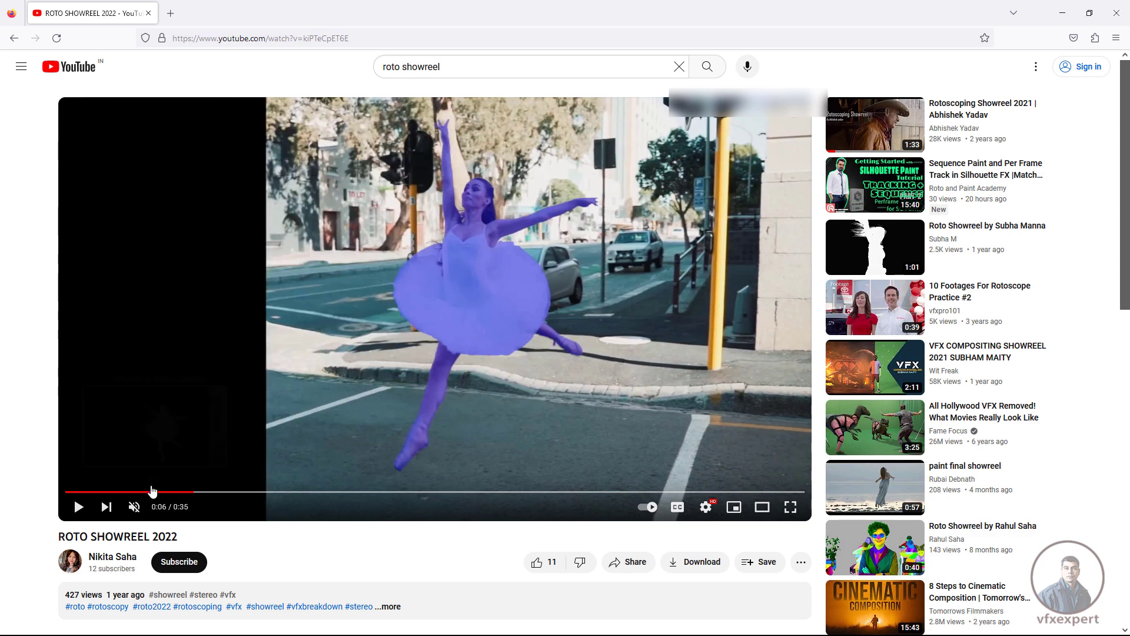
pyautogui.click(81, 508)
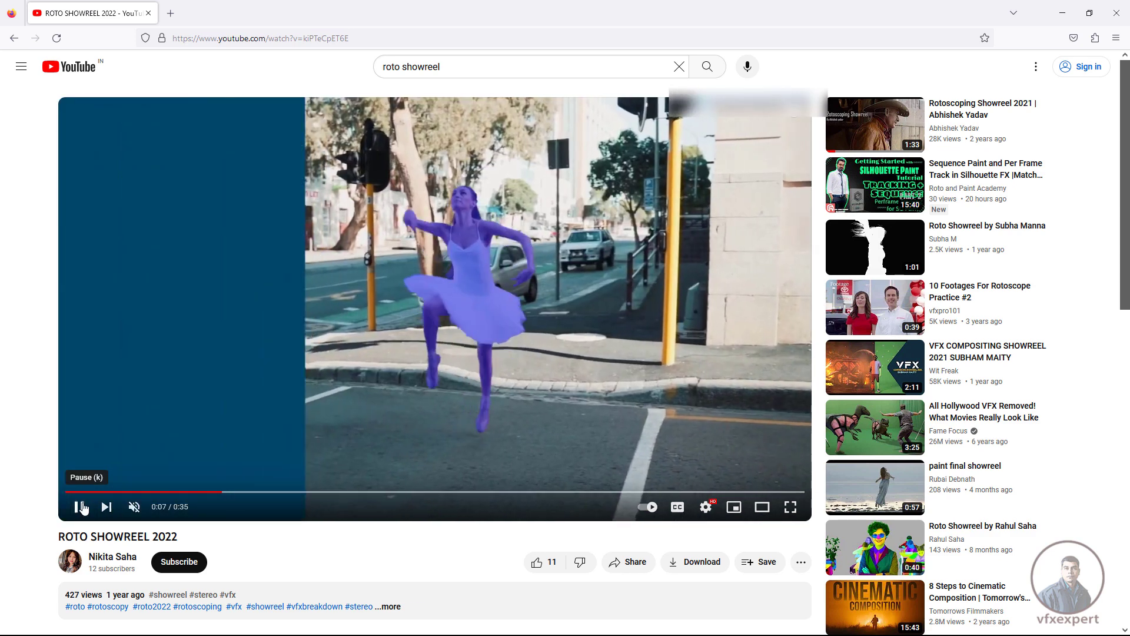
pyautogui.click(80, 508)
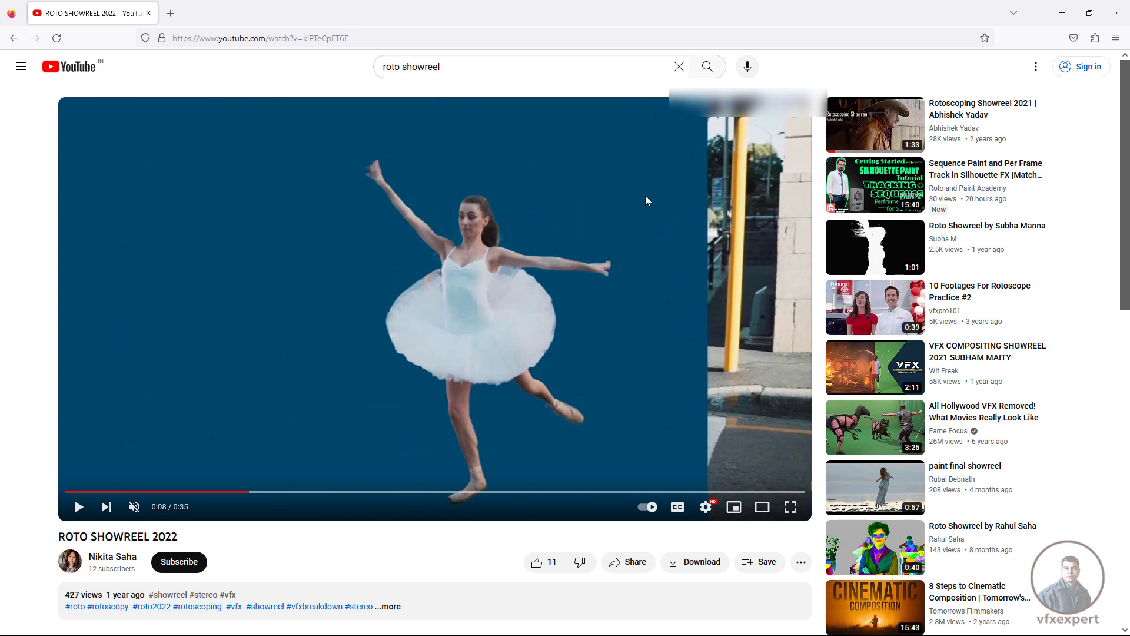
pyautogui.click(80, 507)
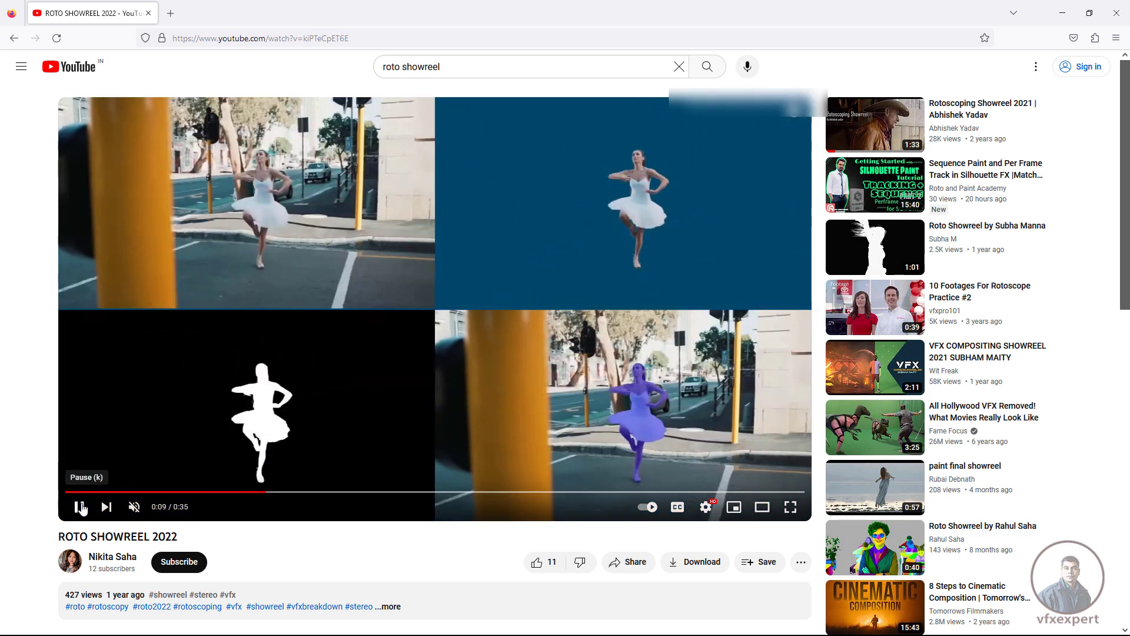
pyautogui.click(80, 507)
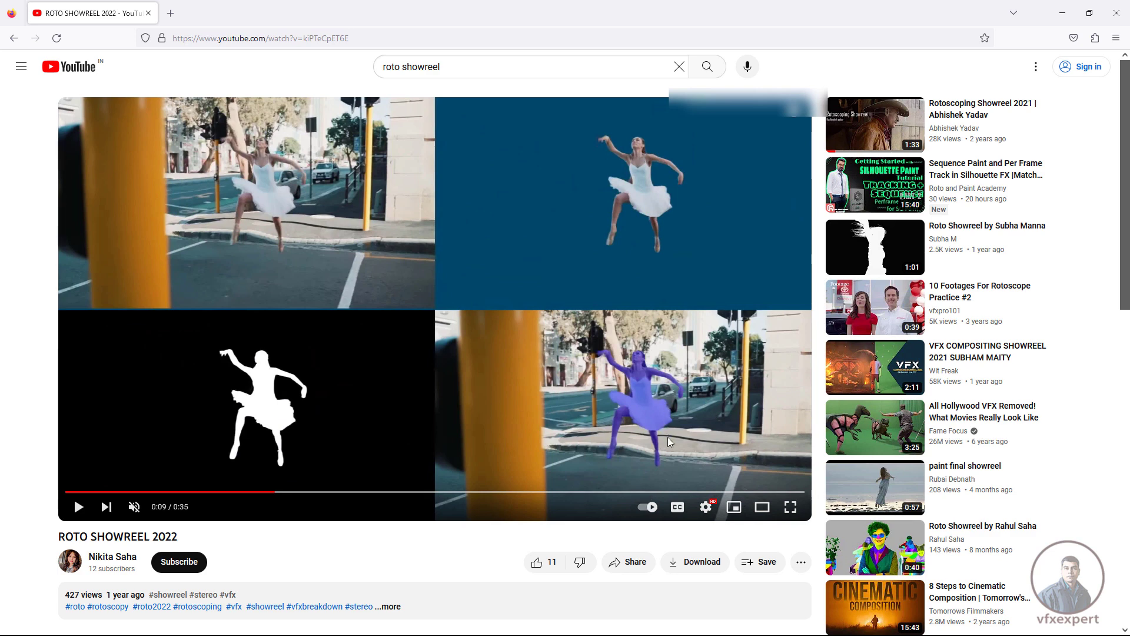
# Return to the search results, open the Rotoscoping Showreel 2021 video and pause it on the original cowboy plate.
pyautogui.click(14, 38)
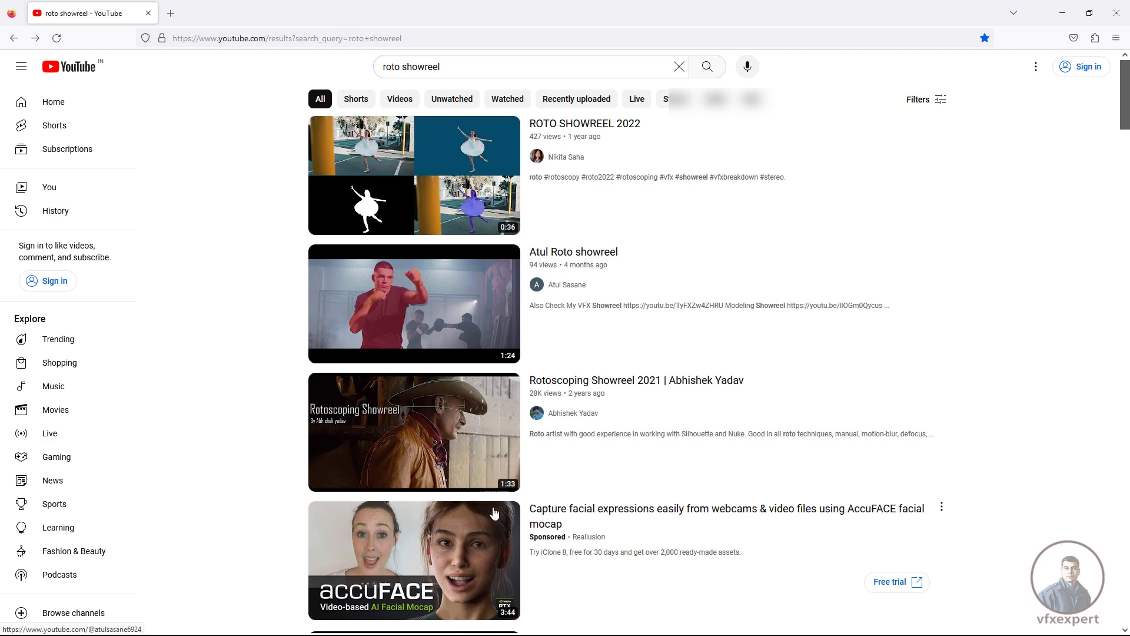
pyautogui.click(479, 446)
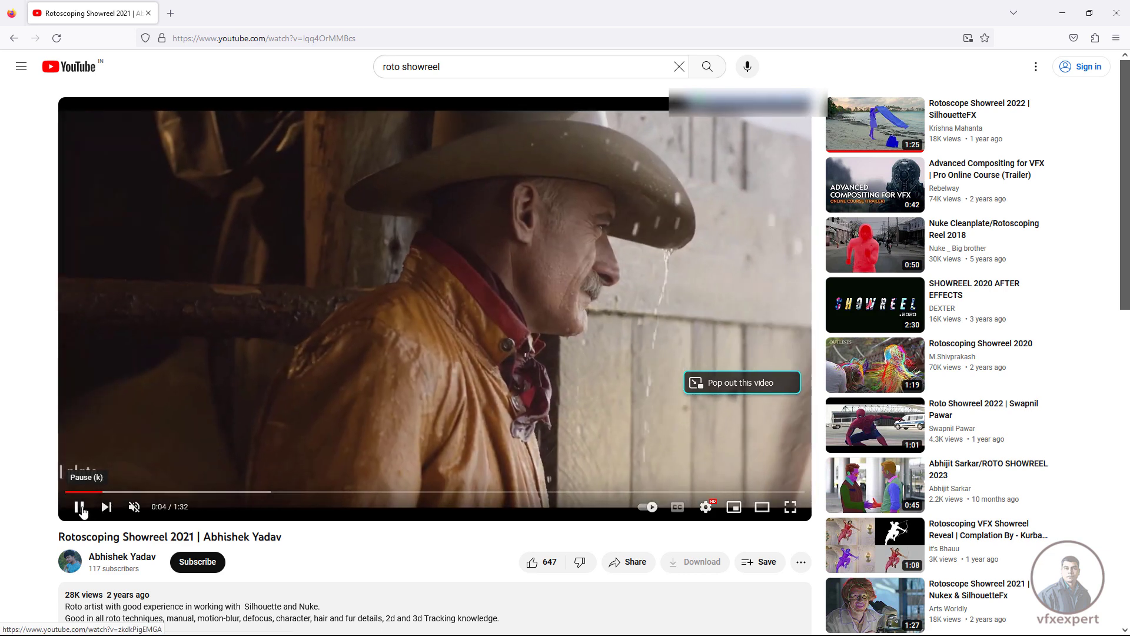
pyautogui.click(537, 265)
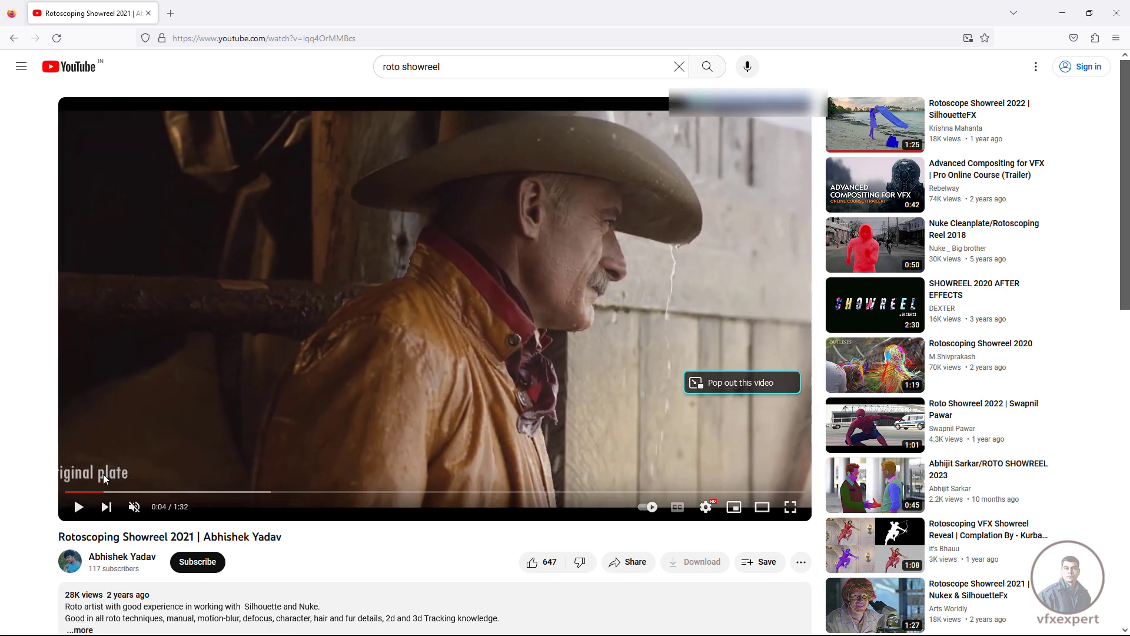
# Examine the cowboy showreel's overlay, outlines, final water-particle shot and four-way comparison, pausing playback at each stage.
pyautogui.click(83, 510)
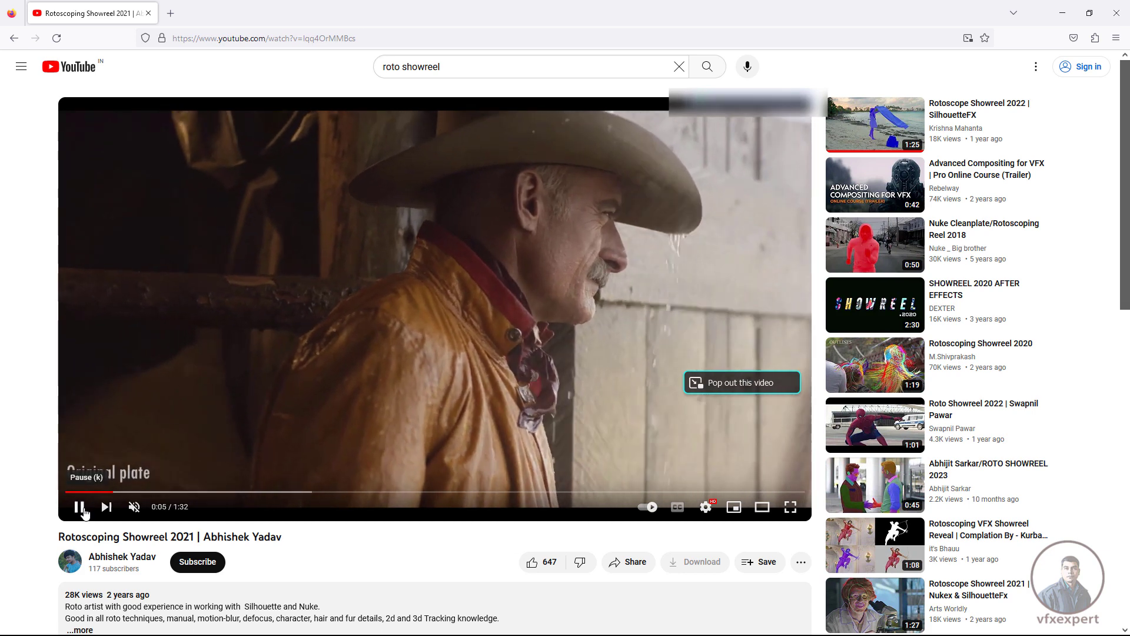
pyautogui.click(80, 508)
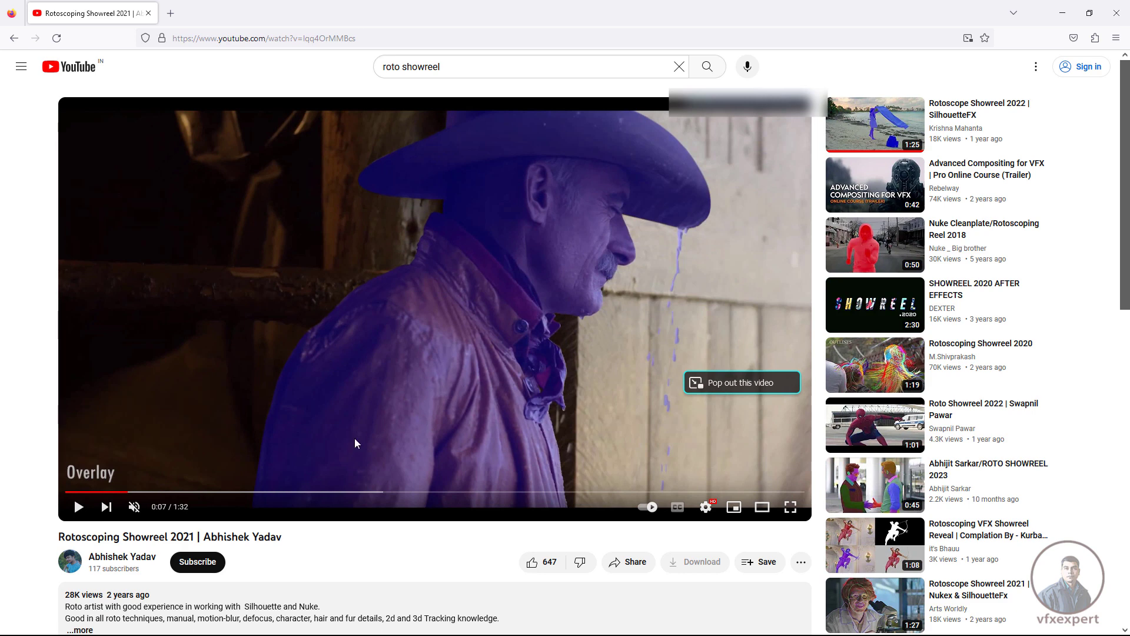
pyautogui.click(85, 508)
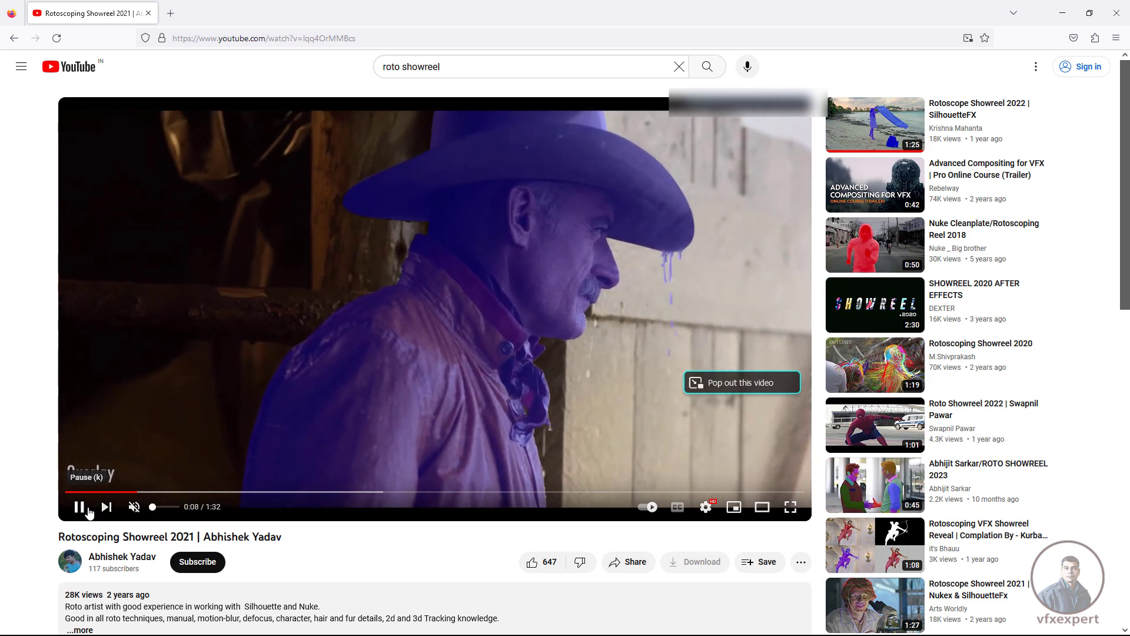
pyautogui.click(87, 511)
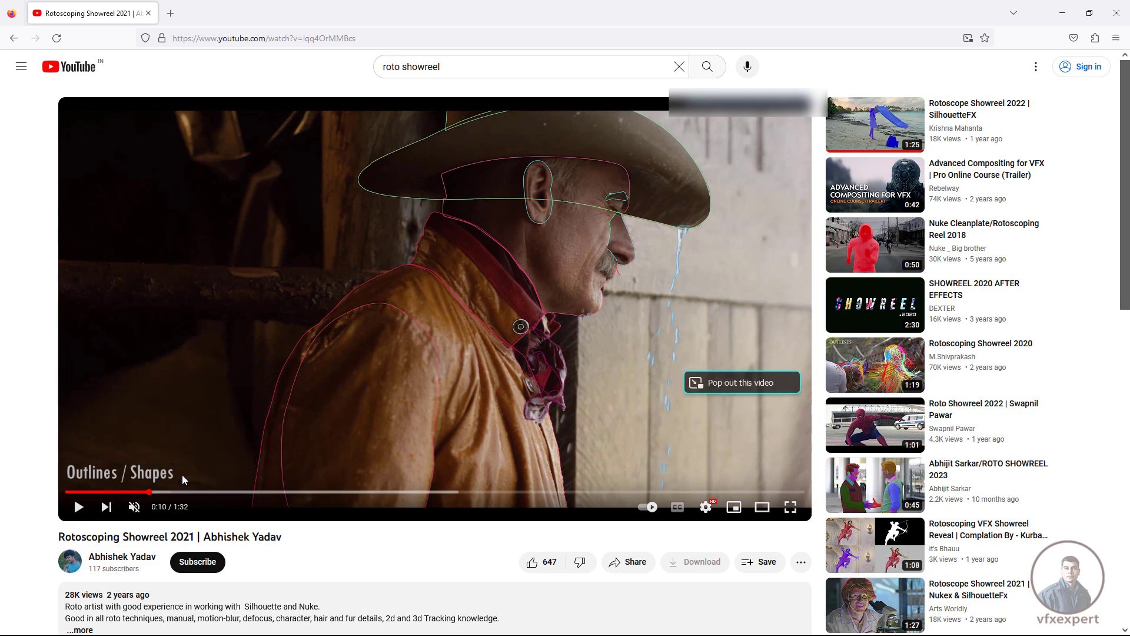
pyautogui.click(77, 512)
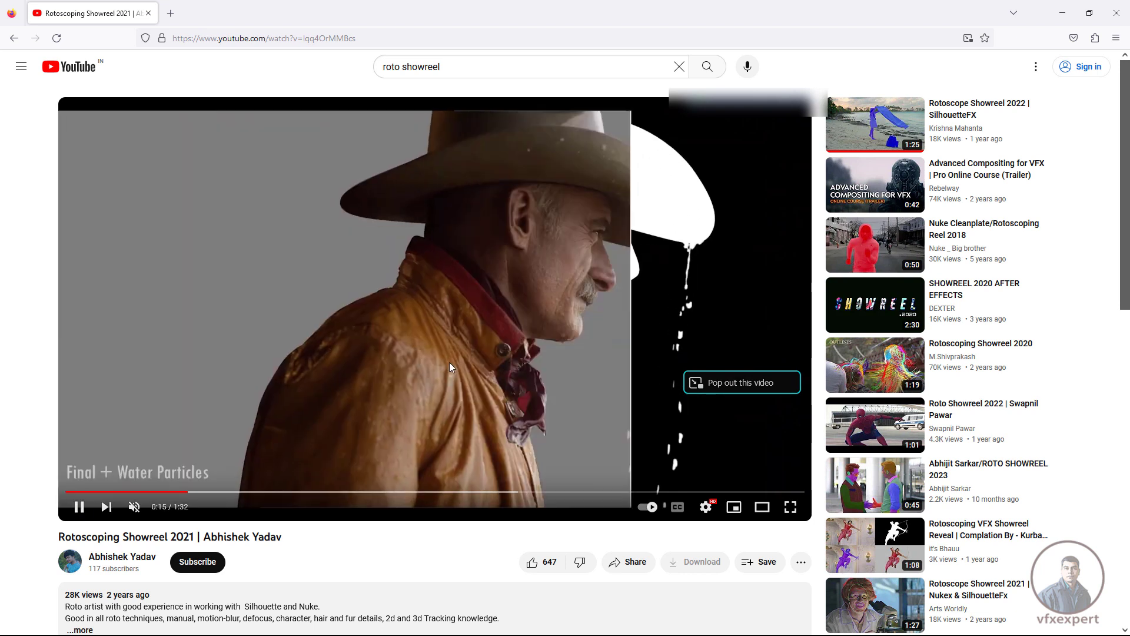
pyautogui.click(88, 507)
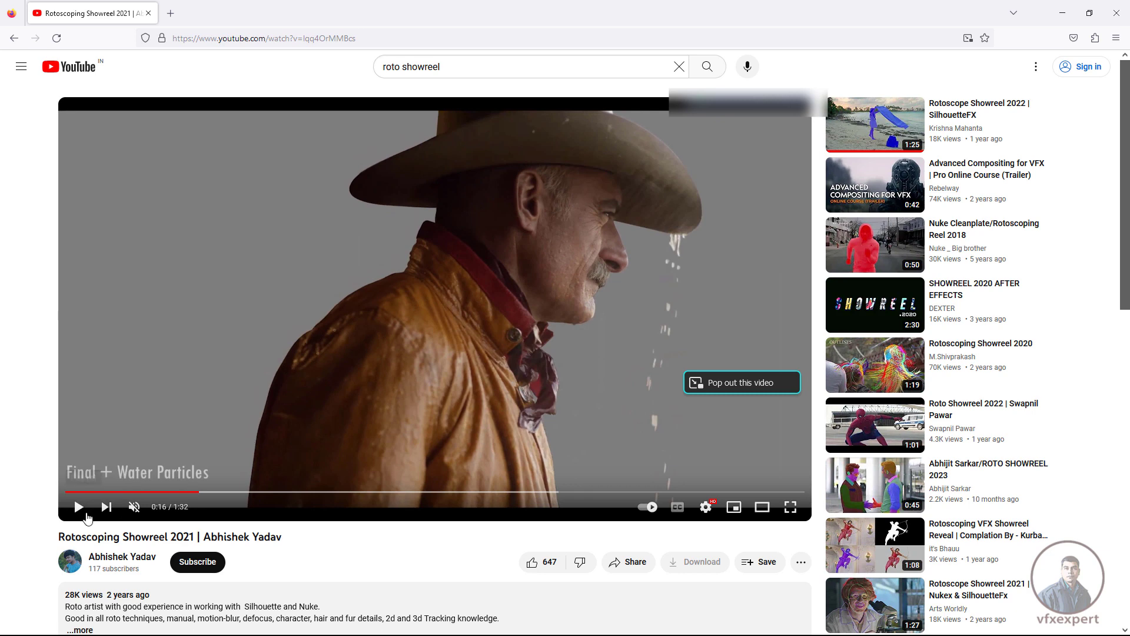
pyautogui.click(82, 511)
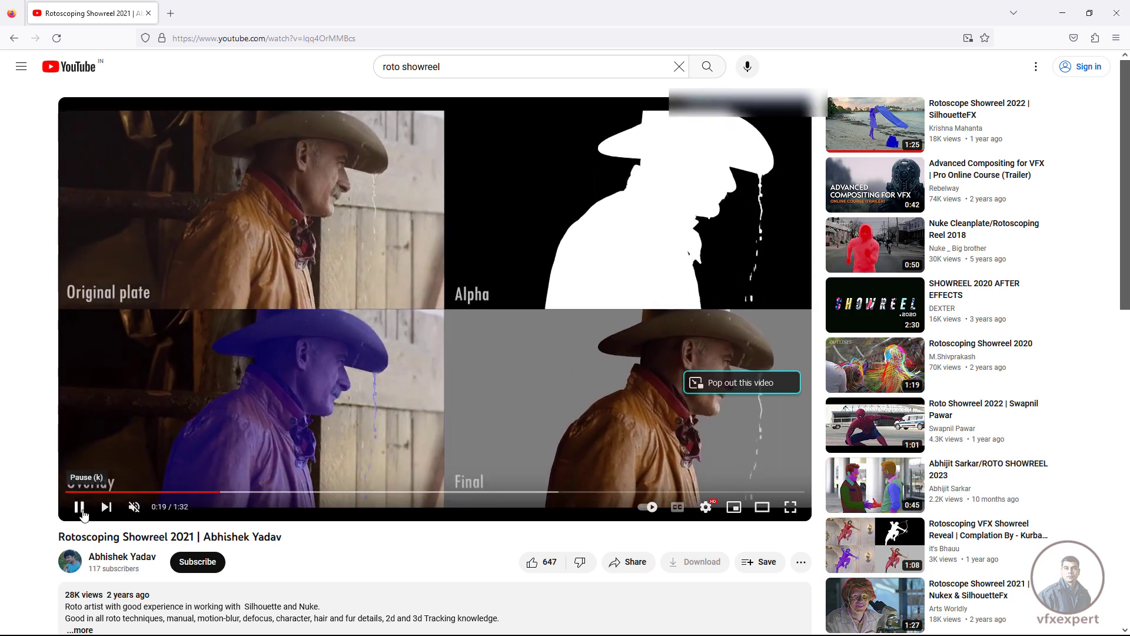
pyautogui.click(82, 509)
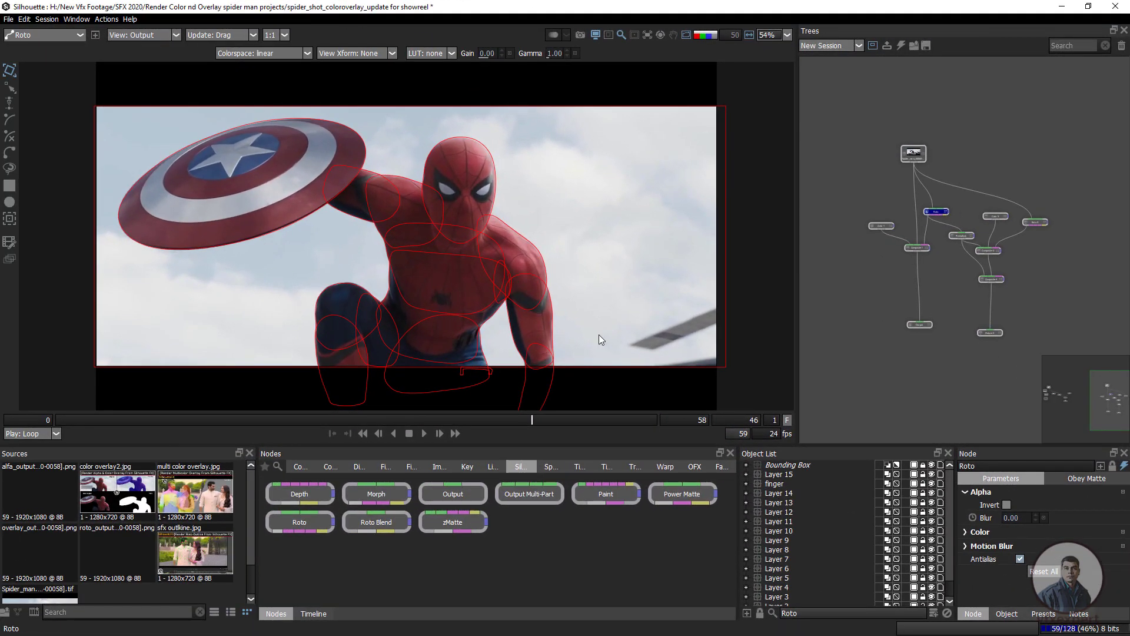
# In Silhouette, view the Spider_man source node, the color overlay Output node and the gray-background Output 2 node.
pyautogui.click(916, 156)
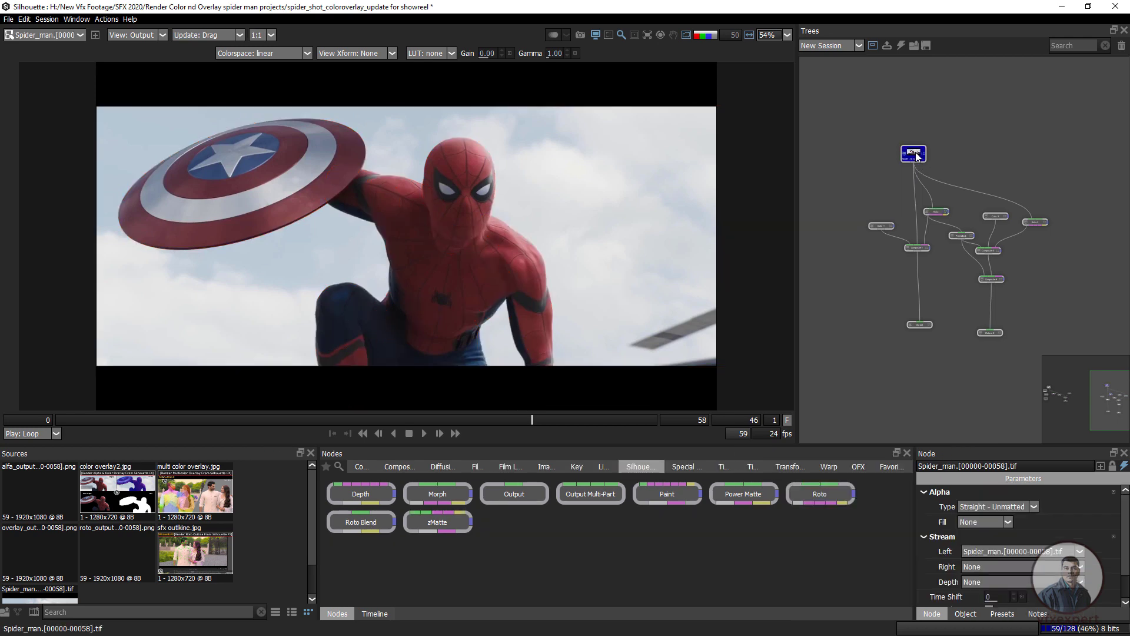
pyautogui.click(918, 325)
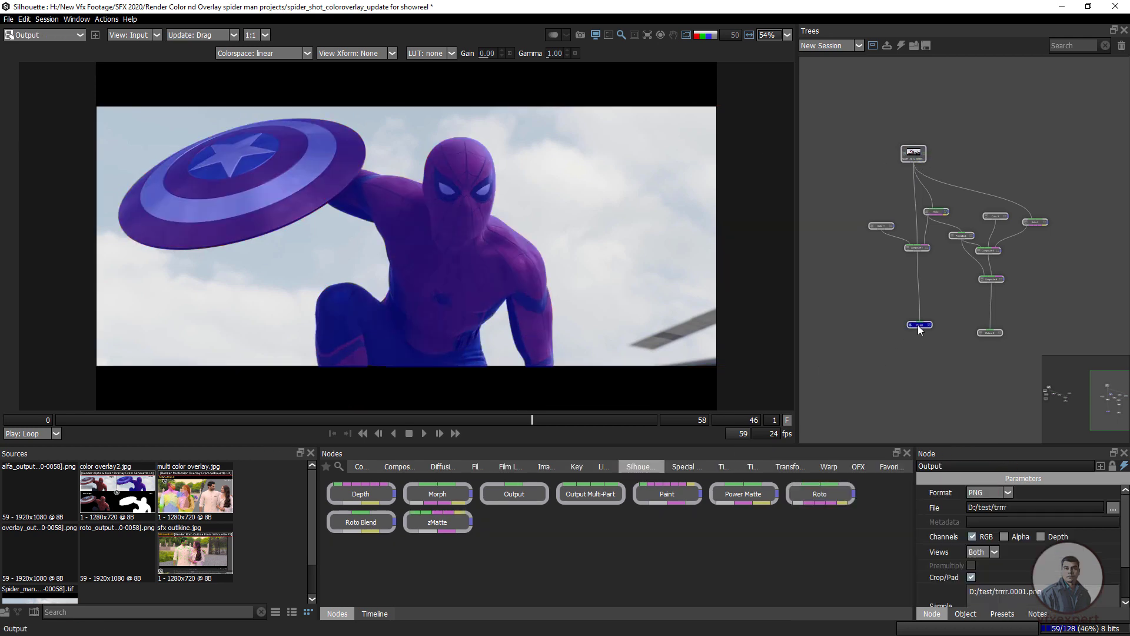
pyautogui.click(991, 332)
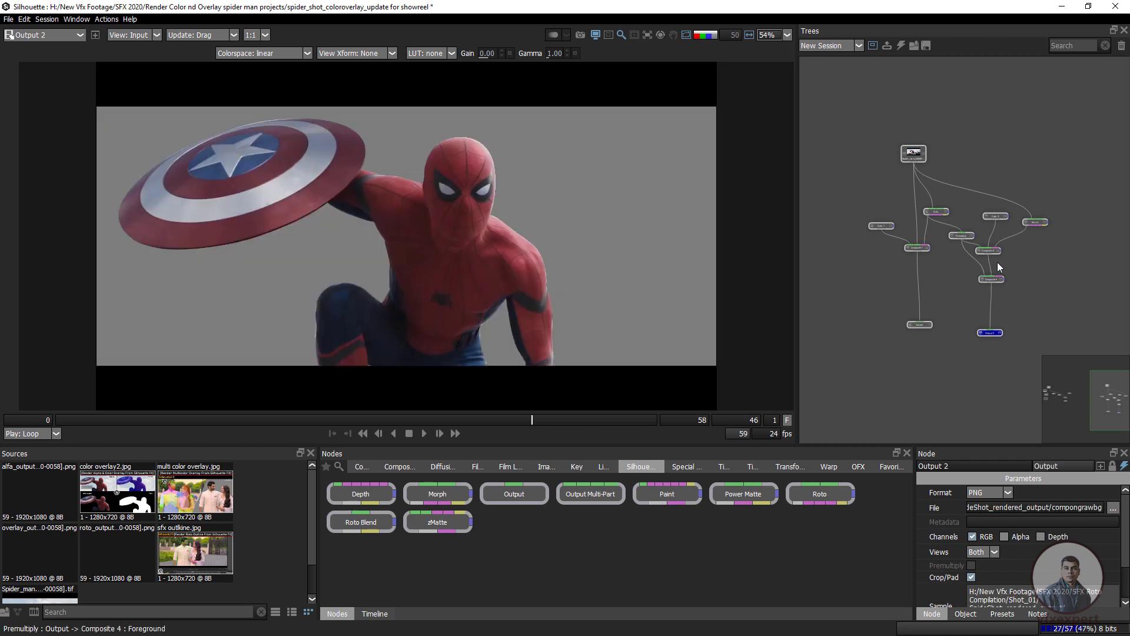
# Try black as the Color 3 node's background color and view the composite at the Output 2 node.
pyautogui.click(995, 216)
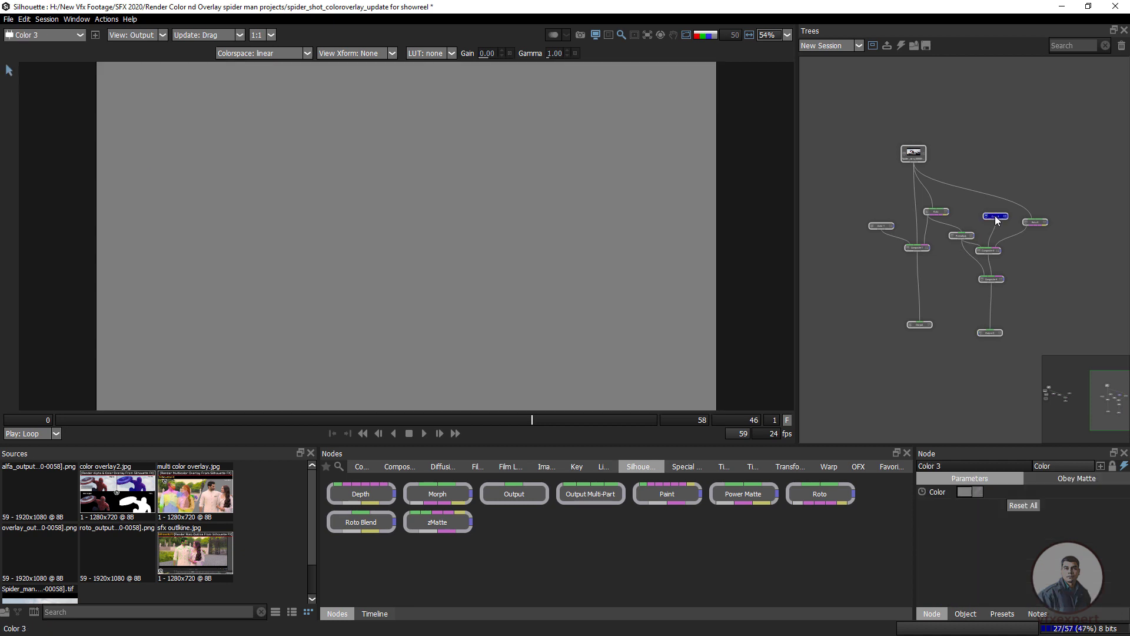
pyautogui.click(969, 494)
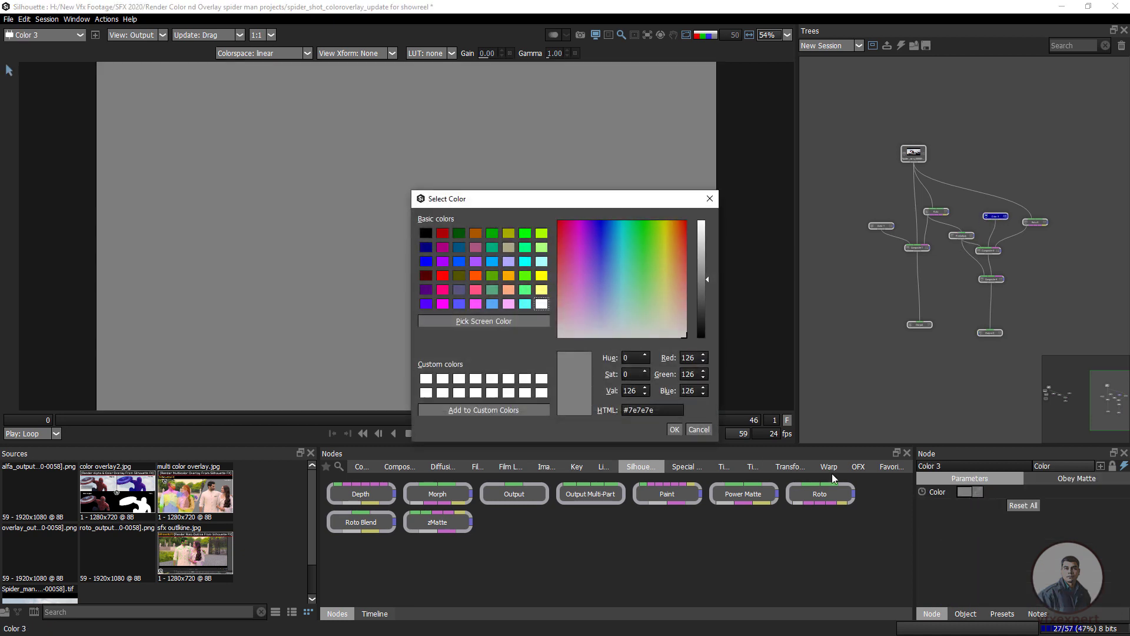
pyautogui.click(426, 236)
pyautogui.click(674, 429)
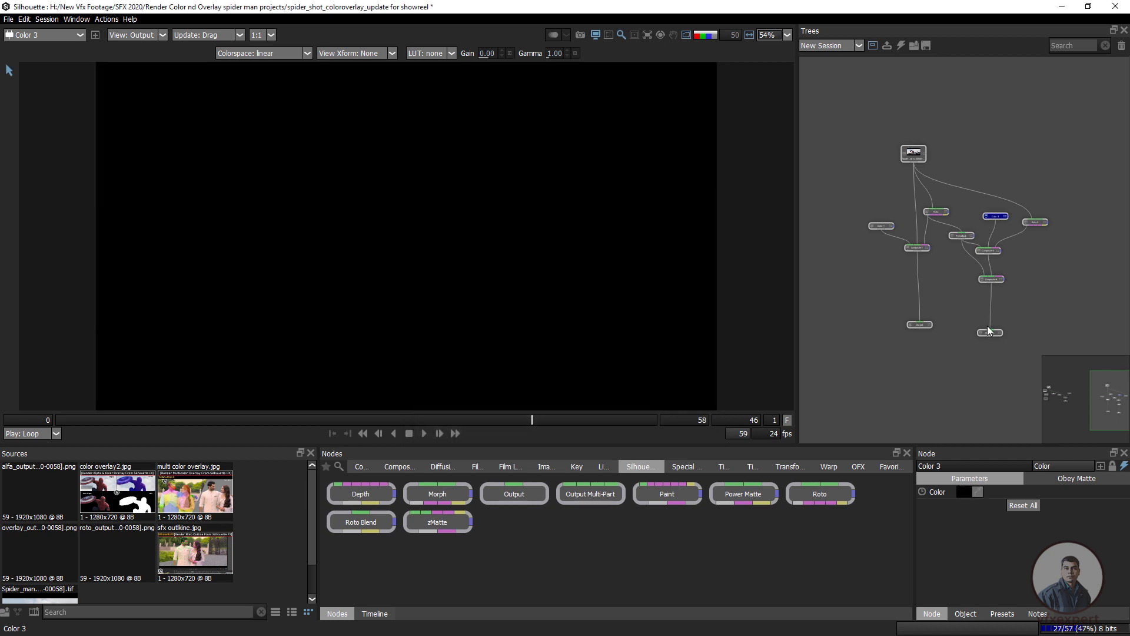
pyautogui.click(989, 333)
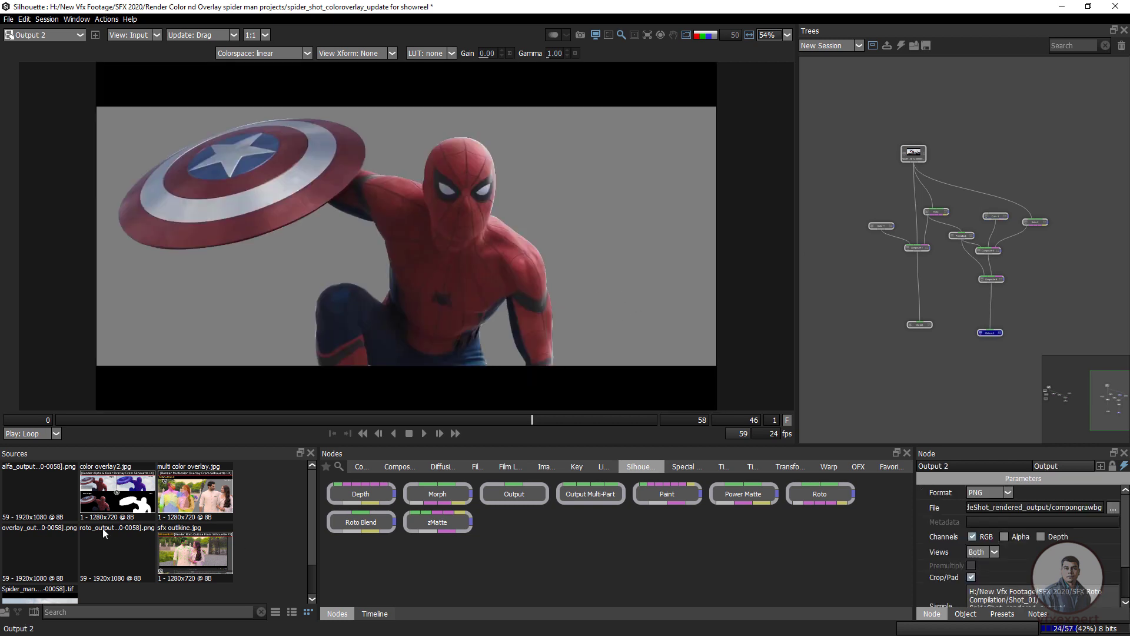
# View the alpha and color overlay, roto outline and multicolor overlay reference images from the sources, ending on color overlay2.jpg.
pyautogui.click(117, 490)
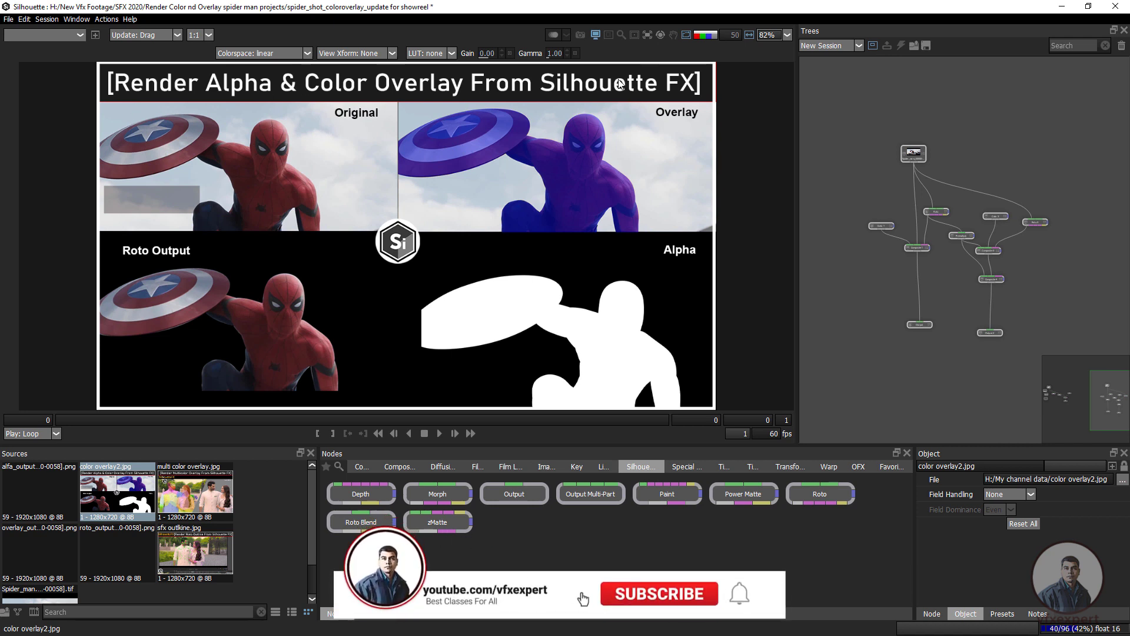
pyautogui.click(198, 559)
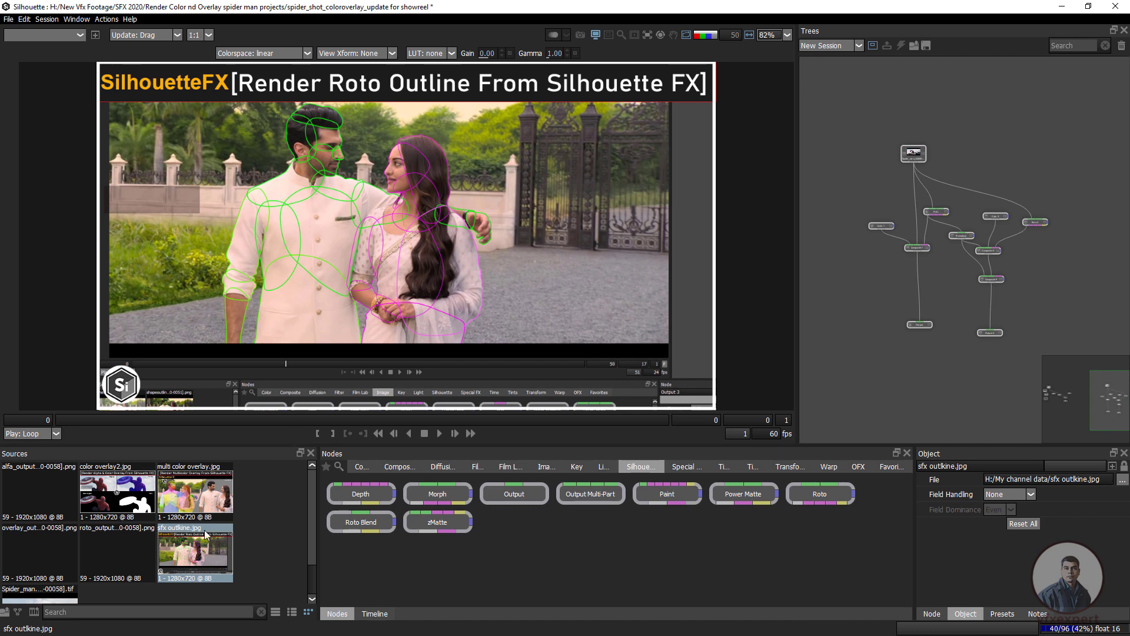
pyautogui.click(194, 500)
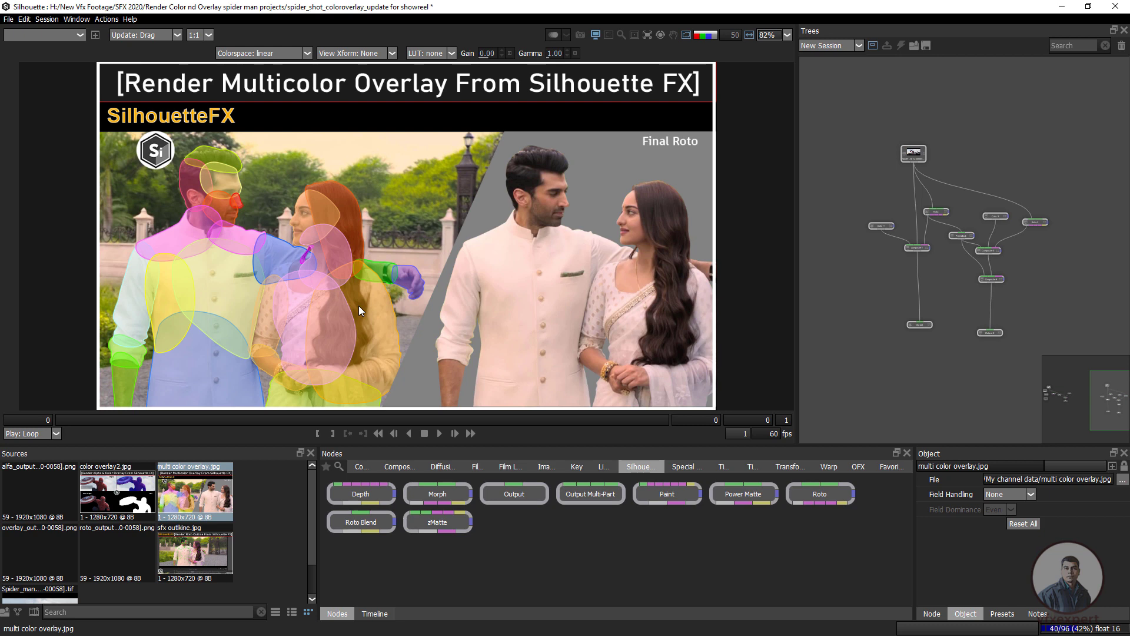
pyautogui.click(129, 489)
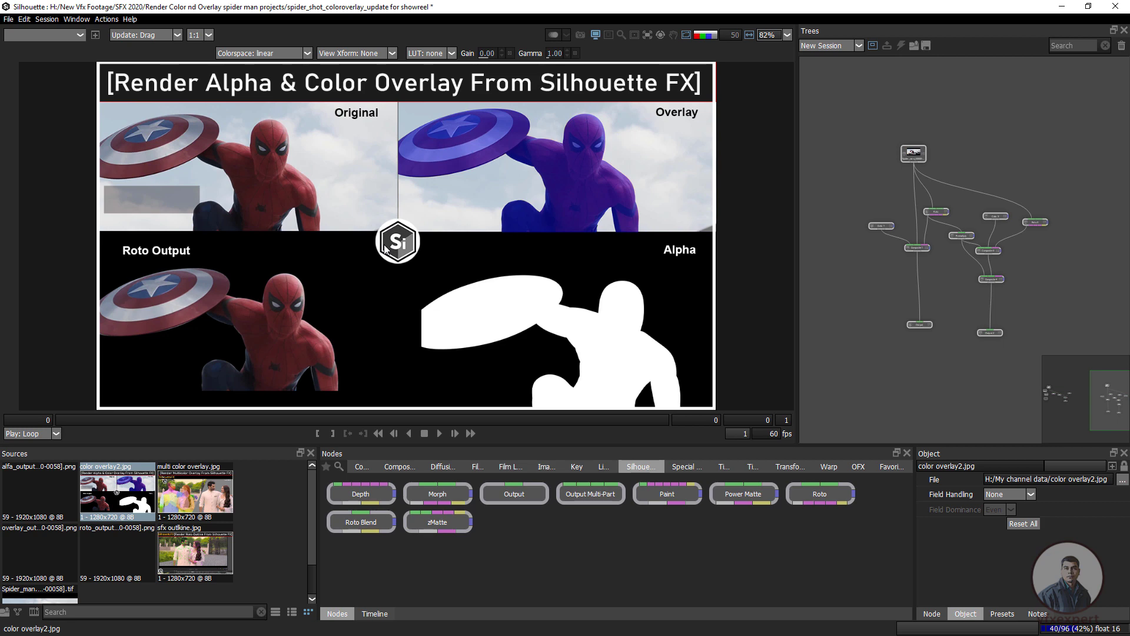
# View the color overlay Output node's Spider-Man shot and scrub through its frames.
pyautogui.click(914, 154)
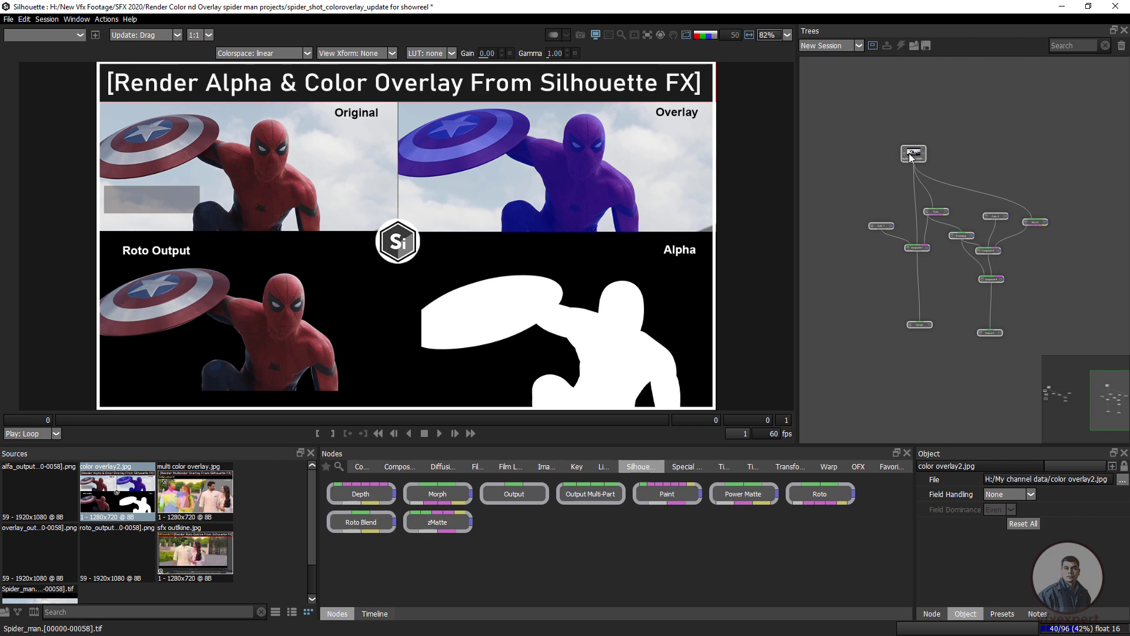
pyautogui.click(921, 324)
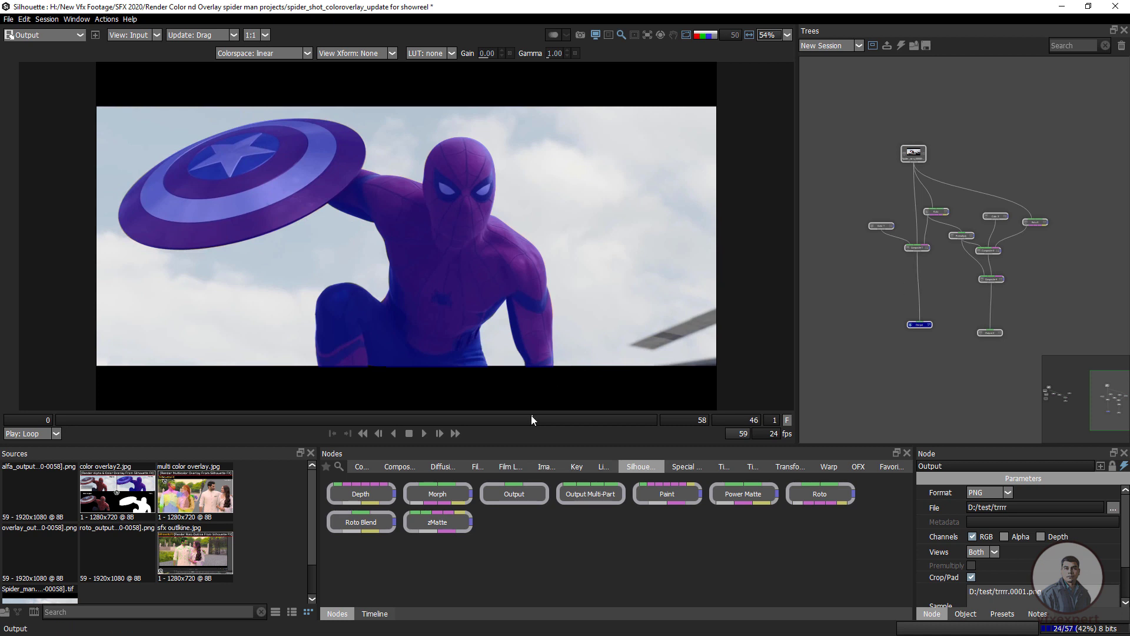
pyautogui.moveTo(539, 421); pyautogui.dragTo(584, 432)
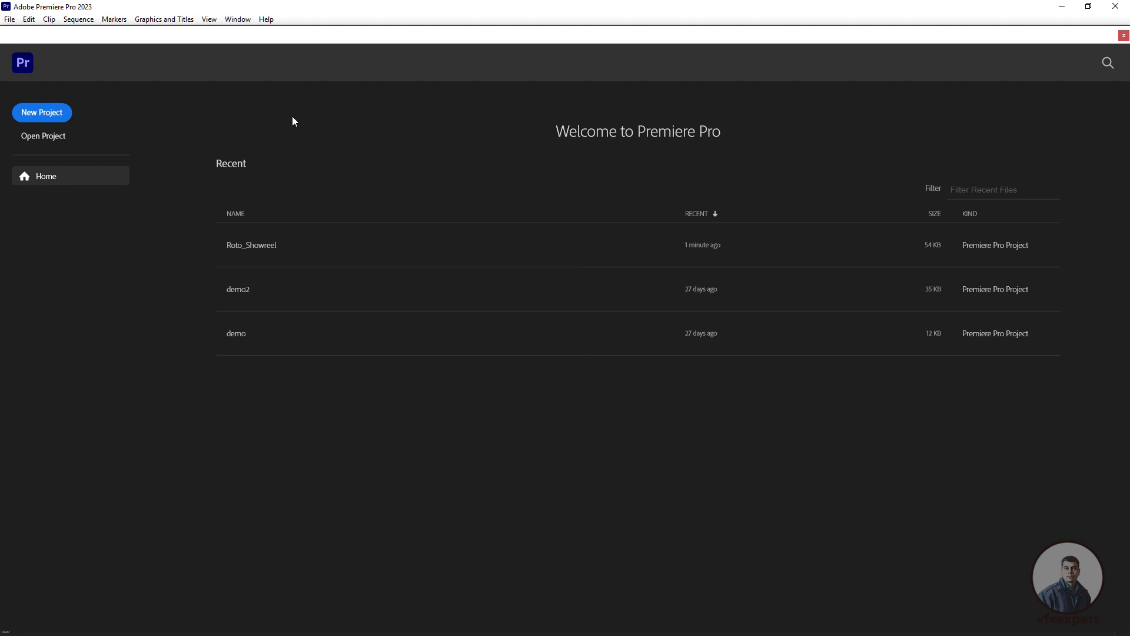
# In Premiere Pro, create a new project named "Roto showreel" in F:\Showrel.
pyautogui.click(45, 112)
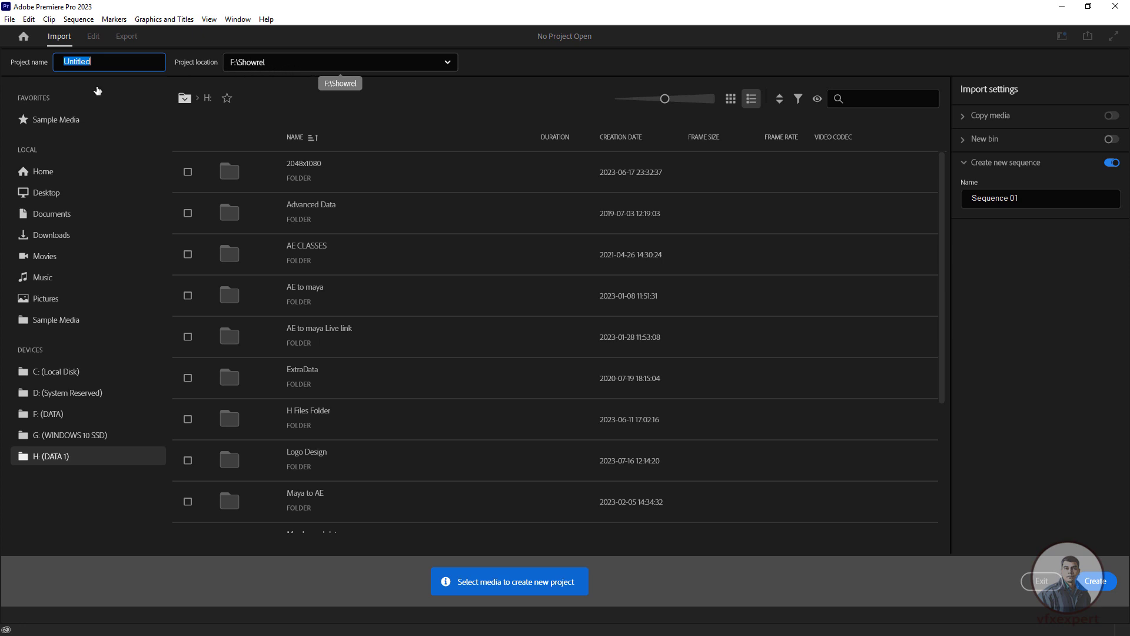
pyautogui.click(85, 59)
pyautogui.doubleClick(84, 59)
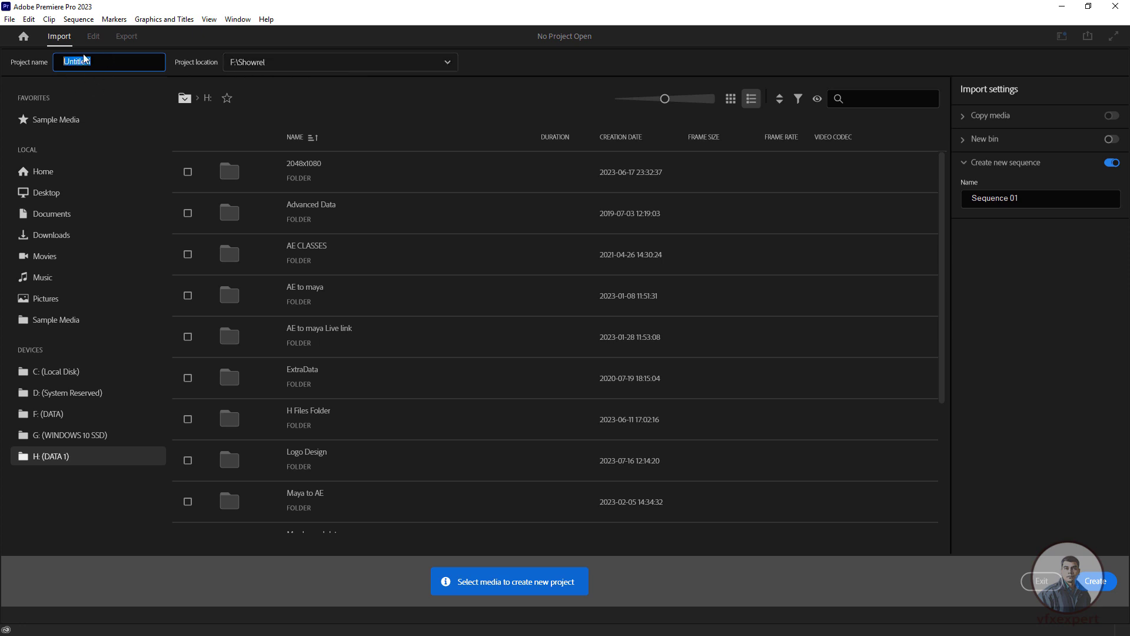
pyautogui.write('Roto showreel')
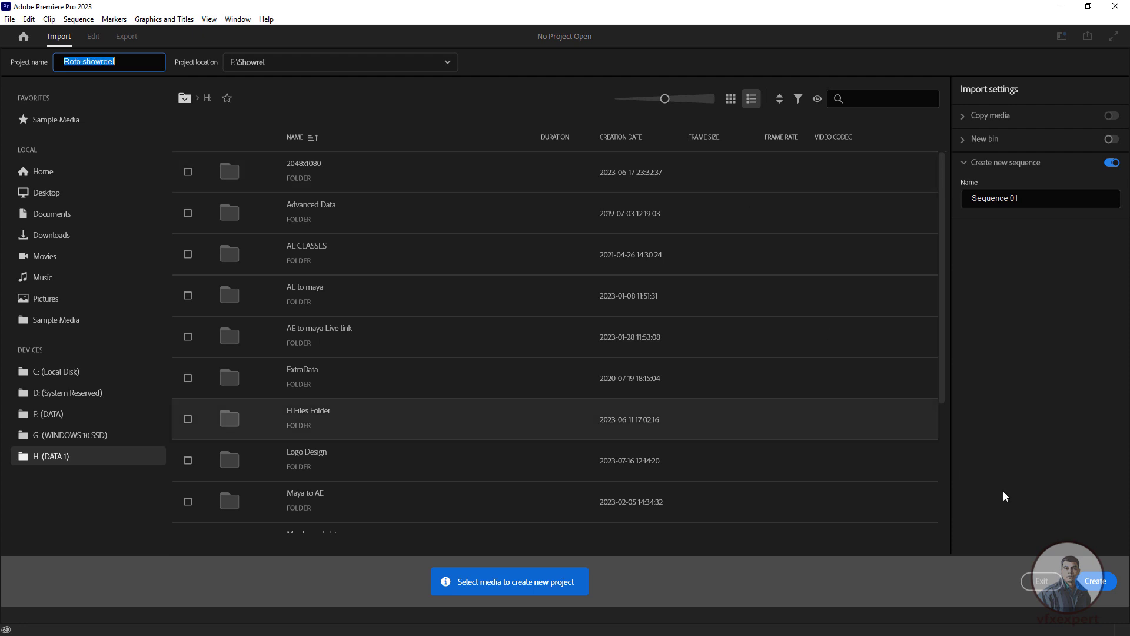
pyautogui.click(1090, 584)
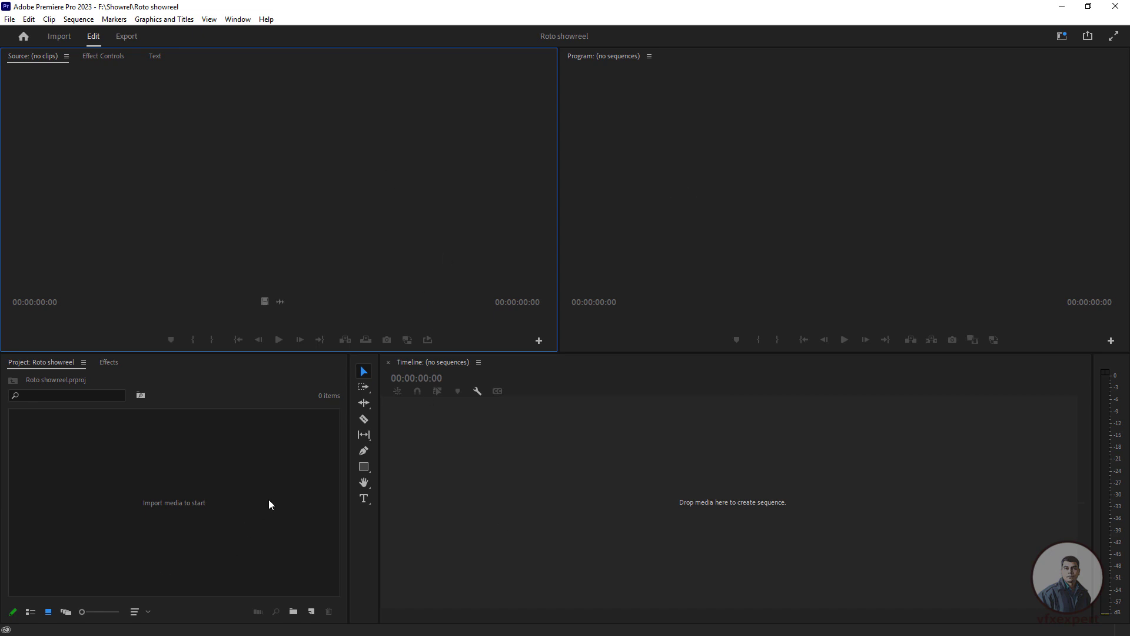
pyautogui.click(230, 498)
pyautogui.click(219, 200)
pyautogui.click(713, 149)
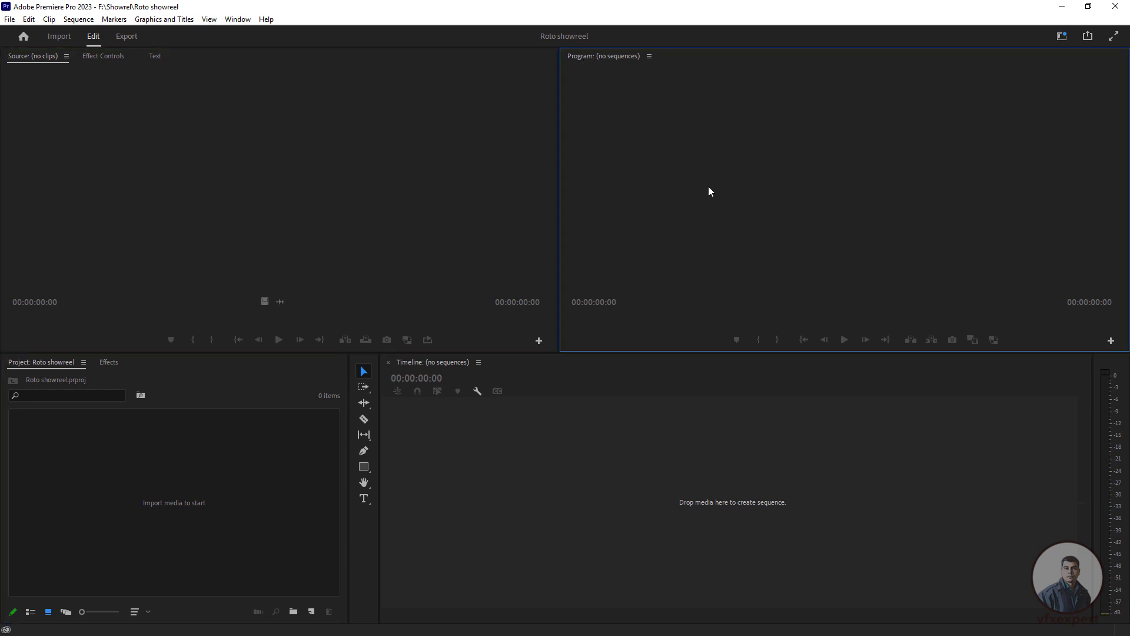
pyautogui.click(586, 506)
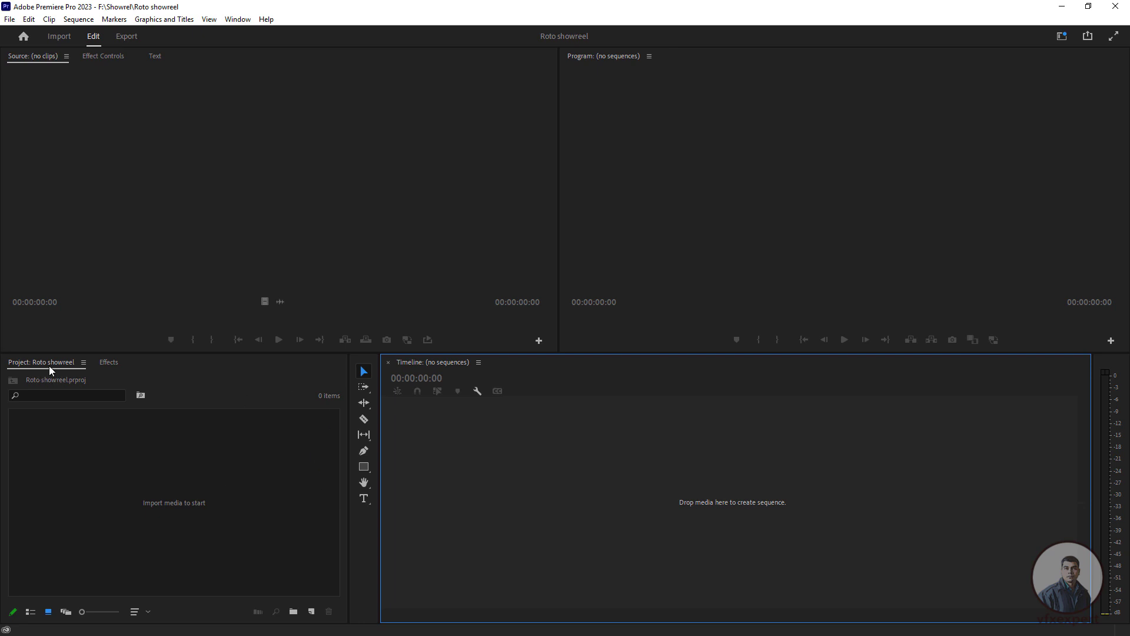
# Import the alfa_output frames from Shot_01's SpideShot_rendered_output folder as an image sequence, starting at alfa_output.0000.
pyautogui.doubleClick(302, 499)
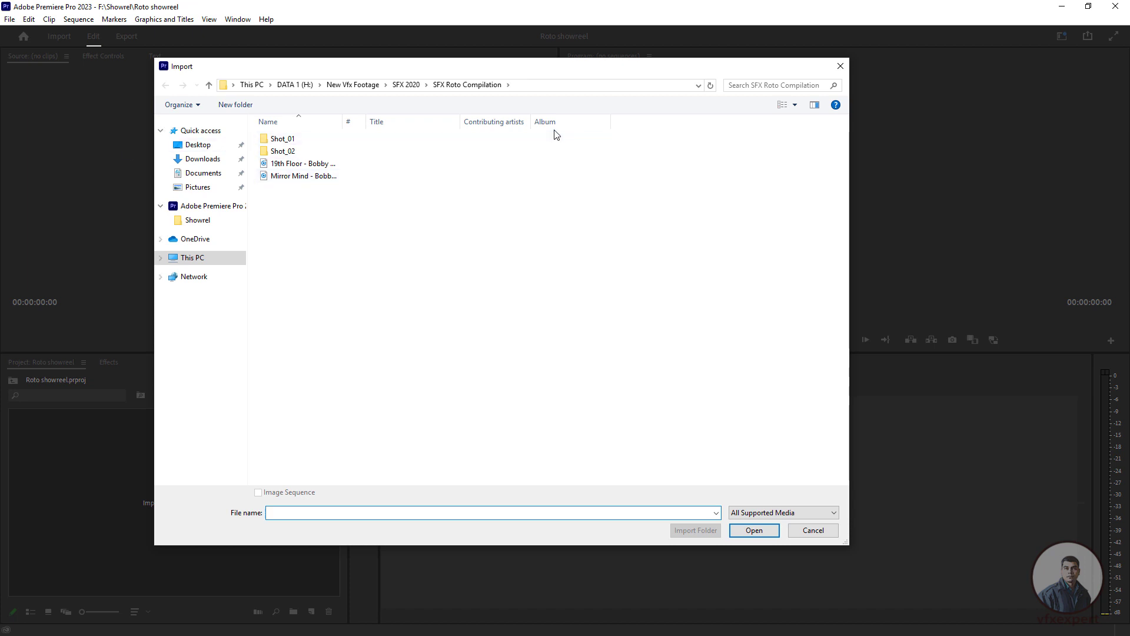
pyautogui.click(413, 86)
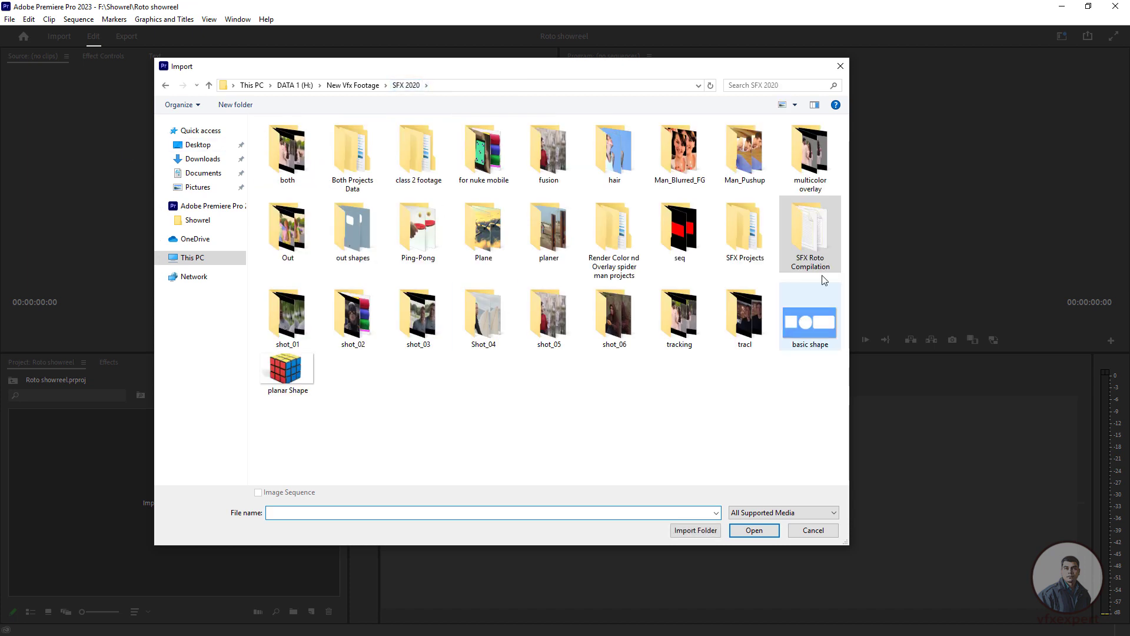
pyautogui.doubleClick(809, 235)
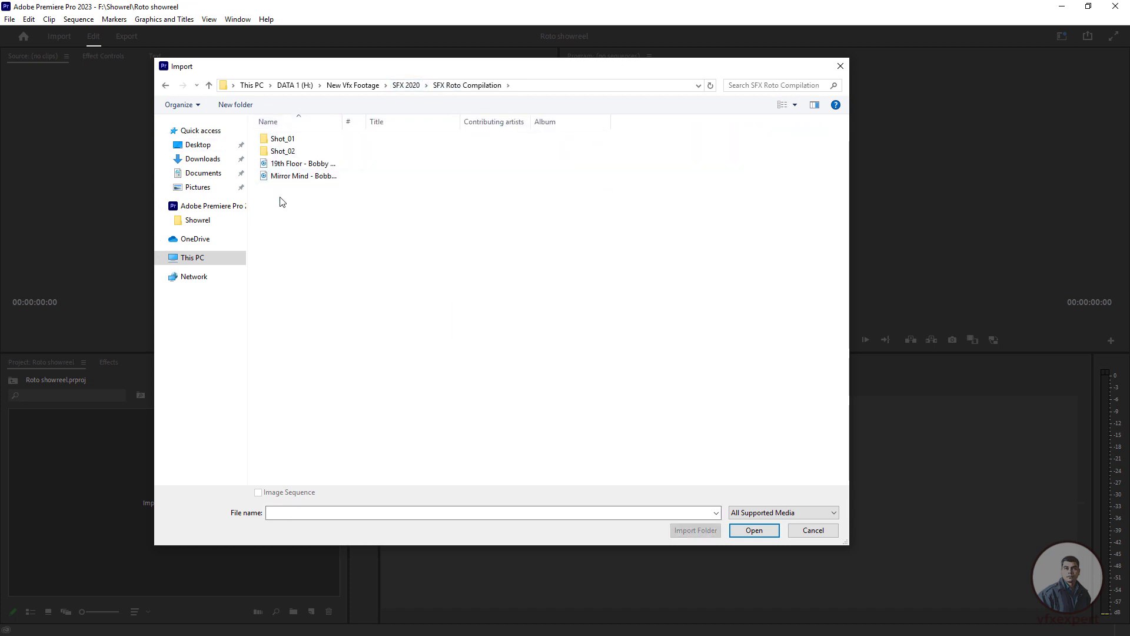
pyautogui.doubleClick(285, 139)
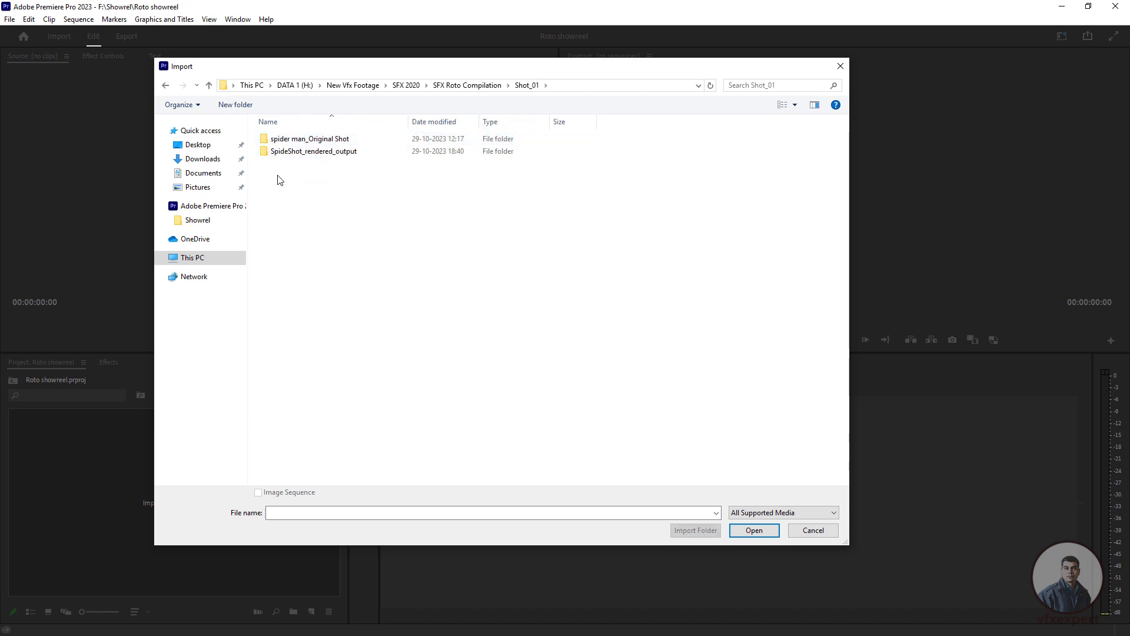
pyautogui.click(341, 154)
pyautogui.doubleClick(341, 154)
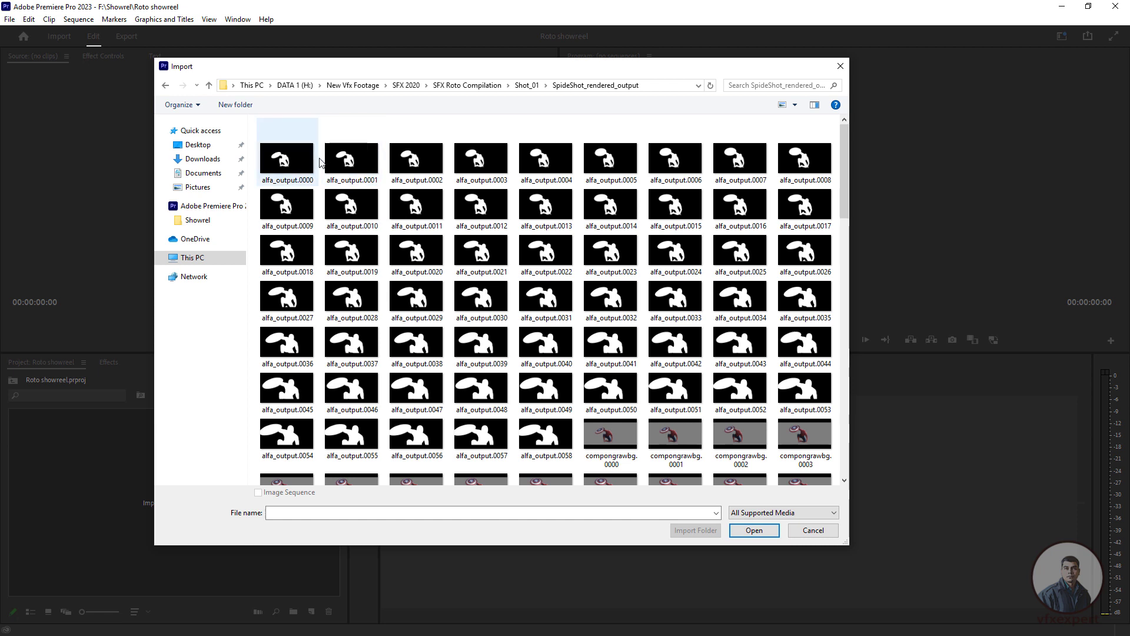
pyautogui.click(289, 172)
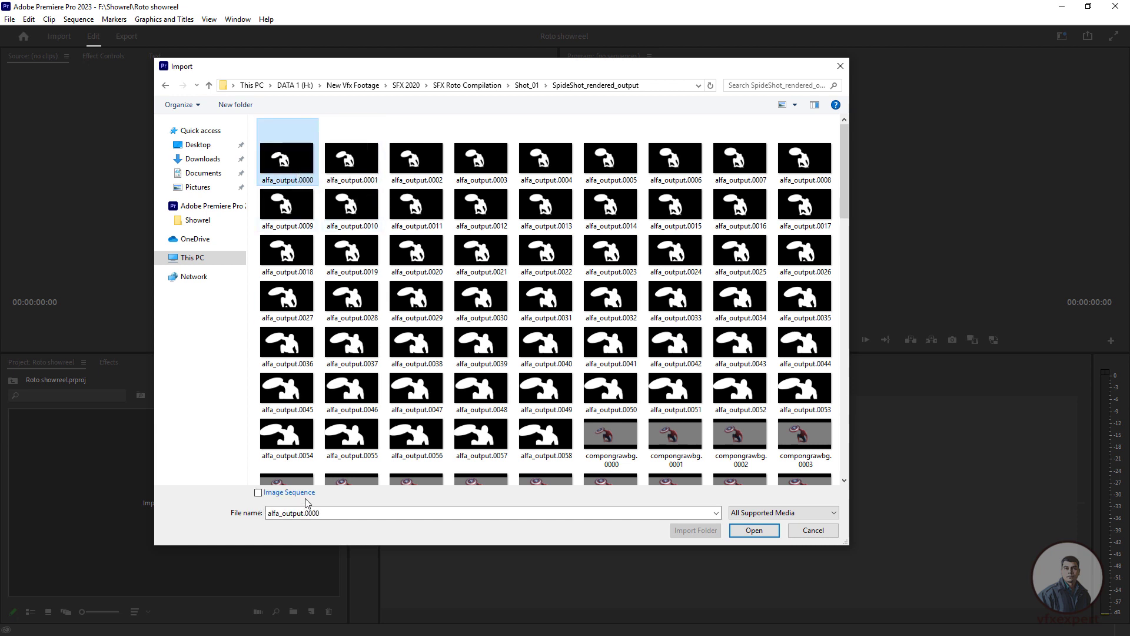
pyautogui.click(258, 493)
pyautogui.click(745, 534)
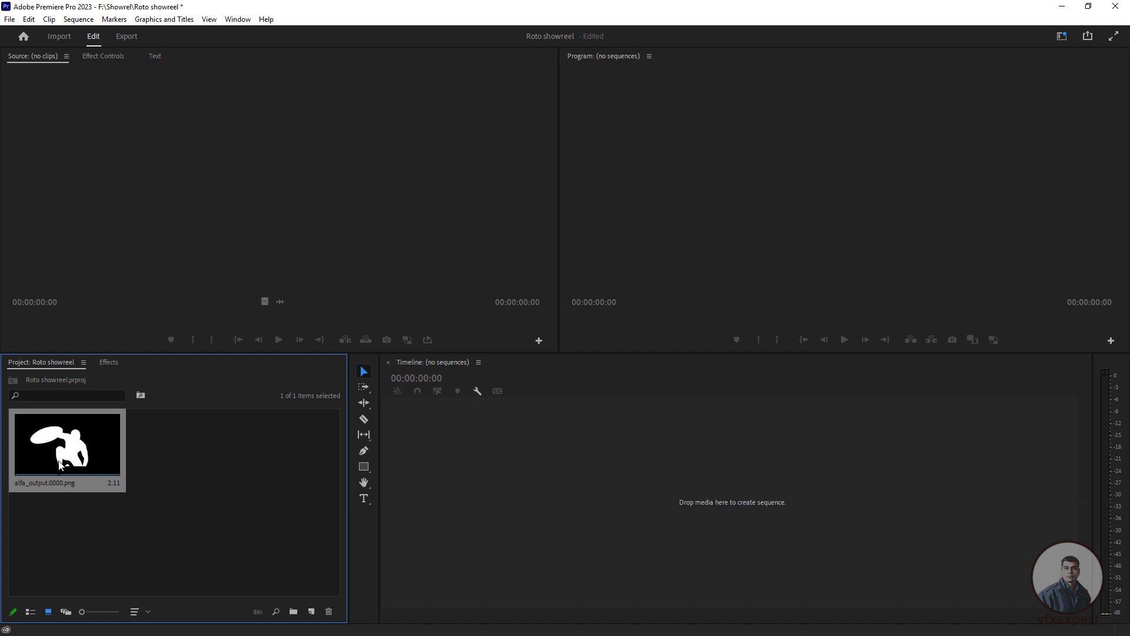
# Import the compongrawbg frames from the same render folder as an image sequence, starting at compongrawbg.0000.
pyautogui.doubleClick(207, 459)
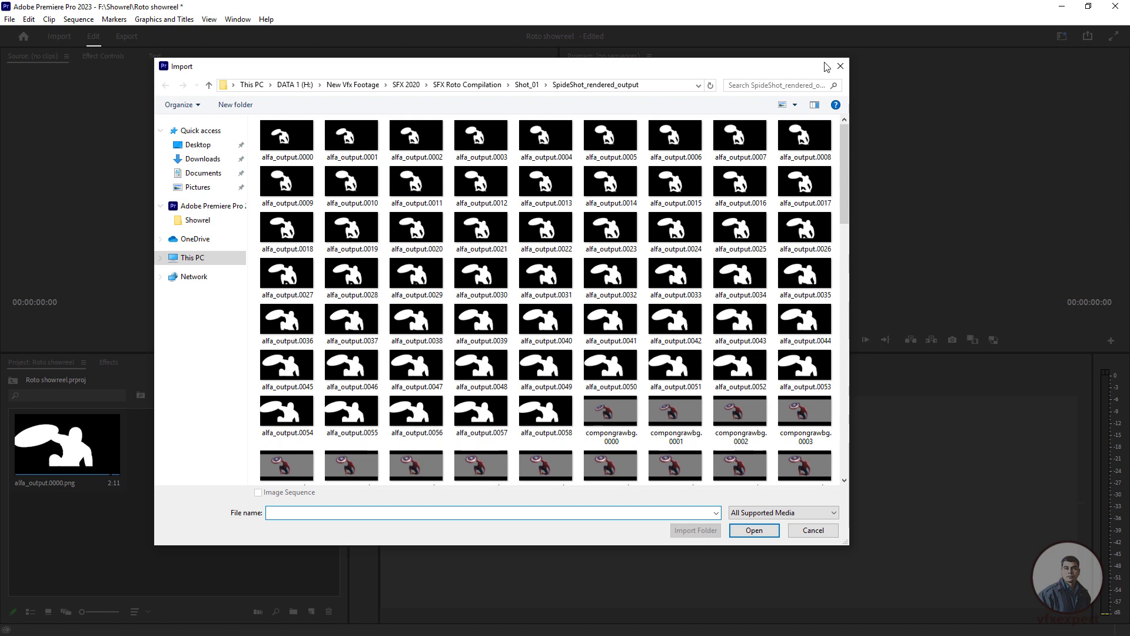
pyautogui.click(838, 67)
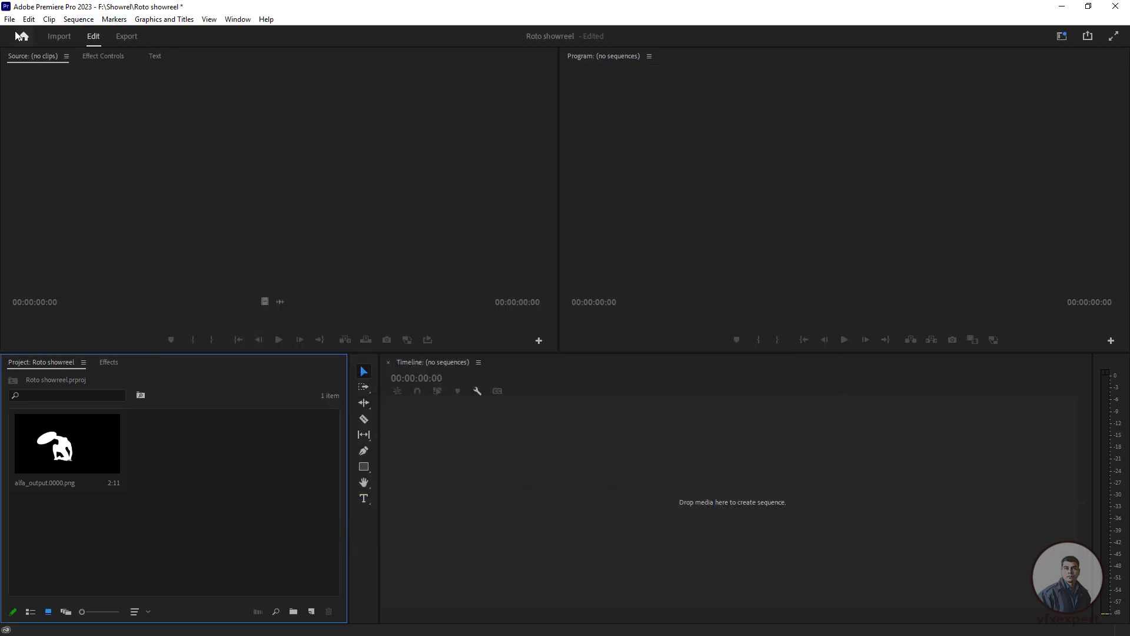
pyautogui.click(10, 18)
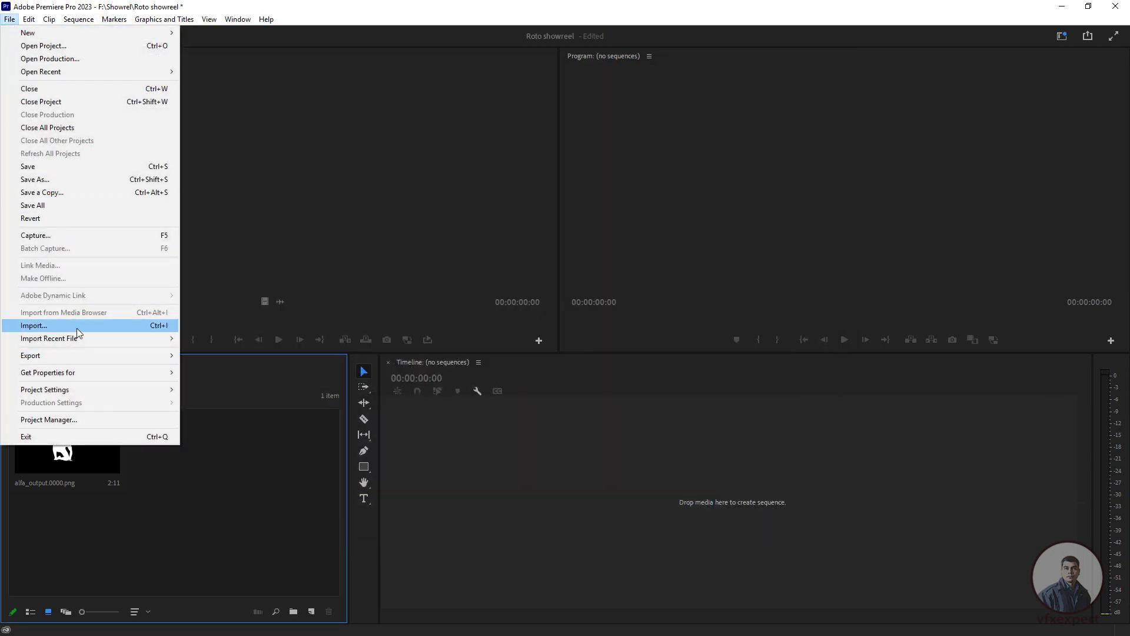
pyautogui.click(159, 330)
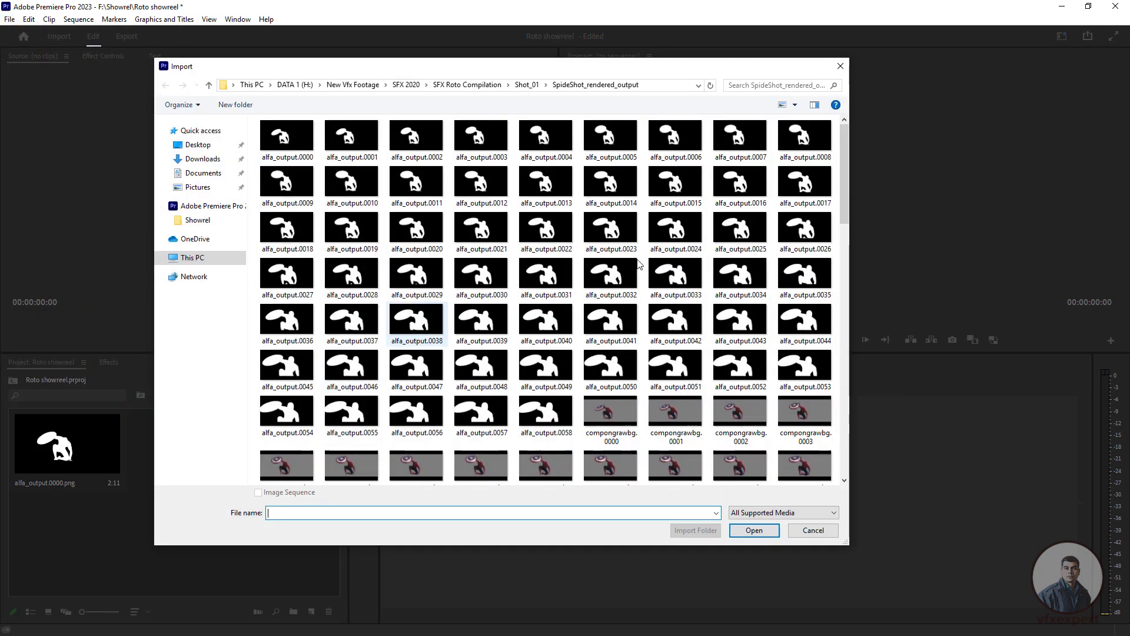
pyautogui.click(612, 418)
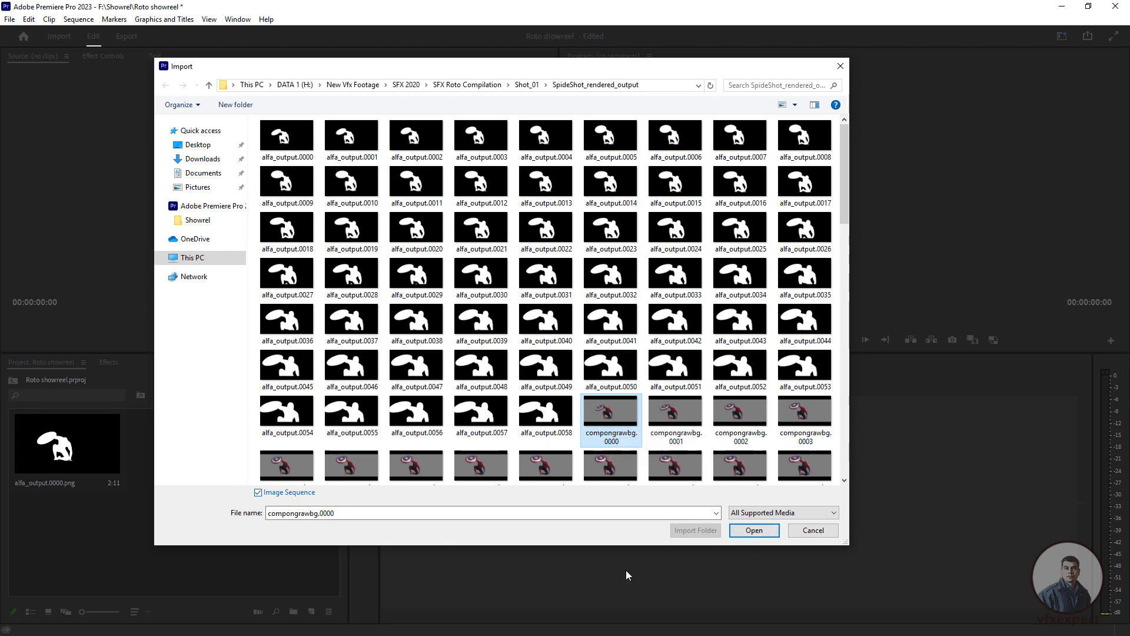
pyautogui.click(754, 530)
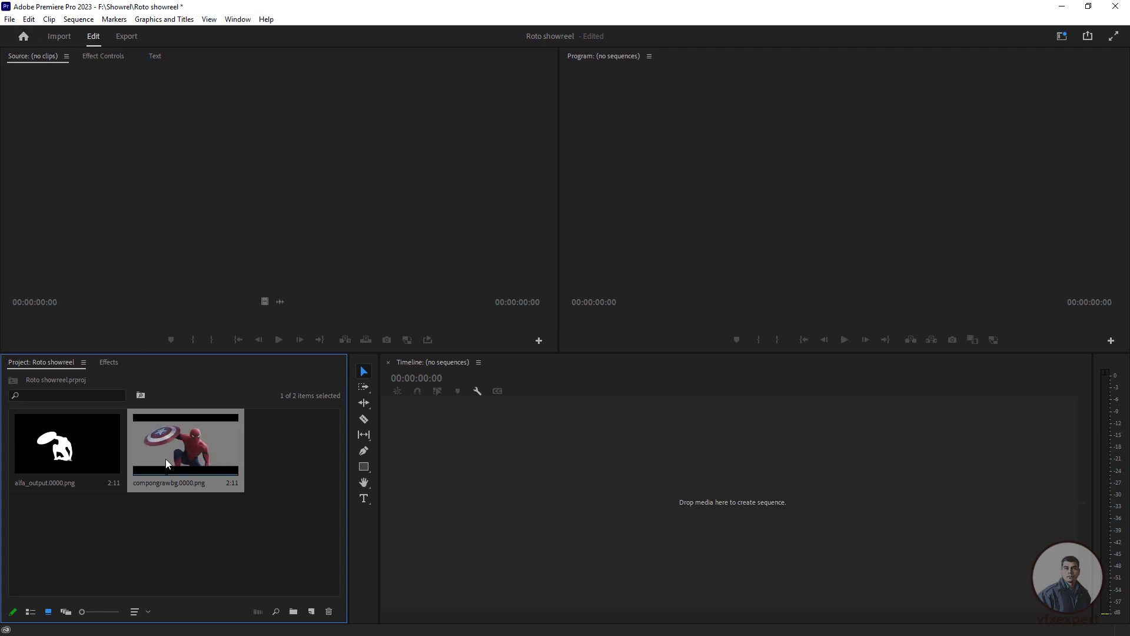
# Check the frame rate in the compongrawbg clip's Interpret Footage settings and leave without making changes.
pyautogui.rightClick(179, 444)
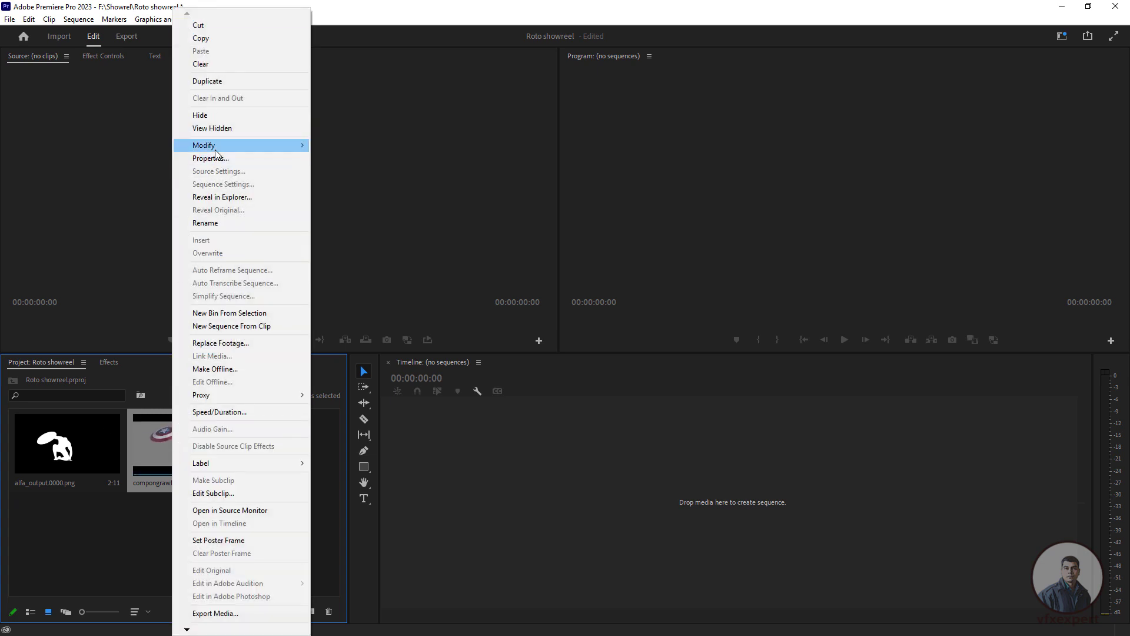
pyautogui.moveTo(218, 146)
pyautogui.click(394, 158)
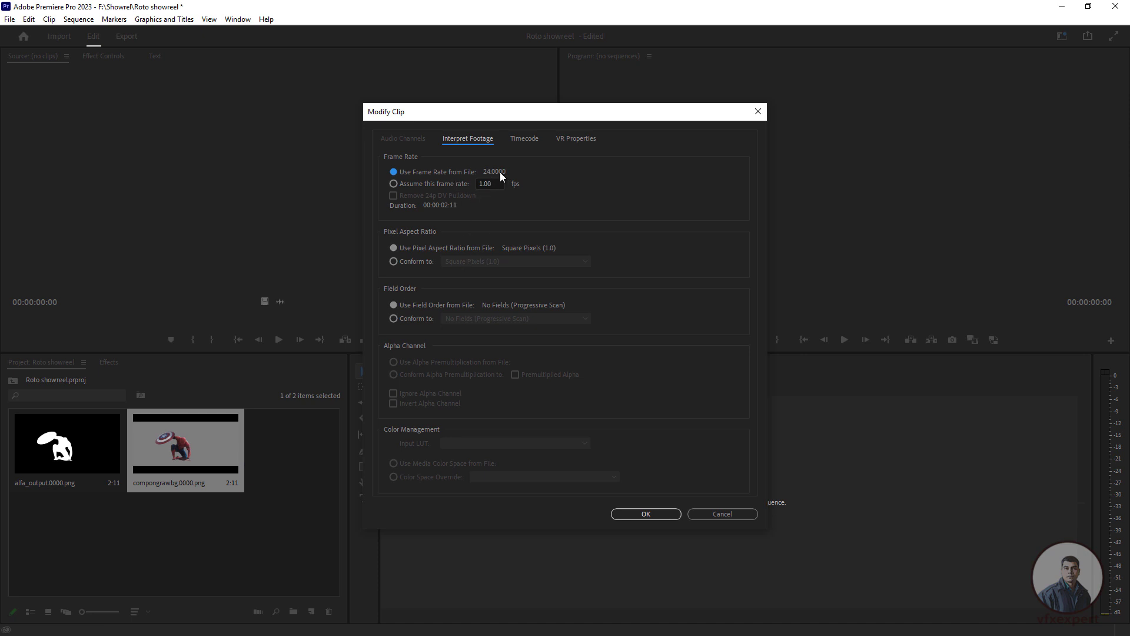
pyautogui.click(729, 513)
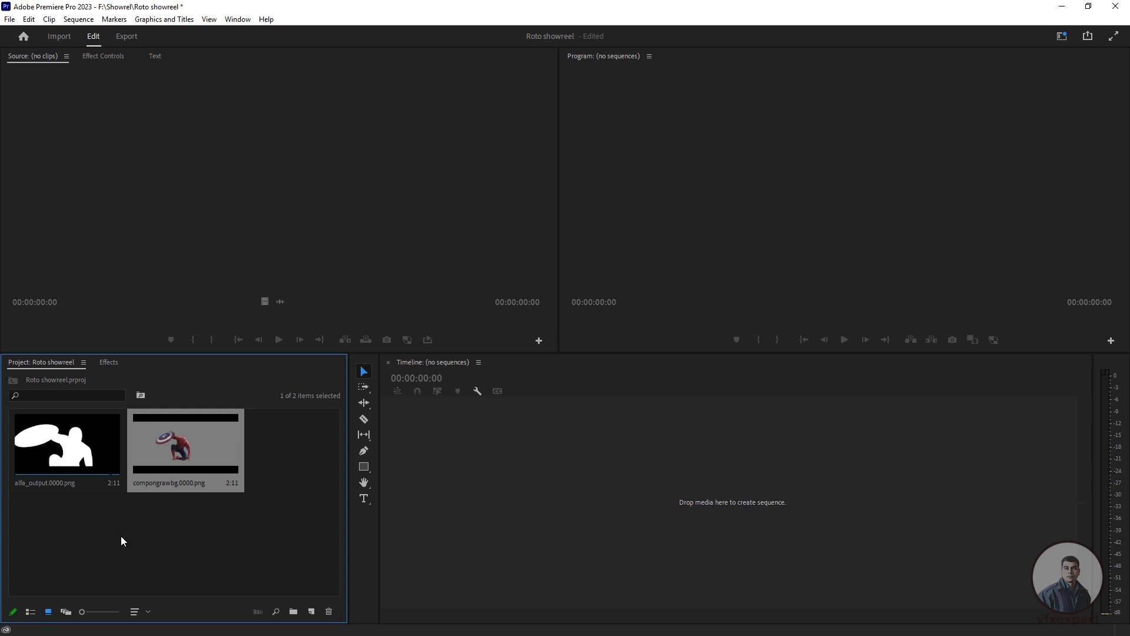
# Preview the alfa_output and compongrawbg clips in the Source Monitor, playing the alpha and scrubbing both.
pyautogui.click(105, 468)
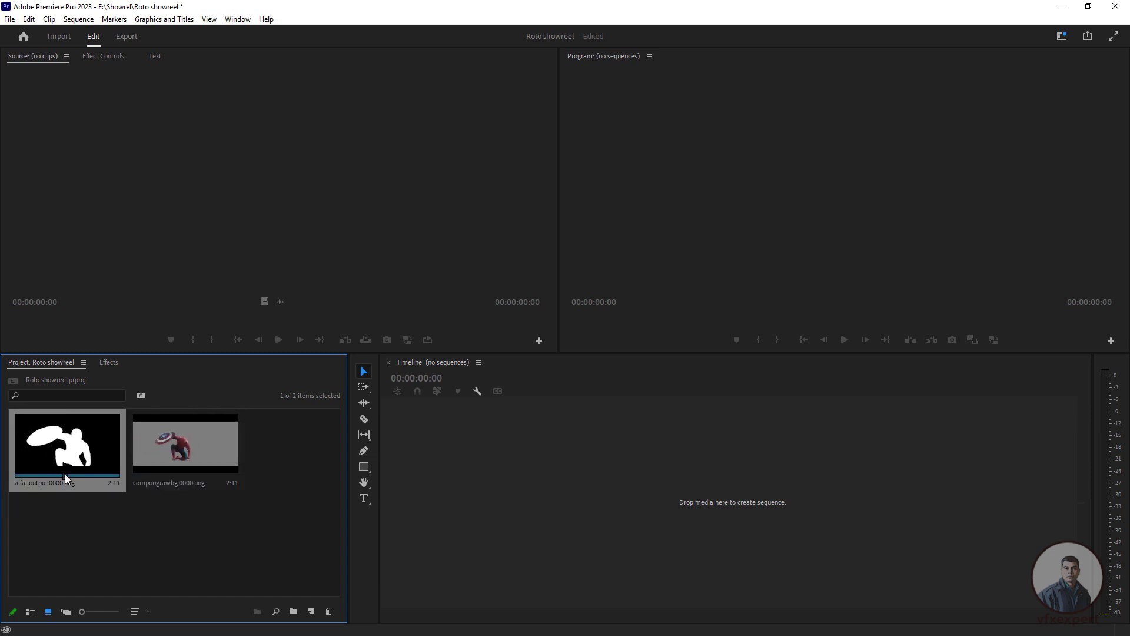
pyautogui.doubleClick(98, 445)
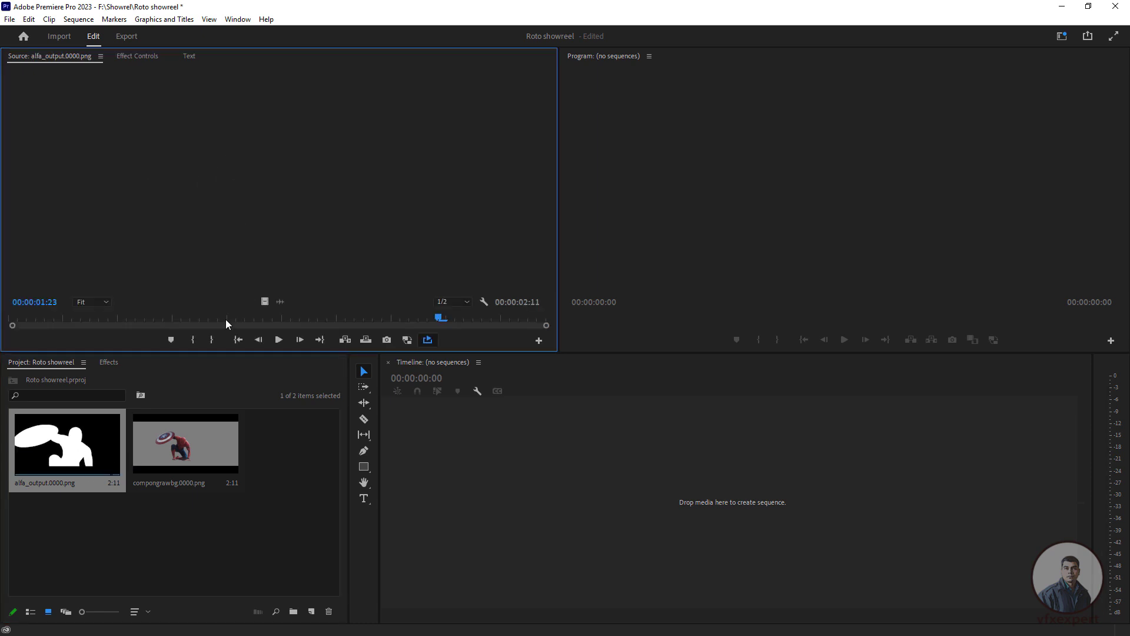
pyautogui.moveTo(226, 323); pyautogui.dragTo(147, 318)
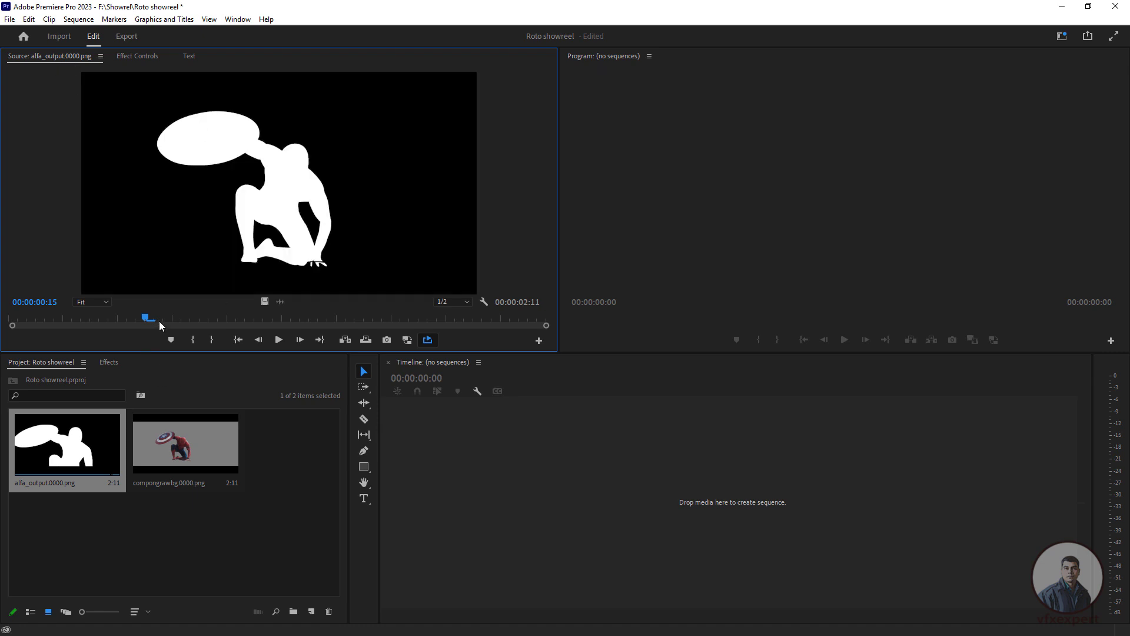
pyautogui.press('space')
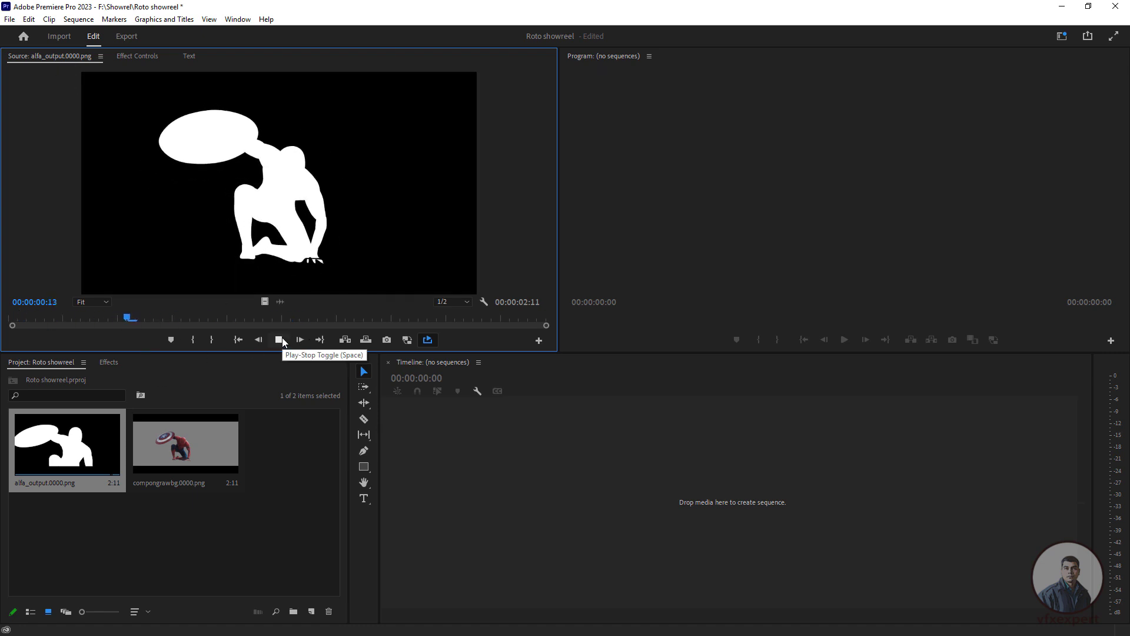
pyautogui.doubleClick(199, 431)
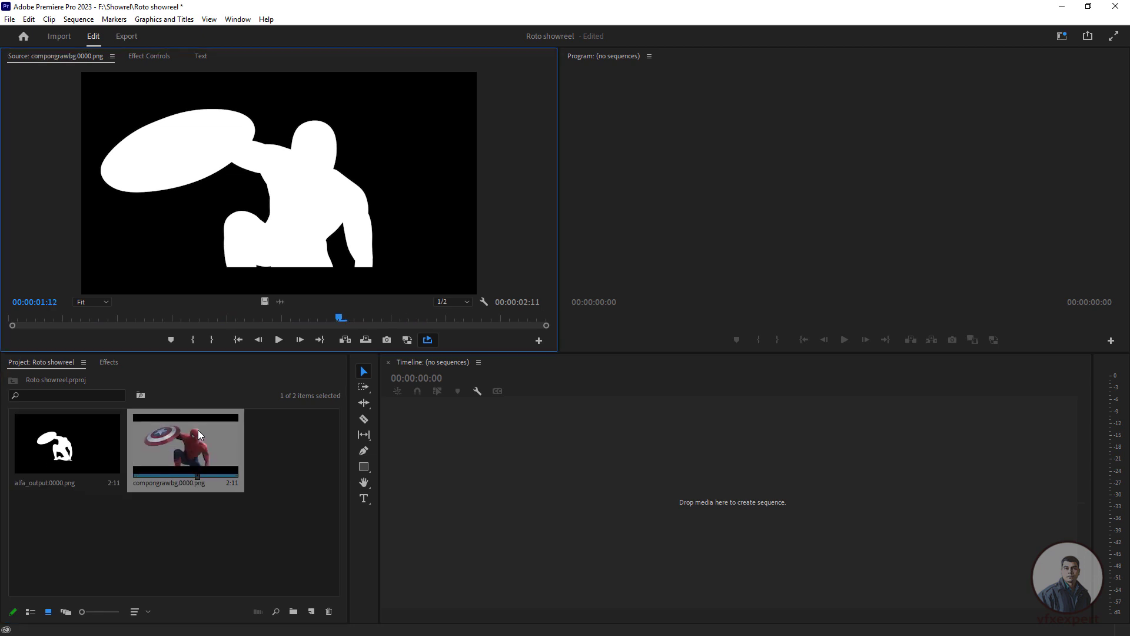
pyautogui.moveTo(341, 317); pyautogui.dragTo(403, 318)
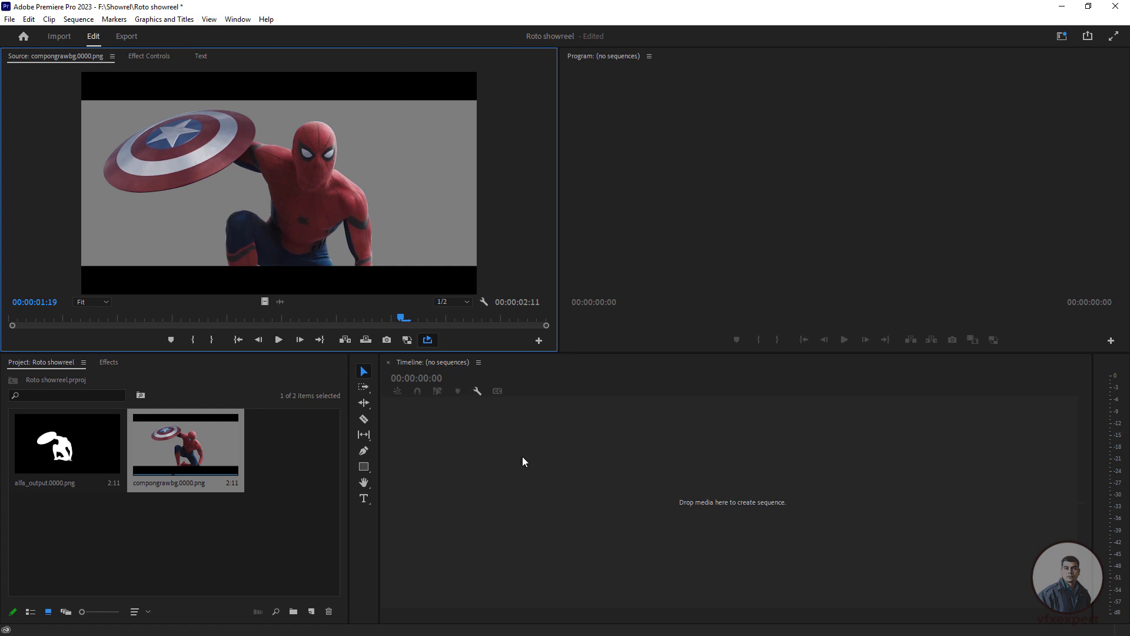
# Create a new sequence from the AVCHD 1080p24 preset, keeping the default sequence name.
pyautogui.click(312, 612)
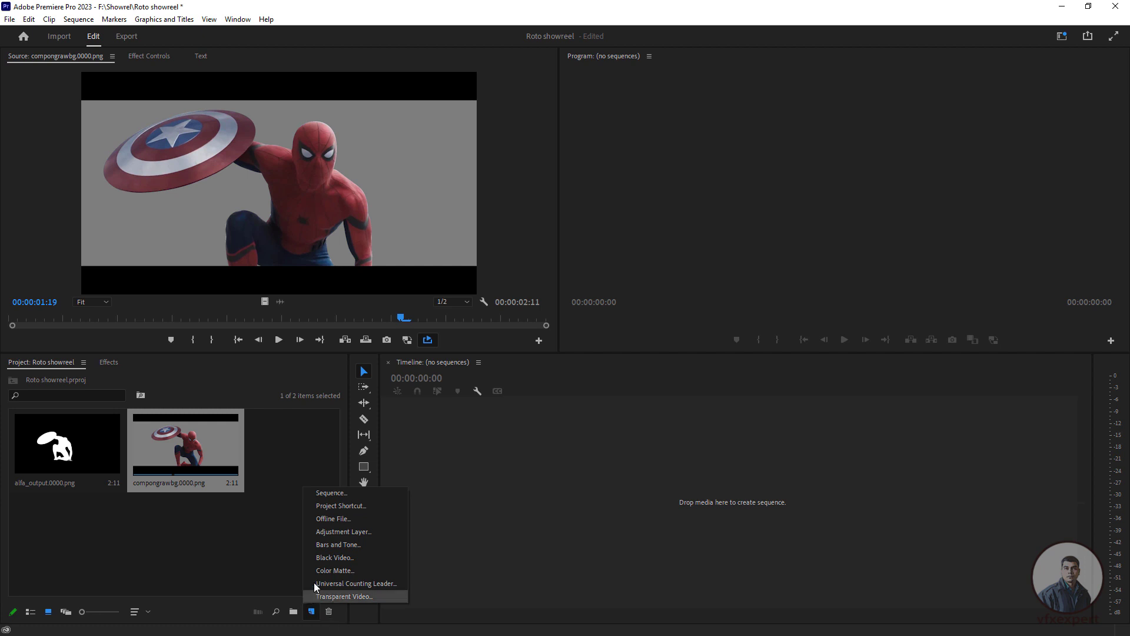
pyautogui.click(333, 493)
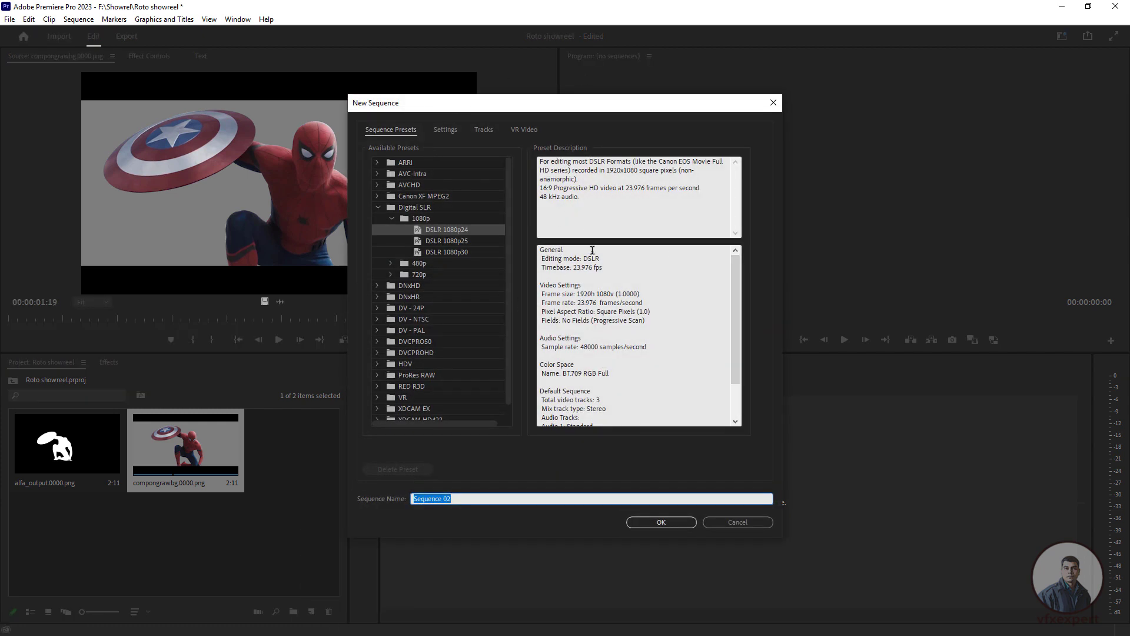
pyautogui.click(392, 219)
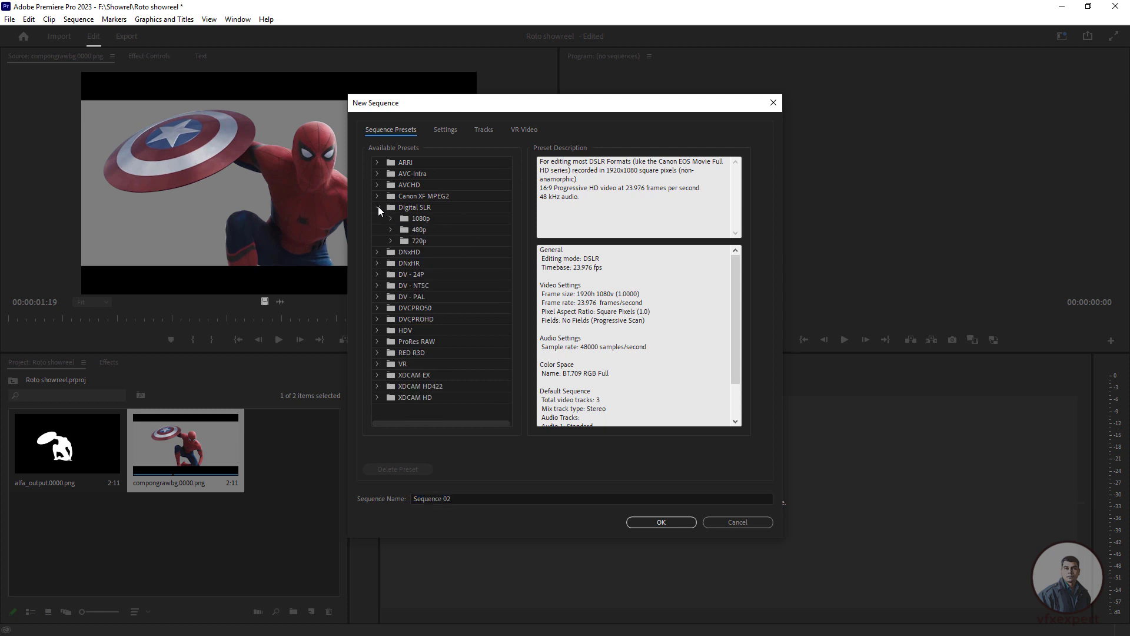
pyautogui.click(378, 207)
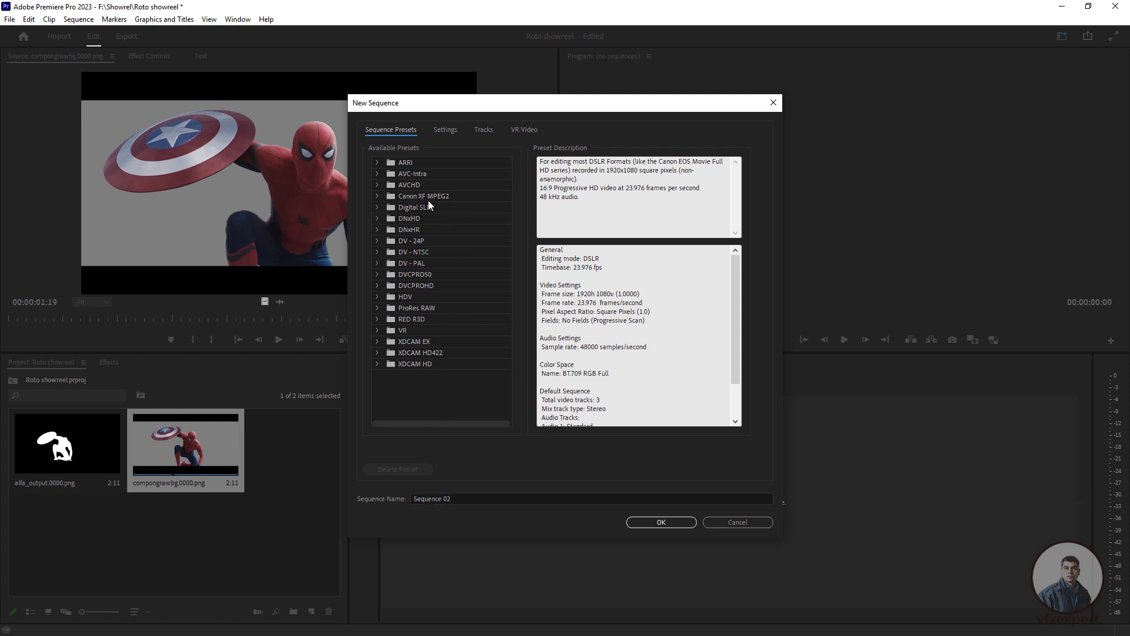
pyautogui.click(400, 186)
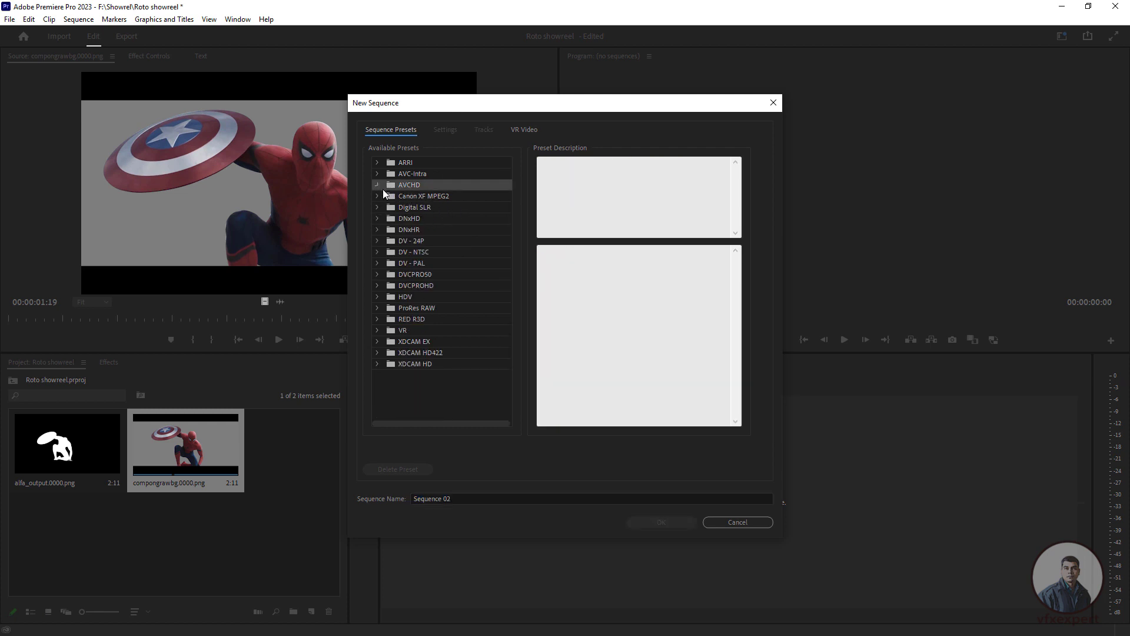
pyautogui.click(378, 185)
pyautogui.click(405, 210)
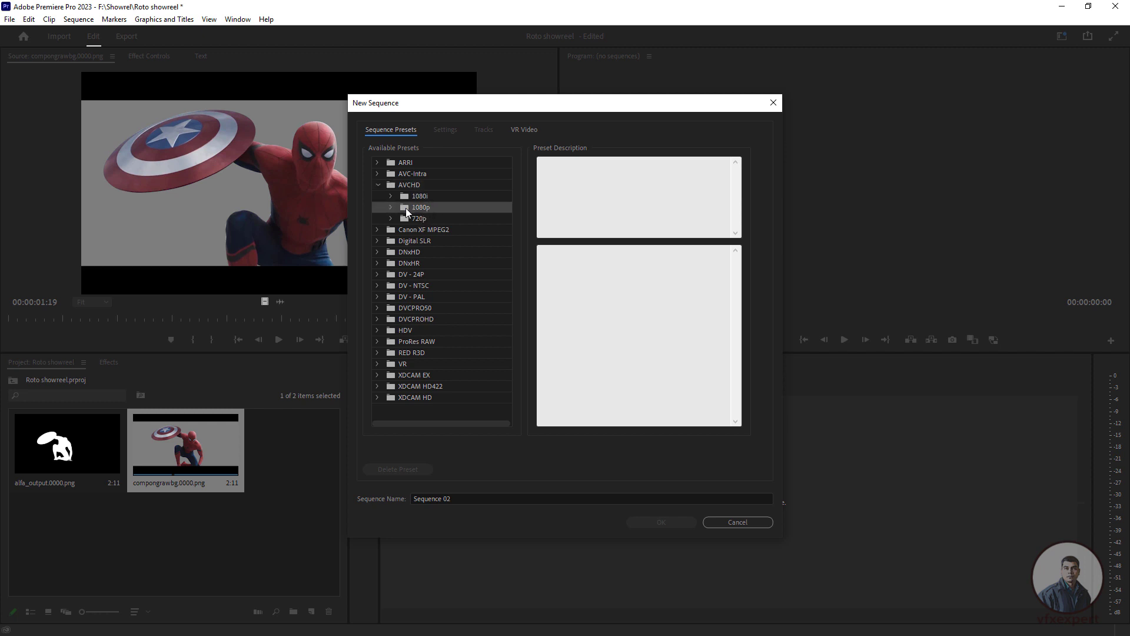
pyautogui.click(389, 208)
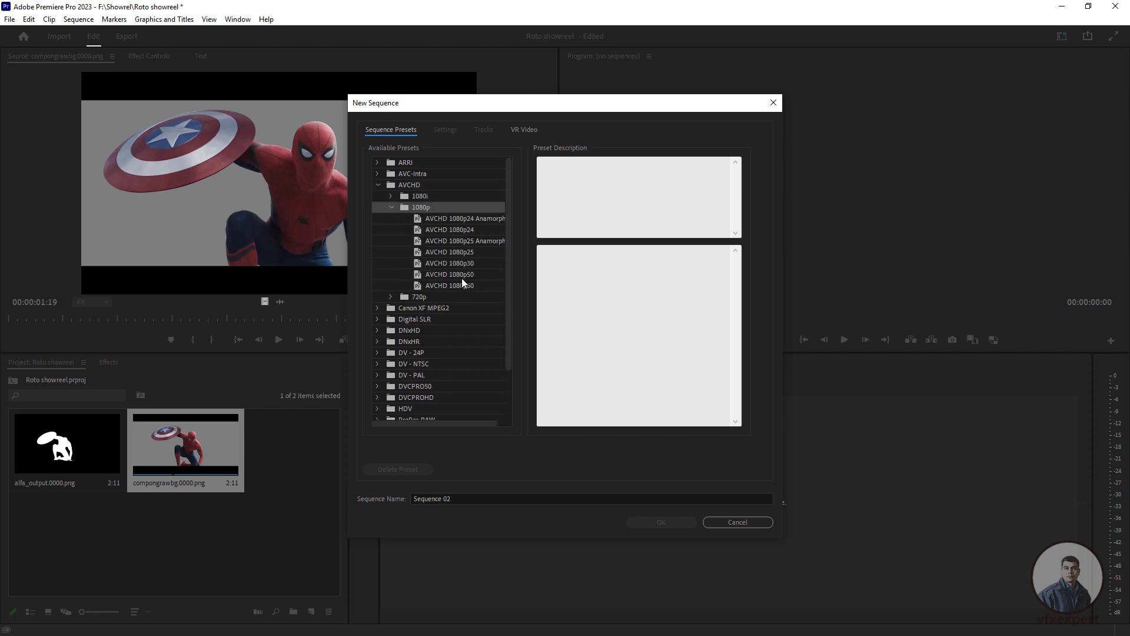
pyautogui.click(451, 230)
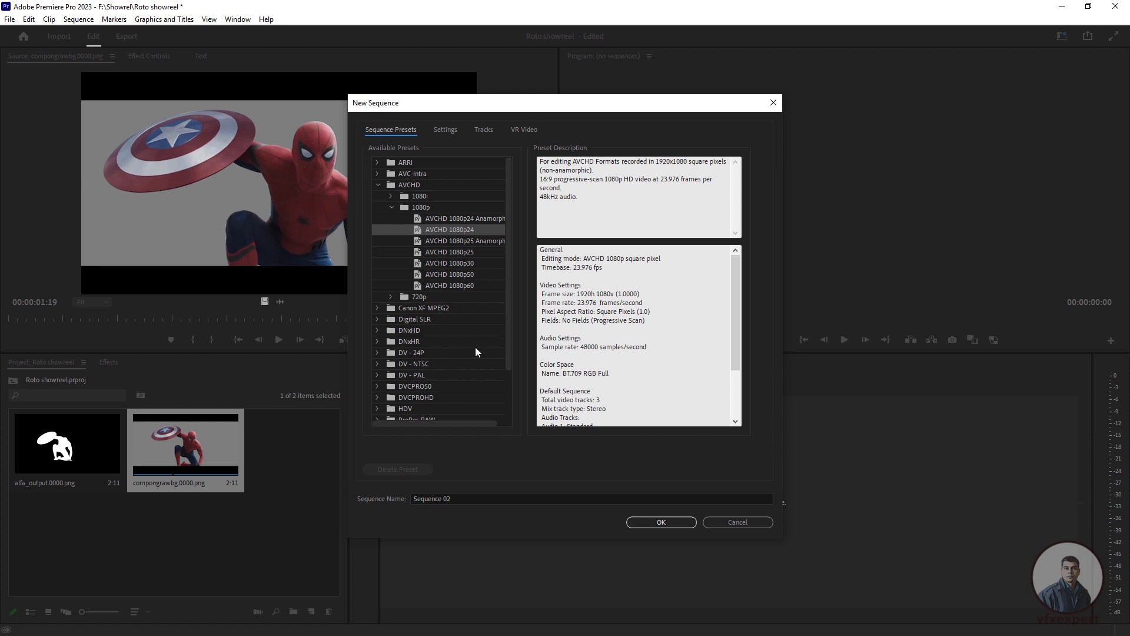
pyautogui.scroll(-2, 475, 348)
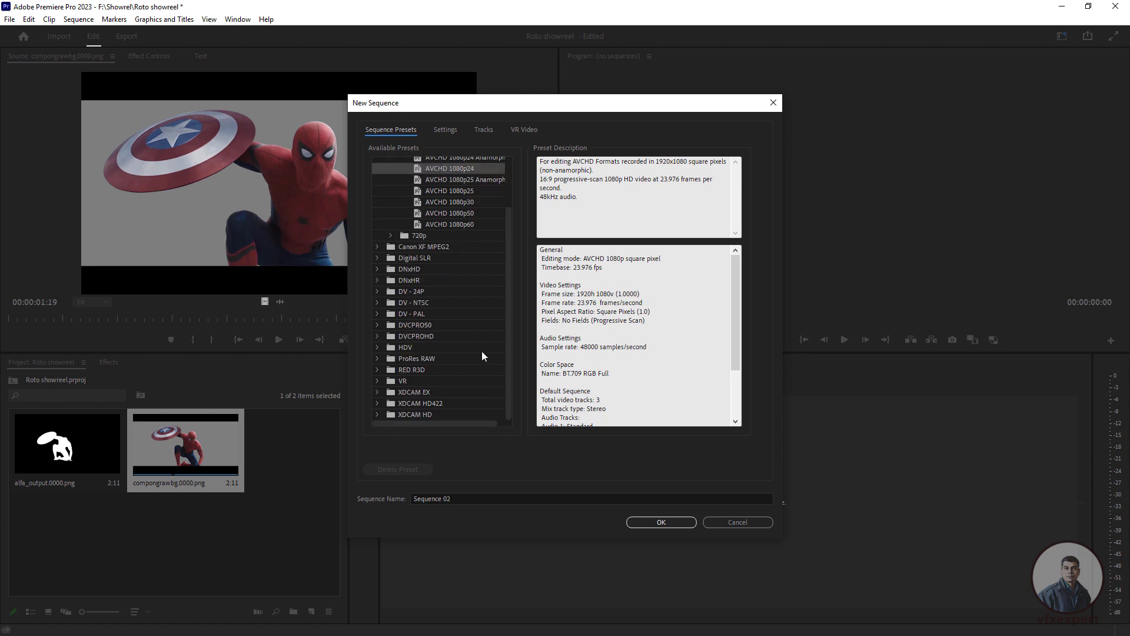
pyautogui.scroll(2, 493, 277)
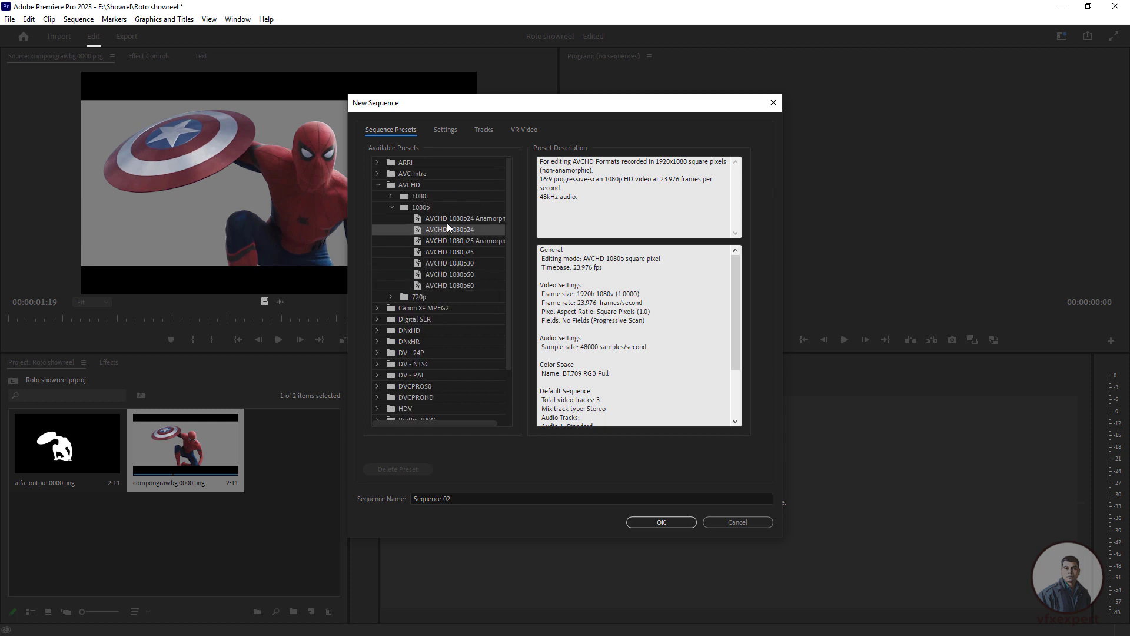
pyautogui.click(671, 523)
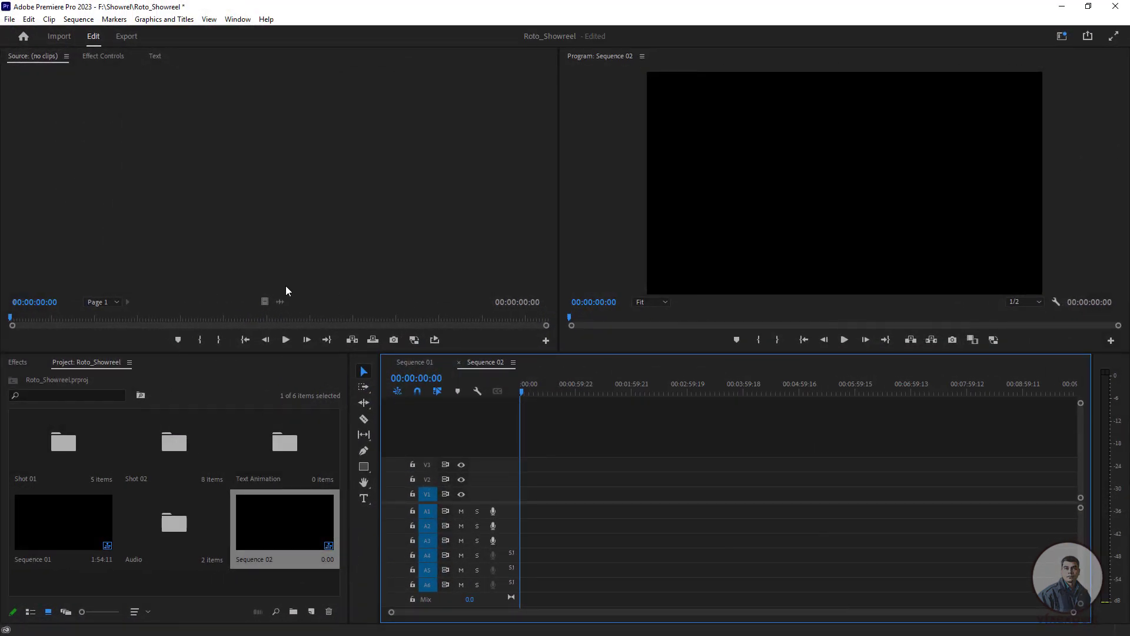
# Review the original plate, alpha, overlay, roto and grey-background clips of the Shot 01 bin in the Source Monitor, then close the bin.
pyautogui.doubleClick(70, 444)
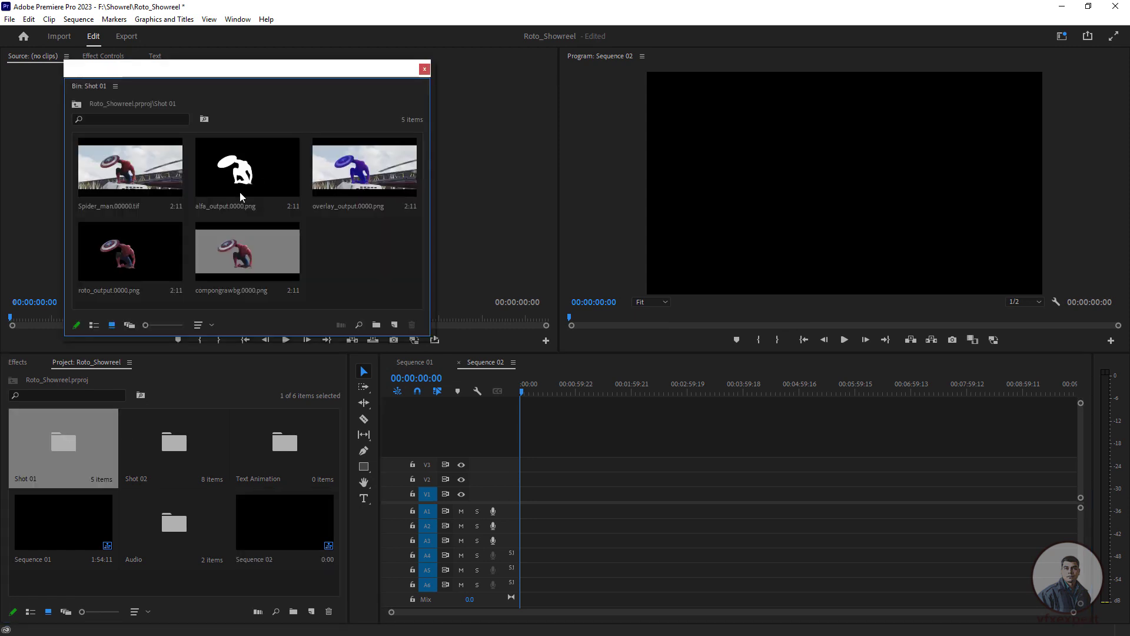
pyautogui.moveTo(248, 86); pyautogui.dragTo(720, 87)
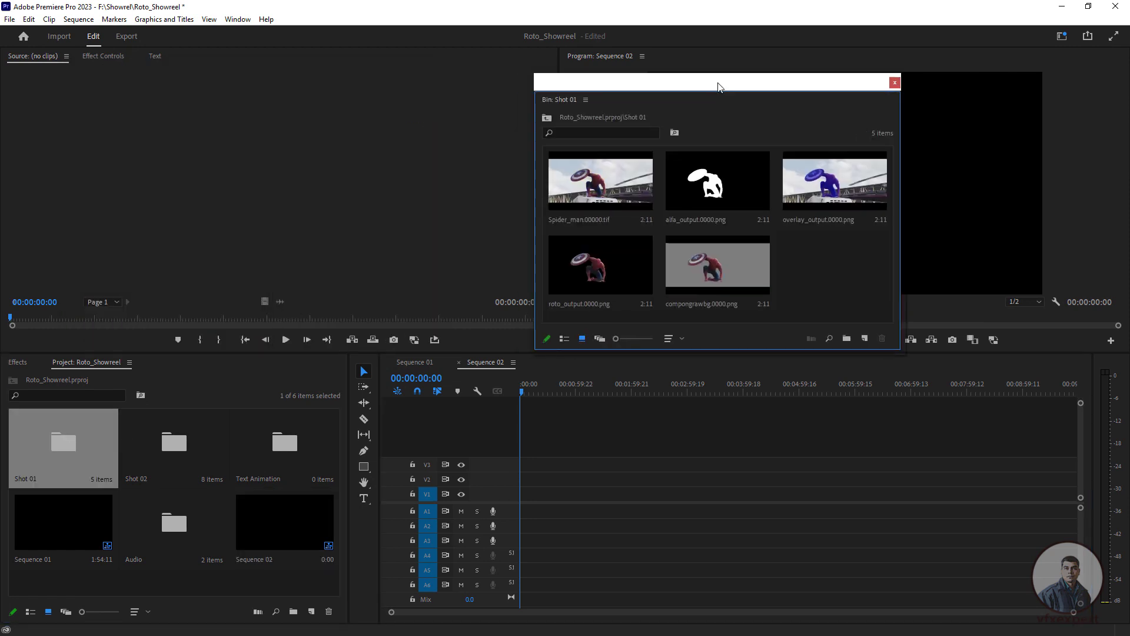
pyautogui.doubleClick(597, 180)
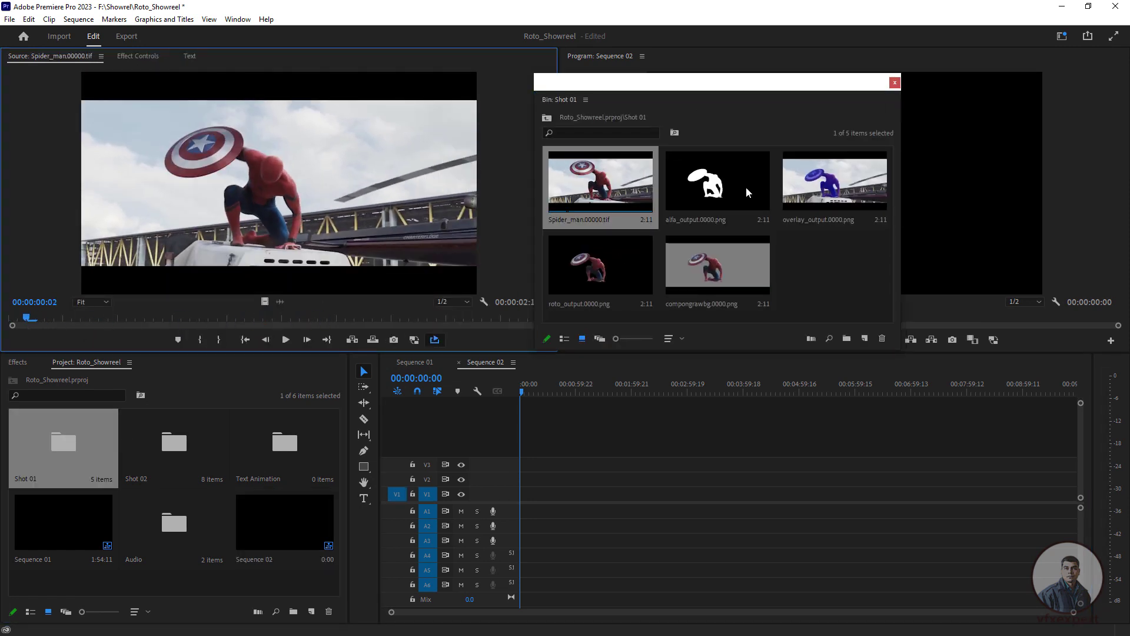
pyautogui.doubleClick(717, 179)
pyautogui.moveTo(261, 318)
pyautogui.mouseDown()
pyautogui.moveTo(242, 321)
pyautogui.moveTo(252, 325)
pyautogui.mouseUp()
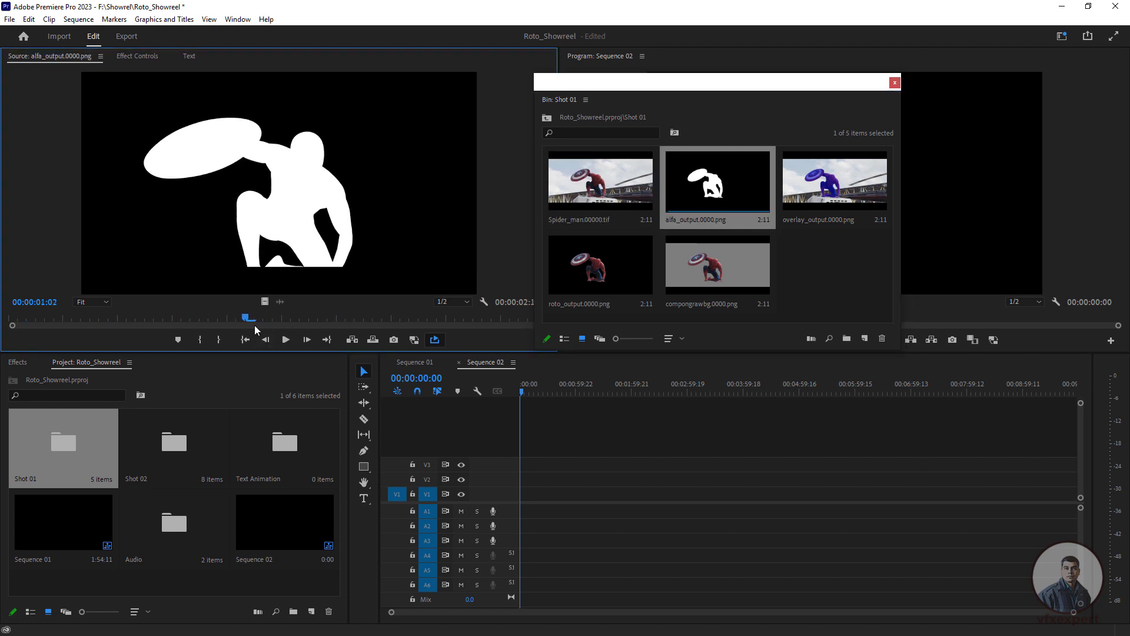
pyautogui.doubleClick(846, 166)
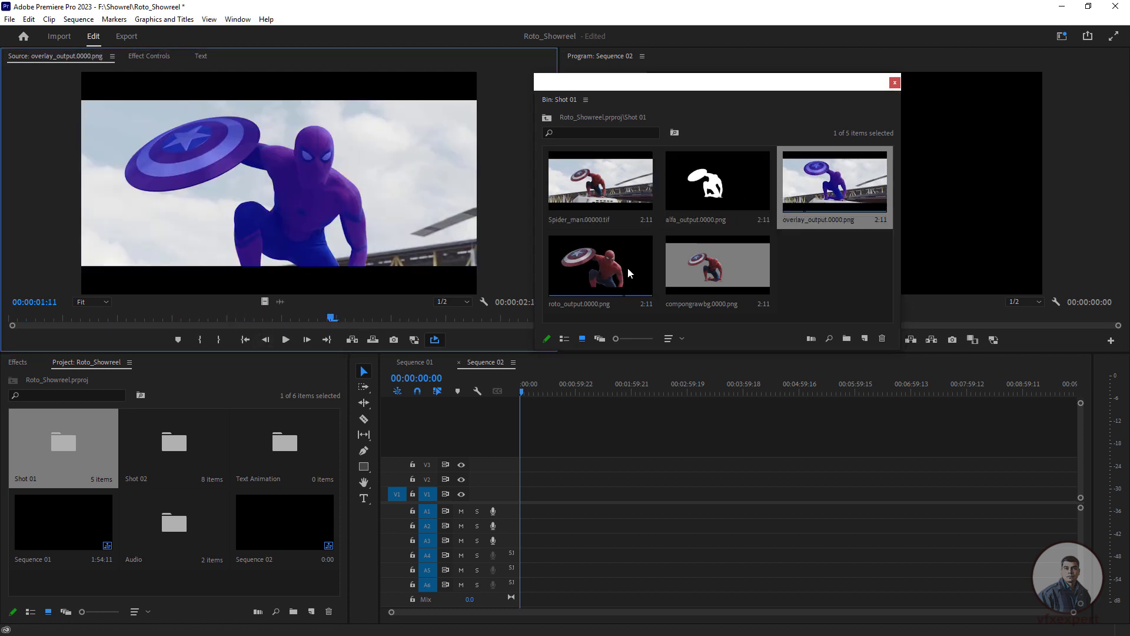
pyautogui.doubleClick(603, 268)
pyautogui.moveTo(274, 318); pyautogui.dragTo(328, 336)
pyautogui.doubleClick(737, 269)
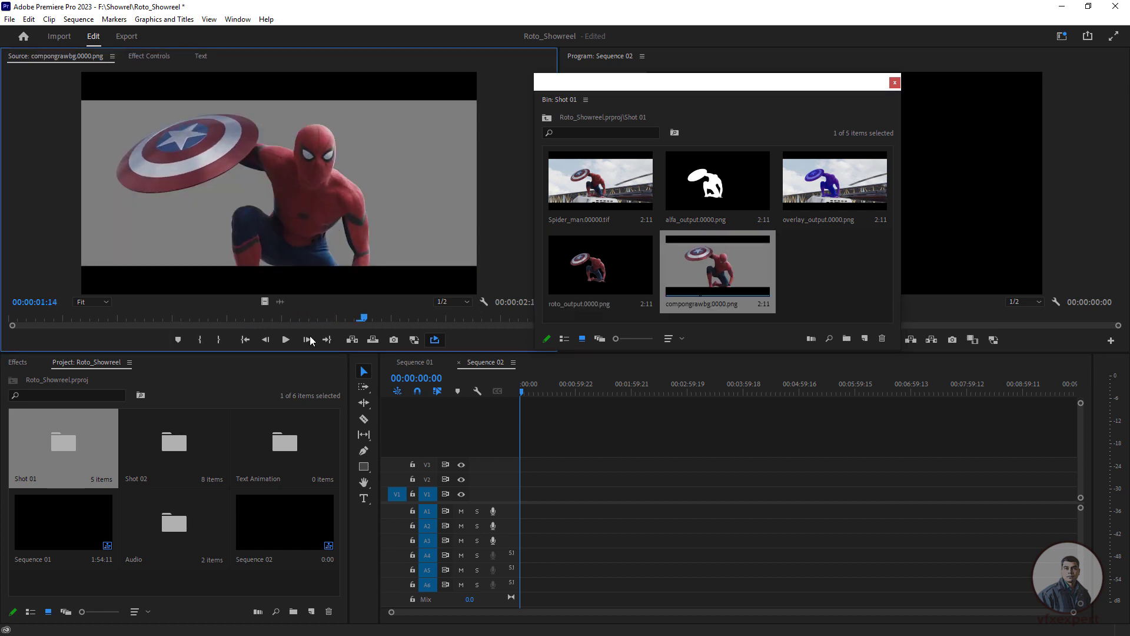
pyautogui.moveTo(247, 321); pyautogui.dragTo(403, 319)
pyautogui.click(894, 82)
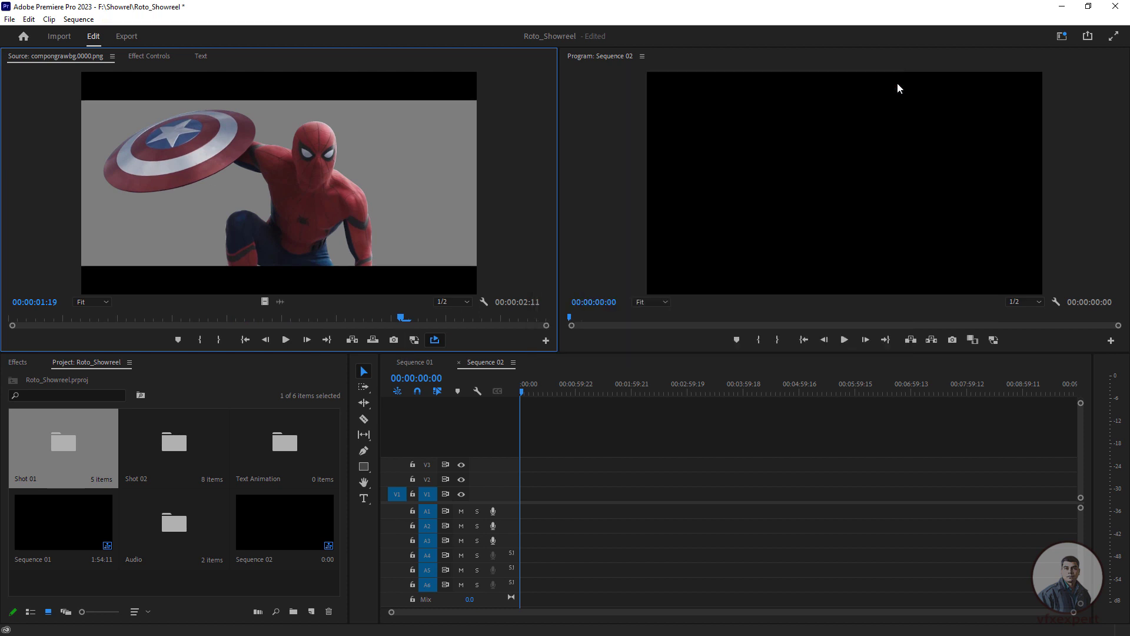
# Review the Shot 02 bin's outline, original plate, alpha and overlay clips in the Source Monitor, then close the bin.
pyautogui.doubleClick(162, 442)
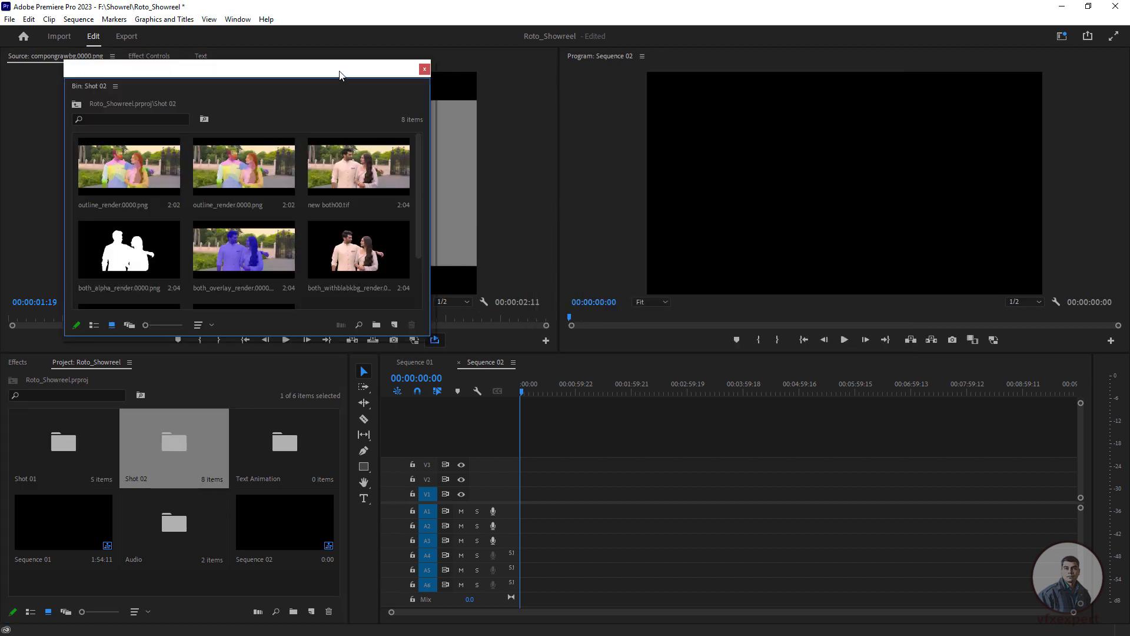
pyautogui.moveTo(342, 73); pyautogui.dragTo(762, 114)
pyautogui.doubleClick(579, 211)
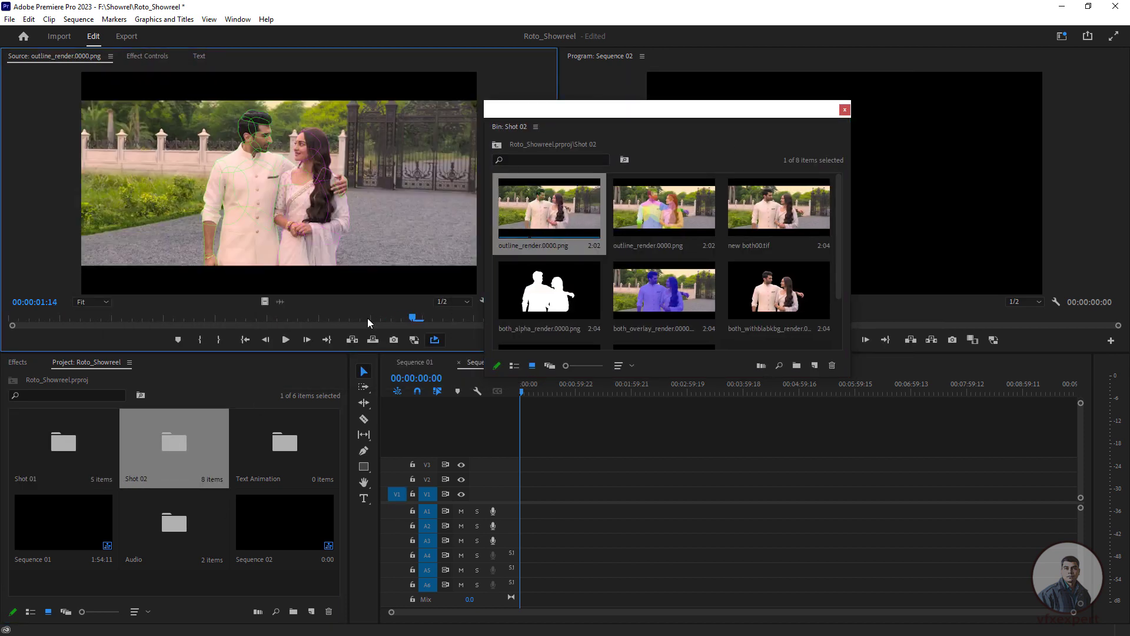
pyautogui.moveTo(367, 318)
pyautogui.mouseDown()
pyautogui.moveTo(164, 328)
pyautogui.moveTo(387, 327)
pyautogui.moveTo(353, 318)
pyautogui.mouseUp()
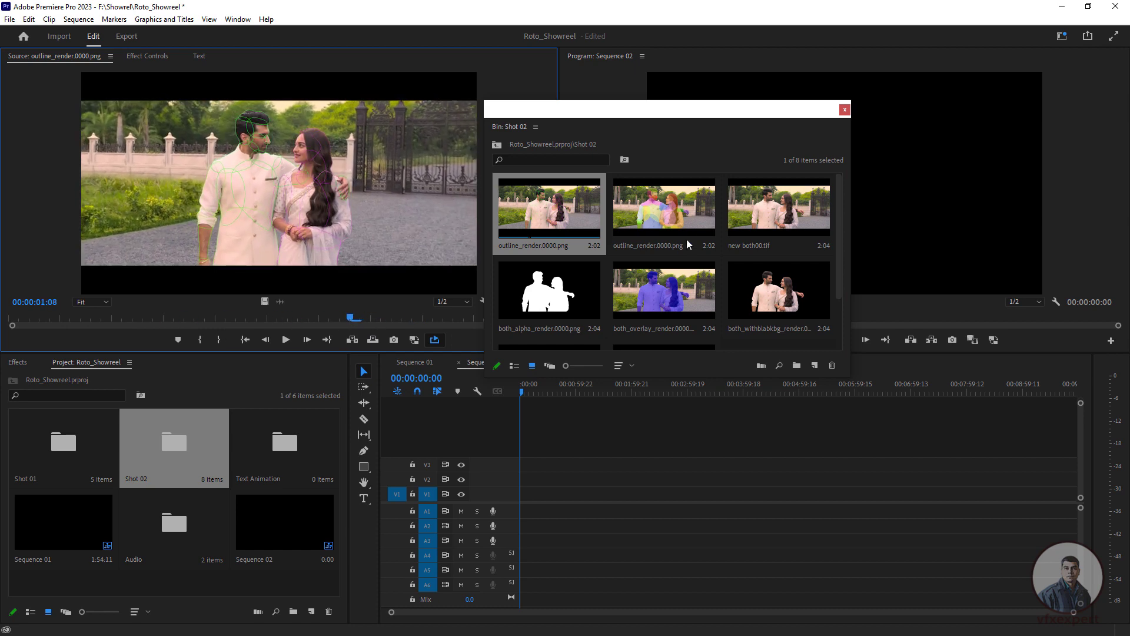
pyautogui.doubleClick(778, 212)
pyautogui.click(102, 317)
pyautogui.moveTo(101, 317); pyautogui.dragTo(387, 318)
pyautogui.click(573, 293)
pyautogui.doubleClick(572, 294)
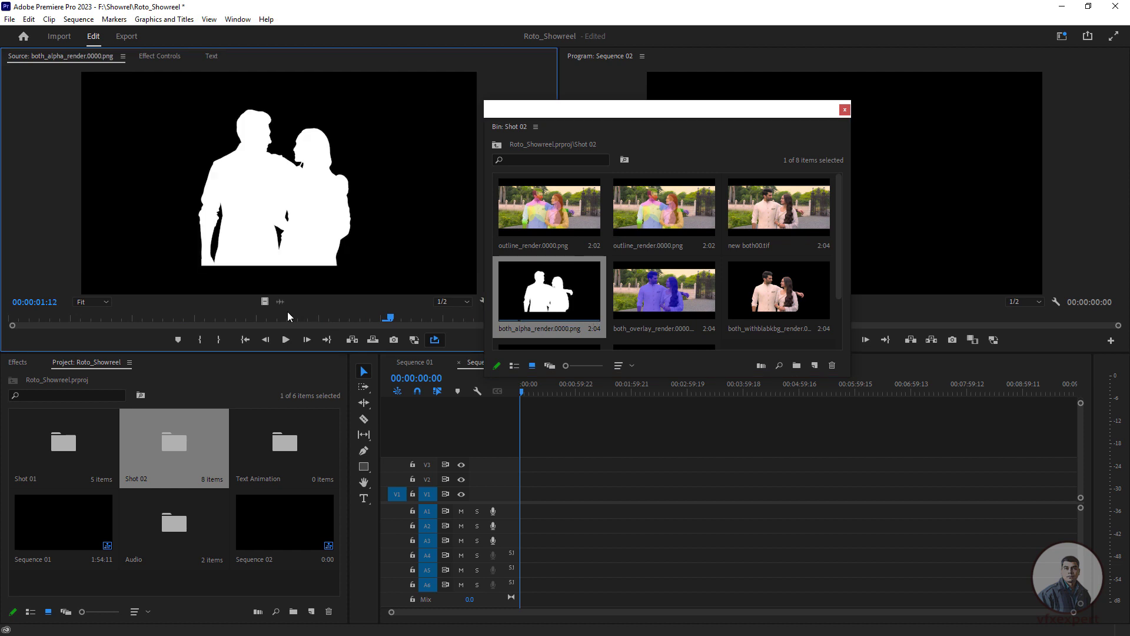
pyautogui.click(664, 289)
pyautogui.doubleClick(664, 289)
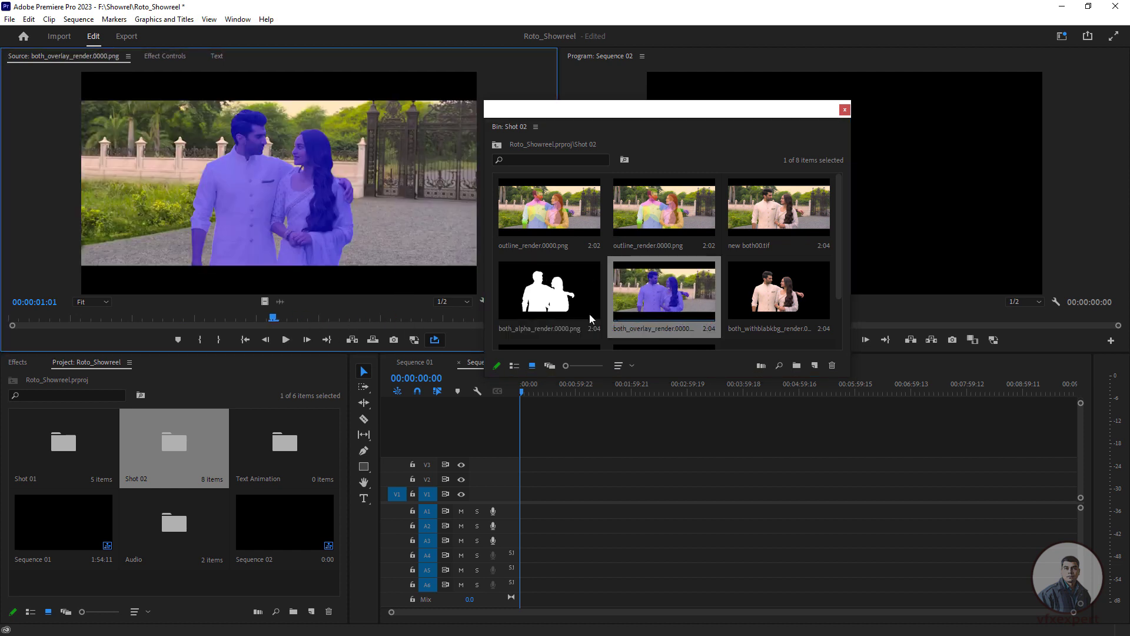
pyautogui.click(845, 109)
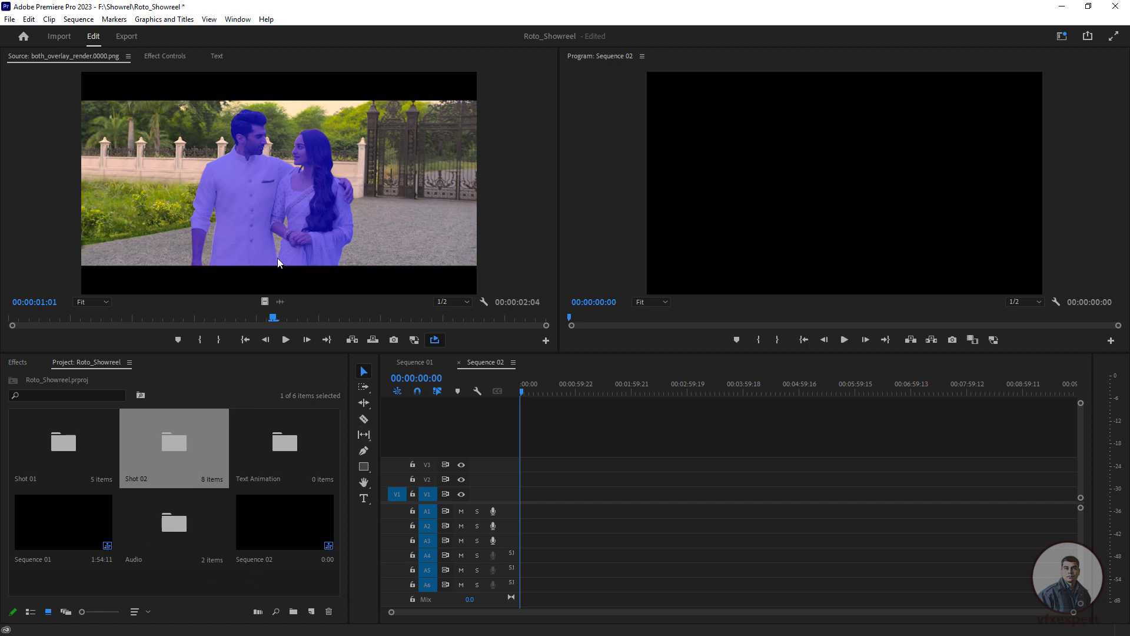
# Inspect the 19th Floor music track from the Audio bin by scrubbing its waveform, then close the bin.
pyautogui.doubleClick(179, 526)
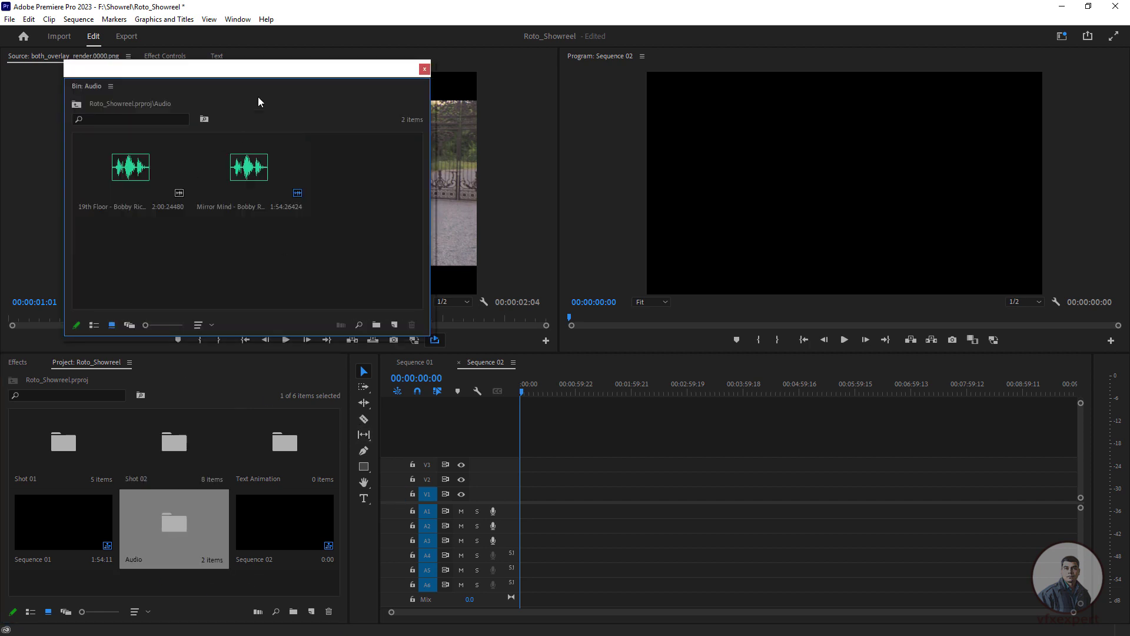
pyautogui.moveTo(269, 73); pyautogui.dragTo(569, 122)
pyautogui.doubleClick(442, 218)
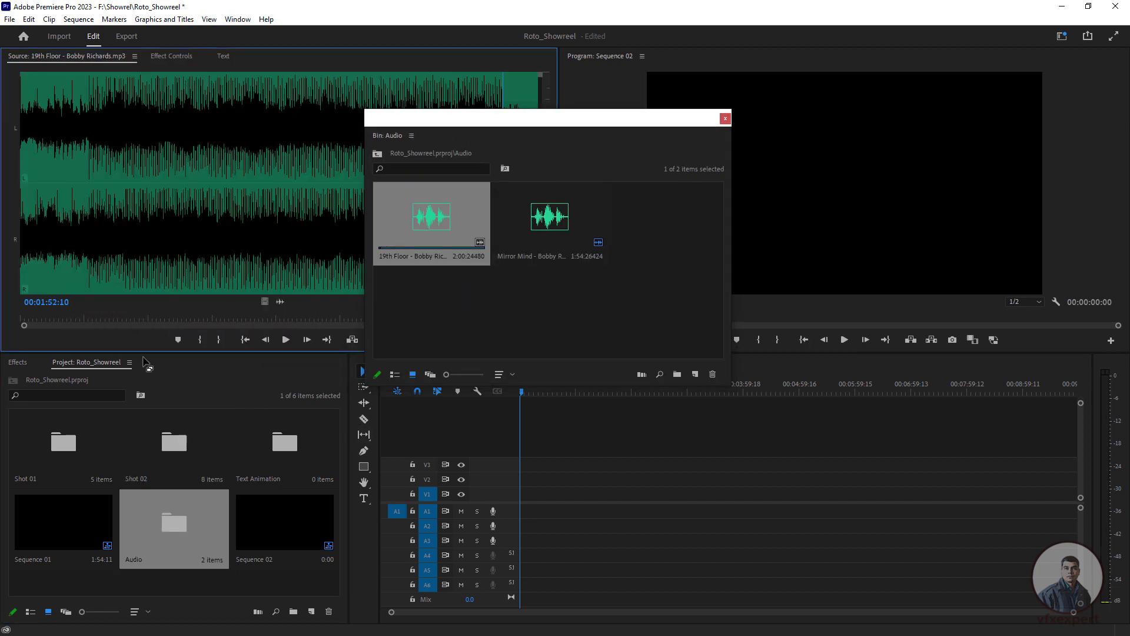
pyautogui.moveTo(260, 318); pyautogui.dragTo(178, 318)
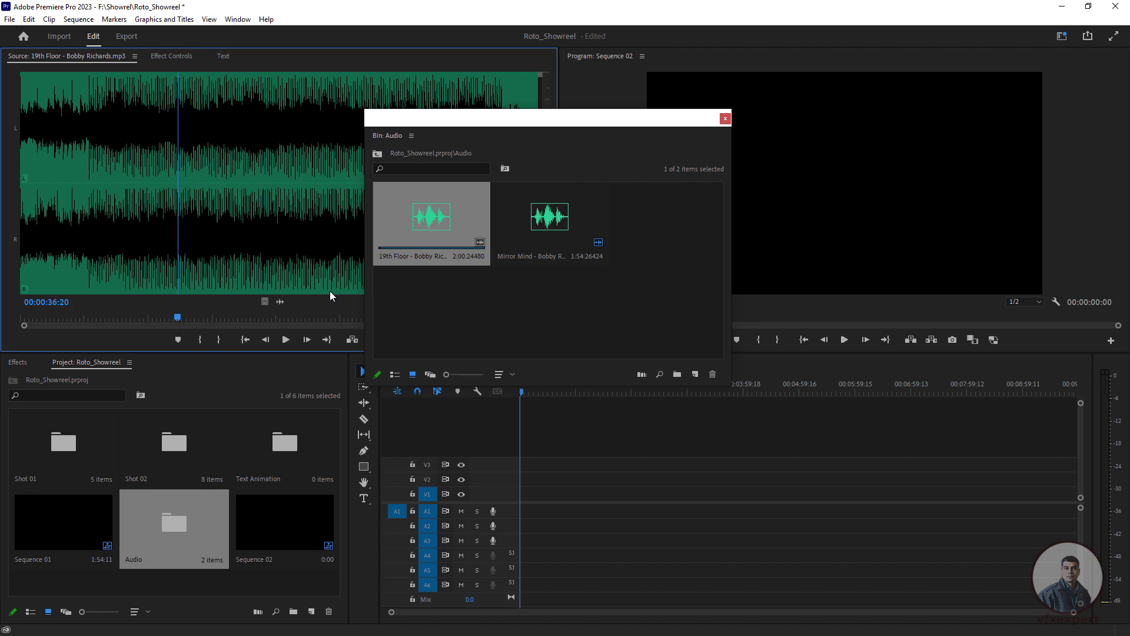
pyautogui.click(725, 119)
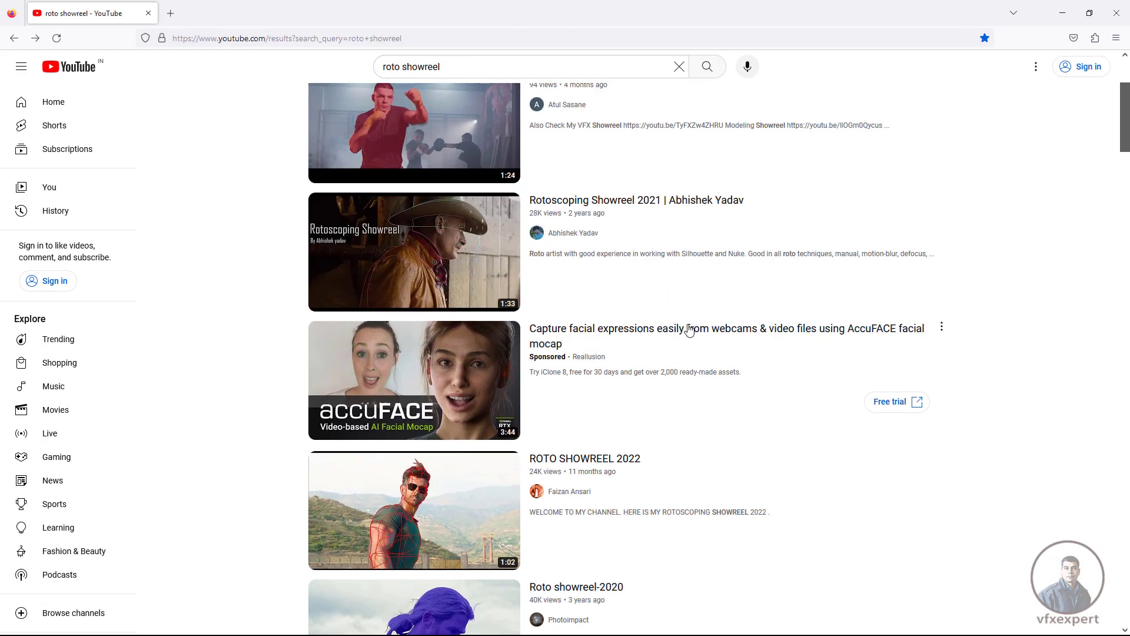
# In the YouTube results, open the Rotoscoping Showreel 2021 video and skim its title card, shot breakdowns and closing credits, pausing on the credits.
pyautogui.click(448, 258)
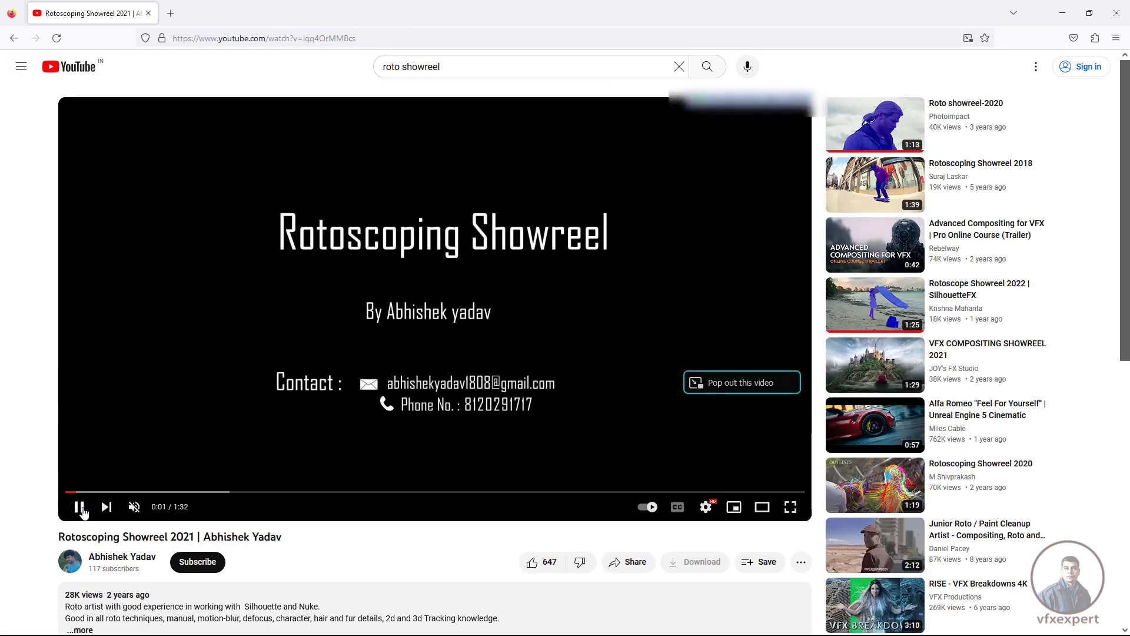
pyautogui.click(81, 508)
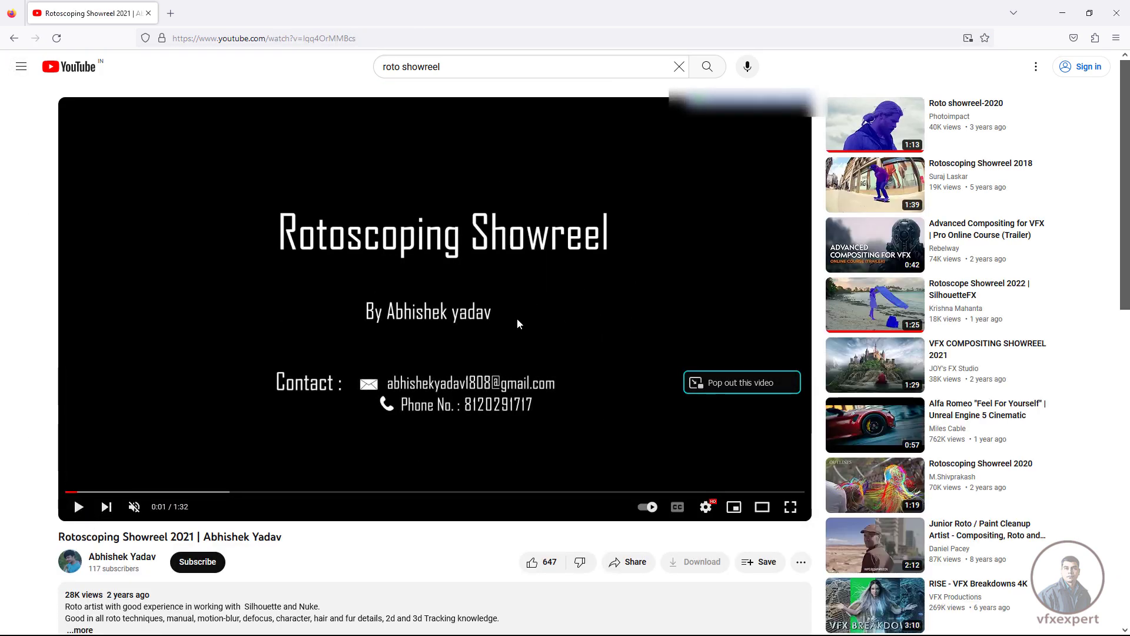
pyautogui.click(80, 510)
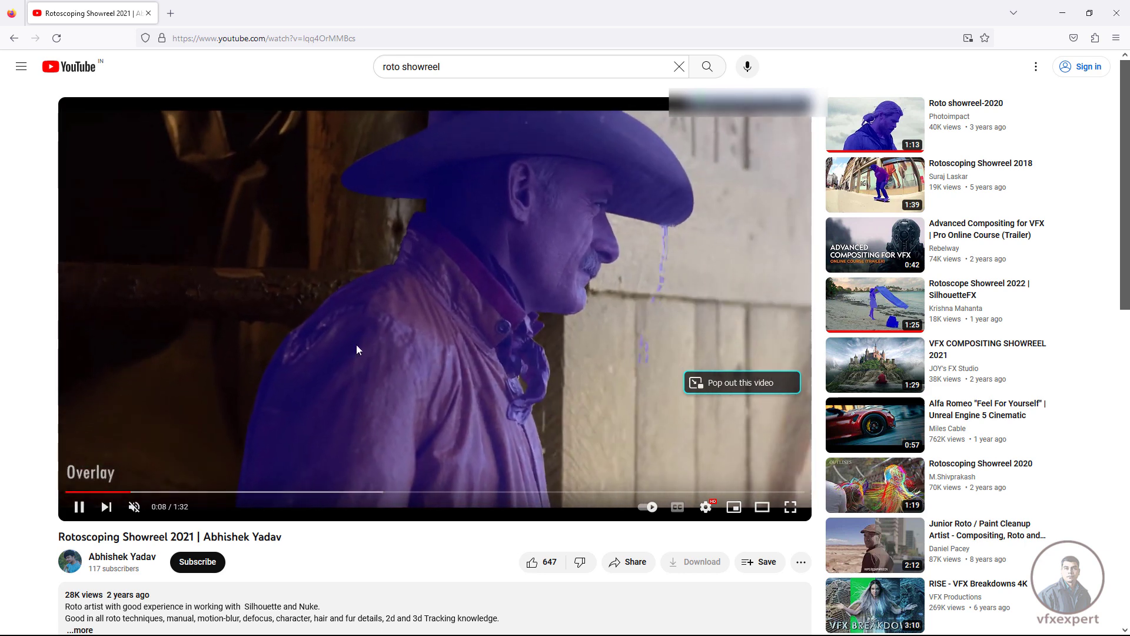
pyautogui.click(225, 493)
pyautogui.click(357, 493)
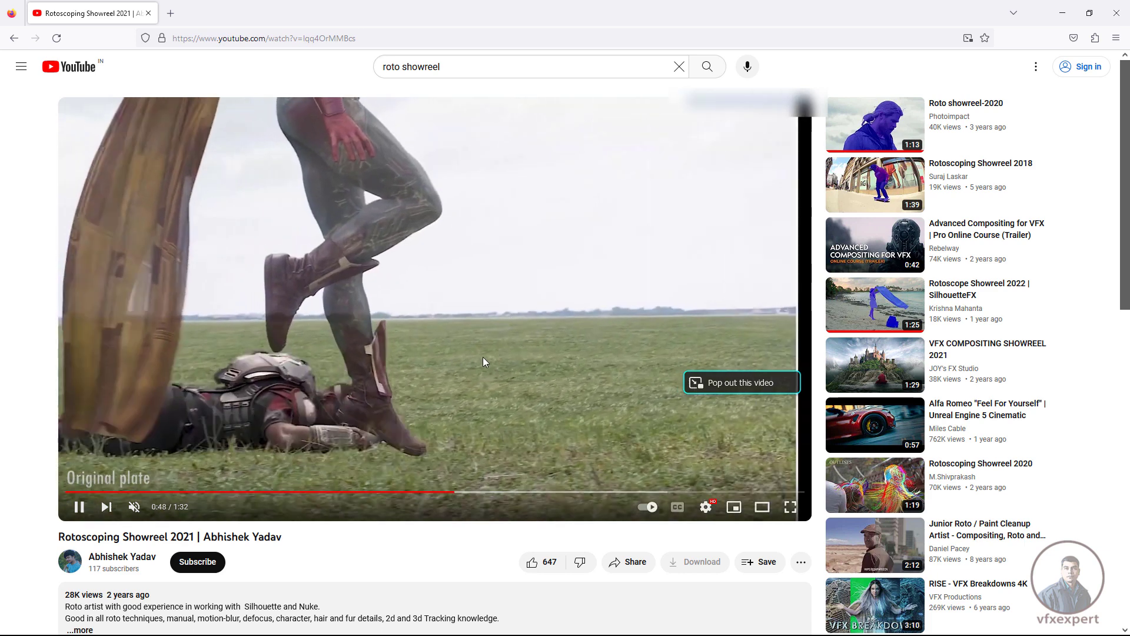
pyautogui.click(694, 492)
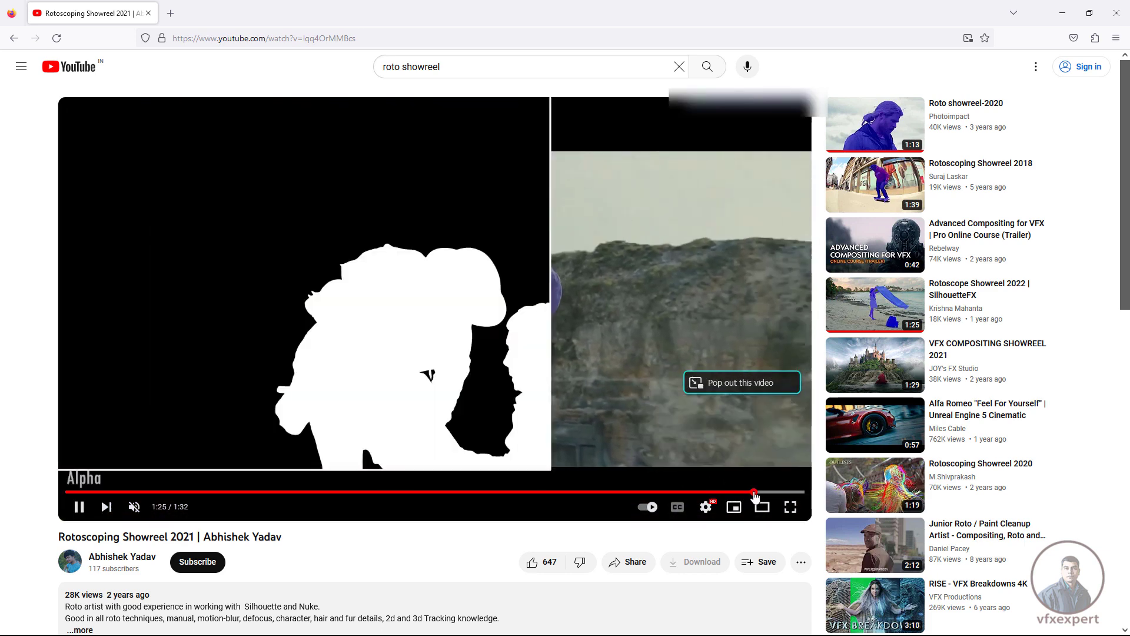
pyautogui.click(770, 492)
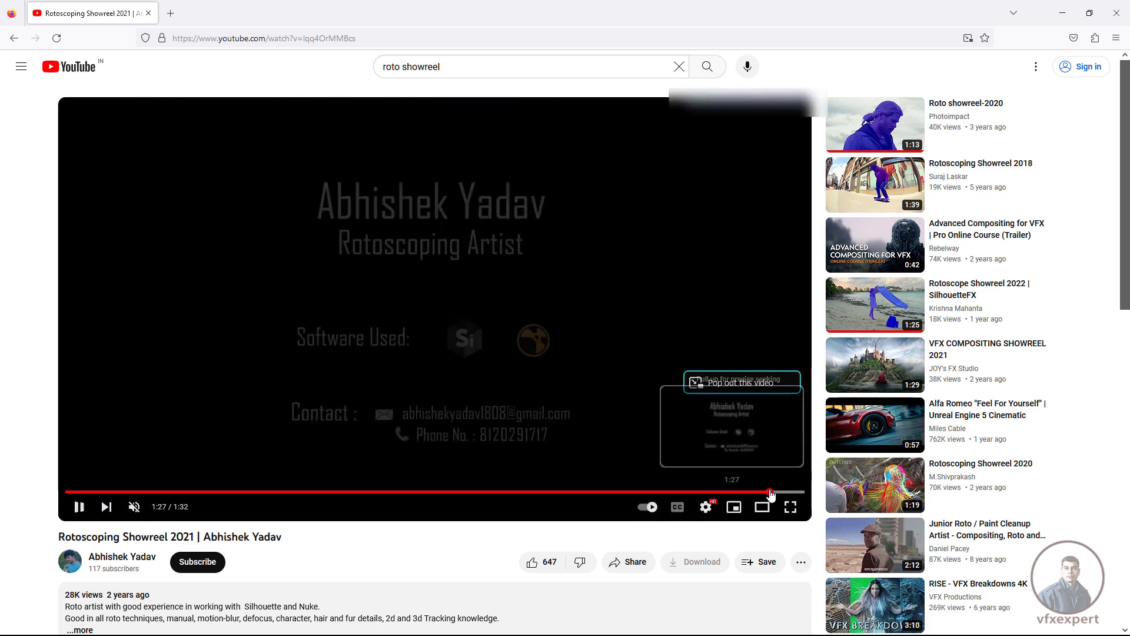
pyautogui.click(79, 507)
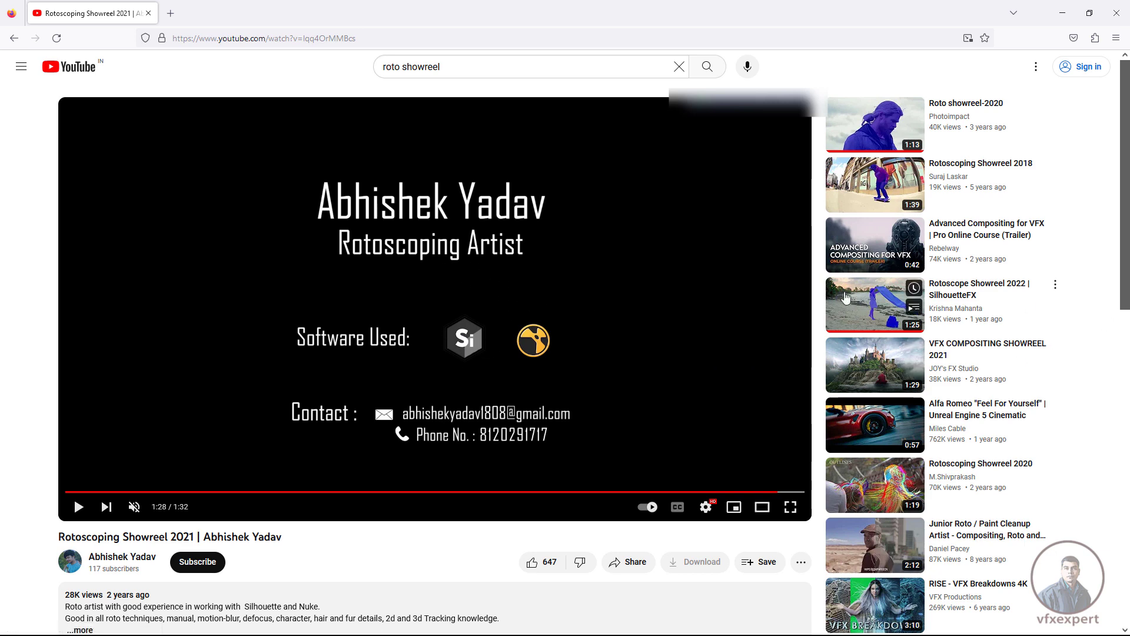
# Open the Rotoscope Showreel 2022 | SilhouetteFX video and skim its title card, beach shot breakdown and closing contact card.
pyautogui.click(984, 316)
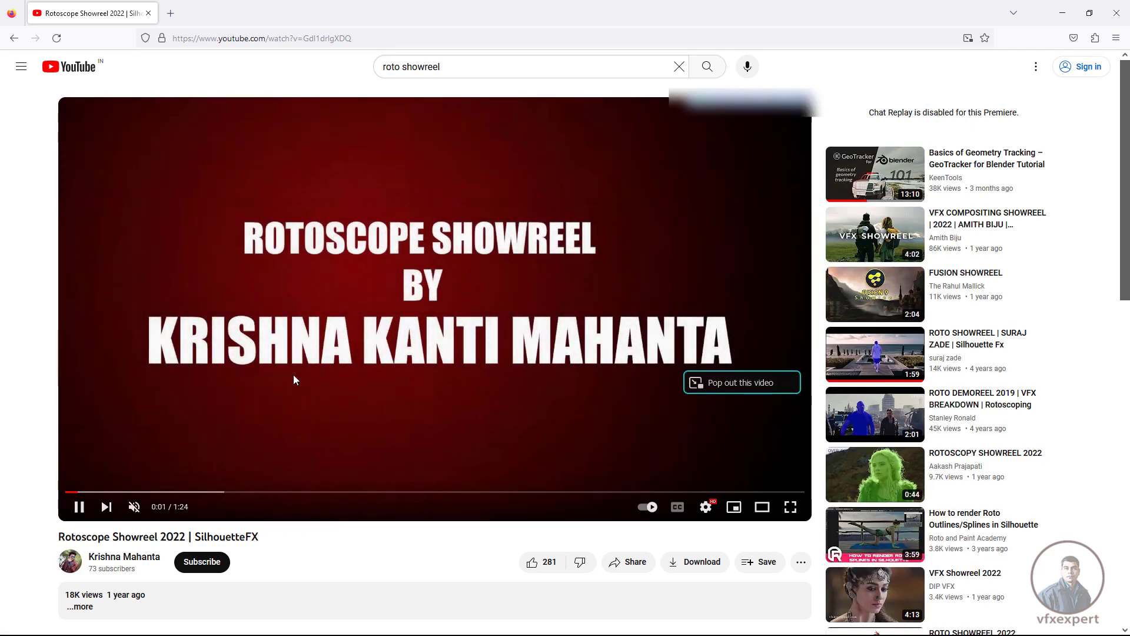
pyautogui.click(78, 507)
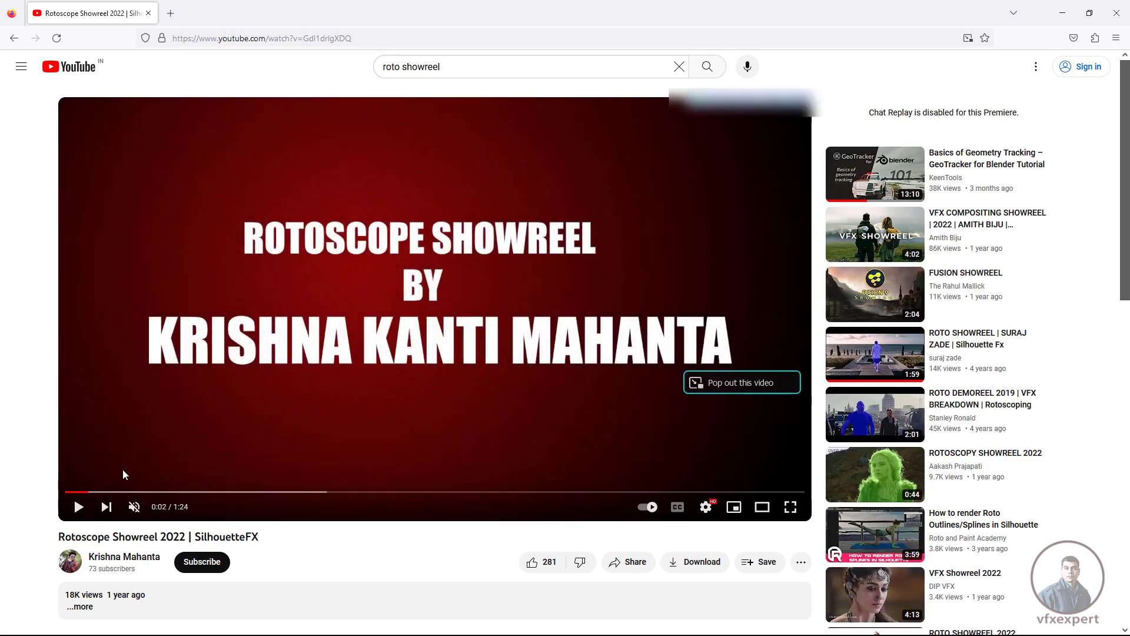
pyautogui.click(79, 510)
pyautogui.click(164, 492)
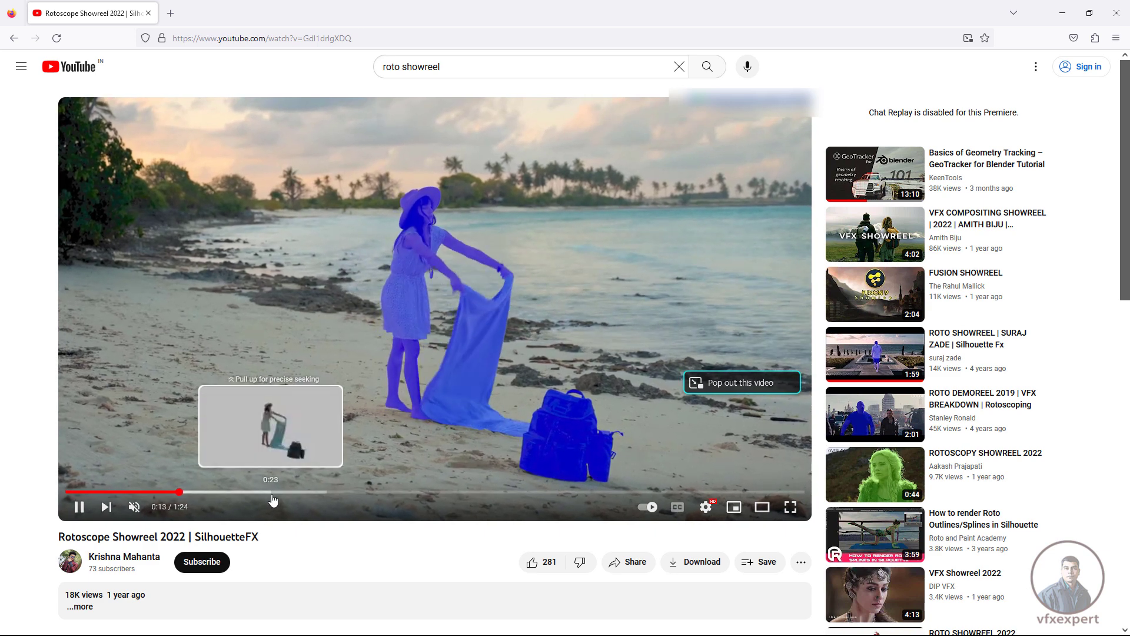
pyautogui.click(271, 494)
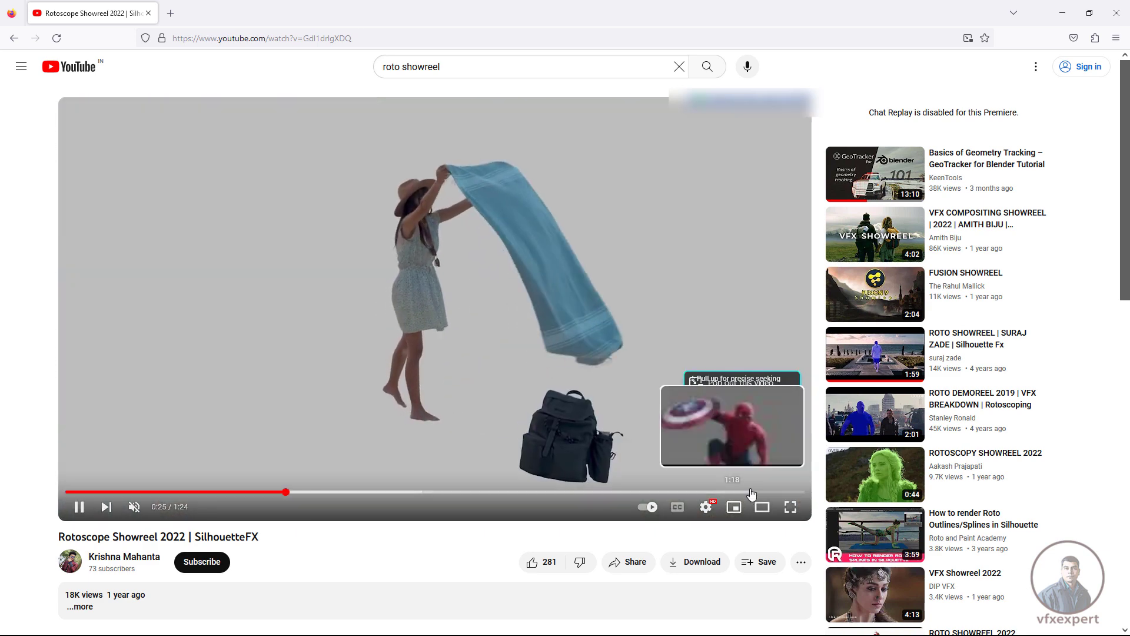
pyautogui.click(751, 492)
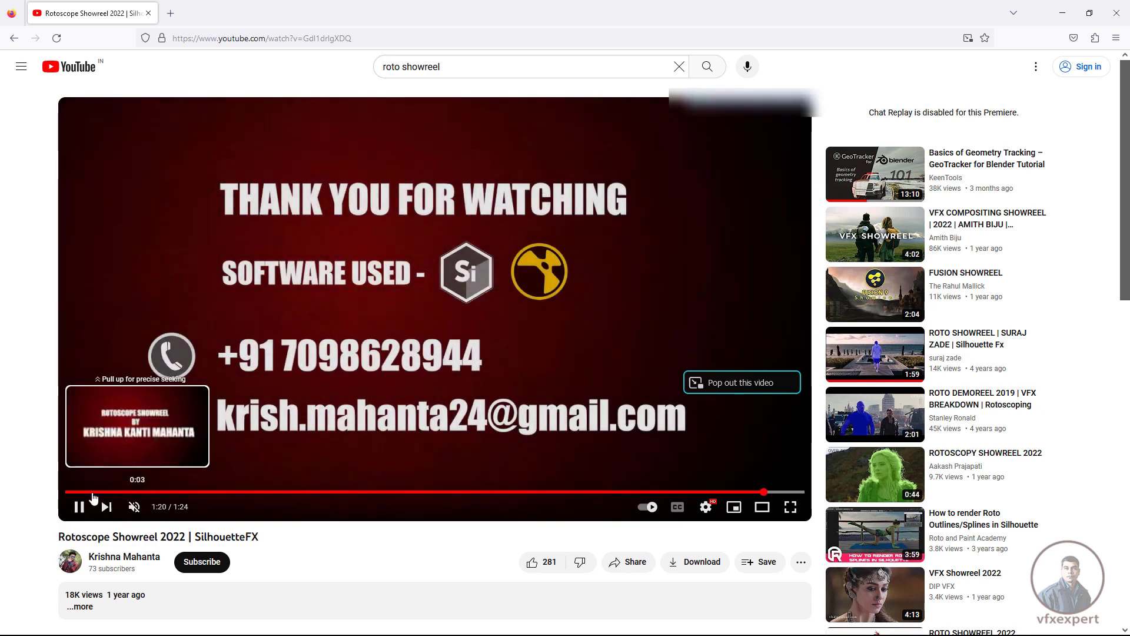
pyautogui.click(81, 507)
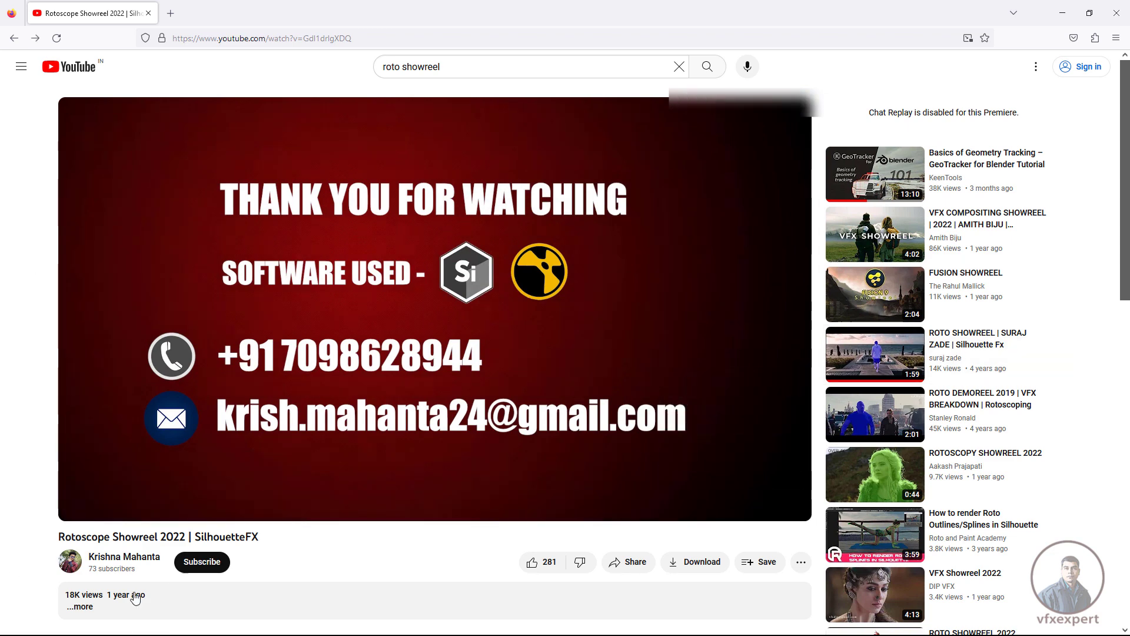
pyautogui.click(79, 506)
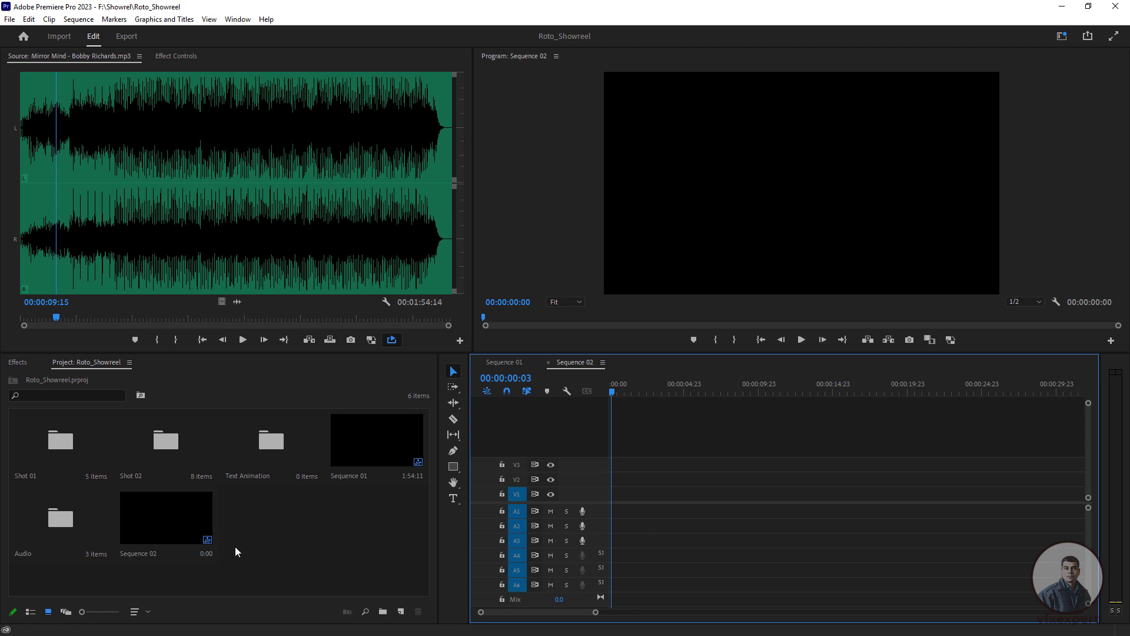
# Switch to Premiere Pro, load the Rotoscoping Showreel 2021 reference video from the Audio bin into the Source Monitor and scrub to its labelled original plate.
pyautogui.doubleClick(69, 520)
pyautogui.doubleClick(352, 177)
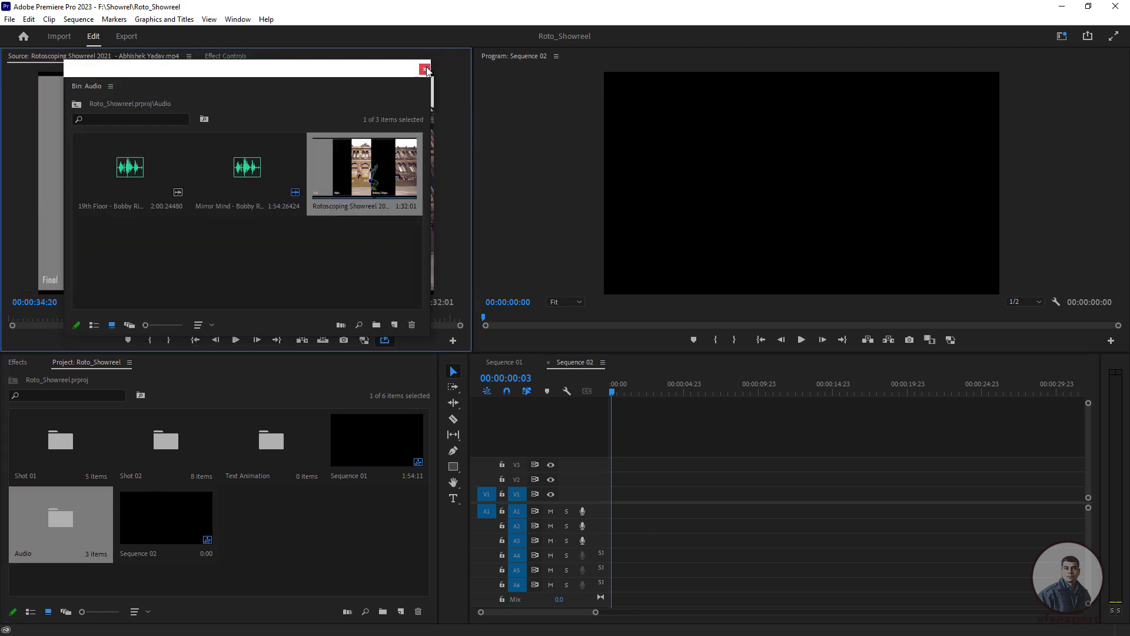
pyautogui.click(424, 69)
pyautogui.moveTo(58, 319)
pyautogui.mouseDown()
pyautogui.moveTo(20, 321)
pyautogui.moveTo(79, 326)
pyautogui.moveTo(42, 317)
pyautogui.mouseUp()
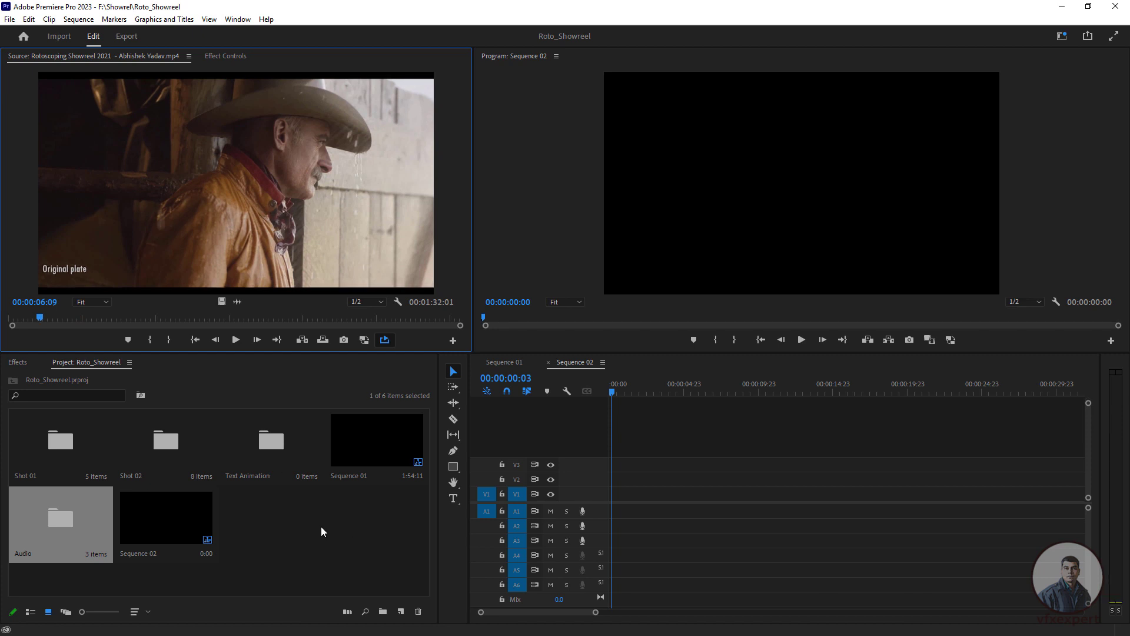
# Open the Shot 01 bin and shift its floating window so the reference video's plate label stays visible.
pyautogui.doubleClick(73, 436)
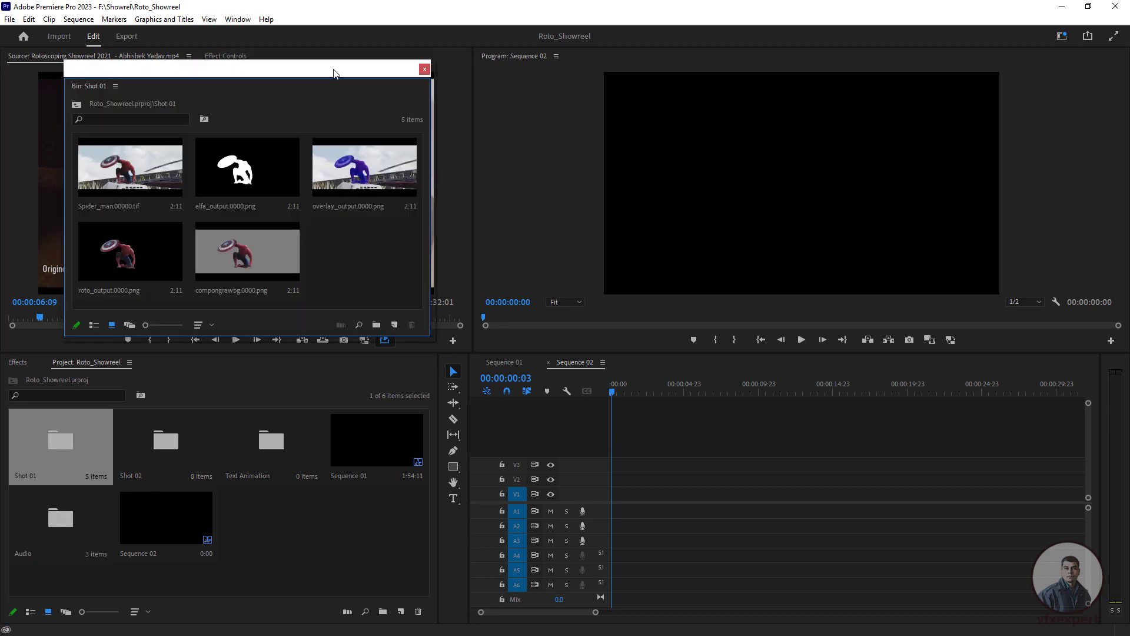
pyautogui.moveTo(333, 72); pyautogui.dragTo(477, 72)
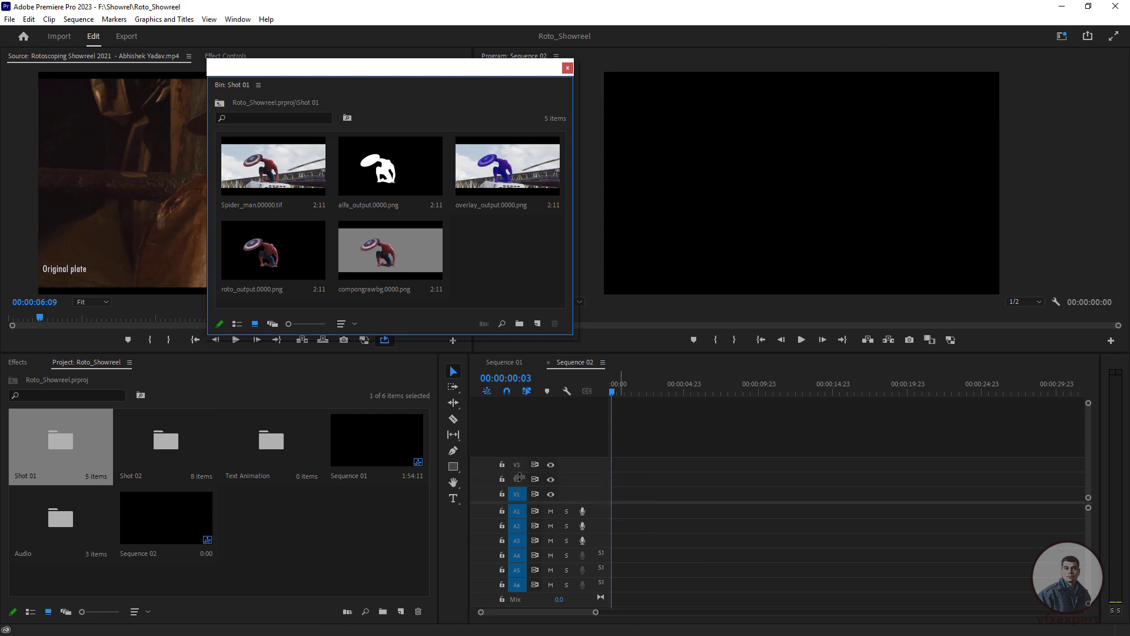
pyautogui.moveTo(649, 457); pyautogui.dragTo(892, 512)
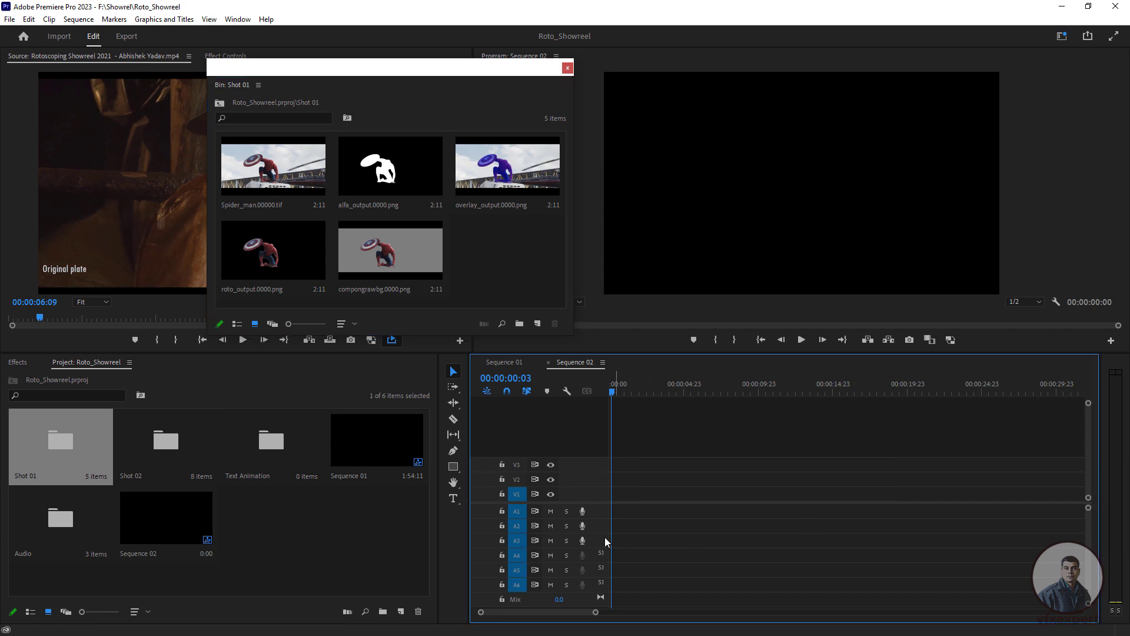
pyautogui.moveTo(621, 510); pyautogui.dragTo(910, 581)
# Try placing the Spider_man.00000.tif clip at the start of track V1 in Sequence 02, then undo the placement.
pyautogui.click(287, 189)
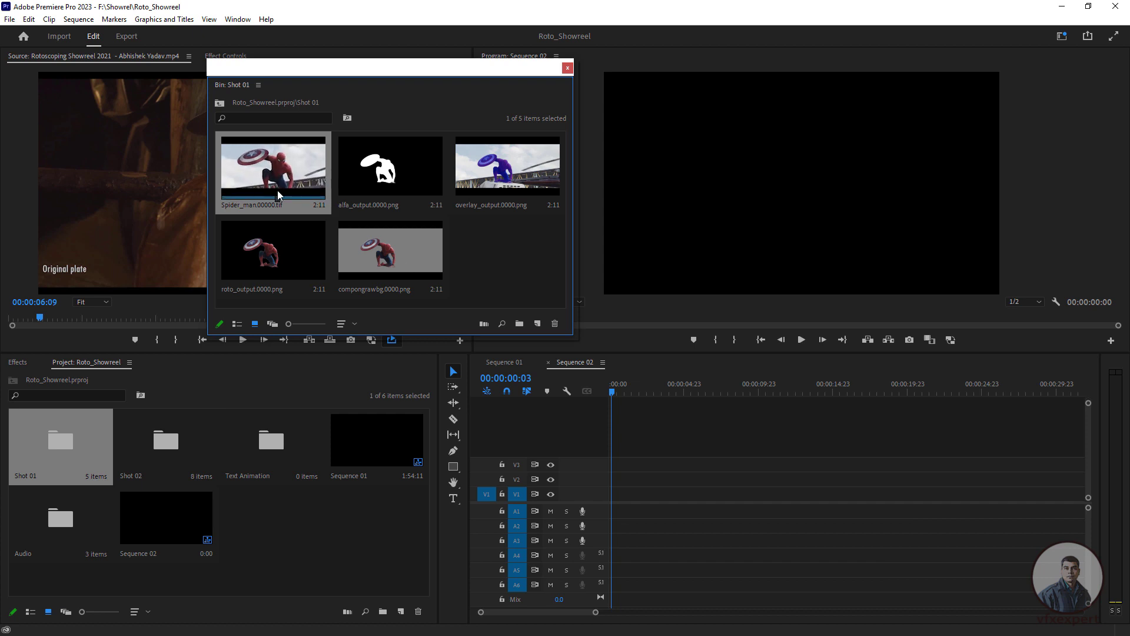
pyautogui.moveTo(263, 182); pyautogui.dragTo(614, 492)
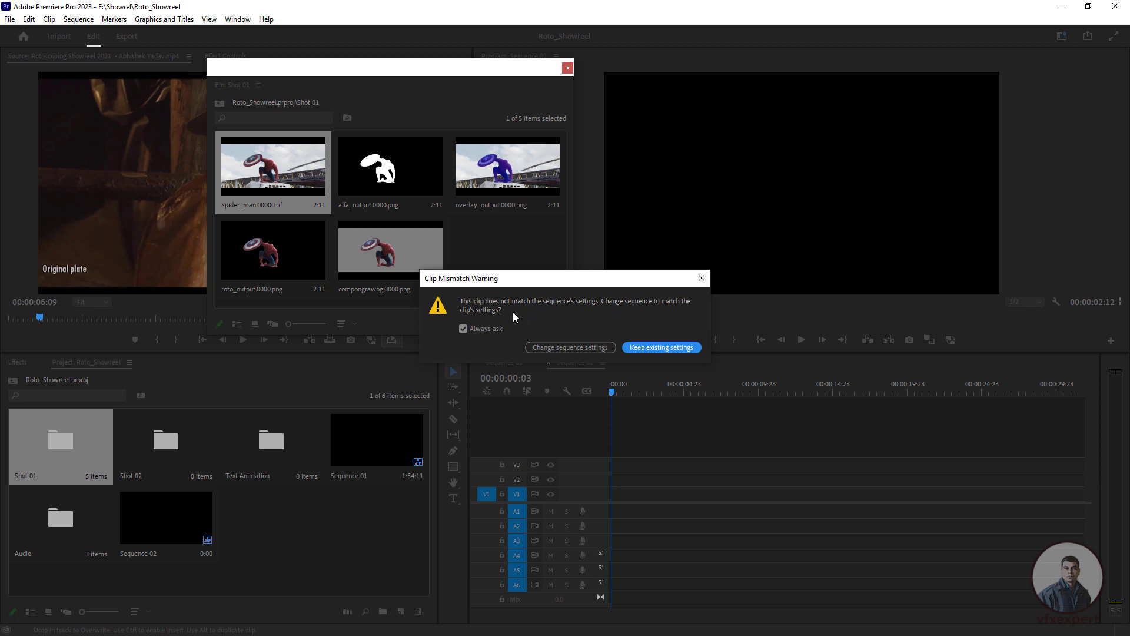
pyautogui.moveTo(614, 279); pyautogui.dragTo(631, 292)
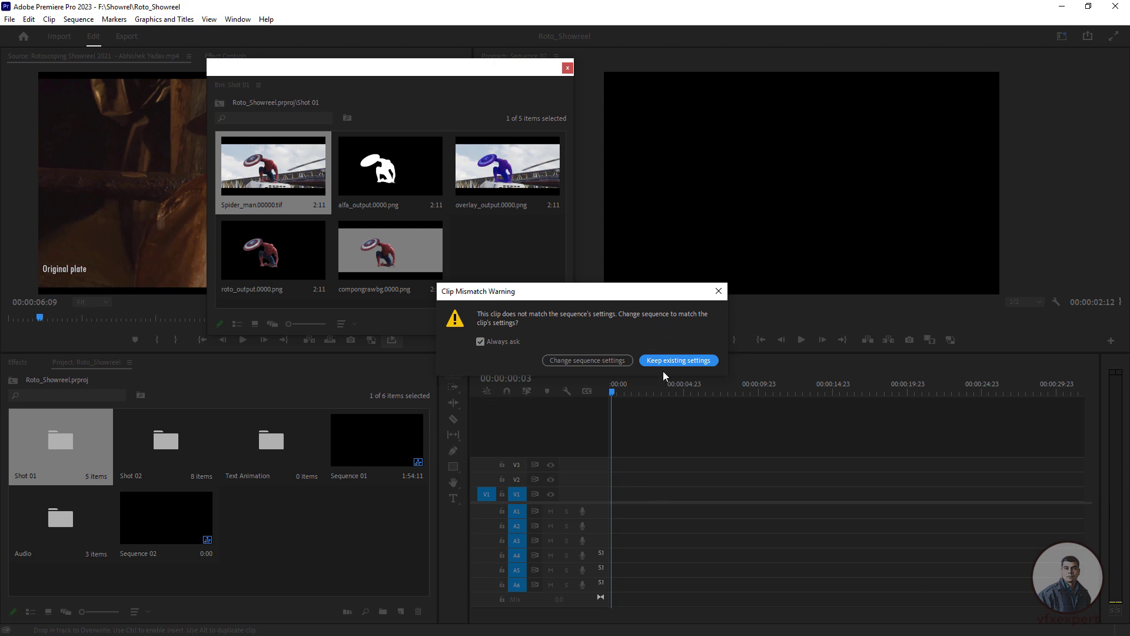
pyautogui.click(719, 291)
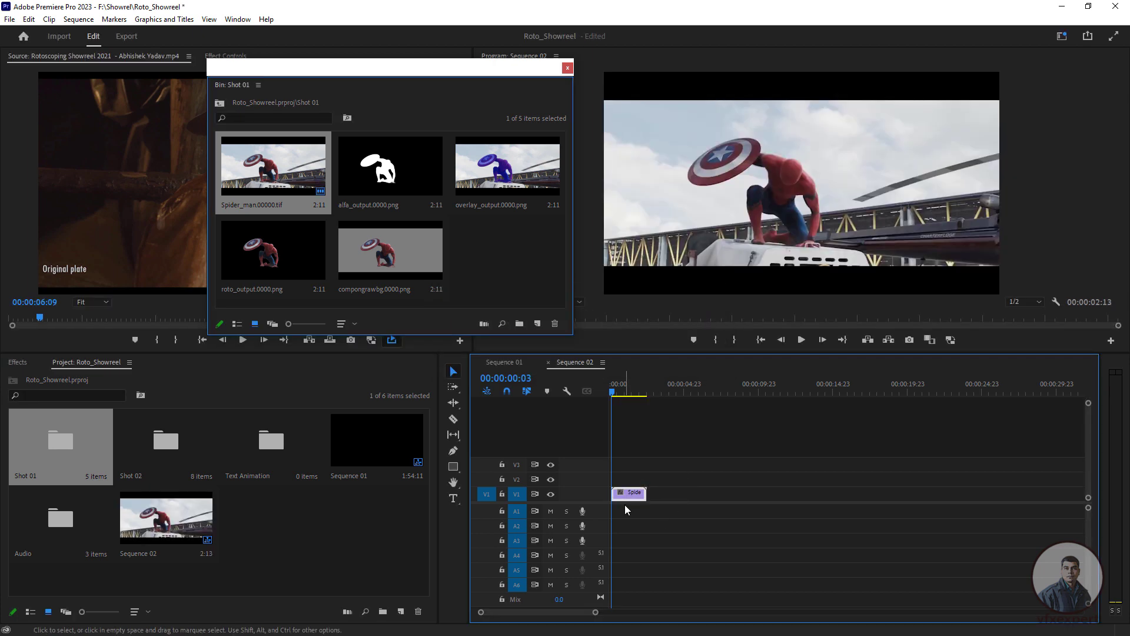
pyautogui.hotkey('ctrl', 'z')
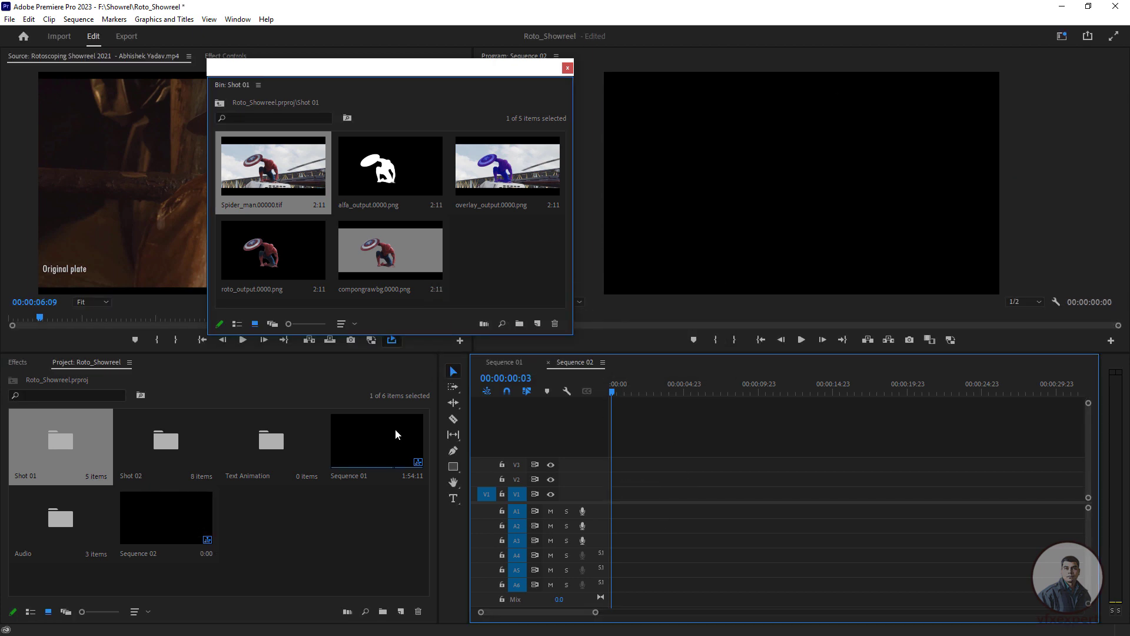
# Check the frame size and frame rate in the properties of Sequence 02 and of the Spider_man.00000.tif clip.
pyautogui.click(187, 543)
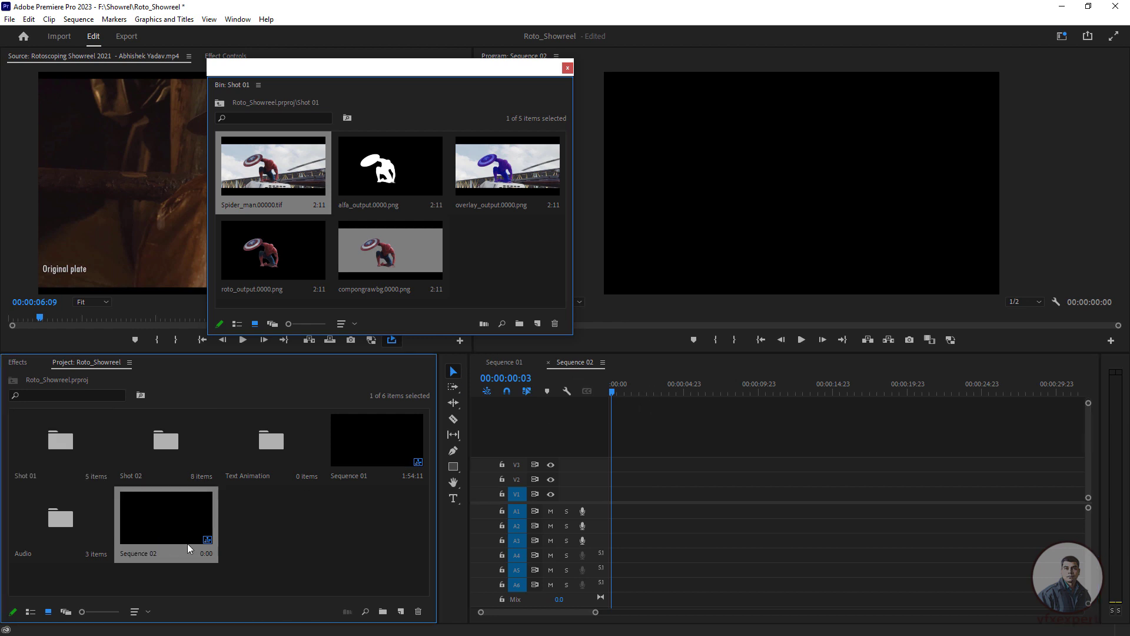
pyautogui.rightClick(182, 531)
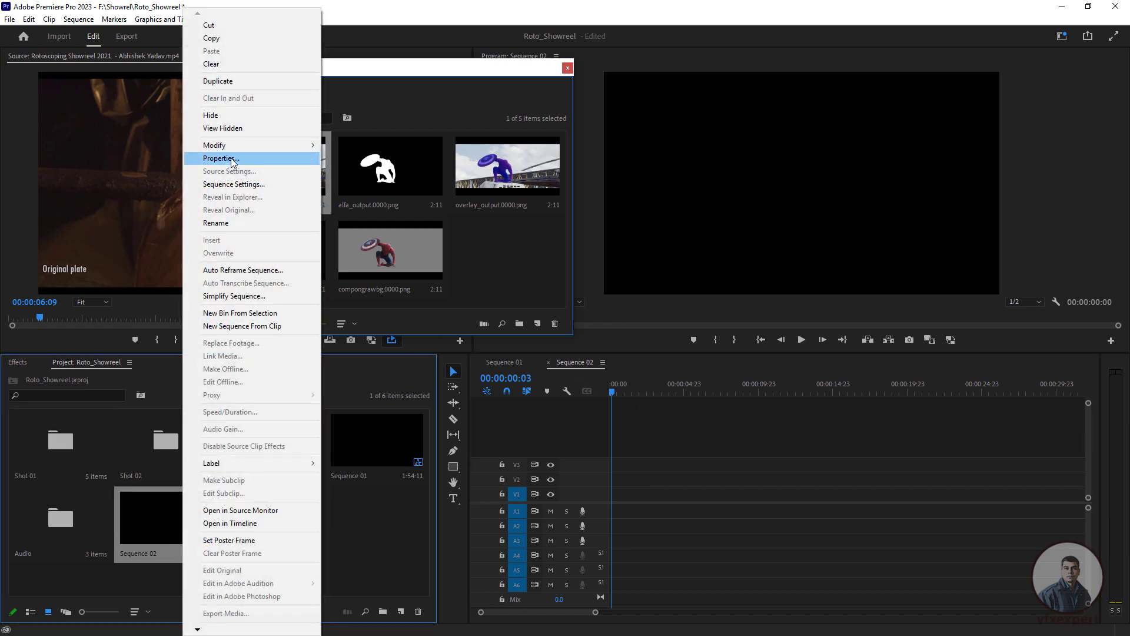
pyautogui.click(233, 160)
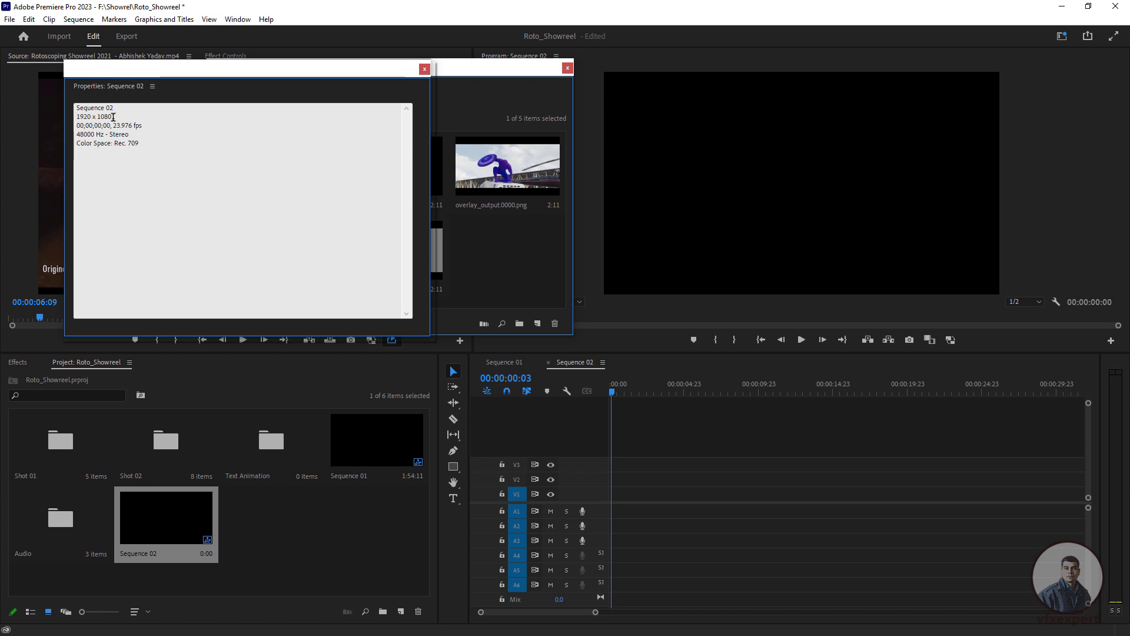
pyautogui.click(424, 69)
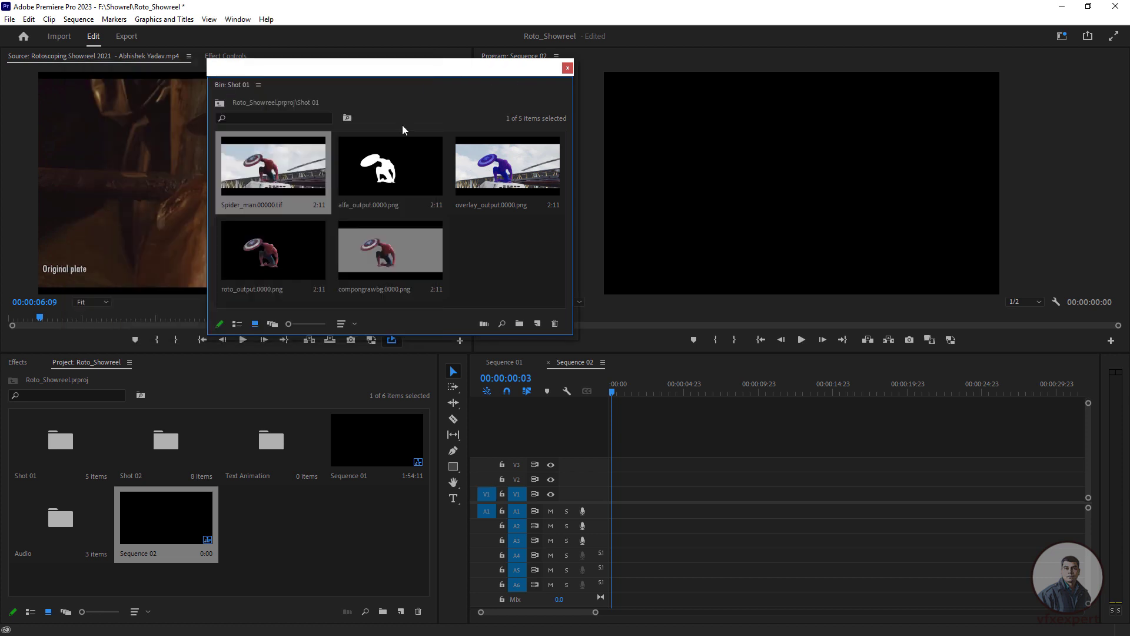
pyautogui.rightClick(290, 175)
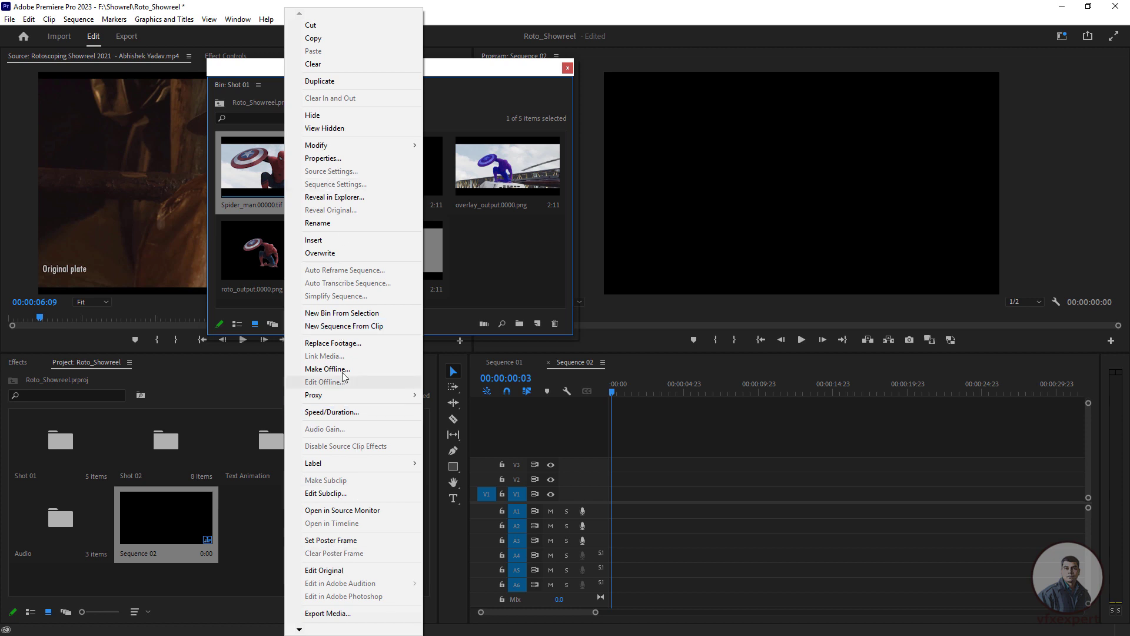
pyautogui.click(323, 158)
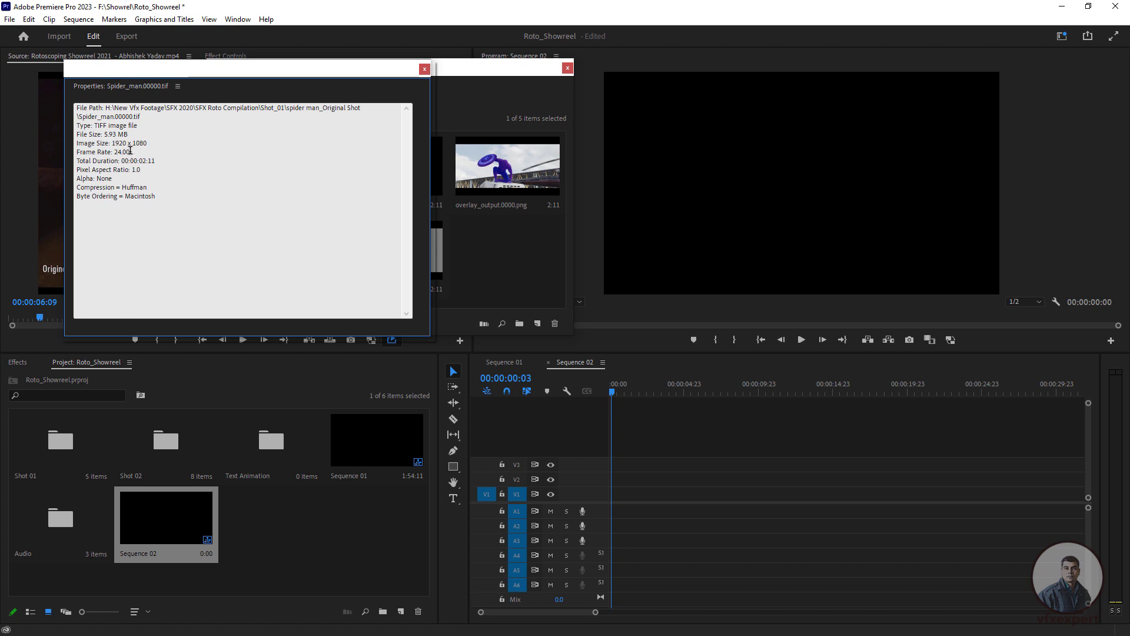
pyautogui.click(424, 69)
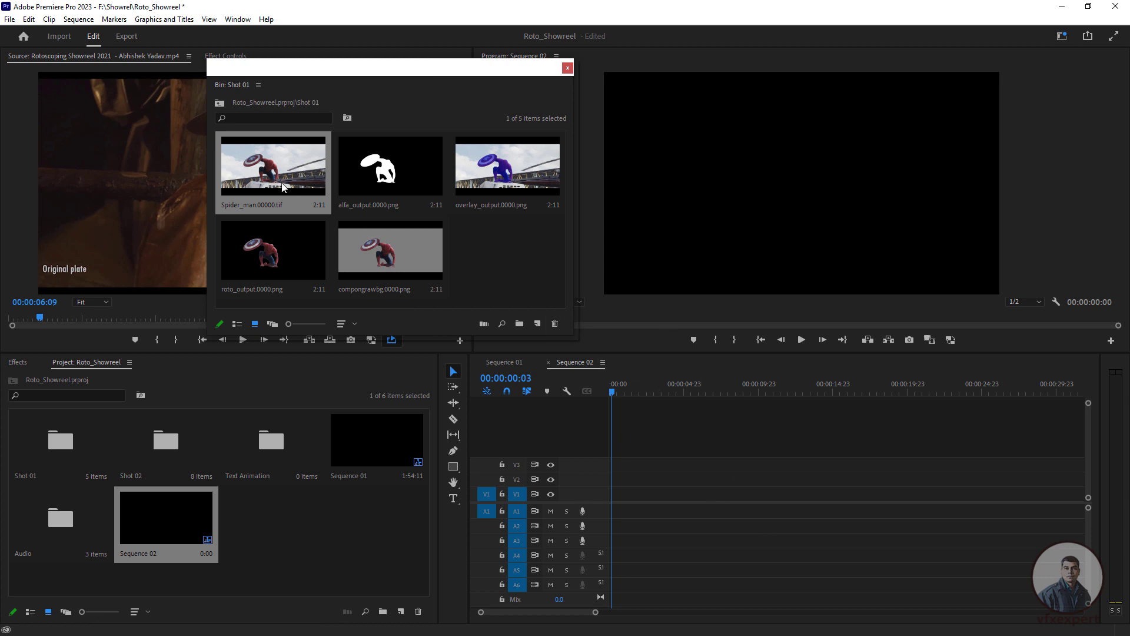
# Place the Spider_man.00000.tif clip at the start of track V1, keep the existing sequence settings, and play the clip back.
pyautogui.moveTo(283, 188); pyautogui.dragTo(629, 497)
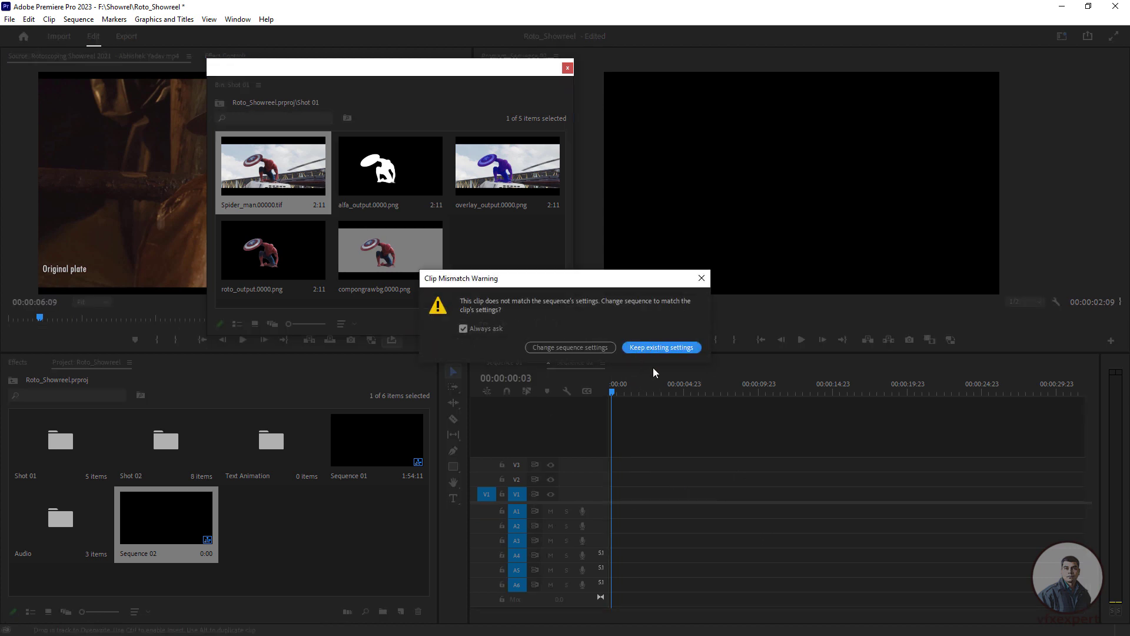
pyautogui.click(669, 348)
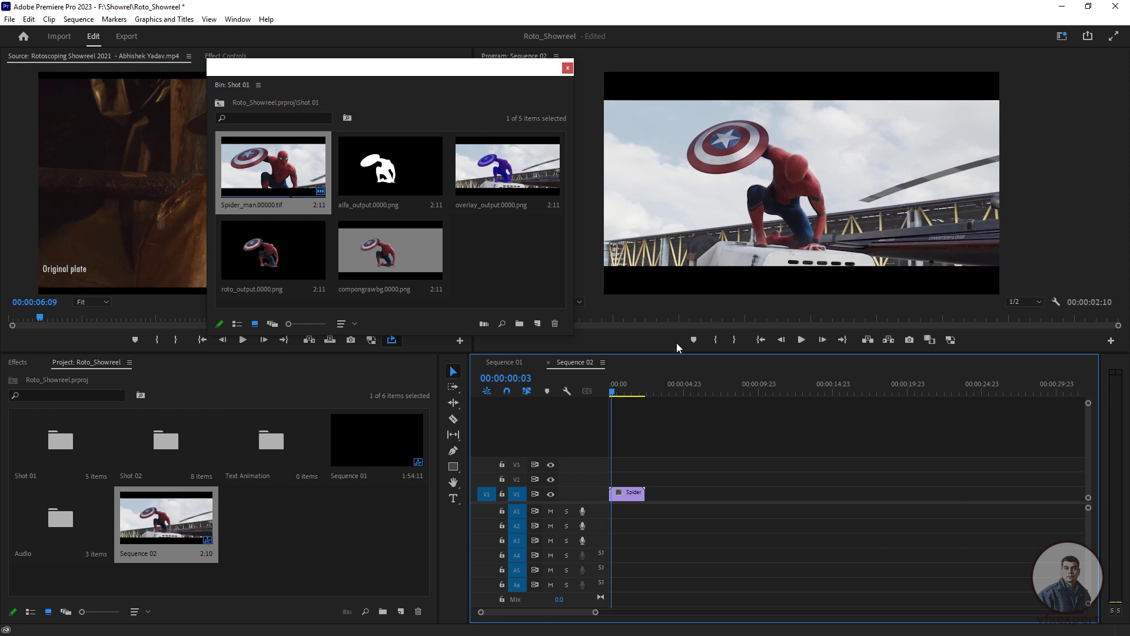
pyautogui.press('space')
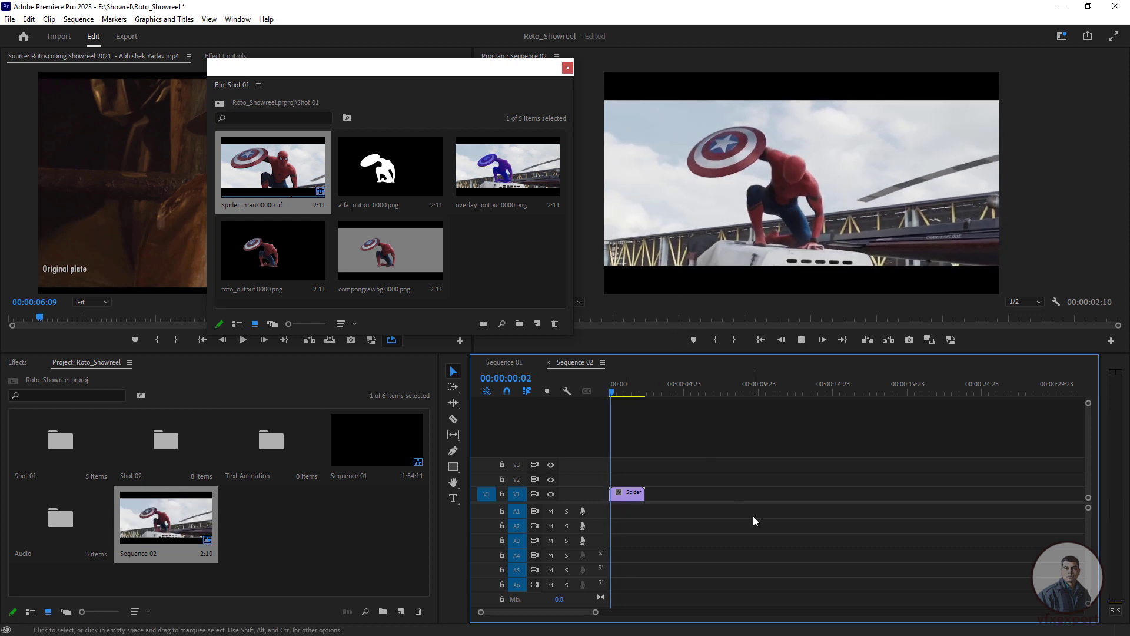
pyautogui.press('space')
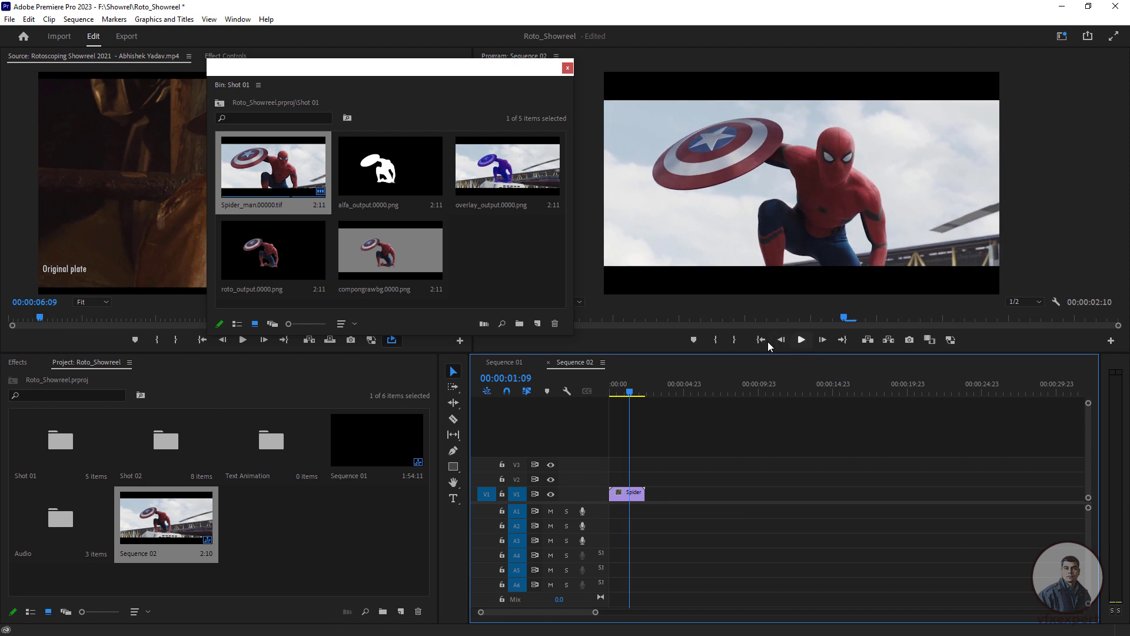
pyautogui.press('space')
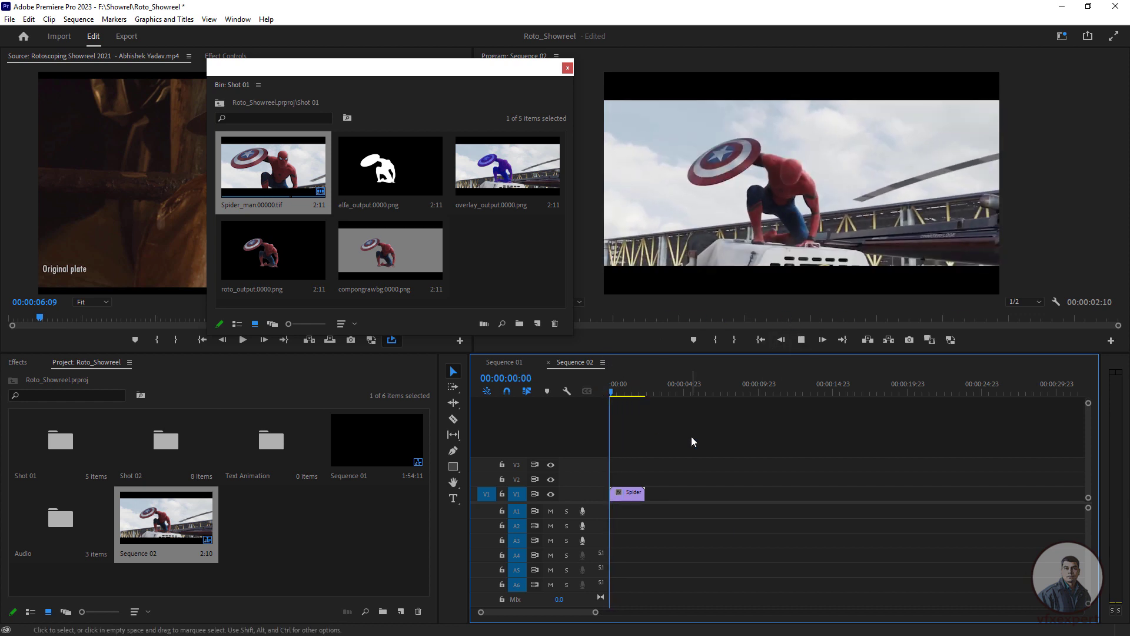
pyautogui.press('space')
pyautogui.click(801, 340)
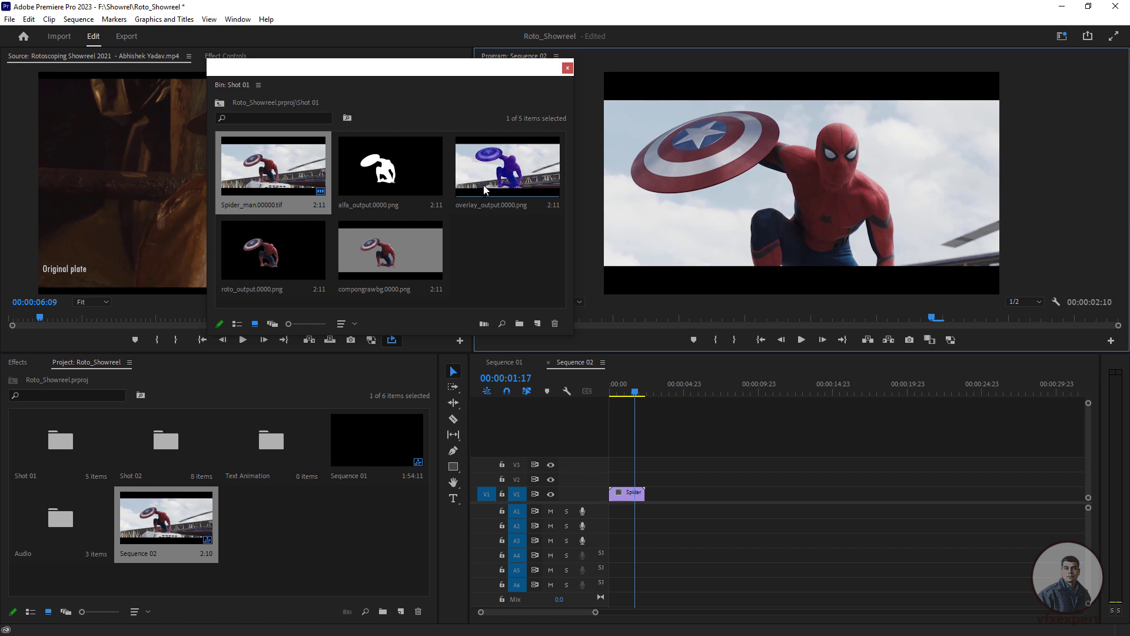
# Append the overlay_output, alfa_output and compongrawbg clips in that order after the Spider_man plate on V1, and play the sequence back.
pyautogui.moveTo(483, 185); pyautogui.dragTo(647, 502)
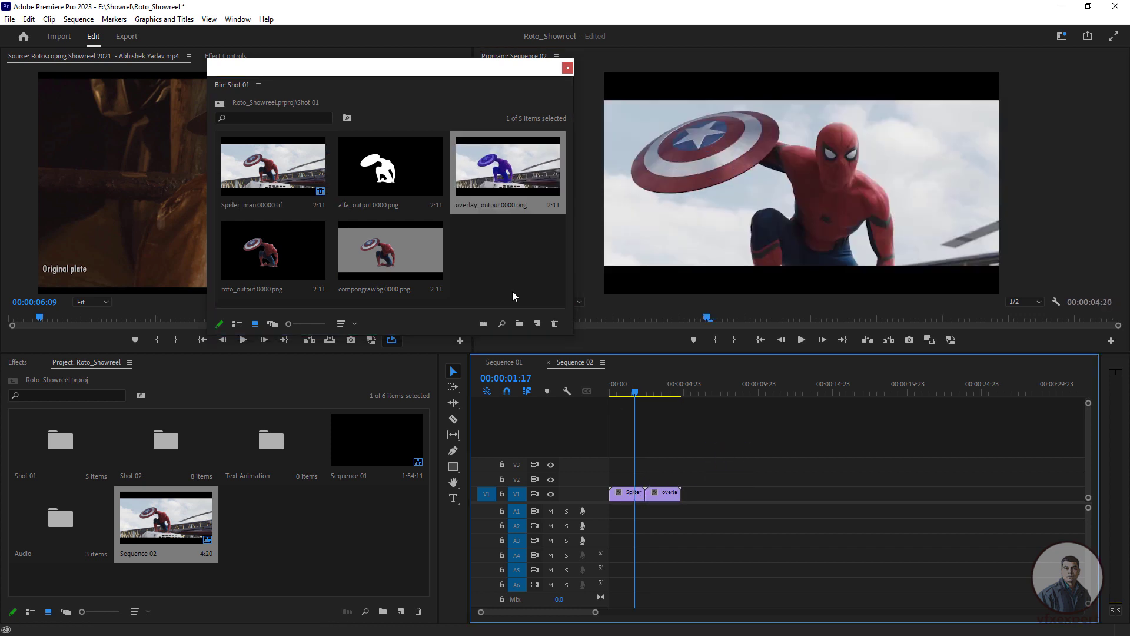
pyautogui.moveTo(390, 171); pyautogui.dragTo(696, 499)
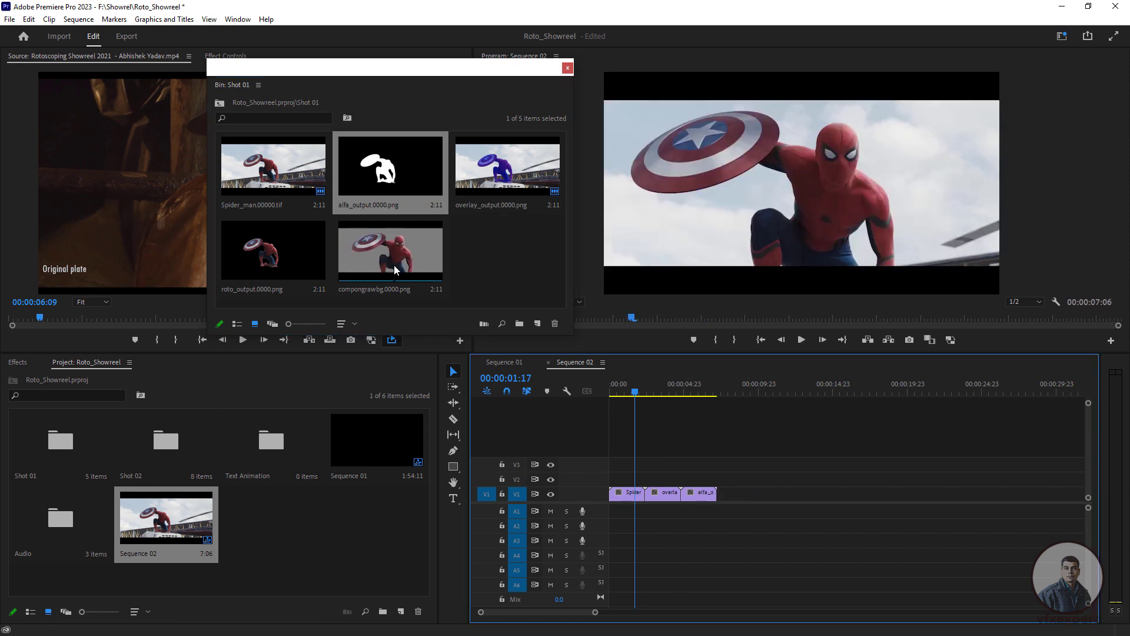
pyautogui.moveTo(394, 265); pyautogui.dragTo(730, 499)
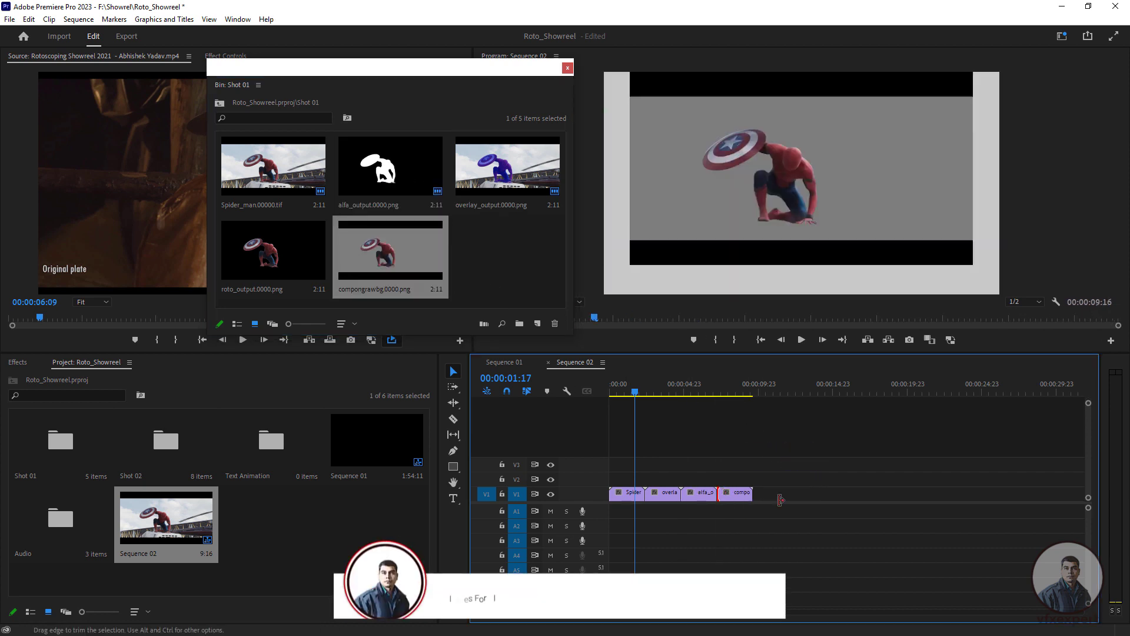
pyautogui.click(717, 390)
pyautogui.moveTo(717, 390); pyautogui.dragTo(605, 395)
pyautogui.press('space')
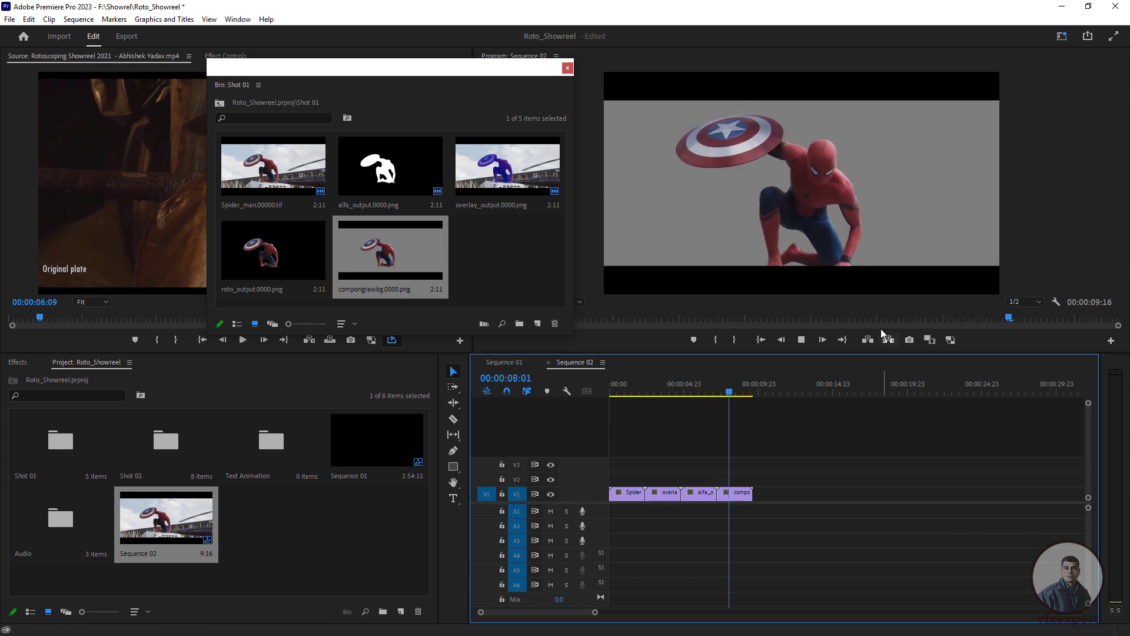
pyautogui.click(643, 387)
pyautogui.moveTo(643, 386)
pyautogui.mouseDown()
pyautogui.moveTo(607, 390)
pyautogui.moveTo(640, 399)
pyautogui.mouseUp()
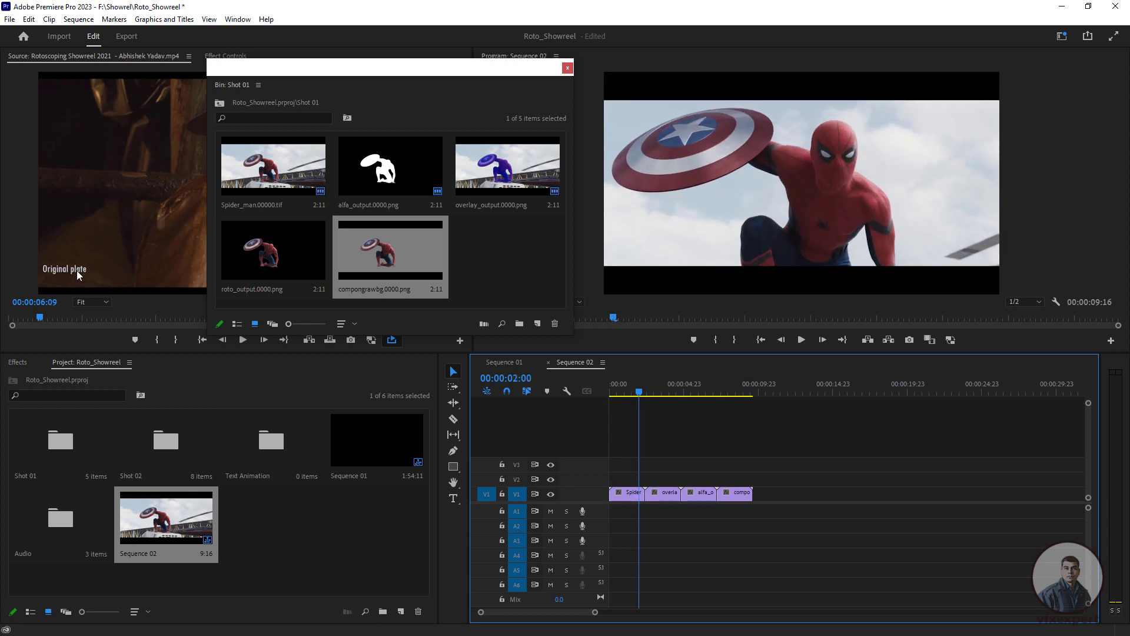
# Review the shot labels in the reference showreel in the Source monitor and close the Shot 01 bin.
pyautogui.moveTo(423, 76); pyautogui.dragTo(526, 133)
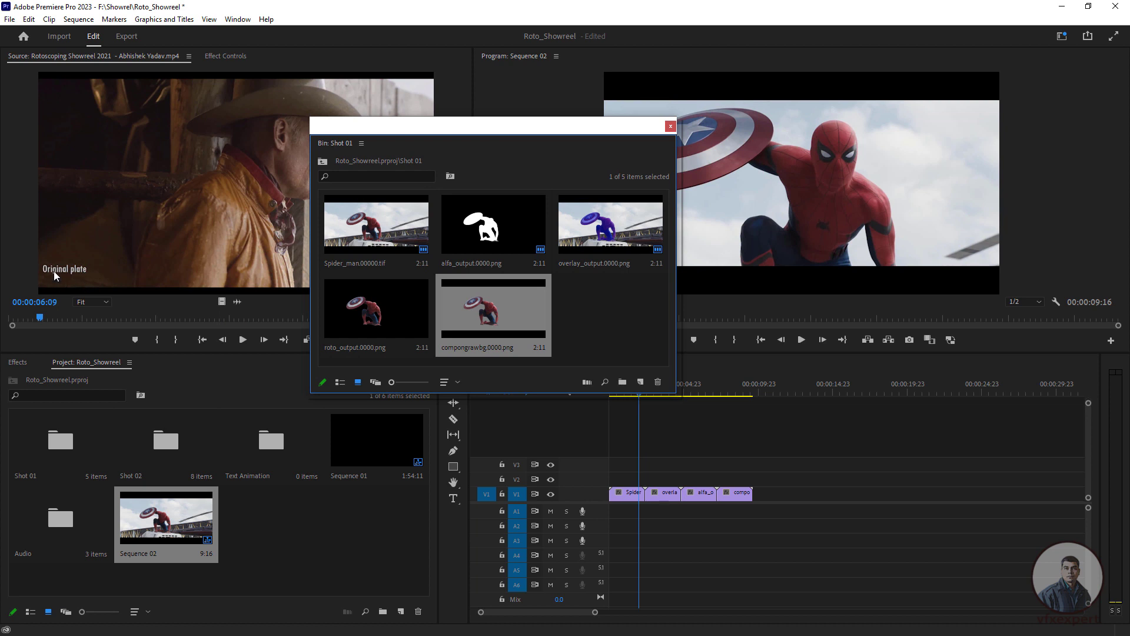
pyautogui.moveTo(50, 316)
pyautogui.mouseDown()
pyautogui.moveTo(72, 323)
pyautogui.moveTo(62, 322)
pyautogui.mouseUp()
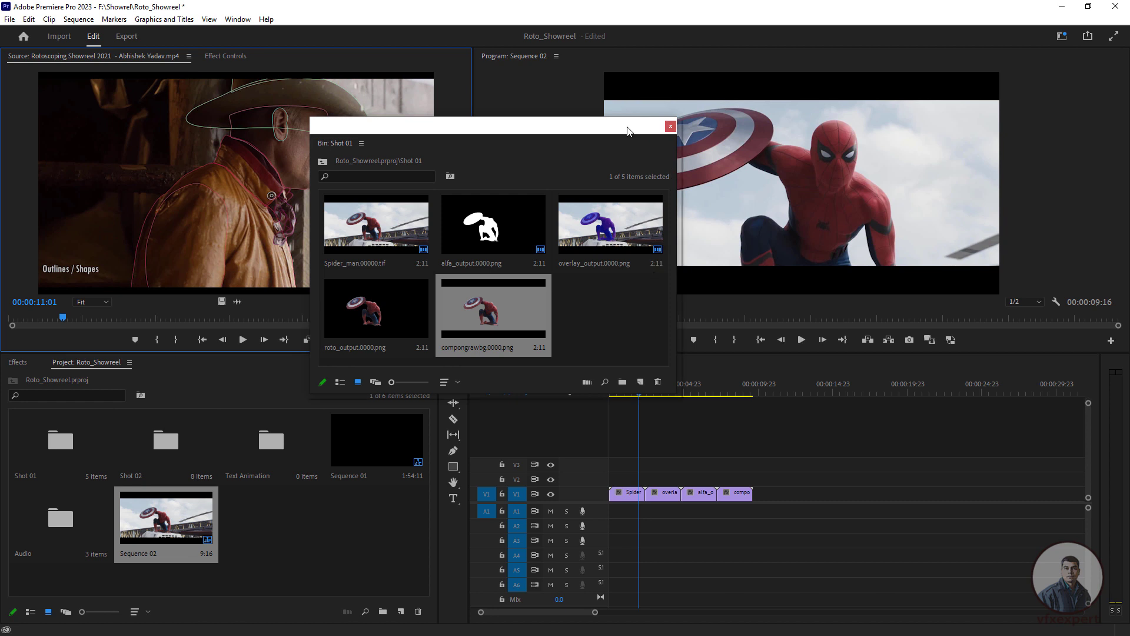
pyautogui.moveTo(630, 127); pyautogui.dragTo(480, 244)
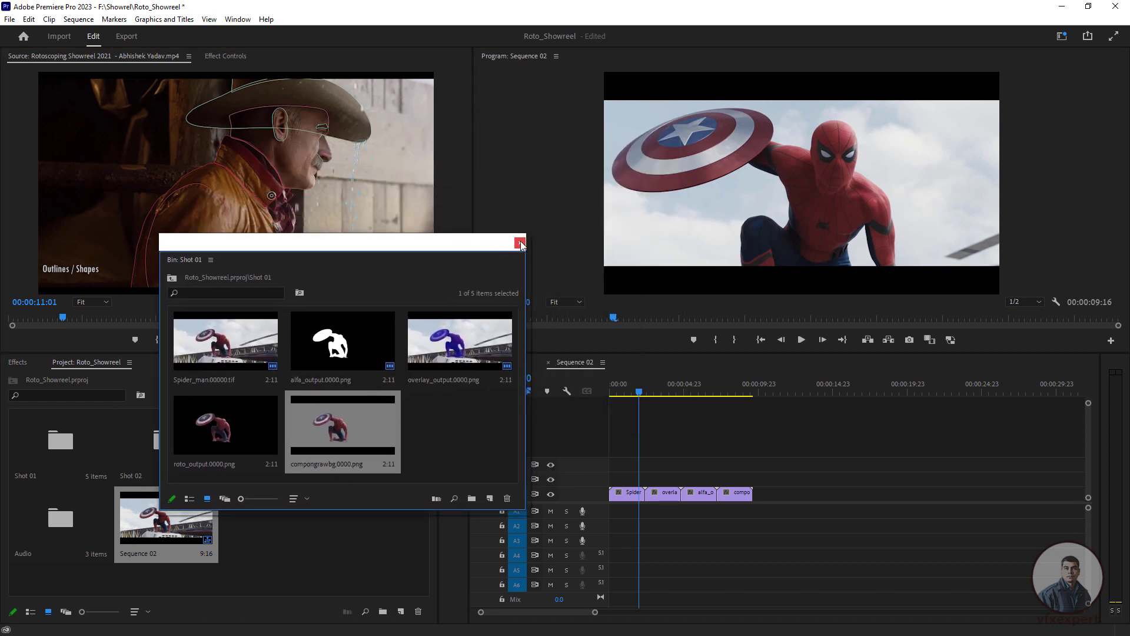
pyautogui.click(521, 244)
pyautogui.moveTo(642, 392); pyautogui.dragTo(625, 388)
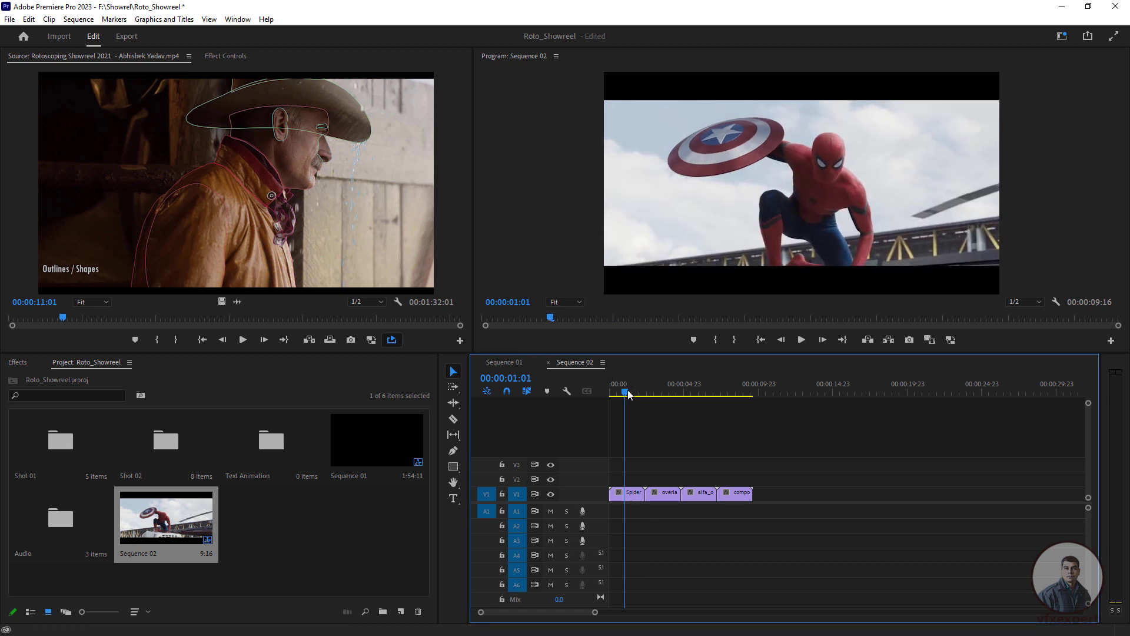
pyautogui.moveTo(43, 316); pyautogui.dragTo(40, 316)
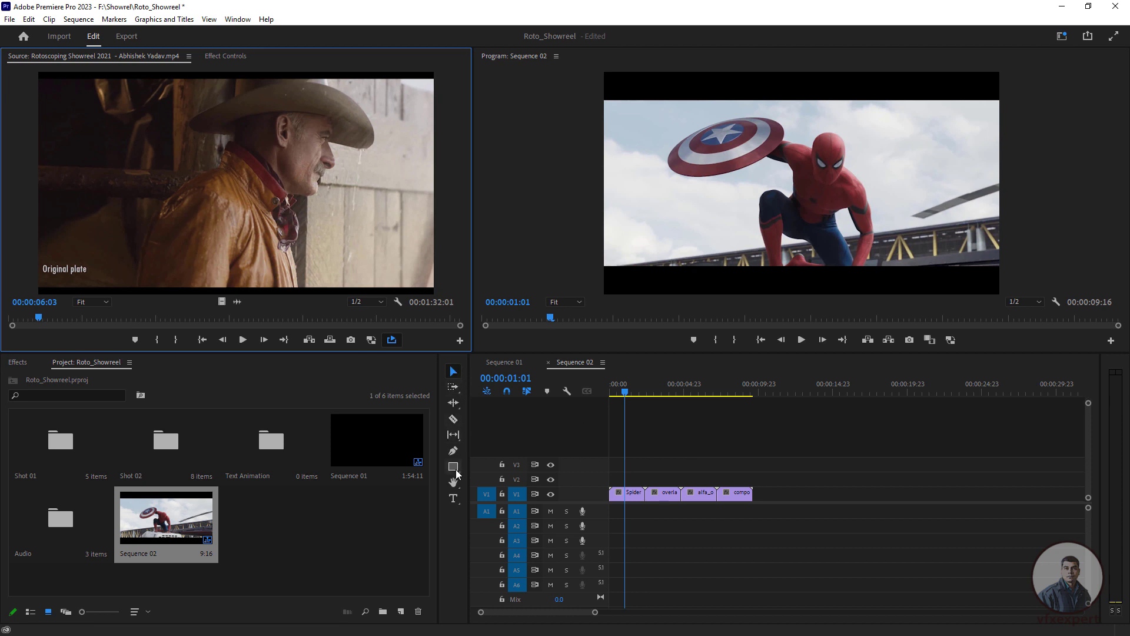
# Add an "Original Plate" title over the Spider_man plate, scale it down and place it in the frame's lower-left black bar.
pyautogui.click(455, 499)
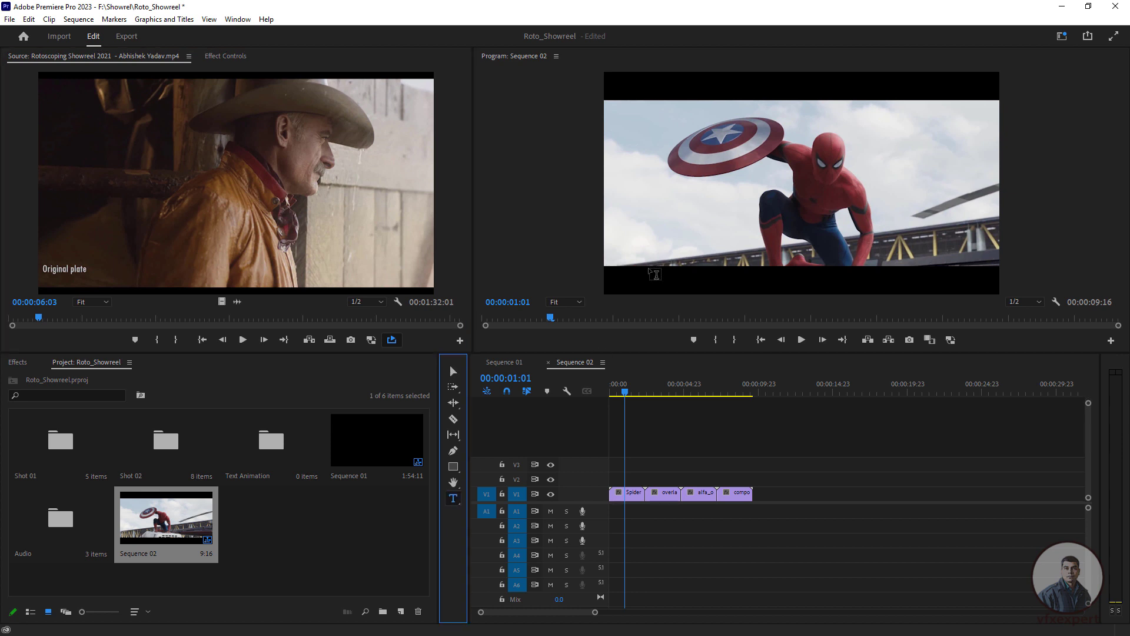
pyautogui.click(660, 271)
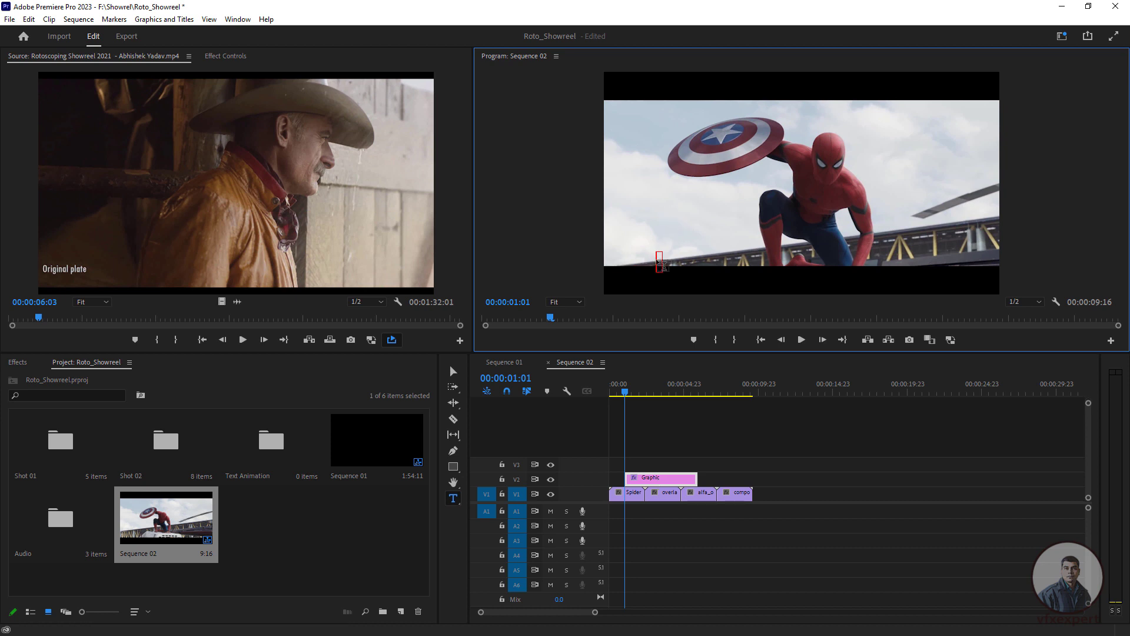
pyautogui.write('Original Plate')
pyautogui.click(454, 371)
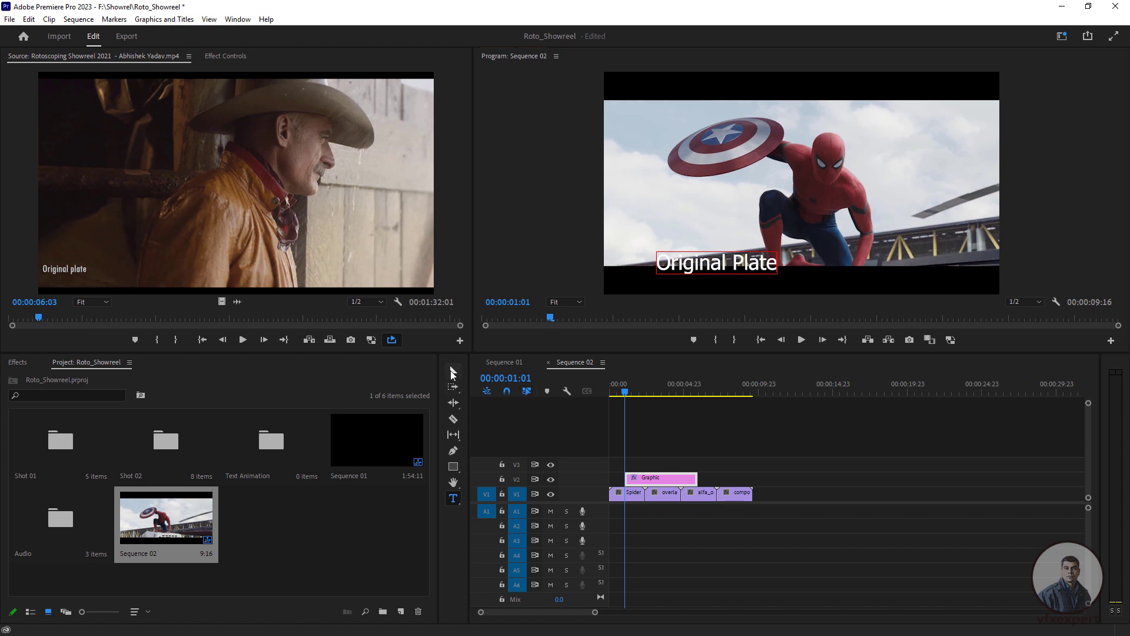
pyautogui.moveTo(773, 252); pyautogui.dragTo(764, 260)
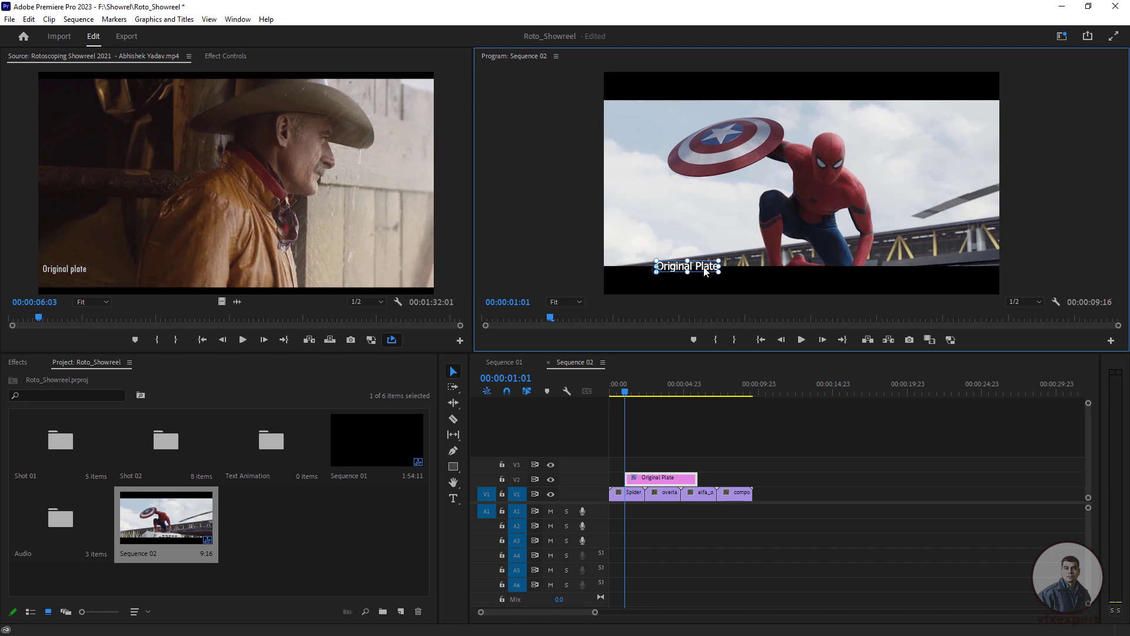
pyautogui.moveTo(705, 270); pyautogui.dragTo(659, 280)
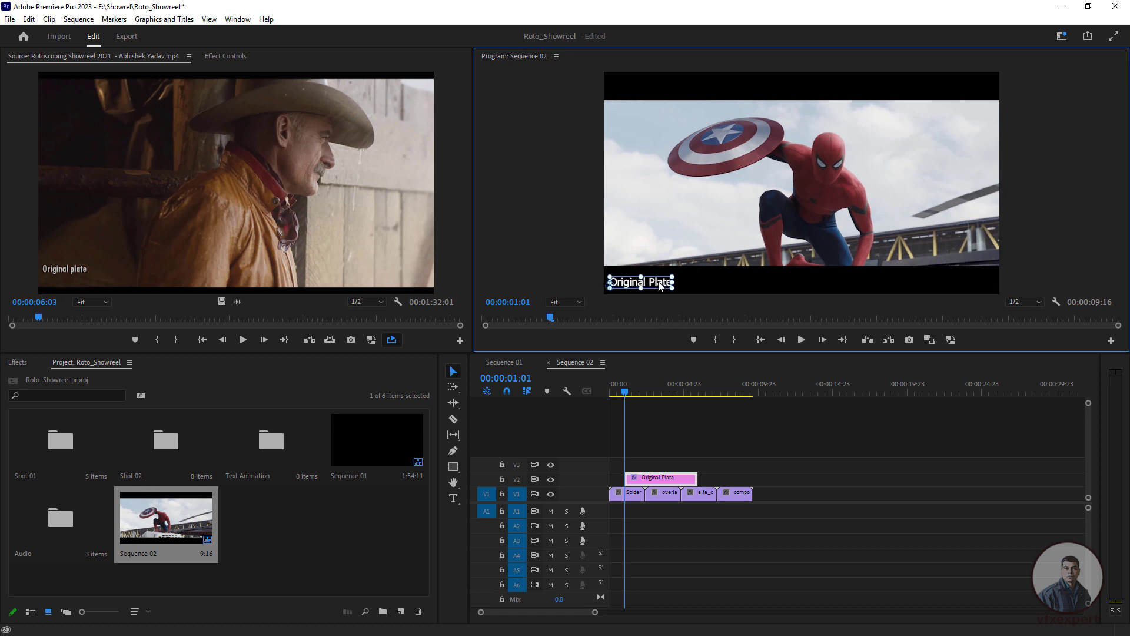
# Move the Original Plate title to the start of V2 and trim its end to match the Spider_man clip.
pyautogui.click(740, 474)
pyautogui.press('=')
pyautogui.press('=')
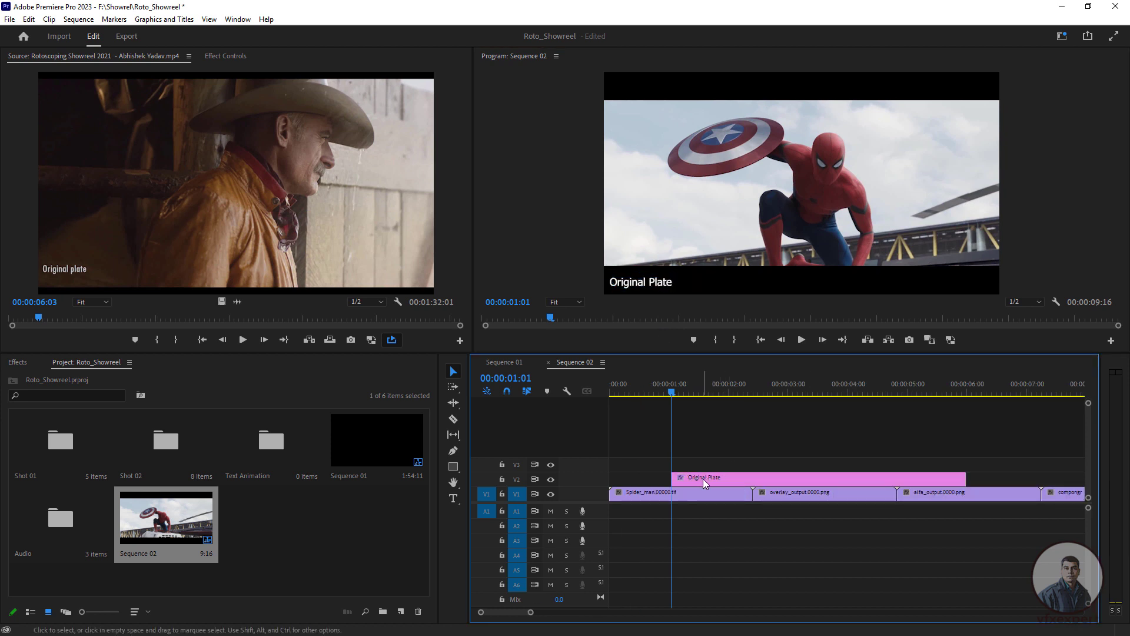
pyautogui.moveTo(702, 479); pyautogui.dragTo(642, 478)
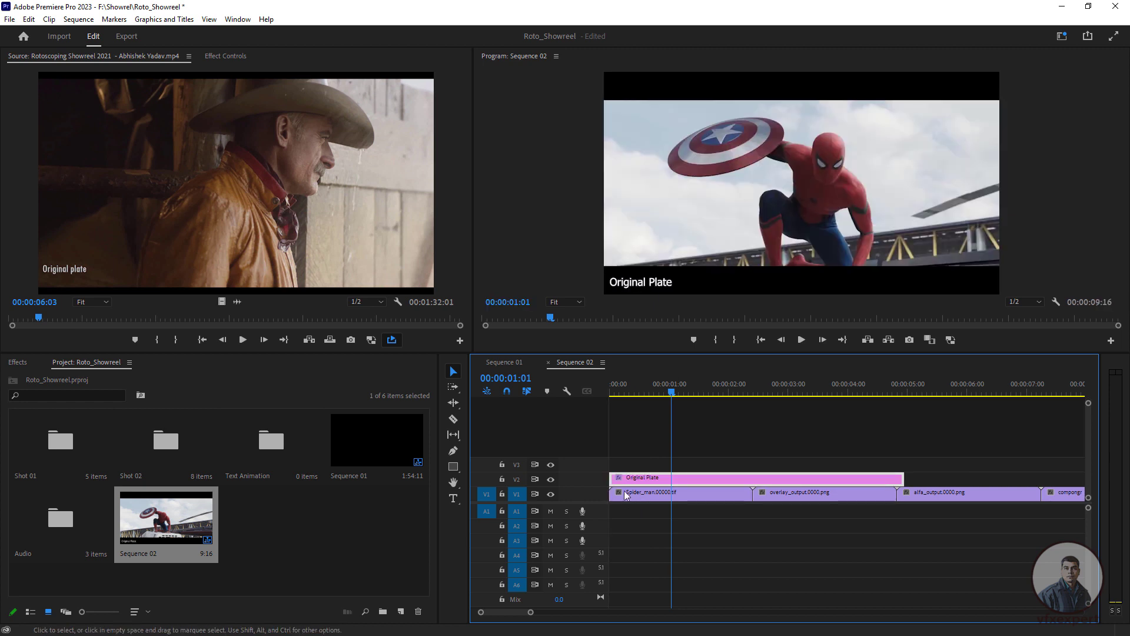
pyautogui.click(656, 495)
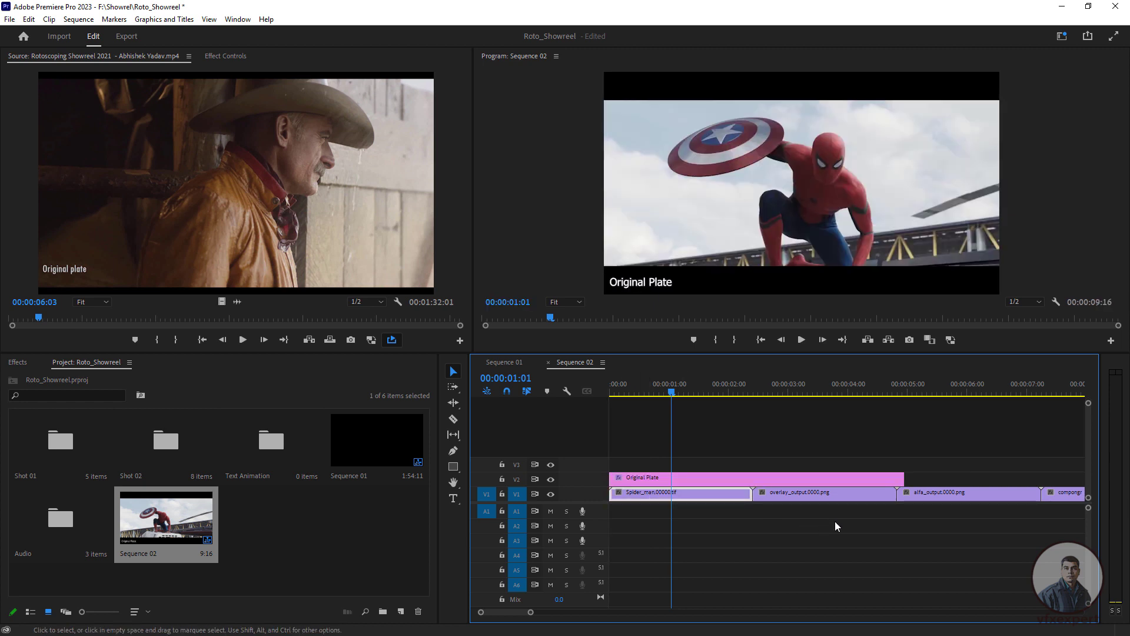
pyautogui.moveTo(901, 479); pyautogui.dragTo(753, 479)
# Duplicate the Original Plate title onto V3, aligned above the overlay_output clip.
pyautogui.moveTo(675, 391); pyautogui.dragTo(773, 451)
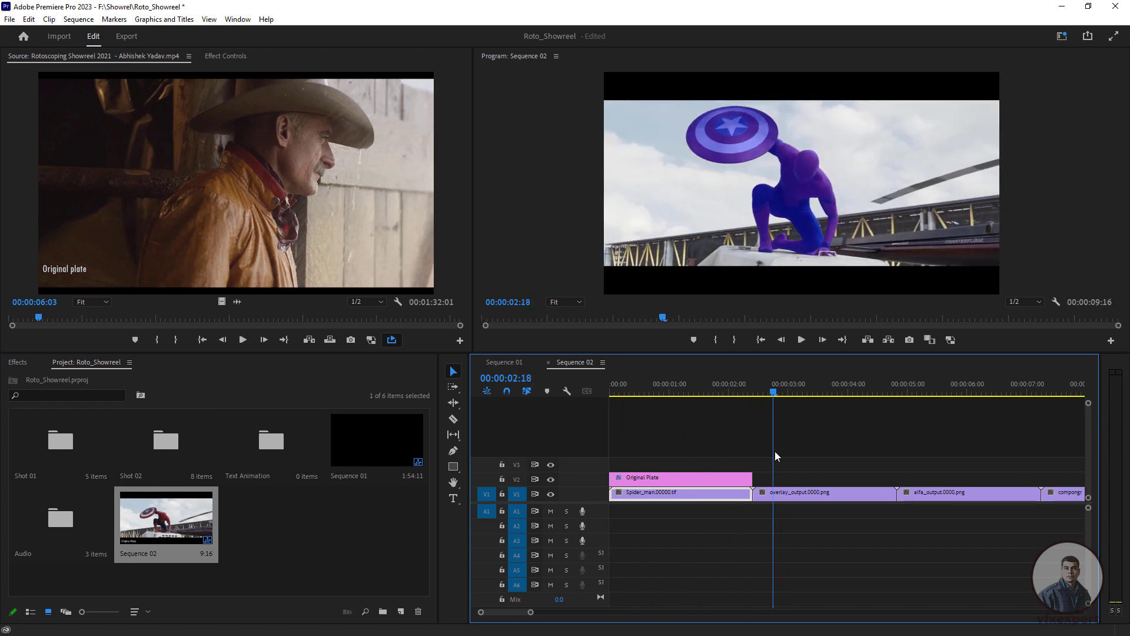
pyautogui.click(804, 454)
pyautogui.click(720, 475)
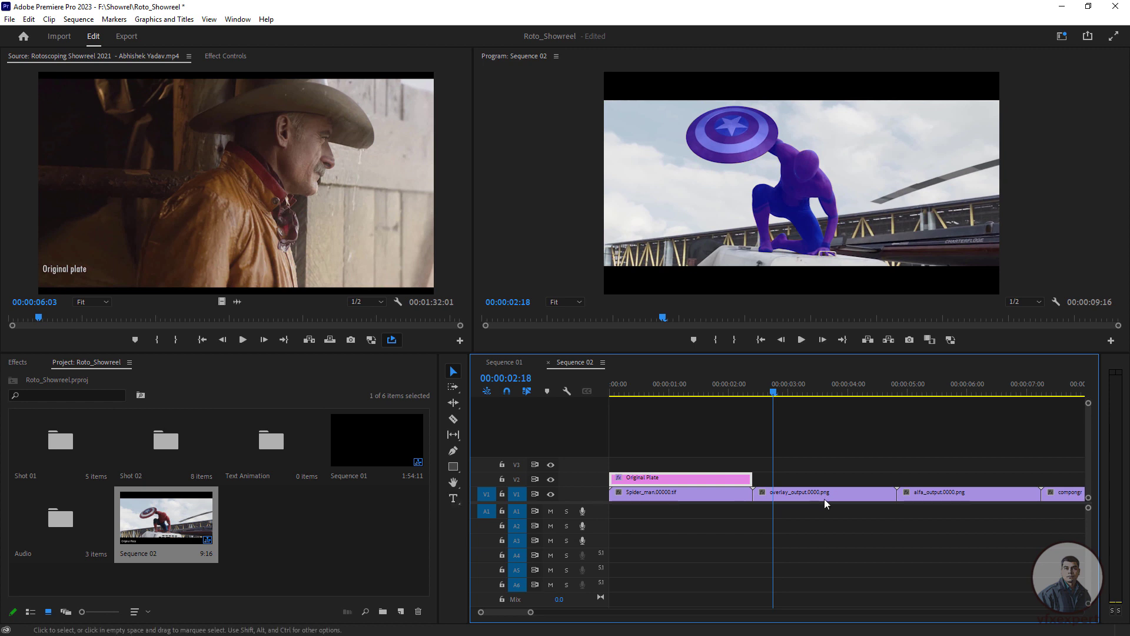
pyautogui.click(792, 479)
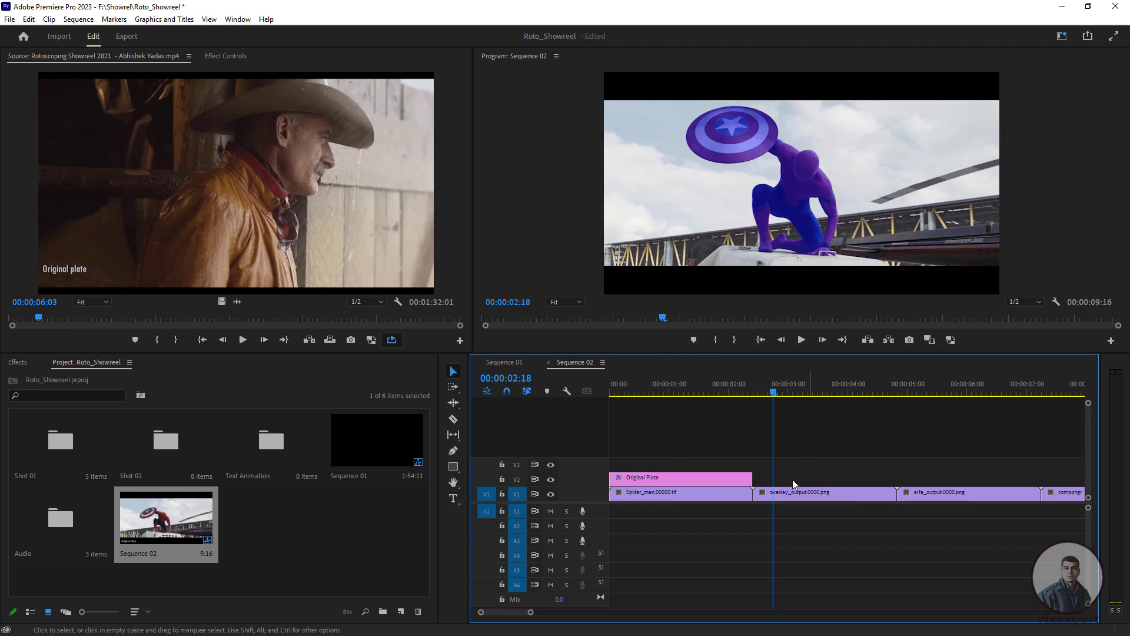
pyautogui.click(730, 476)
pyautogui.moveTo(686, 468); pyautogui.dragTo(788, 468)
pyautogui.press('Left')
pyautogui.press('Left')
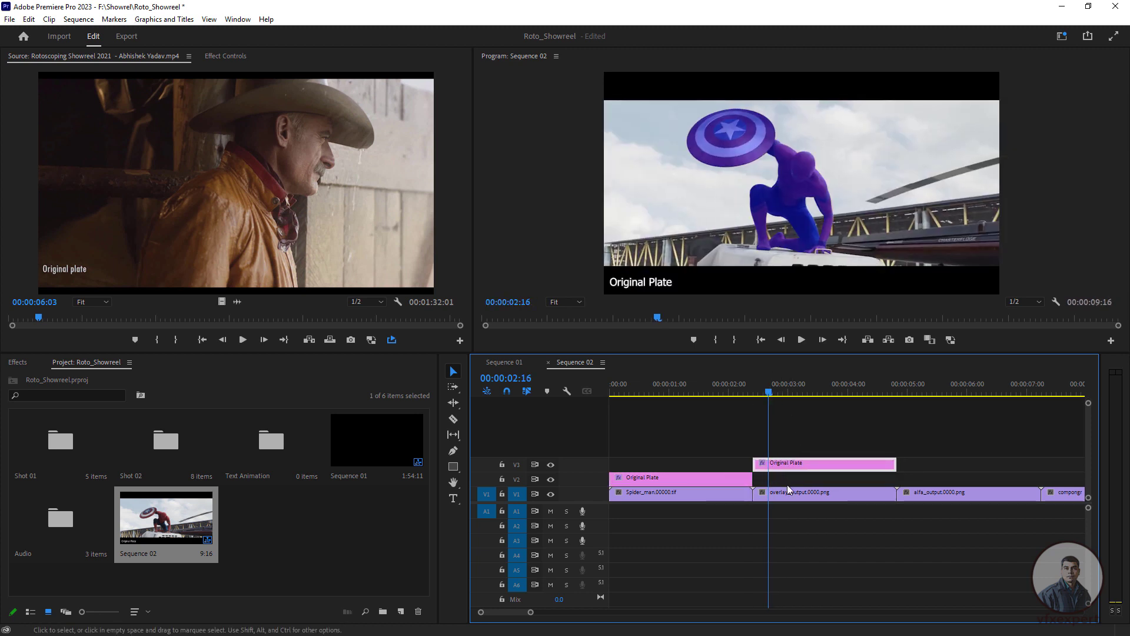
# Change the text of the duplicated title above the overlay_output clip to "Overlay".
pyautogui.click(658, 285)
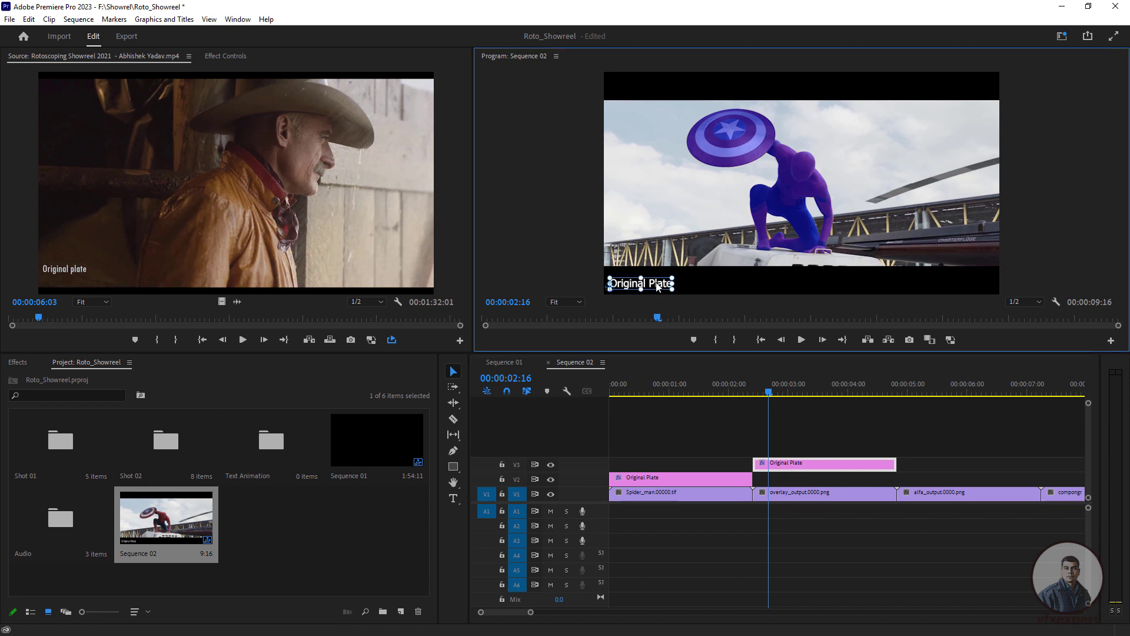
pyautogui.press('Up')
pyautogui.press('Up')
pyautogui.press('Up')
pyautogui.press('Up')
pyautogui.press('Up')
pyautogui.press('Up')
pyautogui.press('Up')
pyautogui.press('Up')
pyautogui.doubleClick(662, 283)
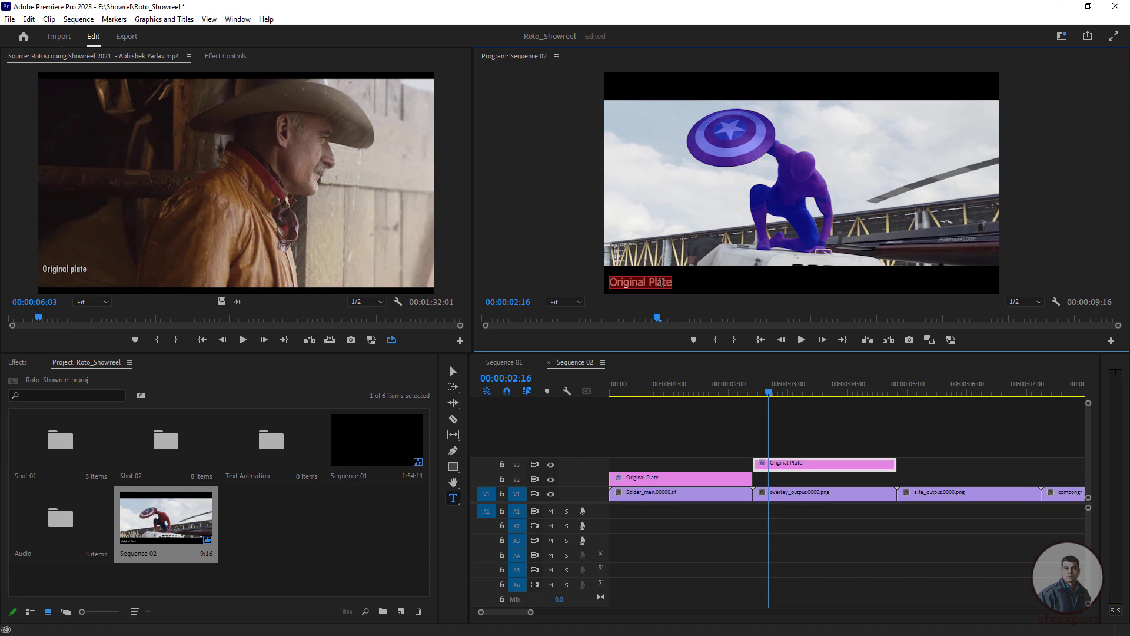
pyautogui.write('Over')
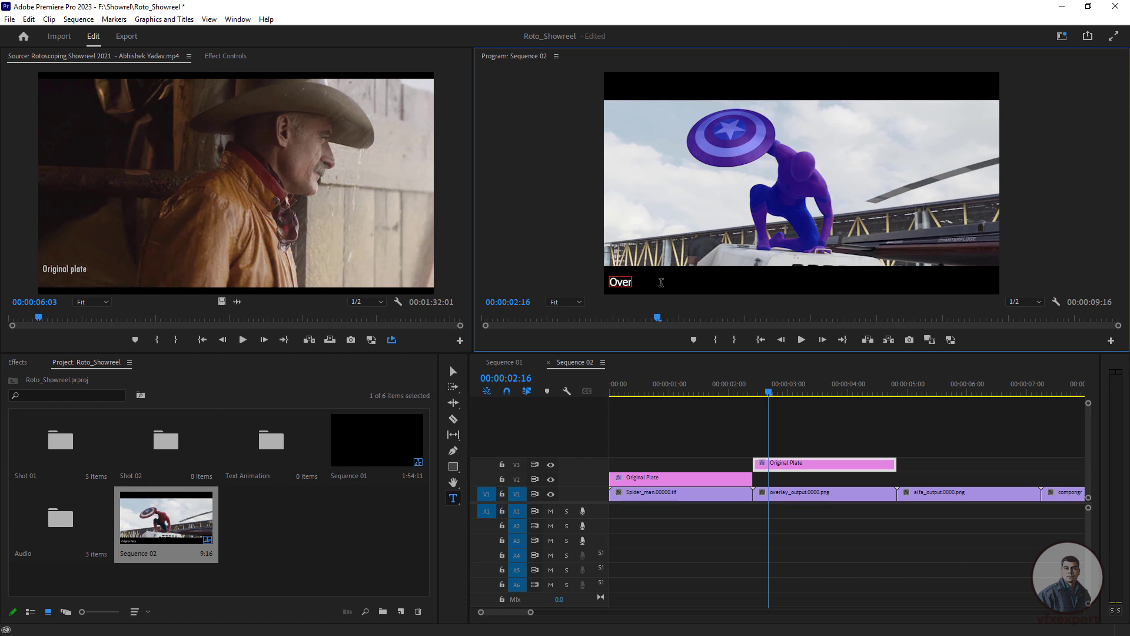
pyautogui.write('lay')
pyautogui.click(453, 371)
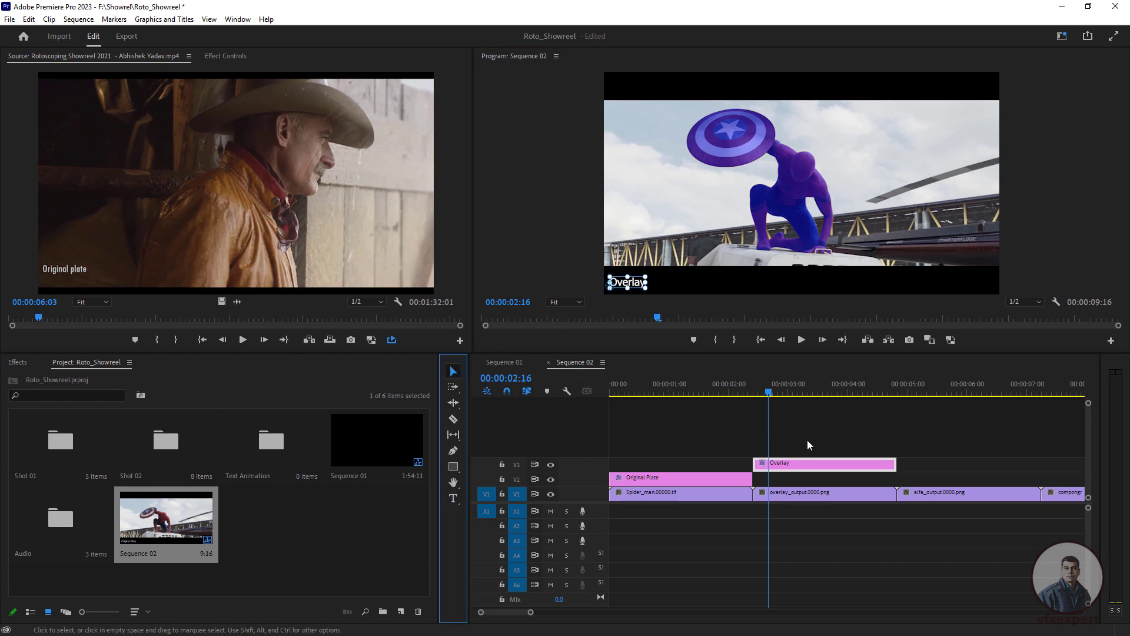
# Play Sequence 02 from the start to check the Original Plate and Overlay titles against their clips.
pyautogui.moveTo(769, 391); pyautogui.dragTo(620, 399)
pyautogui.click(801, 340)
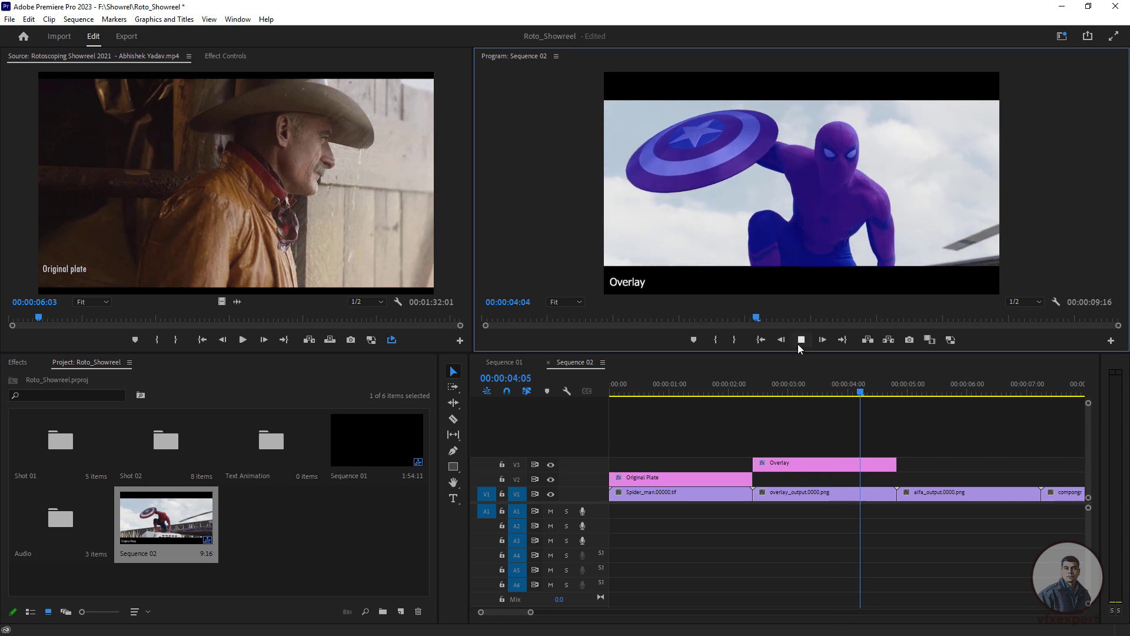
pyautogui.click(799, 341)
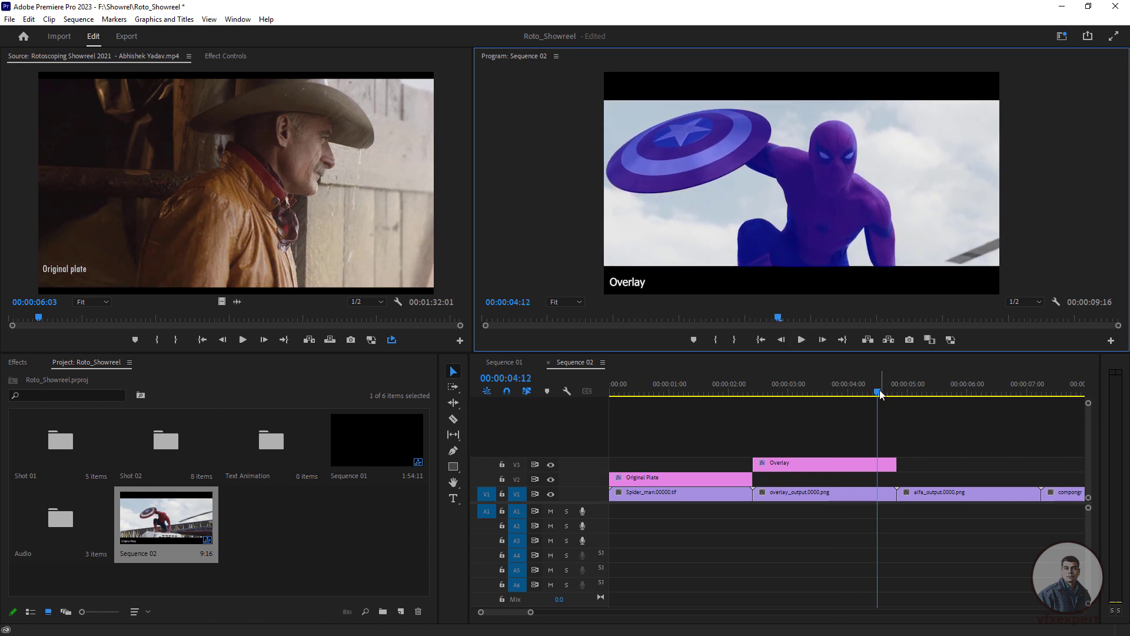
pyautogui.moveTo(902, 398); pyautogui.dragTo(881, 399)
pyautogui.moveTo(893, 466); pyautogui.dragTo(896, 466)
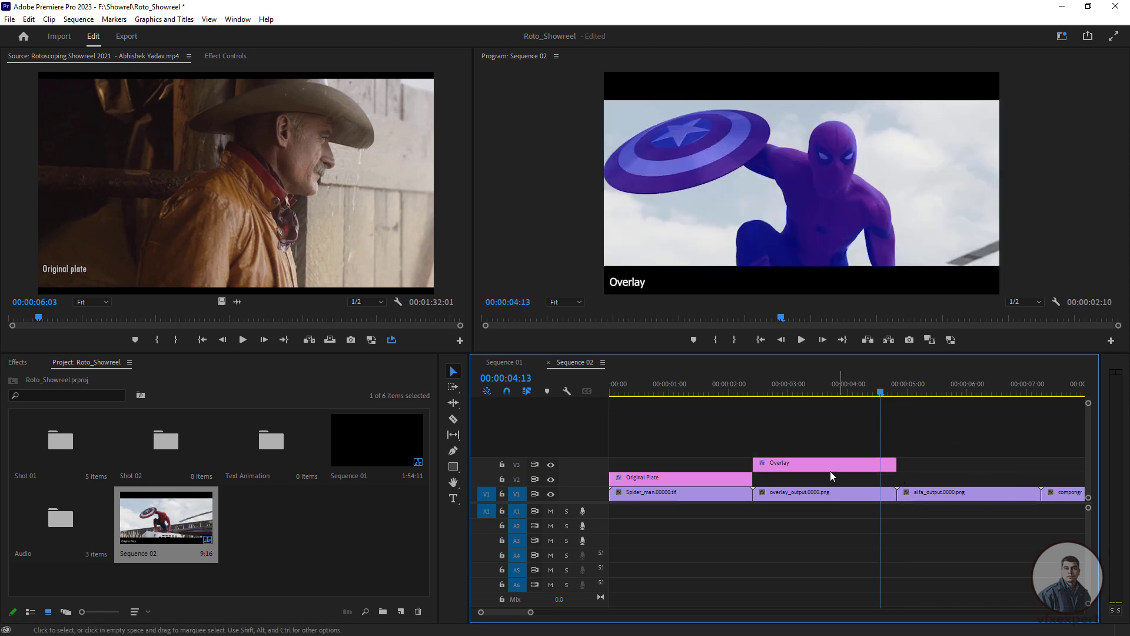
# Move the Overlay title to V2 and create an "Alpha" title from its duplicate on V3 above the alfa_output clip.
pyautogui.moveTo(799, 467); pyautogui.dragTo(959, 470)
pyautogui.click(922, 393)
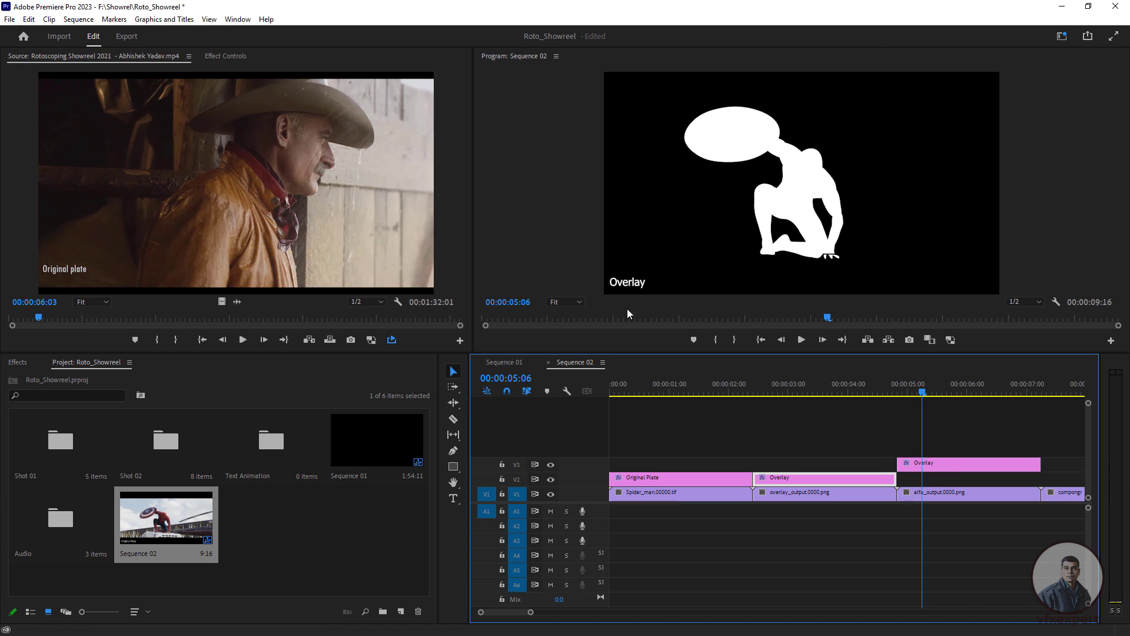
pyautogui.doubleClick(634, 285)
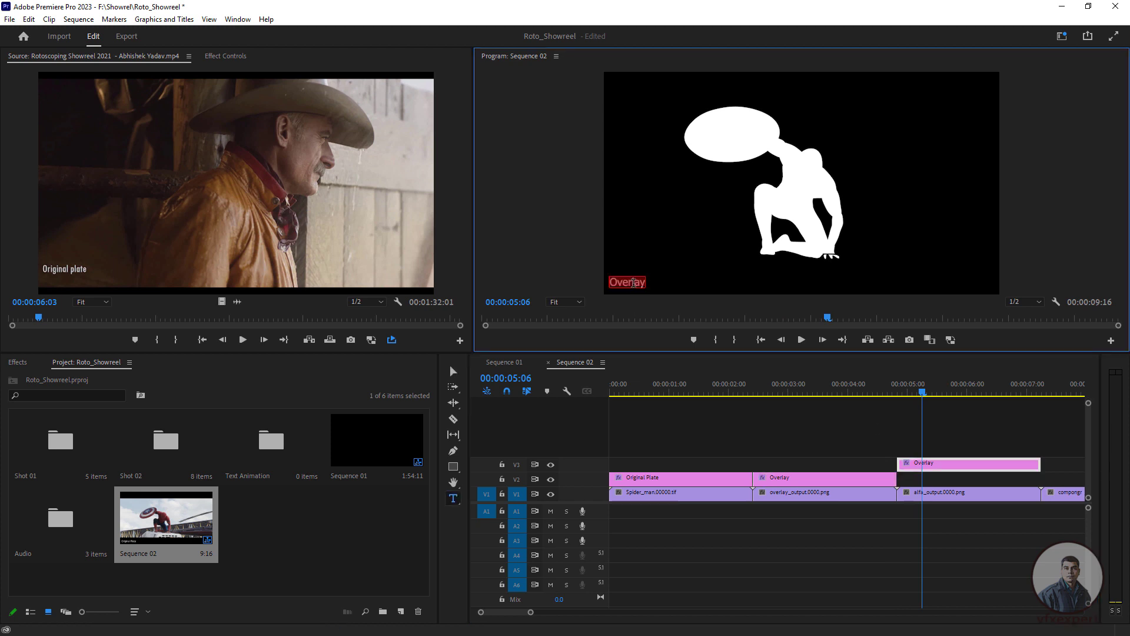
pyautogui.write('Alpha')
pyautogui.click(454, 370)
# Duplicate the Alpha title on V3 above the compongrawbg clip and change the copy's text to "Final Output".
pyautogui.scroll(-2, 762, 558)
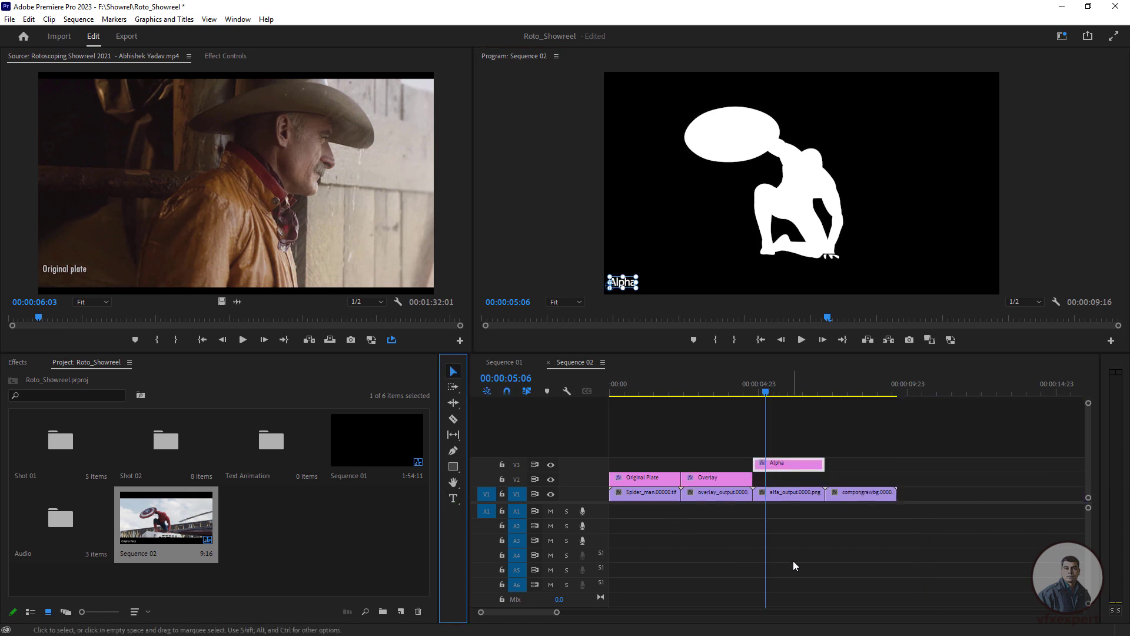
pyautogui.click(782, 472)
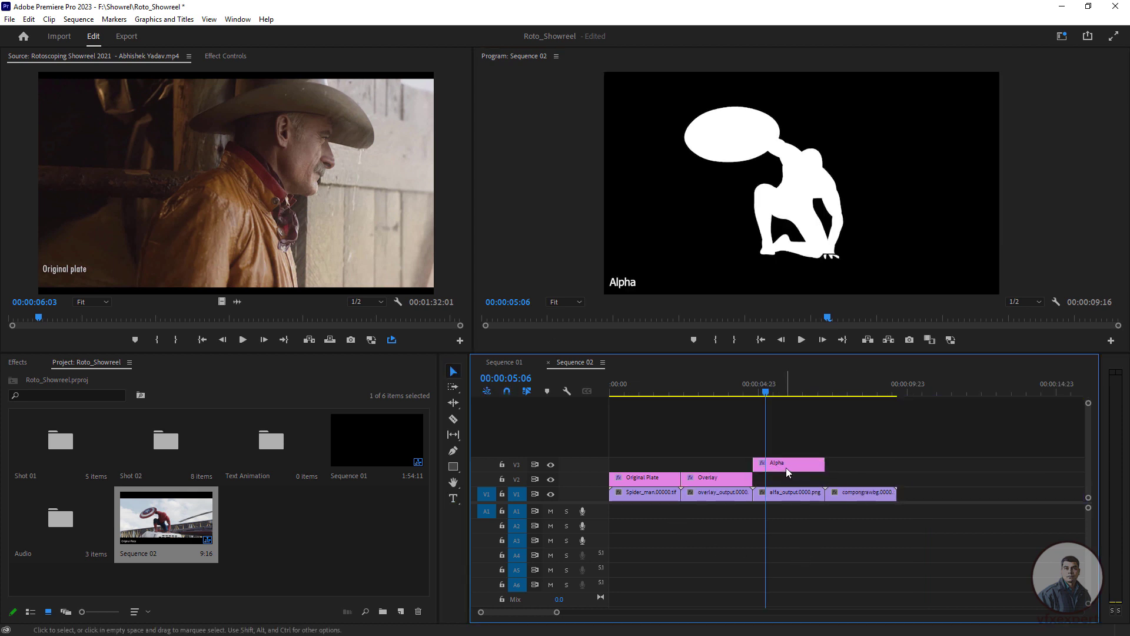
pyautogui.click(785, 468)
pyautogui.moveTo(793, 465); pyautogui.dragTo(865, 466)
pyautogui.click(835, 393)
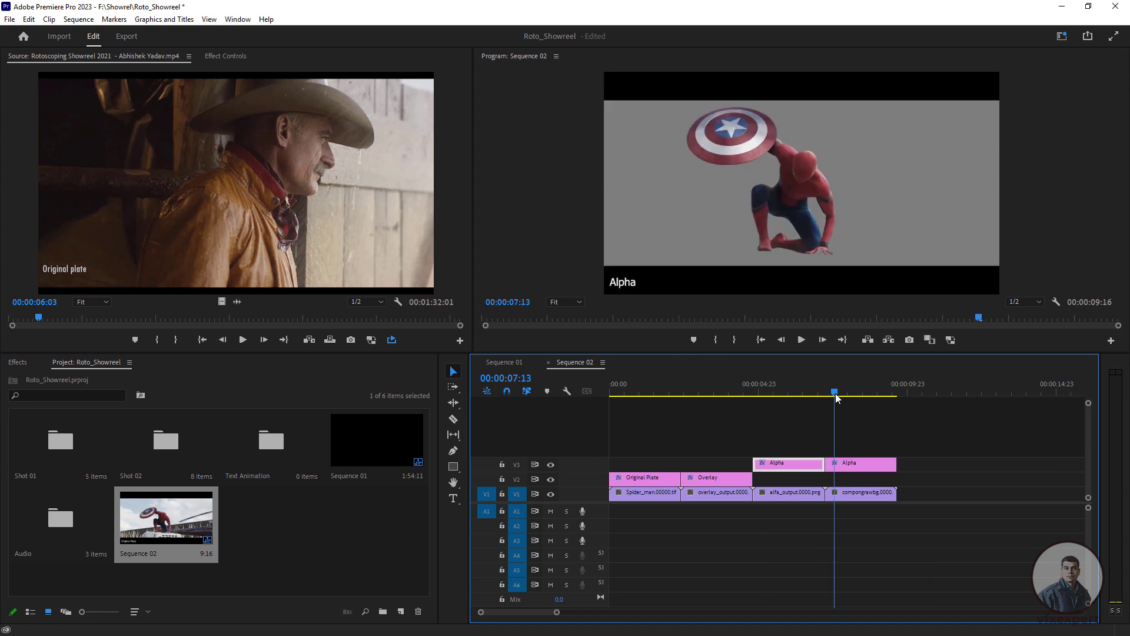
pyautogui.click(848, 465)
pyautogui.doubleClick(630, 282)
pyautogui.write('Final Output')
pyautogui.press('Escape')
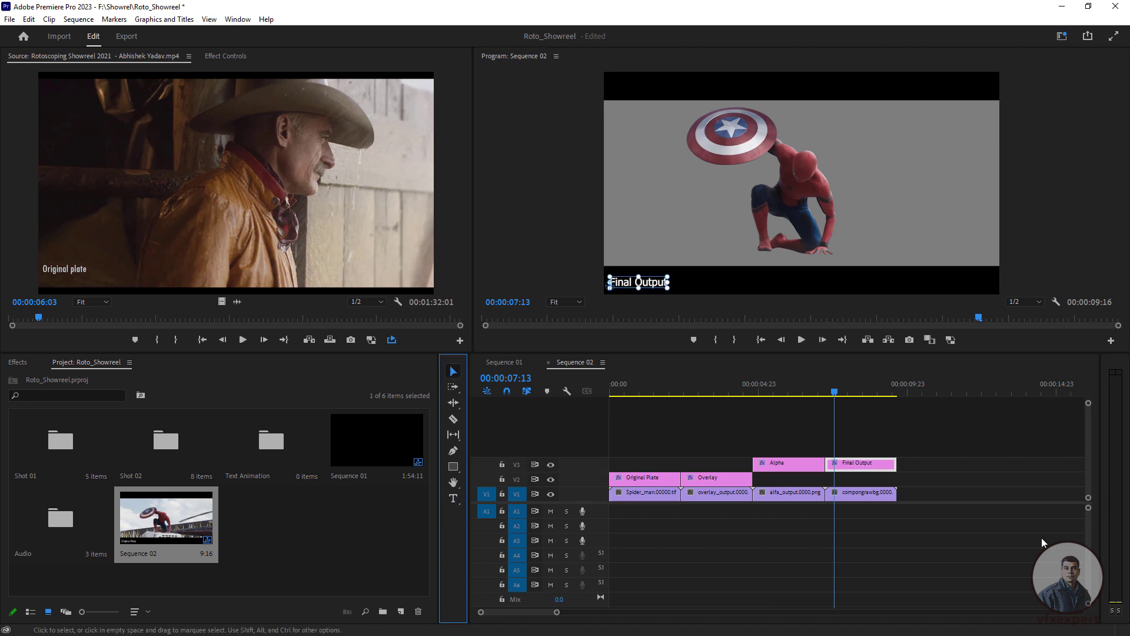
# Move the Alpha and Final Output titles down to V2 and play the sequence back from the start.
pyautogui.moveTo(831, 446); pyautogui.dragTo(796, 480)
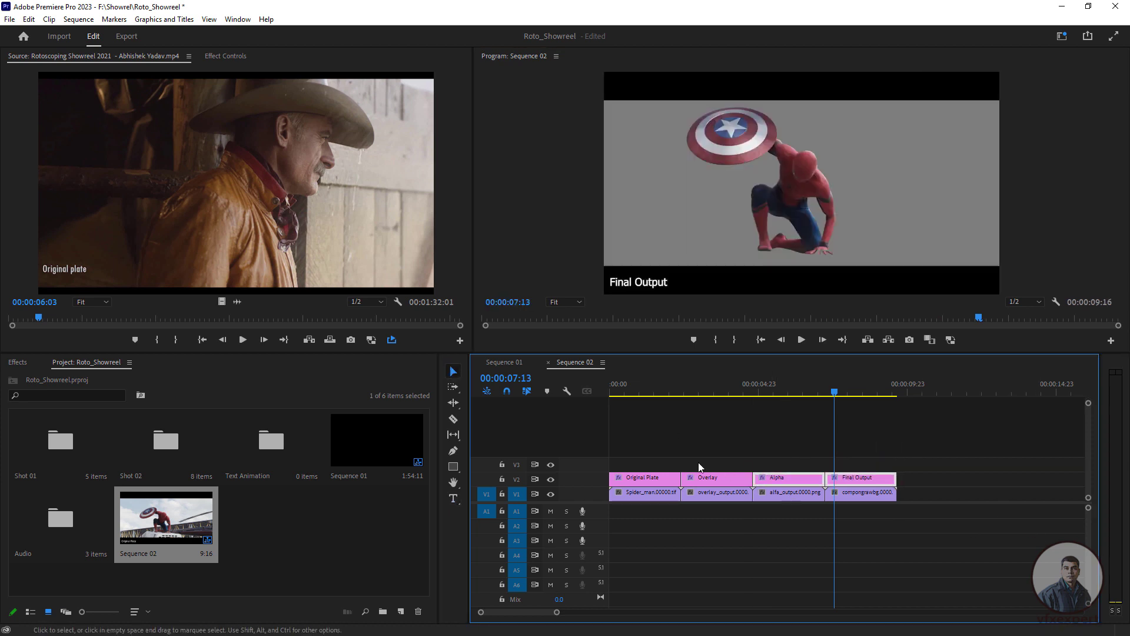
pyautogui.press('Up')
pyautogui.press('Up')
pyautogui.press('Up')
pyautogui.press('Up')
pyautogui.click(686, 428)
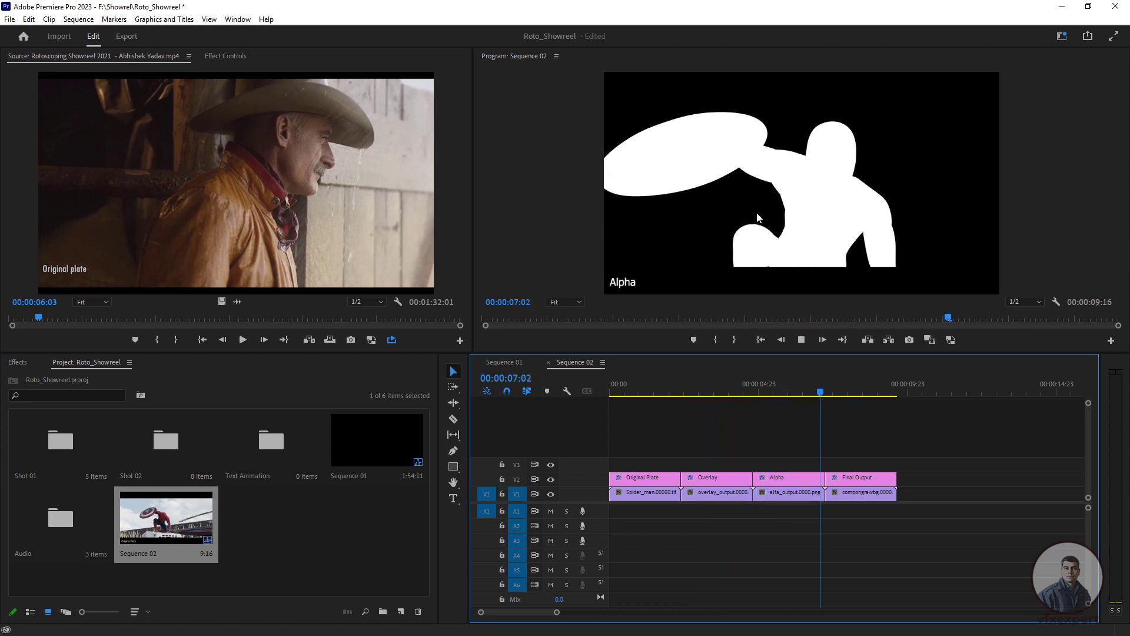
pyautogui.press('space')
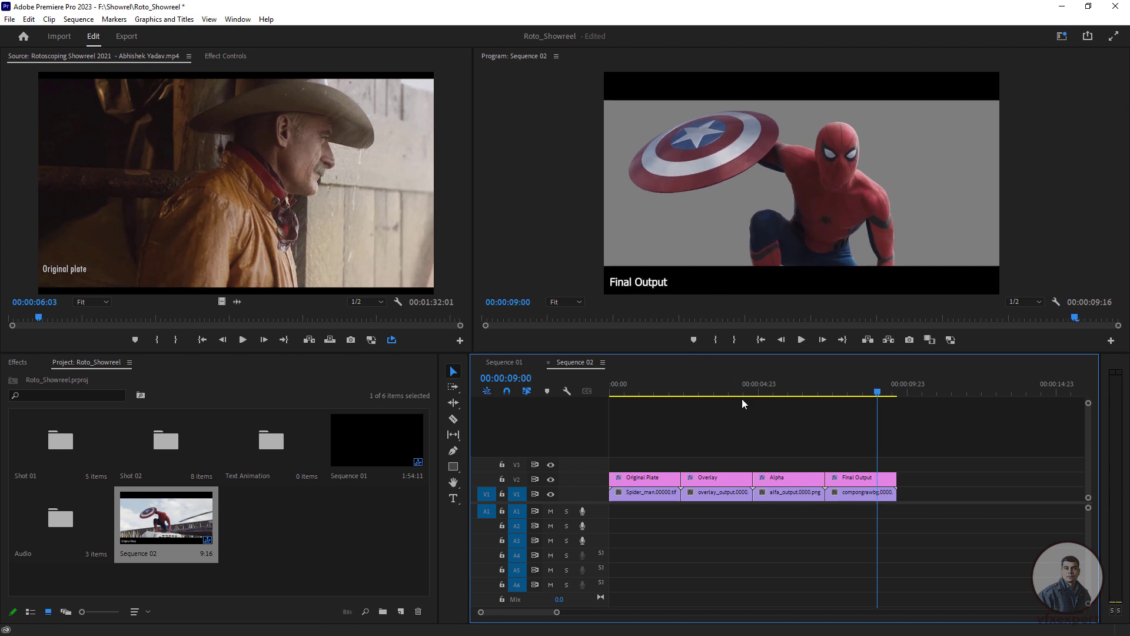
pyautogui.moveTo(838, 400); pyautogui.dragTo(648, 395)
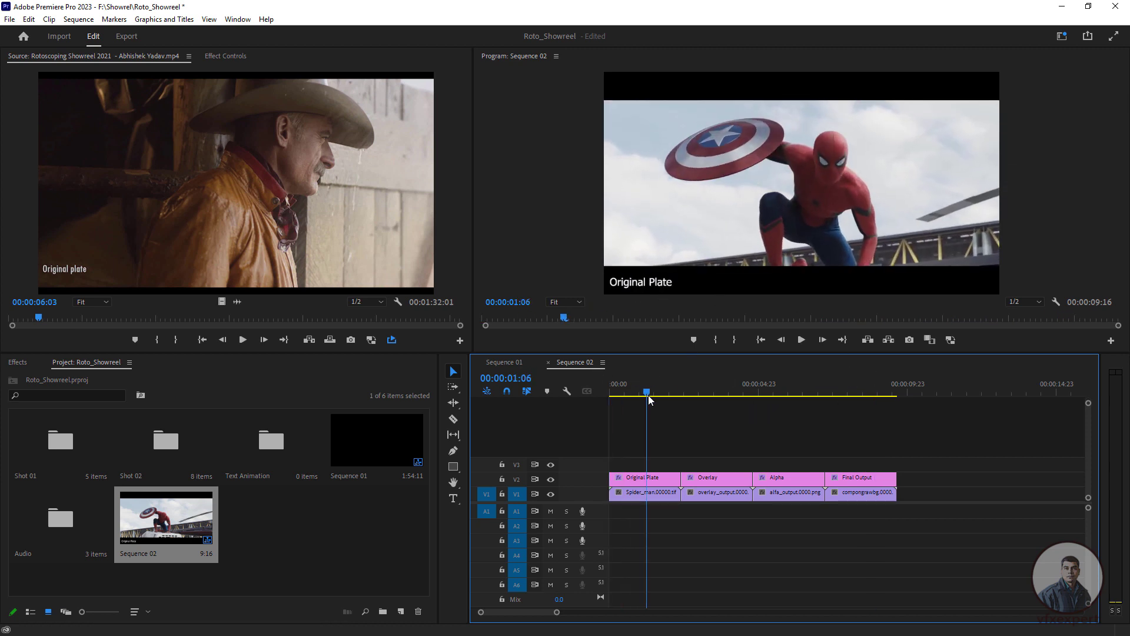
# Preview the Mirror Mind music track from the Audio bin and place it on A1 at the start of Sequence 02.
pyautogui.doubleClick(102, 489)
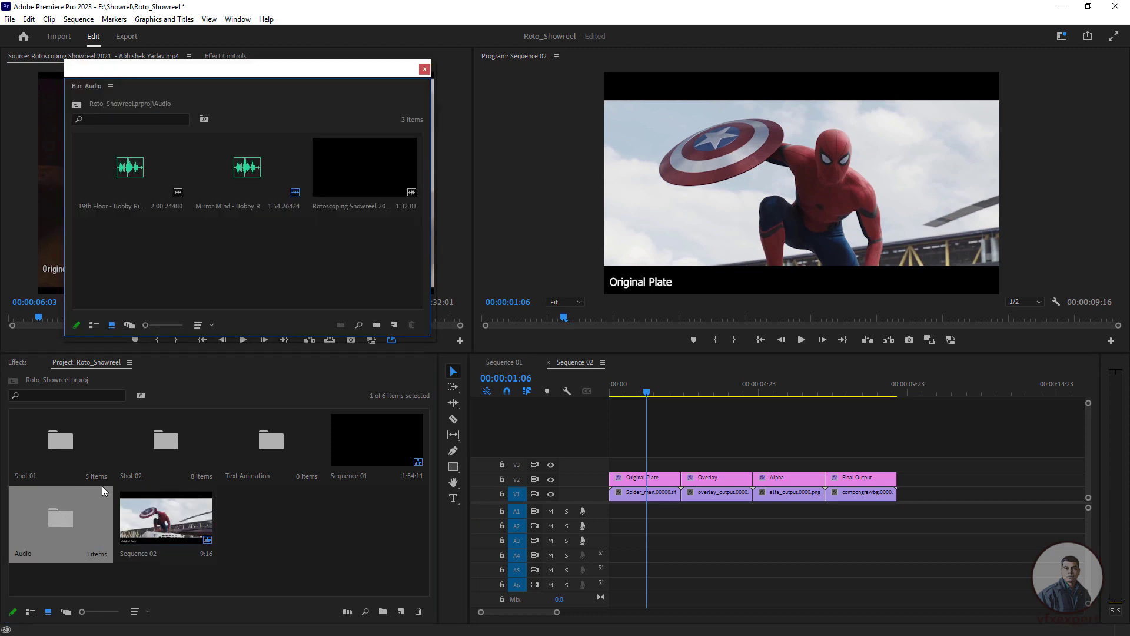
pyautogui.doubleClick(231, 176)
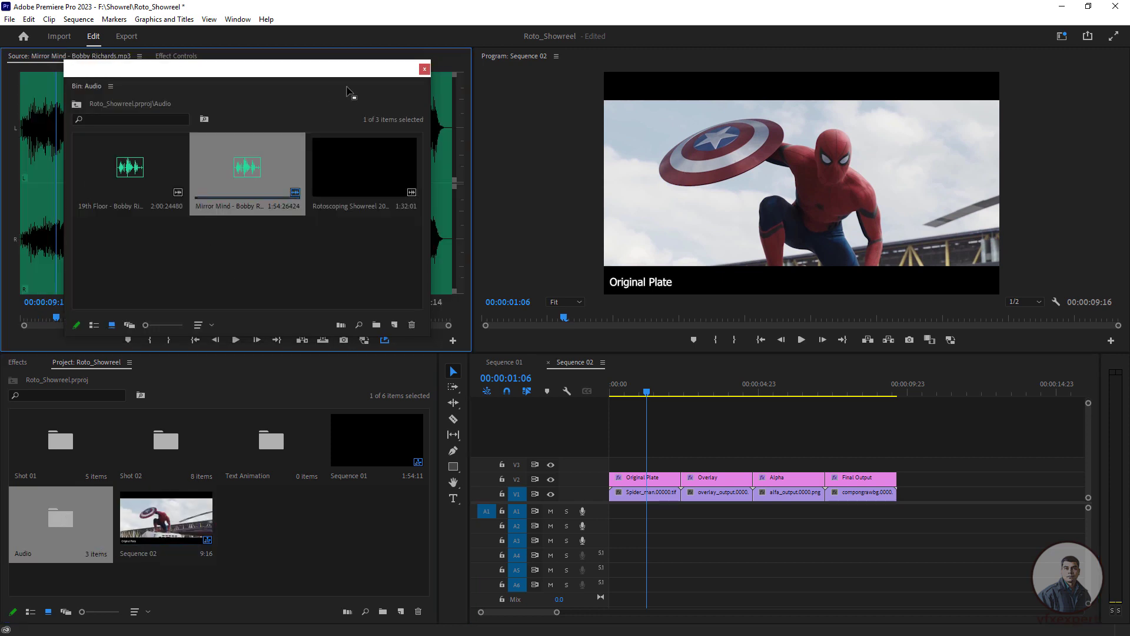
pyautogui.moveTo(356, 79); pyautogui.dragTo(375, 400)
pyautogui.click(236, 339)
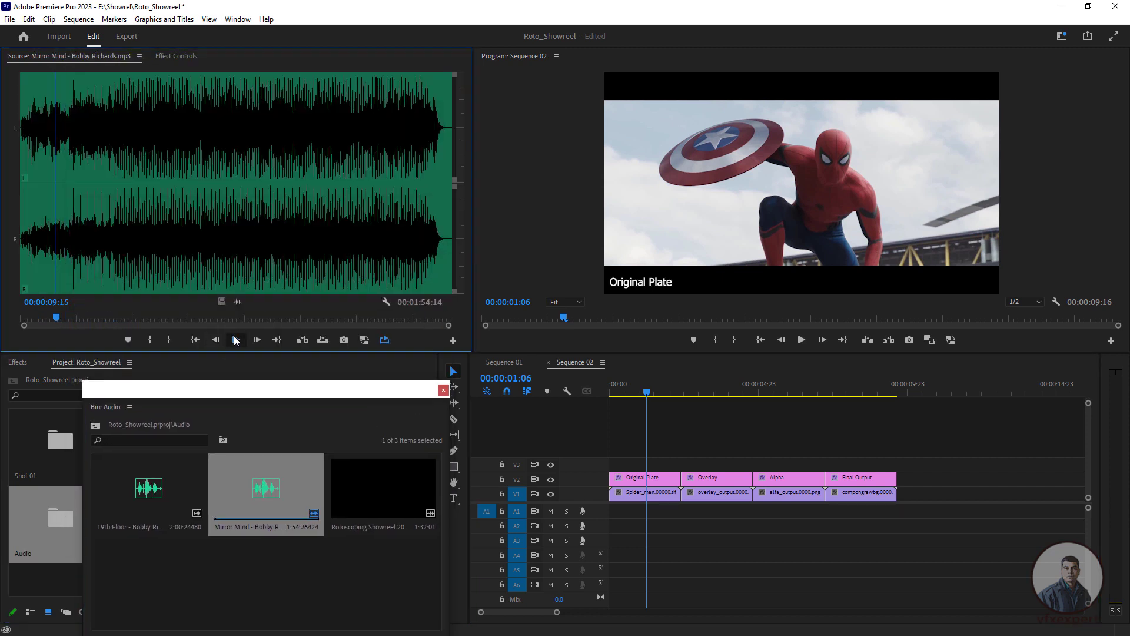
pyautogui.click(236, 340)
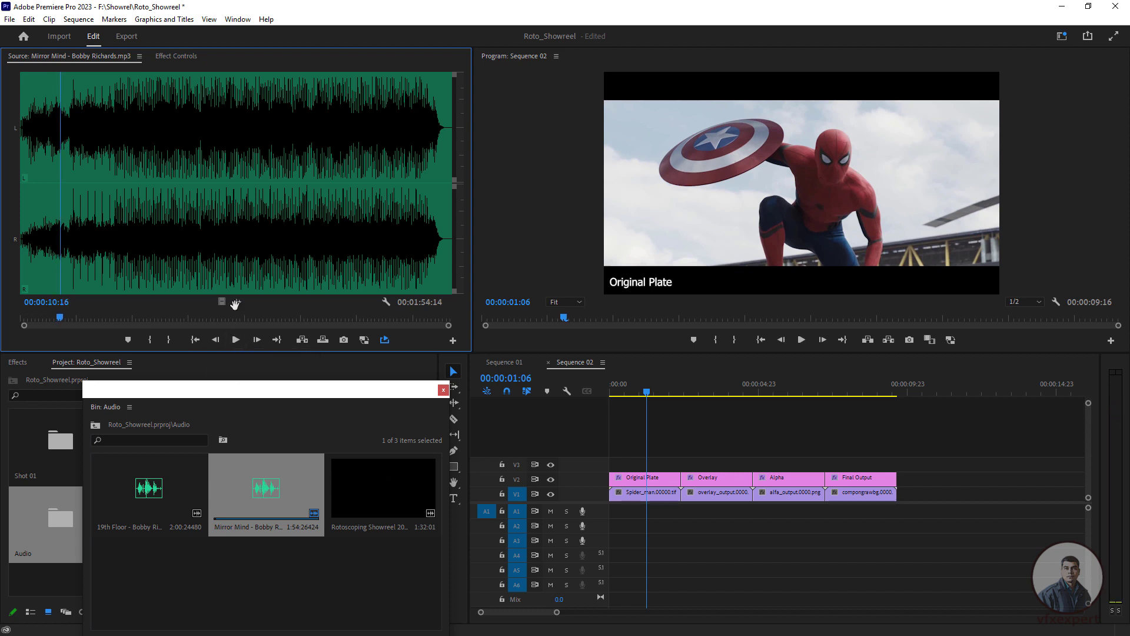
pyautogui.moveTo(591, 513); pyautogui.dragTo(664, 513)
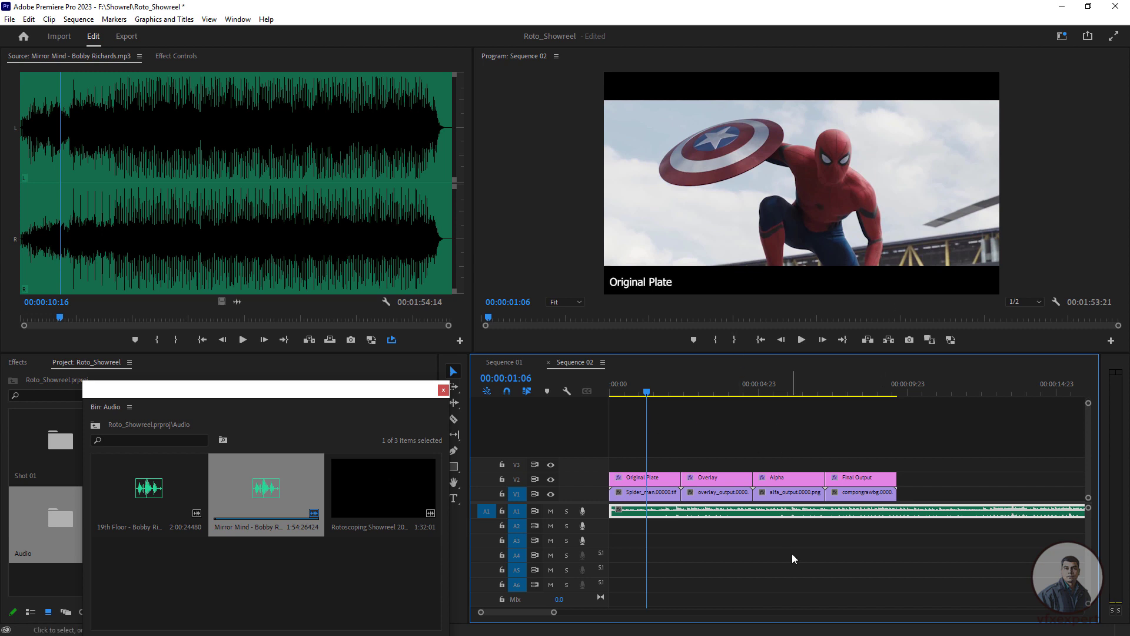
# Load the reference rotoscoping showreel for viewing, close the Audio bin, and play Sequence 02 from the start with its music.
pyautogui.moveTo(660, 389); pyautogui.dragTo(583, 379)
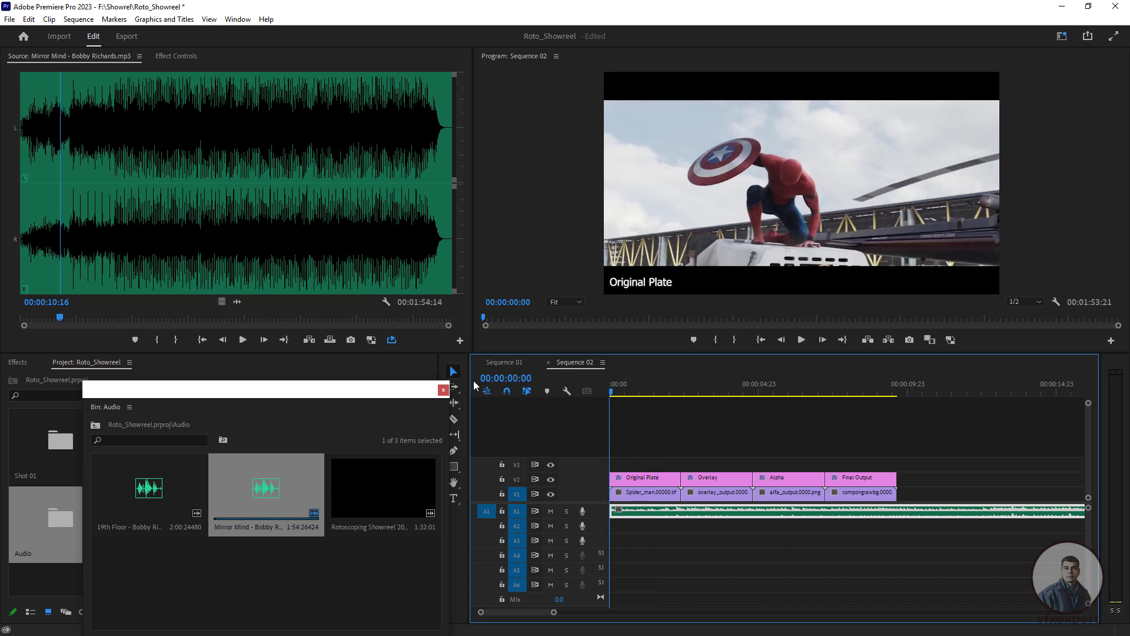
pyautogui.doubleClick(408, 475)
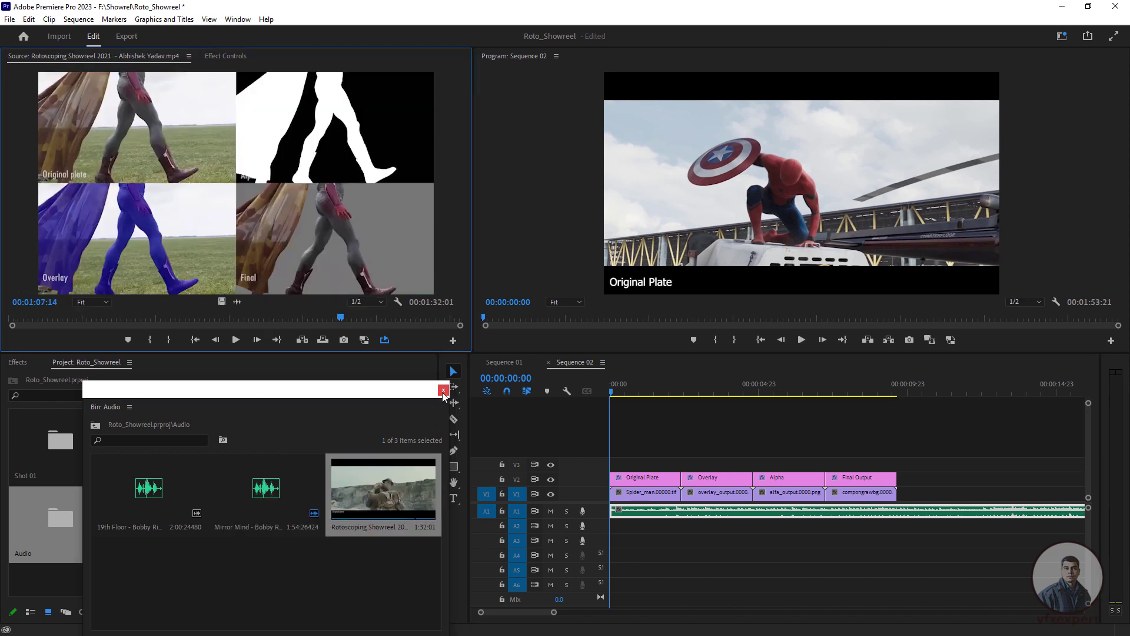
pyautogui.click(443, 390)
pyautogui.moveTo(642, 391); pyautogui.dragTo(629, 395)
pyautogui.click(801, 340)
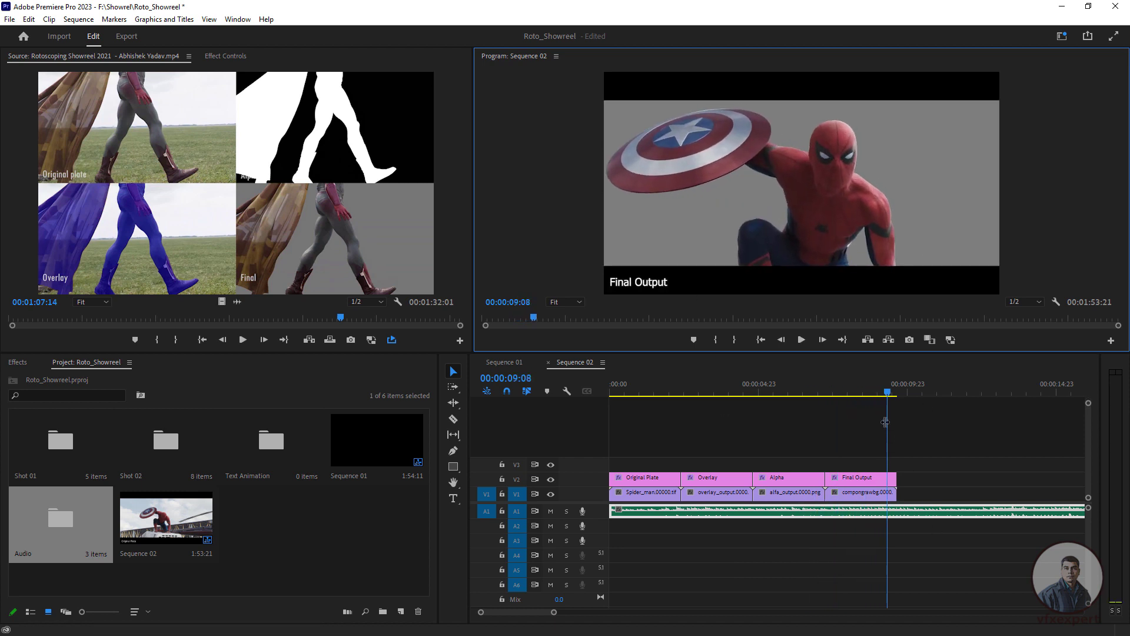
pyautogui.click(706, 389)
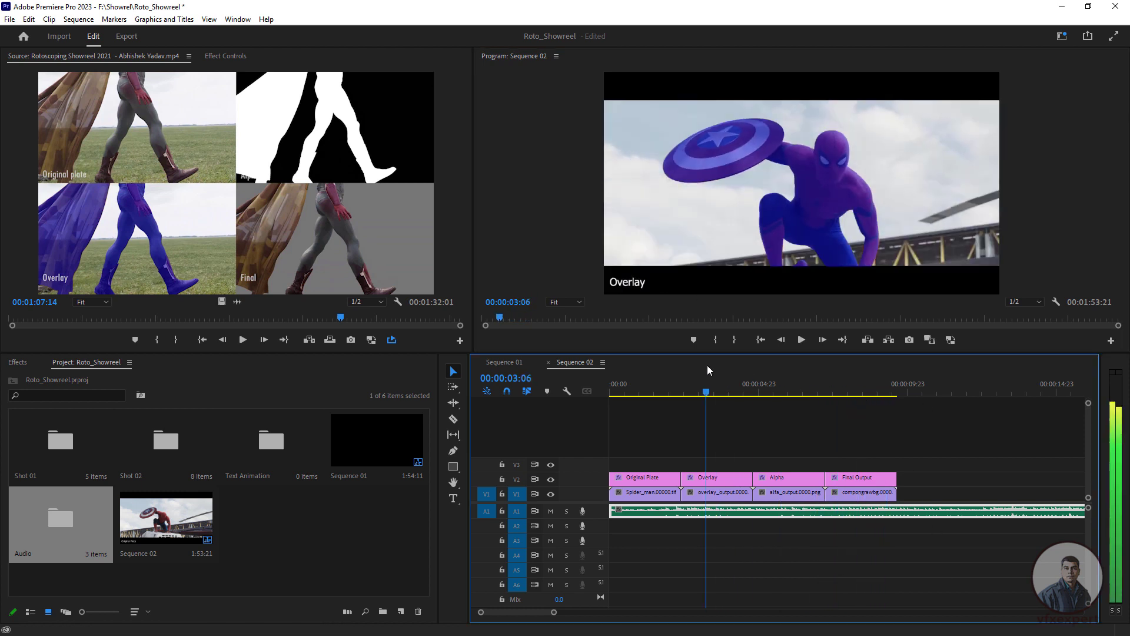
# Play and scrub the reference showreel around the Overlay, Outlines / Shapes and Alpha stages to examine how each stage transitions.
pyautogui.click(52, 317)
pyautogui.click(242, 340)
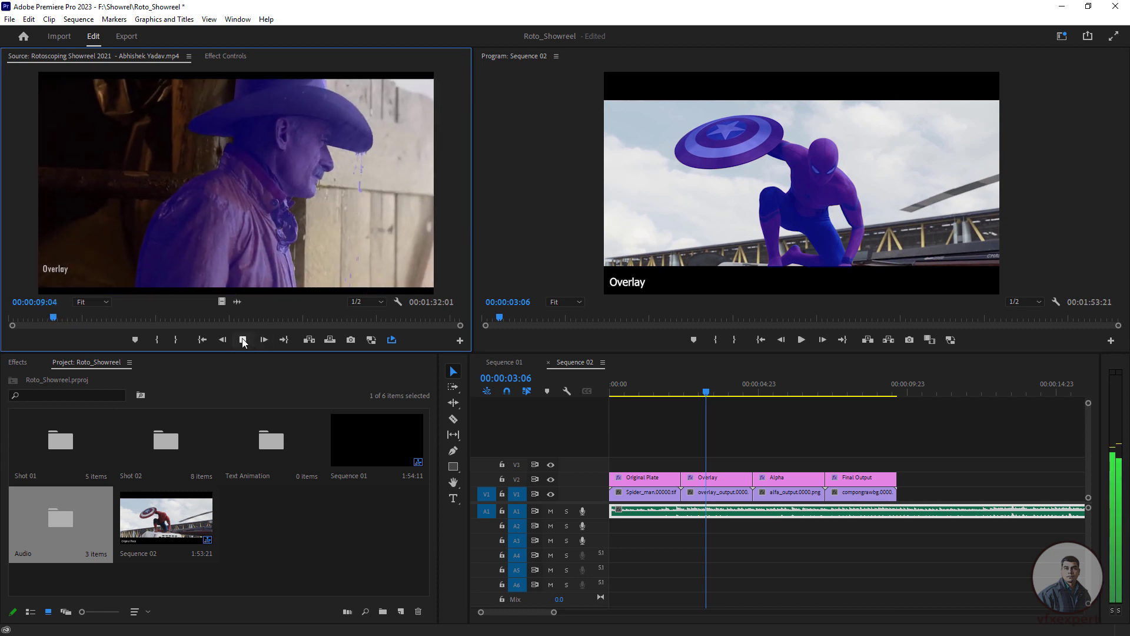
pyautogui.click(243, 340)
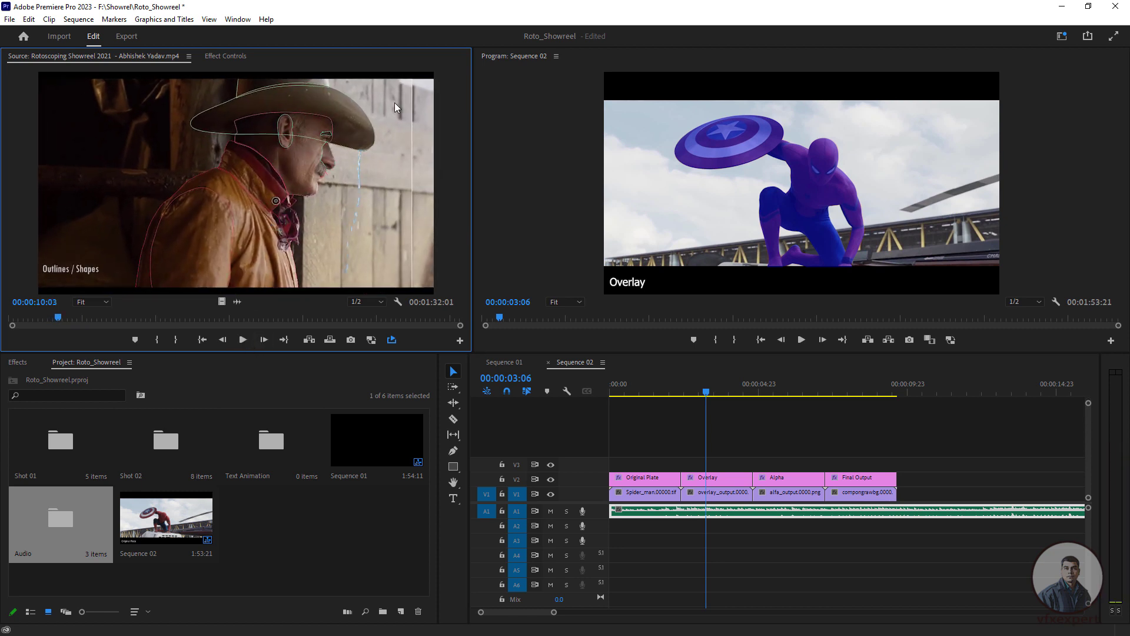
pyautogui.moveTo(58, 318); pyautogui.dragTo(43, 317)
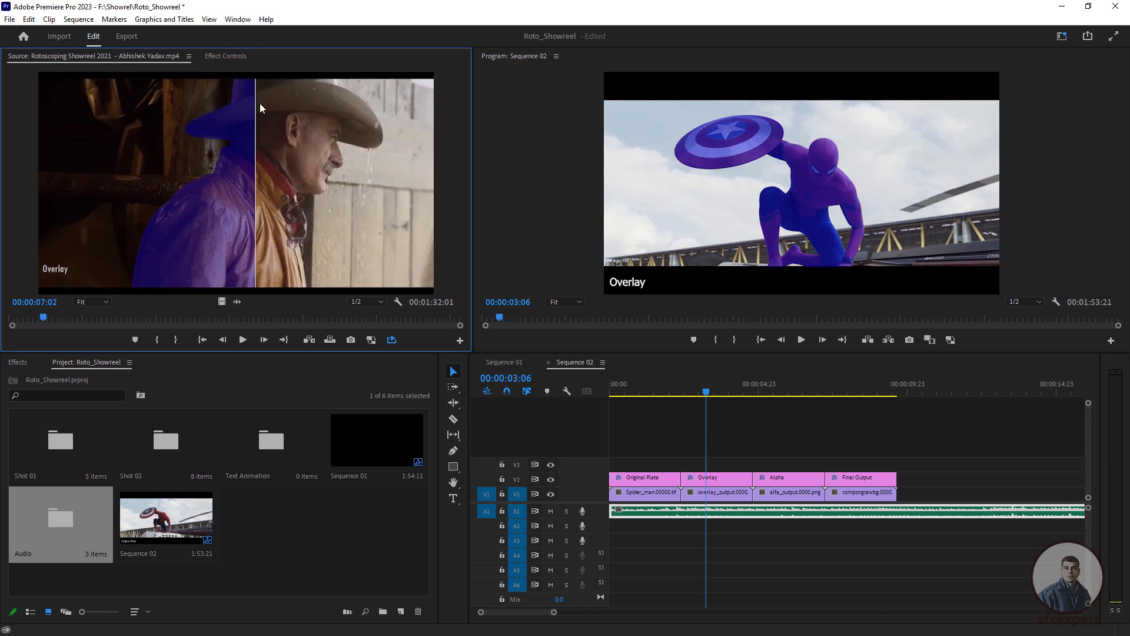
pyautogui.click(243, 340)
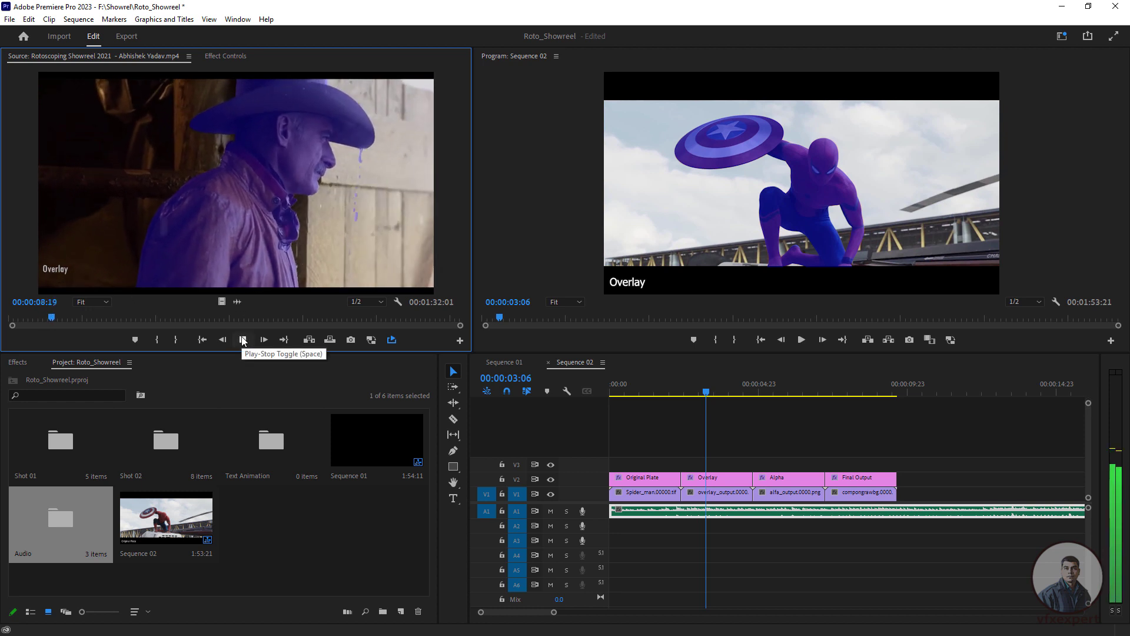
pyautogui.click(242, 340)
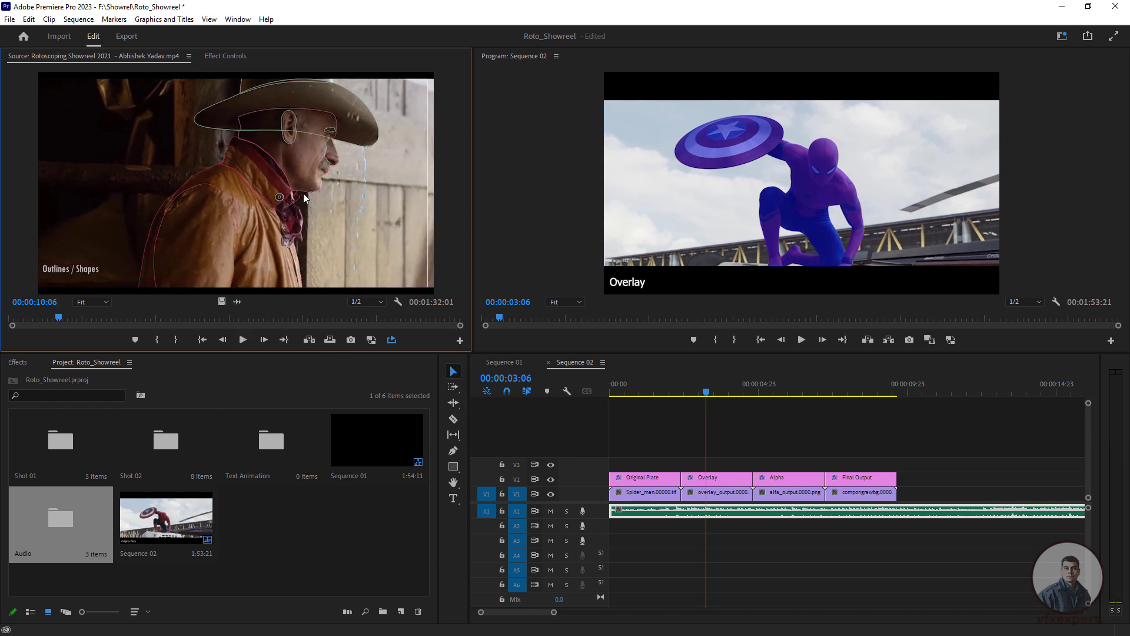
pyautogui.click(243, 340)
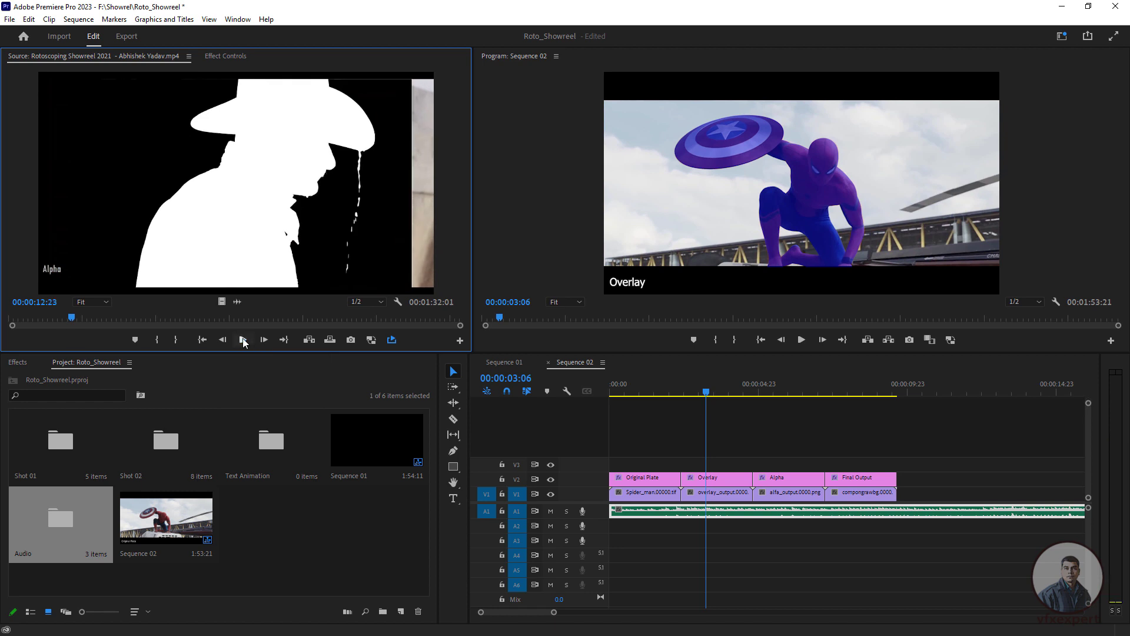
pyautogui.click(243, 340)
pyautogui.moveTo(78, 319); pyautogui.dragTo(72, 316)
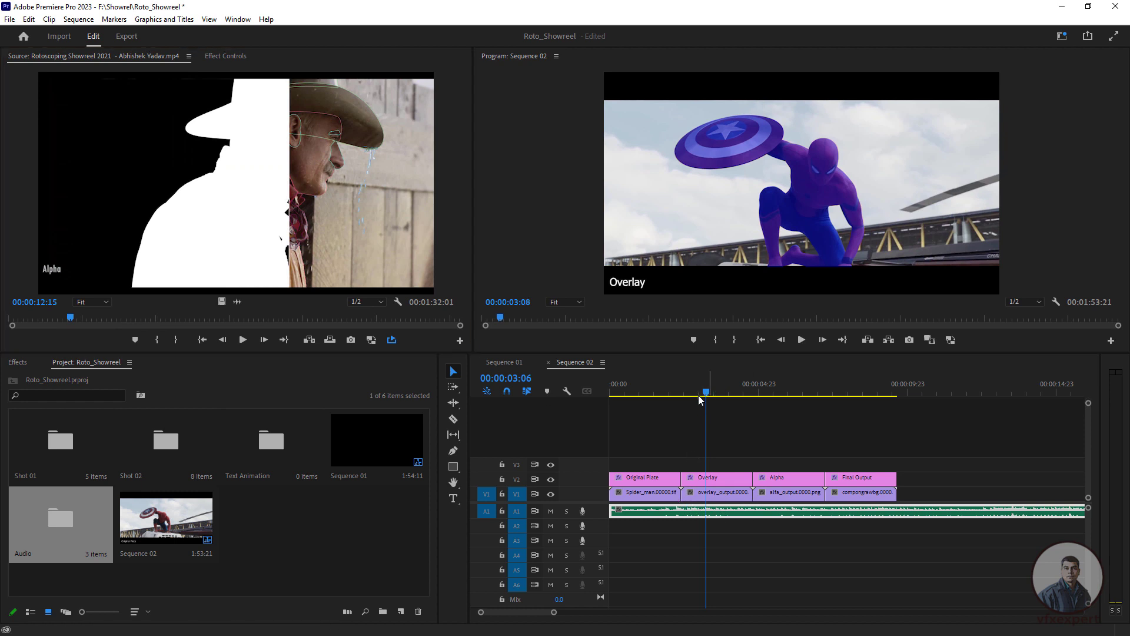
# Show the effects library and park the playhead at 00:00:02:08, just before the cut between the Spider_man and overlay_output clips.
pyautogui.click(670, 394)
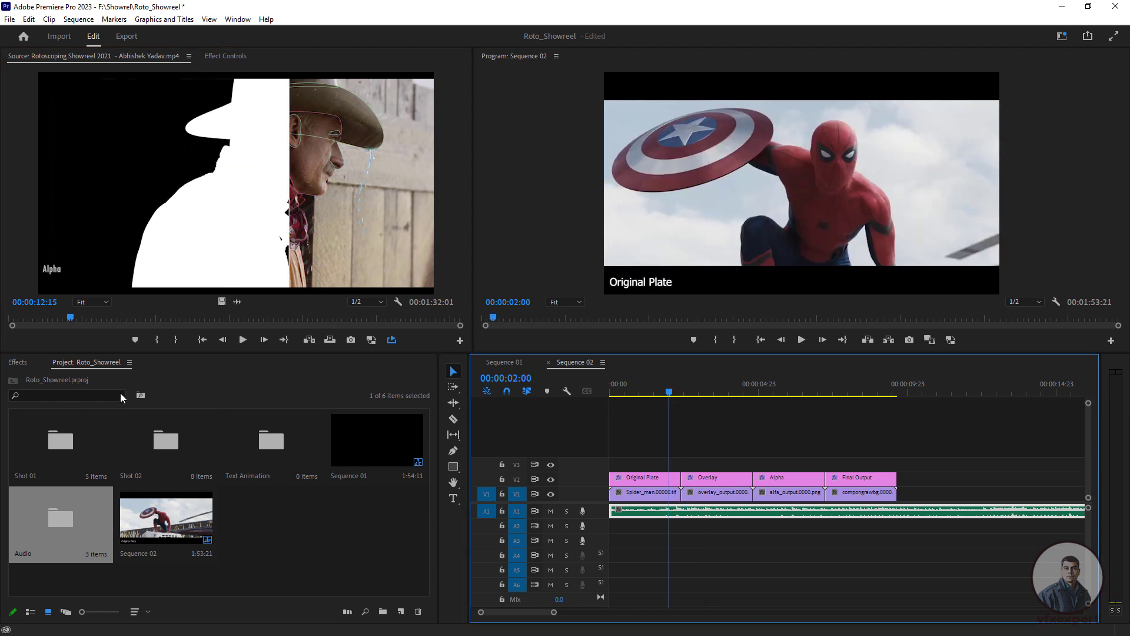
pyautogui.click(19, 363)
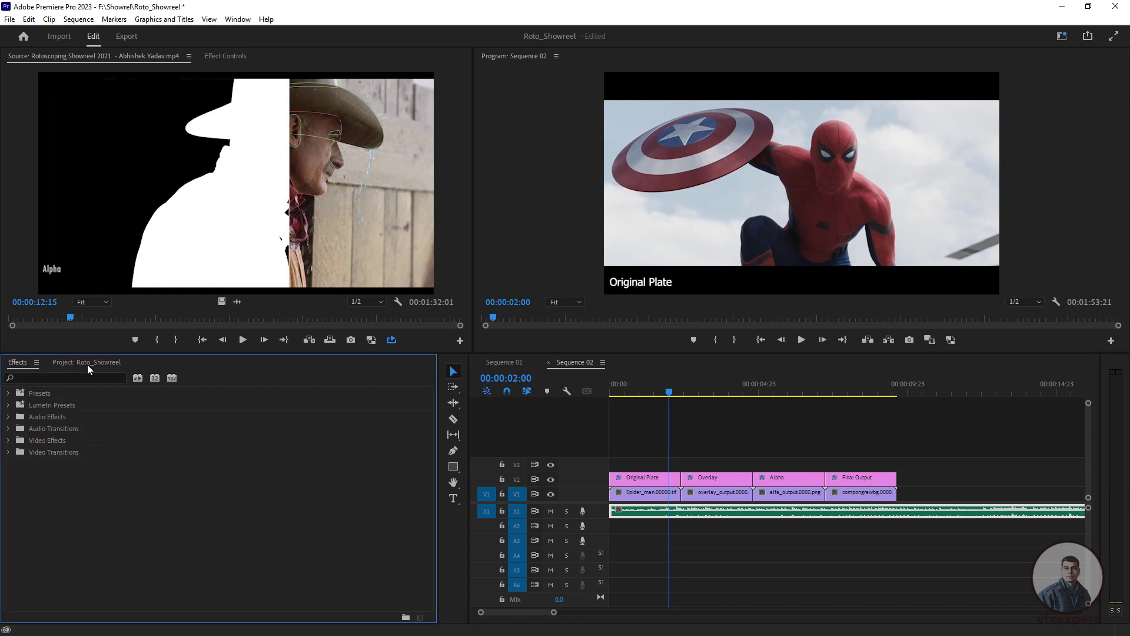
pyautogui.click(242, 23)
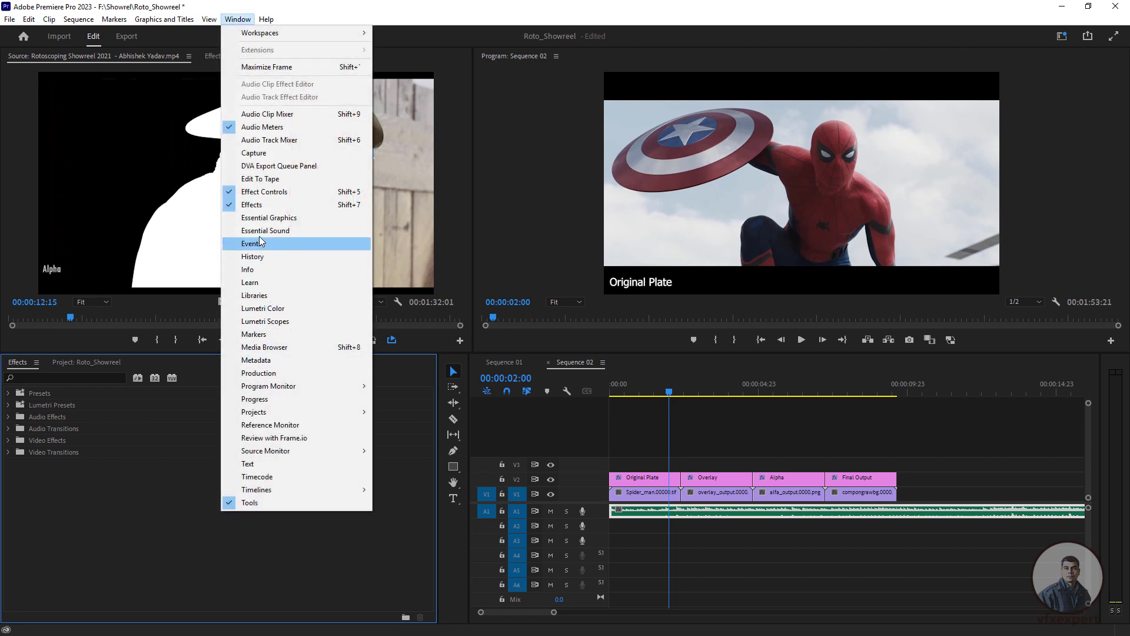
pyautogui.click(157, 431)
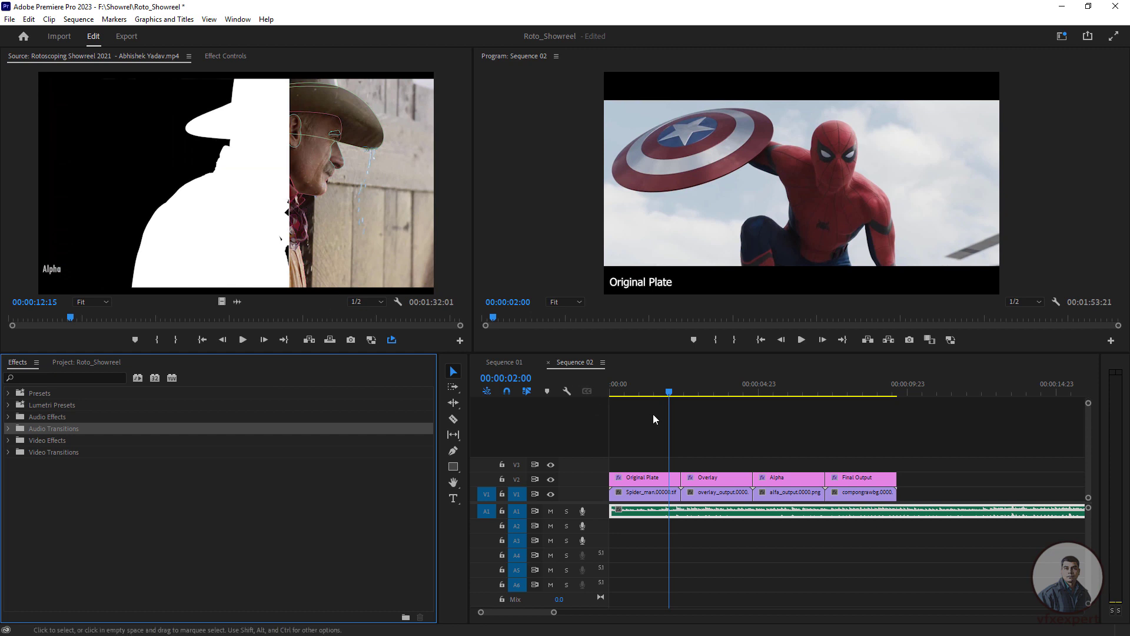
pyautogui.click(673, 393)
pyautogui.moveTo(680, 396)
pyautogui.mouseDown()
pyautogui.moveTo(690, 398)
pyautogui.moveTo(679, 396)
pyautogui.mouseUp()
pyautogui.click(660, 490)
pyautogui.press('=')
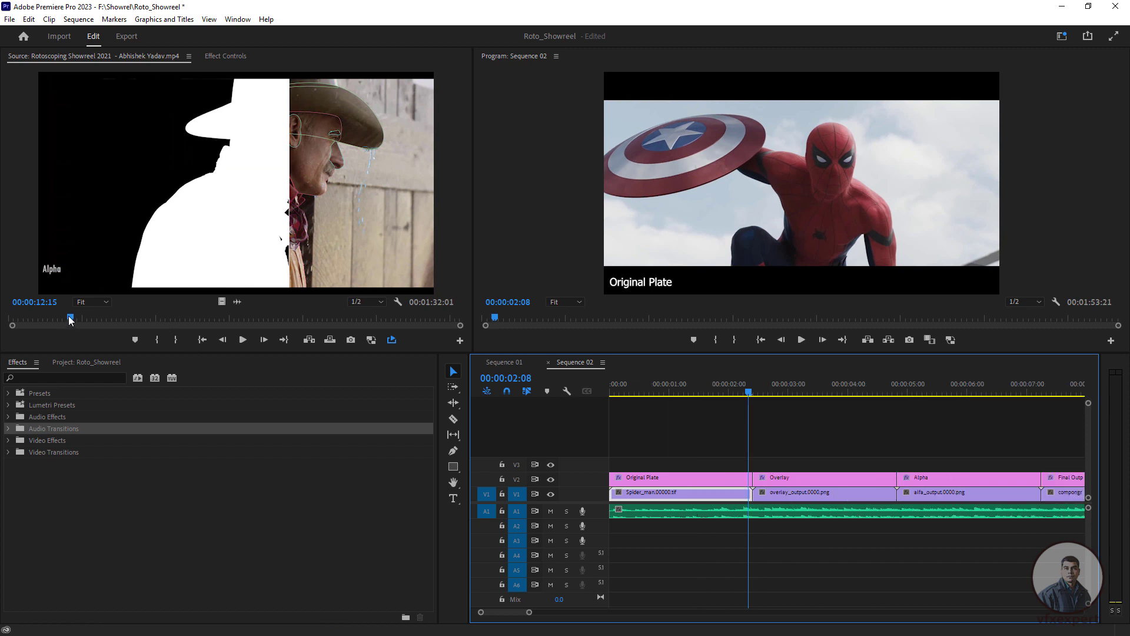
pyautogui.moveTo(69, 320); pyautogui.dragTo(70, 319)
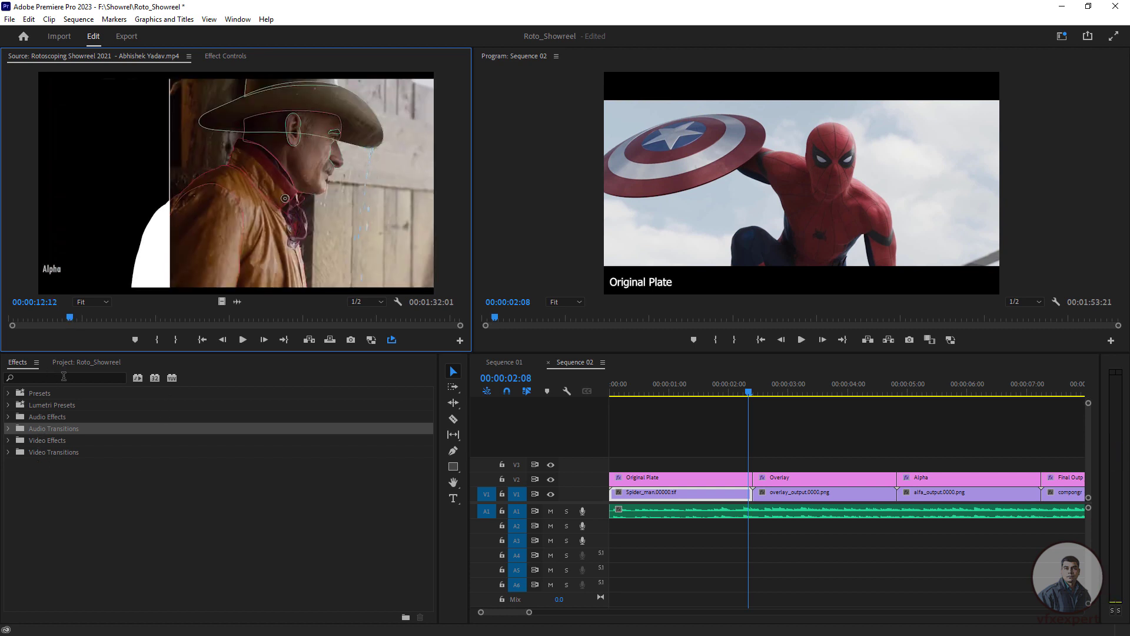
# Apply the Wipe video transition at the cut between the Spider_man and overlay_output clips on V1 and scrub through it.
pyautogui.click(12, 452)
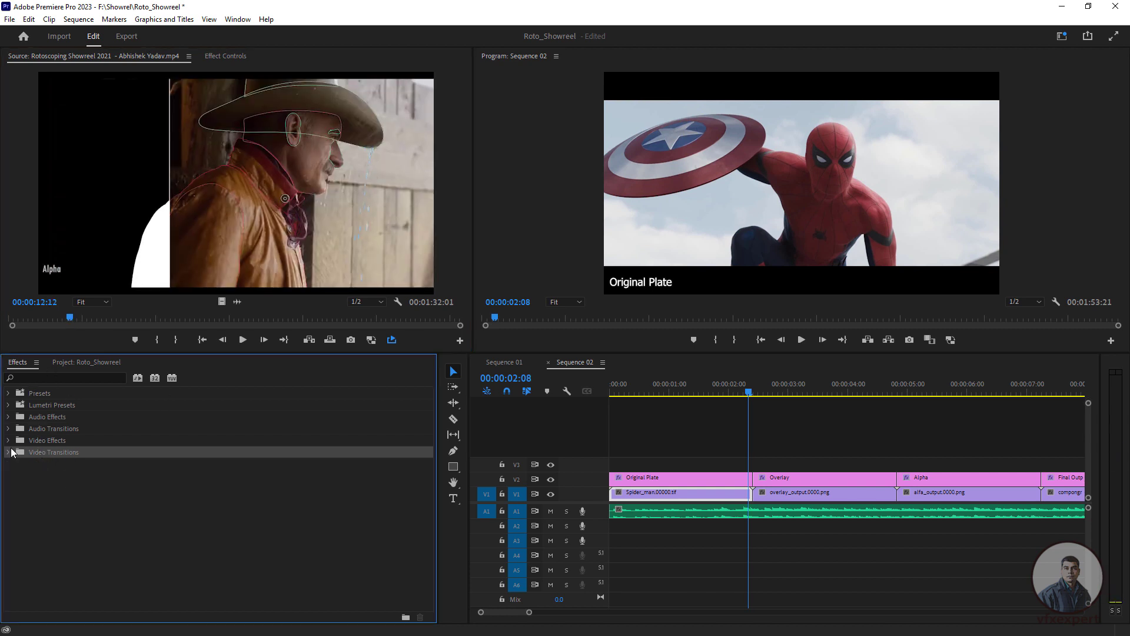
pyautogui.click(8, 453)
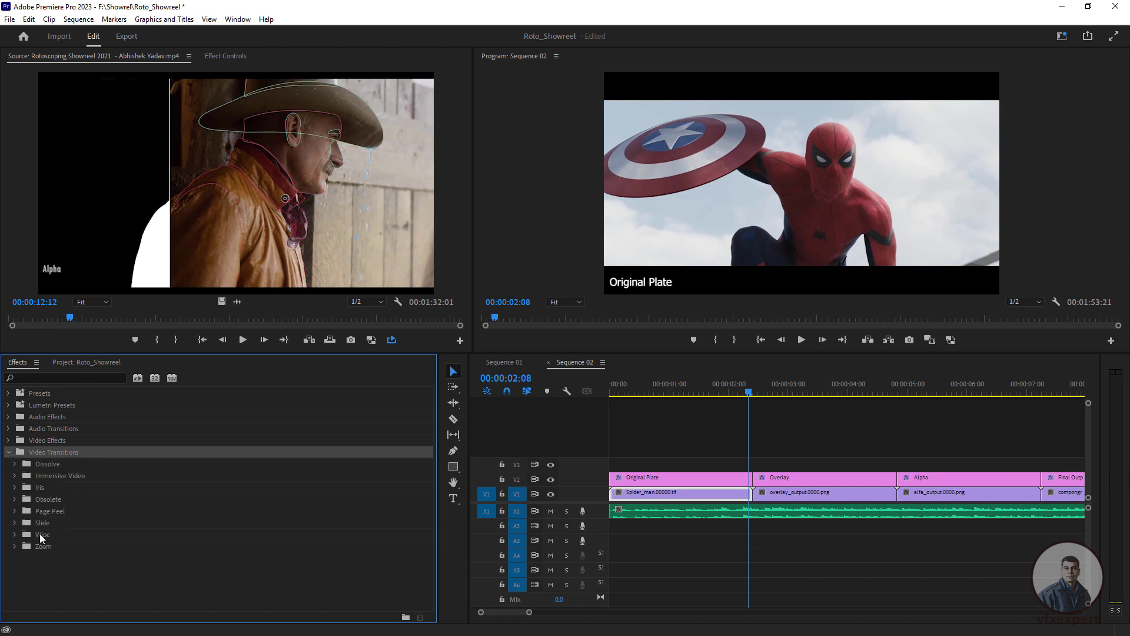
pyautogui.click(40, 534)
pyautogui.click(16, 534)
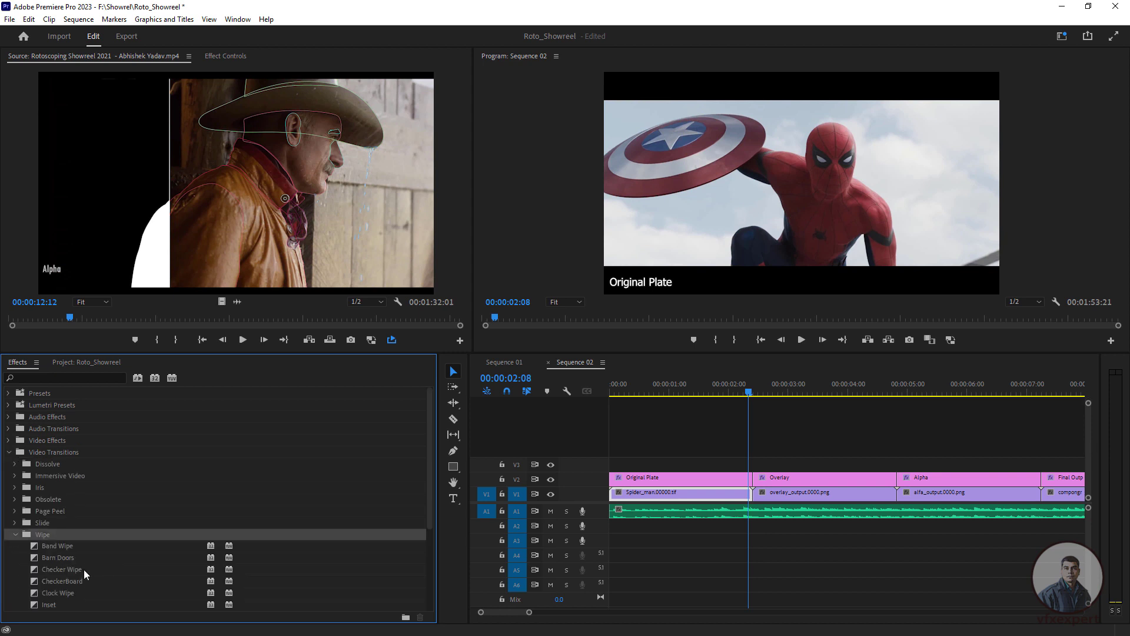
pyautogui.scroll(-4, 83, 570)
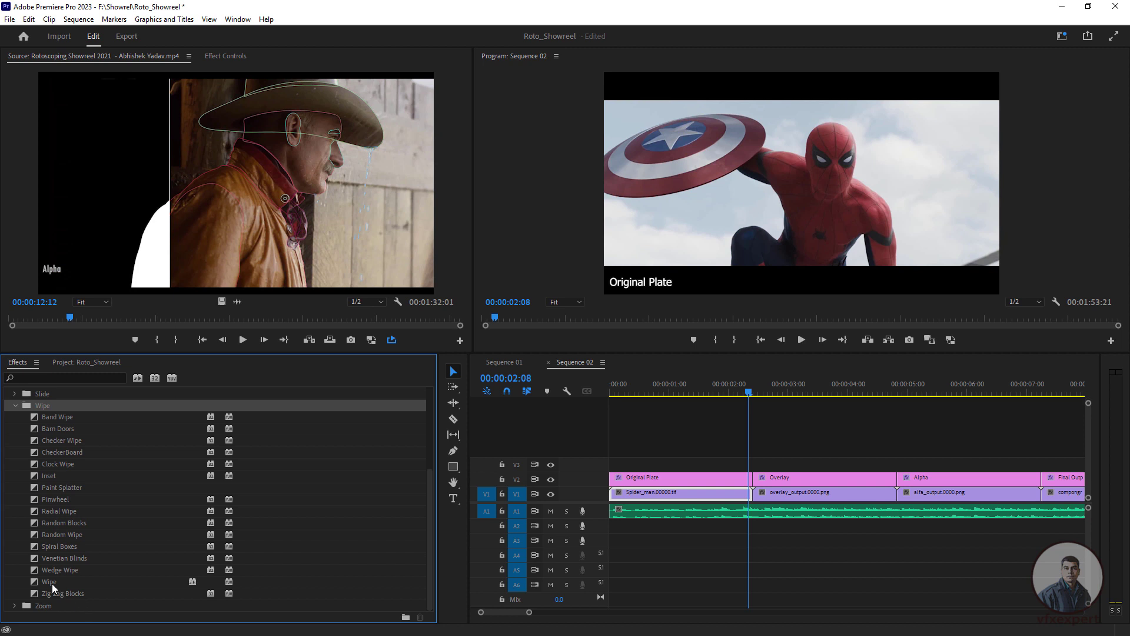
pyautogui.click(52, 584)
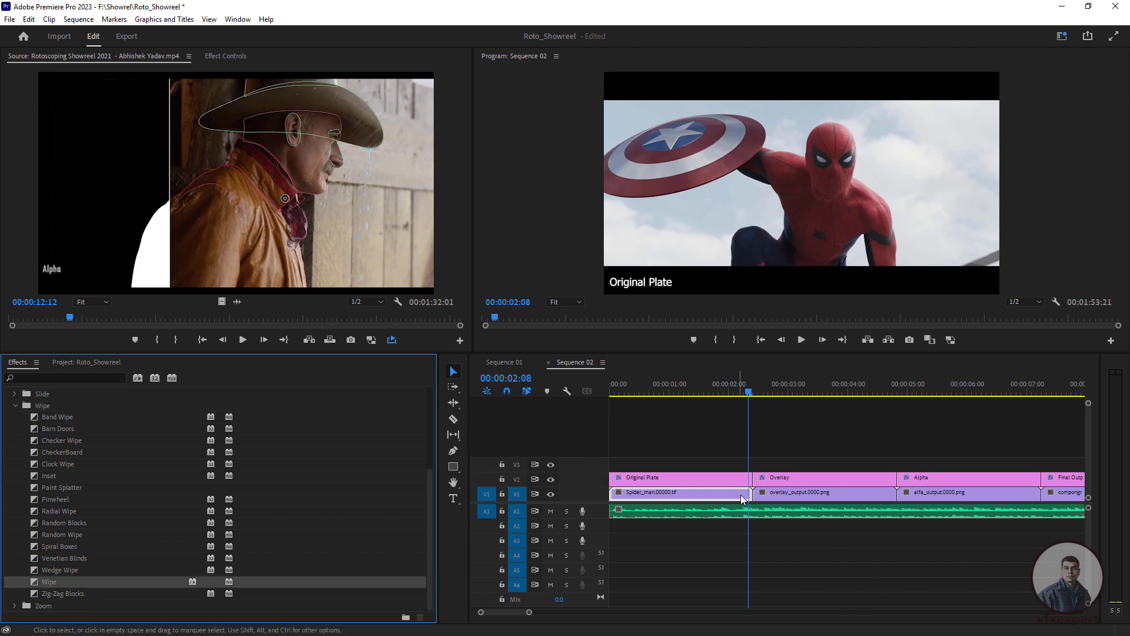
pyautogui.moveTo(52, 580); pyautogui.dragTo(768, 507)
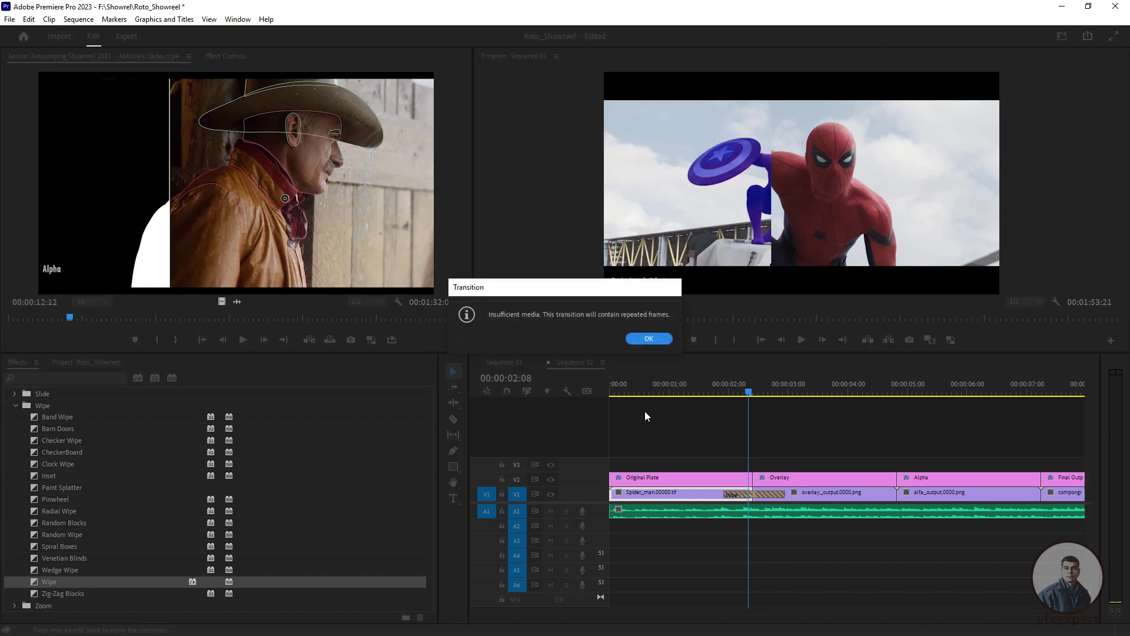
pyautogui.click(651, 340)
pyautogui.press('=')
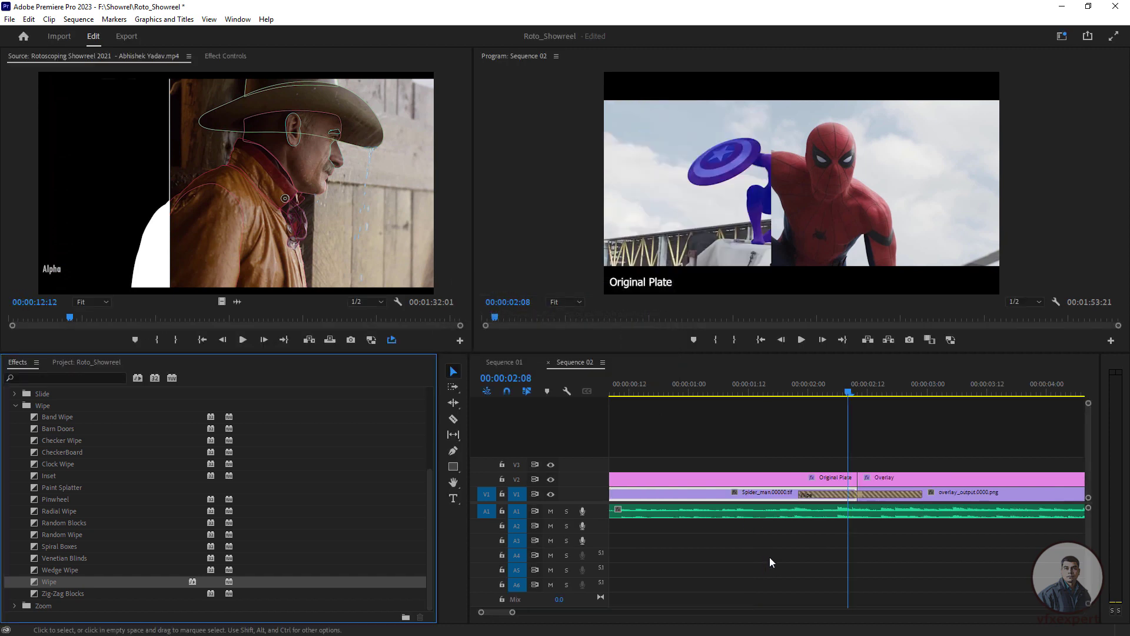
pyautogui.moveTo(848, 389); pyautogui.dragTo(839, 421)
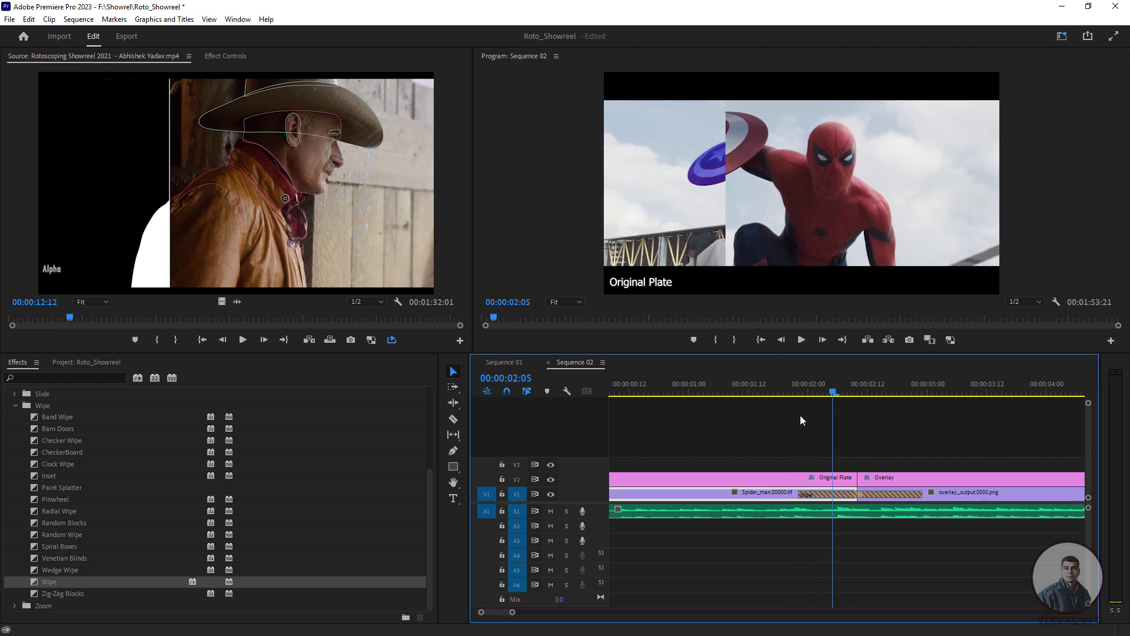
# Give the Wipe transition between the Spider_man and overlay_output clips on V1 a border width of 5.0 and a white border colour, FFFFFF.
pyautogui.click(892, 495)
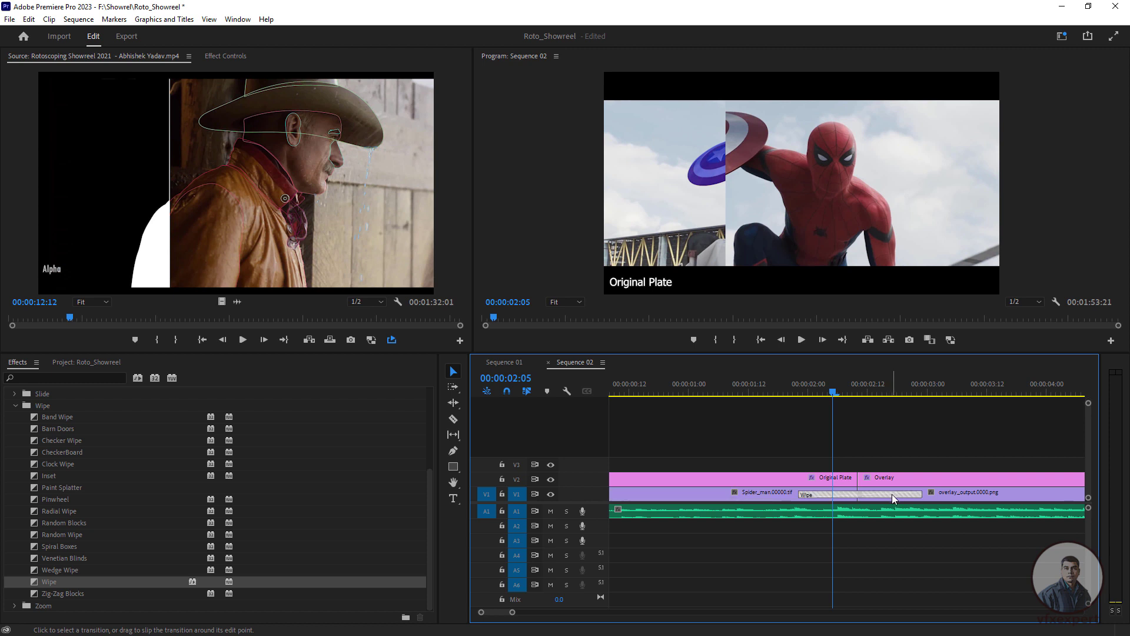
pyautogui.click(228, 58)
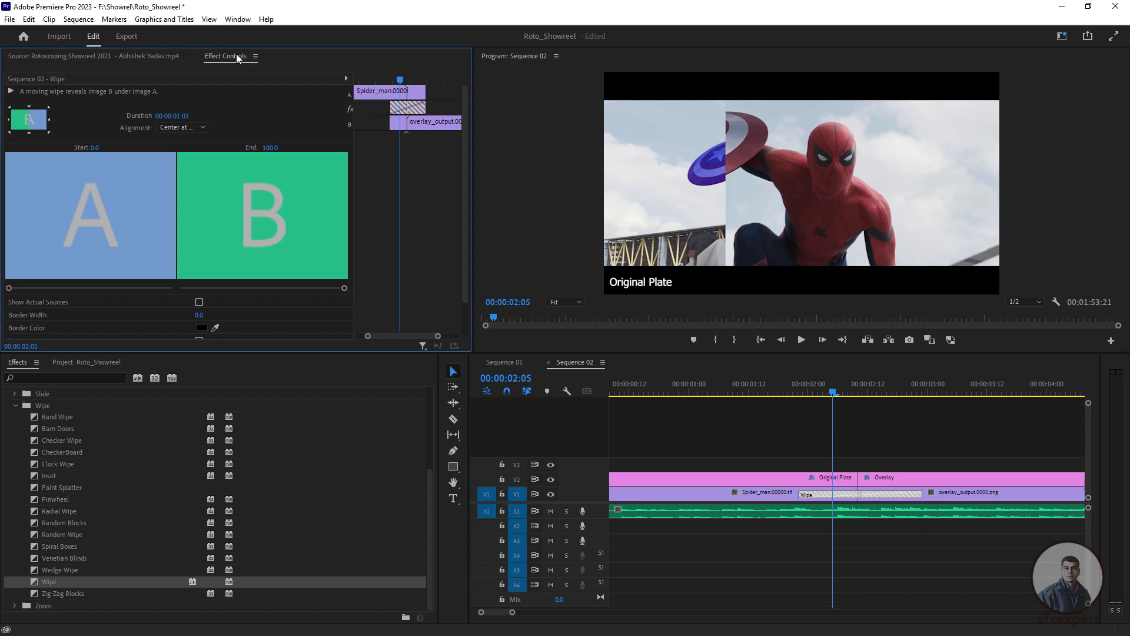
pyautogui.click(236, 22)
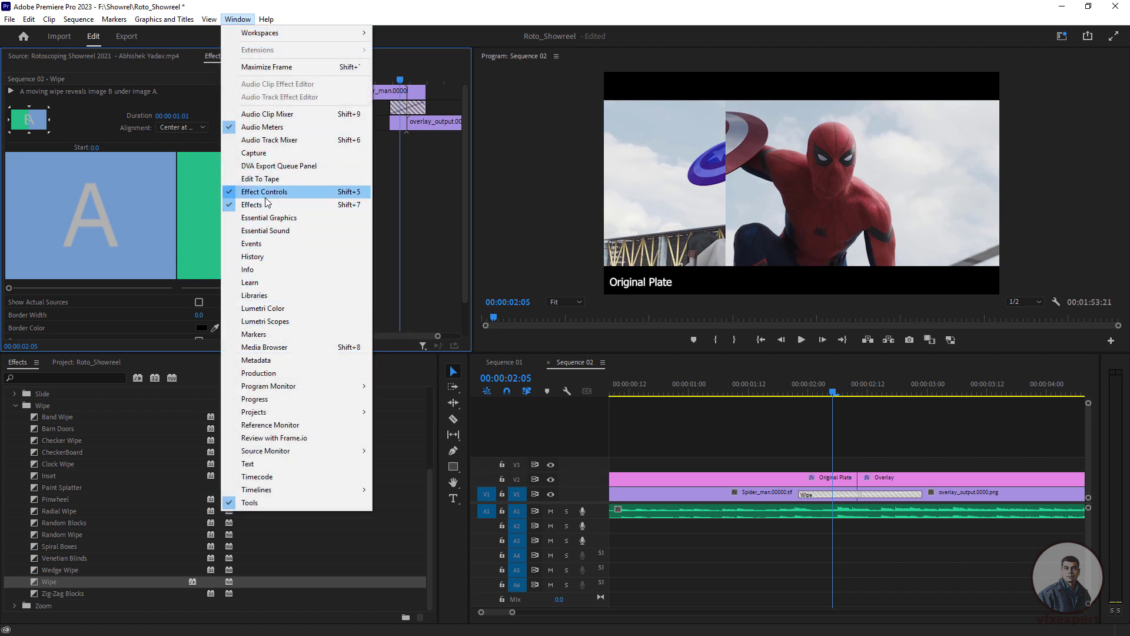
pyautogui.click(345, 19)
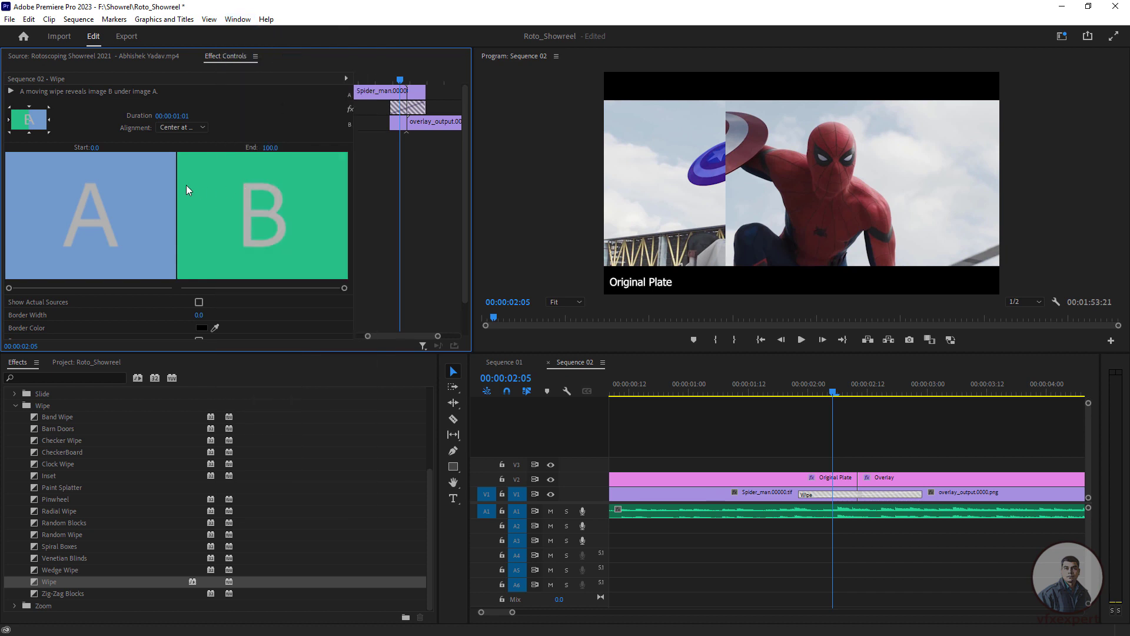
pyautogui.scroll(-3, 226, 276)
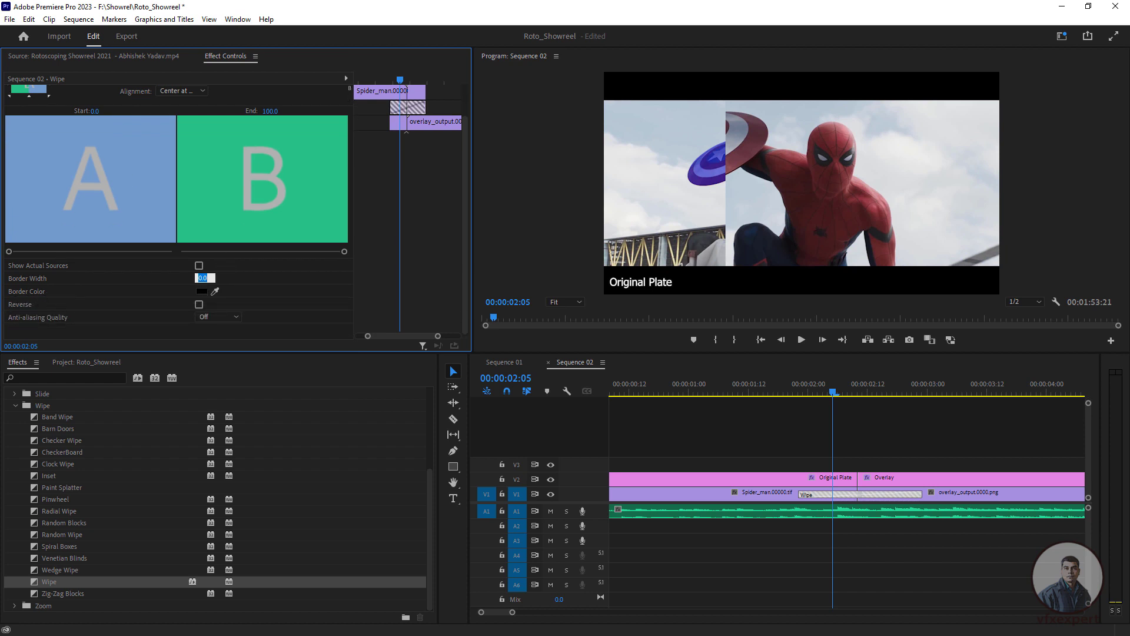
pyautogui.press('Return')
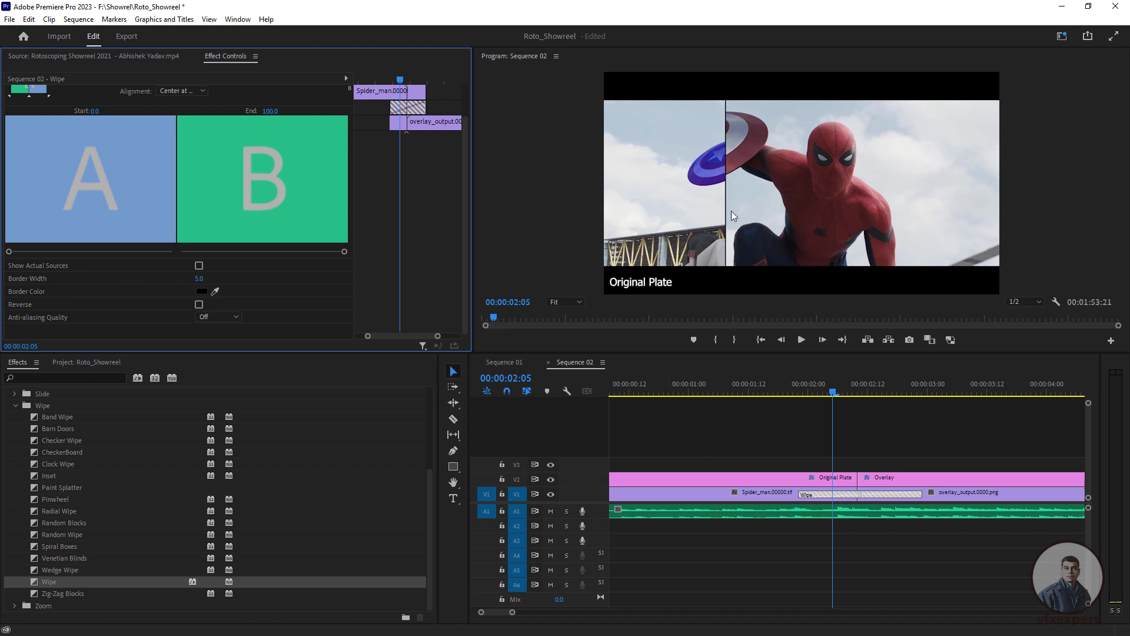
pyautogui.click(201, 291)
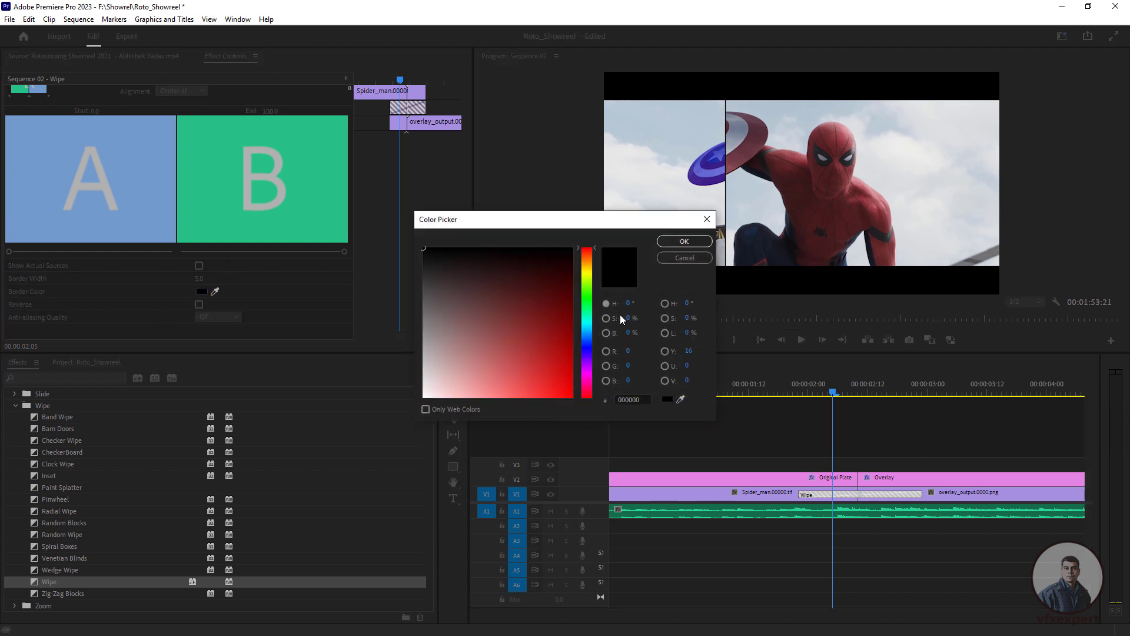
pyautogui.moveTo(444, 386); pyautogui.dragTo(410, 394)
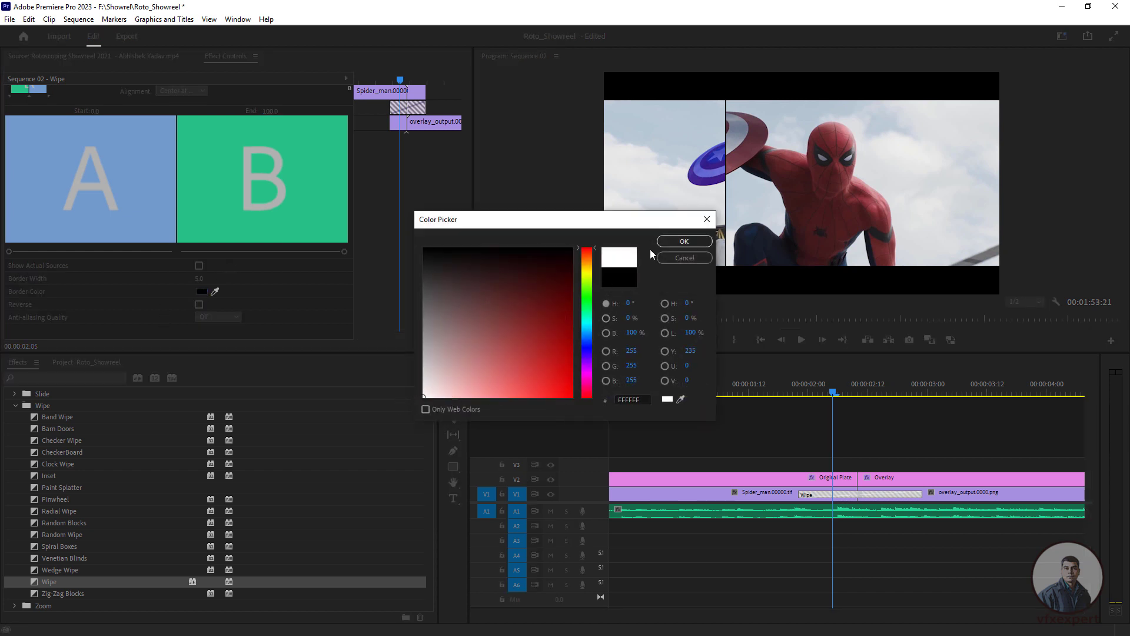
pyautogui.click(674, 243)
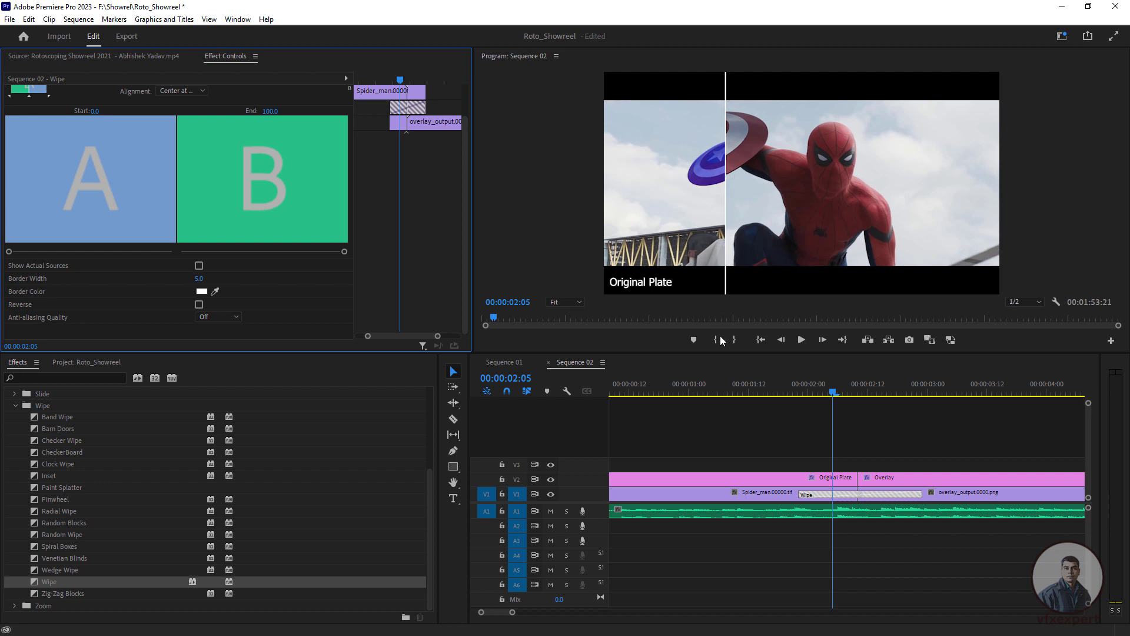
# Show the whole sequence in the timeline, then play and scrub it around the V1 wipe to examine how the bordered transition runs.
pyautogui.moveTo(839, 394); pyautogui.dragTo(754, 393)
pyautogui.click(804, 439)
pyautogui.press('\\')
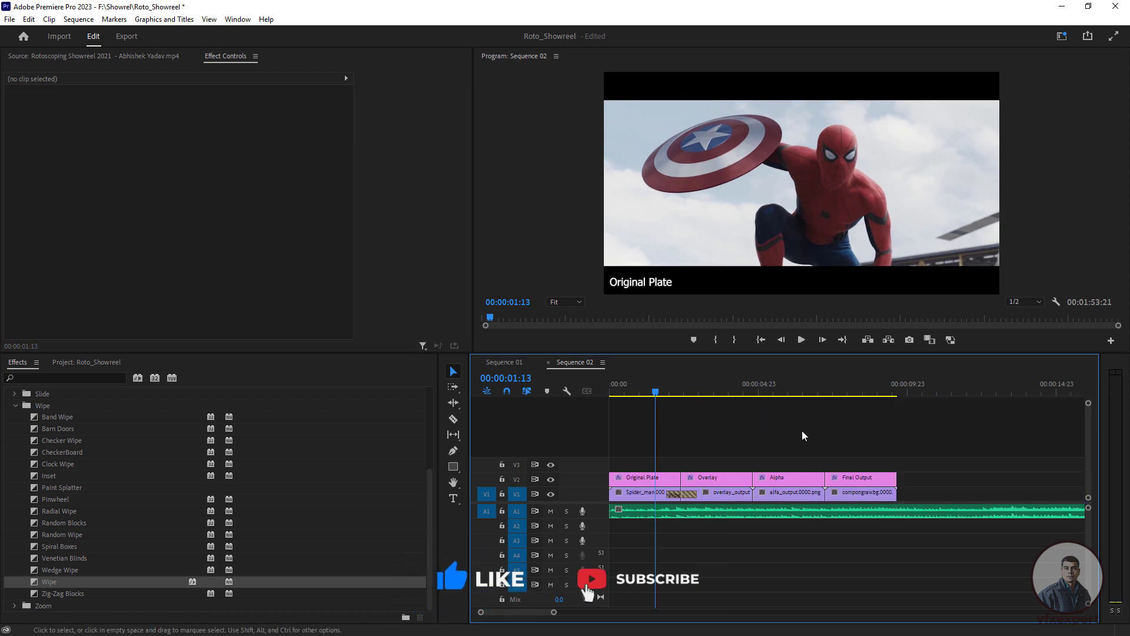
pyautogui.press('space')
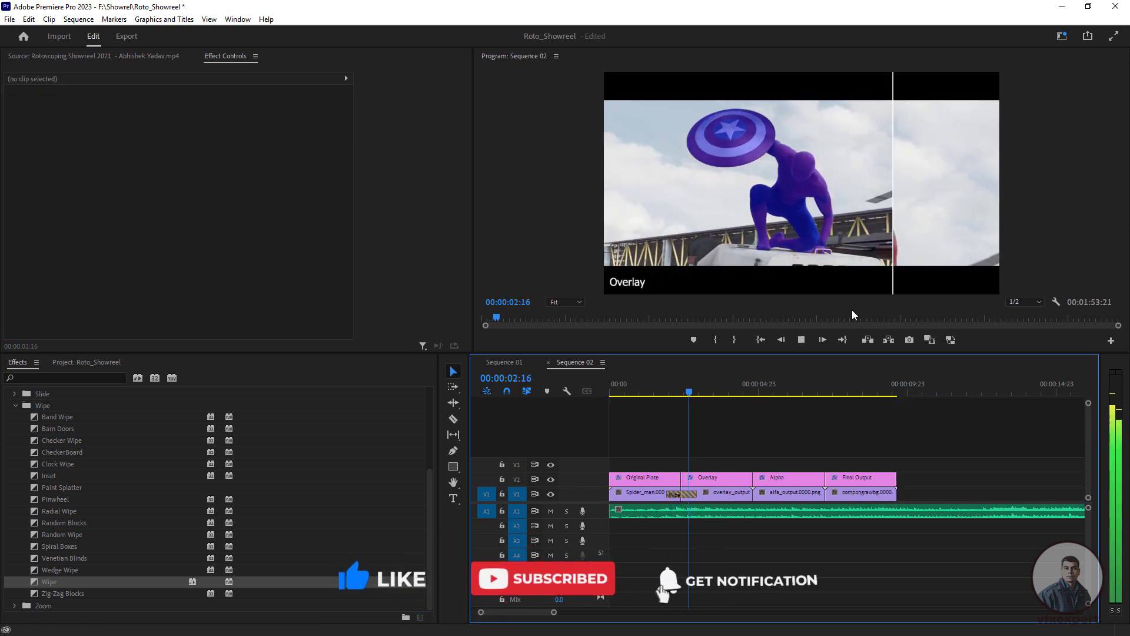
pyautogui.moveTo(700, 393); pyautogui.dragTo(587, 406)
pyautogui.press('space')
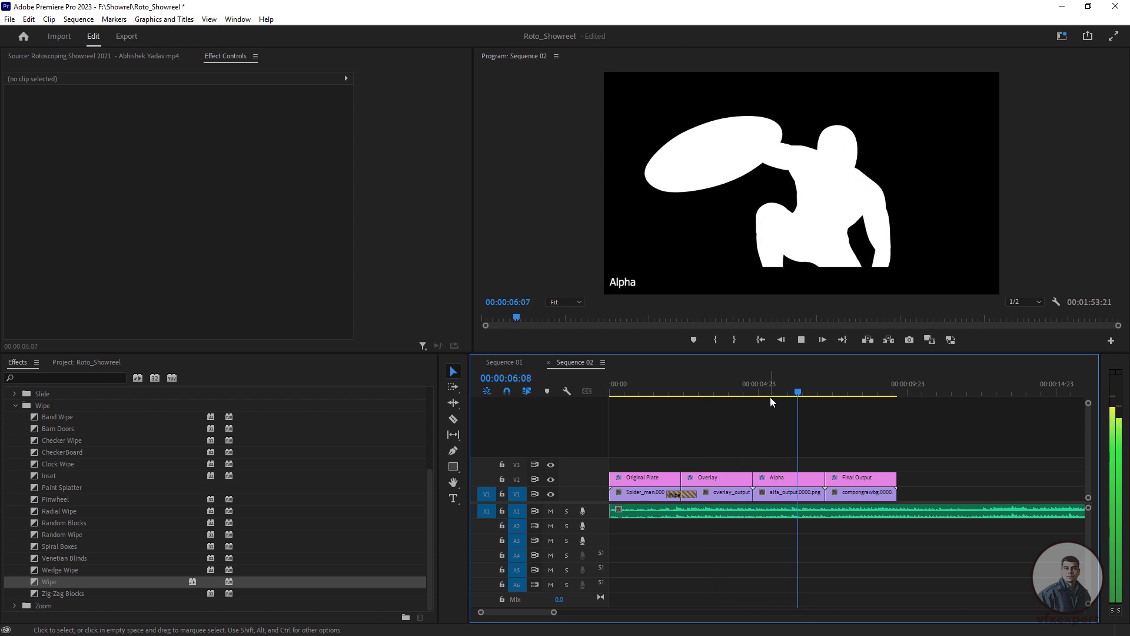
pyautogui.click(725, 383)
pyautogui.moveTo(726, 383); pyautogui.dragTo(610, 373)
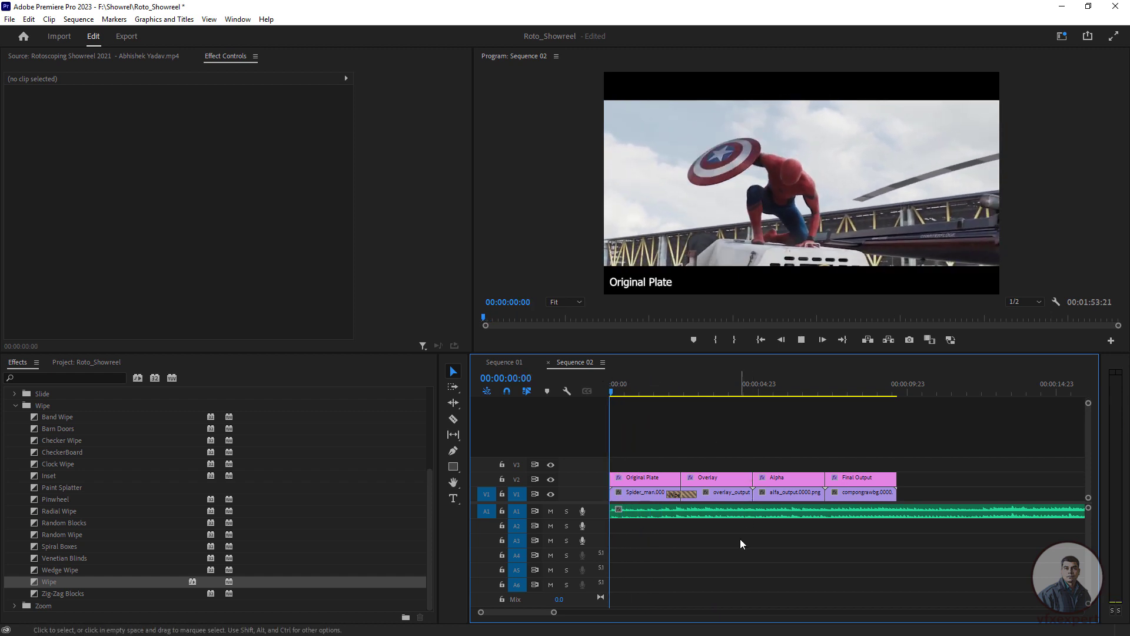
pyautogui.press('space')
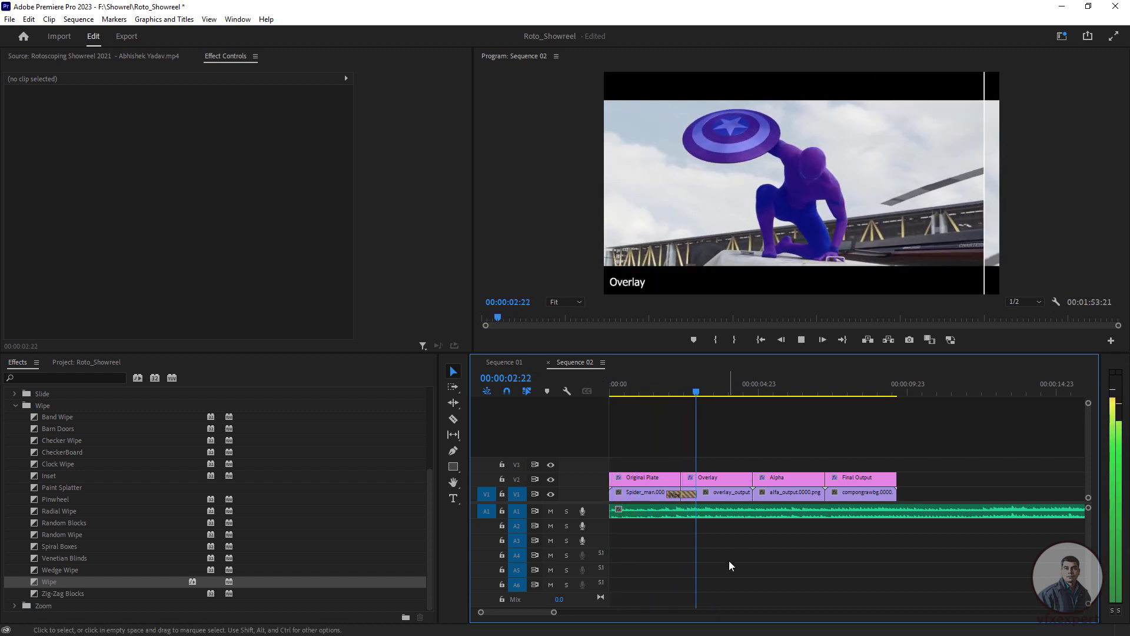
pyautogui.press('space')
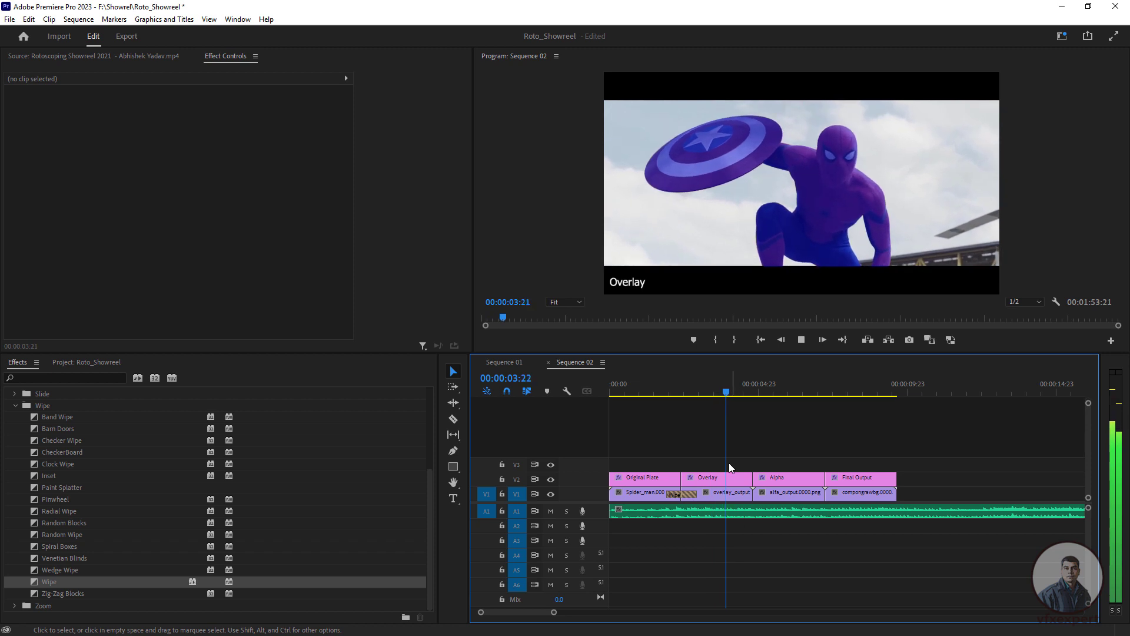
pyautogui.click(667, 386)
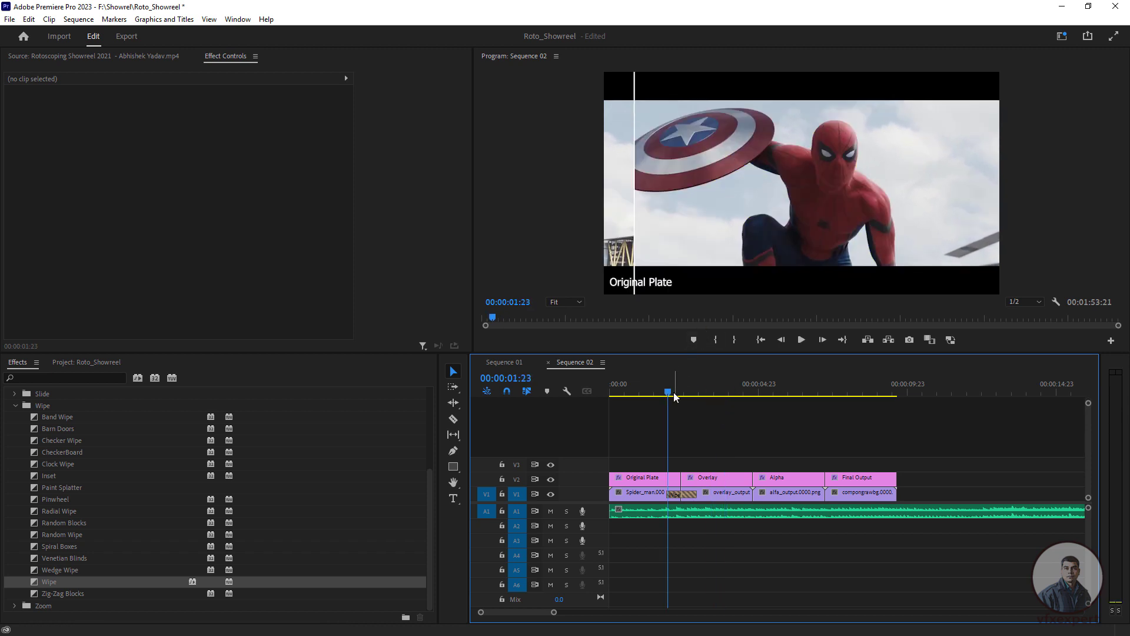
pyautogui.moveTo(675, 398); pyautogui.dragTo(660, 394)
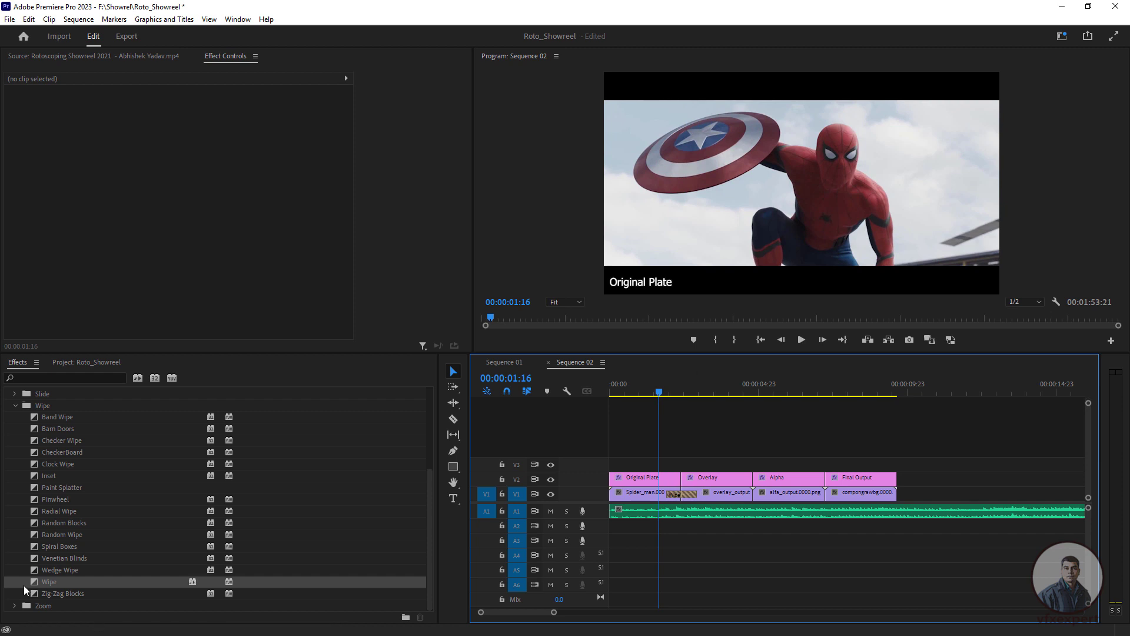
# Apply the Wipe transition between the Original Plate and Overlay titles on V2, with a 5.0 border width and white border colour.
pyautogui.moveTo(43, 581); pyautogui.dragTo(690, 532)
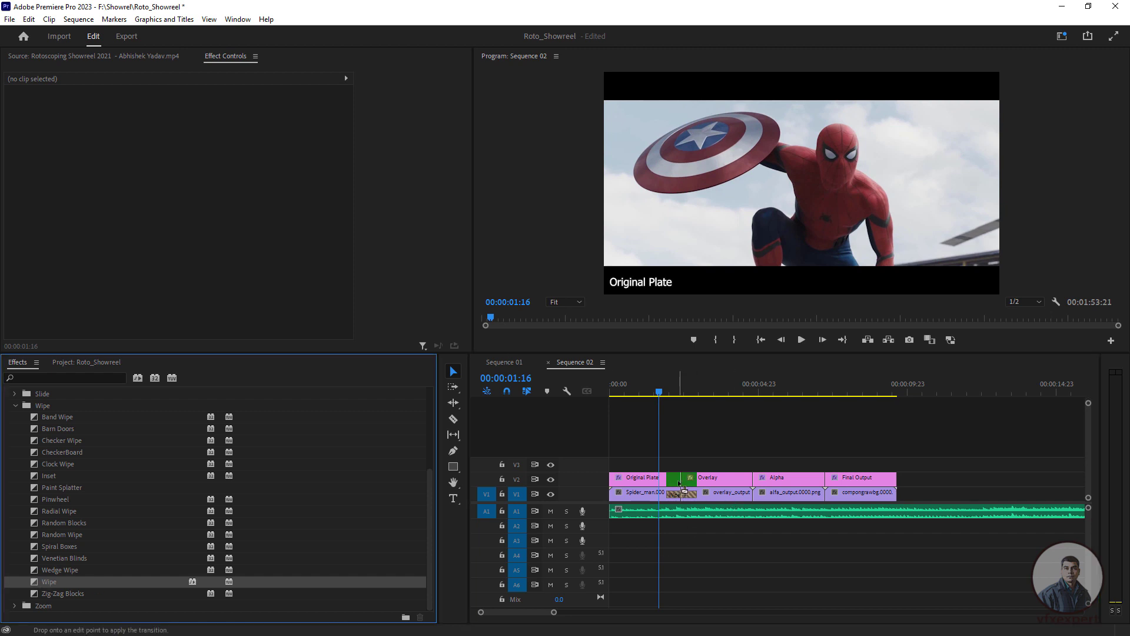
pyautogui.moveTo(678, 486); pyautogui.dragTo(680, 480)
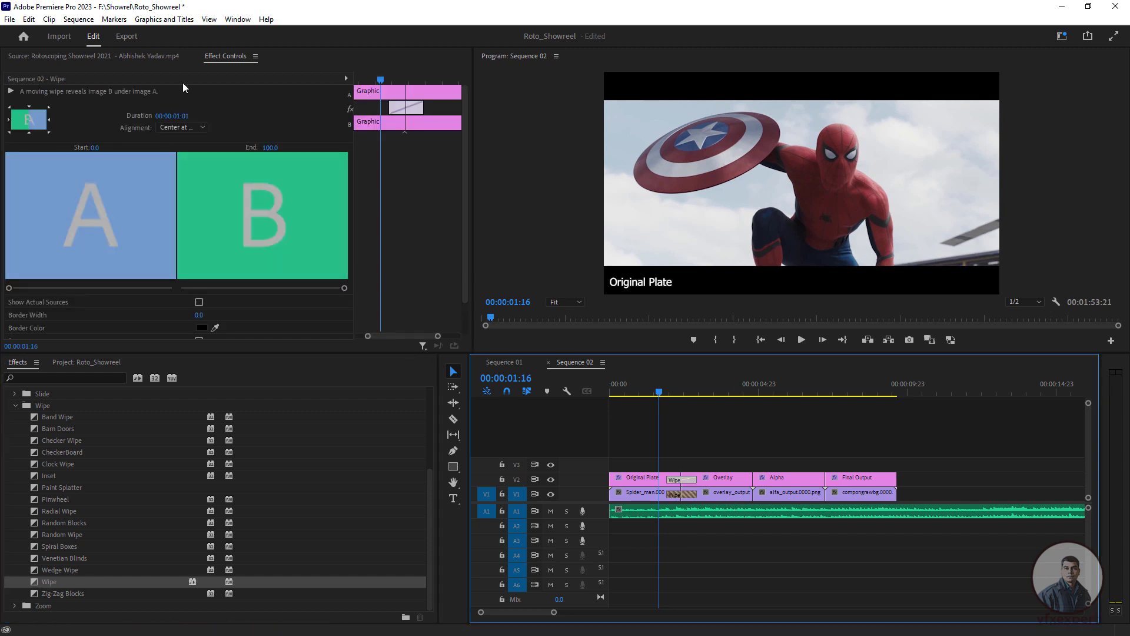
pyautogui.scroll(-1, 189, 271)
pyautogui.click(203, 279)
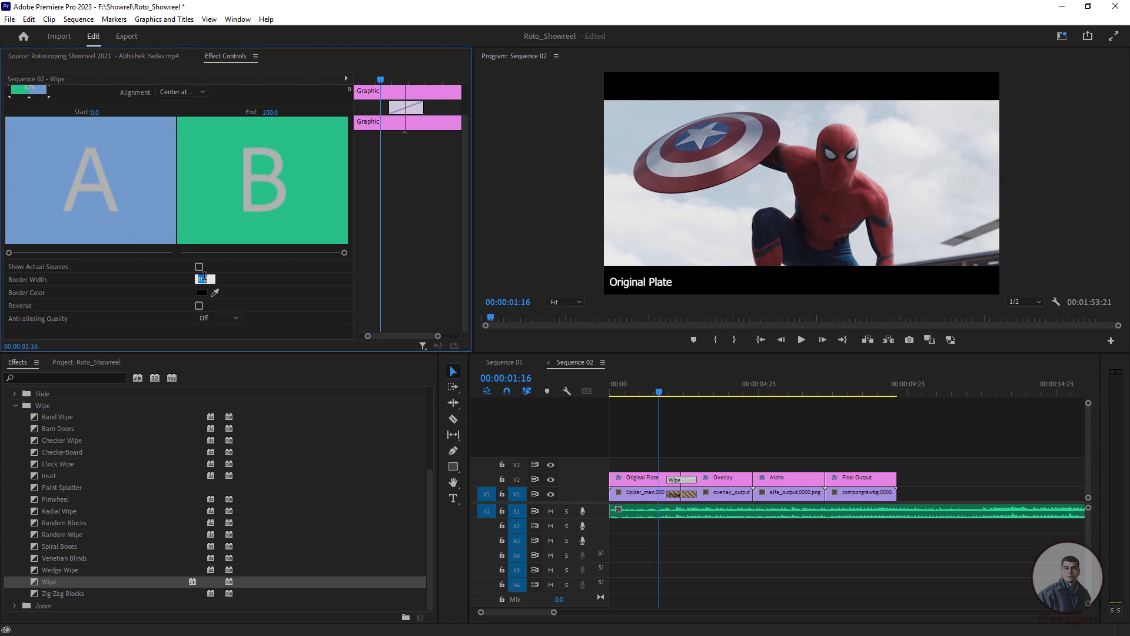
pyautogui.write('5')
pyautogui.press('Return')
pyautogui.click(202, 293)
pyautogui.click(685, 241)
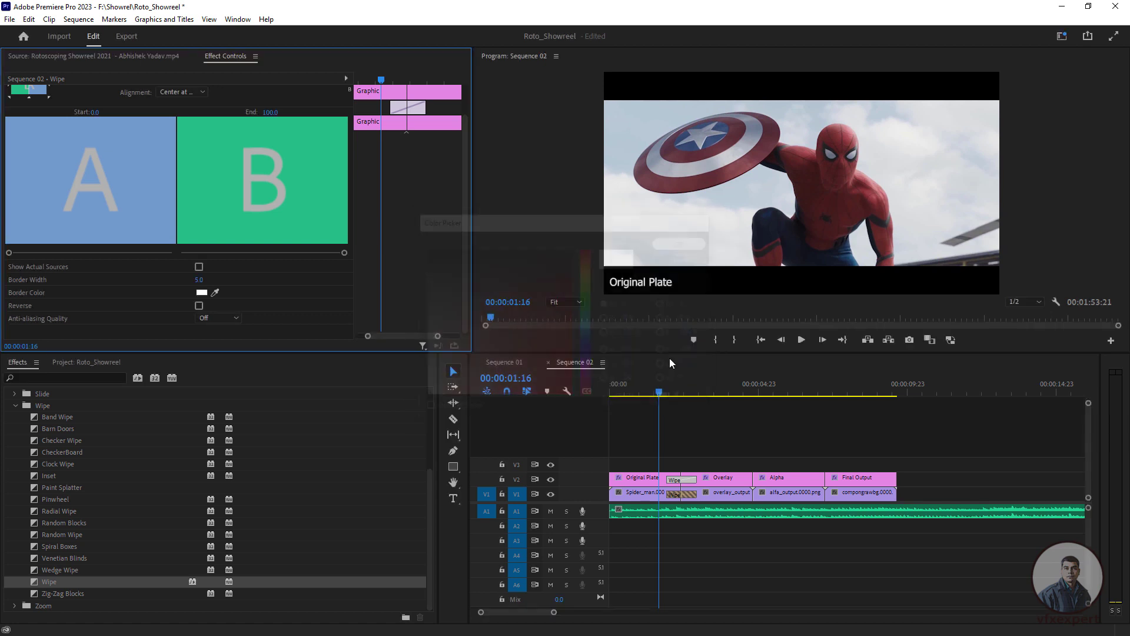
# Play the sequence from the start and replay the Original Plate to Overlay change to check the title and clip wipes together.
pyautogui.click(690, 434)
pyautogui.press('Home')
pyautogui.press('space')
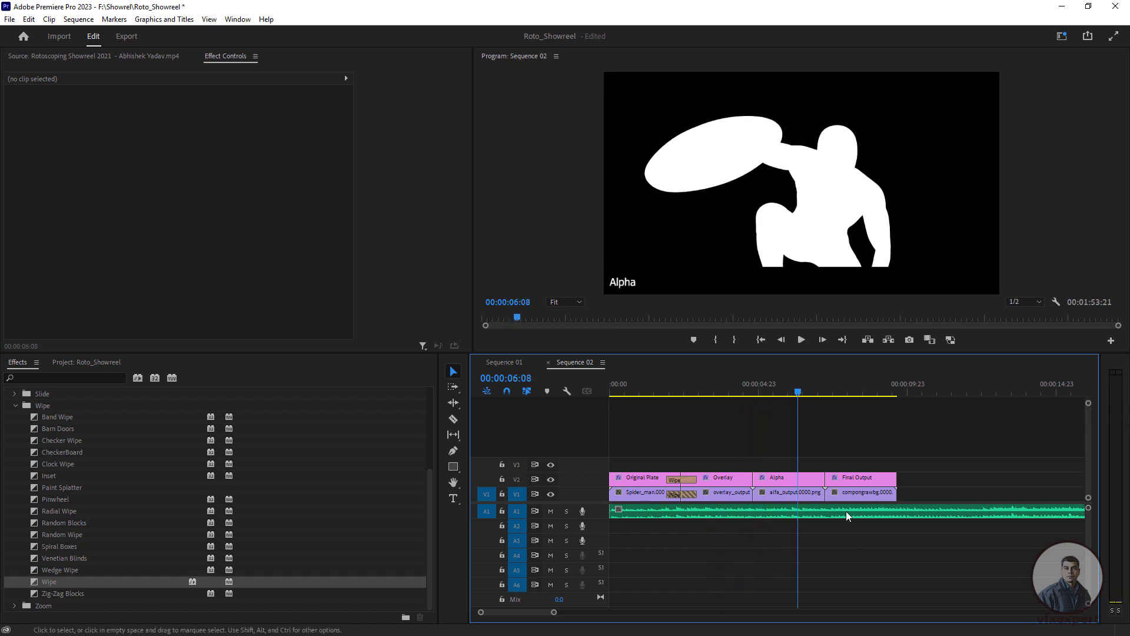
pyautogui.moveTo(789, 392); pyautogui.dragTo(657, 390)
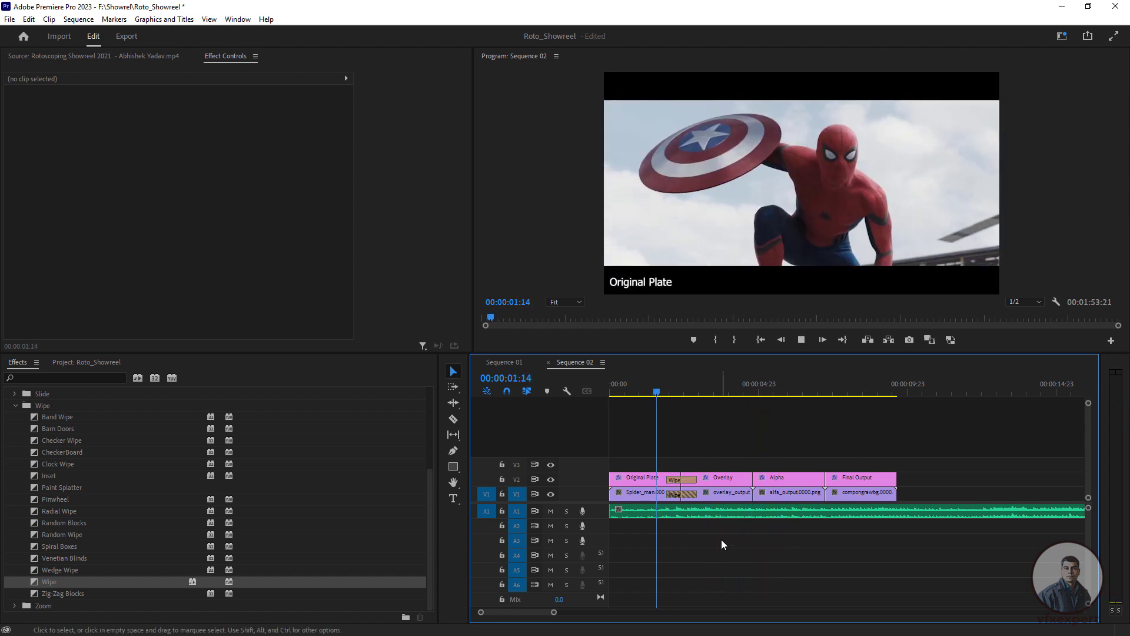
pyautogui.press('space')
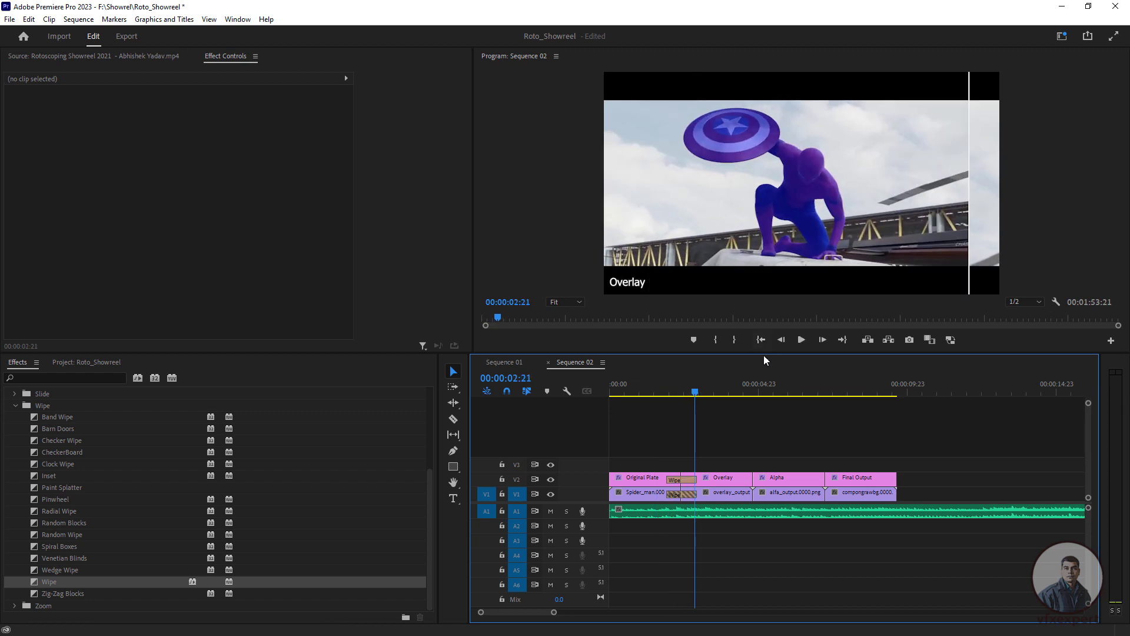
pyautogui.moveTo(695, 393); pyautogui.dragTo(667, 398)
# Set the duration of both Wipe transitions, on V1 and V2, to 00:00:00:20.
pyautogui.click(691, 494)
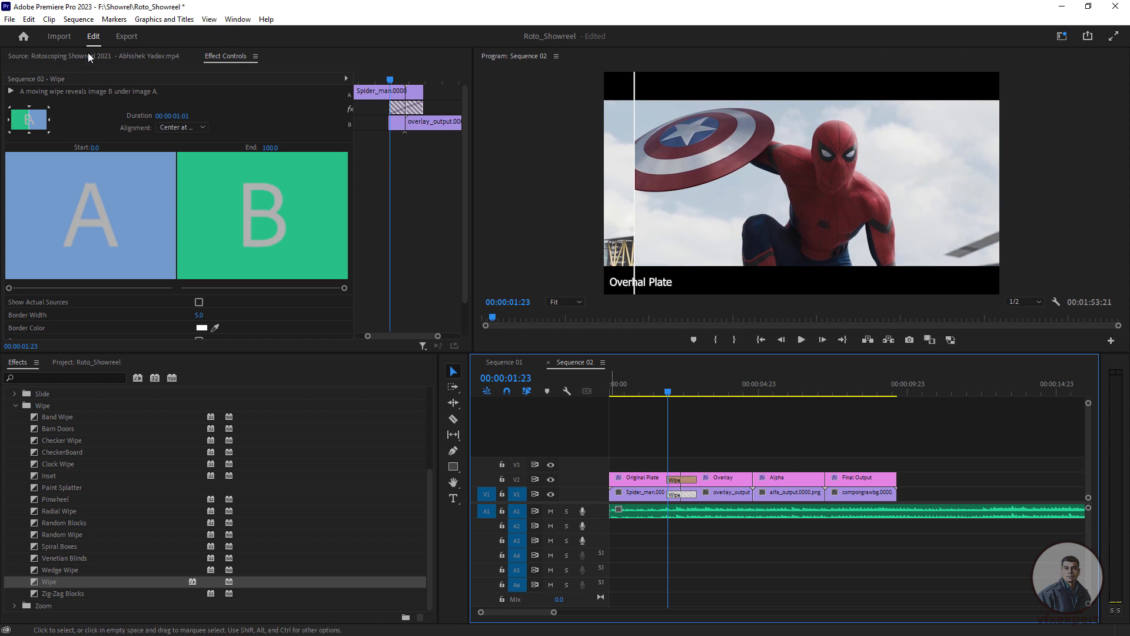
pyautogui.click(186, 116)
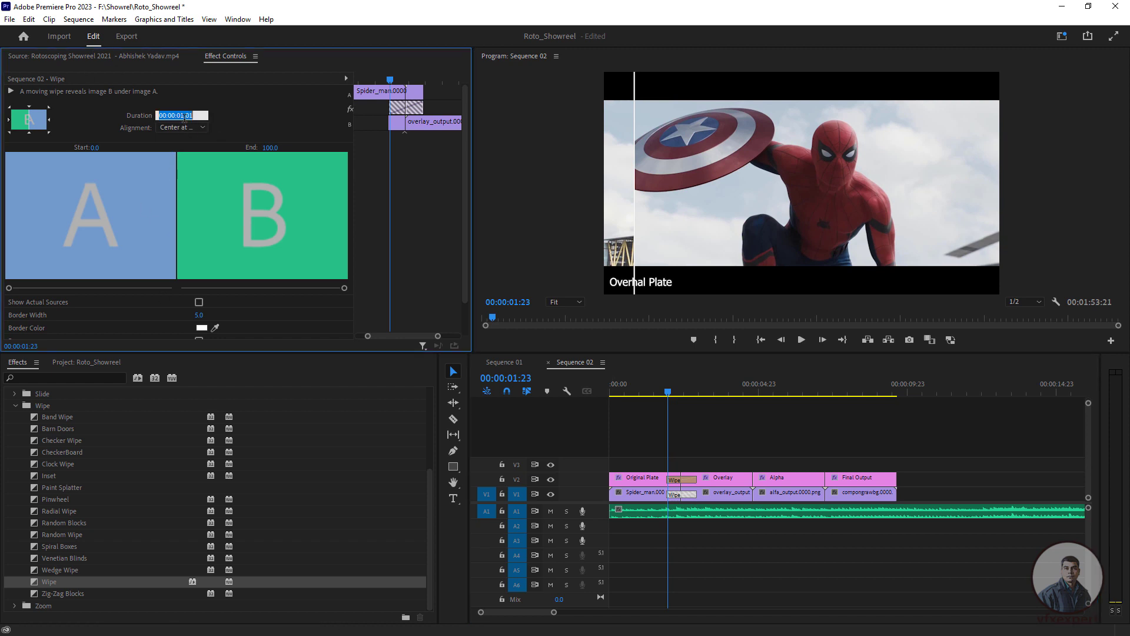
pyautogui.write('20')
pyautogui.press('Return')
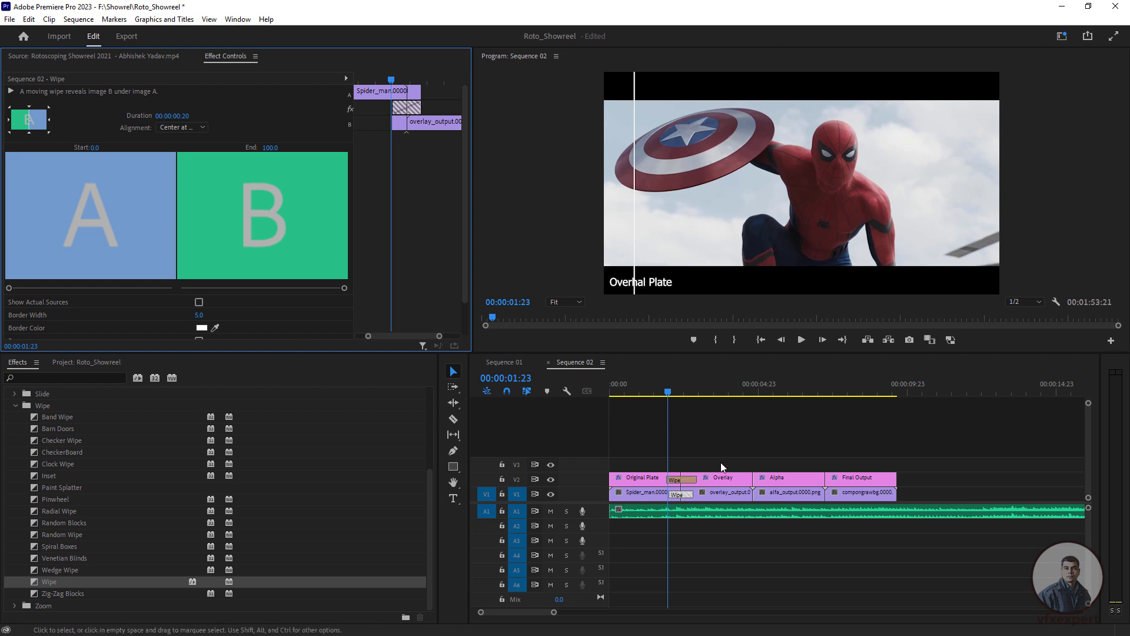
pyautogui.click(689, 479)
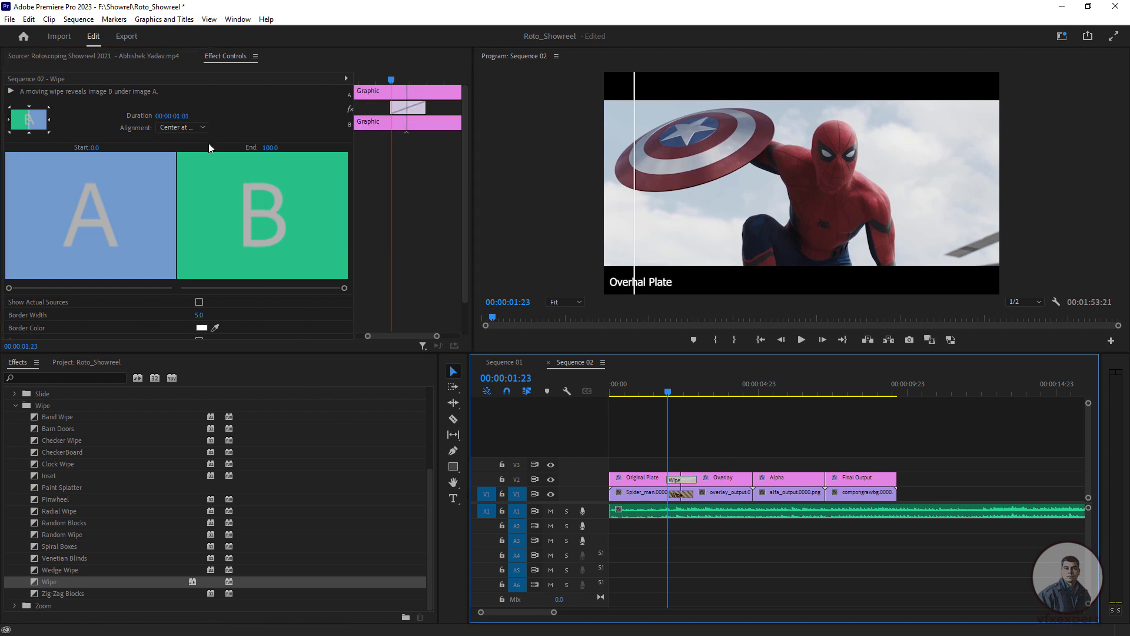
pyautogui.click(180, 116)
pyautogui.write('20')
pyautogui.press('Return')
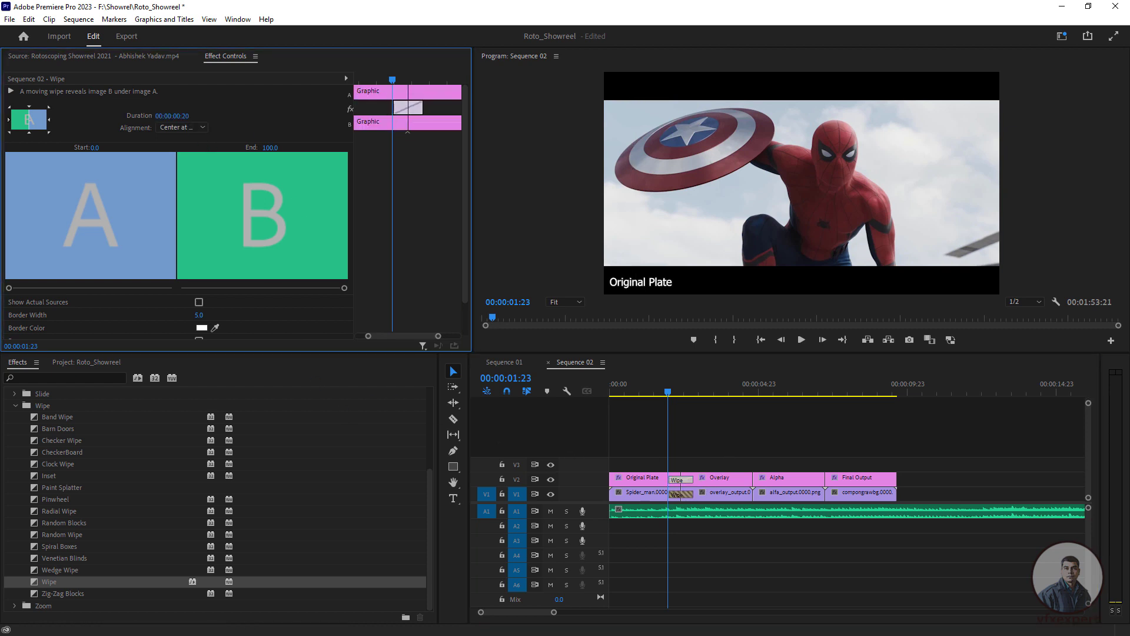
# Play the sequence from near its beginning through the Alpha stage to review the speed of the 20-frame wipes.
pyautogui.click(687, 410)
pyautogui.click(612, 403)
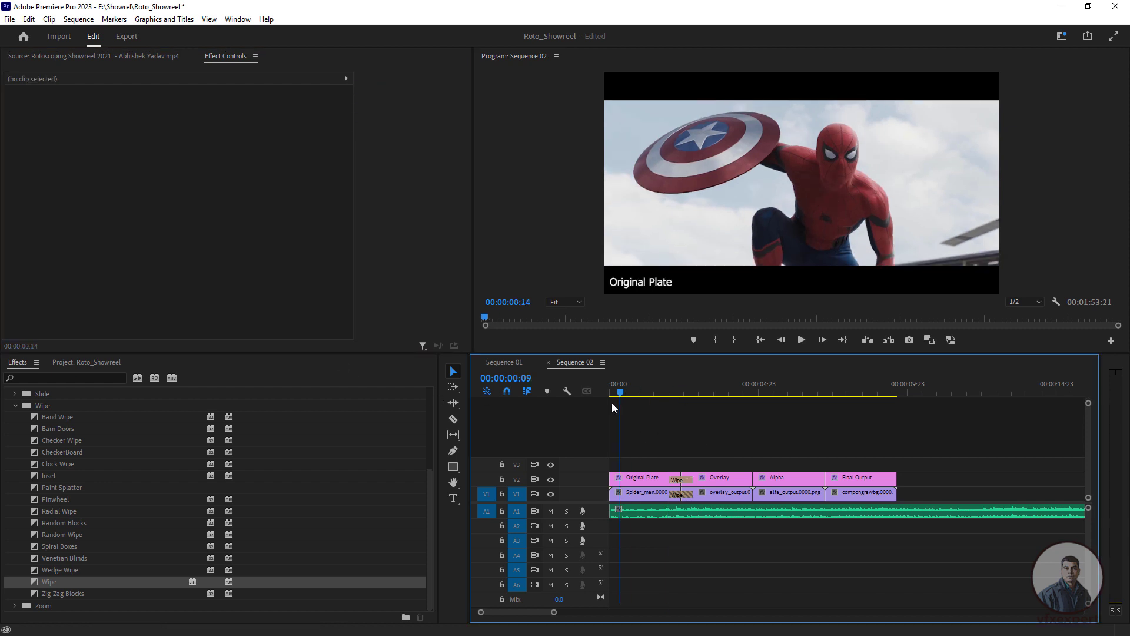
pyautogui.press('space')
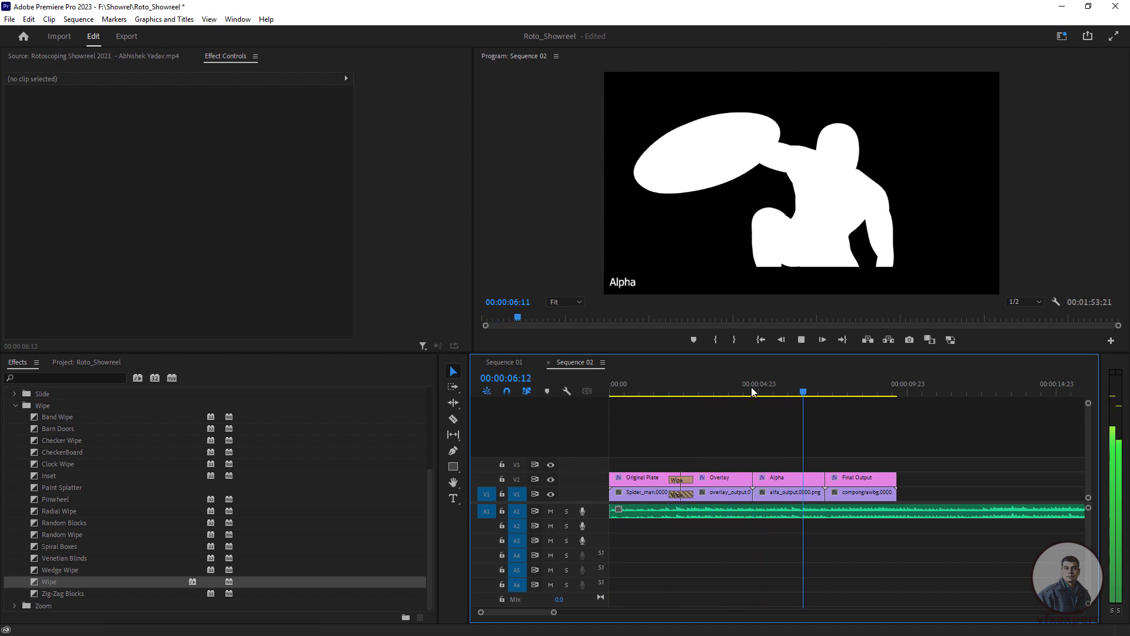
pyautogui.moveTo(675, 402); pyautogui.dragTo(682, 405)
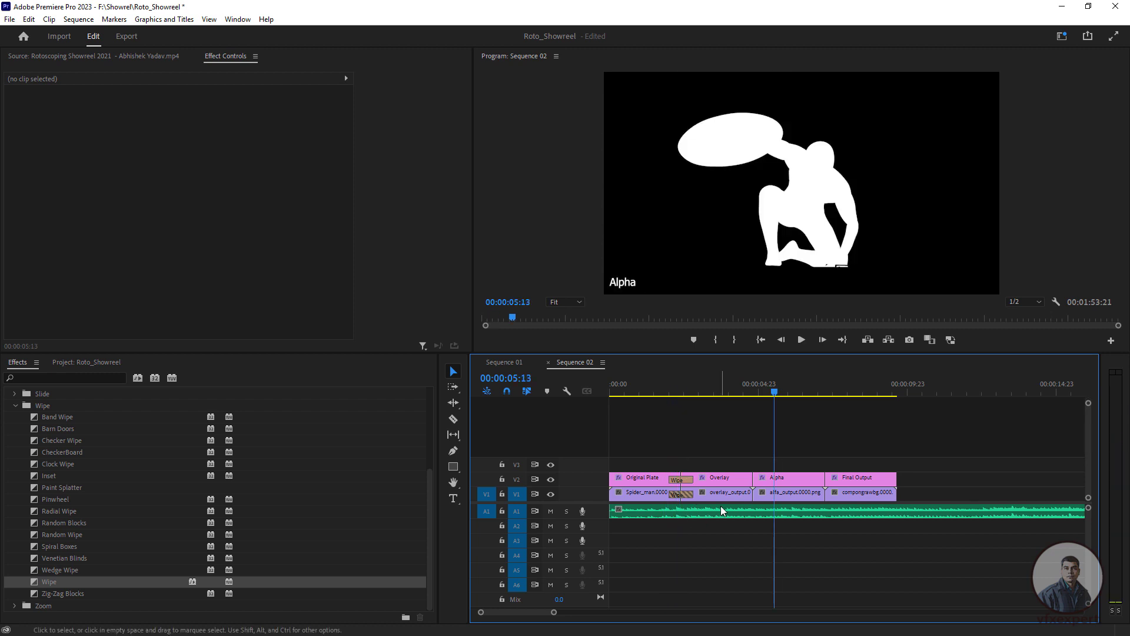
# Apply the default Wipe transition to the Overlay-to-Alpha and Alpha-to-Final Output cuts between the Spider-Man clips on V1, accepting repeated frames.
pyautogui.click(685, 495)
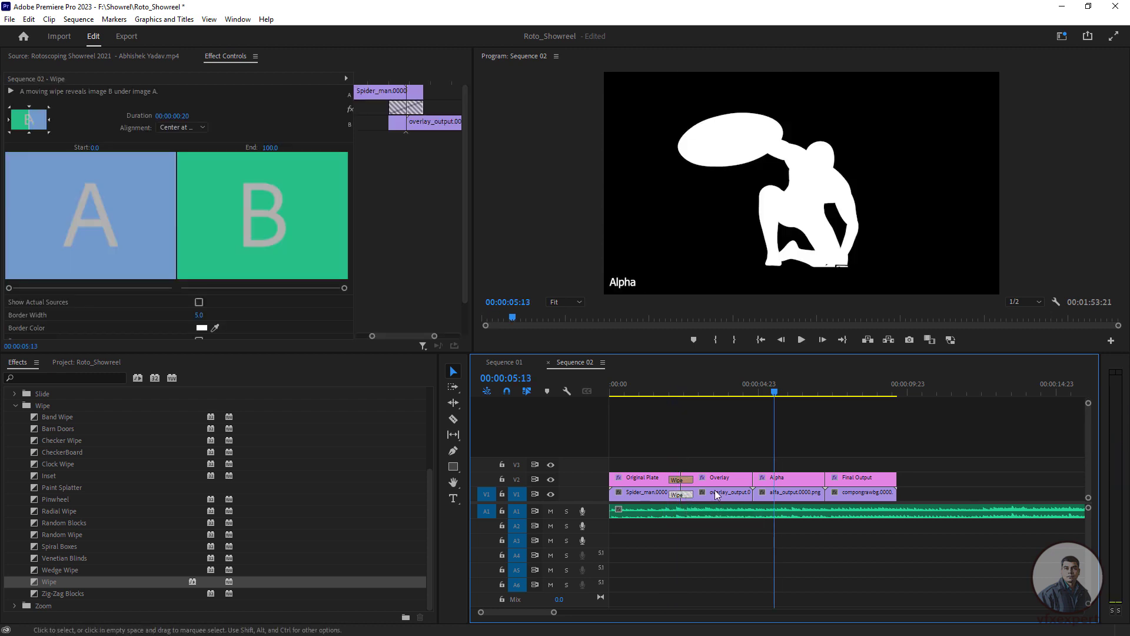
pyautogui.moveTo(775, 393); pyautogui.dragTo(753, 400)
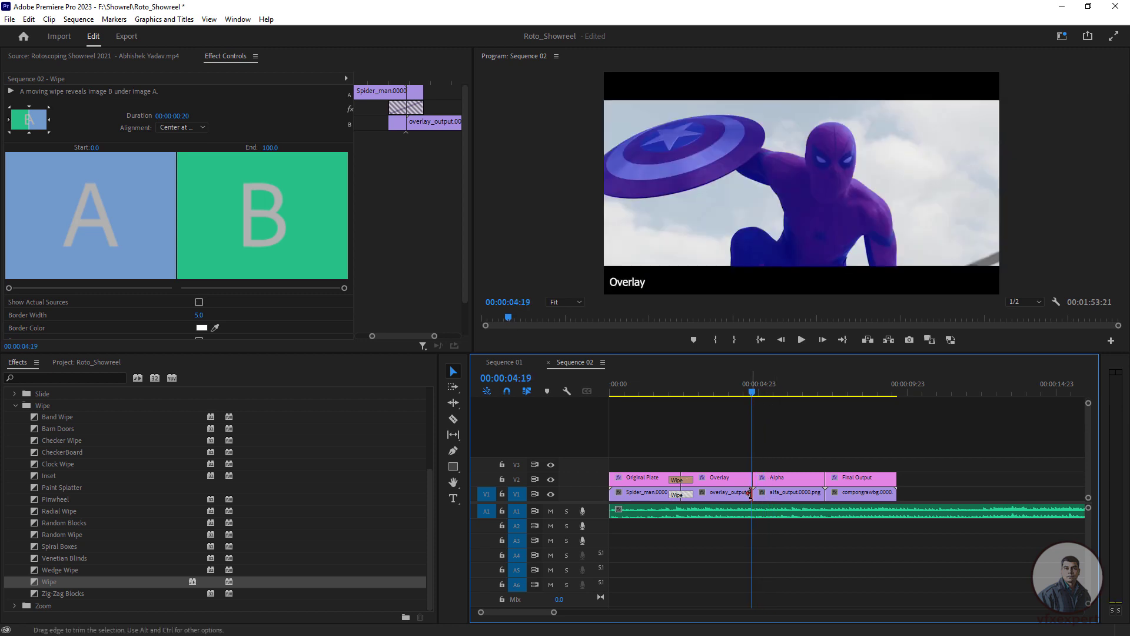
pyautogui.click(750, 493)
pyautogui.hotkey('ctrl', 'd')
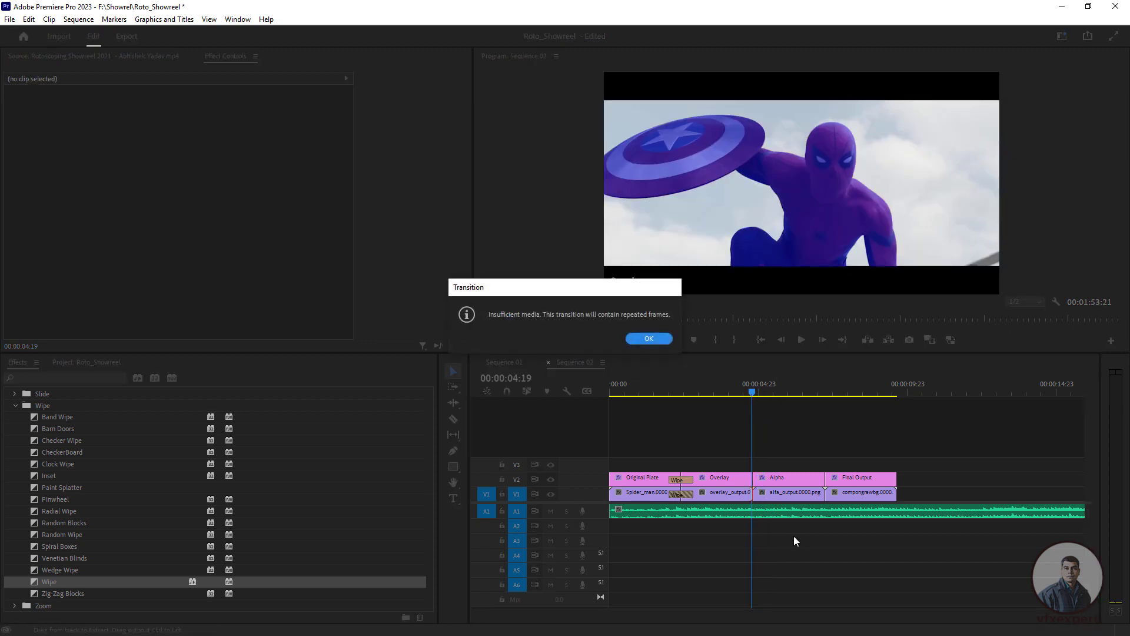
pyautogui.click(651, 338)
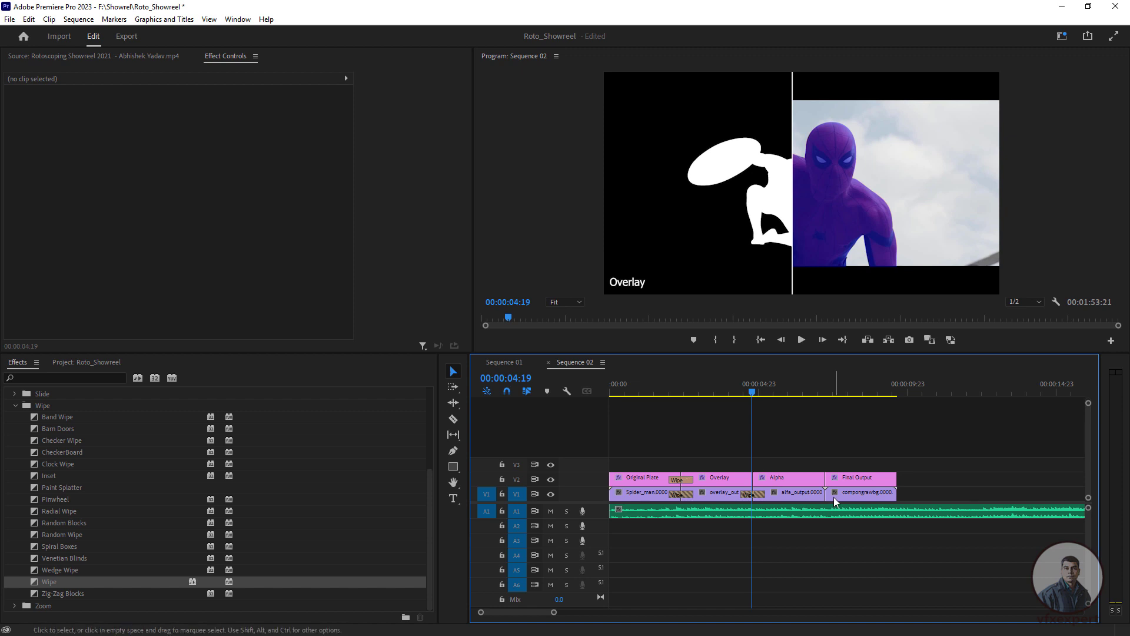
pyautogui.hotkey('ctrl', 'd')
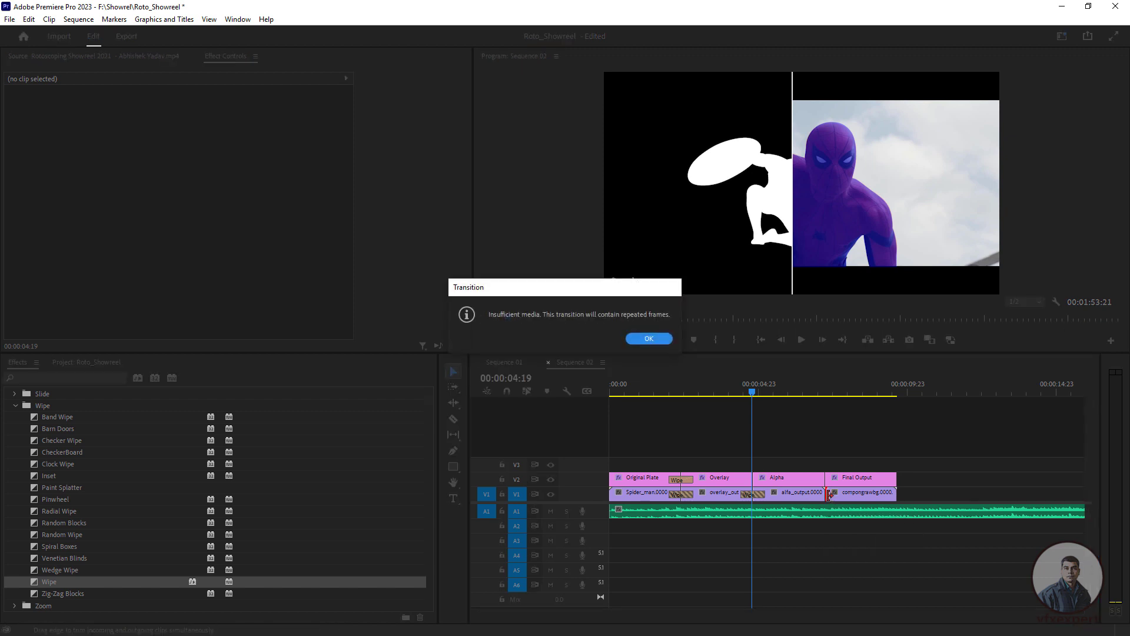
pyautogui.click(649, 338)
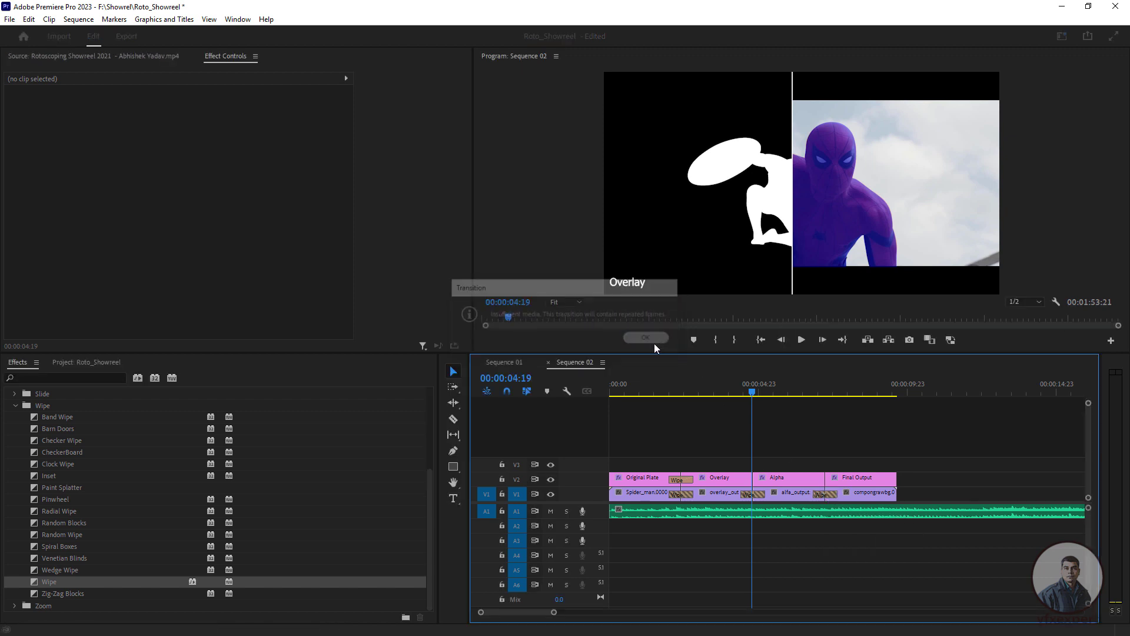
# Apply the default Wipe transition between the Overlay and Alpha titles and between the Alpha and Final Output titles on V2.
pyautogui.click(685, 480)
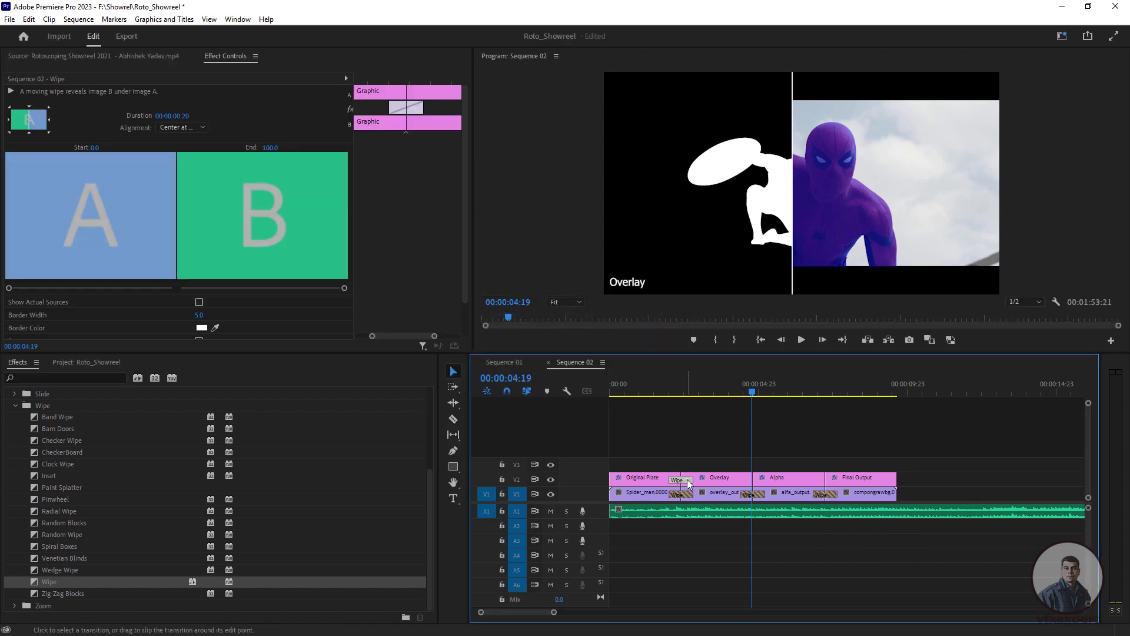
pyautogui.click(749, 477)
pyautogui.hotkey('ctrl', 'd')
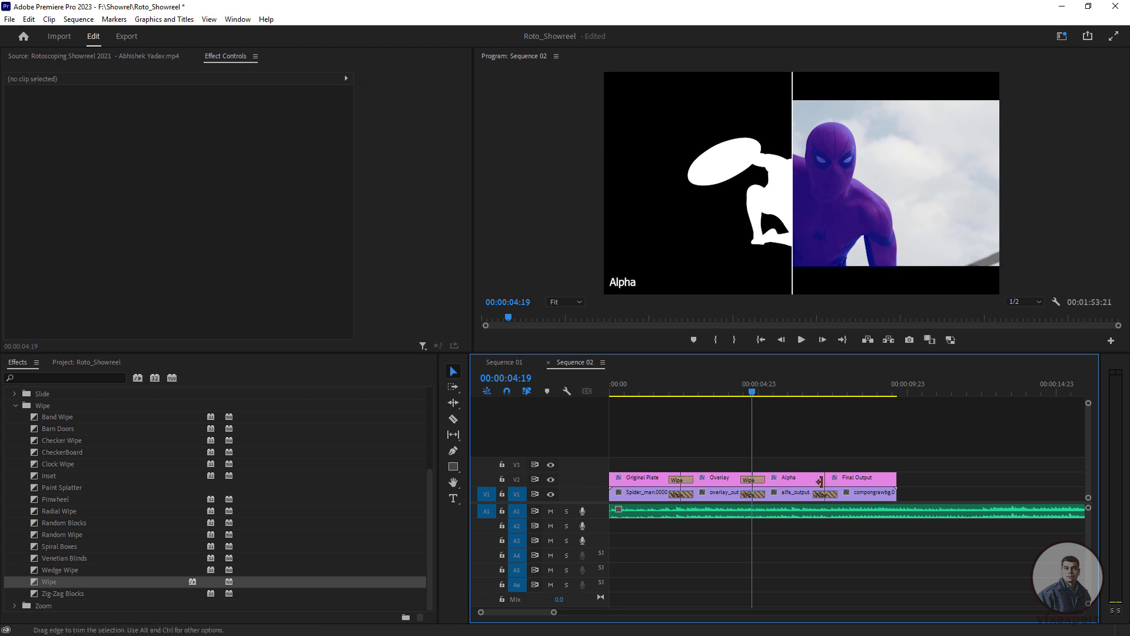
pyautogui.hotkey('ctrl', 'd')
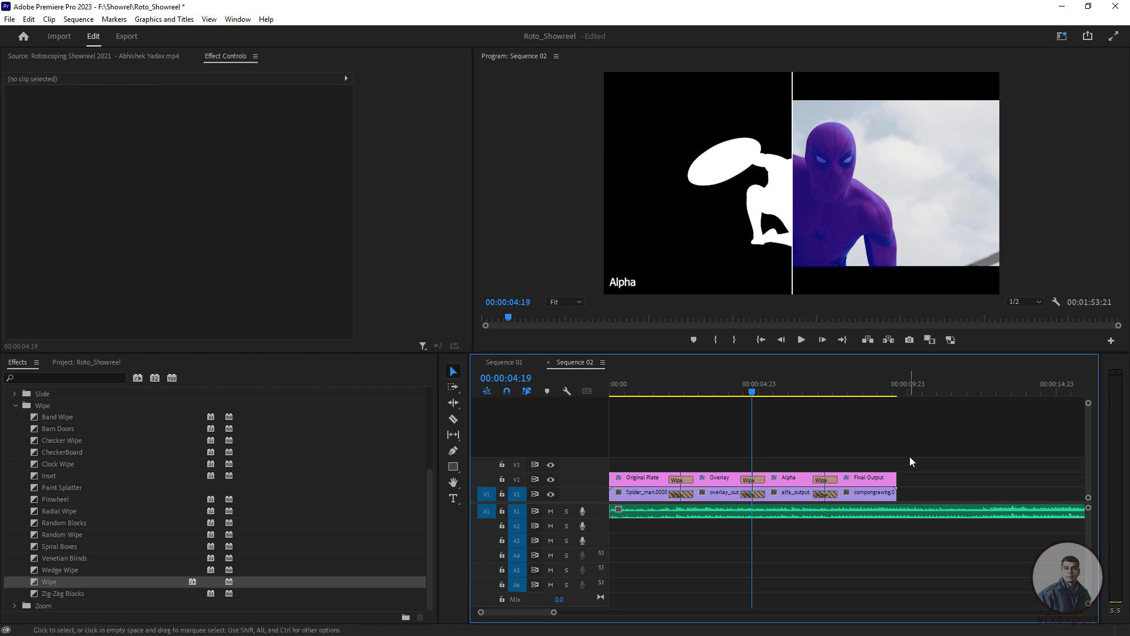
# Play the Spider-Man breakdown from the start and scrub back through it to check all the wipes.
pyautogui.press('Home')
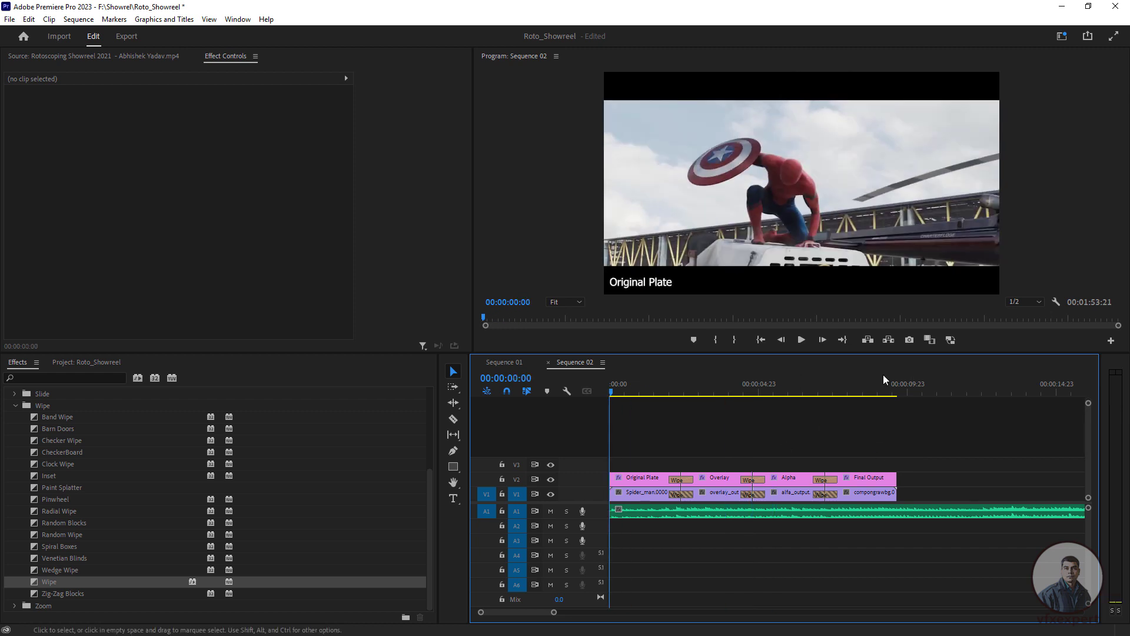
pyautogui.click(801, 340)
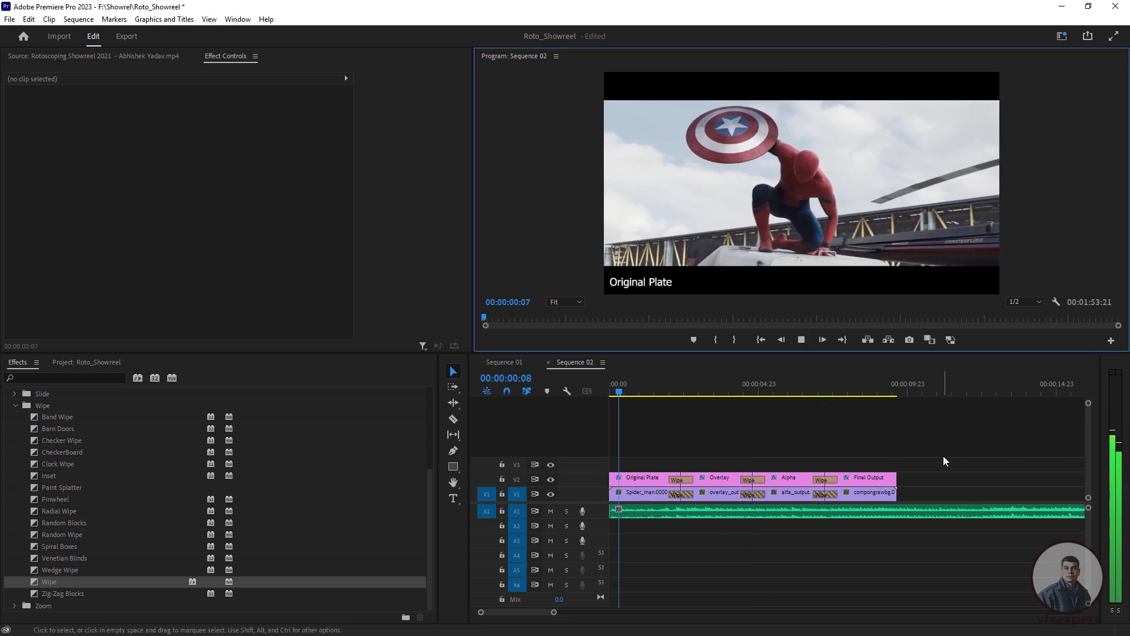
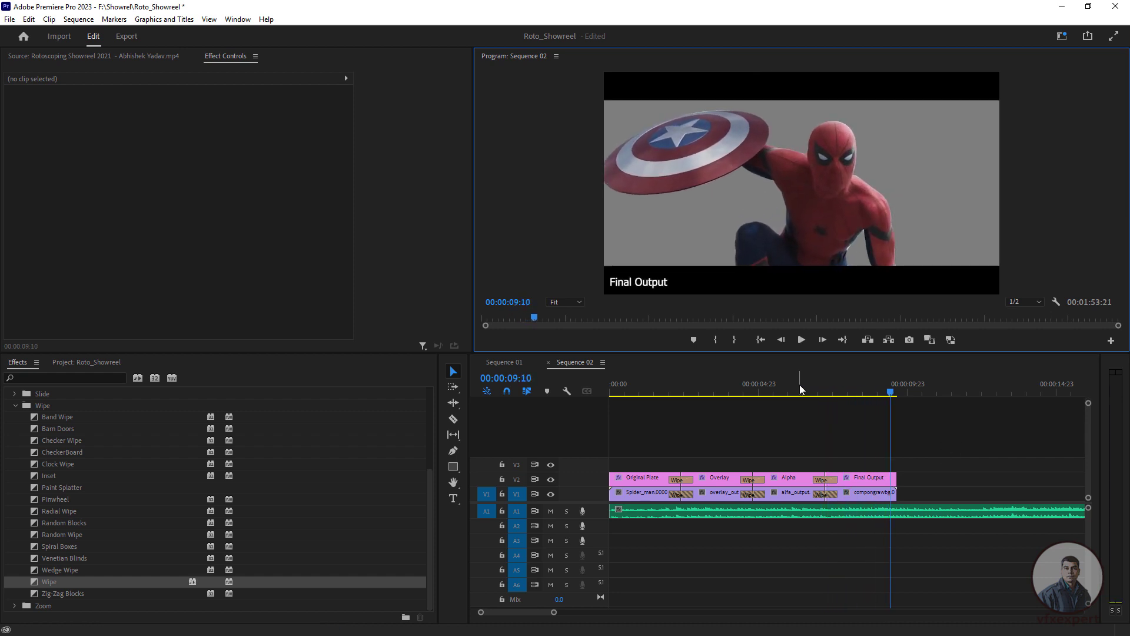
pyautogui.click(631, 392)
pyautogui.moveTo(633, 391); pyautogui.dragTo(836, 447)
# Open the Shot 02 bin and move all Spider-Man clips and titles to start about 10.5 seconds into the sequence.
pyautogui.press('-')
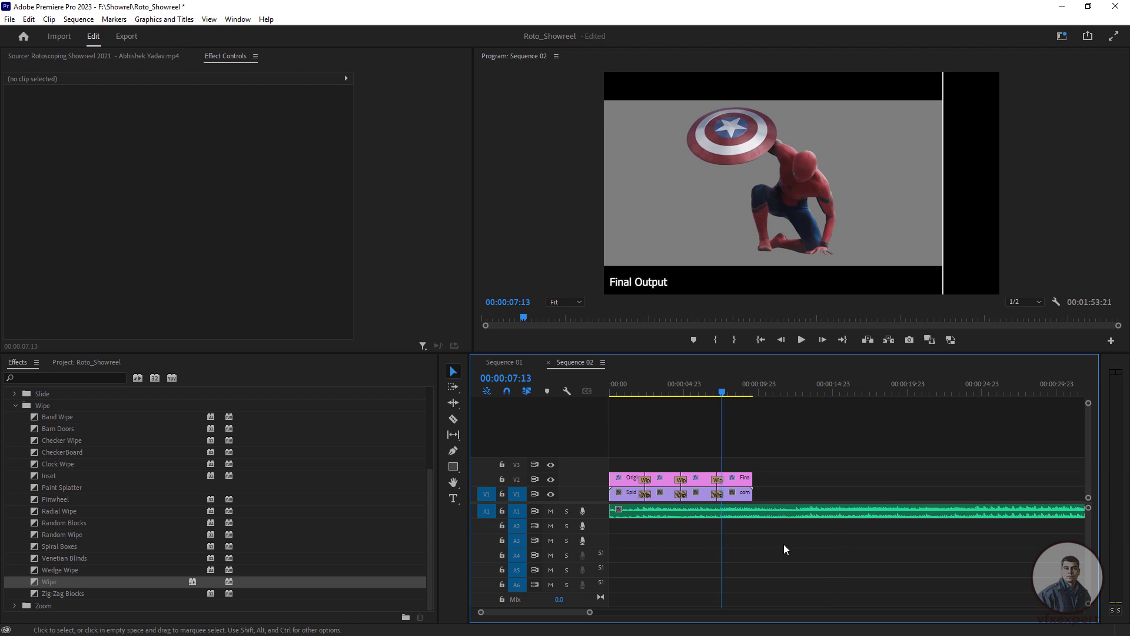
pyautogui.click(94, 362)
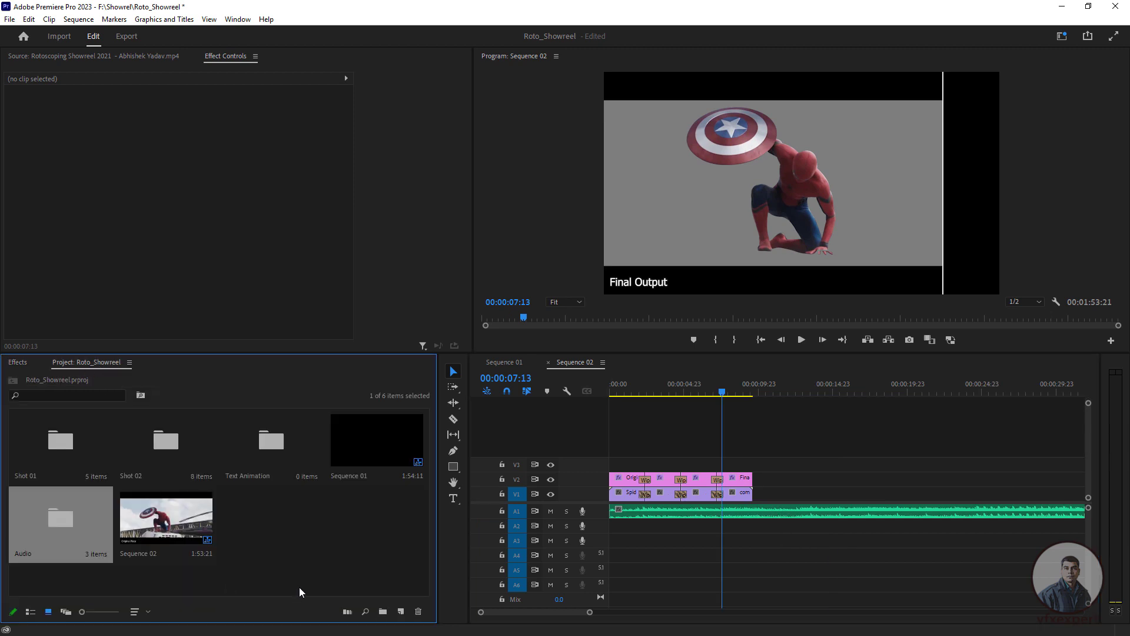
pyautogui.doubleClick(181, 452)
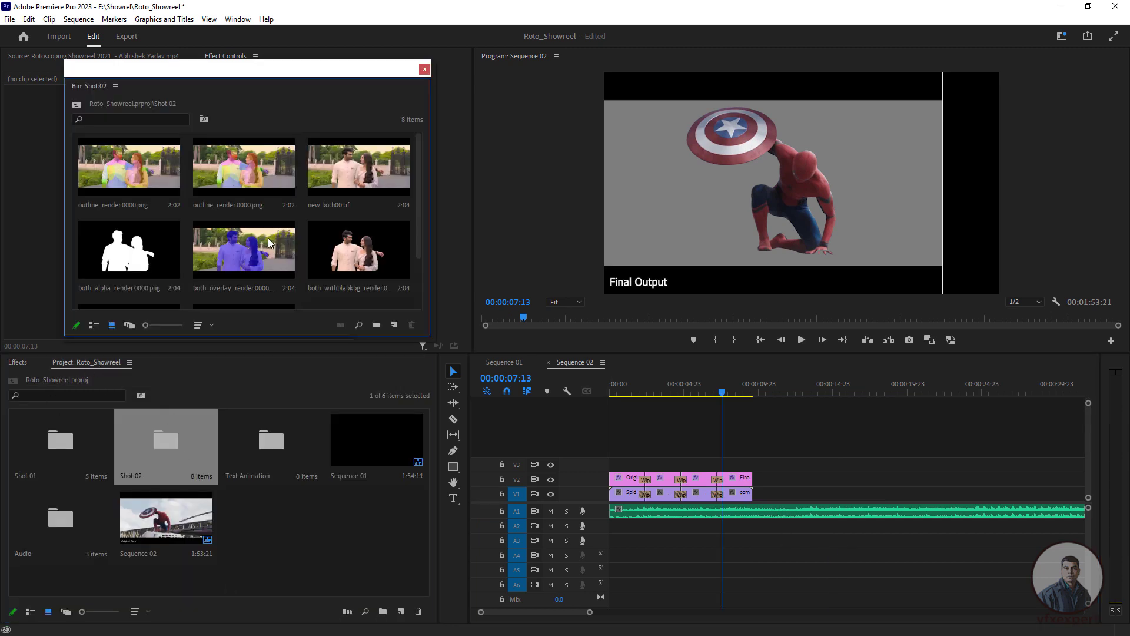
pyautogui.moveTo(805, 455); pyautogui.dragTo(612, 498)
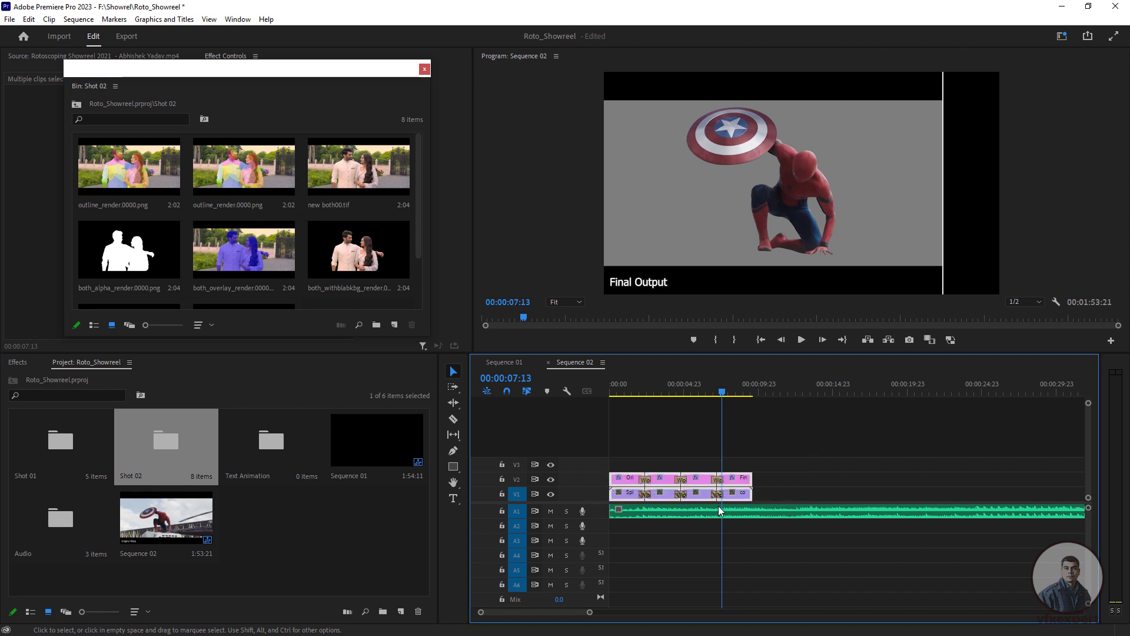
pyautogui.moveTo(742, 497); pyautogui.dragTo(900, 501)
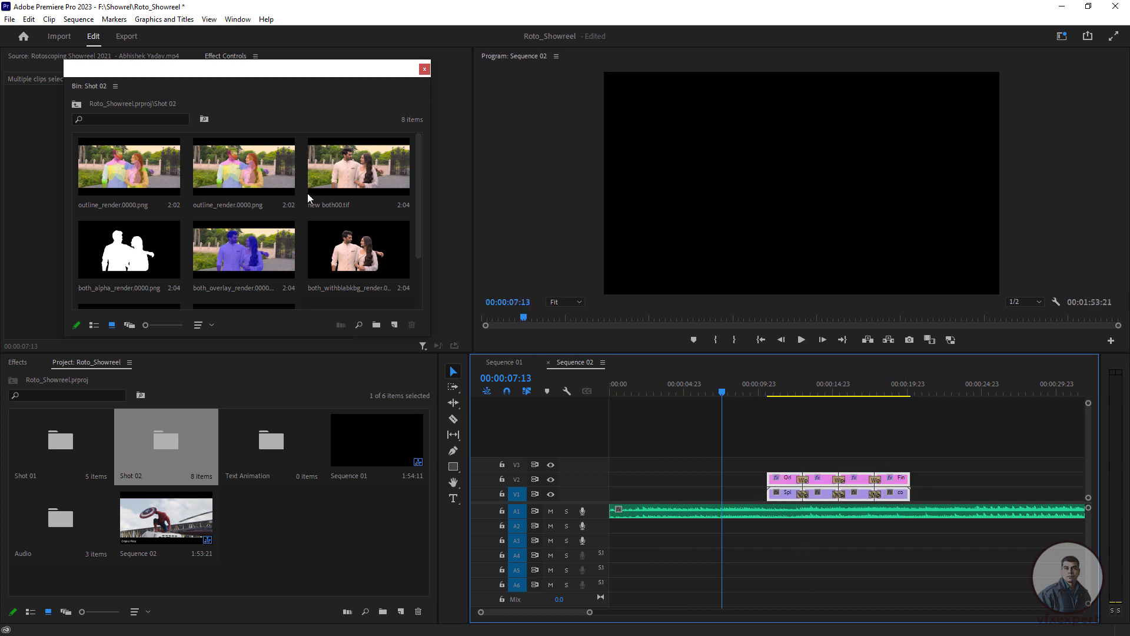
# Place new both00.tif at the start of V1, followed directly by the both_overlay_render.0000.png clip.
pyautogui.moveTo(708, 395); pyautogui.dragTo(597, 412)
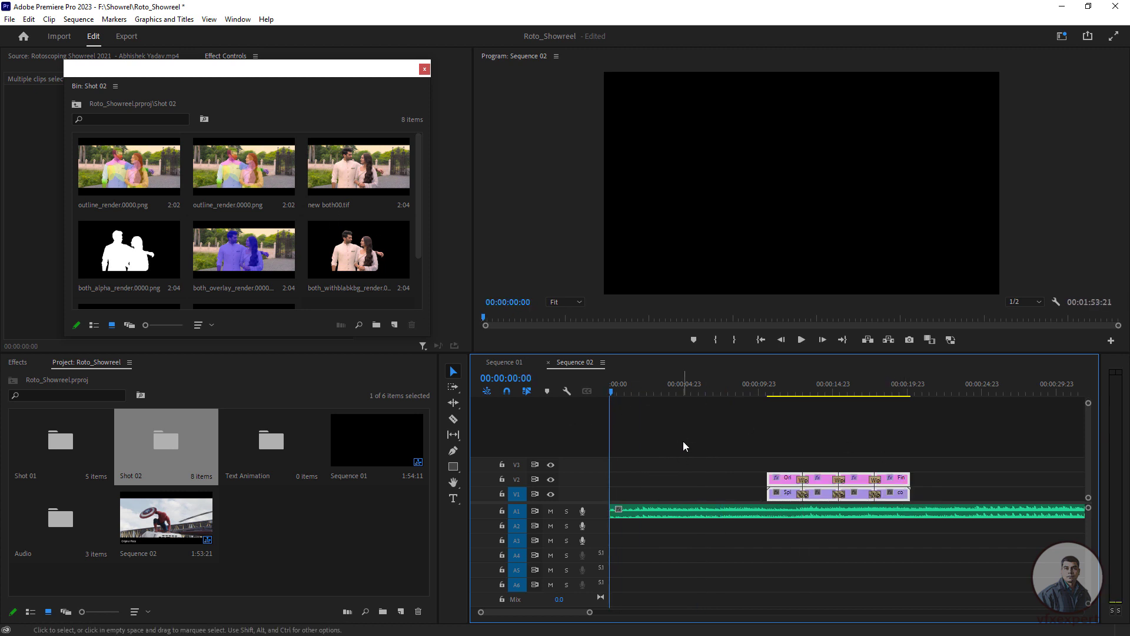
pyautogui.click(784, 396)
pyautogui.moveTo(784, 399); pyautogui.dragTo(563, 408)
pyautogui.click(681, 464)
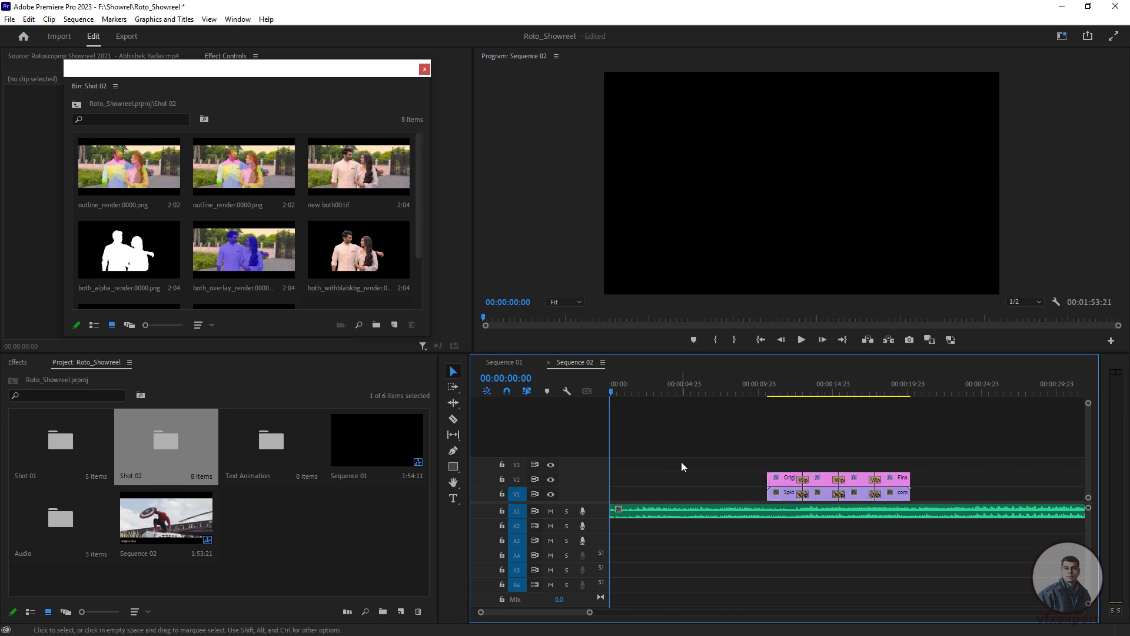
pyautogui.click(376, 173)
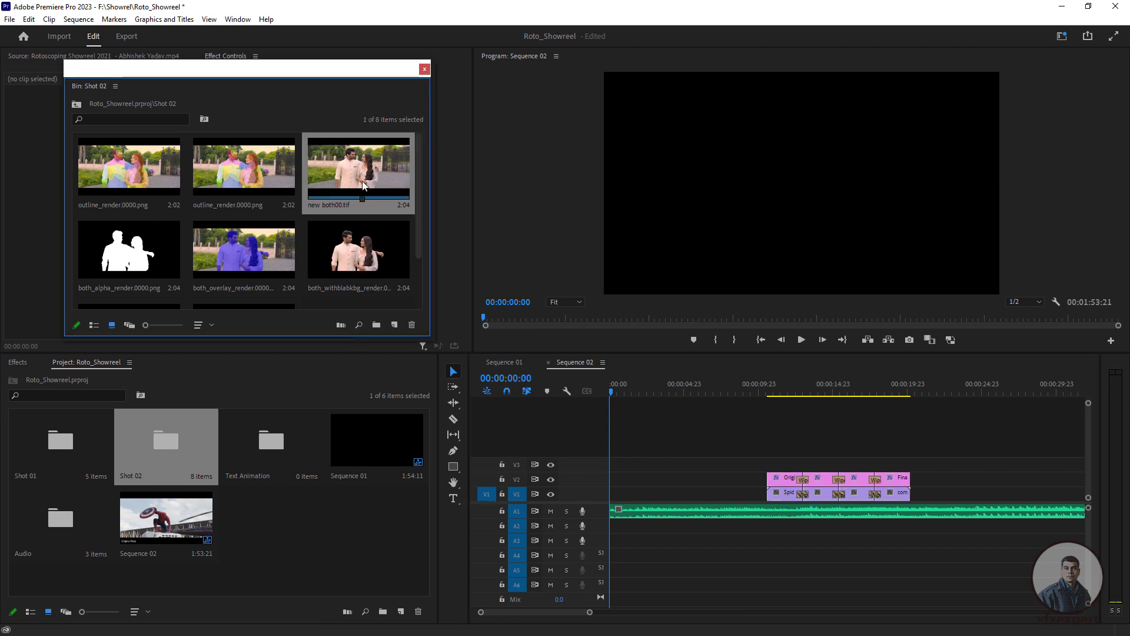
pyautogui.moveTo(365, 173); pyautogui.dragTo(610, 497)
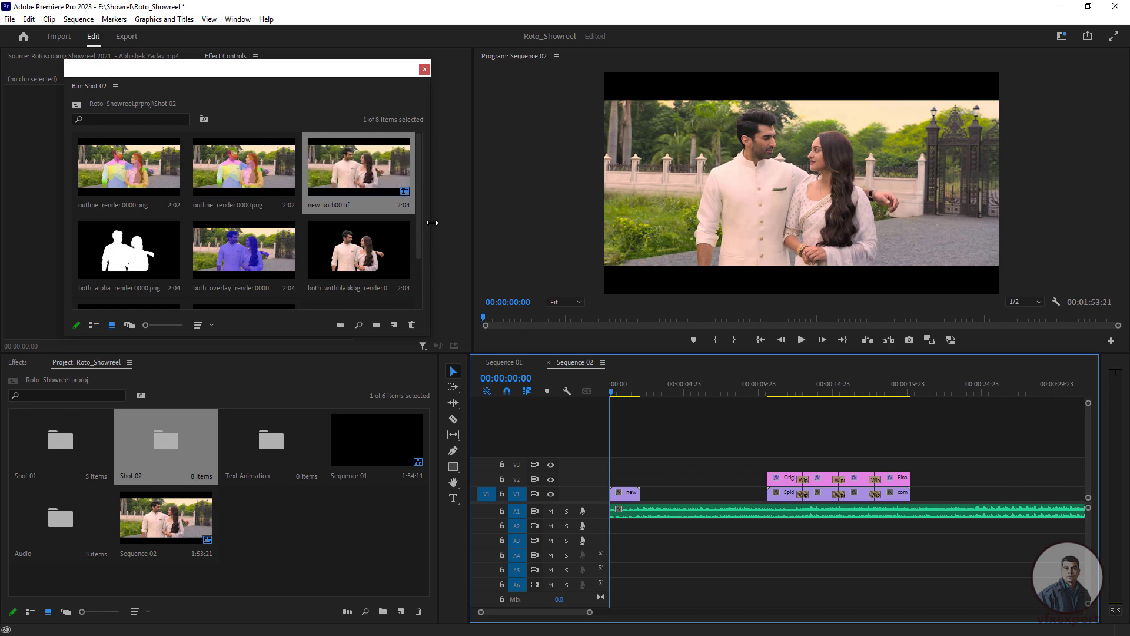
pyautogui.moveTo(254, 250); pyautogui.dragTo(645, 496)
# Shift the Spider-Man shot to about 13 seconds and add the outline, alpha and both_withblabkbg renders, in that order, after the overlay clip on V1.
pyautogui.moveTo(980, 451); pyautogui.dragTo(768, 500)
pyautogui.moveTo(902, 495); pyautogui.dragTo(943, 503)
pyautogui.moveTo(138, 254); pyautogui.dragTo(674, 497)
pyautogui.moveTo(343, 262); pyautogui.dragTo(705, 498)
pyautogui.moveTo(319, 69); pyautogui.dragTo(340, 156)
pyautogui.moveTo(265, 256); pyautogui.dragTo(767, 499)
pyautogui.moveTo(687, 496)
pyautogui.mouseDown()
pyautogui.moveTo(730, 496)
pyautogui.moveTo(689, 495)
pyautogui.mouseUp()
pyautogui.press('space')
pyautogui.press('space')
pyautogui.moveTo(719, 442); pyautogui.dragTo(757, 498)
pyautogui.click(693, 443)
# Play the Shot 02 clips from the start of the sequence to review the order of the stages.
pyautogui.press('Home')
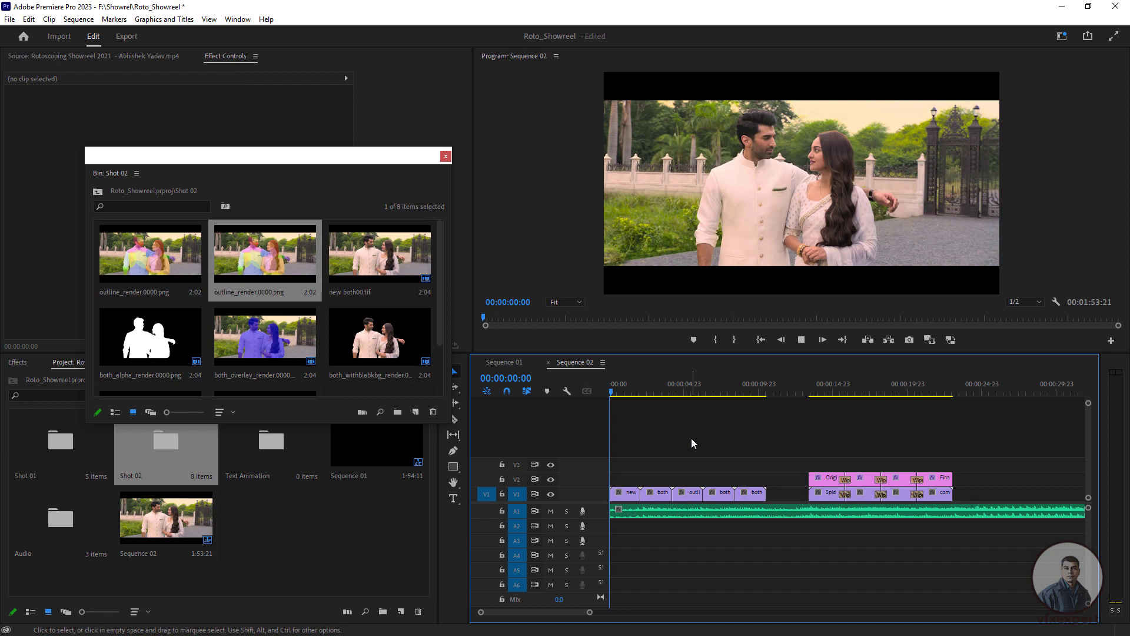
pyautogui.press('space')
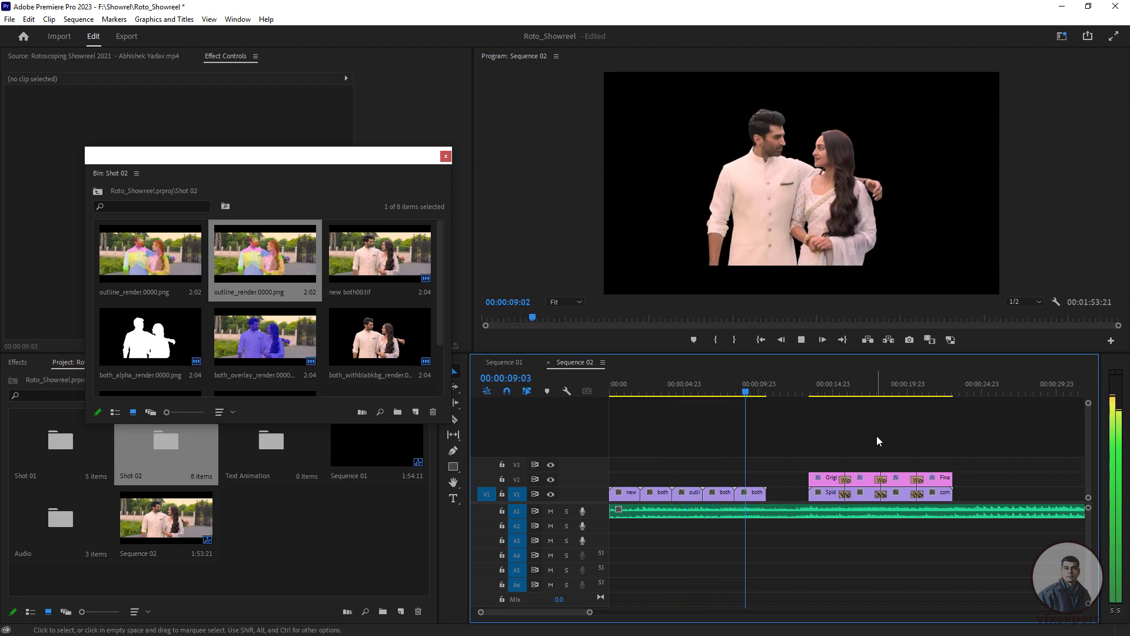
pyautogui.press('space')
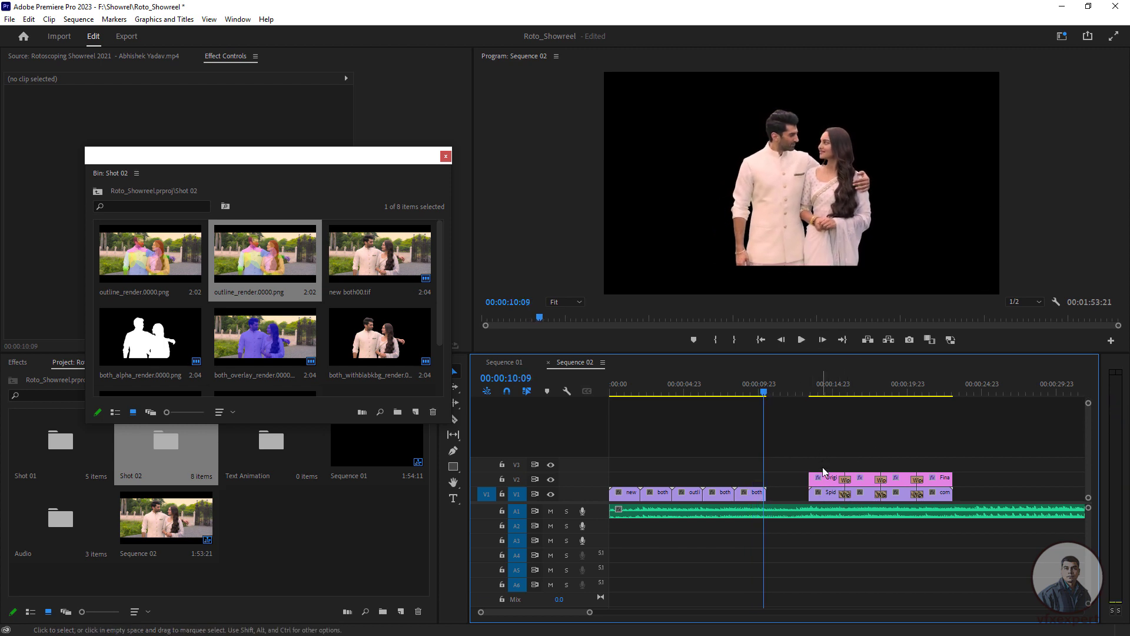
# Copy the four Spider-Man stage titles with their wipes and paste them on V2 at the start of the sequence.
pyautogui.moveTo(853, 459); pyautogui.dragTo(950, 478)
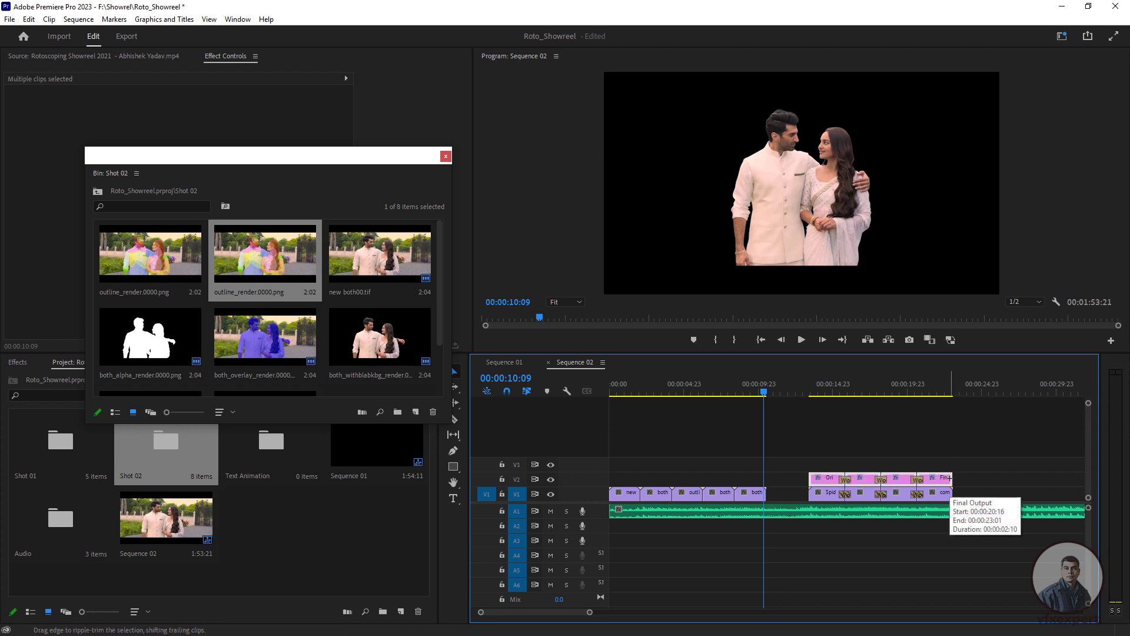
pyautogui.press('Home')
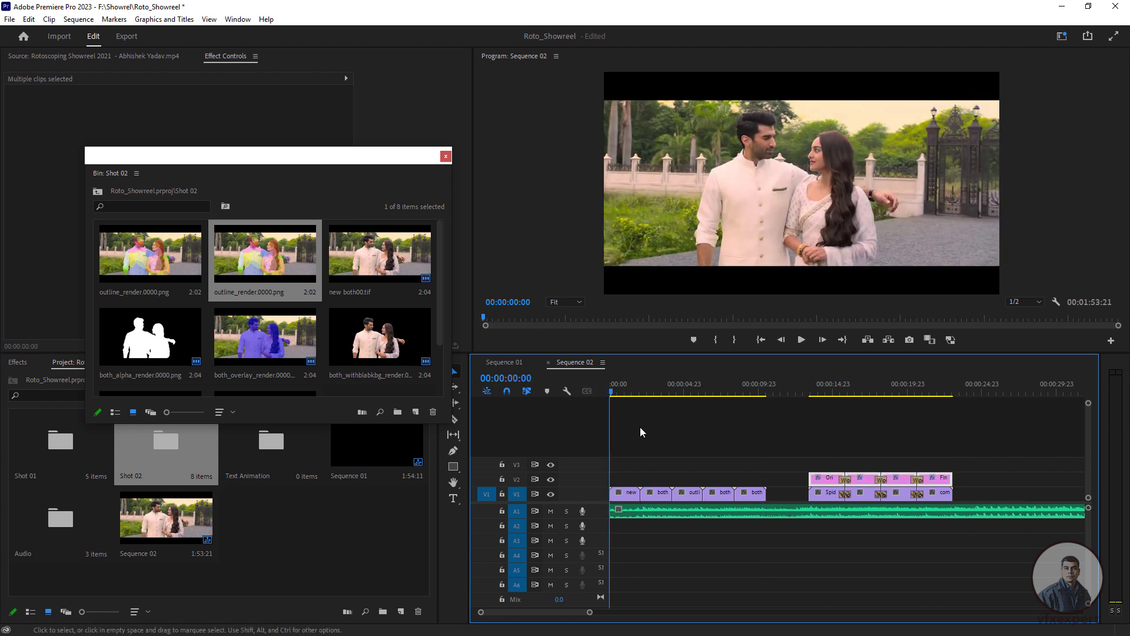
pyautogui.hotkey('ctrl', 'v')
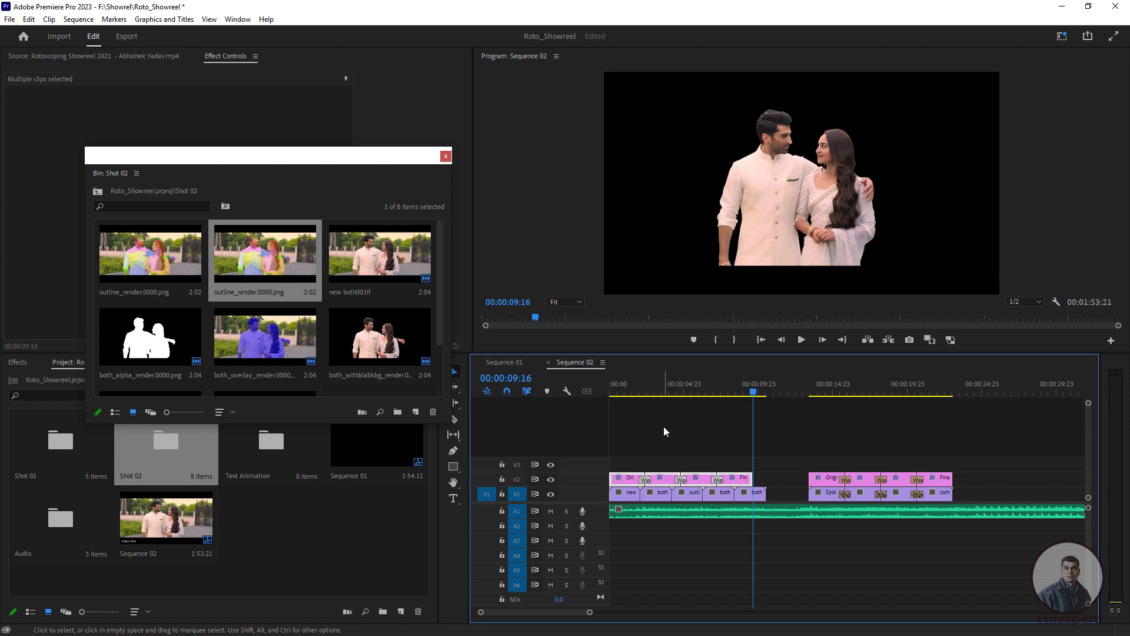
# Trim the pasted Original Plate title on V2 to end together with the new both00.tif clip.
pyautogui.press('=')
pyautogui.press('=')
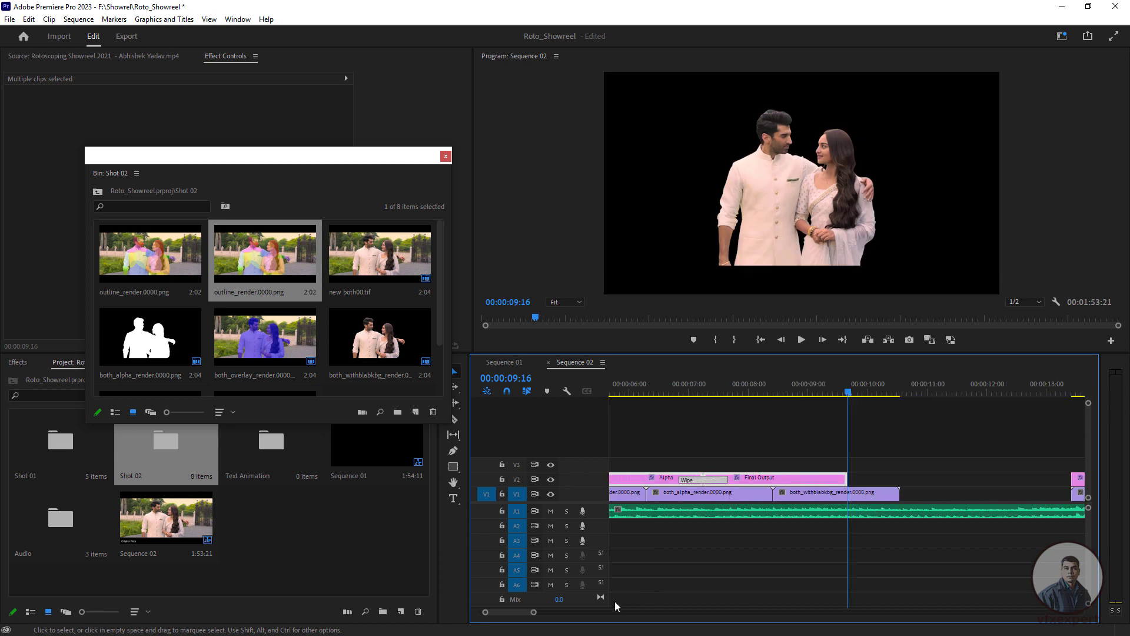
pyautogui.moveTo(469, 555); pyautogui.dragTo(396, 555)
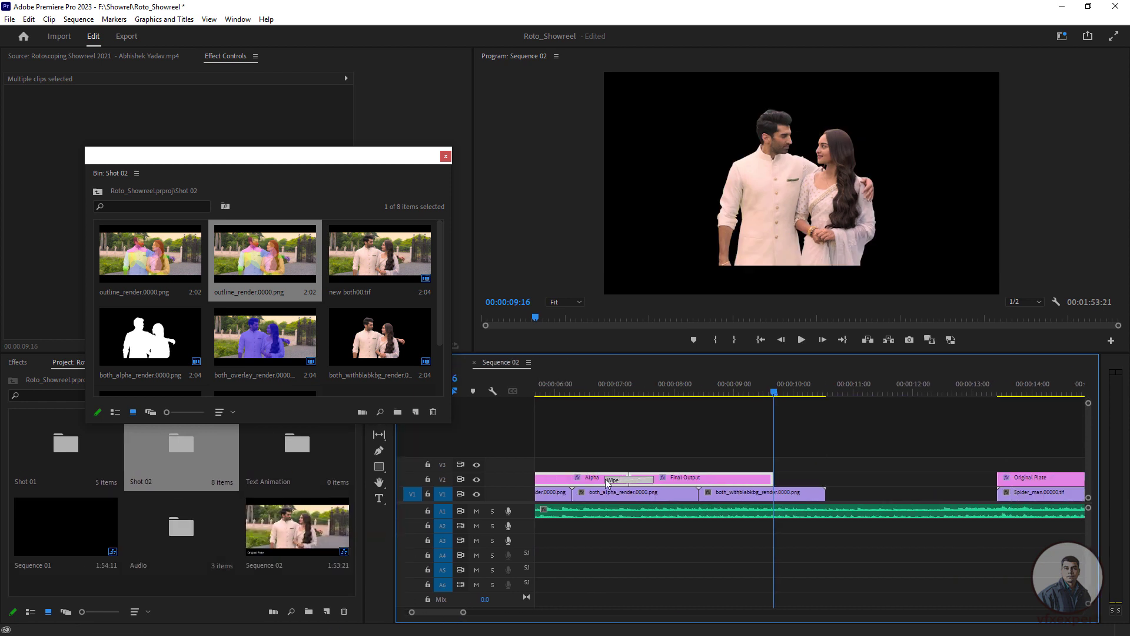
pyautogui.moveTo(640, 395); pyautogui.dragTo(347, 393)
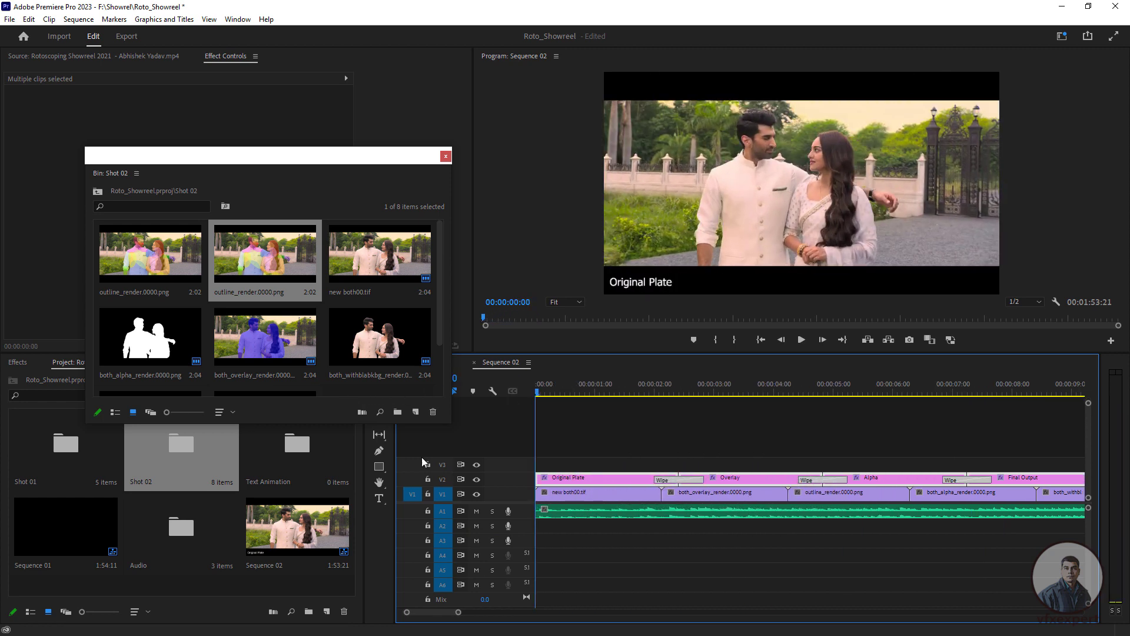
pyautogui.moveTo(583, 388); pyautogui.dragTo(597, 391)
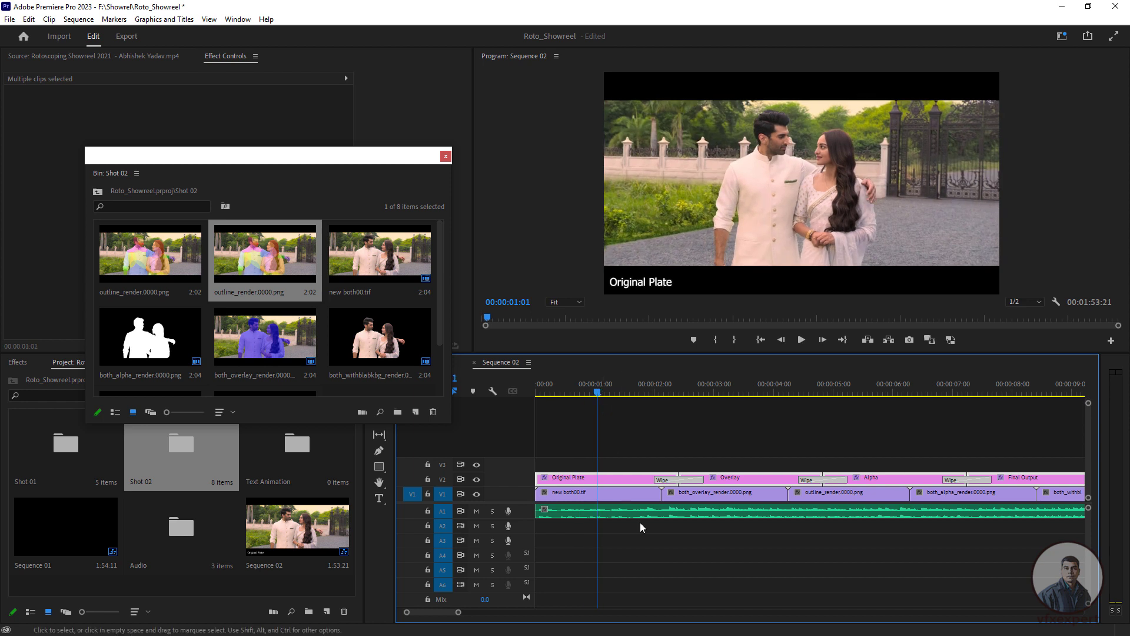
pyautogui.click(650, 497)
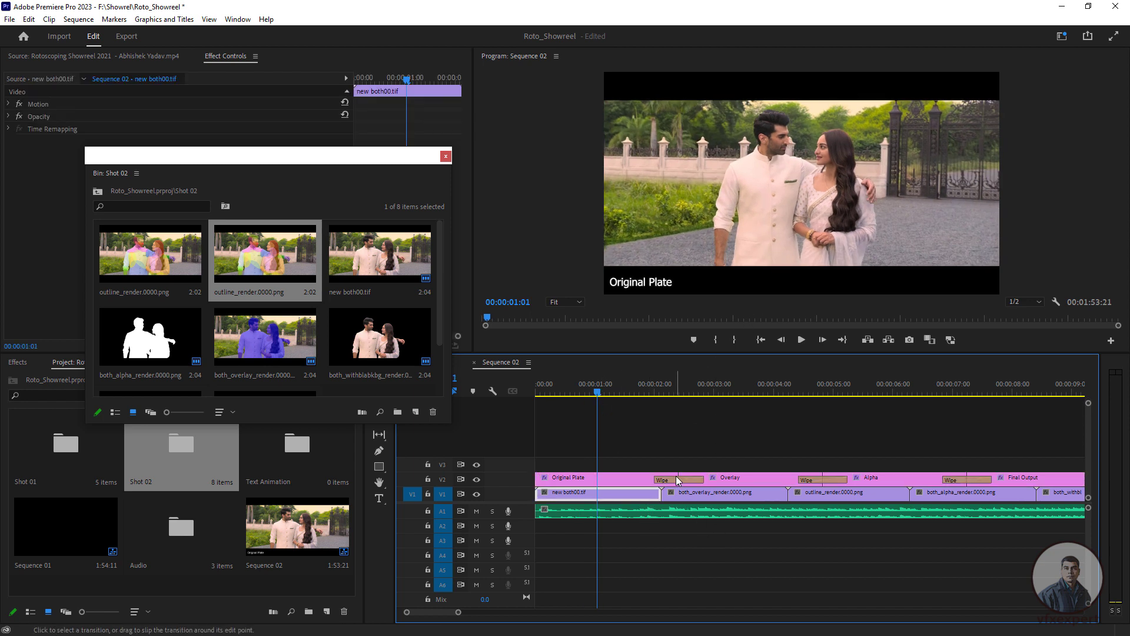
pyautogui.moveTo(677, 475); pyautogui.dragTo(661, 476)
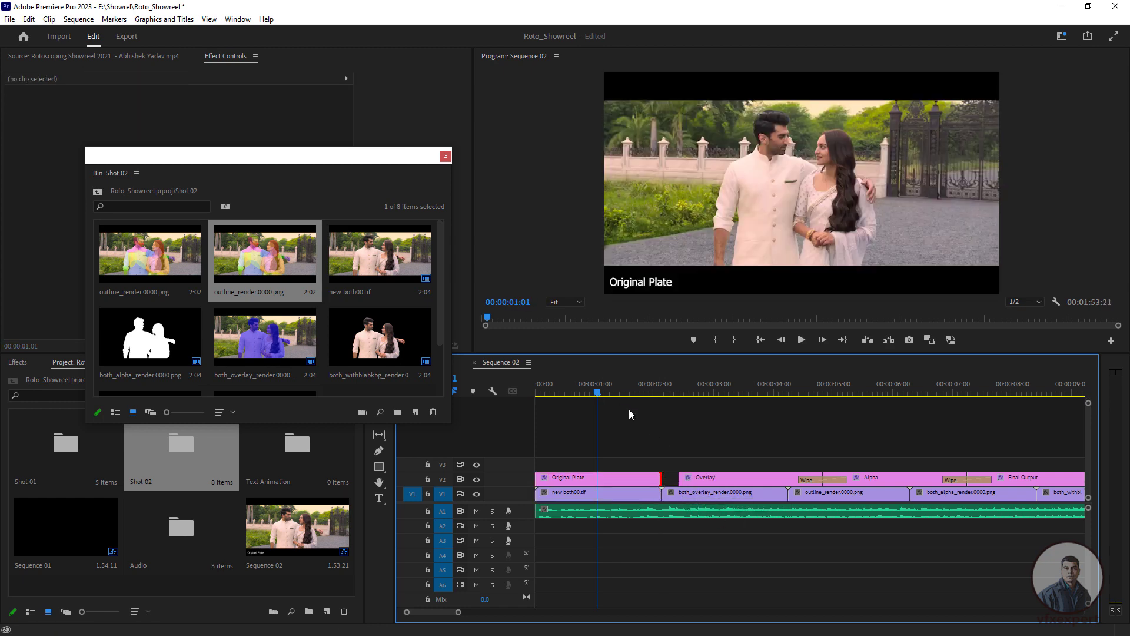
# Move the pasted Overlay title to the start of both_overlay_render.0000.png and trim its end to match that clip.
pyautogui.moveTo(598, 391); pyautogui.dragTo(659, 428)
pyautogui.moveTo(719, 486); pyautogui.dragTo(703, 487)
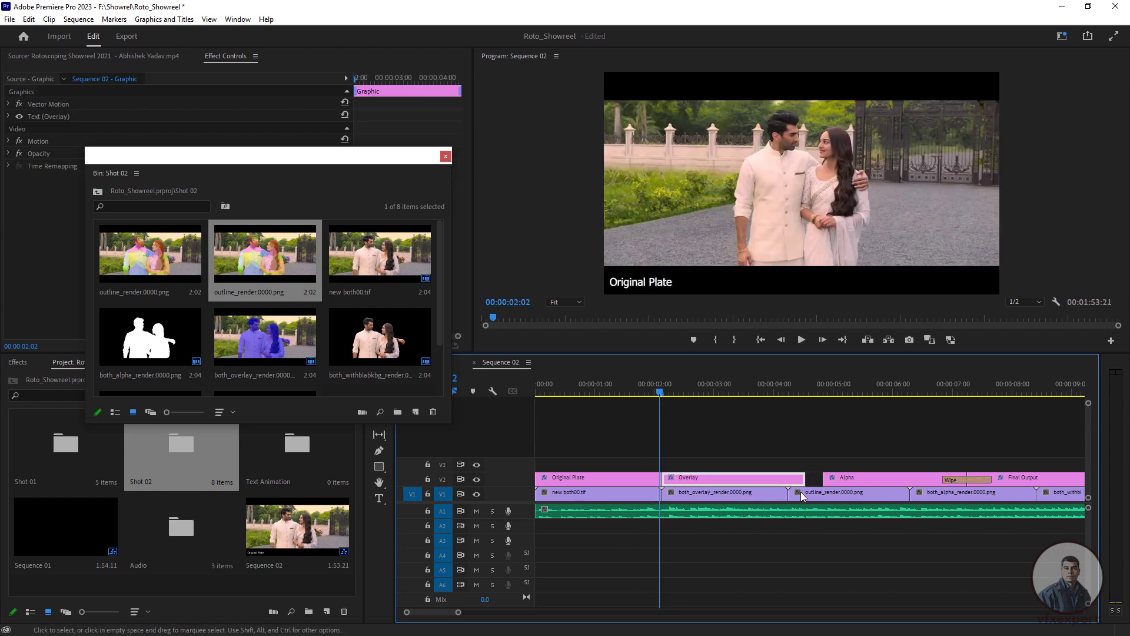
pyautogui.moveTo(804, 480); pyautogui.dragTo(788, 480)
# Fit a title over the outline_render.0000.png clip on V2 and change its text to "Outlines/shapes".
pyautogui.moveTo(824, 392); pyautogui.dragTo(802, 419)
pyautogui.moveTo(858, 480)
pyautogui.mouseDown()
pyautogui.moveTo(847, 481)
pyautogui.moveTo(946, 465)
pyautogui.moveTo(844, 465)
pyautogui.mouseUp()
pyautogui.moveTo(931, 465); pyautogui.dragTo(898, 480)
pyautogui.doubleClick(627, 282)
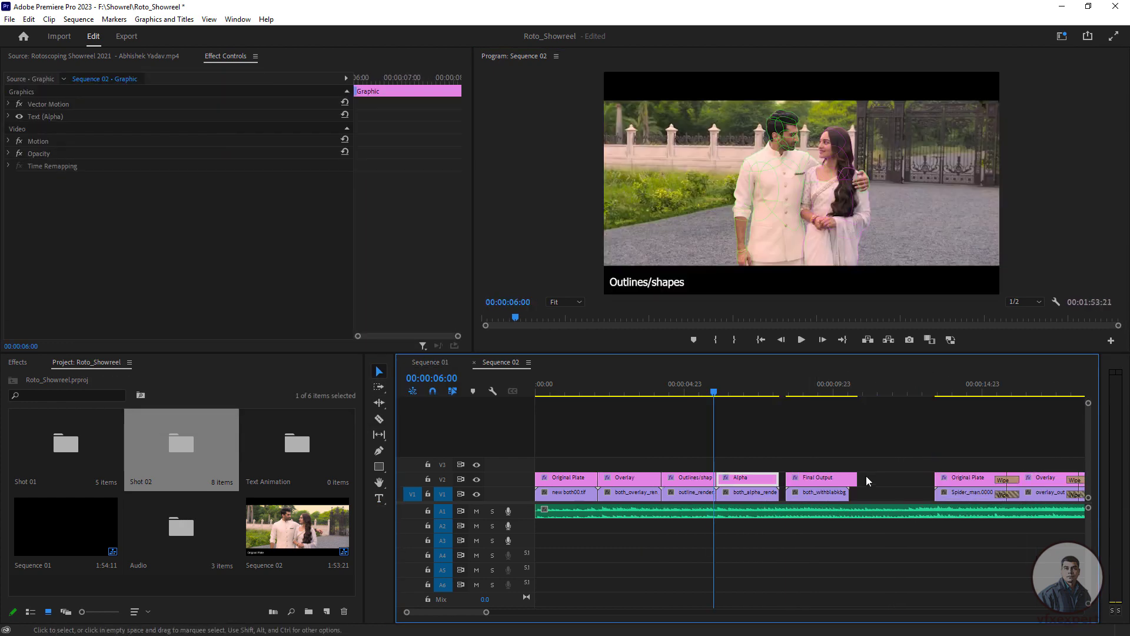
# Trim the Final Output title to match its clip's end on V1 and move both left to close the gap after Alpha.
pyautogui.moveTo(856, 480); pyautogui.dragTo(849, 480)
pyautogui.moveTo(888, 462); pyautogui.dragTo(824, 497)
pyautogui.moveTo(825, 494); pyautogui.dragTo(817, 494)
pyautogui.click(883, 480)
pyautogui.moveTo(727, 396); pyautogui.dragTo(536, 399)
pyautogui.press('space')
pyautogui.press('space')
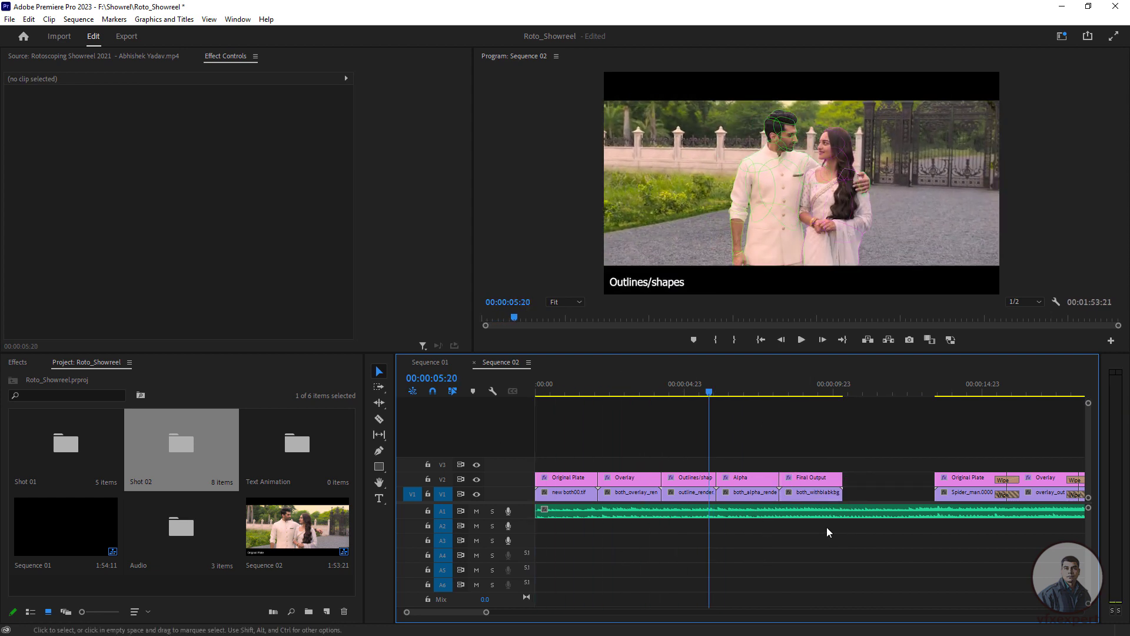
# Copy the Spider-Man Wipe transitions to every cut between the new stage clips on V1 and titles on V2, and play from the start.
pyautogui.click(1015, 493)
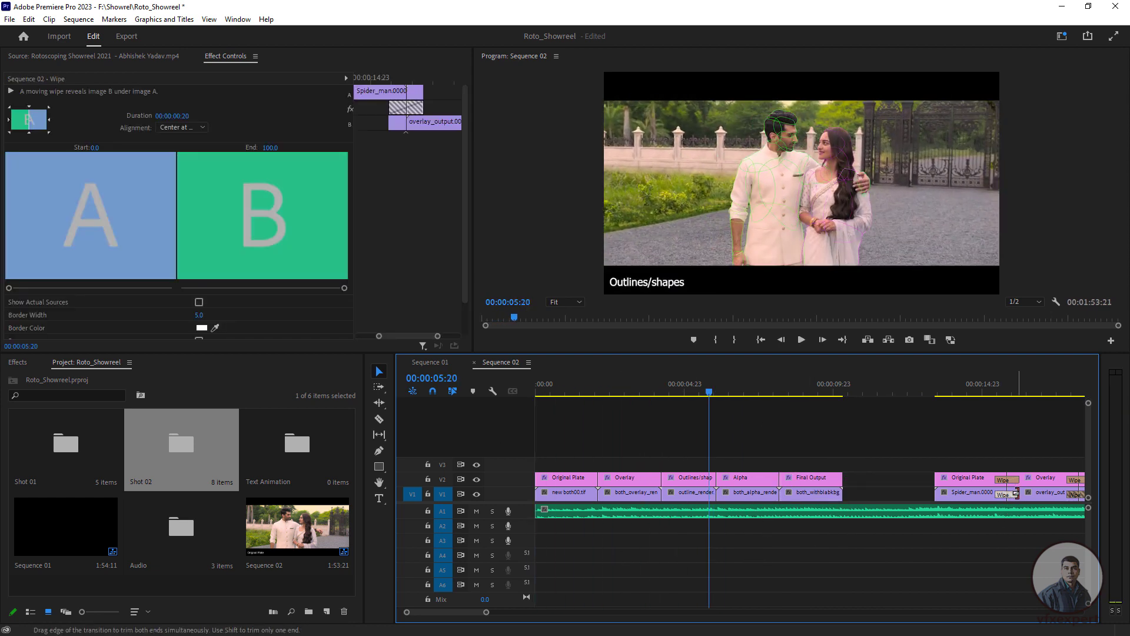
pyautogui.click(598, 496)
pyautogui.hotkey('ctrl', 'd')
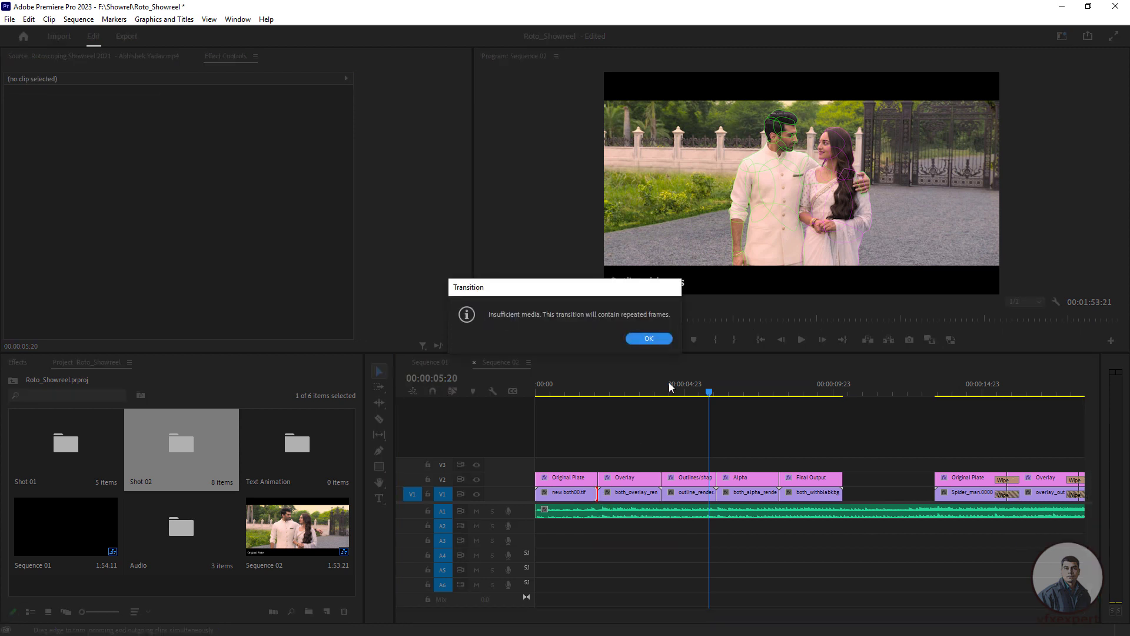
pyautogui.click(649, 339)
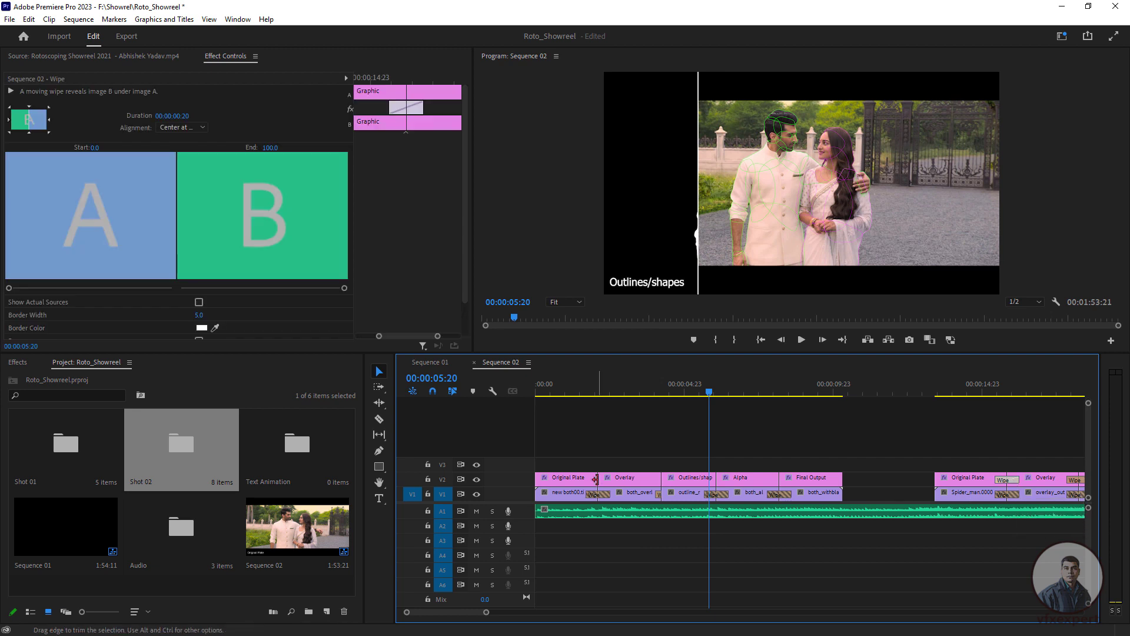
pyautogui.press('Home')
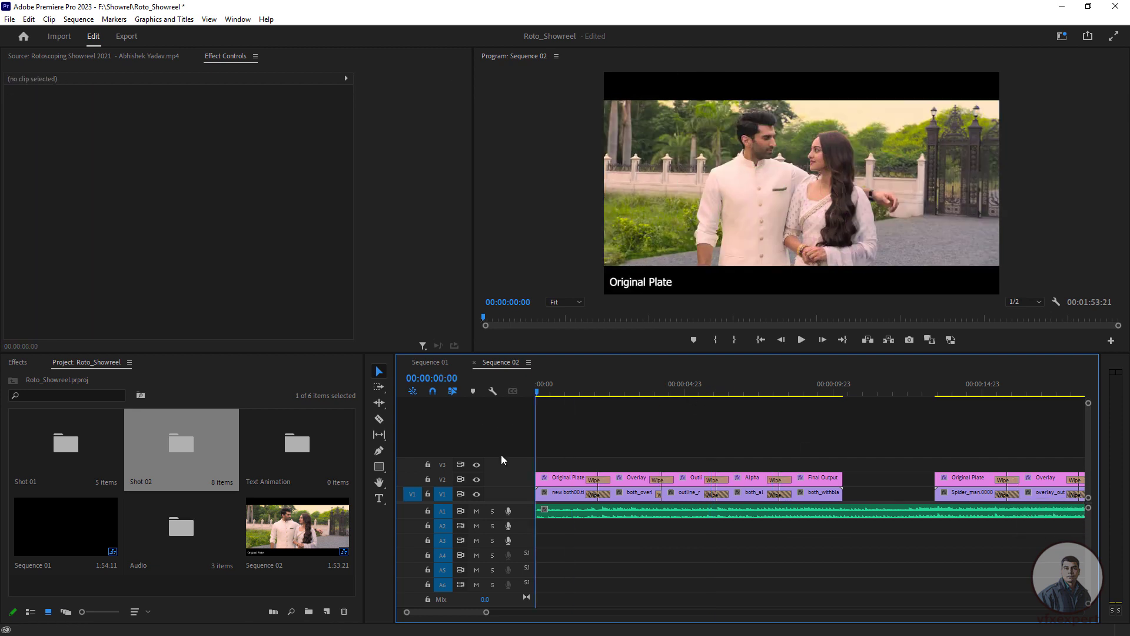
pyautogui.click(802, 340)
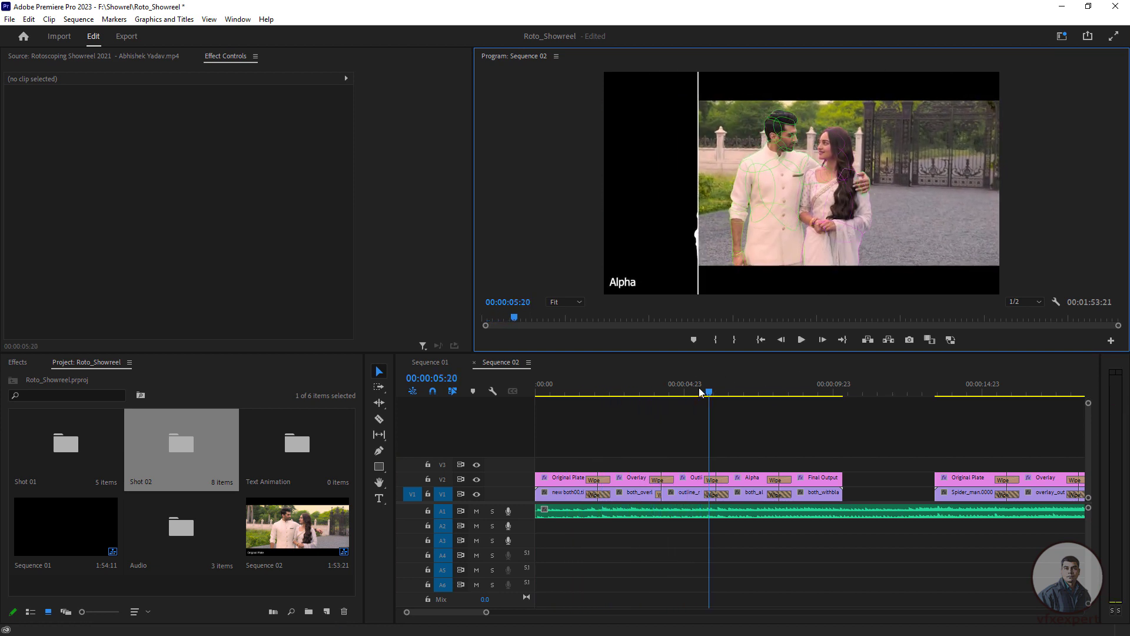
# Remove the wipe between the overlay and outline clips on V1, butt the outline clip against the overlay, and play the section.
pyautogui.click(681, 392)
pyautogui.moveTo(681, 393); pyautogui.dragTo(660, 395)
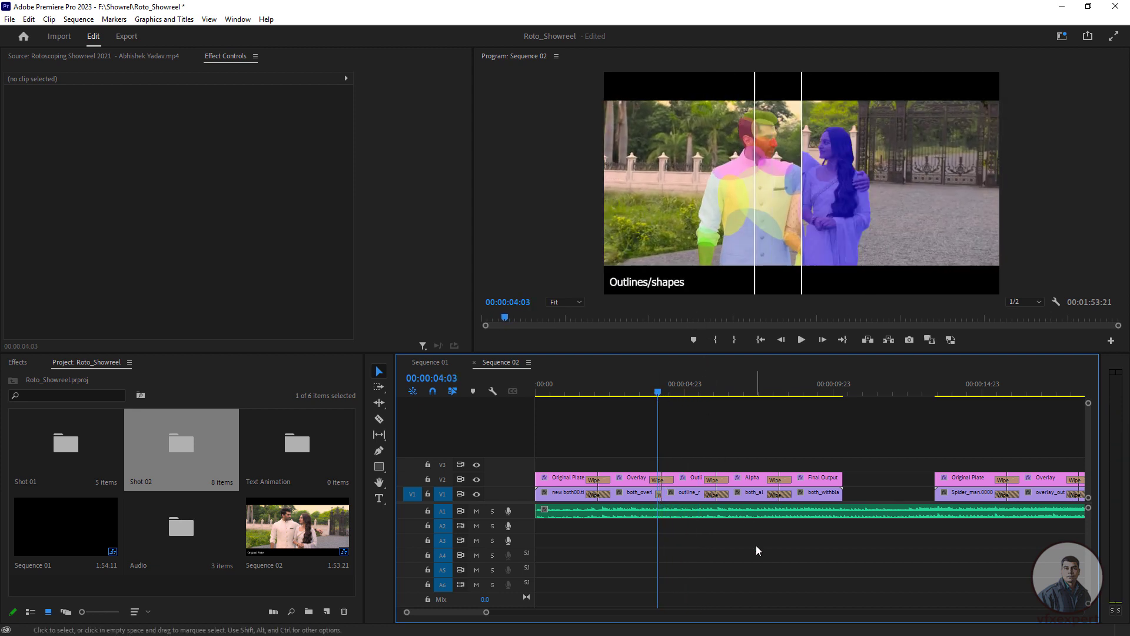
pyautogui.press('=')
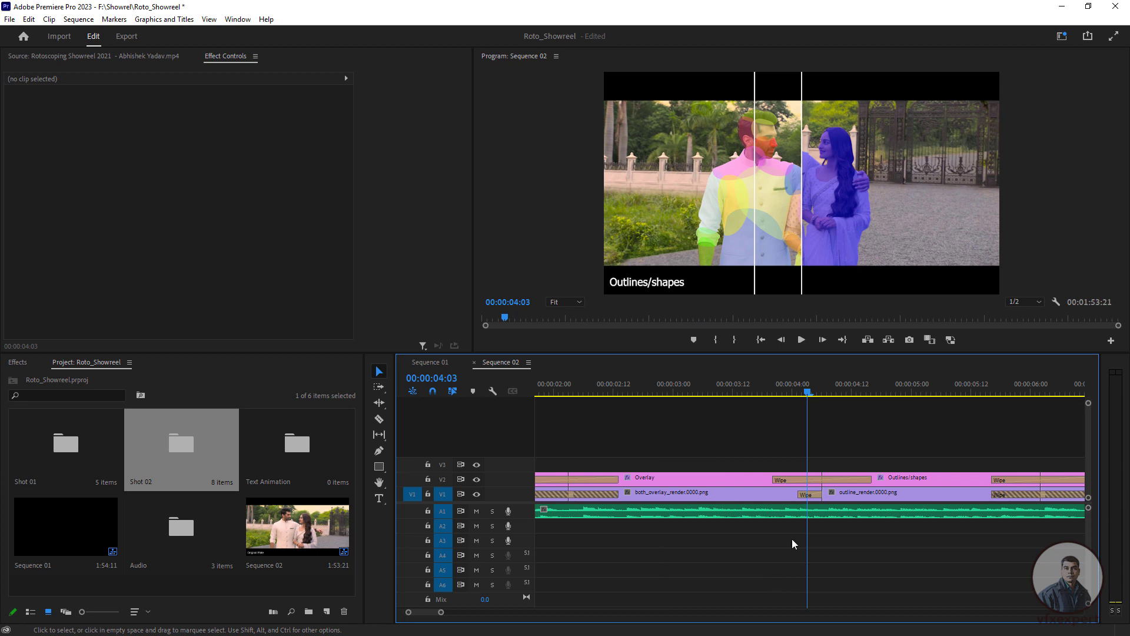
pyautogui.moveTo(807, 394); pyautogui.dragTo(842, 393)
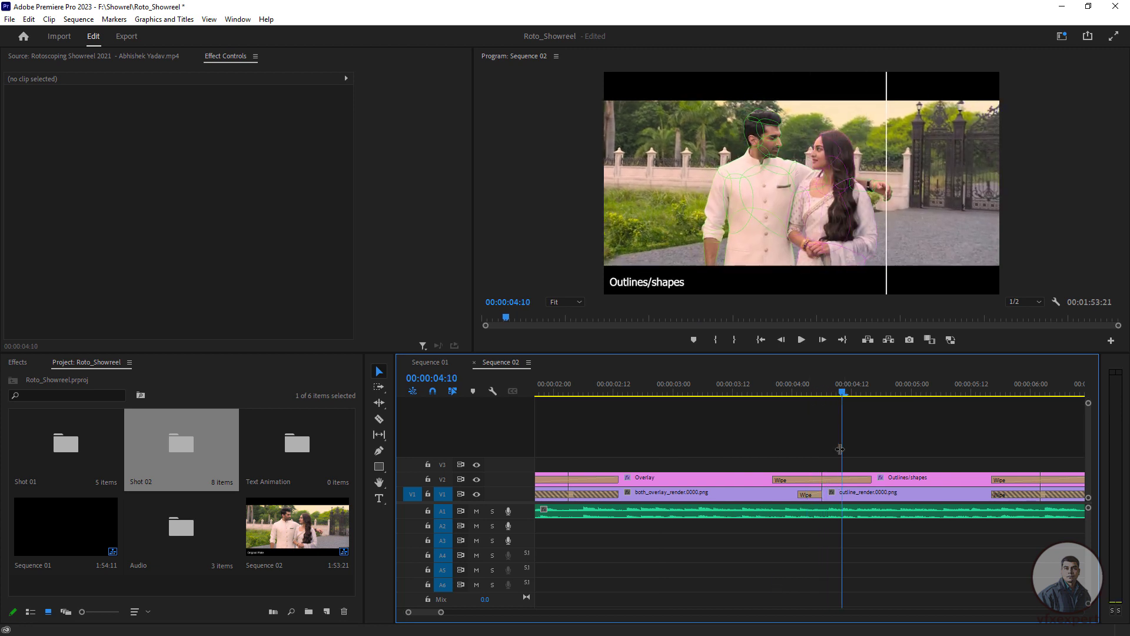
pyautogui.moveTo(827, 495)
pyautogui.mouseDown()
pyautogui.moveTo(858, 497)
pyautogui.moveTo(847, 498)
pyautogui.mouseUp()
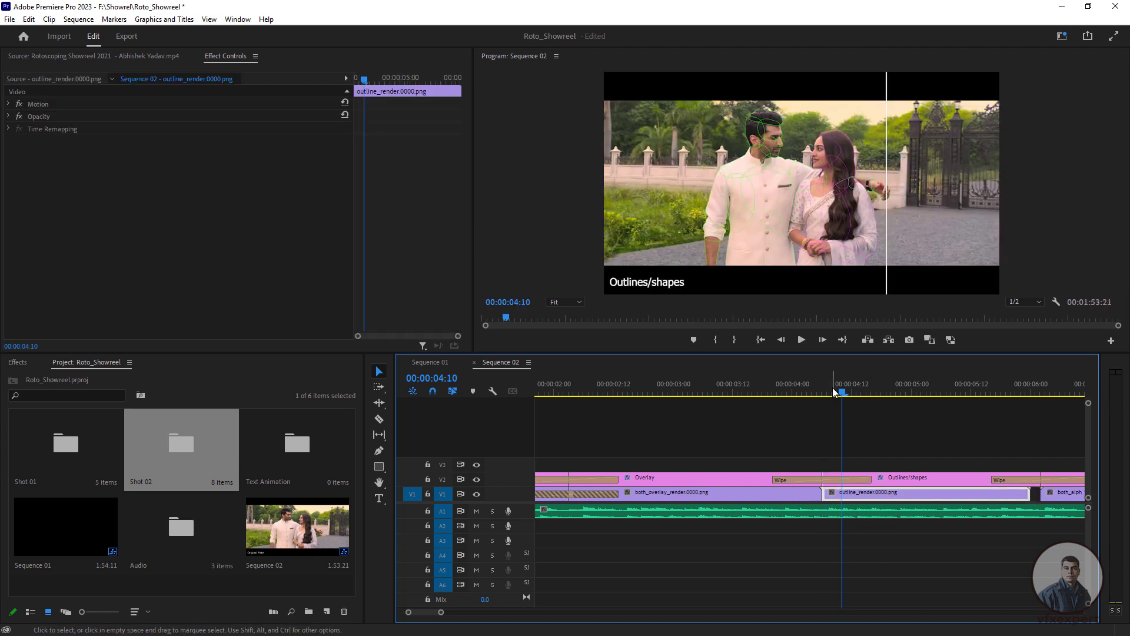
pyautogui.moveTo(834, 392)
pyautogui.mouseDown()
pyautogui.moveTo(817, 397)
pyautogui.moveTo(831, 408)
pyautogui.moveTo(818, 407)
pyautogui.mouseUp()
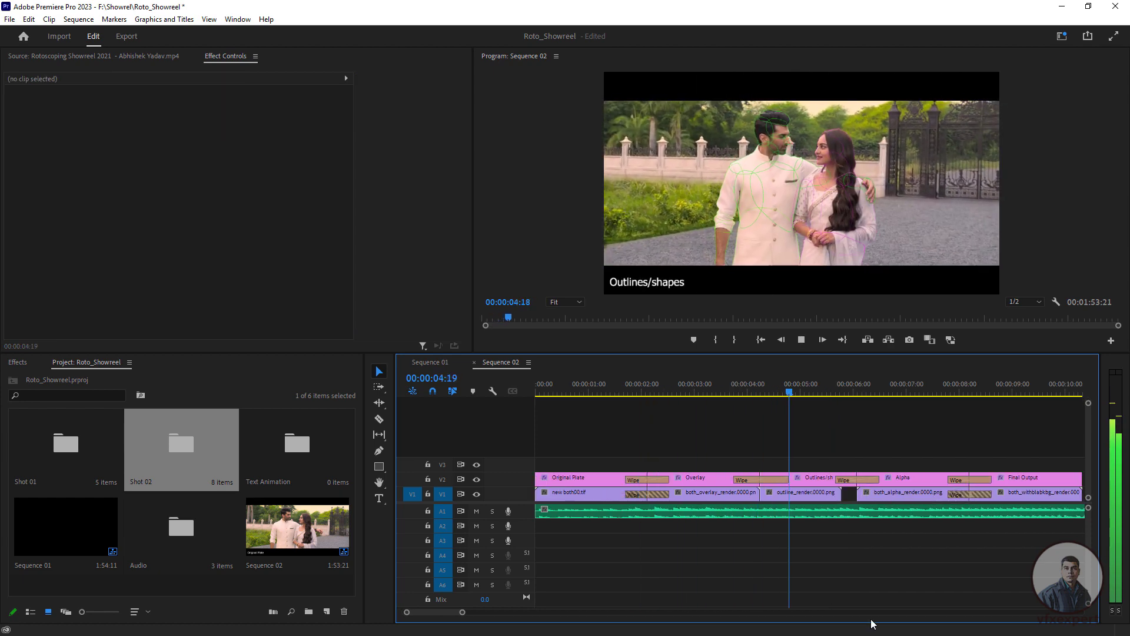
pyautogui.press('space')
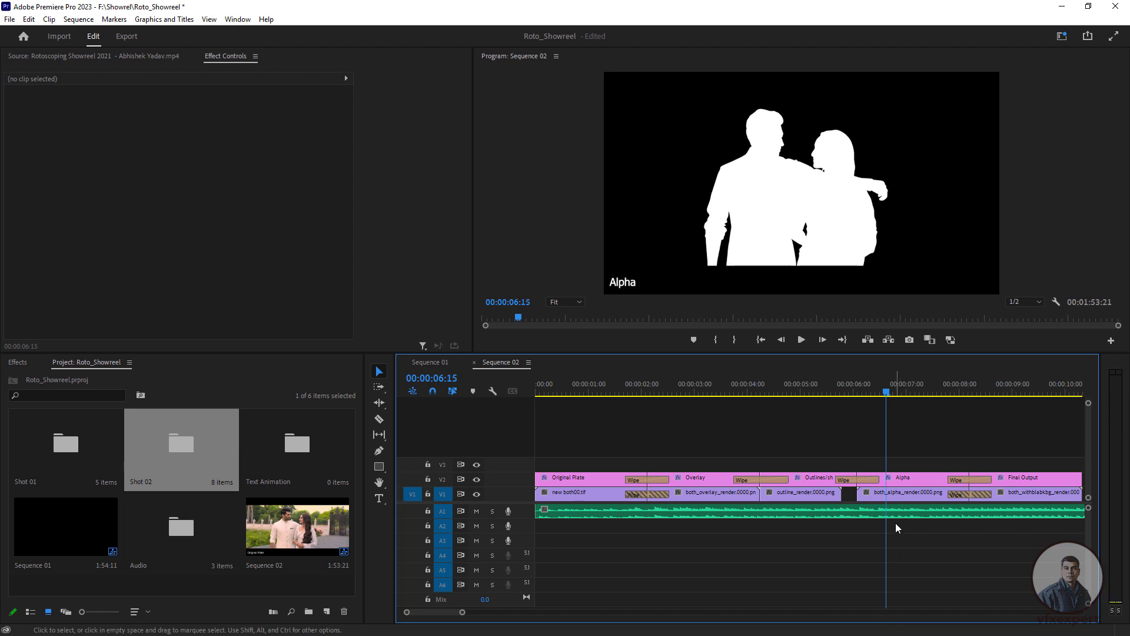
# Shift the alpha and final output clips with their titles earlier to close the gap after the outline clip.
pyautogui.moveTo(886, 497); pyautogui.dragTo(863, 481)
pyautogui.moveTo(976, 454); pyautogui.dragTo(1011, 498)
pyautogui.moveTo(1006, 496); pyautogui.dragTo(989, 495)
pyautogui.click(944, 452)
# Add the Wipe transition on V1 at the outline-to-alpha and alpha-to-final-output cuts, accepting repeated frames.
pyautogui.click(646, 494)
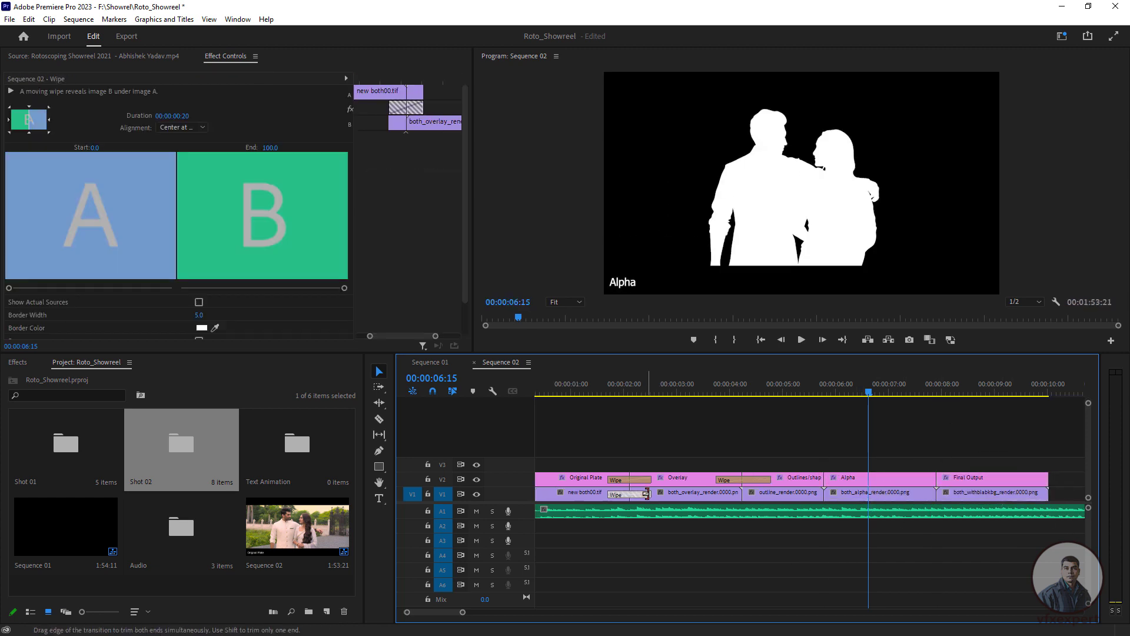
pyautogui.moveTo(827, 491); pyautogui.dragTo(823, 493)
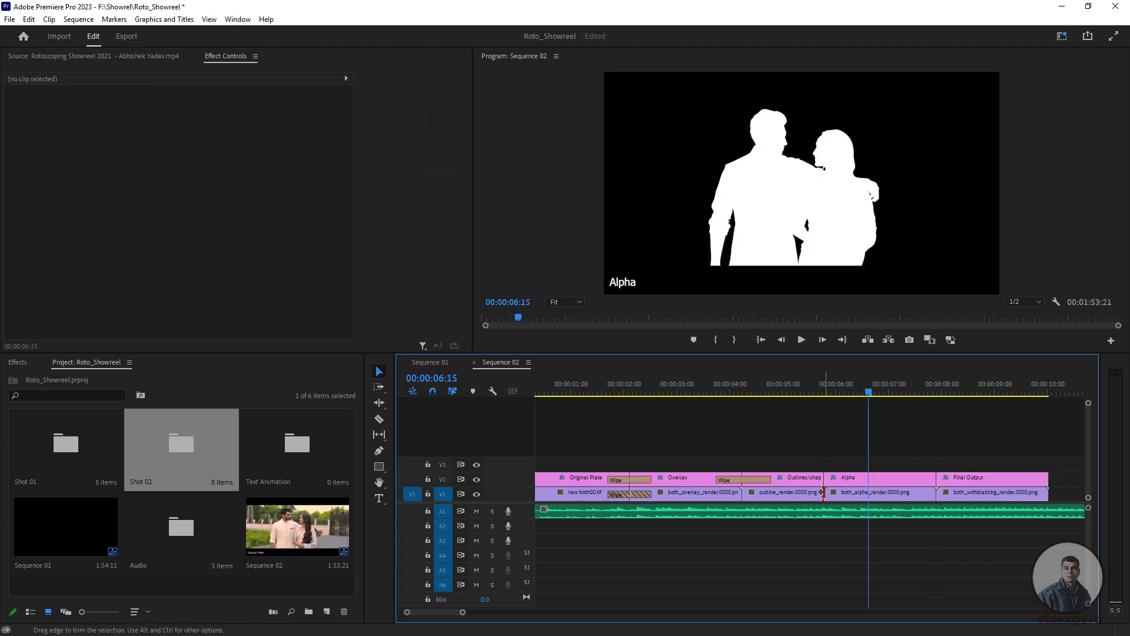
pyautogui.hotkey('ctrl', 'd')
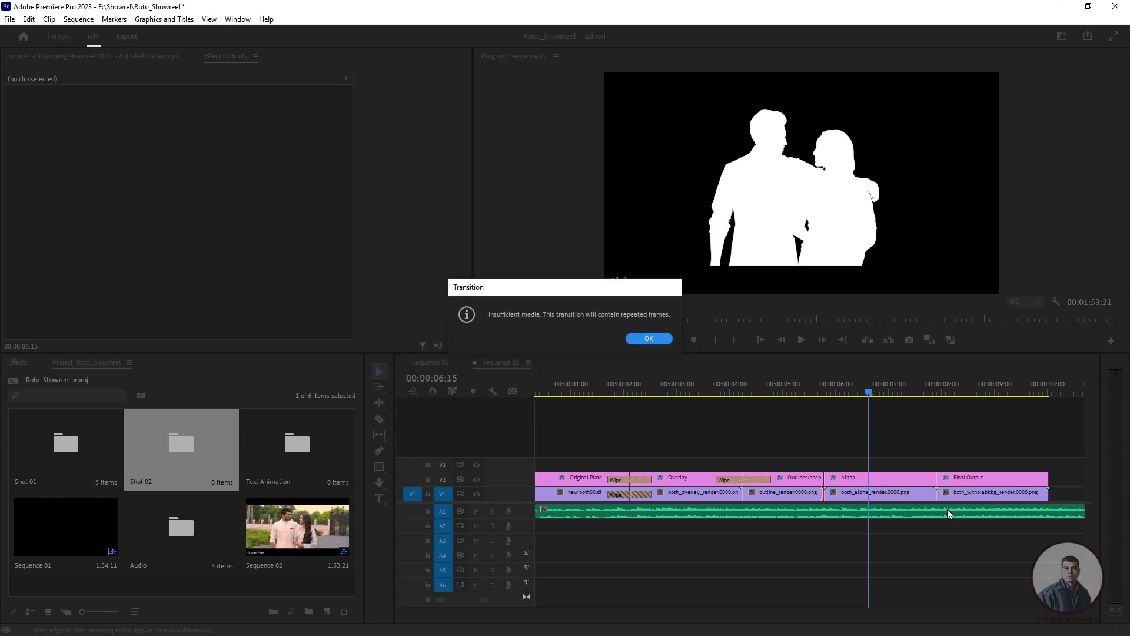
pyautogui.click(664, 340)
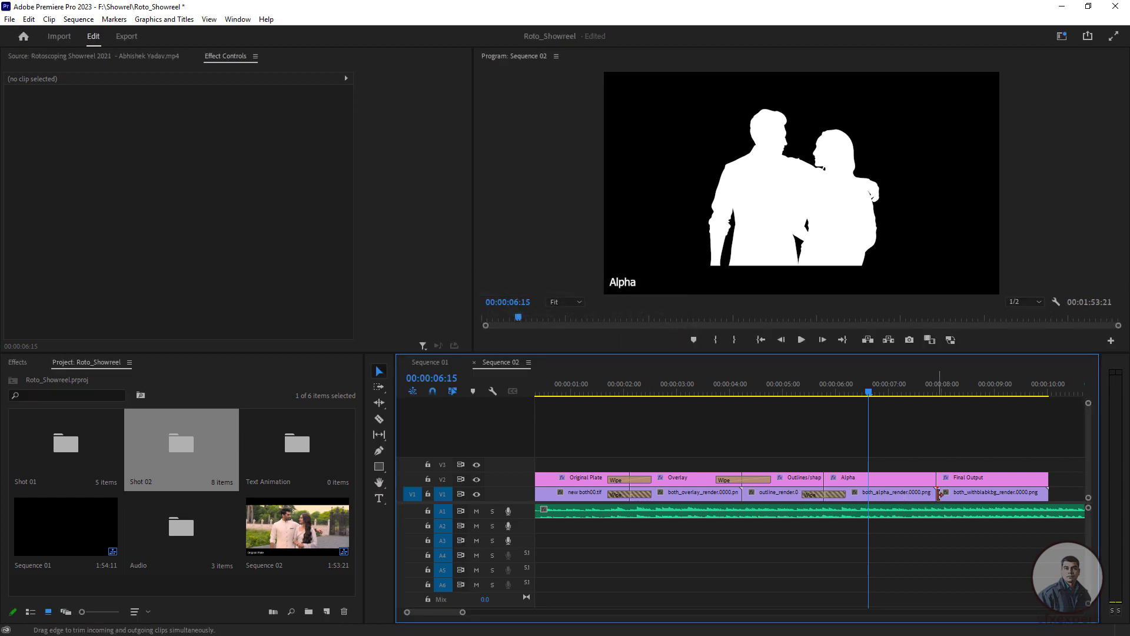
pyautogui.hotkey('ctrl', 'd')
pyautogui.click(655, 340)
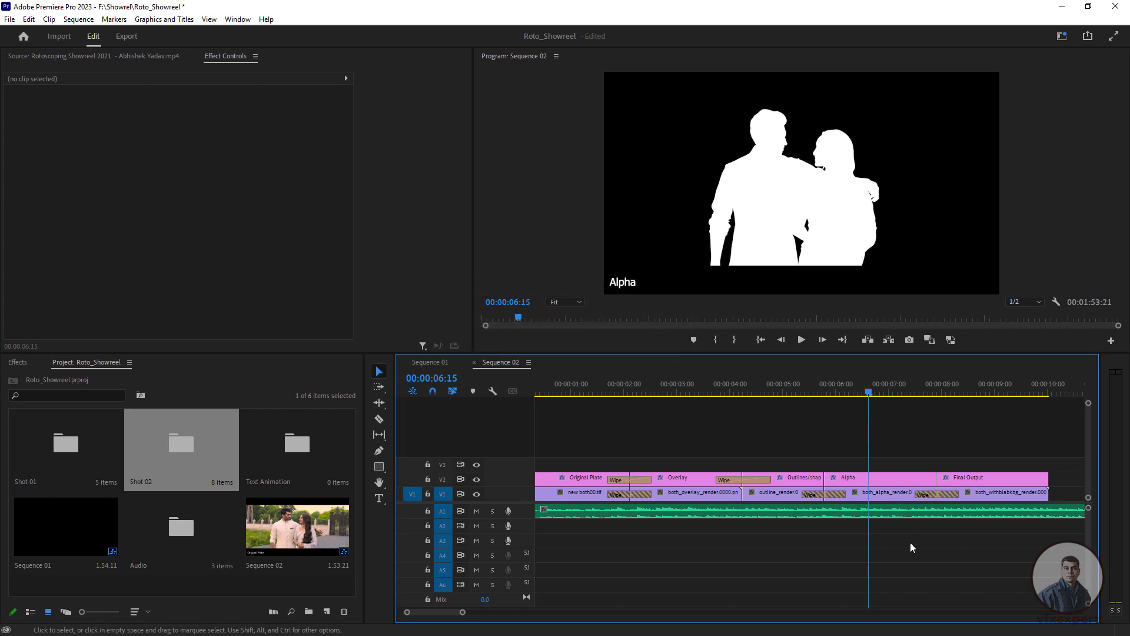
# Return the playhead to the start of Sequence 02 and save the project.
pyautogui.click(803, 394)
pyautogui.press('Home')
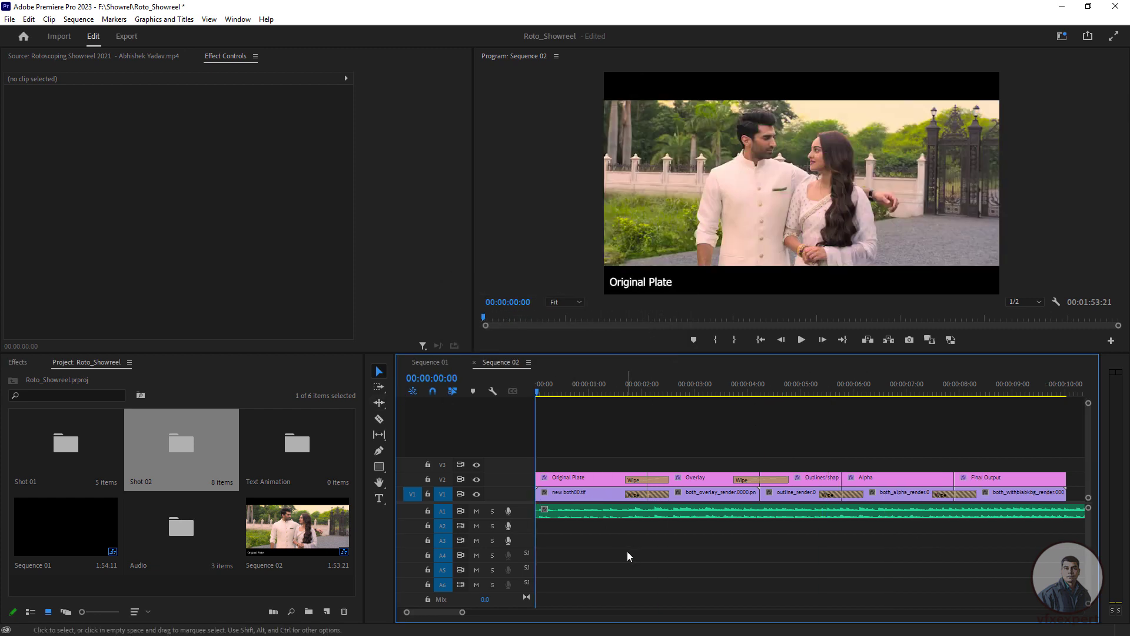
pyautogui.press('\\')
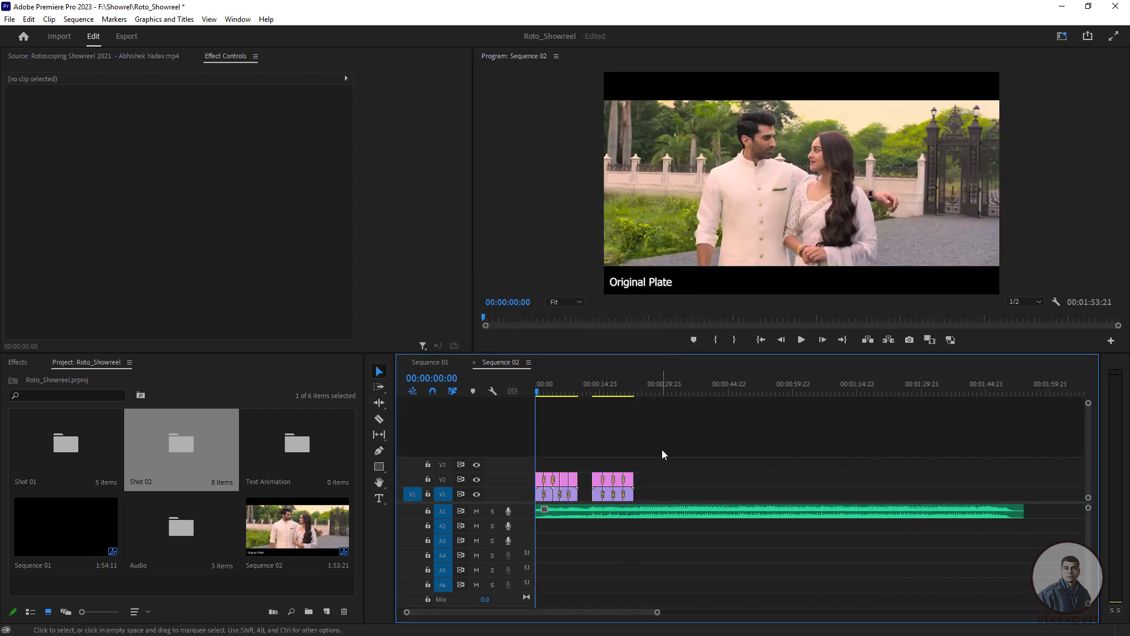
pyautogui.press('\\')
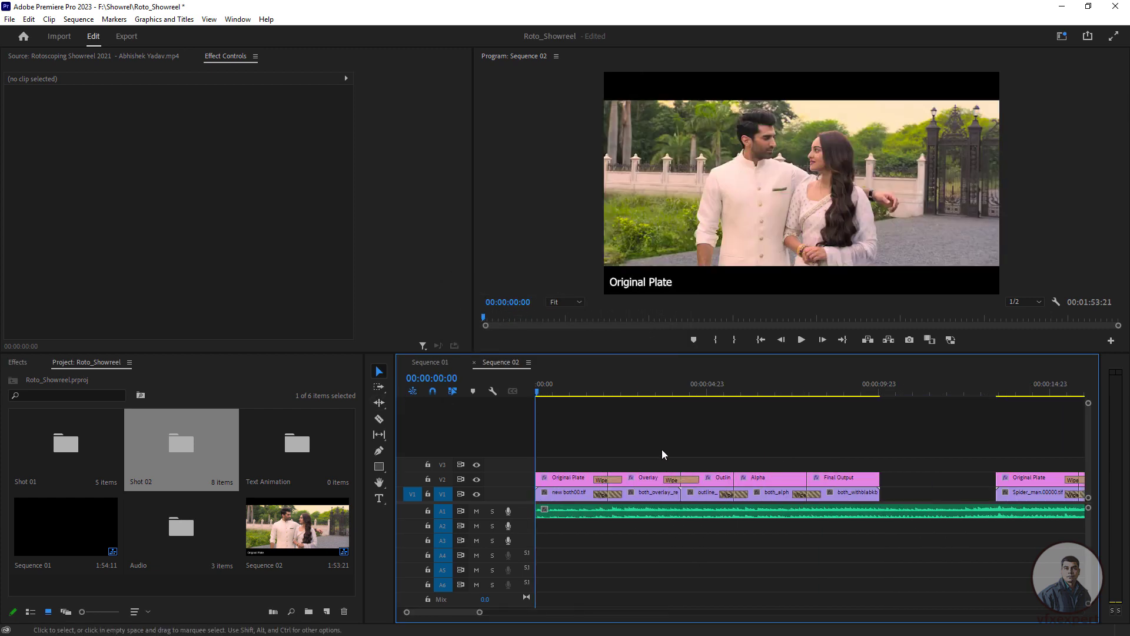
pyautogui.click(10, 20)
pyautogui.click(41, 167)
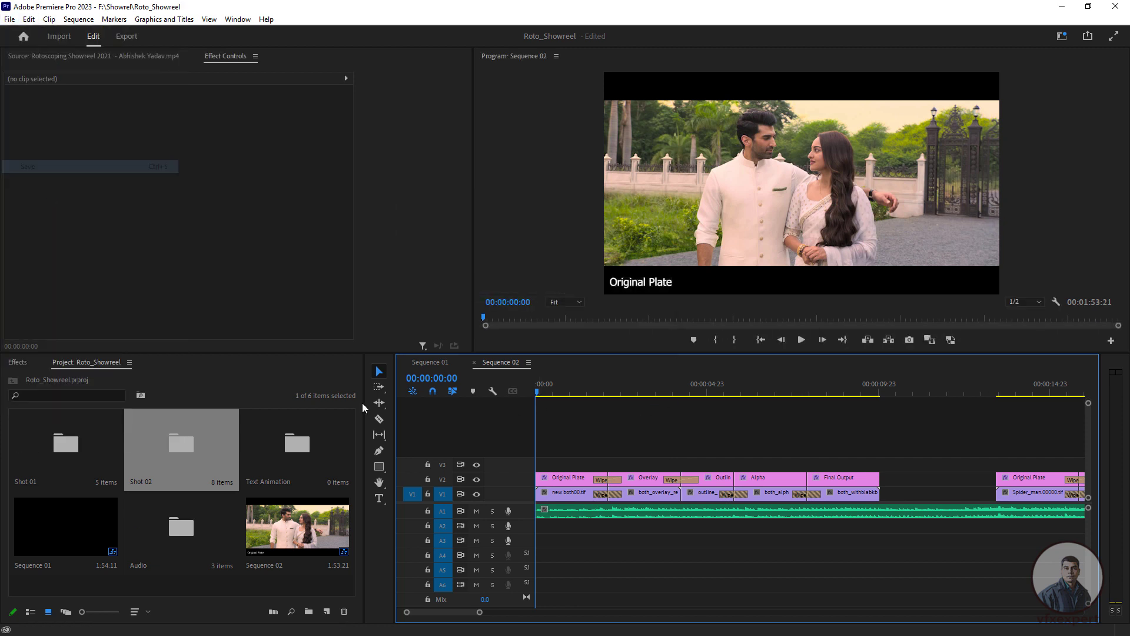
# Play back the first shot's breakdown from the original plate through the final output to review its transitions.
pyautogui.press('space')
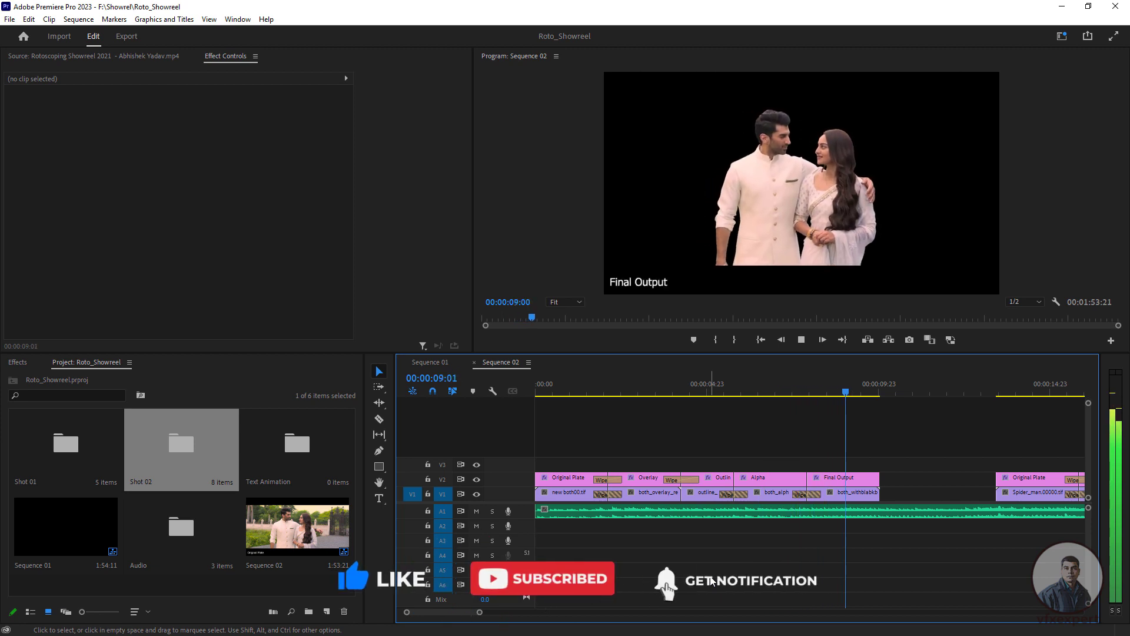
pyautogui.click(789, 392)
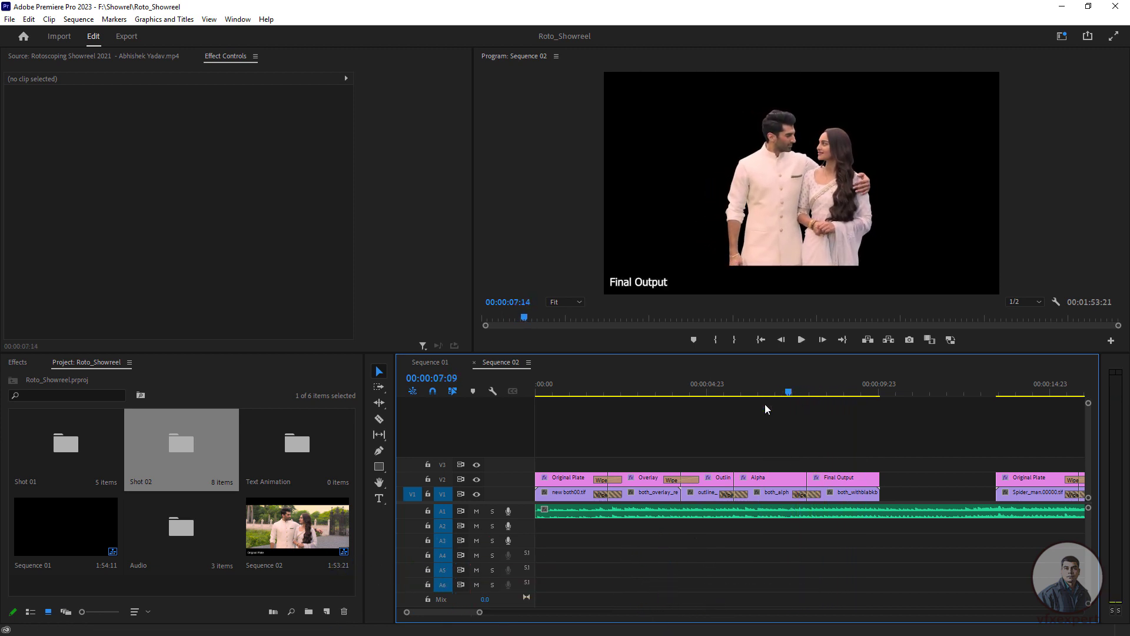
pyautogui.moveTo(764, 405); pyautogui.dragTo(702, 412)
pyautogui.press('space')
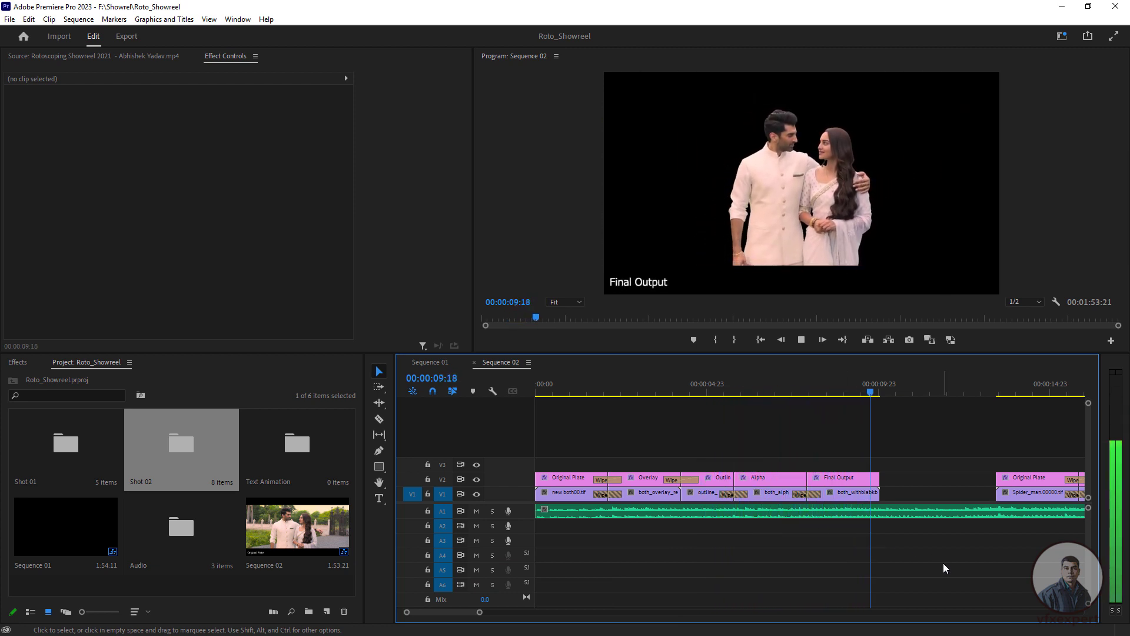
pyautogui.click(873, 392)
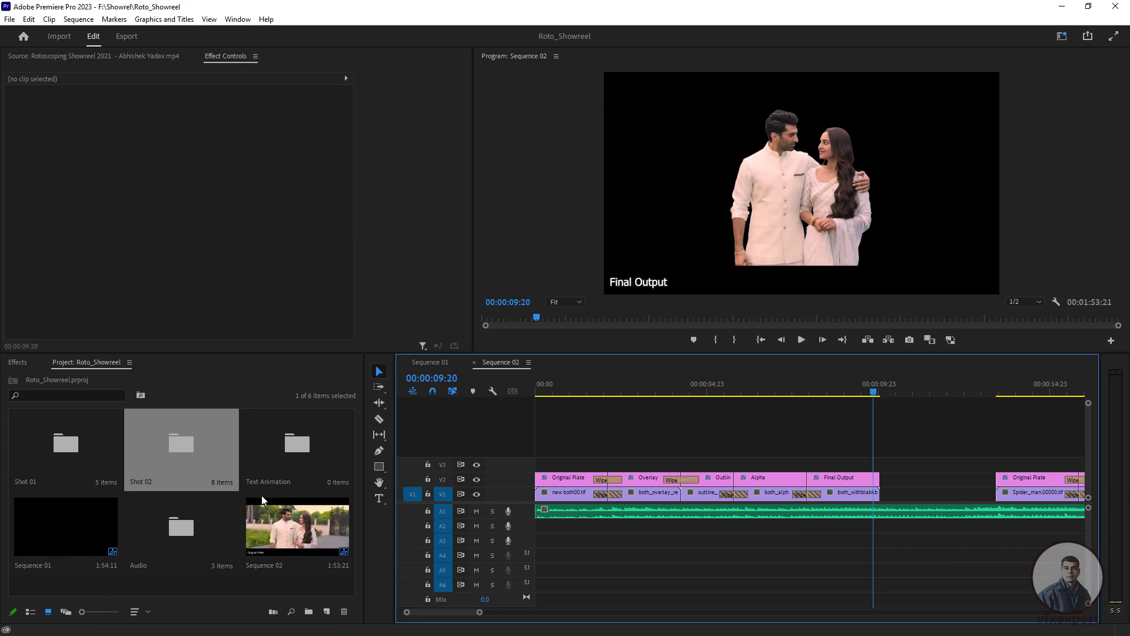
# Check the Audio bin's contents and examine the reference rotoscoping showreel's four-panel layout at 00:00:19:04.
pyautogui.doubleClick(181, 527)
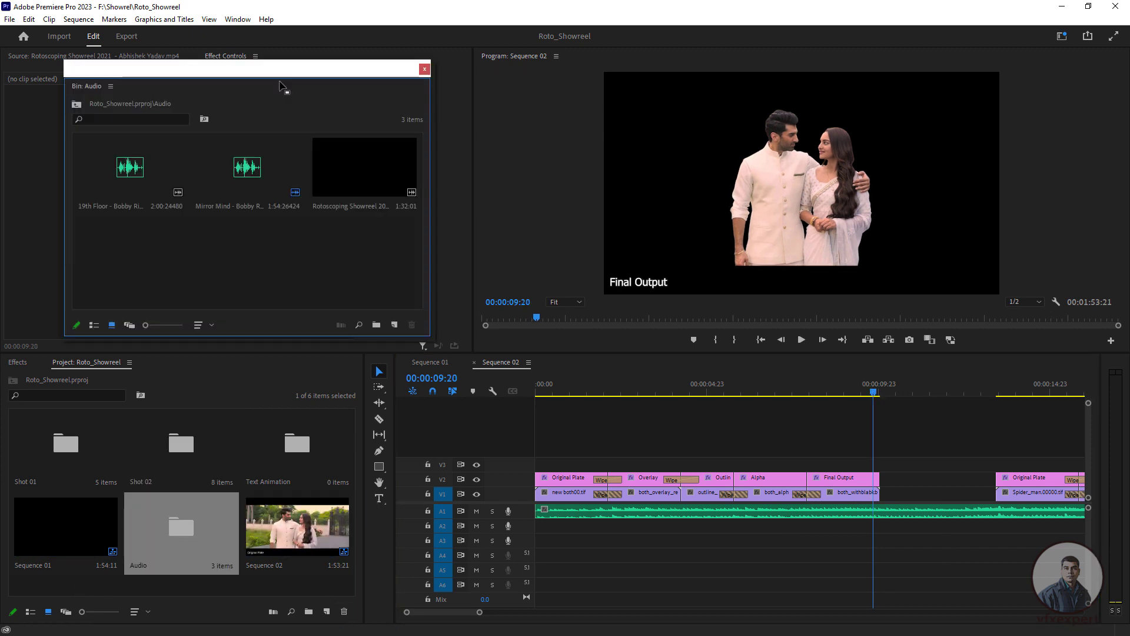
pyautogui.click(425, 69)
pyautogui.click(93, 56)
pyautogui.moveTo(71, 317); pyautogui.dragTo(102, 321)
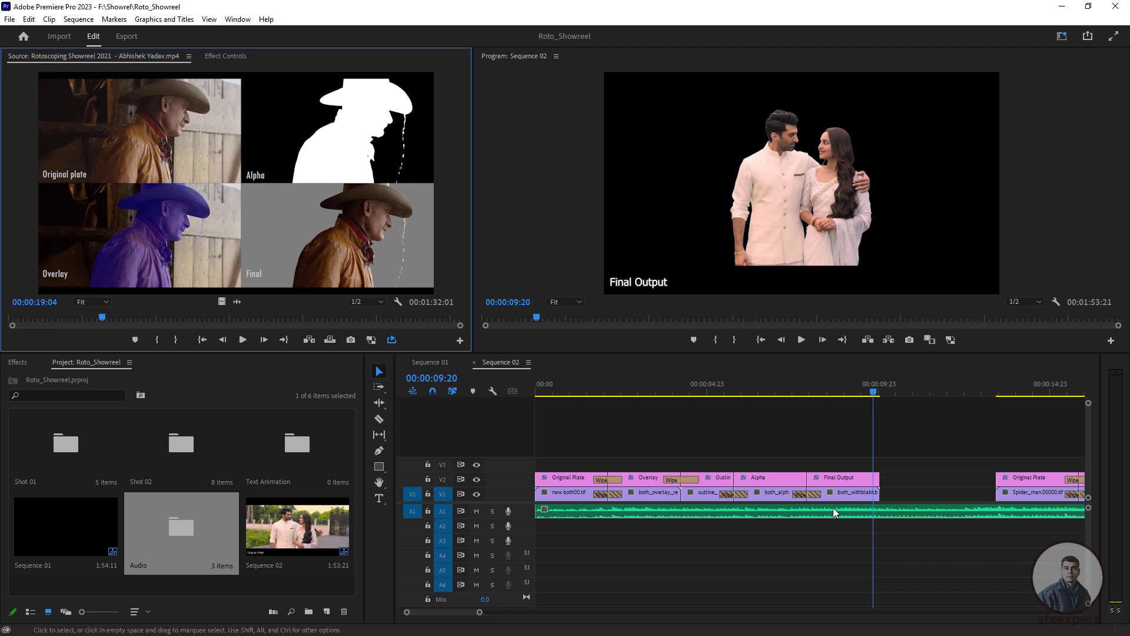
# Move all of the second shot's clips and titles later in Sequence 02, starting near the 18-second mark.
pyautogui.click(895, 577)
pyautogui.press('-')
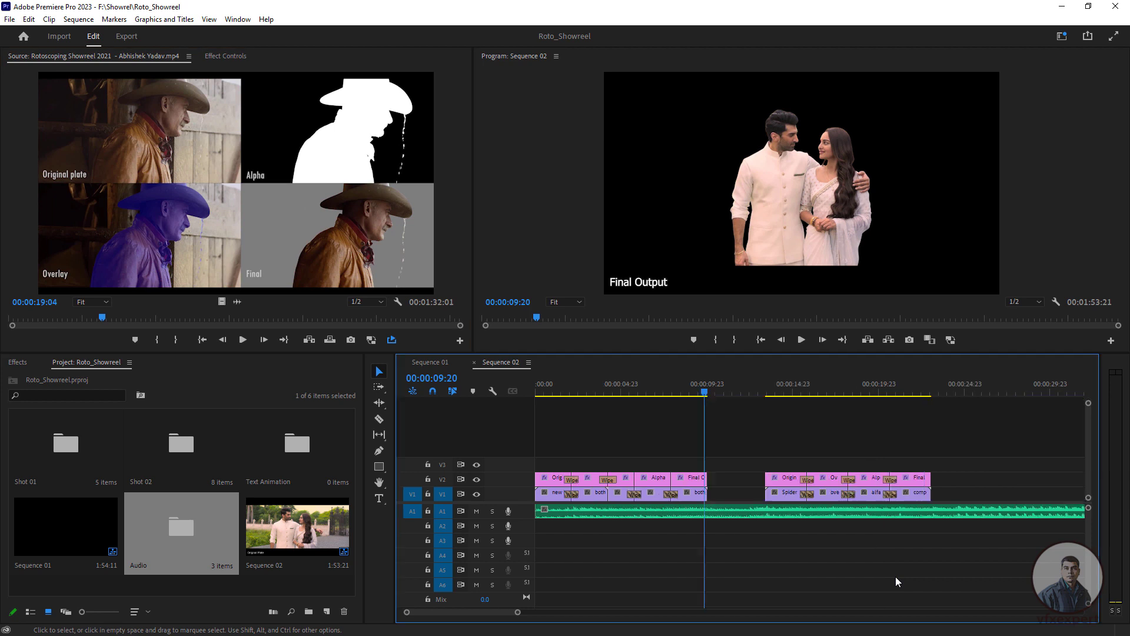
pyautogui.moveTo(980, 454); pyautogui.dragTo(767, 493)
pyautogui.moveTo(922, 502); pyautogui.dragTo(1024, 505)
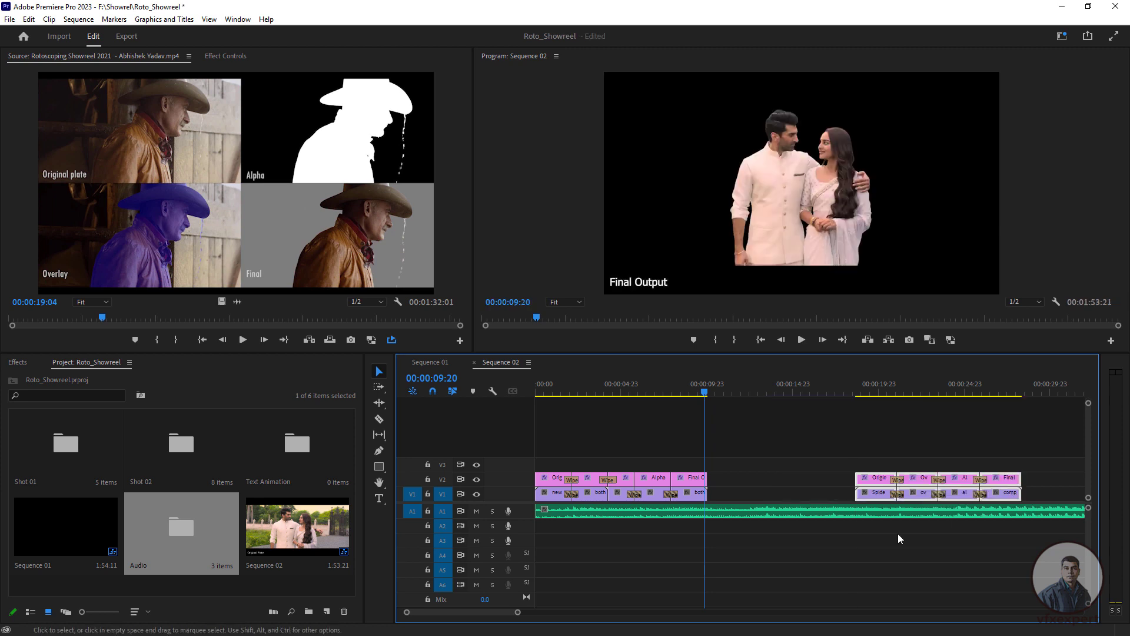
# Copy the first shot's original plate clip from V1 into the gap between the shots at 00:00:10:15.
pyautogui.moveTo(681, 393); pyautogui.dragTo(660, 405)
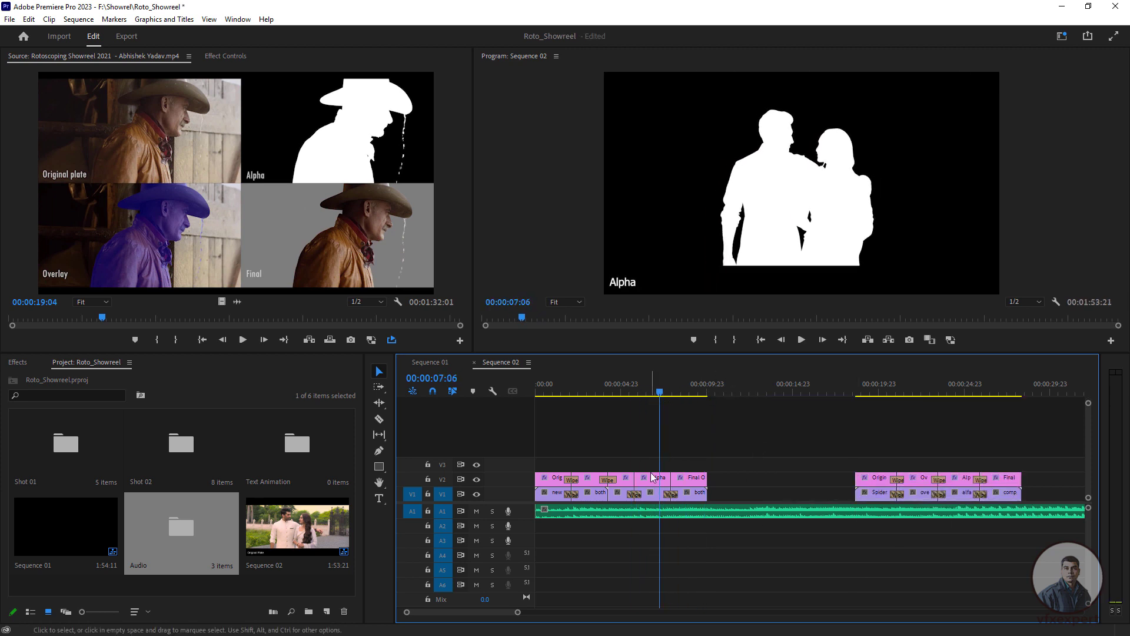
pyautogui.click(739, 496)
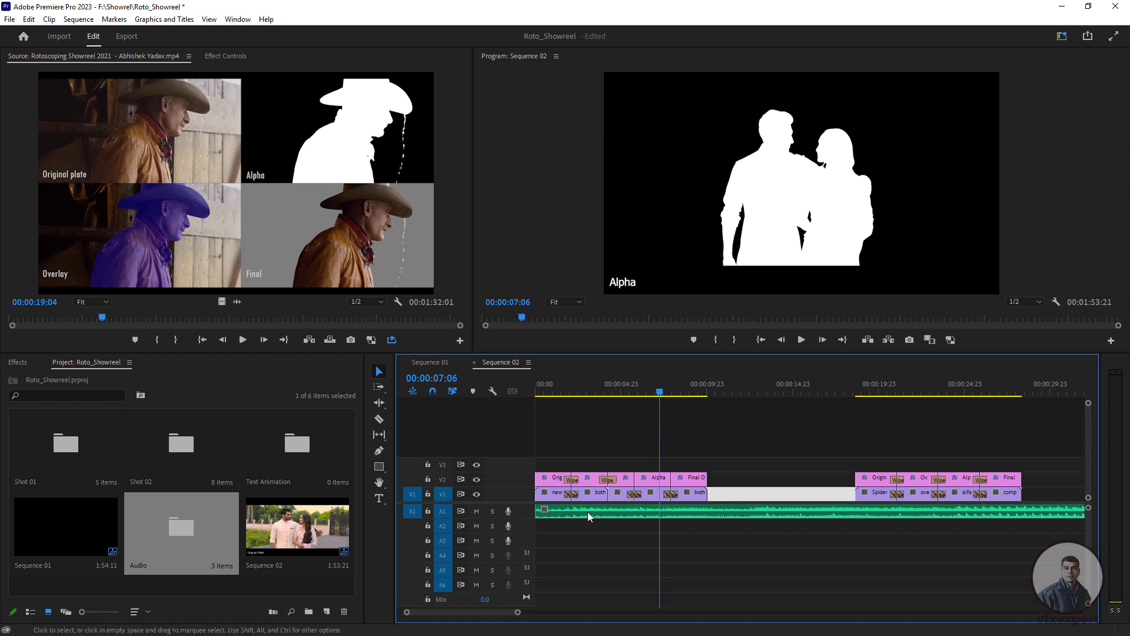
pyautogui.click(558, 496)
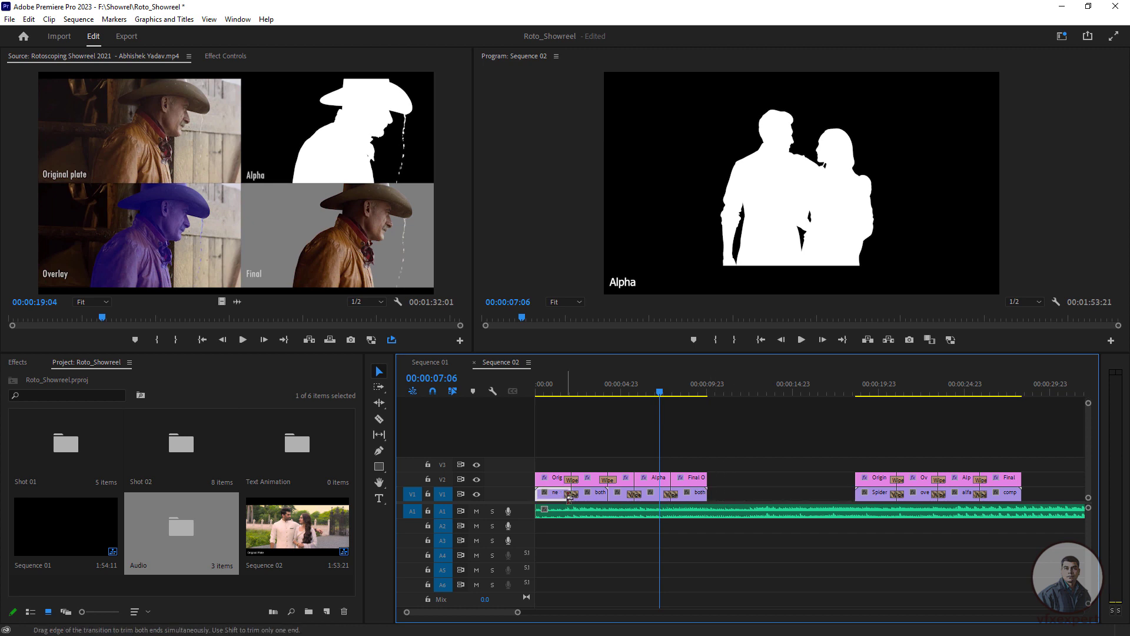
pyautogui.click(718, 392)
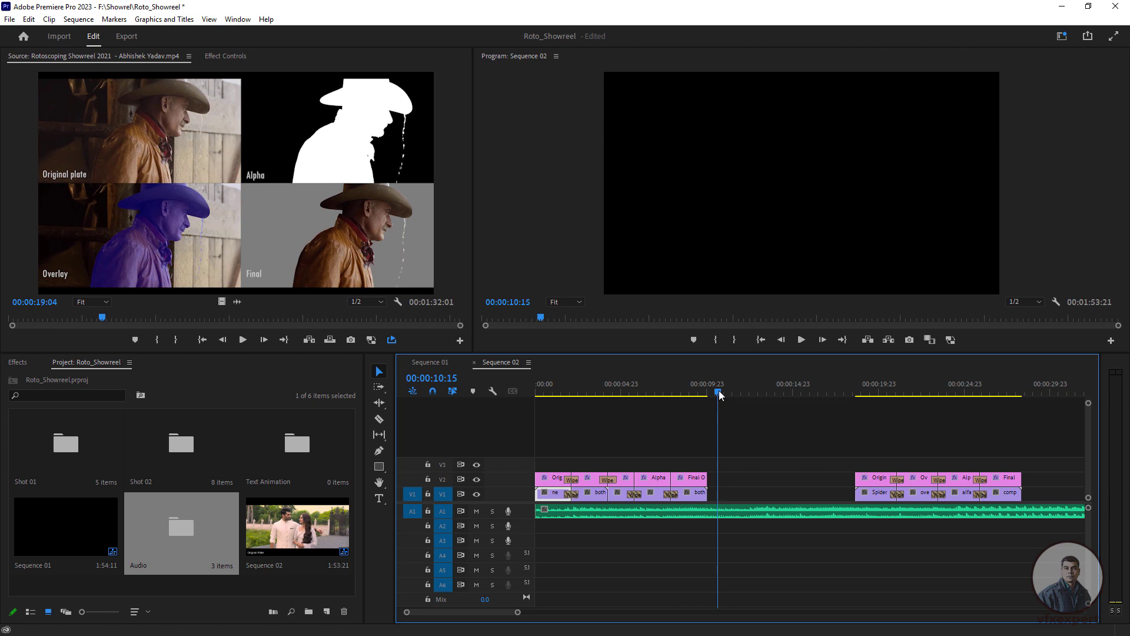
pyautogui.hotkey('ctrl', 'v')
# Duplicate the first shot's overlay clip and stack the copy on V2 directly above the copied original plate.
pyautogui.click(602, 498)
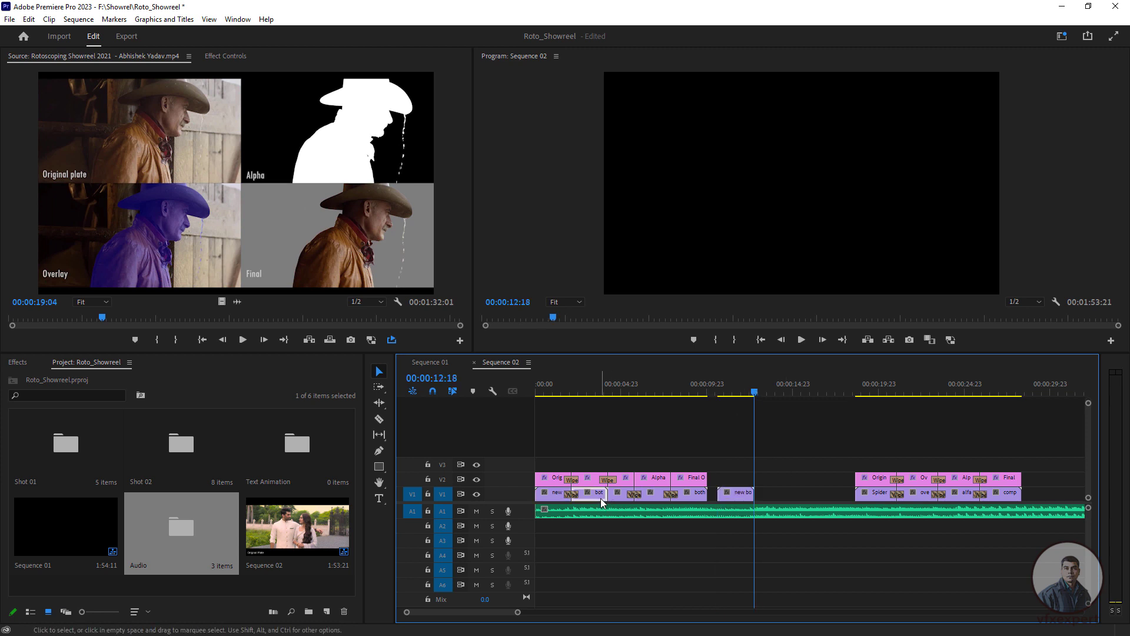
pyautogui.click(769, 394)
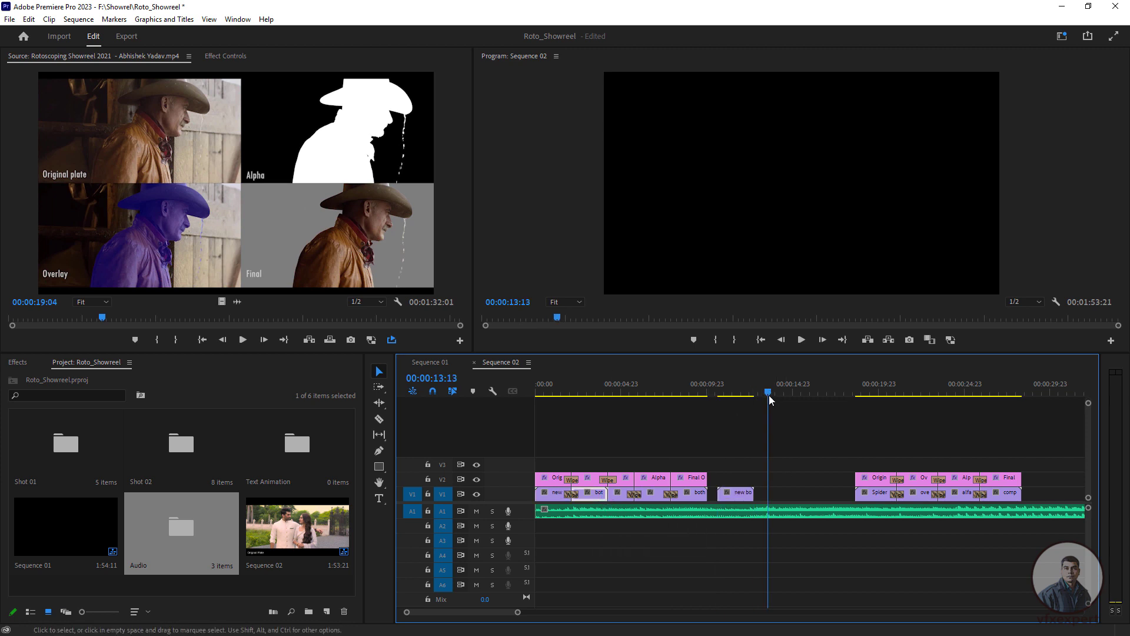
pyautogui.hotkey('ctrl', 'v')
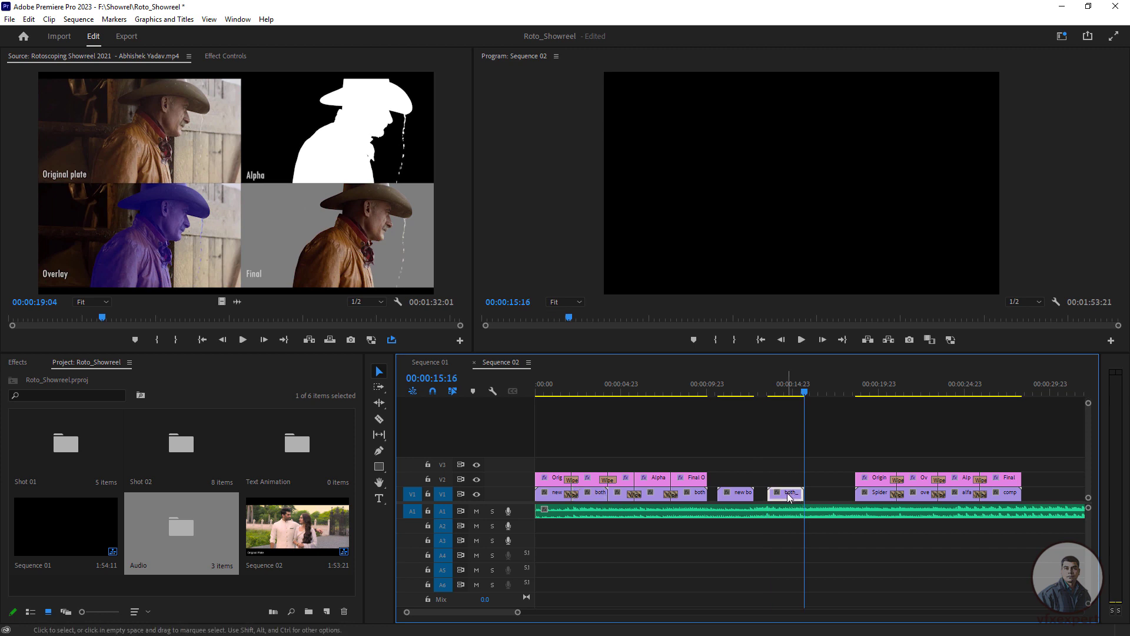
pyautogui.moveTo(789, 495); pyautogui.dragTo(742, 478)
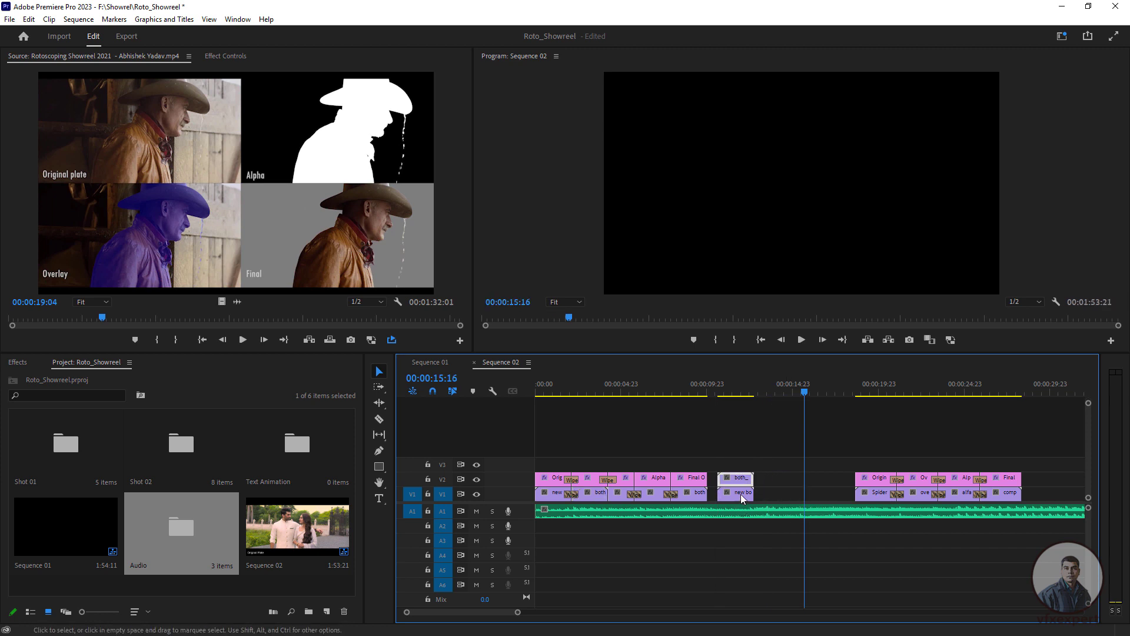
# Duplicate the first shot's alpha clip and place the copy on V3 directly above the copied overlay.
pyautogui.click(659, 497)
pyautogui.click(794, 394)
pyautogui.click(786, 395)
pyautogui.hotkey('ctrl', 'v')
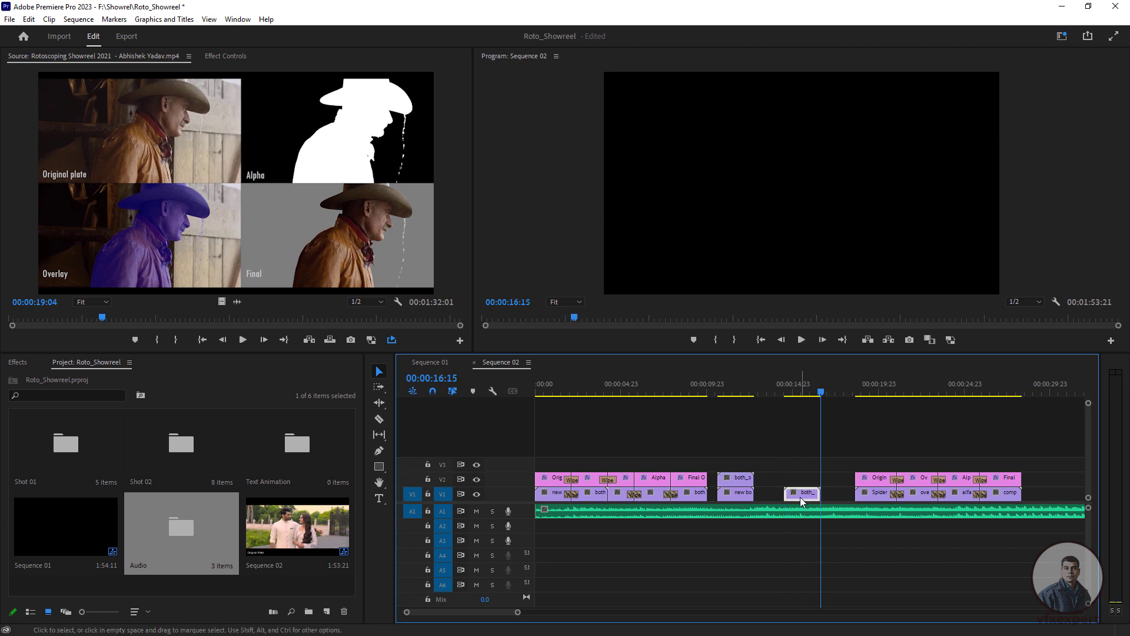
pyautogui.moveTo(803, 495); pyautogui.dragTo(739, 464)
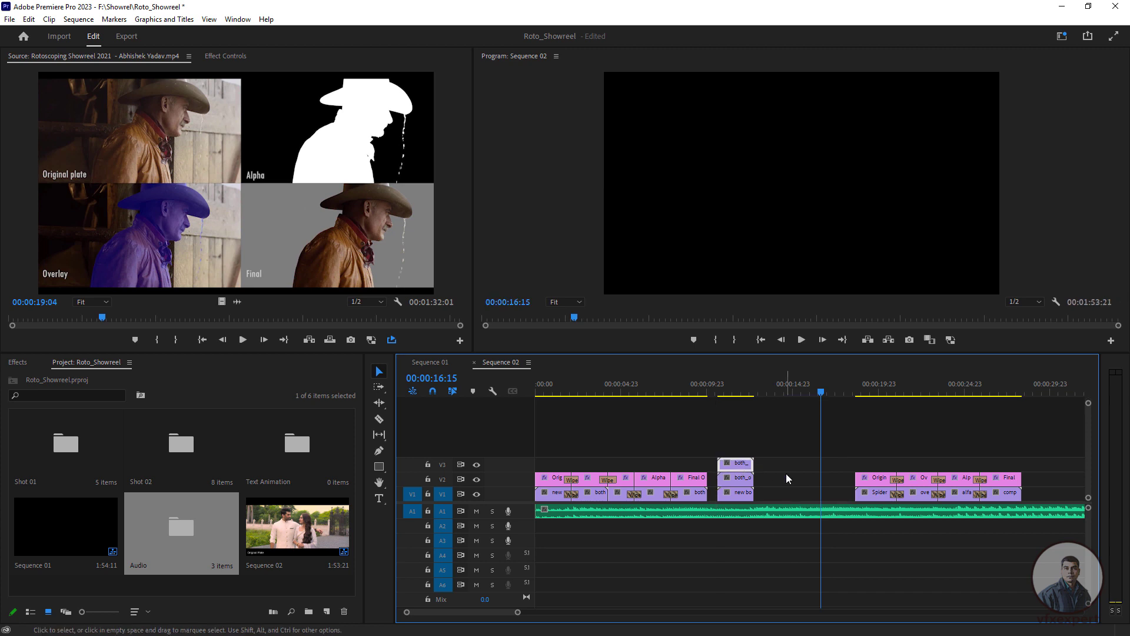
# Duplicate the first shot's final output clip onto a new V4 track above the stack, and view it at 00:00:11:16.
pyautogui.click(786, 477)
pyautogui.click(698, 497)
pyautogui.click(786, 393)
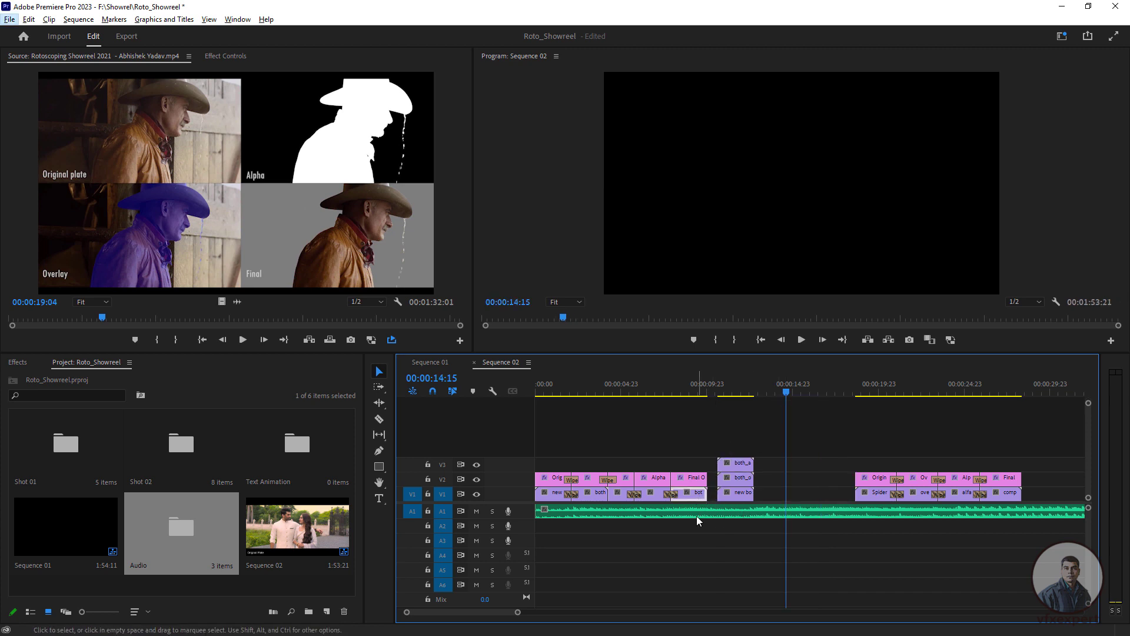
pyautogui.moveTo(695, 496); pyautogui.dragTo(755, 451)
pyautogui.moveTo(789, 390); pyautogui.dragTo(739, 400)
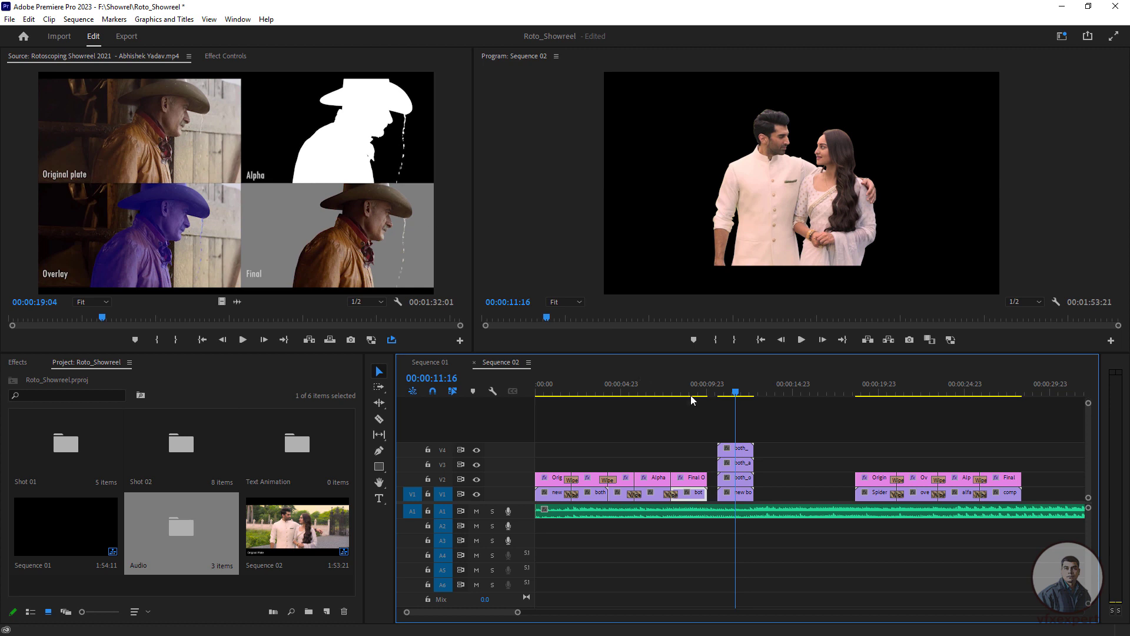
# Set the scale of the copied final output clip on V4 to 50.
pyautogui.click(732, 390)
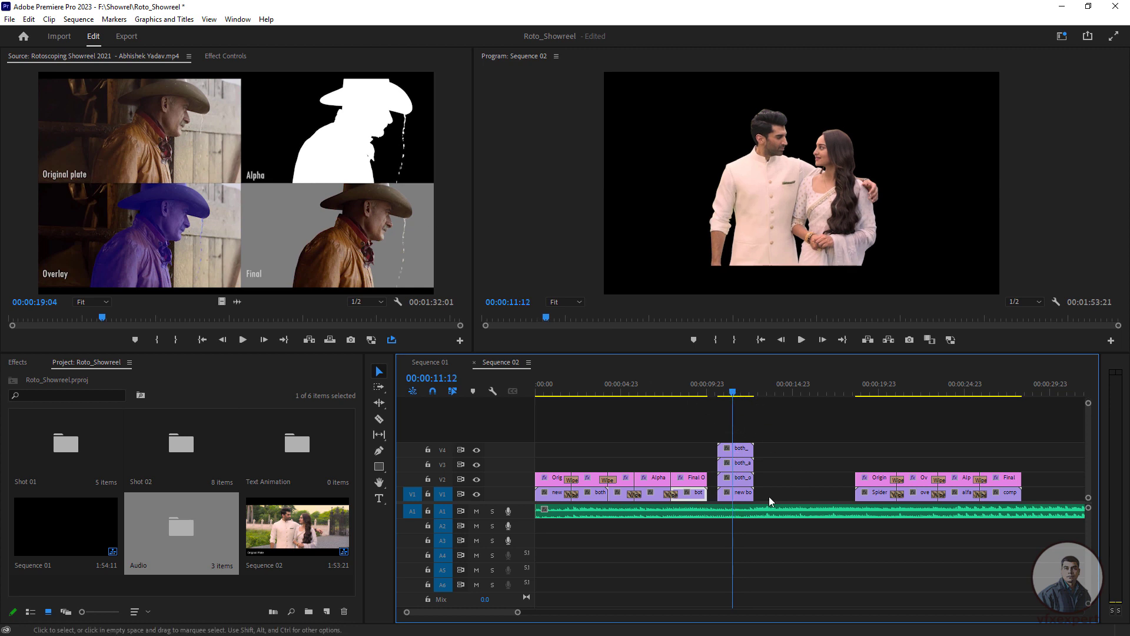
pyautogui.click(735, 454)
pyautogui.click(226, 56)
pyautogui.click(8, 104)
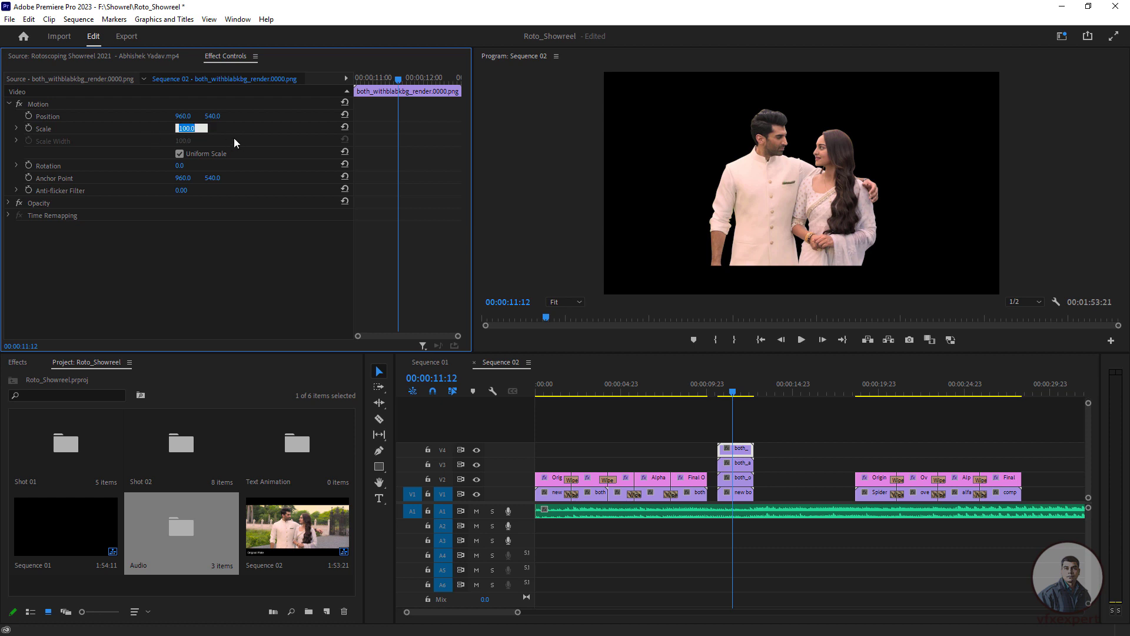
pyautogui.write('25')
pyautogui.press('Return')
pyautogui.click(189, 125)
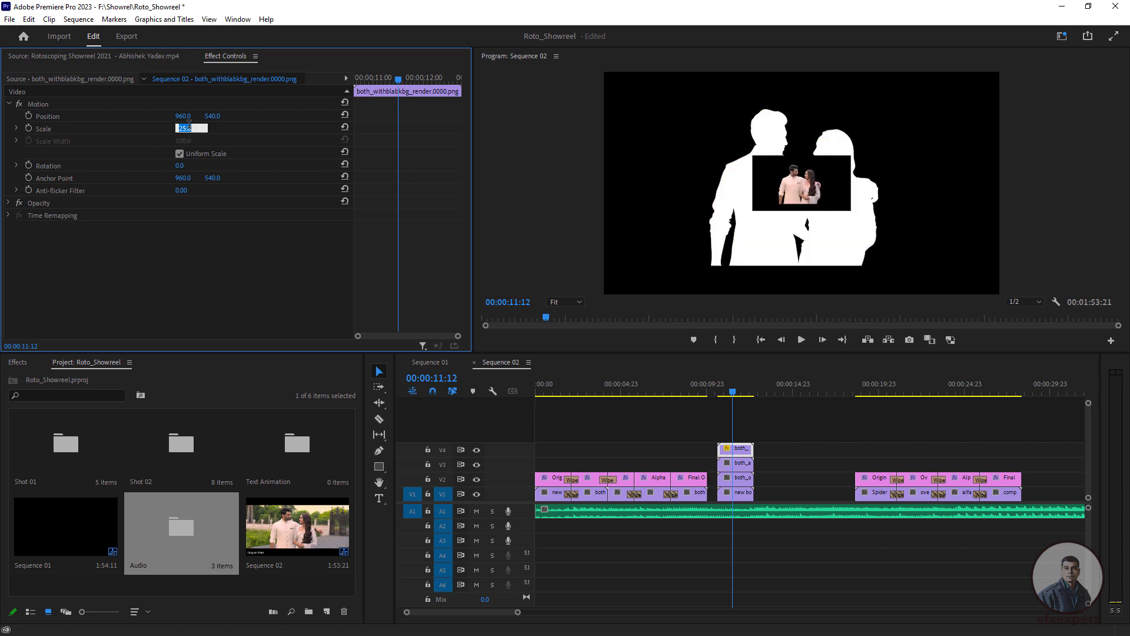
pyautogui.write('50')
pyautogui.press('Return')
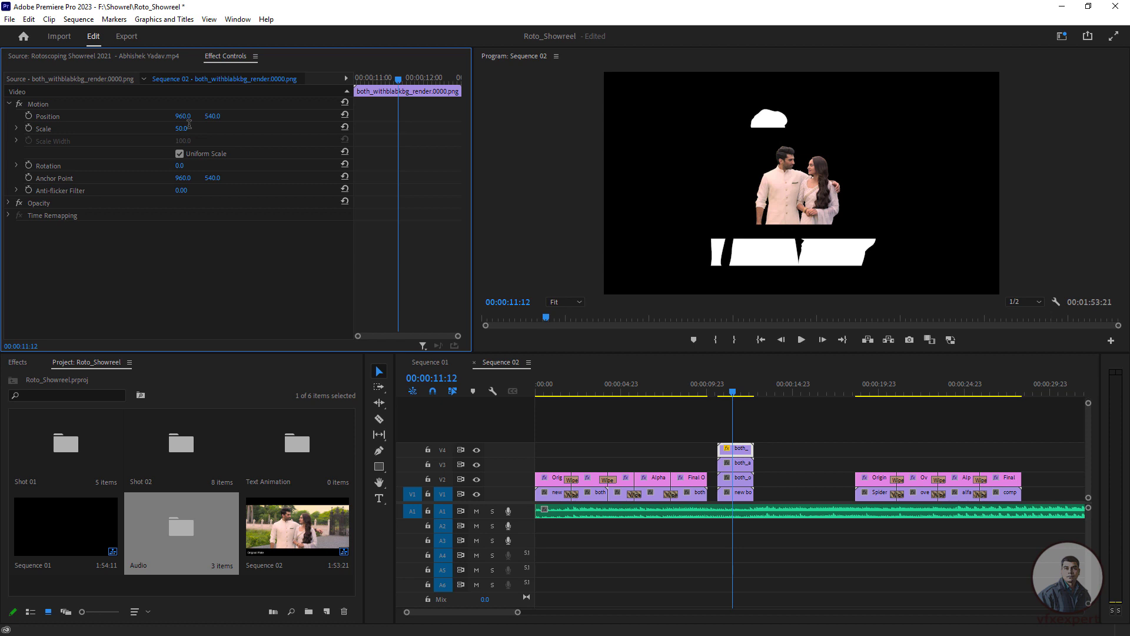
# Set the scale of the copied alpha clip on V3 to 50.
pyautogui.click(743, 468)
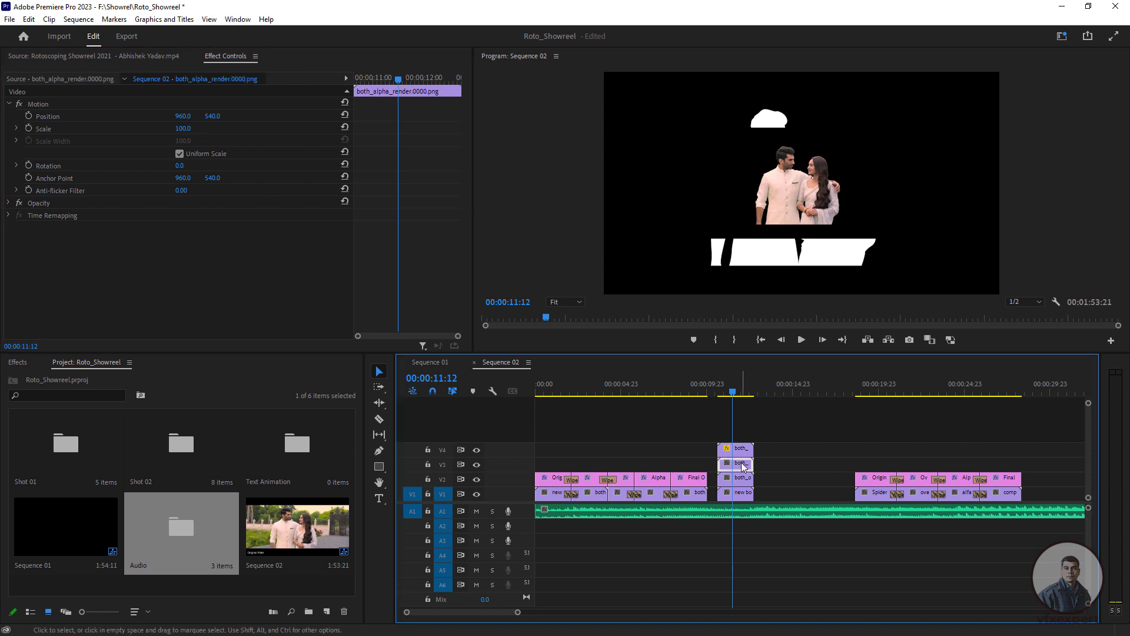
pyautogui.click(184, 128)
pyautogui.write('5')
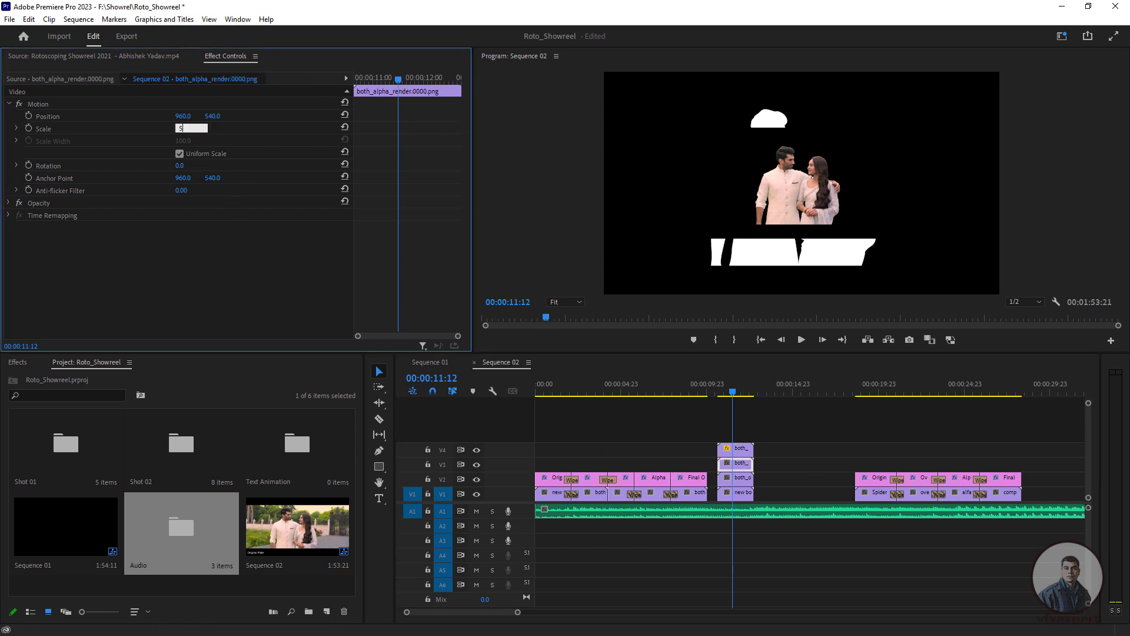
pyautogui.write('0')
pyautogui.press('Return')
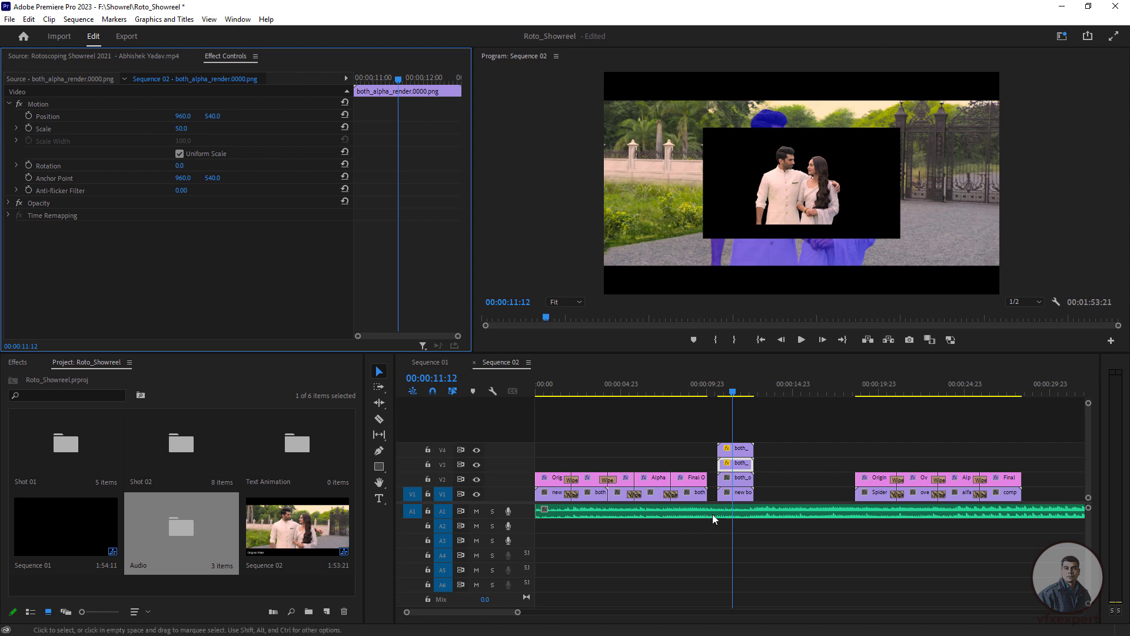
# Set the scale of the copied overlay clip on V2 and the copied original plate on V1 to 50.
pyautogui.click(736, 478)
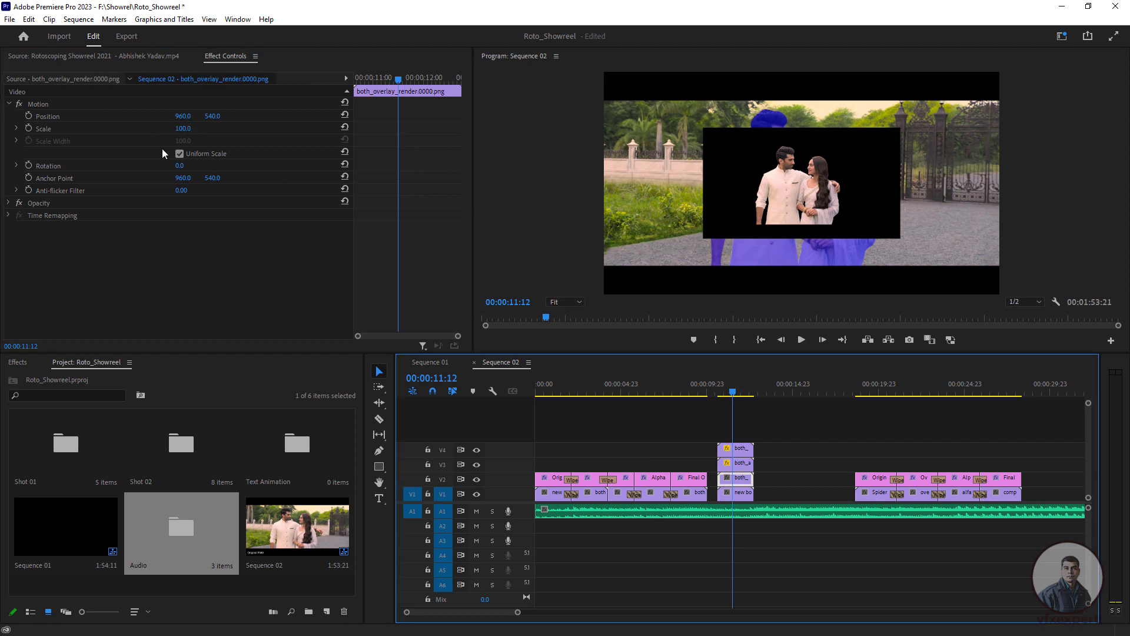
pyautogui.click(184, 129)
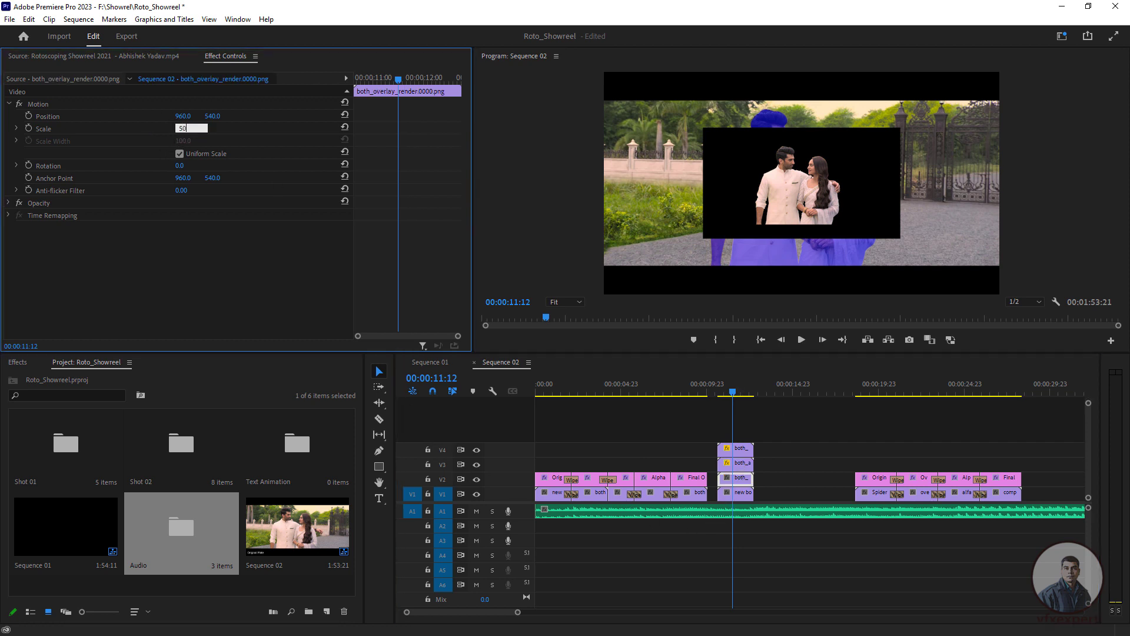
pyautogui.press('Return')
pyautogui.click(736, 492)
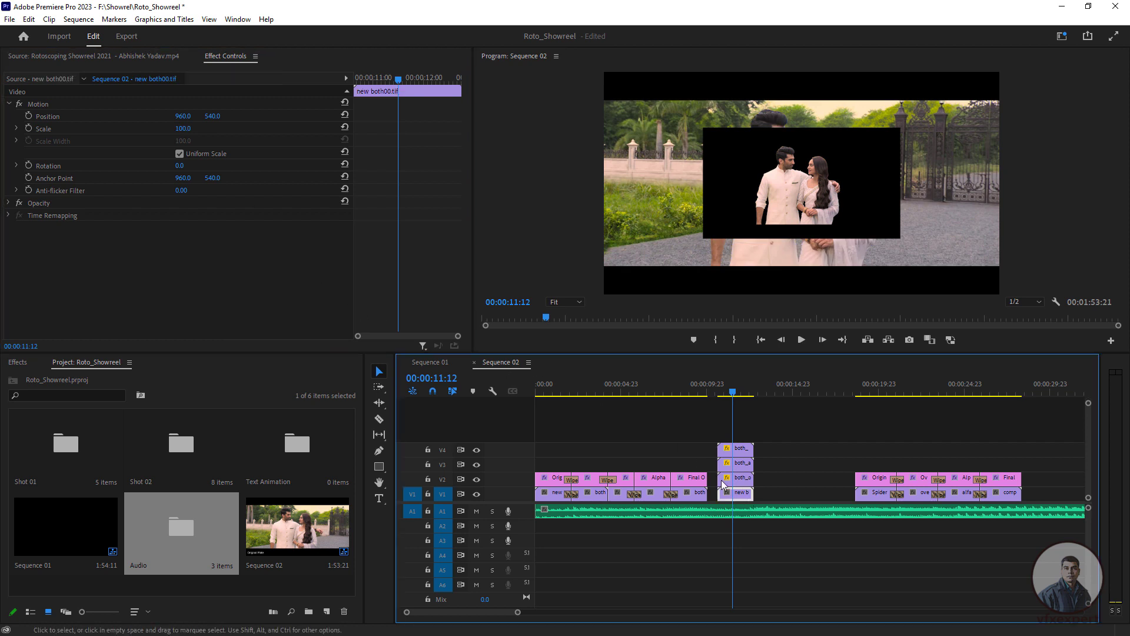
pyautogui.click(183, 129)
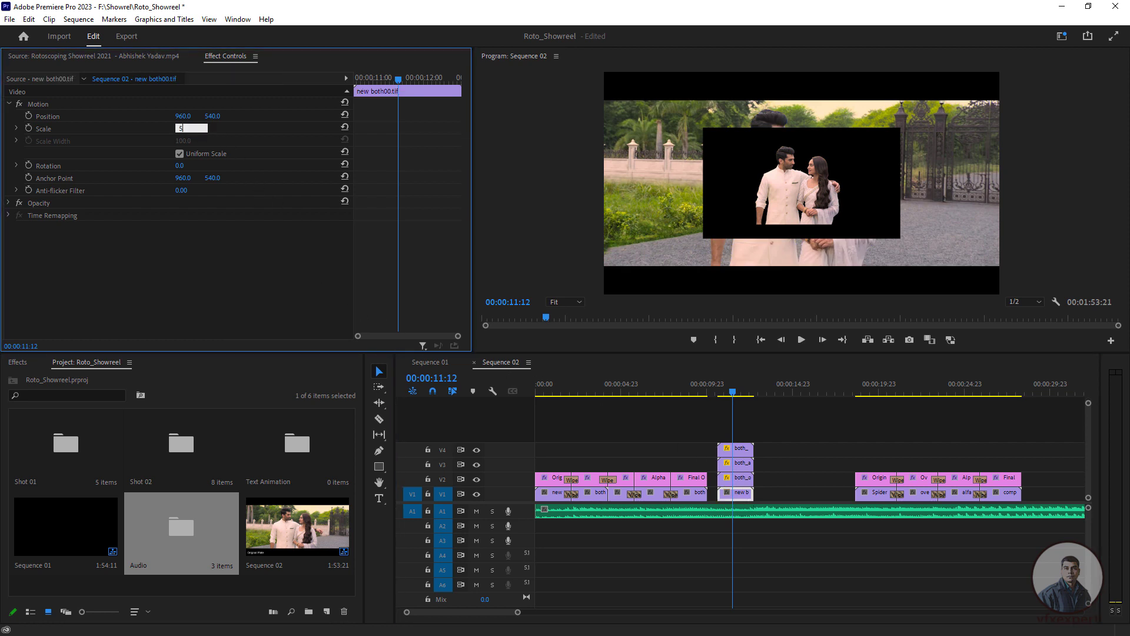
pyautogui.press('Return')
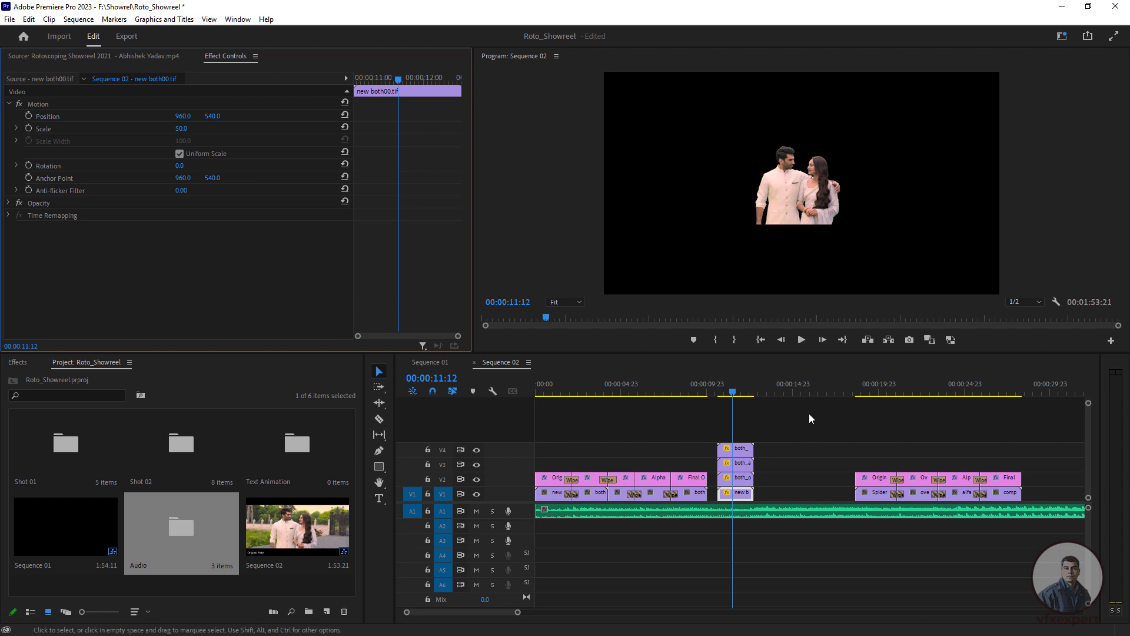
# Move the final output picture into the frame's lower-right quadrant and the alpha picture into the upper-right quadrant.
pyautogui.moveTo(733, 394); pyautogui.dragTo(725, 395)
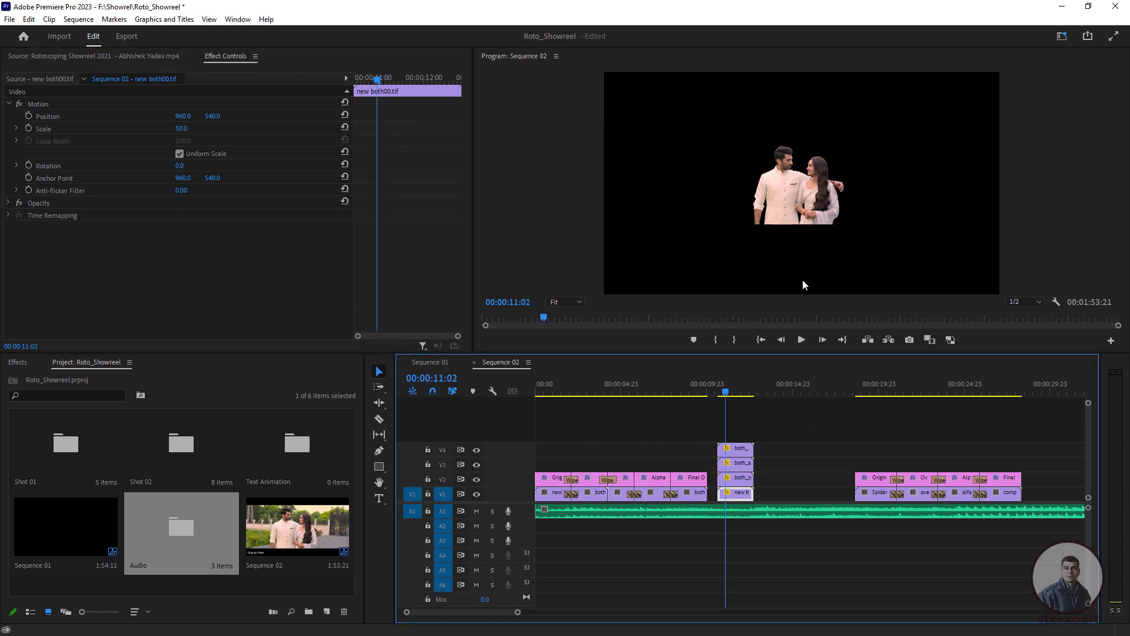
pyautogui.click(801, 209)
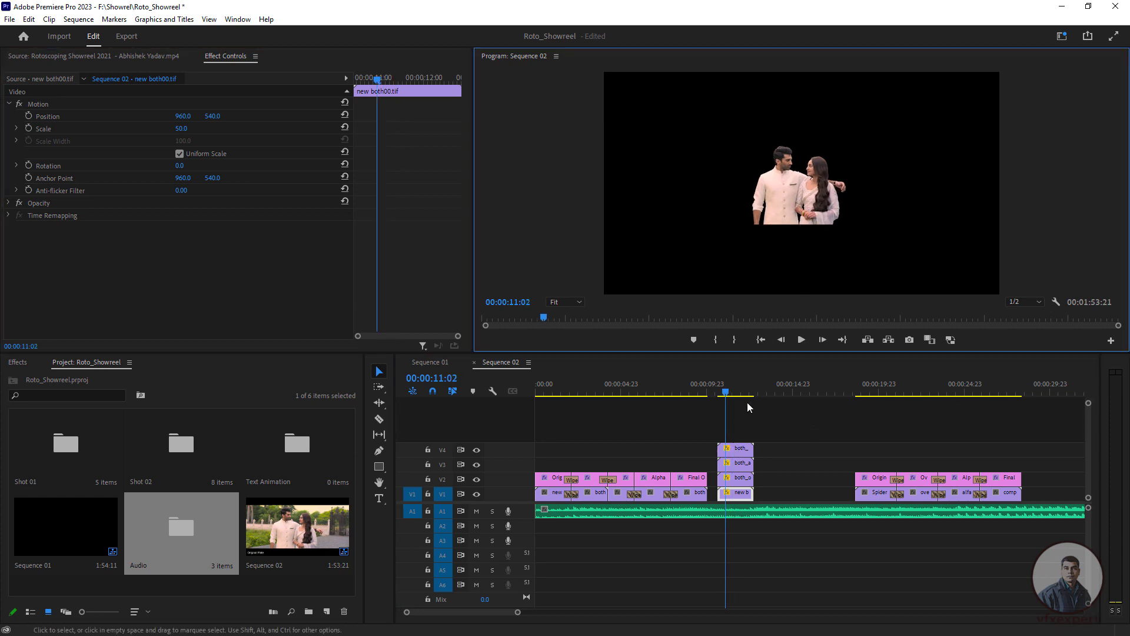
pyautogui.click(731, 394)
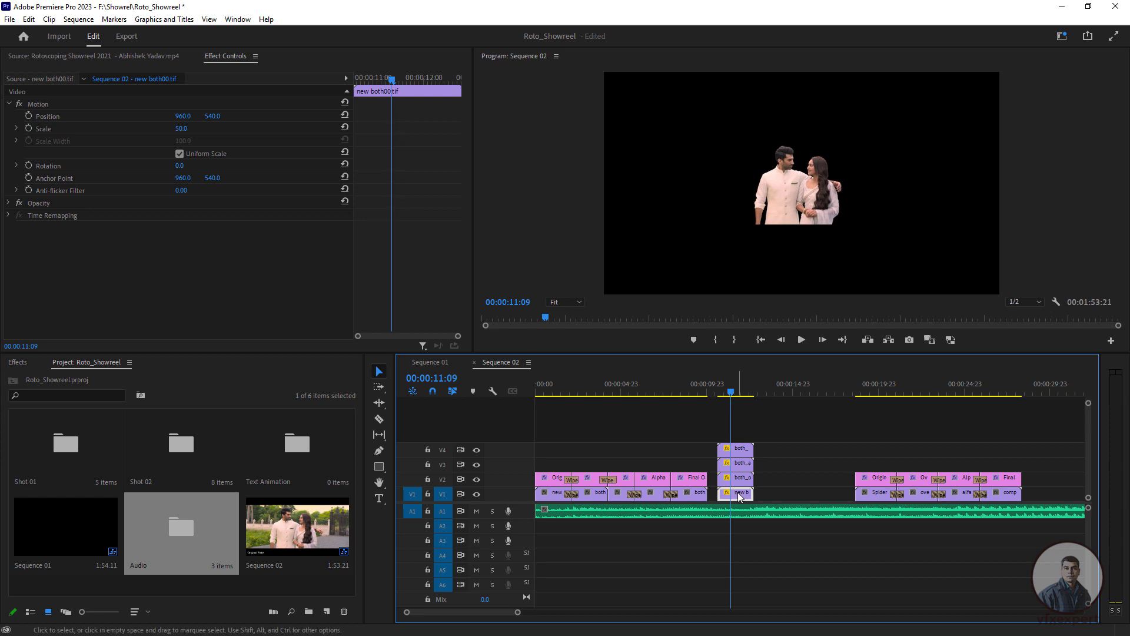
pyautogui.click(740, 452)
pyautogui.click(779, 182)
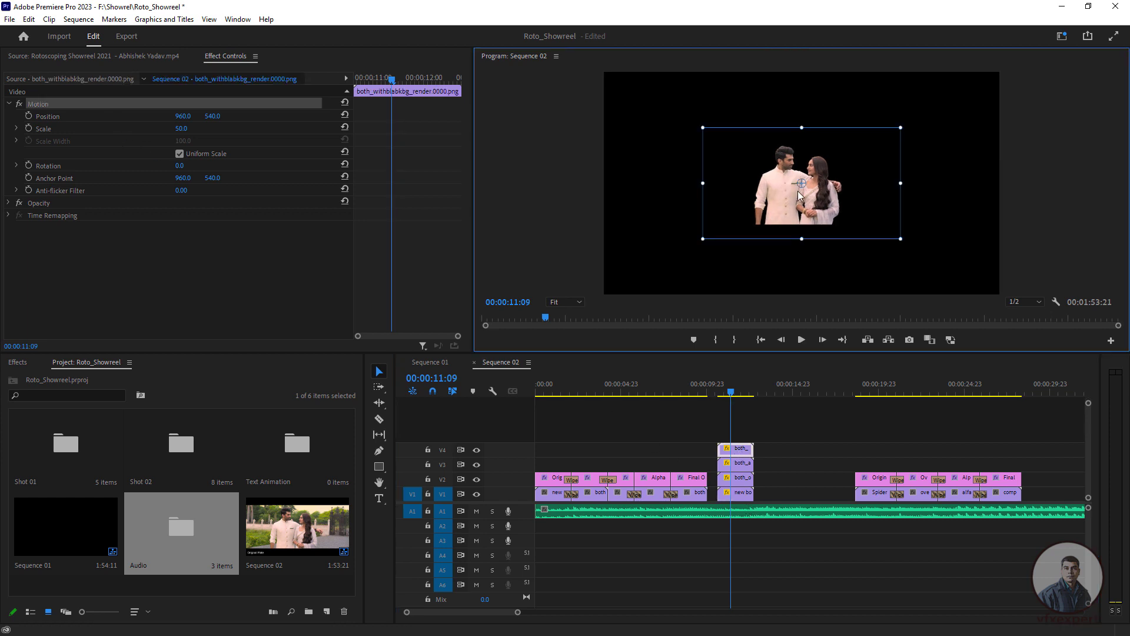
pyautogui.moveTo(826, 213); pyautogui.dragTo(927, 288)
pyautogui.click(784, 184)
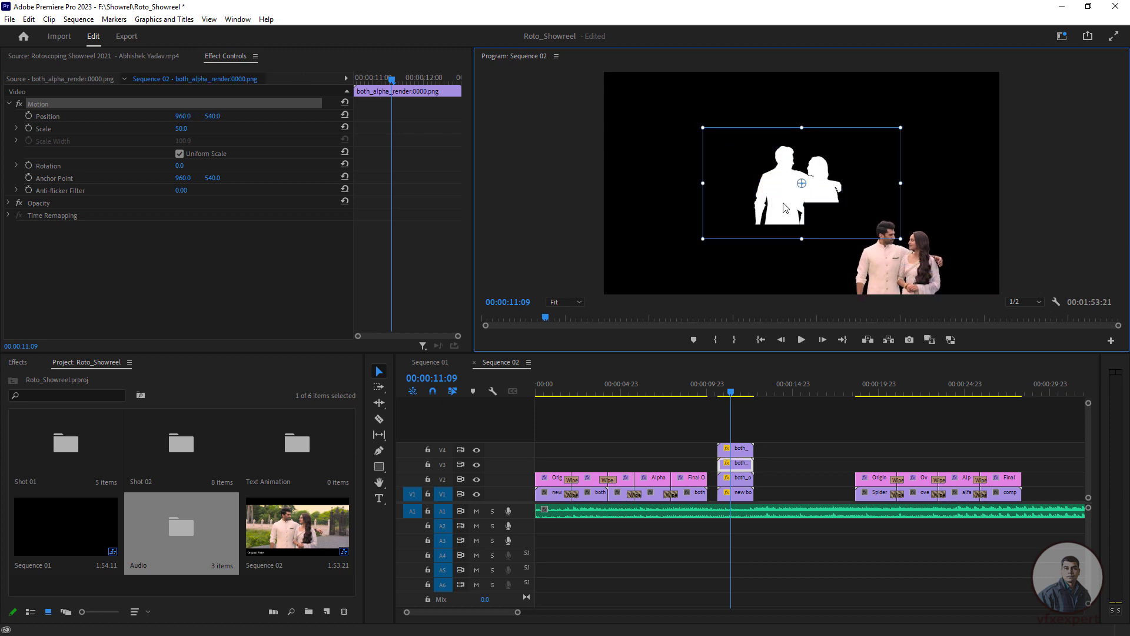
pyautogui.moveTo(823, 182); pyautogui.dragTo(881, 163)
# Place the overlay picture in the lower-left quadrant at about 491, 811 and the original plate in the upper-left at about 506, 314.
pyautogui.moveTo(737, 205); pyautogui.dragTo(640, 261)
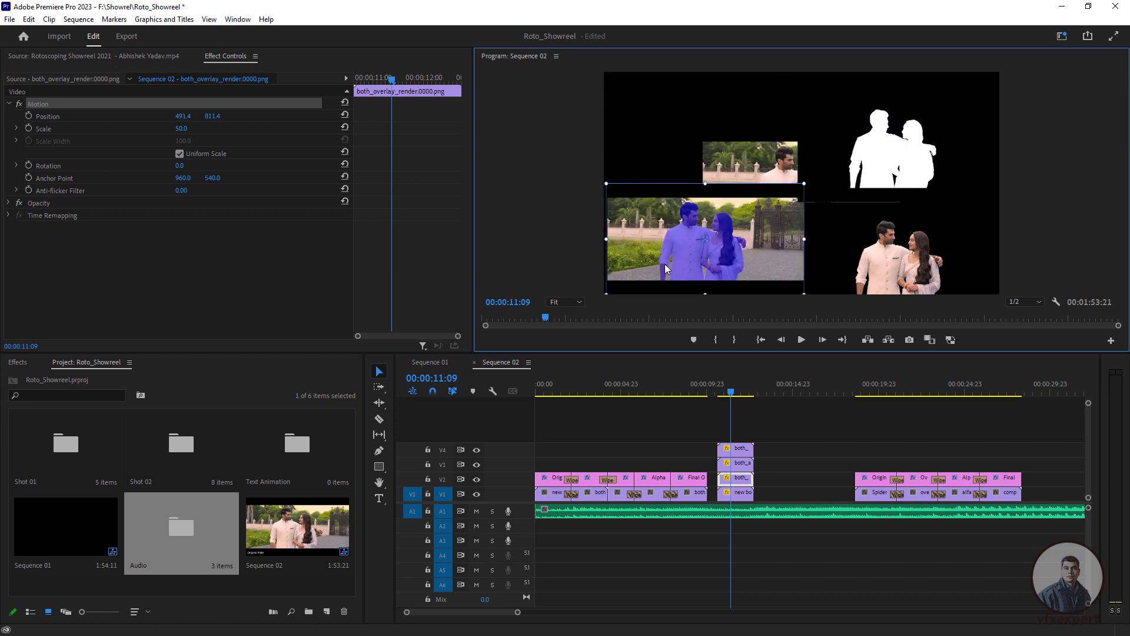
pyautogui.moveTo(779, 169); pyautogui.dragTo(686, 122)
pyautogui.moveTo(736, 391); pyautogui.dragTo(736, 390)
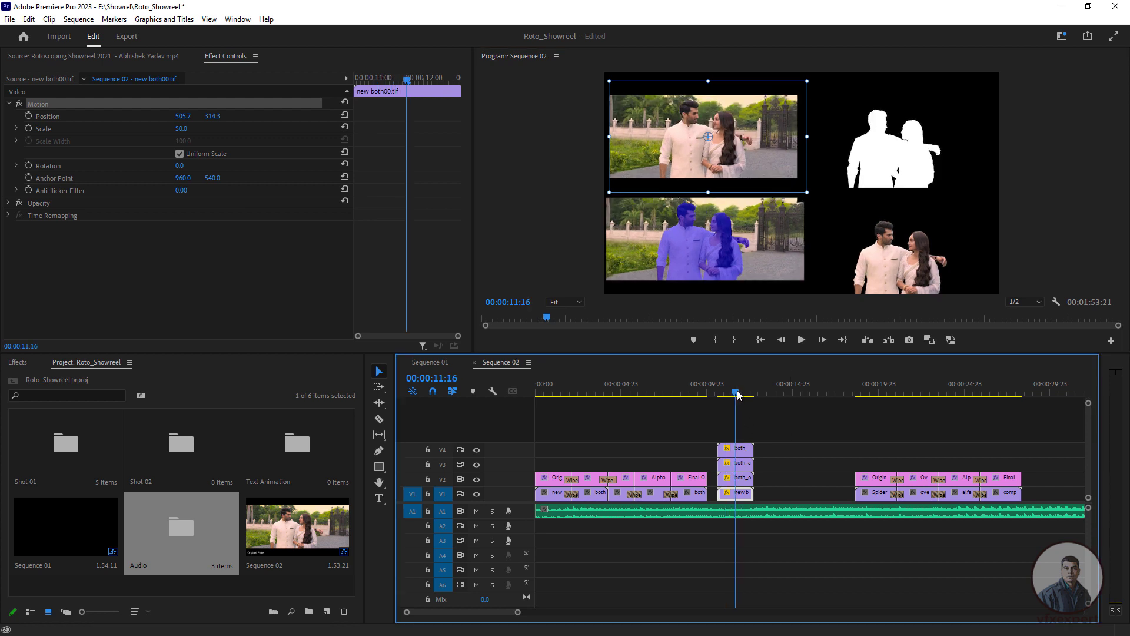
pyautogui.click(740, 426)
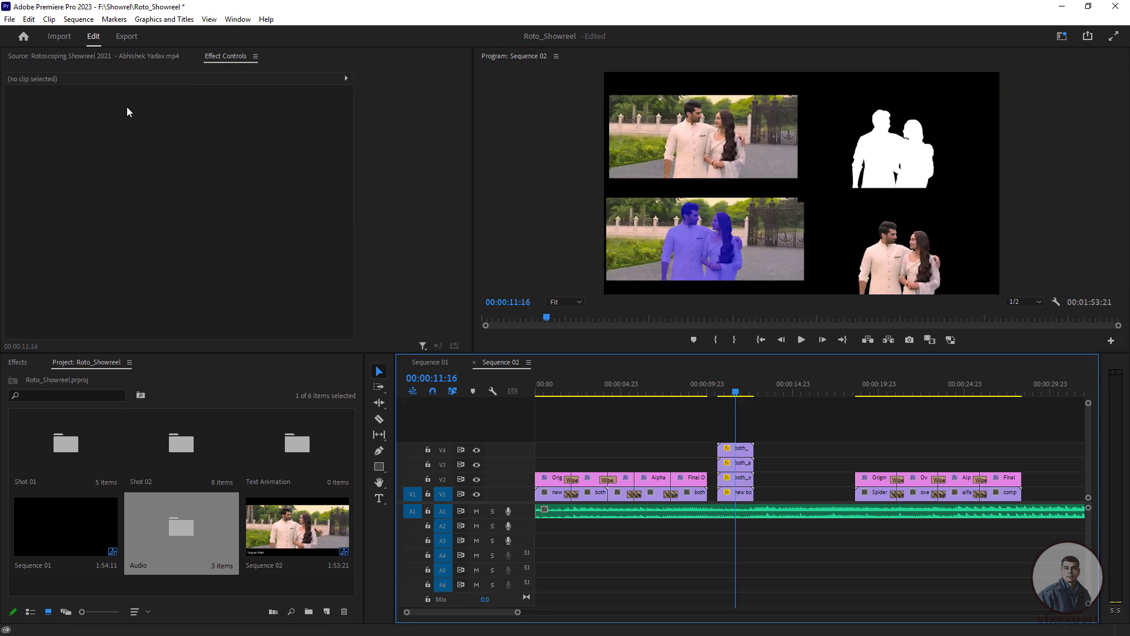
# Check the reference showreel, and swap the panels so the overlay sits upper-right at about 1440, 306 and the alpha lower-left.
pyautogui.click(75, 57)
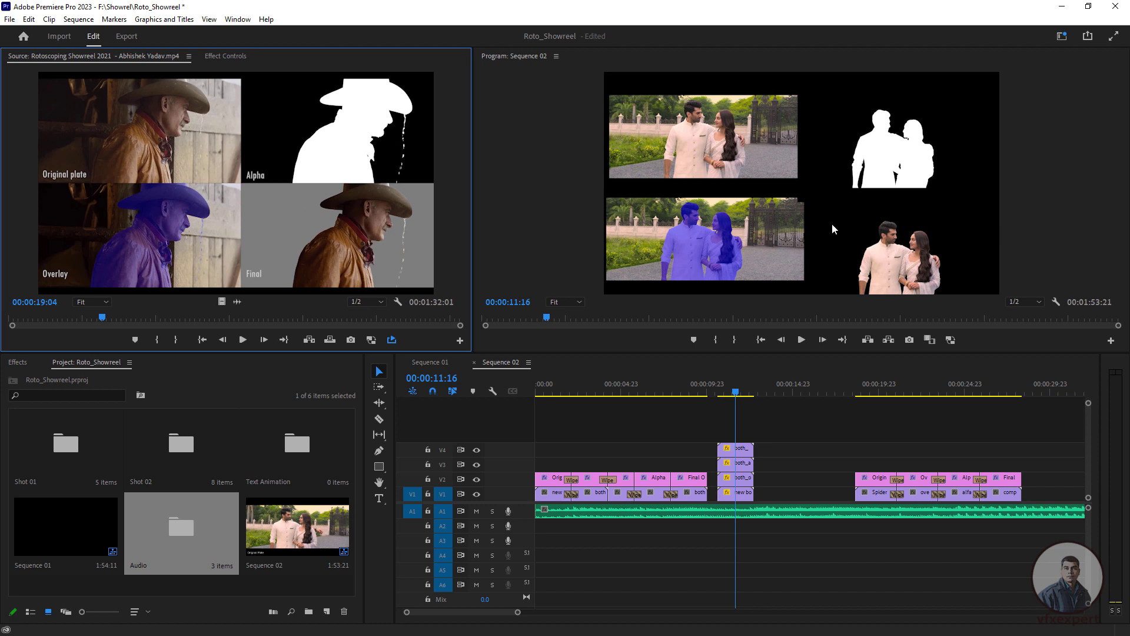
pyautogui.click(750, 242)
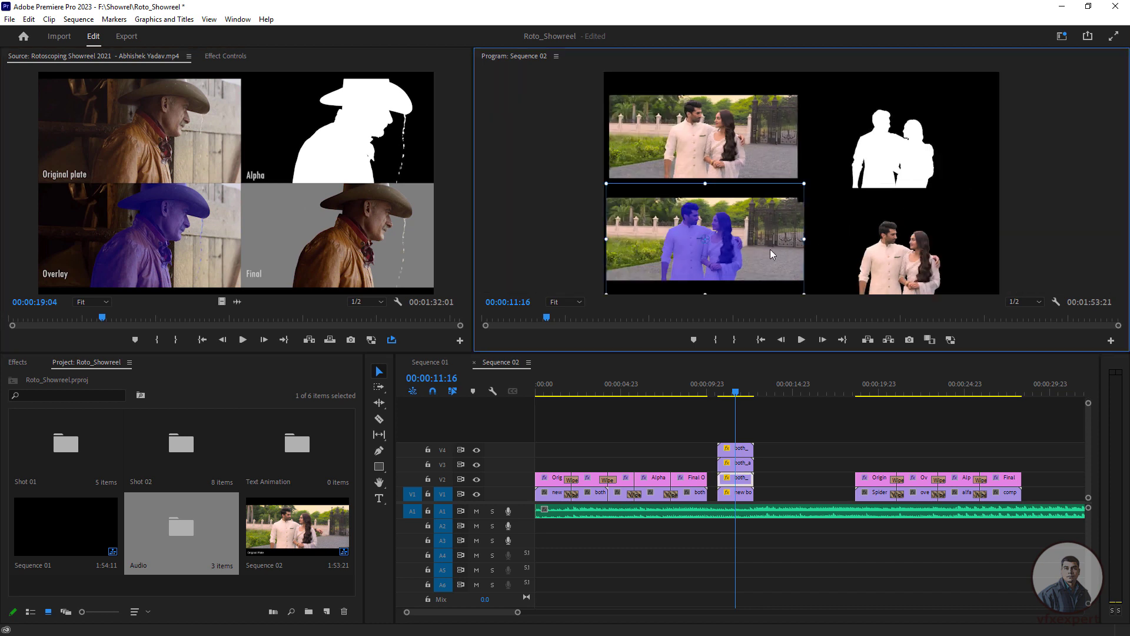
pyautogui.moveTo(824, 200); pyautogui.dragTo(915, 157)
pyautogui.moveTo(922, 174); pyautogui.dragTo(732, 262)
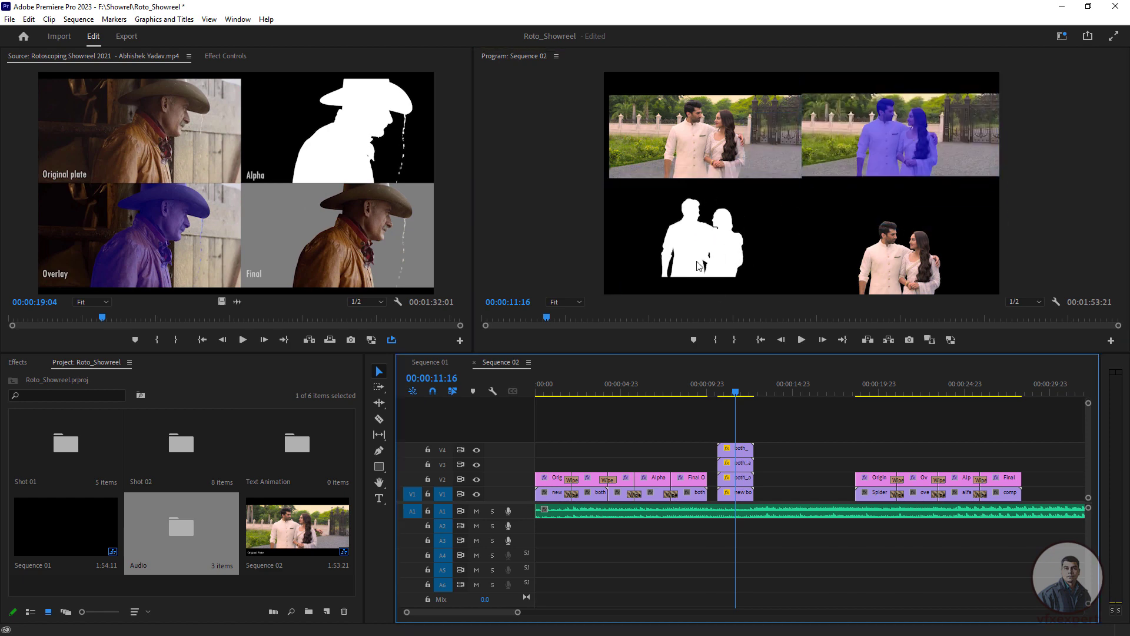
# Lower the alpha panel to about 497, 880 so it lines up with the final output panel.
pyautogui.click(704, 262)
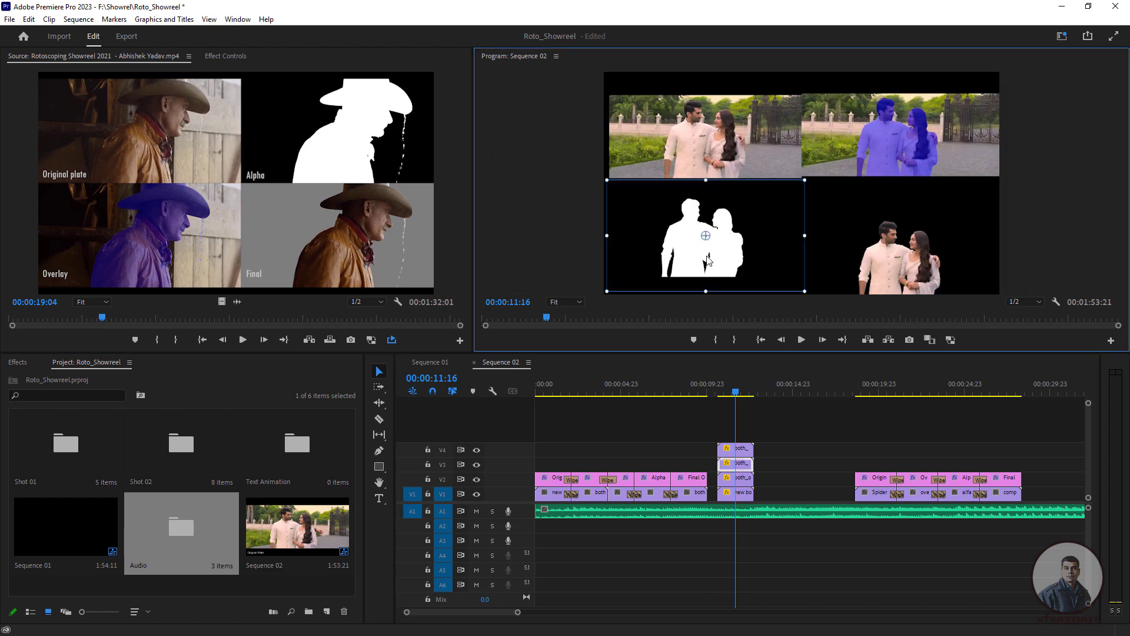
pyautogui.moveTo(711, 265); pyautogui.dragTo(715, 278)
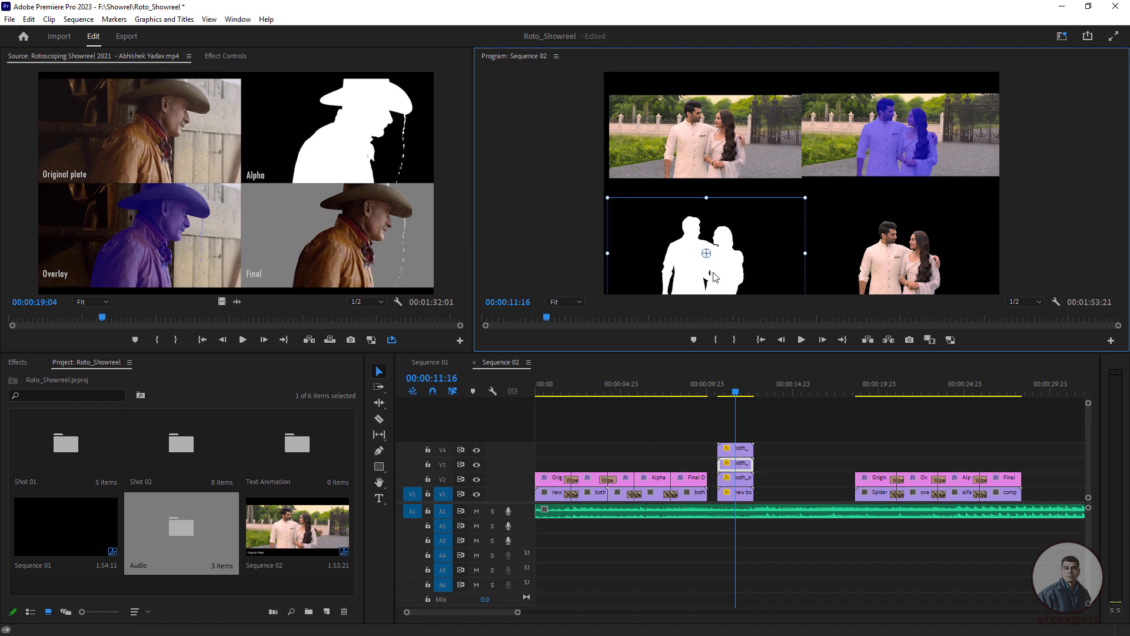
pyautogui.click(742, 468)
pyautogui.click(226, 56)
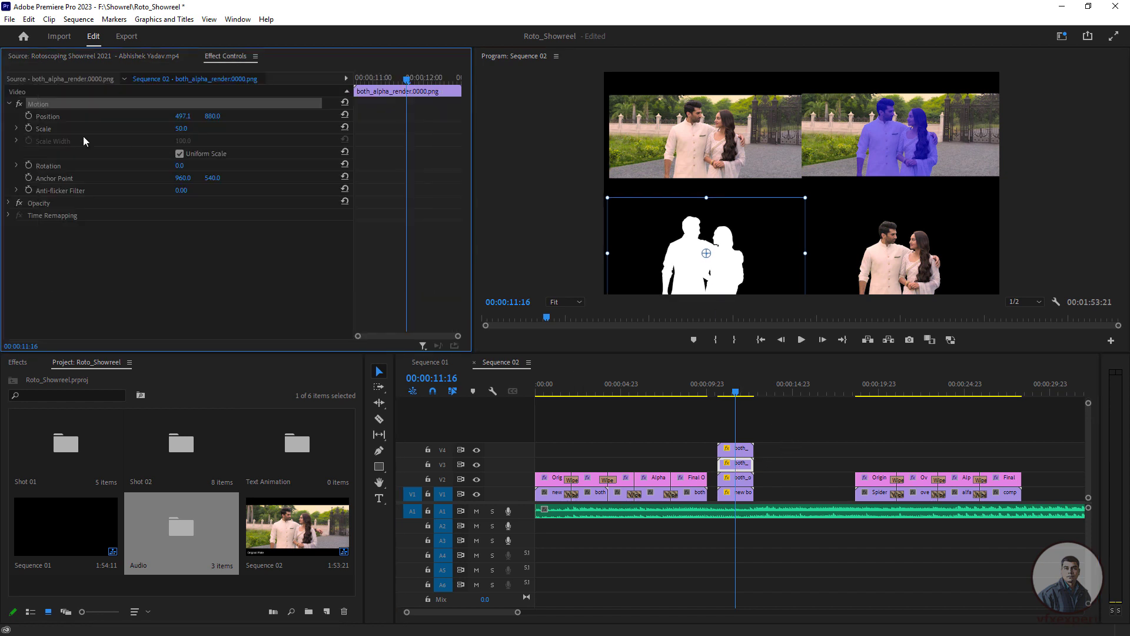
# Inspect the overlay clip's motion settings and scrub through the four-panel section to check the layout.
pyautogui.click(742, 484)
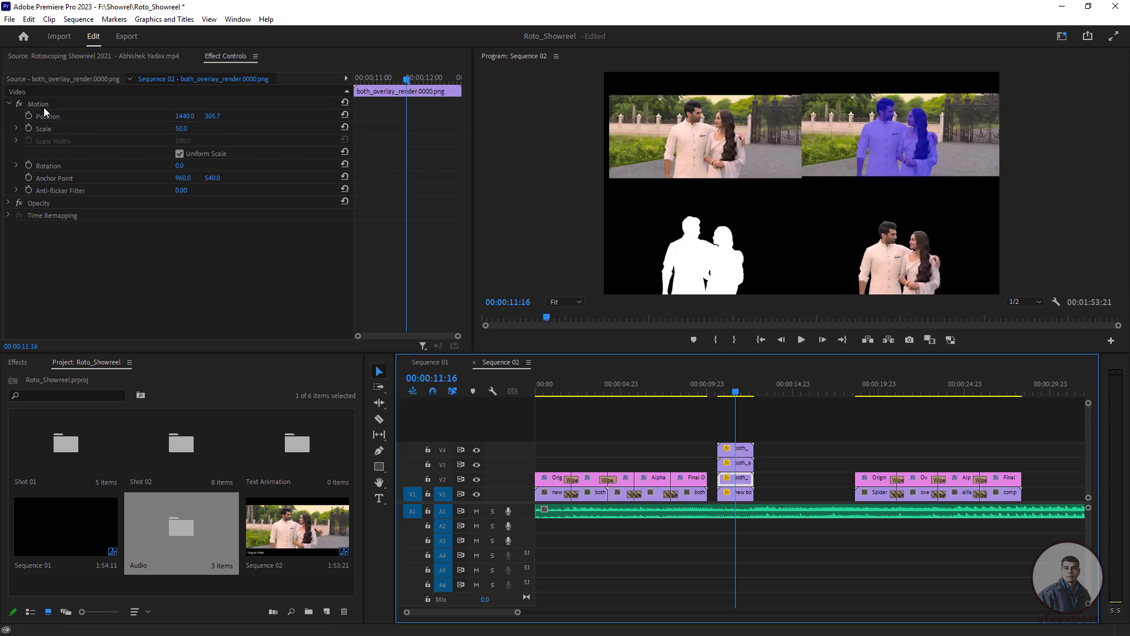
pyautogui.click(42, 105)
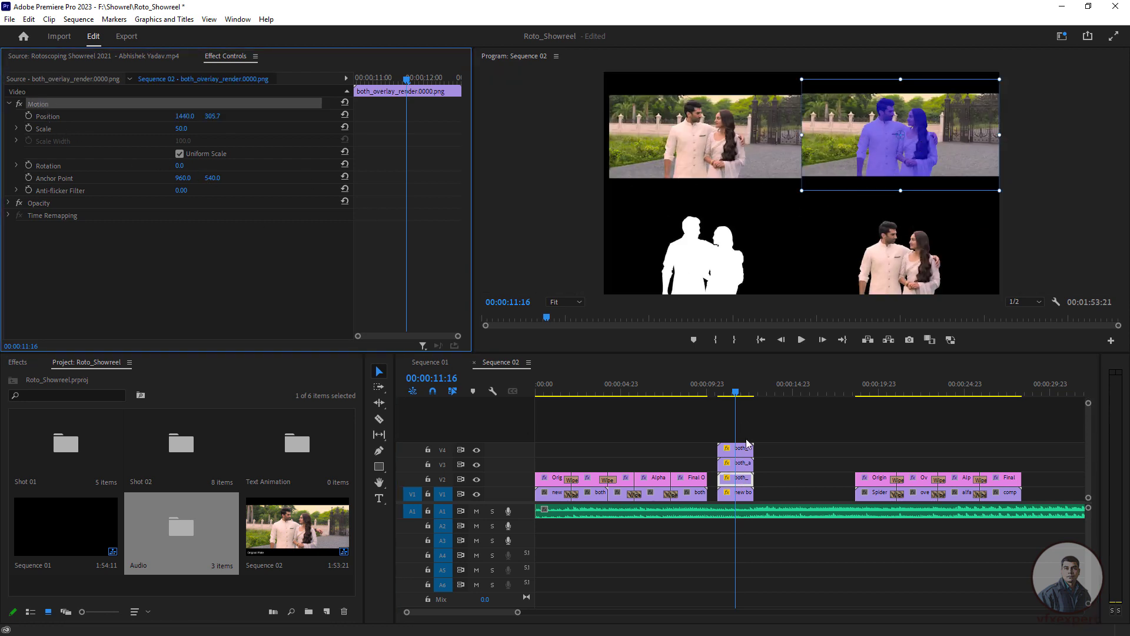
pyautogui.click(790, 431)
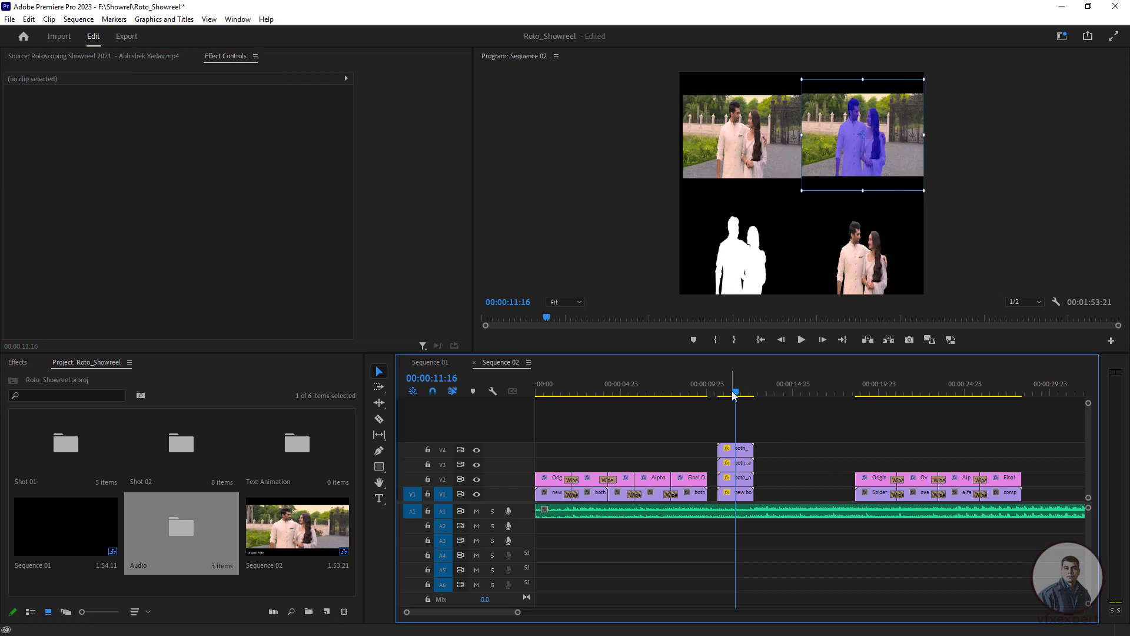
pyautogui.moveTo(734, 395); pyautogui.dragTo(732, 394)
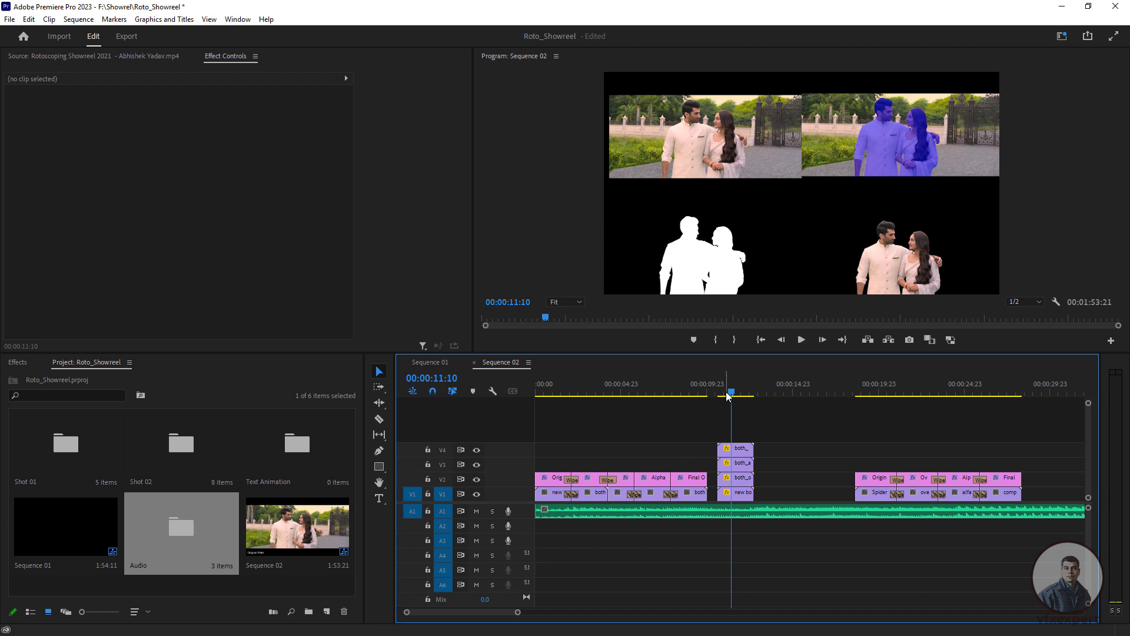
pyautogui.moveTo(728, 397); pyautogui.dragTo(735, 404)
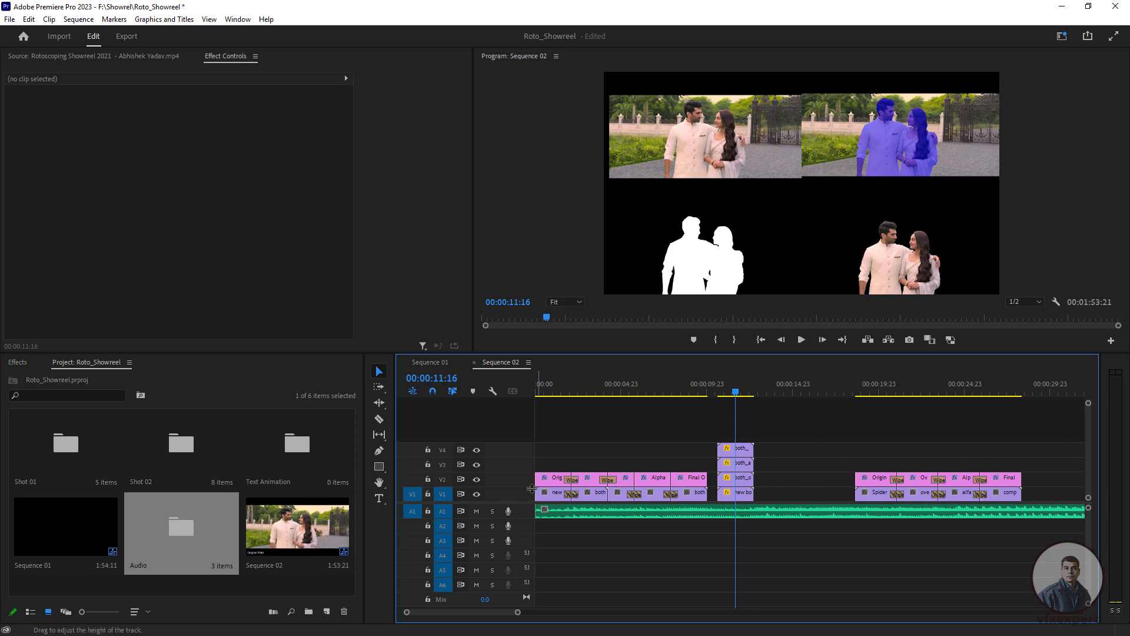
# Duplicate the Original Plate and Overlay titles onto V5 and V6 above the stack, and position each over its matching panel.
pyautogui.click(554, 480)
pyautogui.moveTo(554, 486); pyautogui.dragTo(736, 436)
pyautogui.click(624, 260)
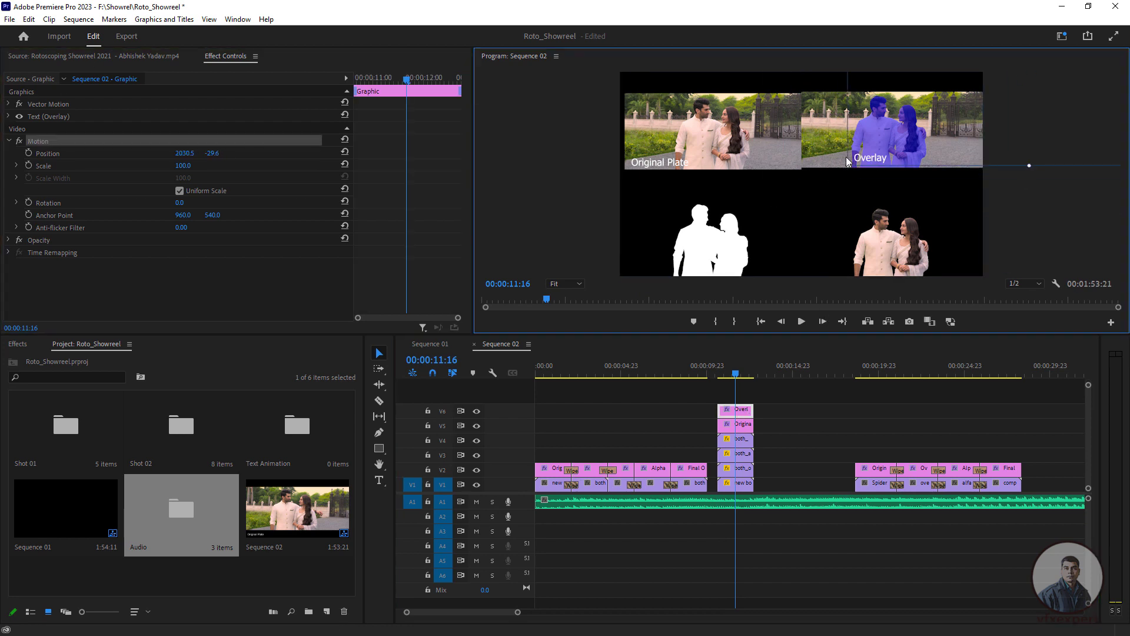
# Duplicate the Alpha and Final Output titles onto V7 and V8, and set the Final Output title's horizontal position to 1875.
pyautogui.moveTo(653, 468); pyautogui.dragTo(741, 400)
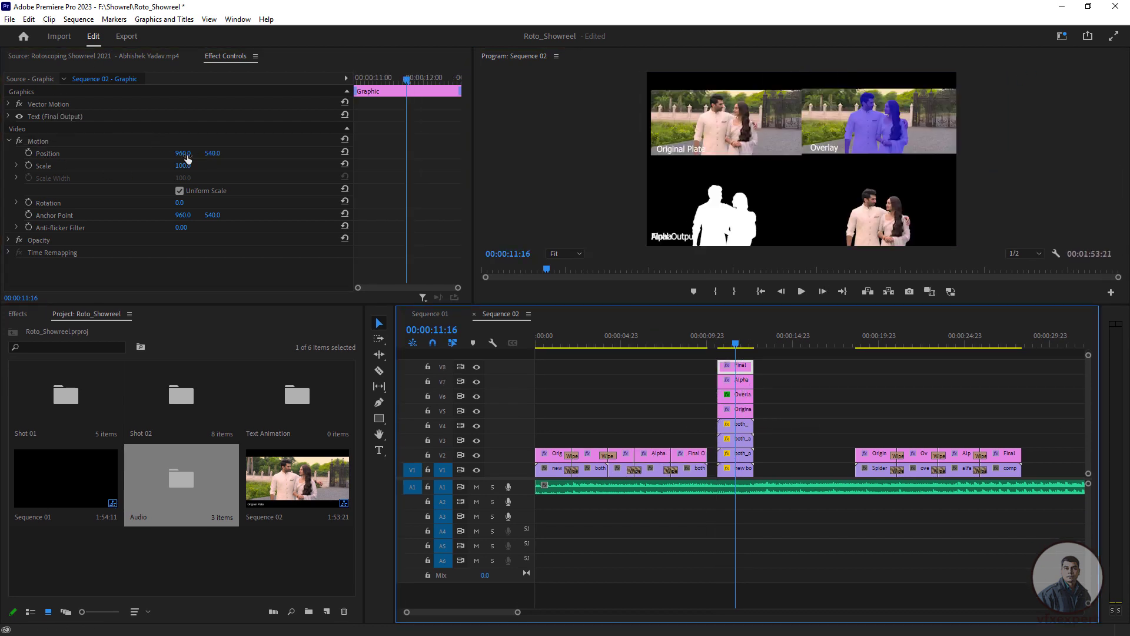
pyautogui.moveTo(183, 154); pyautogui.dragTo(520, 154)
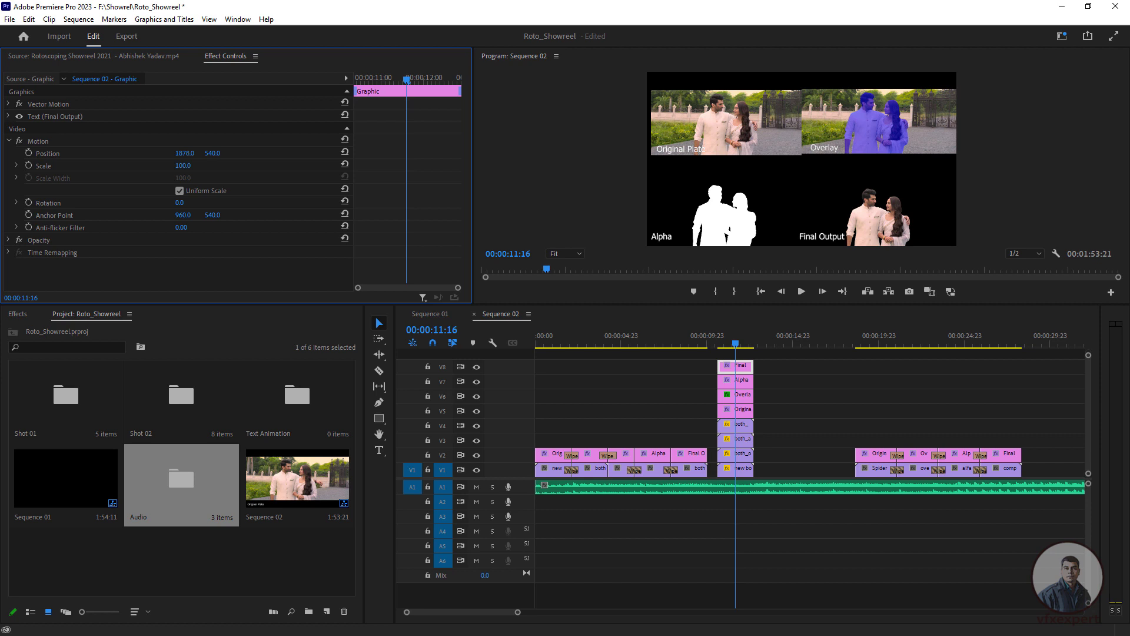
pyautogui.moveTo(517, 154); pyautogui.dragTo(515, 153)
# Shift the Overlay title above the first four-panel stack sideways to align with the edge of the overlay panel.
pyautogui.click(743, 395)
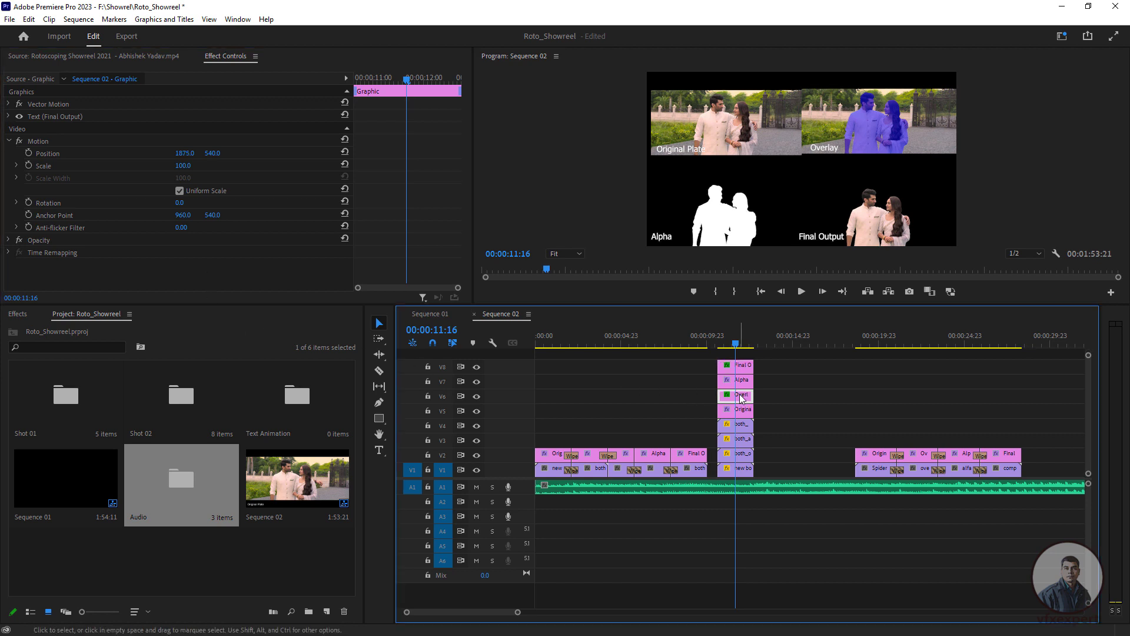
pyautogui.click(42, 141)
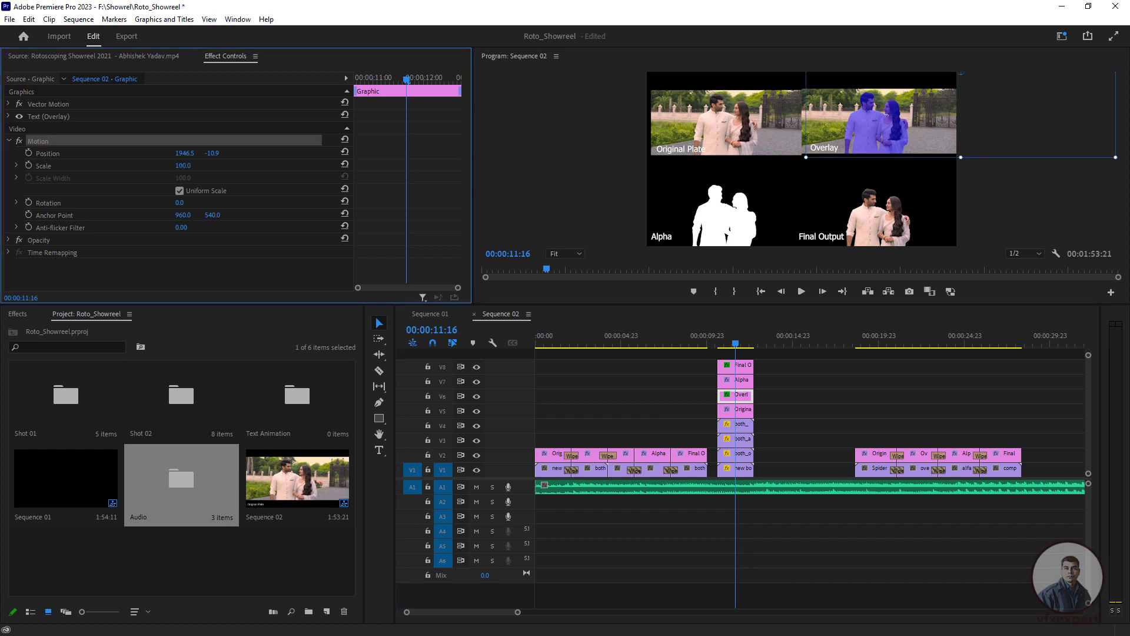
pyautogui.moveTo(160, 153)
pyautogui.mouseDown()
pyautogui.moveTo(116, 154)
pyautogui.moveTo(148, 153)
pyautogui.mouseUp()
pyautogui.click(830, 328)
# Move the whole four-panel stack with its titles on V1 to V8 against the end of the first shot's breakdown clips.
pyautogui.moveTo(833, 304); pyautogui.dragTo(833, 288)
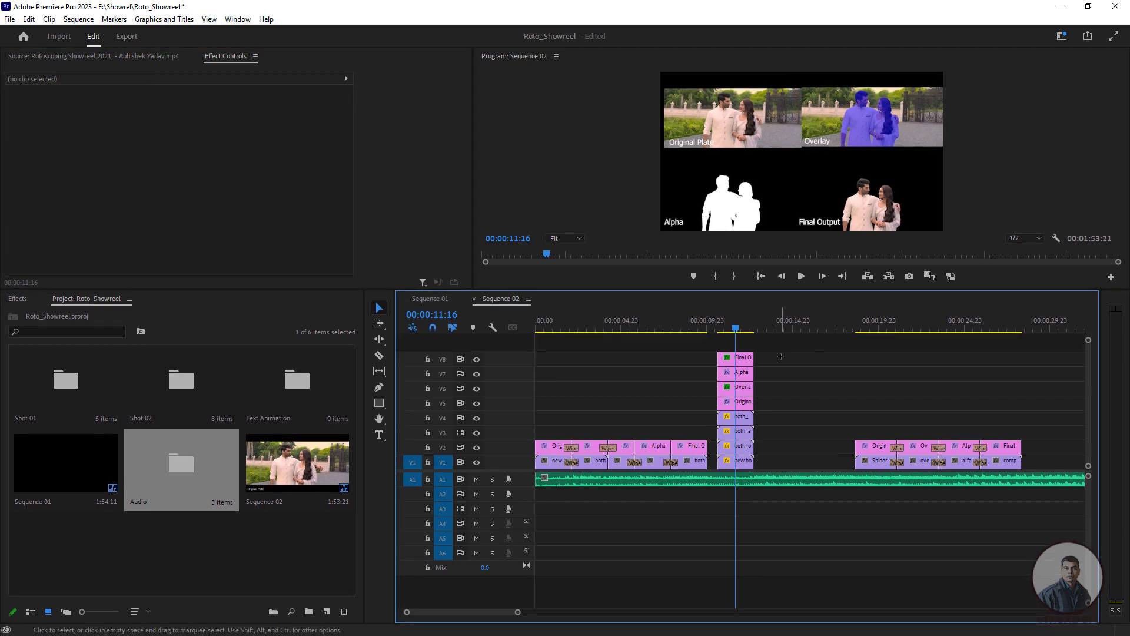
pyautogui.moveTo(759, 464); pyautogui.dragTo(737, 468)
pyautogui.click(789, 447)
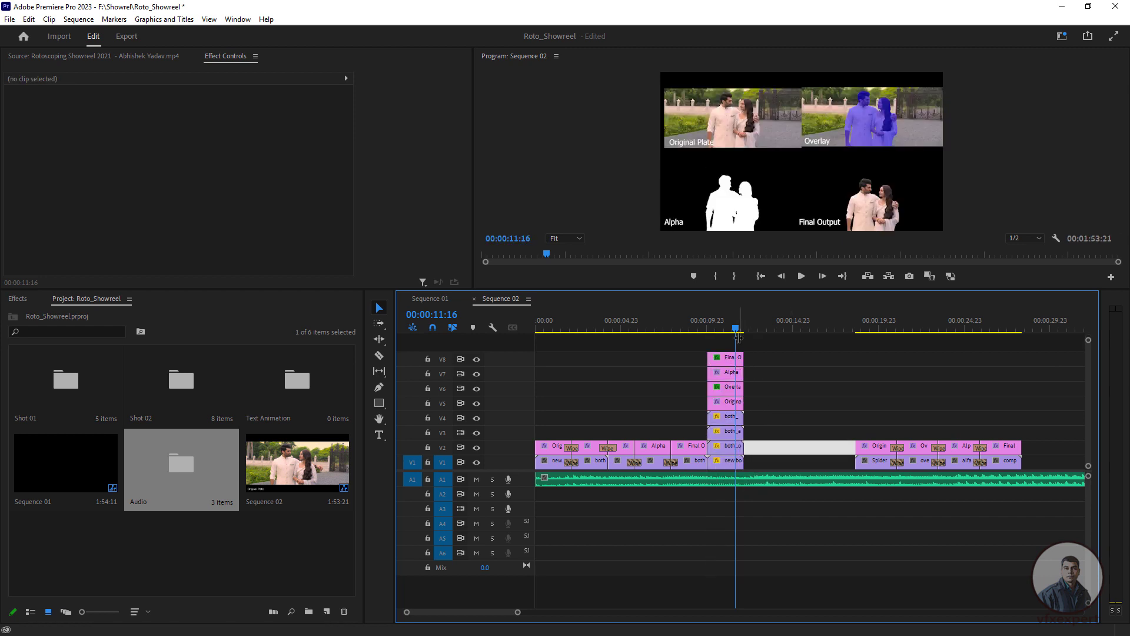
# Play the sequence from the start through the first shot and its four-panel section to review it.
pyautogui.moveTo(738, 337); pyautogui.dragTo(535, 333)
pyautogui.click(830, 376)
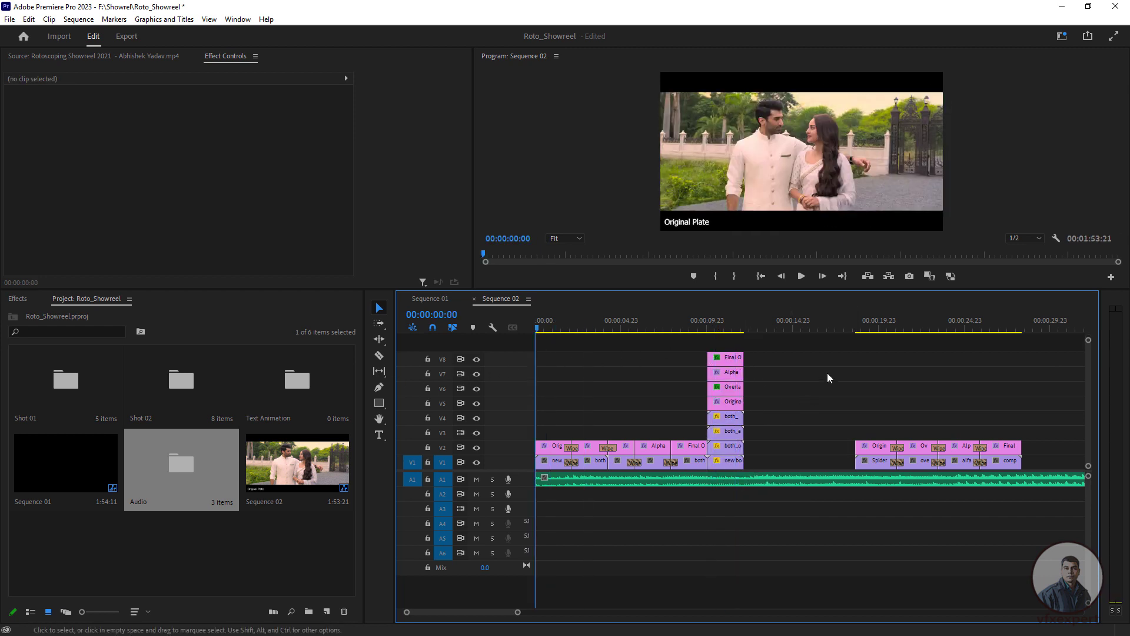
pyautogui.moveTo(834, 290); pyautogui.dragTo(835, 340)
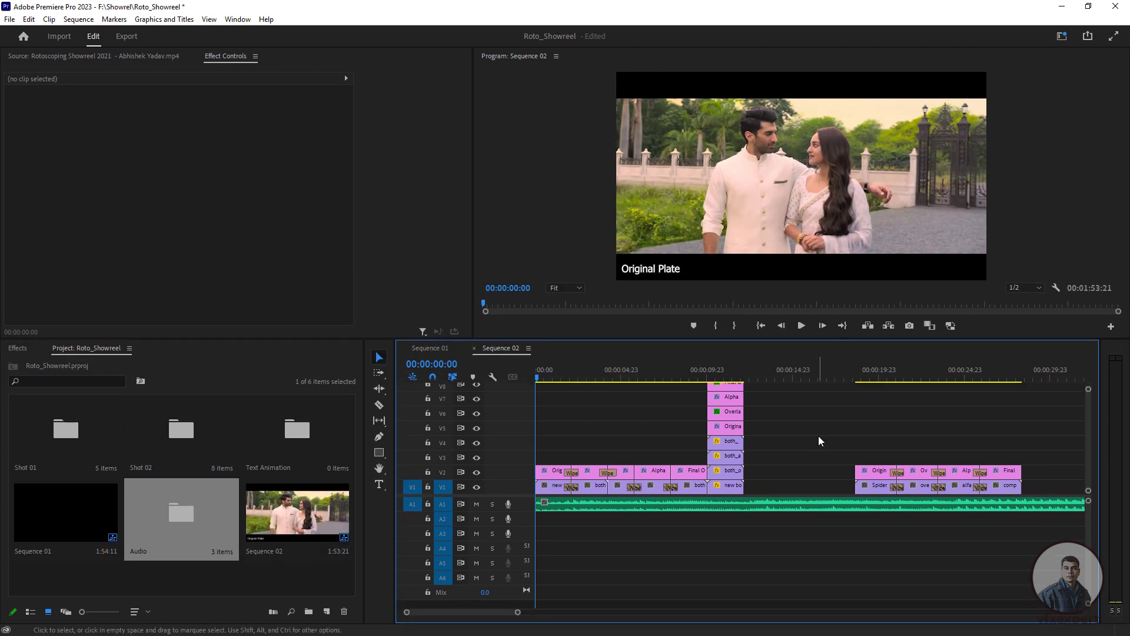
pyautogui.press('space')
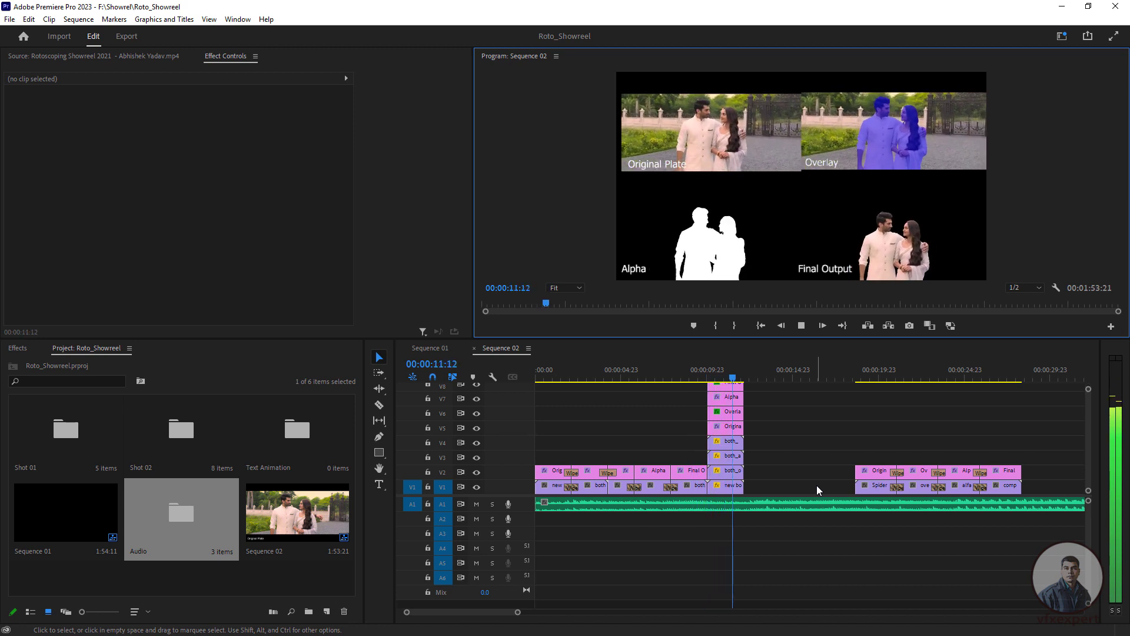
pyautogui.press('space')
pyautogui.moveTo(747, 379); pyautogui.dragTo(725, 379)
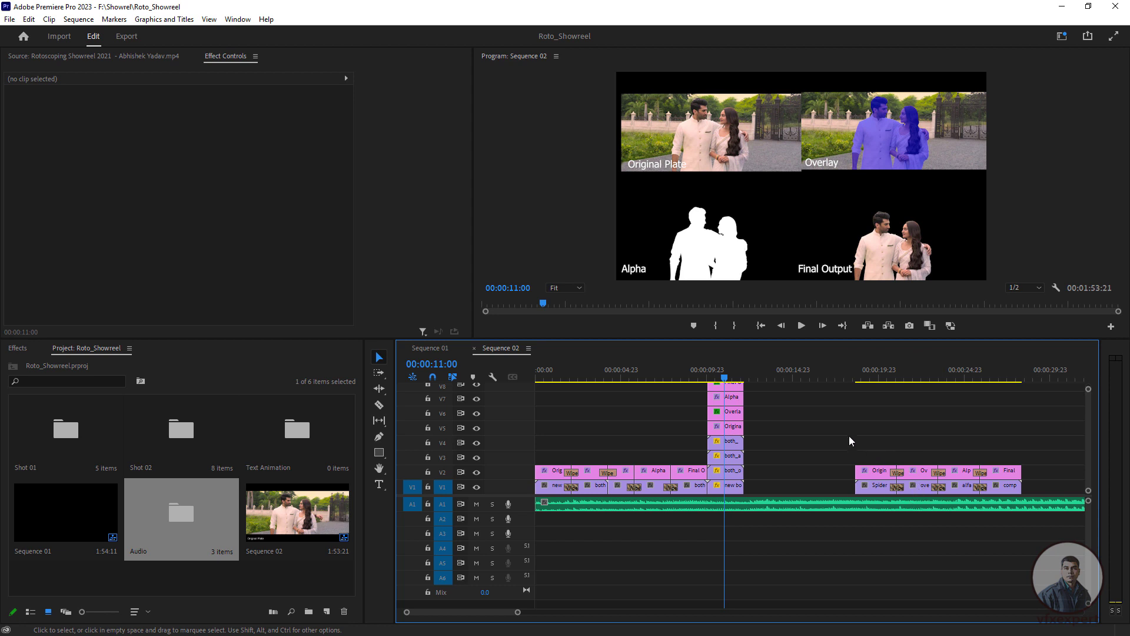
# Move all of the Spider-Man shot's clips and titles on V1 and V2 against the end of the four-panel stack.
pyautogui.moveTo(849, 441); pyautogui.dragTo(1045, 492)
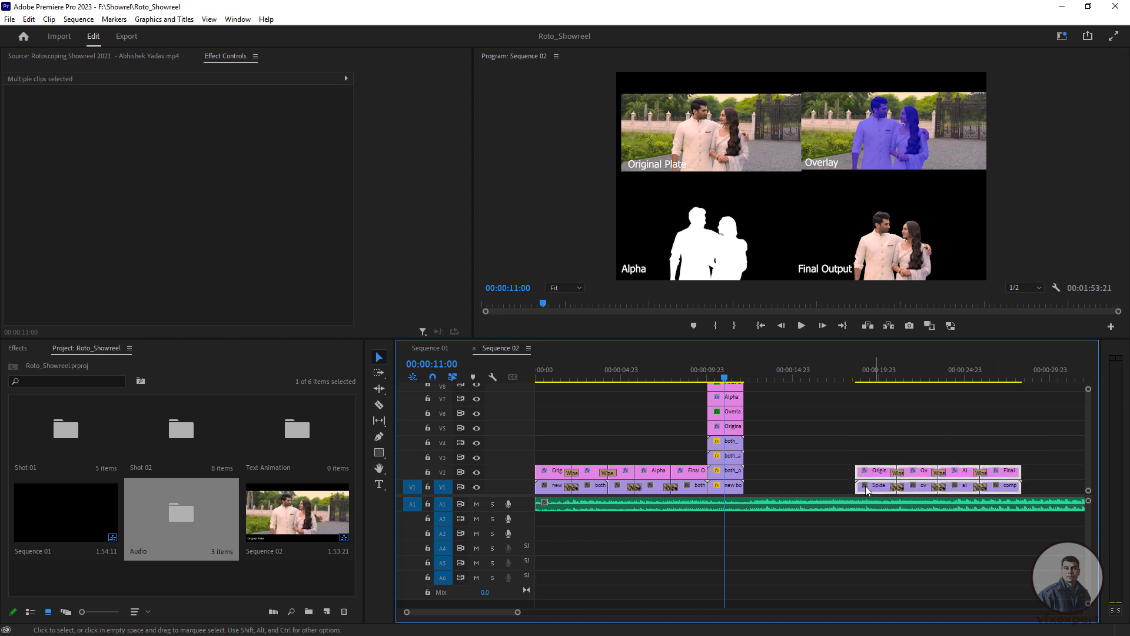
pyautogui.moveTo(867, 491); pyautogui.dragTo(754, 490)
pyautogui.click(815, 437)
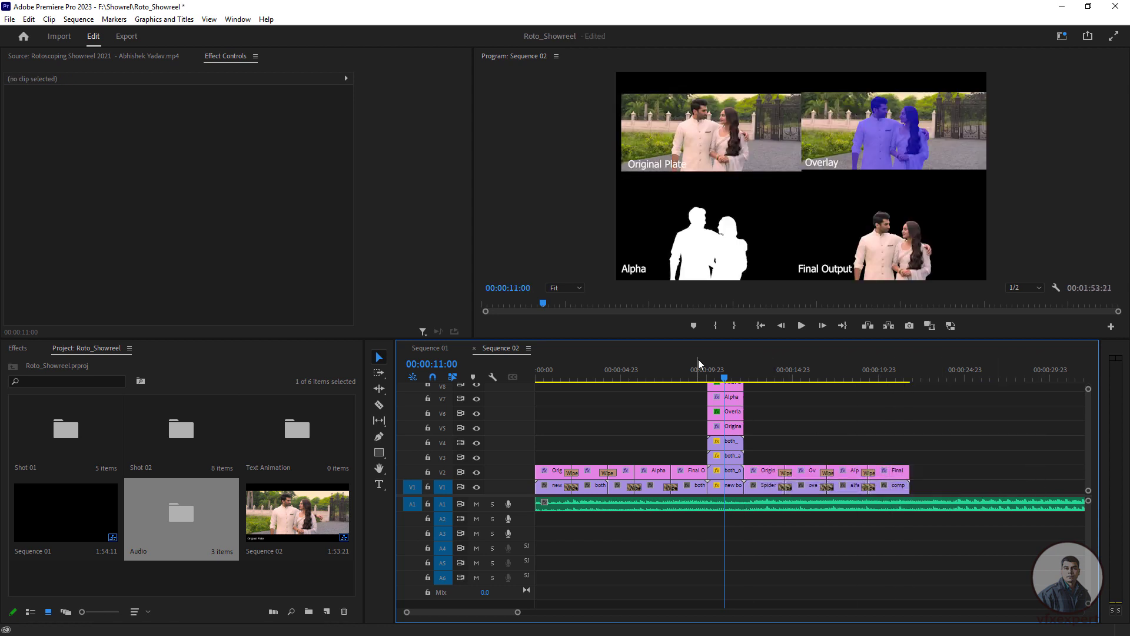
# Play the sequence from the start to review both joined shots, and save the project.
pyautogui.moveTo(736, 377); pyautogui.dragTo(536, 376)
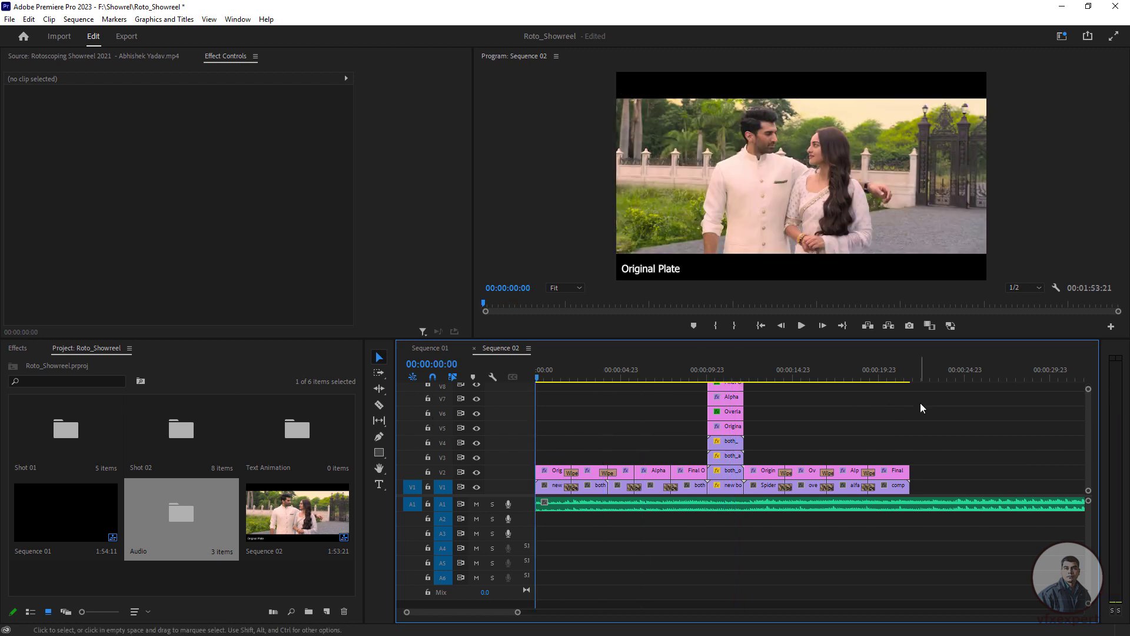
pyautogui.press('space')
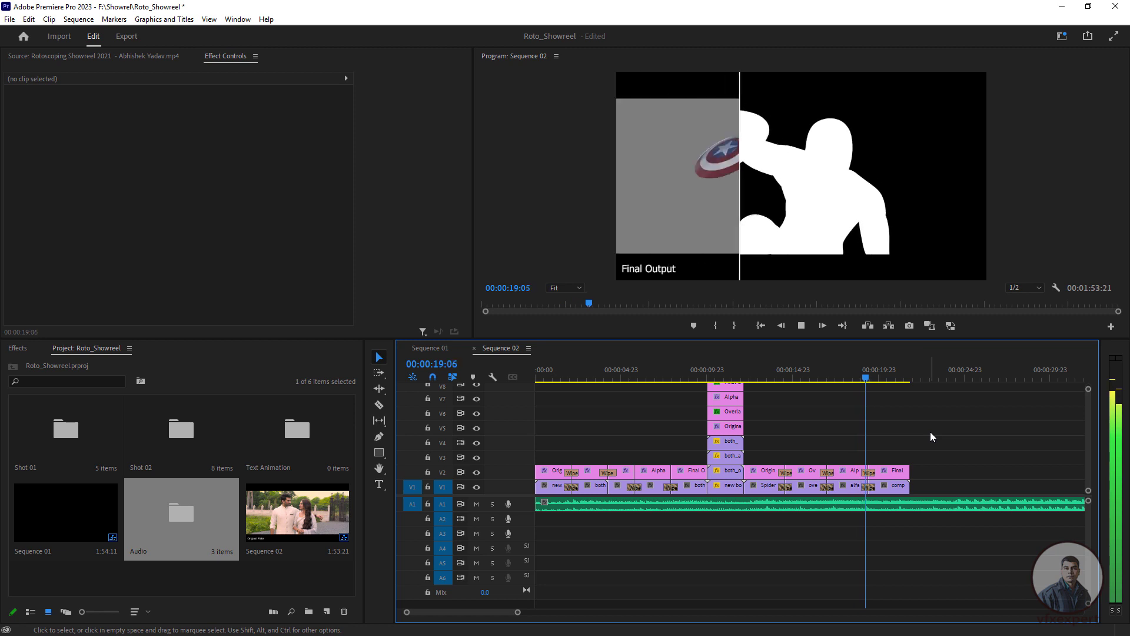
pyautogui.press('space')
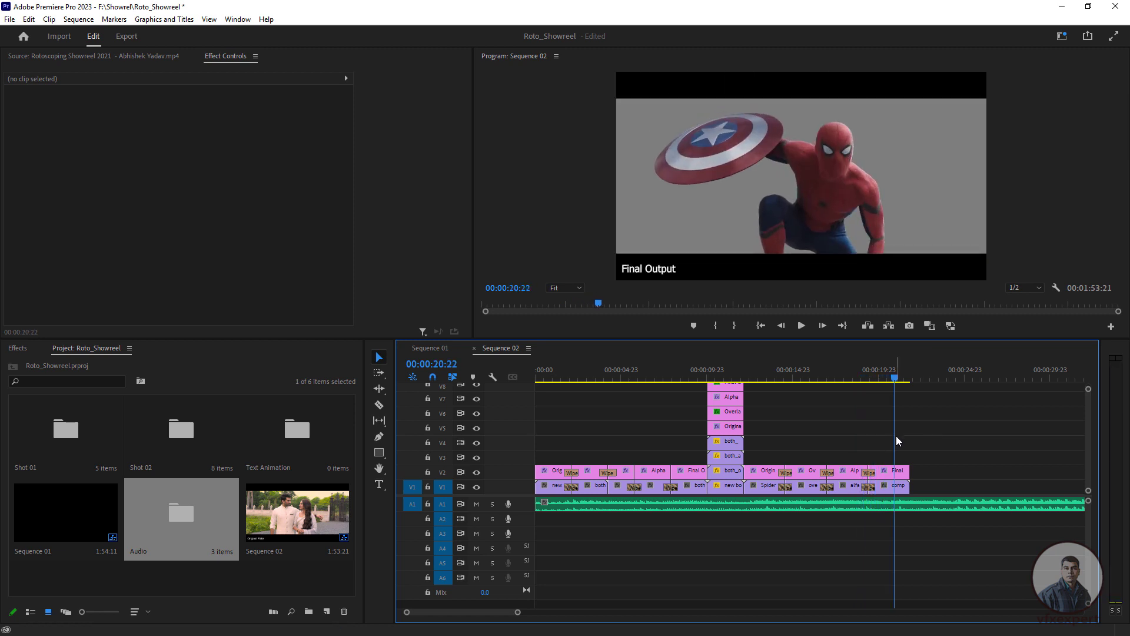
pyautogui.hotkey('ctrl', 's')
# Duplicate the Spider-Man original, overlay, alpha and final clips after the shot, stacking them on V1 to V4.
pyautogui.moveTo(897, 380); pyautogui.dragTo(773, 387)
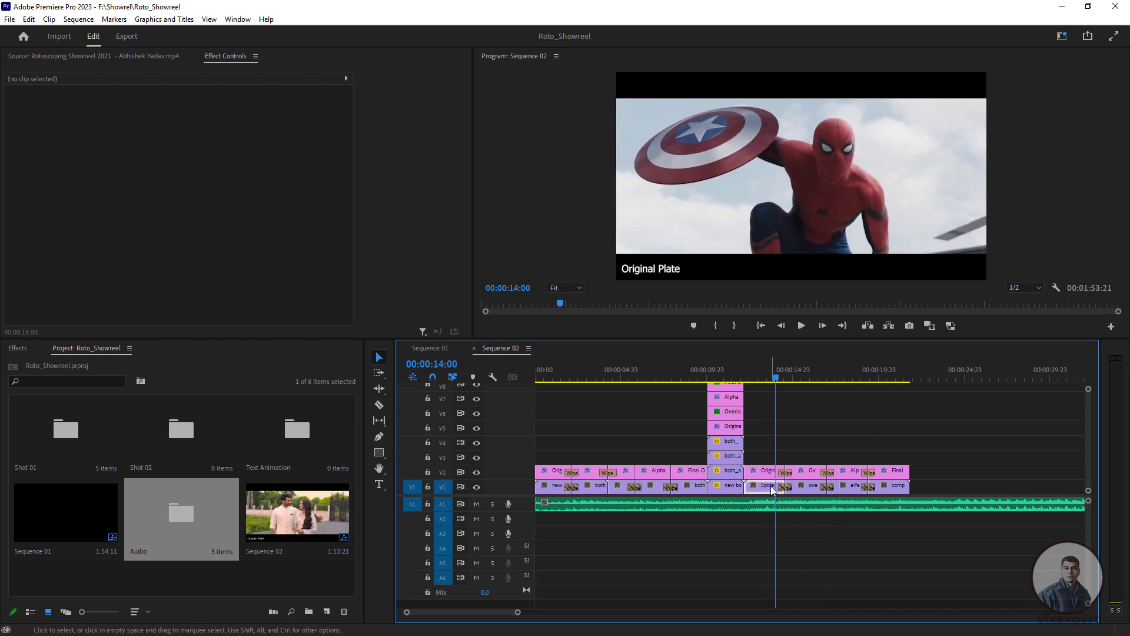
pyautogui.keyDown('alt'); pyautogui.moveTo(770, 490); pyautogui.dragTo(936, 489); pyautogui.keyUp('alt')
pyautogui.keyDown('alt'); pyautogui.moveTo(813, 487); pyautogui.dragTo(938, 472); pyautogui.keyUp('alt')
pyautogui.keyDown('alt'); pyautogui.moveTo(853, 487); pyautogui.dragTo(937, 443); pyautogui.keyUp('alt')
# Set the scale of the clips in the new Spider-Man stack to 50.
pyautogui.click(933, 487)
pyautogui.click(185, 128)
pyautogui.write('50')
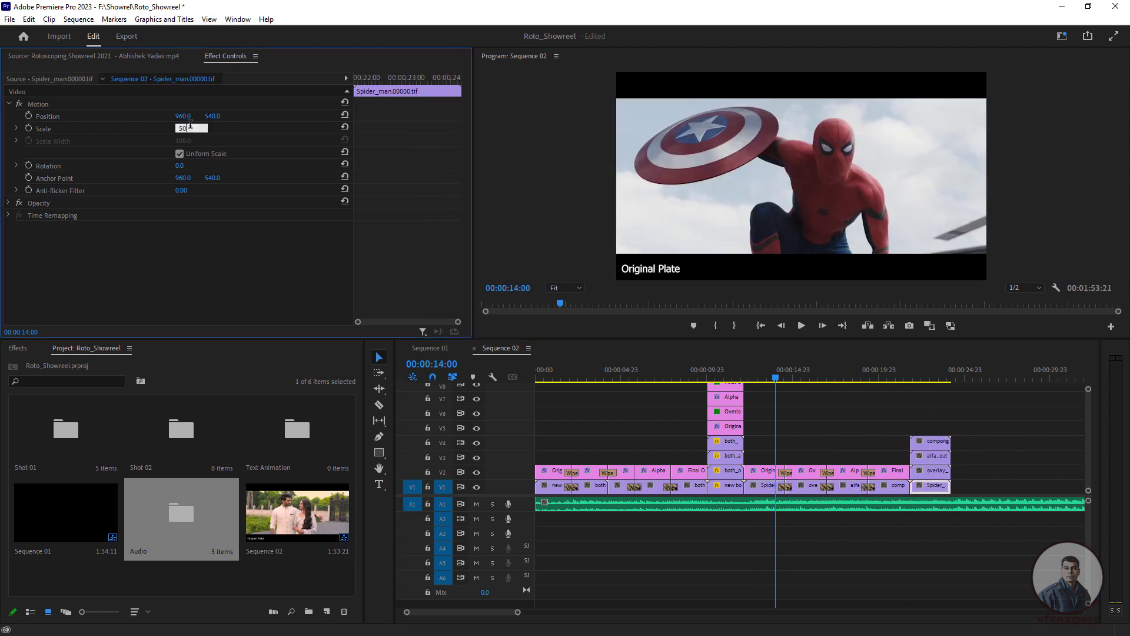
pyautogui.click(936, 473)
pyautogui.click(937, 458)
pyautogui.click(184, 128)
pyautogui.write('50')
# Lower the Spider-Man final output clip on V4 to a vertical position of 830 and move it into the lower-right quadrant.
pyautogui.click(936, 443)
pyautogui.click(921, 378)
pyautogui.click(38, 104)
pyautogui.moveTo(213, 116); pyautogui.dragTo(388, 116)
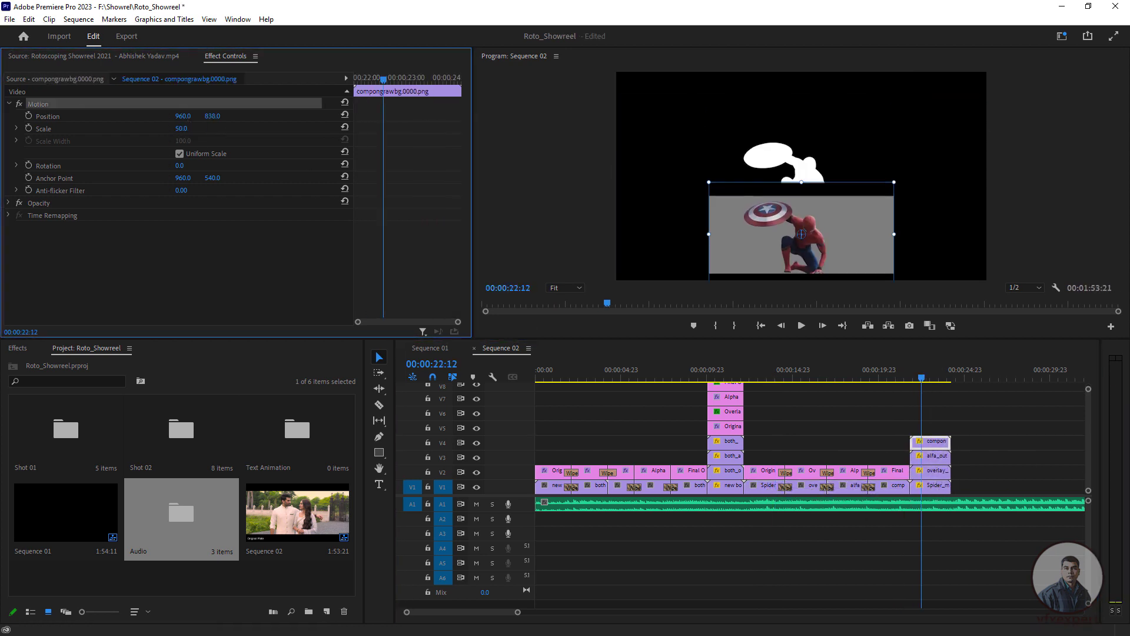
pyautogui.moveTo(747, 252); pyautogui.dragTo(844, 253)
# Position the Spider-Man alpha clip in the lower-left quadrant, the original plate in the upper-left and the overlay in the upper-right.
pyautogui.click(936, 458)
pyautogui.click(39, 104)
pyautogui.moveTo(810, 171); pyautogui.dragTo(739, 118)
pyautogui.click(936, 472)
pyautogui.click(38, 104)
pyautogui.click(936, 487)
pyautogui.click(936, 472)
pyautogui.click(38, 104)
pyautogui.moveTo(840, 157); pyautogui.dragTo(907, 127)
# Fine-tune the four Spider-Man panels so they line up in the frame, with the final output at about 1460, 860.
pyautogui.click(938, 376)
pyautogui.moveTo(706, 121); pyautogui.dragTo(756, 126)
pyautogui.moveTo(723, 237); pyautogui.dragTo(724, 242)
pyautogui.moveTo(924, 252); pyautogui.dragTo(924, 257)
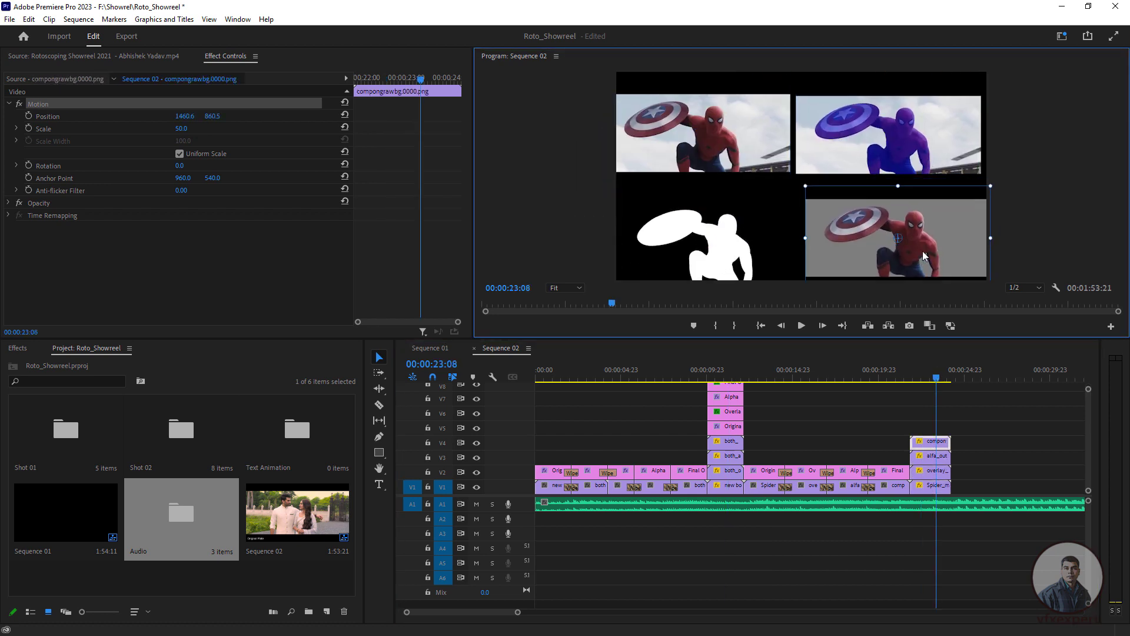
pyautogui.moveTo(907, 136); pyautogui.dragTo(914, 135)
pyautogui.moveTo(718, 132); pyautogui.dragTo(722, 133)
# Duplicate the Original Plate title onto V5 above the Spider-Man stack and set its vertical position to -20.
pyautogui.click(836, 438)
pyautogui.moveTo(773, 472); pyautogui.dragTo(938, 429)
pyautogui.click(944, 429)
pyautogui.press('Delete')
pyautogui.click(935, 427)
pyautogui.moveTo(212, 153); pyautogui.dragTo(71, 153)
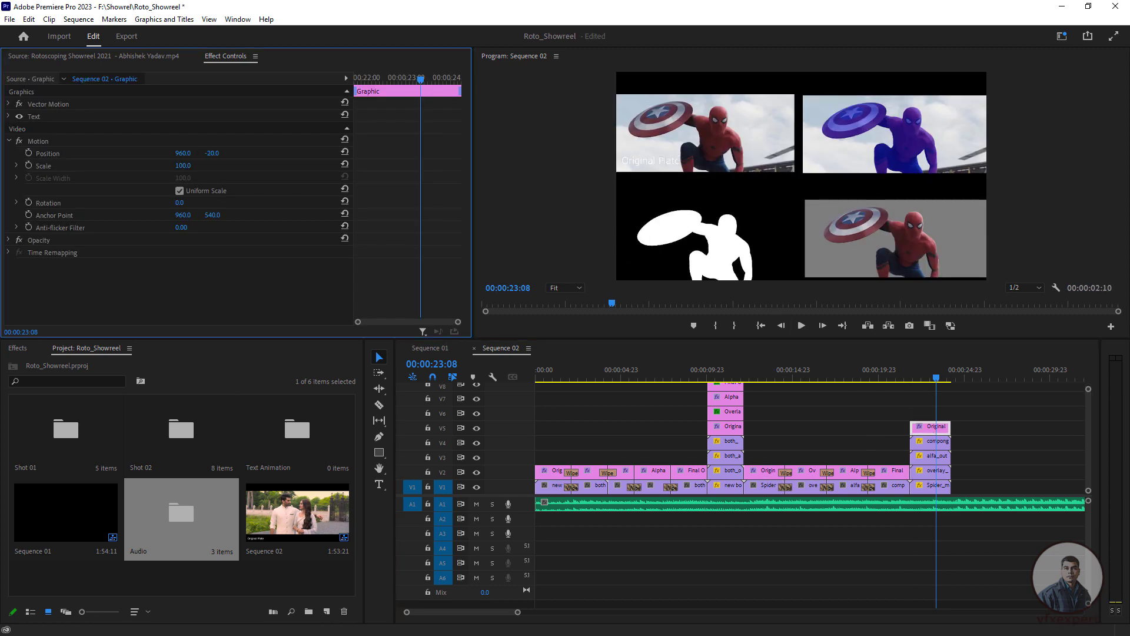
# Duplicate the Overlay title onto V6 above the Spider-Man stack and position it over the overlay panel.
pyautogui.moveTo(812, 473); pyautogui.dragTo(936, 414)
pyautogui.moveTo(183, 153); pyautogui.dragTo(772, 153)
pyautogui.moveTo(212, 153); pyautogui.dragTo(70, 153)
# Duplicate the Alpha title from the Spider-Man shot onto V7 above the new stack, undoing any wrongly copied clip.
pyautogui.moveTo(854, 487); pyautogui.dragTo(936, 399)
pyautogui.hotkey('ctrl', 'z')
pyautogui.click(930, 377)
pyautogui.click(853, 472)
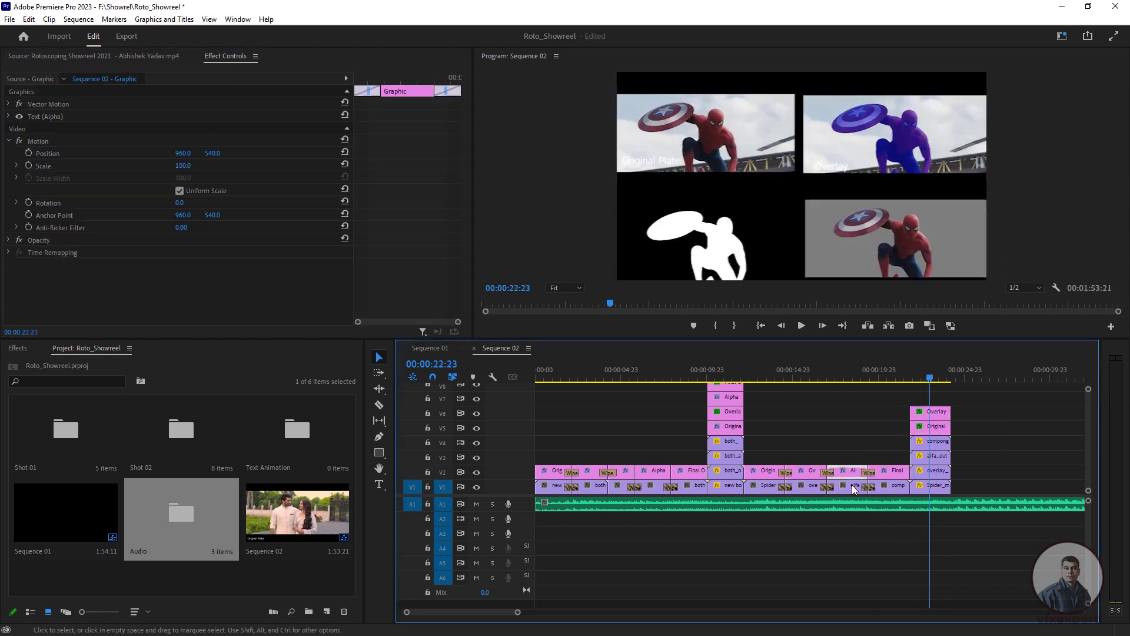
pyautogui.moveTo(854, 472); pyautogui.dragTo(936, 398)
# Duplicate the Final Output title onto V8 above the Spider-Man stack and shift it horizontally over the final output panel.
pyautogui.moveTo(824, 339); pyautogui.dragTo(824, 291)
pyautogui.moveTo(898, 448); pyautogui.dragTo(937, 360)
pyautogui.moveTo(183, 153); pyautogui.dragTo(755, 153)
pyautogui.click(937, 359)
pyautogui.click(848, 400)
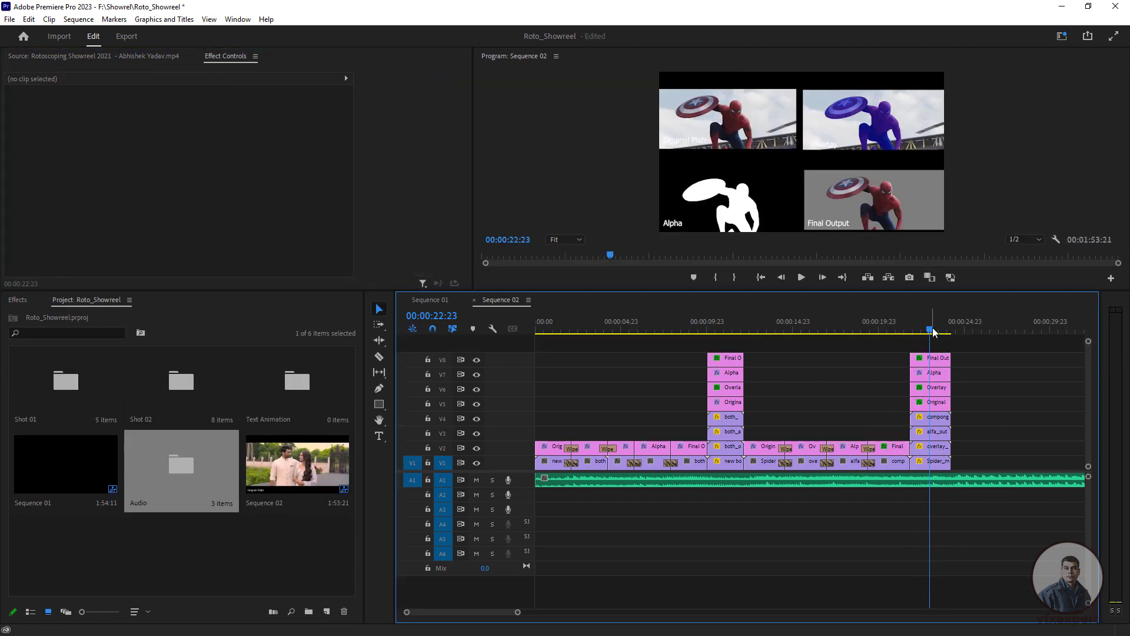
# Play the sequence from the start with the program view enlarged, and scrub through the remaining sections to review them.
pyautogui.moveTo(933, 330); pyautogui.dragTo(532, 386)
pyautogui.click(824, 390)
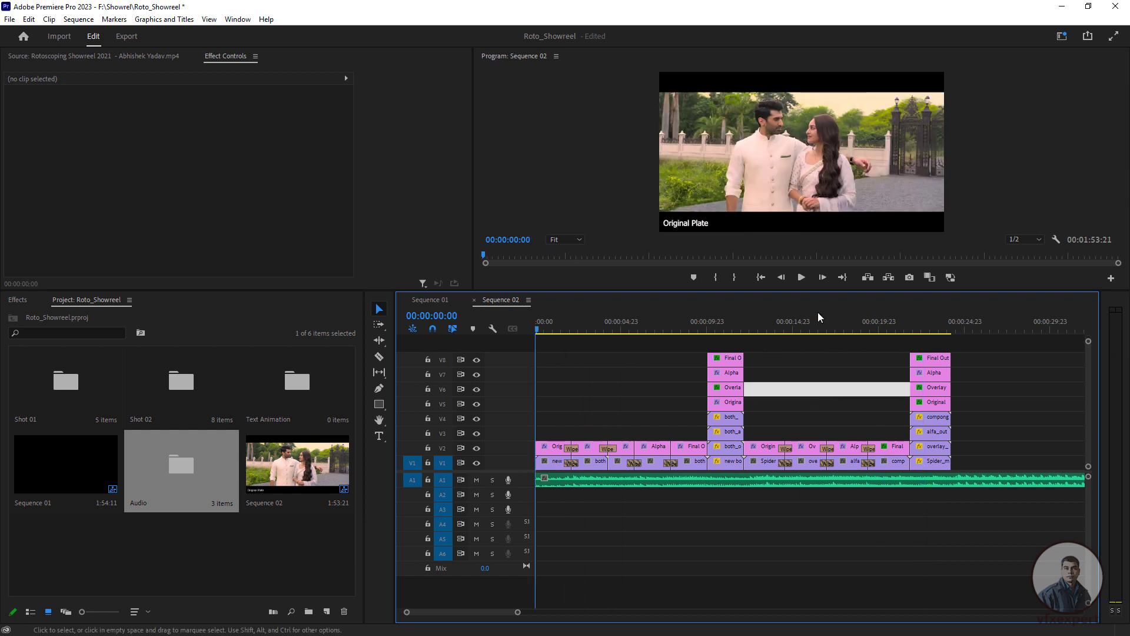
pyautogui.click(801, 277)
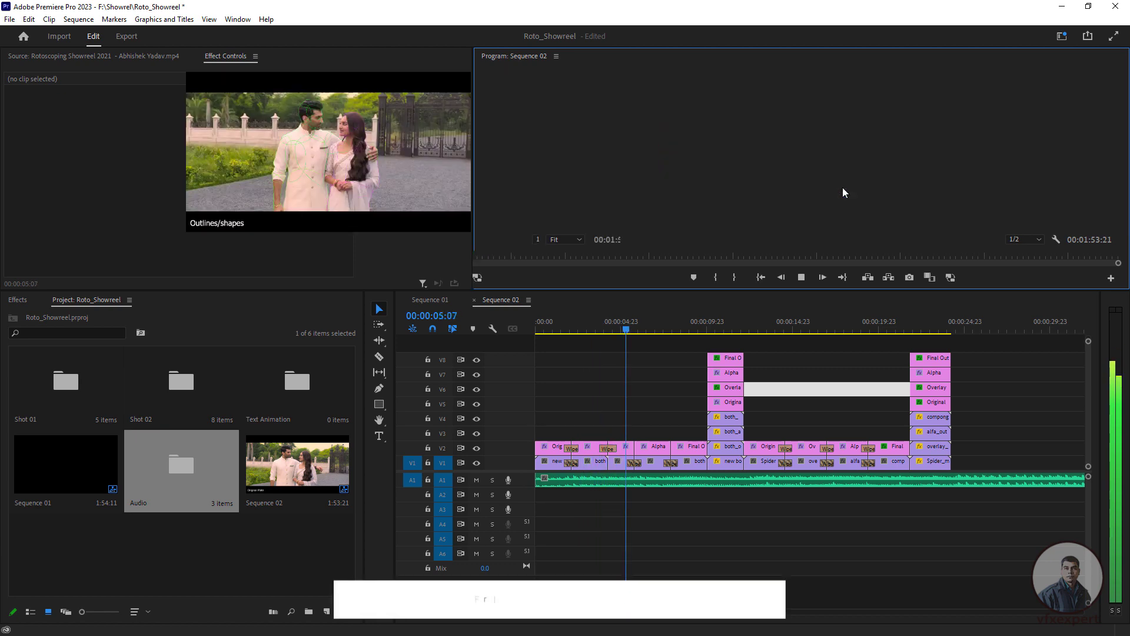
pyautogui.press('`')
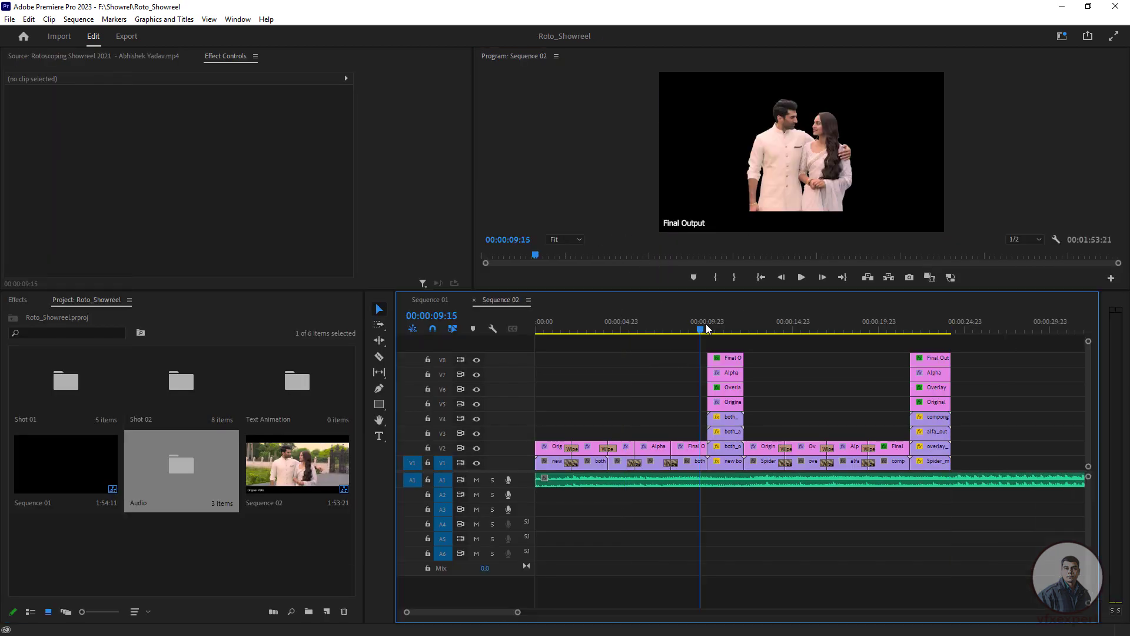
pyautogui.moveTo(705, 326); pyautogui.dragTo(825, 381)
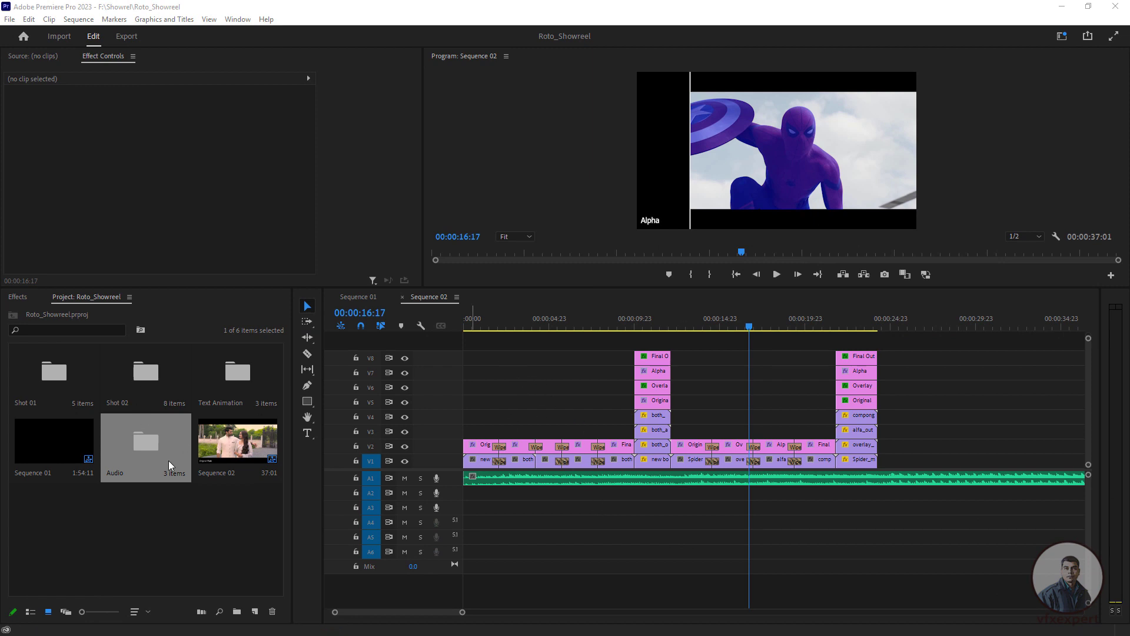
# Open the reference rotoscoping showreel from the Audio bin and examine its opening title card in an enlarged source view.
pyautogui.doubleClick(146, 443)
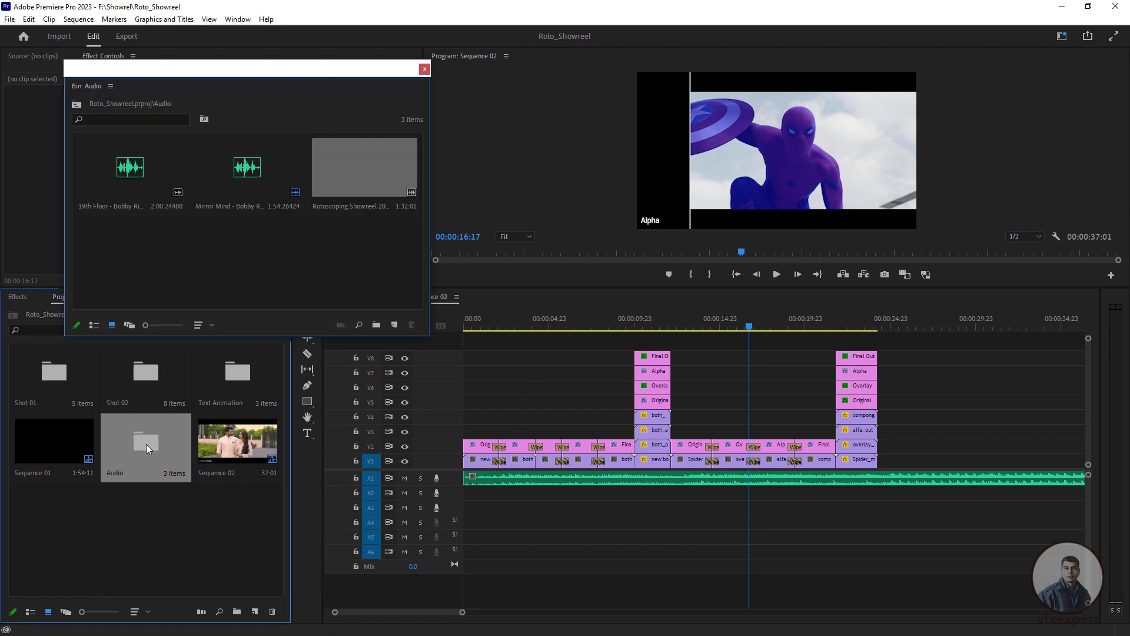
pyautogui.click(364, 186)
pyautogui.doubleClick(364, 182)
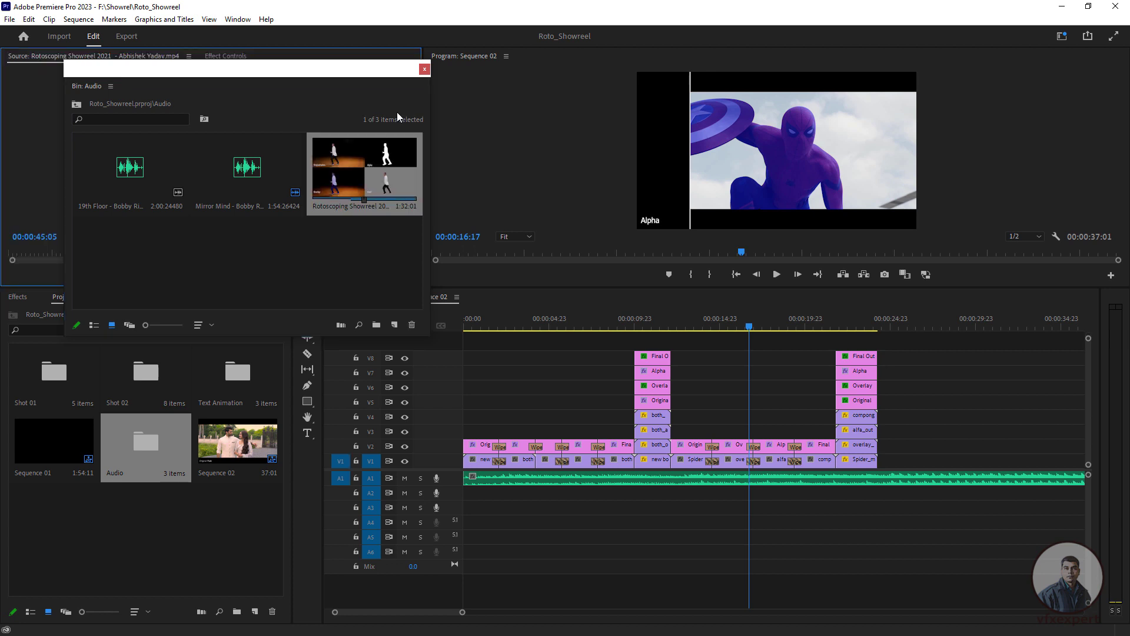
pyautogui.click(424, 69)
pyautogui.click(23, 254)
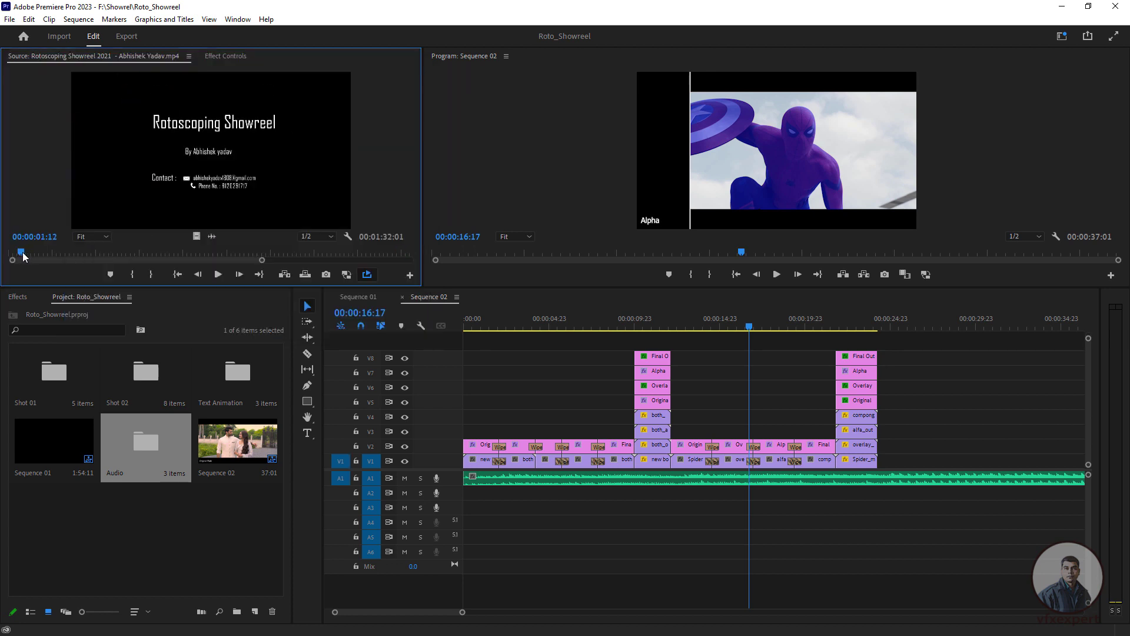
pyautogui.moveTo(23, 254); pyautogui.dragTo(20, 253)
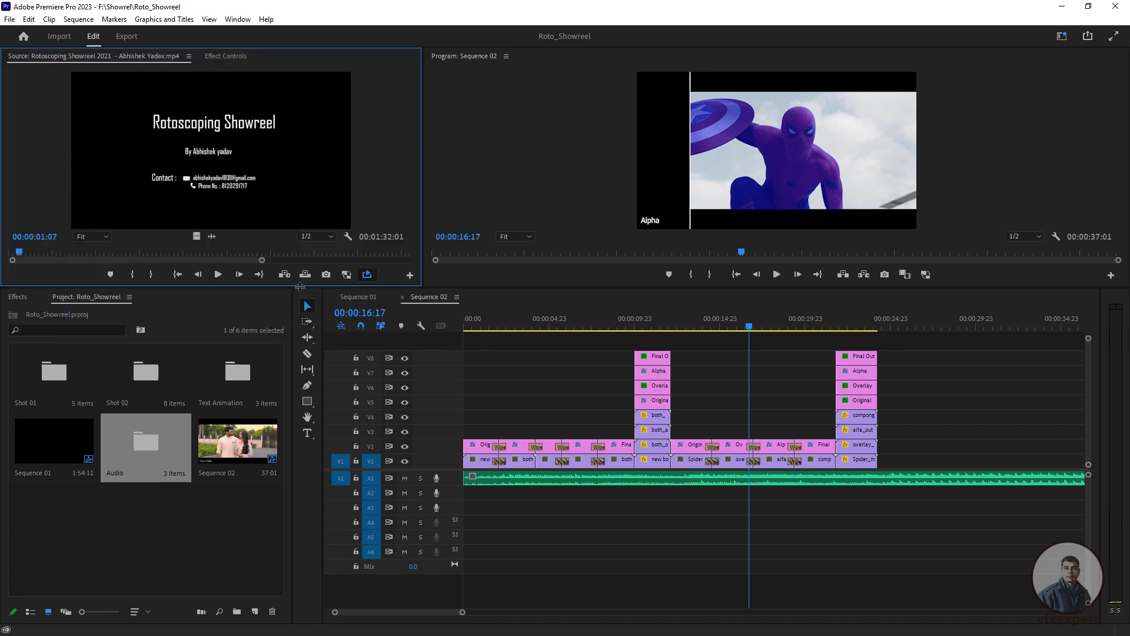
pyautogui.moveTo(301, 287); pyautogui.dragTo(301, 357)
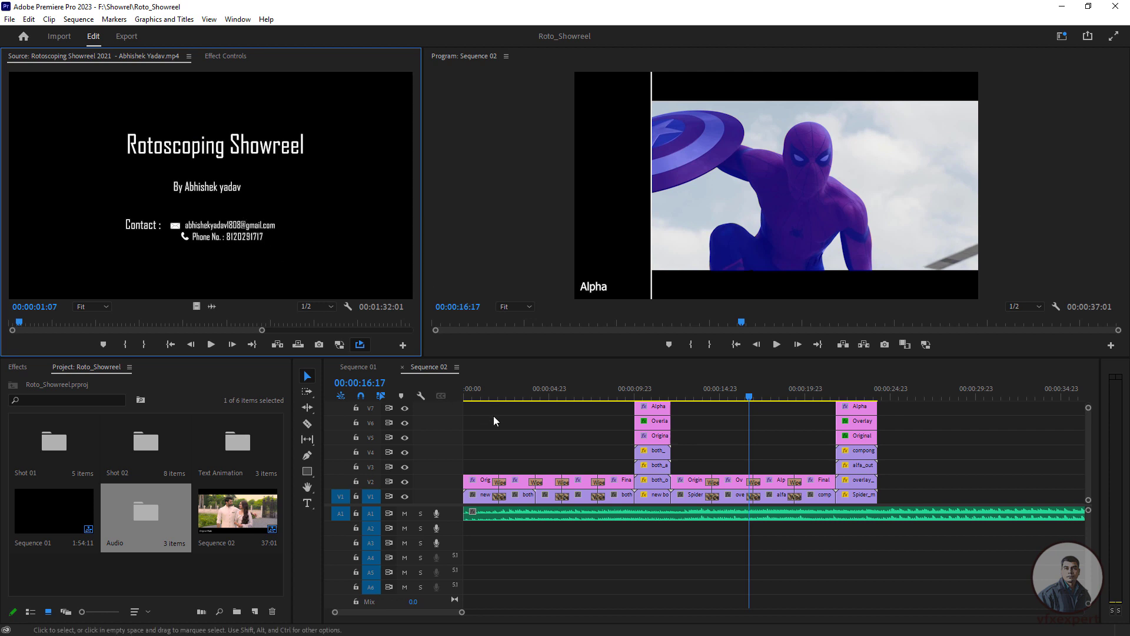
# Return the playhead to the start of Sequence 02 and enlarge the timeline to show all video tracks.
pyautogui.click(489, 391)
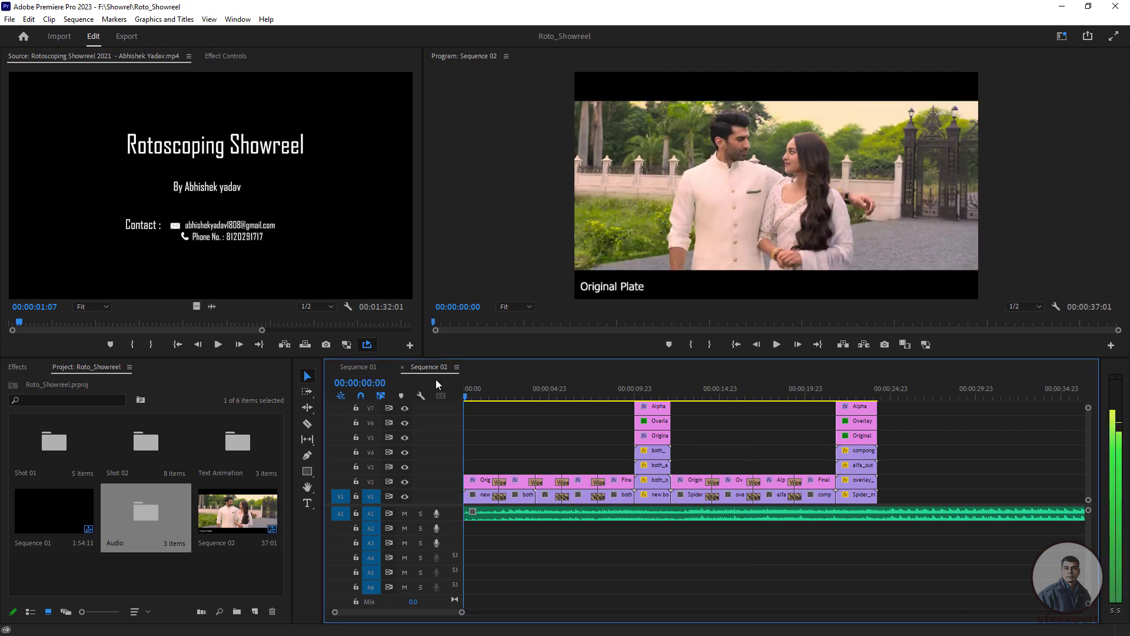
pyautogui.moveTo(491, 389); pyautogui.dragTo(450, 384)
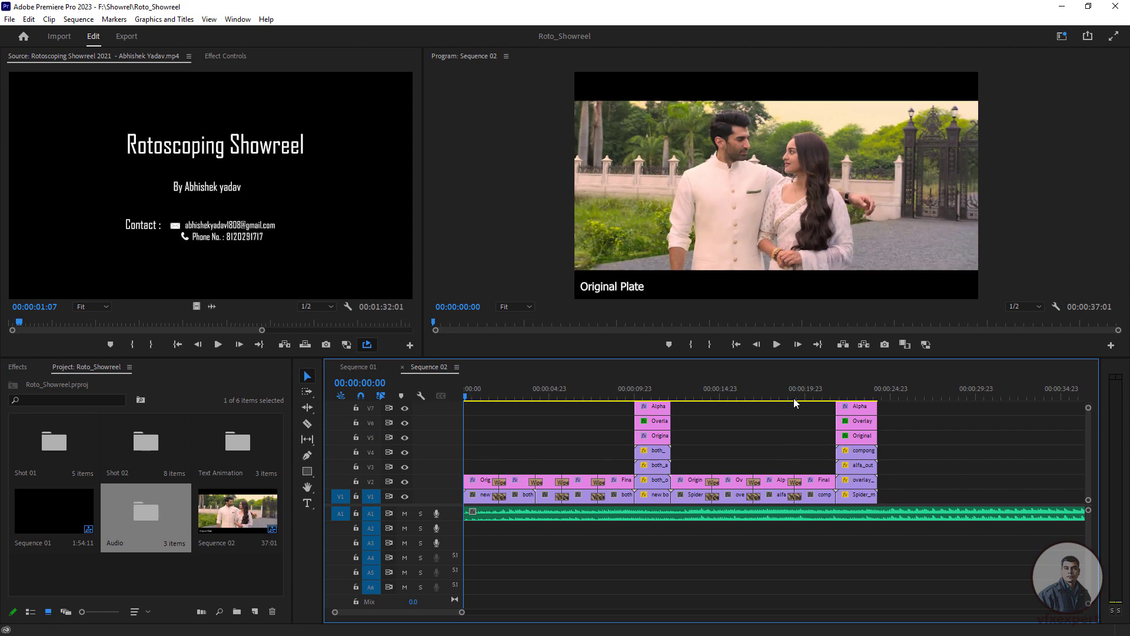
pyautogui.moveTo(784, 365); pyautogui.dragTo(784, 320)
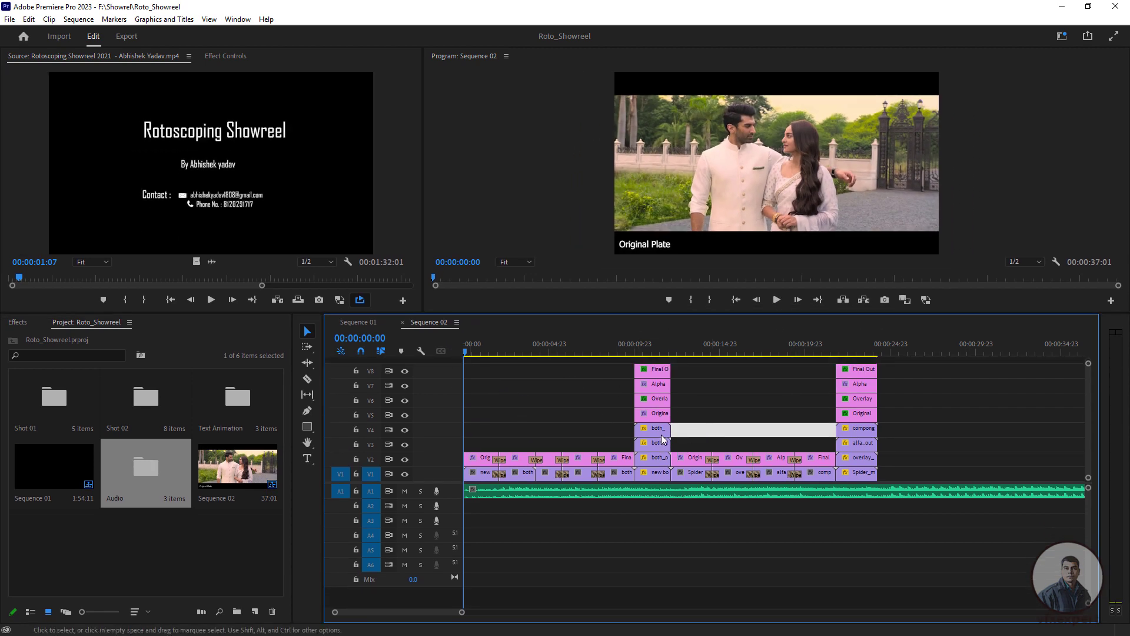
# Nest the four couple-shot comparison clips on V1 to V4 into one sequence, keeping the suggested name.
pyautogui.click(658, 431)
pyautogui.click(659, 446)
pyautogui.click(658, 459)
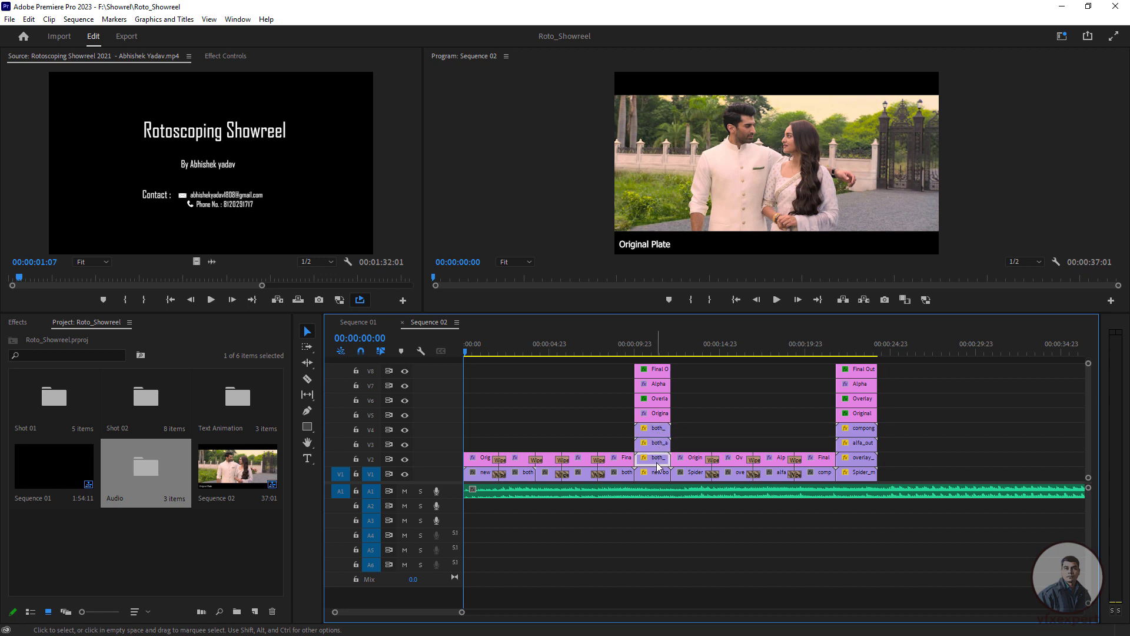
pyautogui.click(657, 471)
pyautogui.click(658, 432)
pyautogui.keyDown('shift'); pyautogui.click(659, 474); pyautogui.keyUp('shift')
pyautogui.keyDown('shift'); pyautogui.click(656, 459); pyautogui.keyUp('shift')
pyautogui.keyDown('shift'); pyautogui.click(653, 445); pyautogui.keyUp('shift')
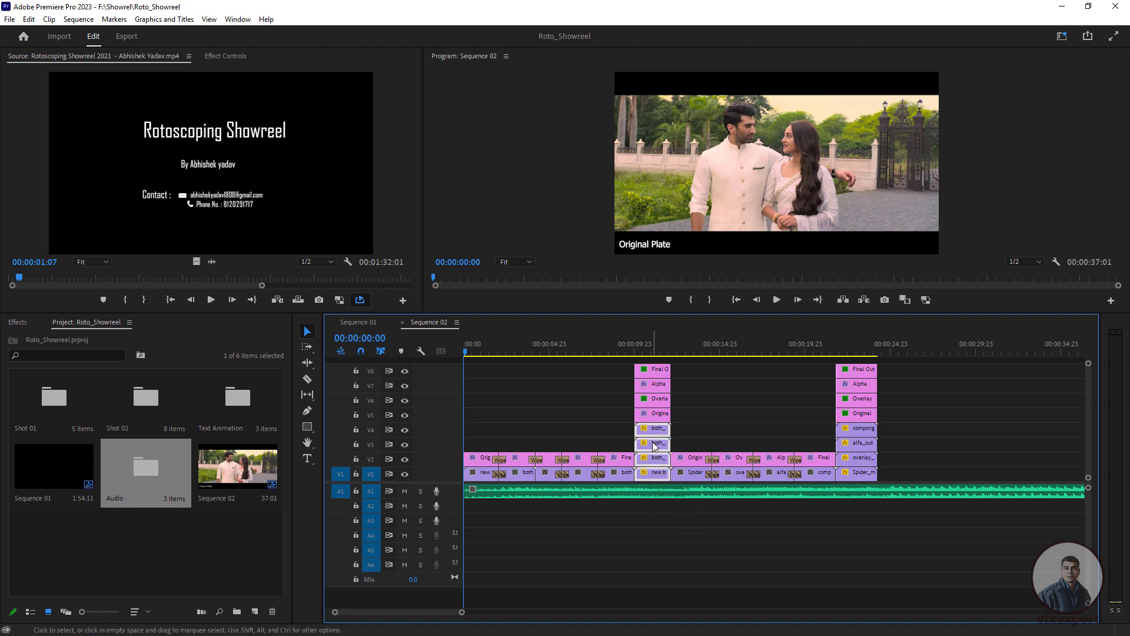
pyautogui.rightClick(653, 444)
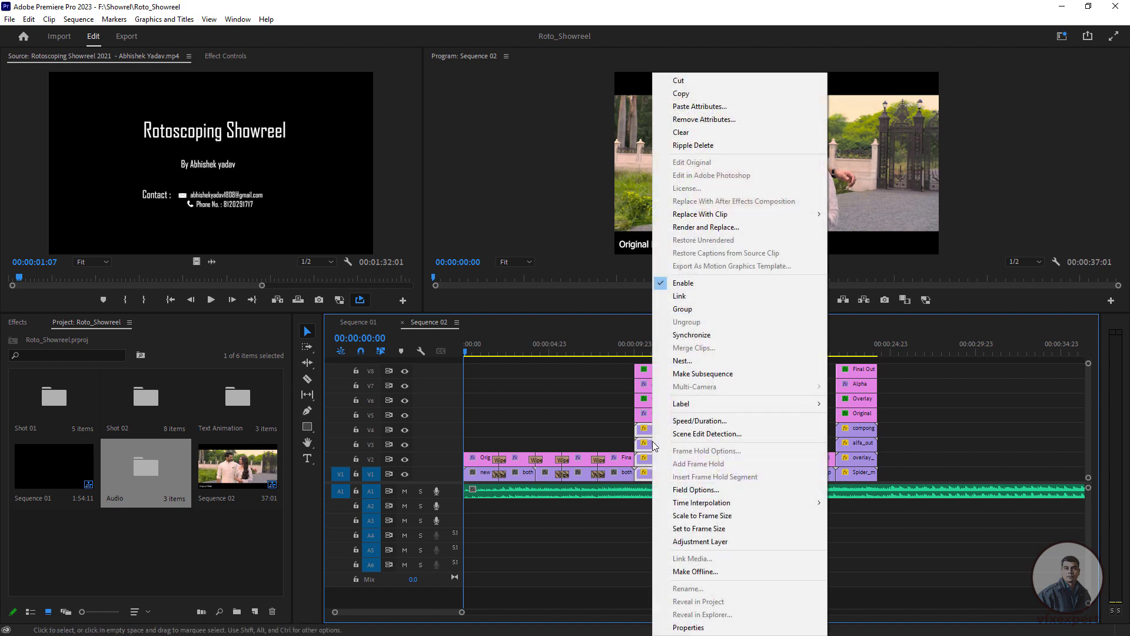
pyautogui.click(682, 361)
pyautogui.click(537, 335)
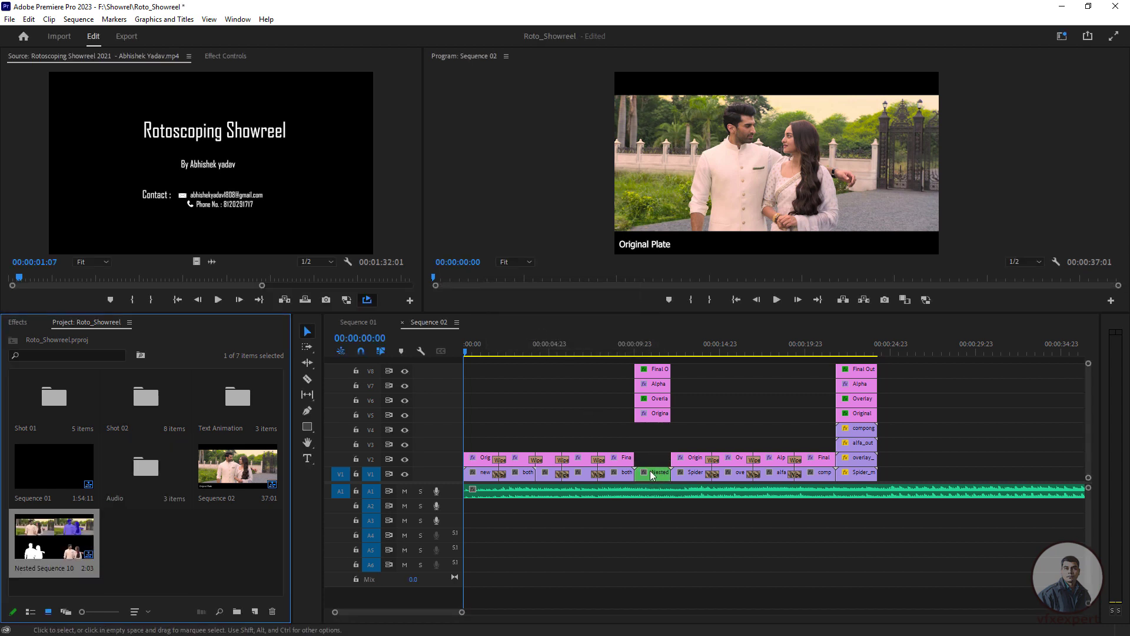
# Nest the four label titles above the couple-shot comparison and move the nested clip down to V2.
pyautogui.moveTo(658, 440); pyautogui.dragTo(661, 370)
pyautogui.rightClick(661, 369)
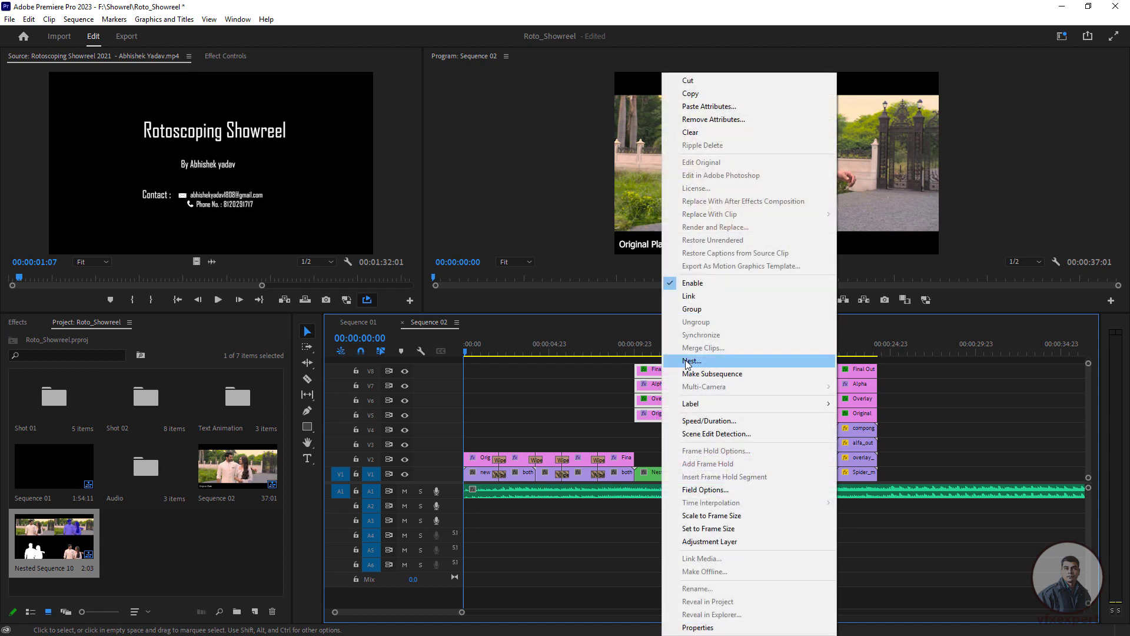
pyautogui.click(686, 361)
pyautogui.click(553, 337)
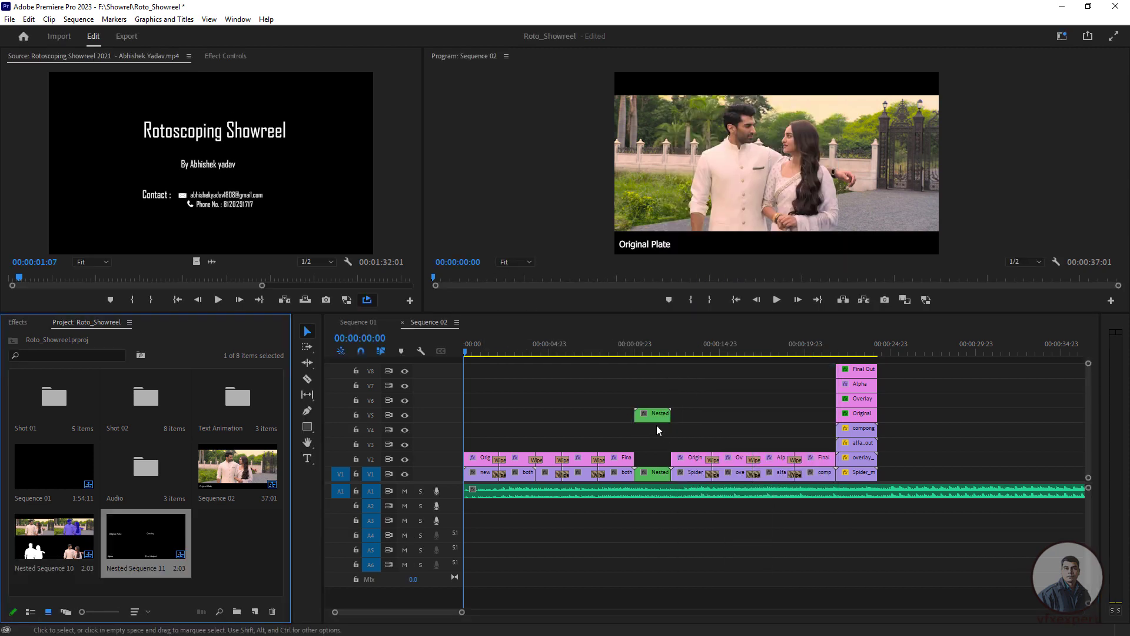
pyautogui.moveTo(654, 415); pyautogui.dragTo(654, 458)
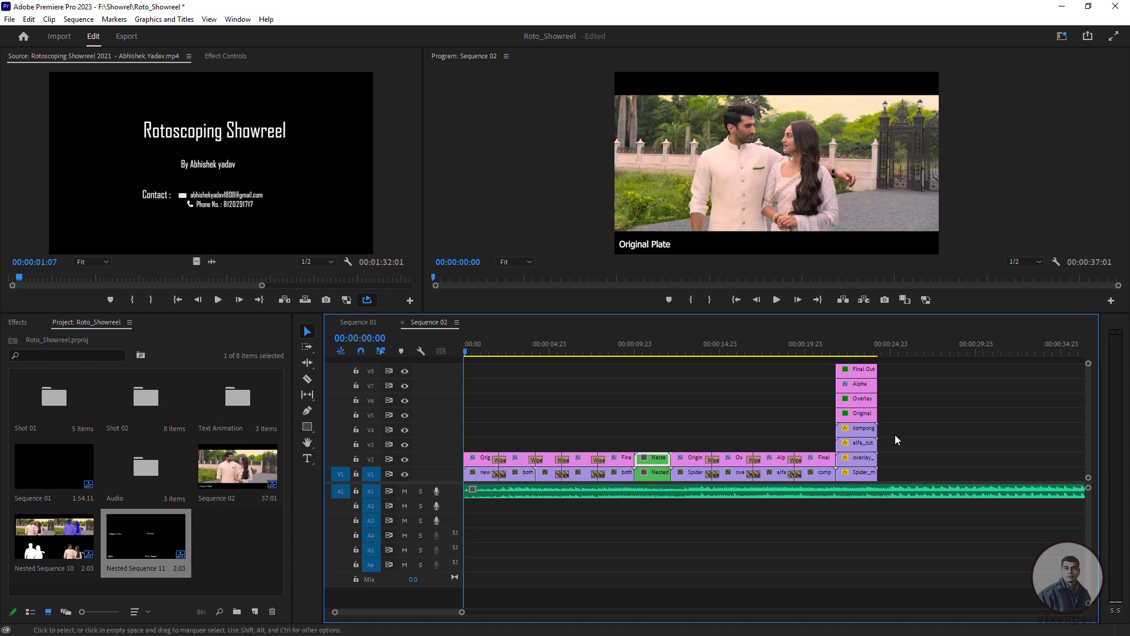
# Nest the four Spider-Man comparison clips on V1 to V4 into one sequence, keeping the suggested name.
pyautogui.moveTo(896, 428); pyautogui.dragTo(862, 473)
pyautogui.rightClick(863, 473)
pyautogui.click(887, 361)
pyautogui.click(548, 337)
# Nest the four label titles of the Spider-Man comparison, move the nested clip to V2 and show that section in the program view.
pyautogui.moveTo(888, 412); pyautogui.dragTo(860, 371)
pyautogui.rightClick(861, 371)
pyautogui.click(886, 361)
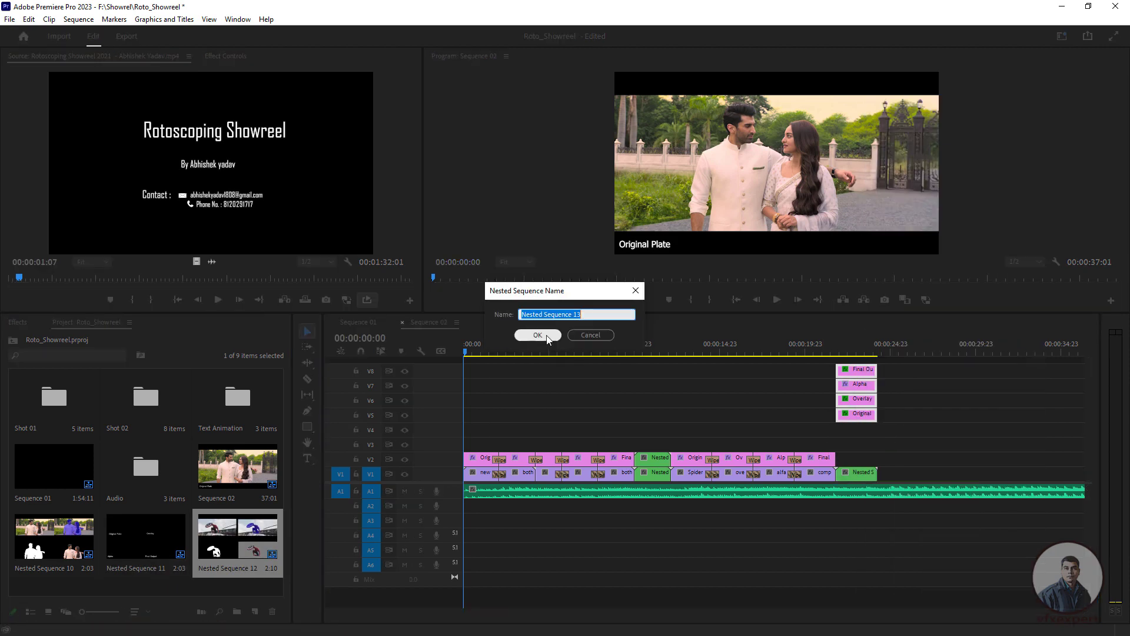
pyautogui.click(537, 335)
pyautogui.moveTo(856, 415); pyautogui.dragTo(856, 459)
pyautogui.click(836, 356)
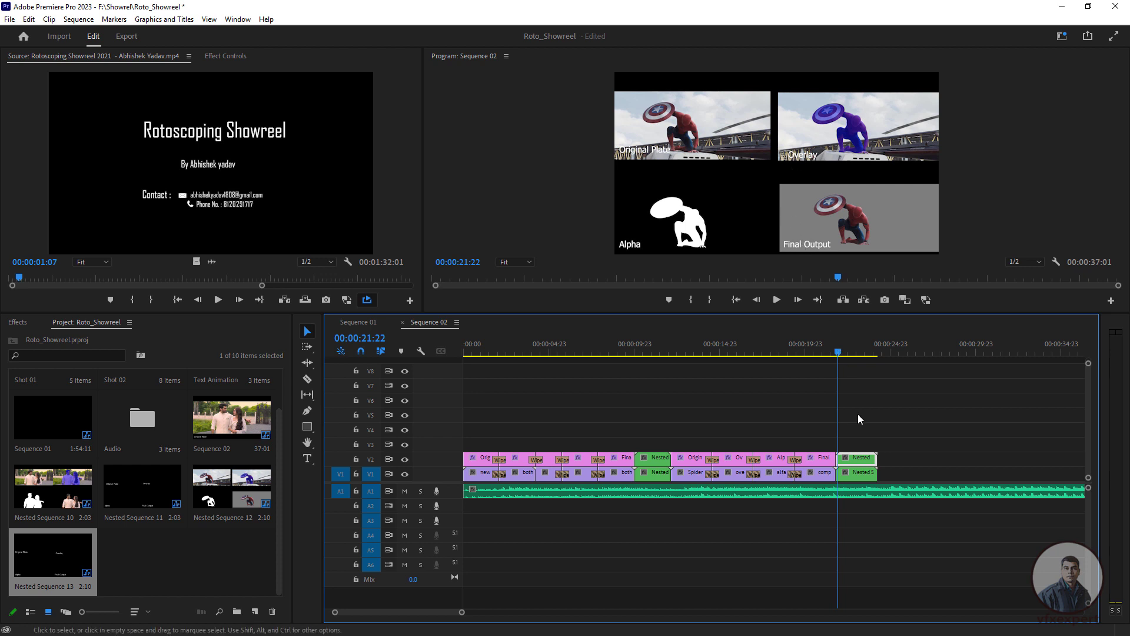
# Open the nested Spider-Man label sequence to examine its title layers, and return to Sequence 02.
pyautogui.doubleClick(866, 462)
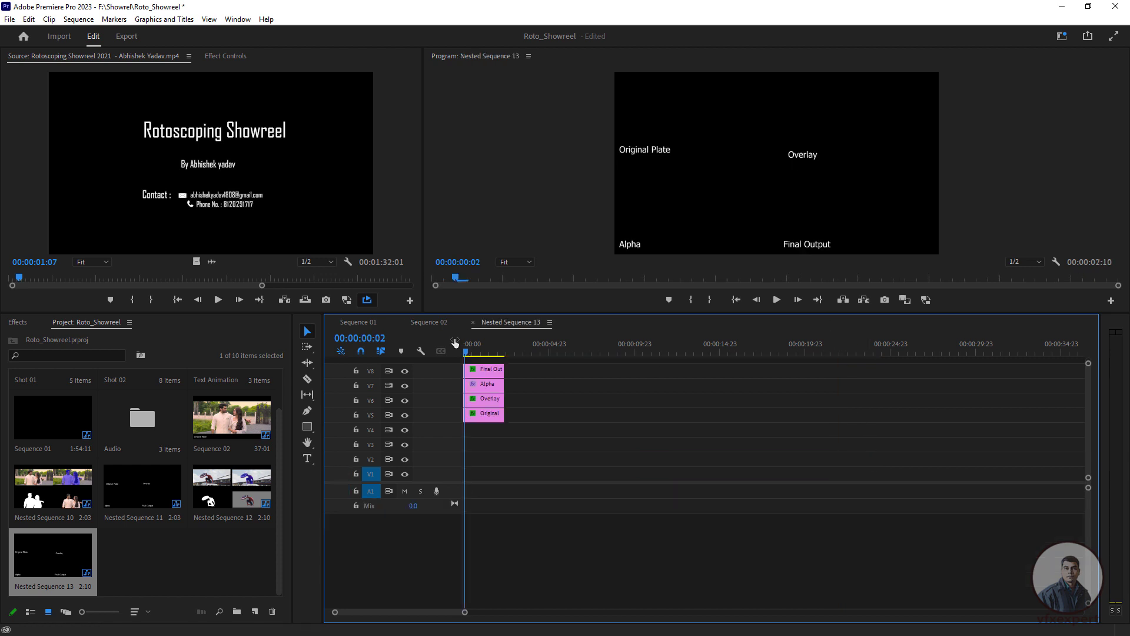
pyautogui.click(476, 352)
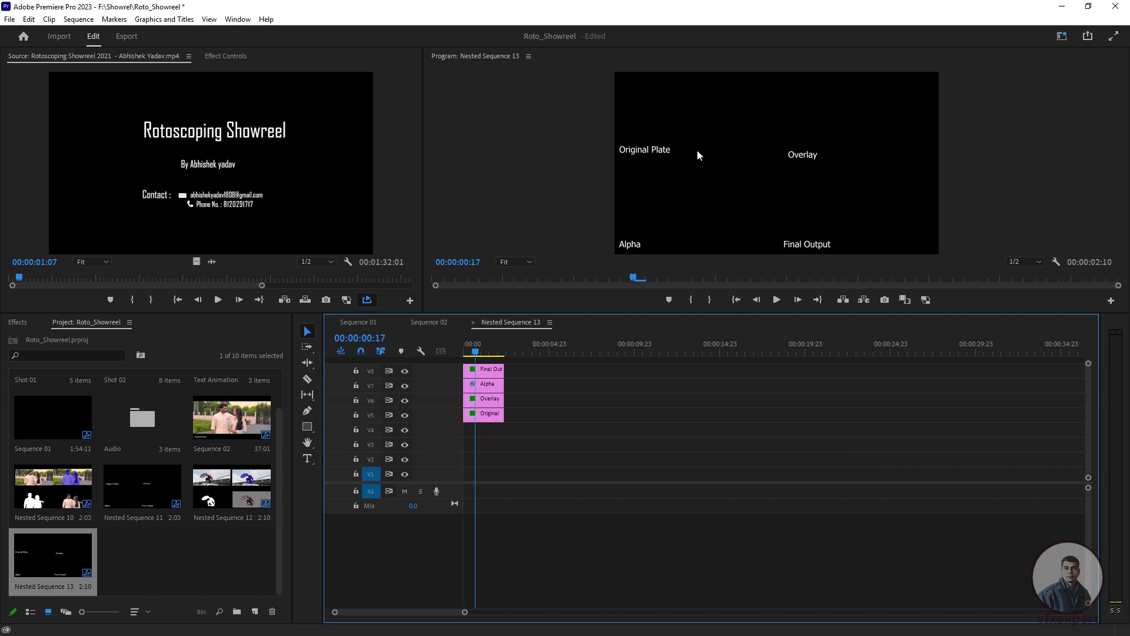
pyautogui.click(496, 385)
pyautogui.click(439, 324)
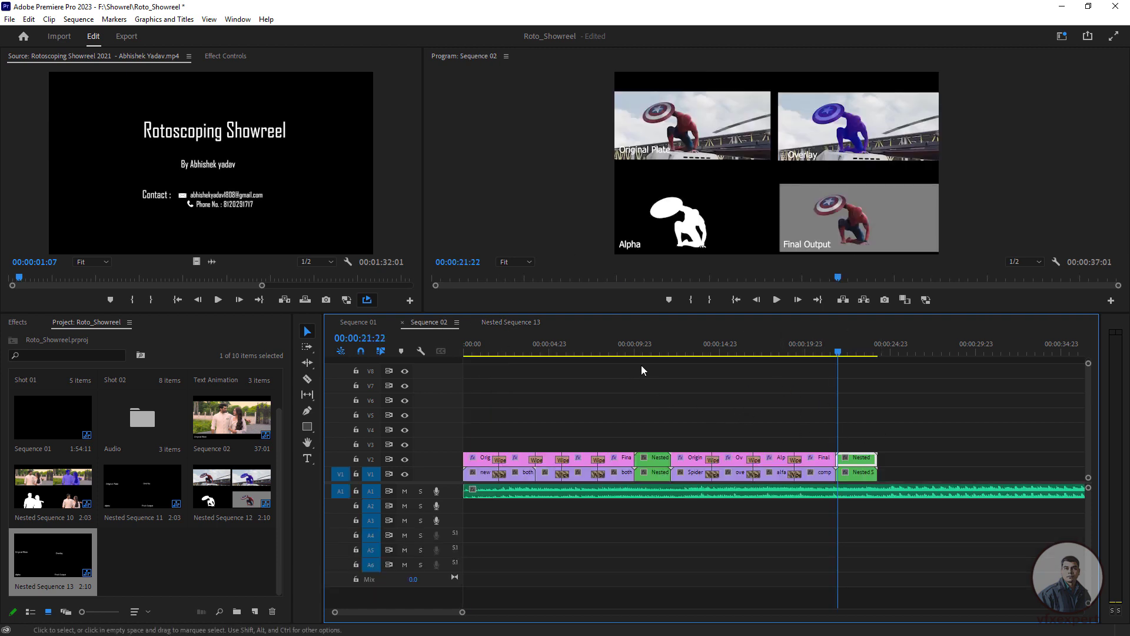
# Return the playhead to the start and shift all V1 and V2 clips about 3 seconds later, leaving the music in place.
pyautogui.moveTo(603, 352); pyautogui.dragTo(459, 364)
pyautogui.click(518, 389)
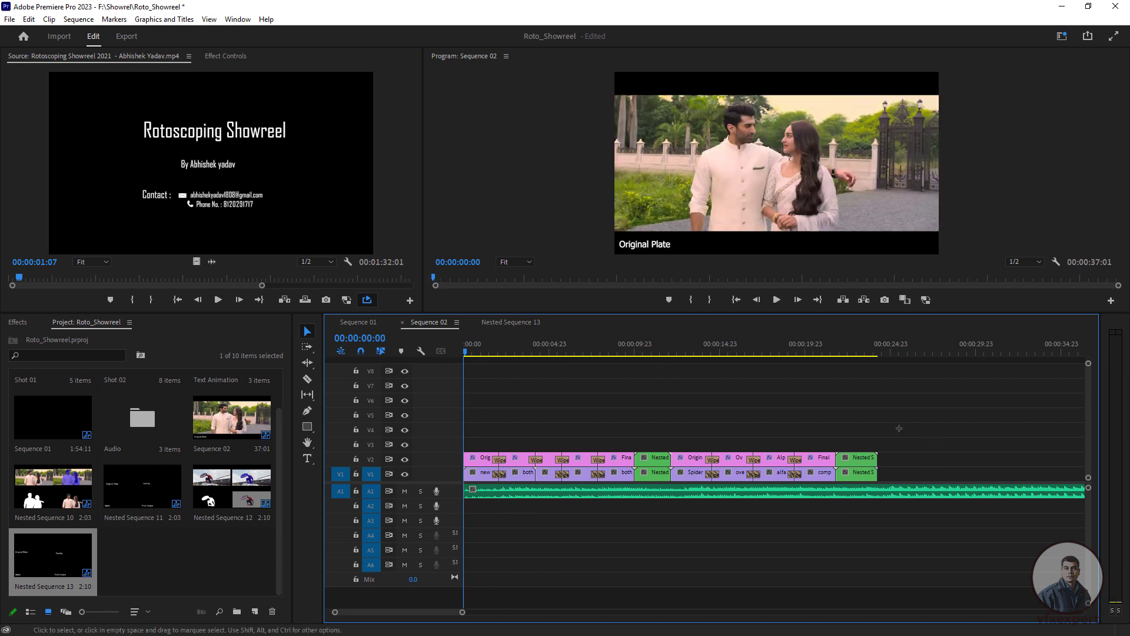
pyautogui.moveTo(928, 415); pyautogui.dragTo(483, 480)
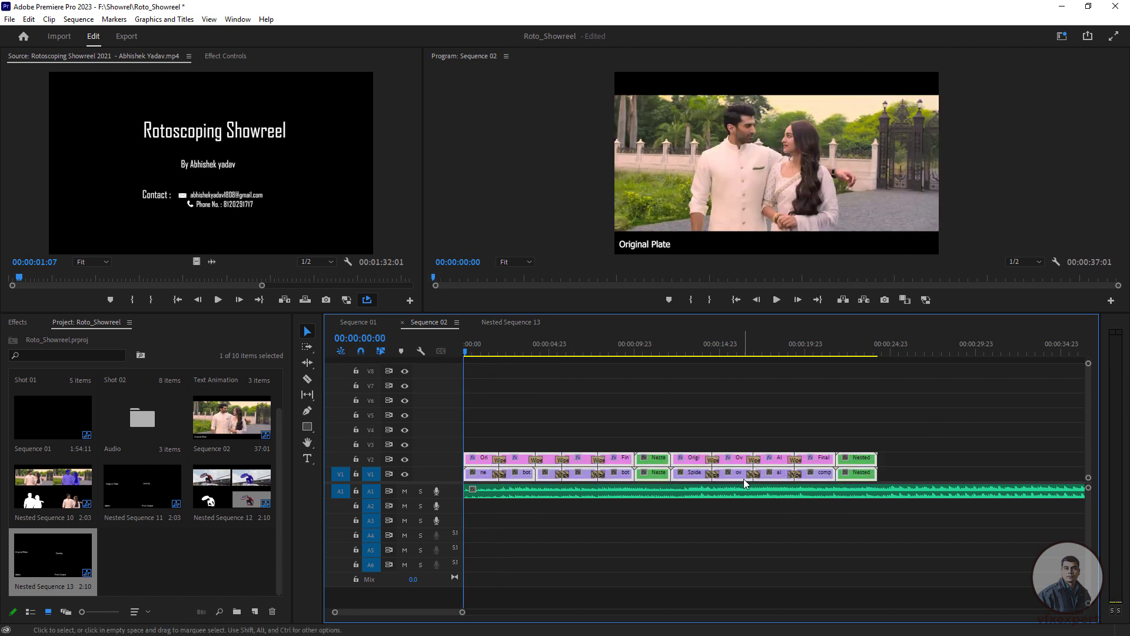
pyautogui.moveTo(743, 479); pyautogui.dragTo(798, 479)
# Add the title text "Rotoscoping Showreel" at the sequence start and place it horizontally near the middle of the frame.
pyautogui.click(308, 460)
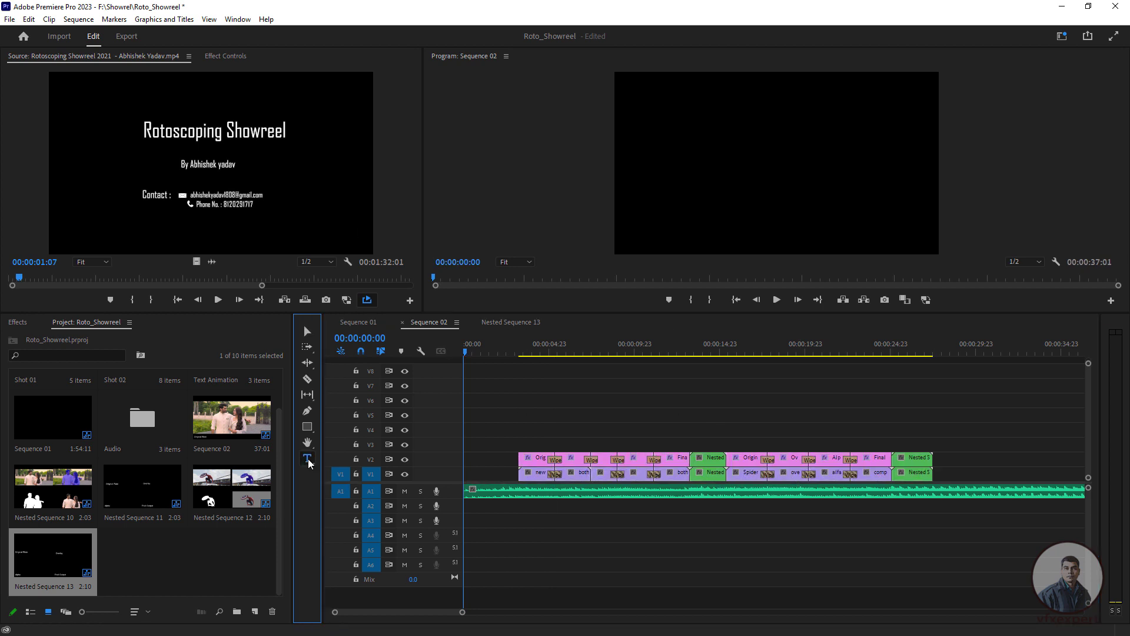
pyautogui.click(733, 156)
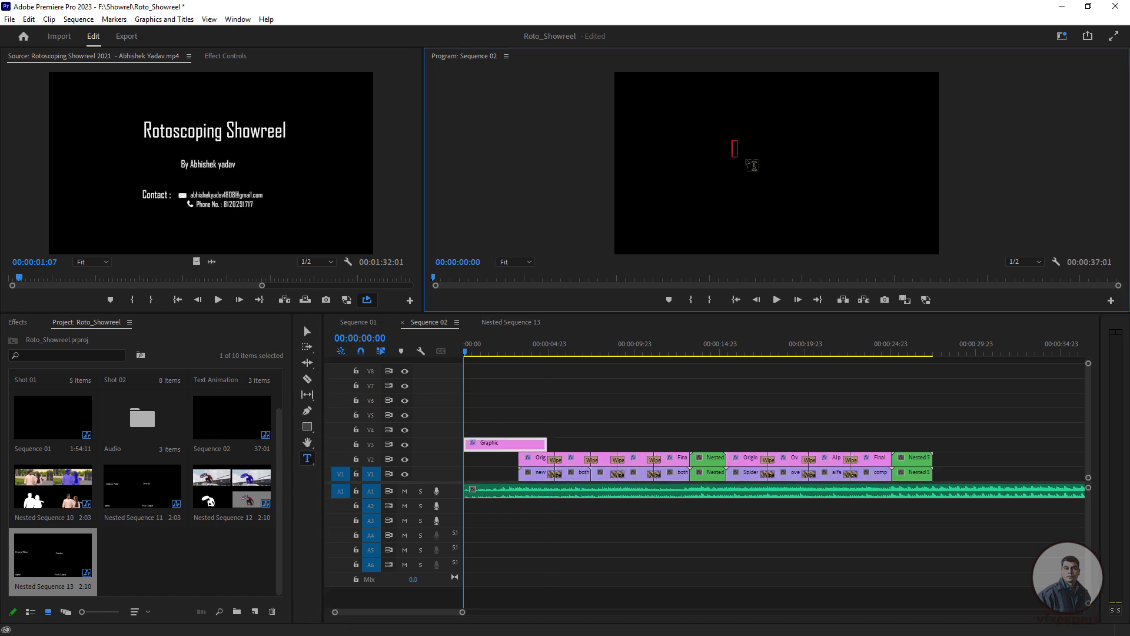
pyautogui.write('Rotoscoping Showreel')
pyautogui.press('Escape')
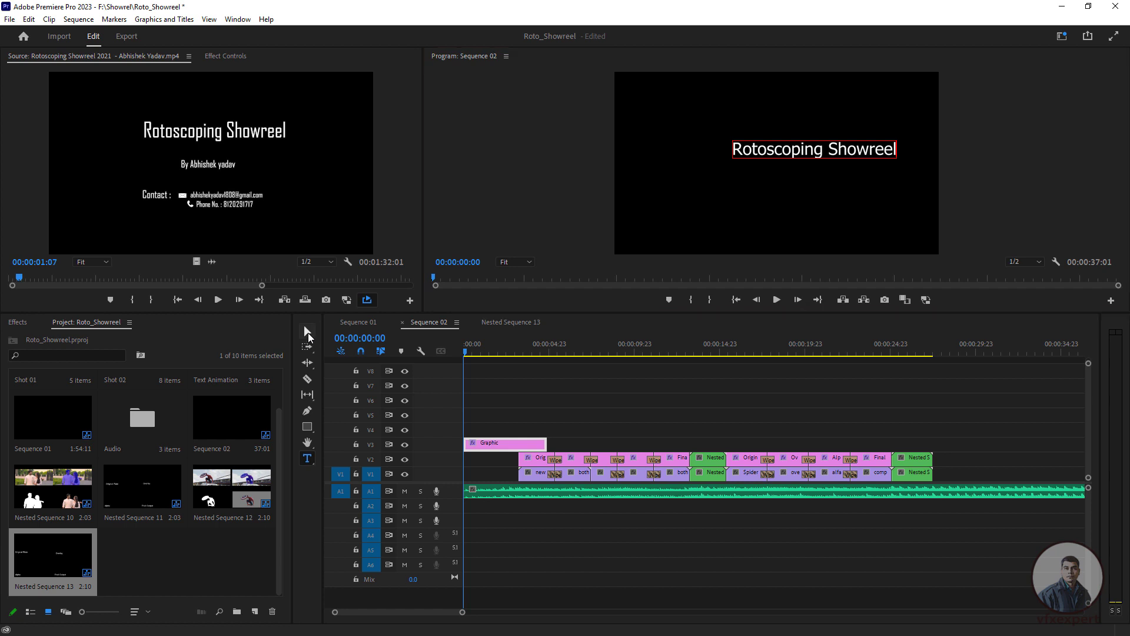
pyautogui.moveTo(801, 155); pyautogui.dragTo(769, 148)
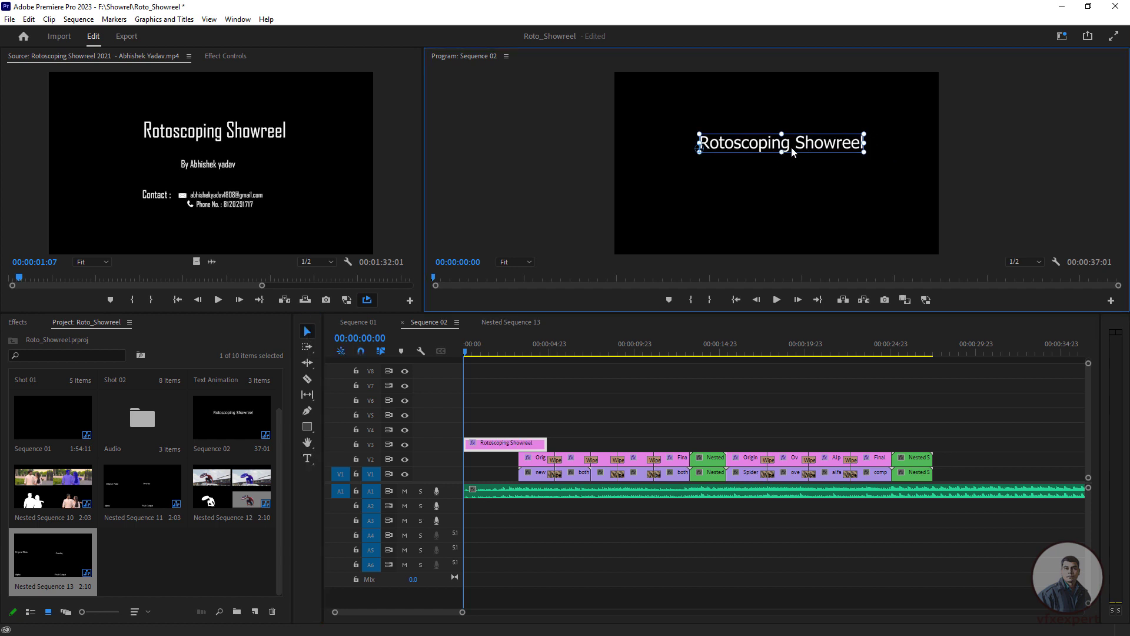
# Set the font of the "Rotoscoping Showreel" title to Verdana and show its transform properties.
pyautogui.click(514, 451)
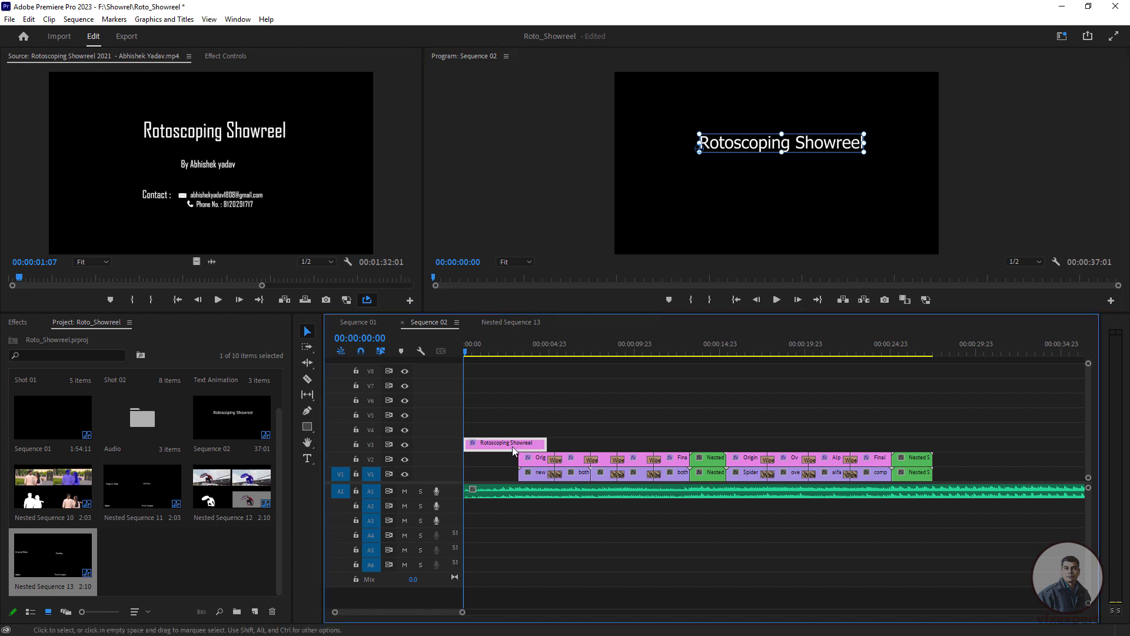
pyautogui.click(225, 57)
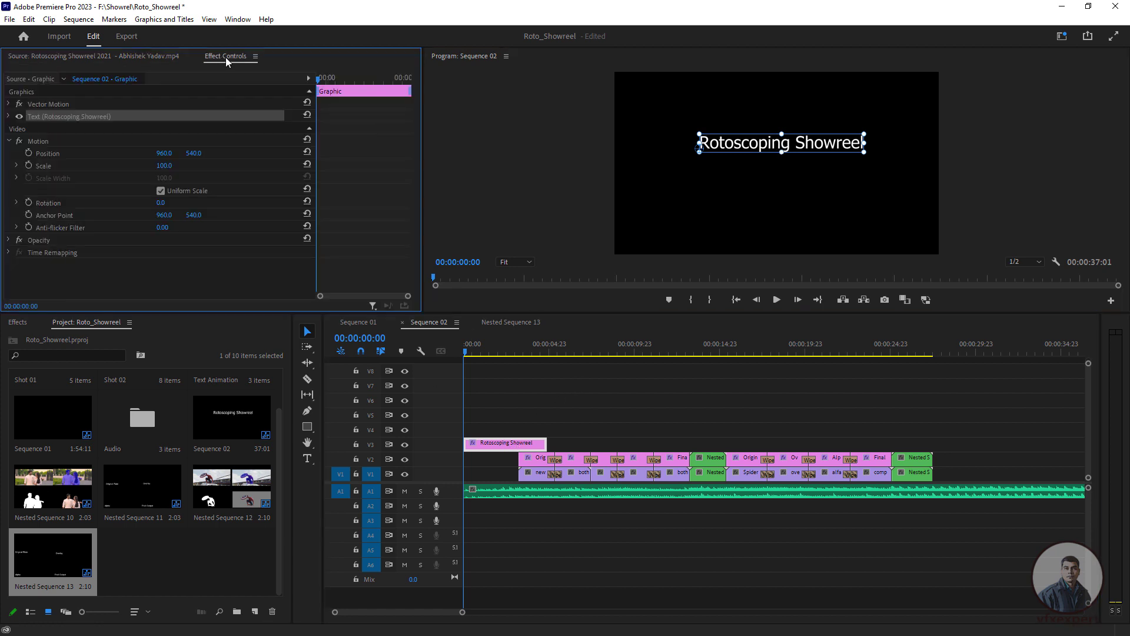
pyautogui.click(9, 117)
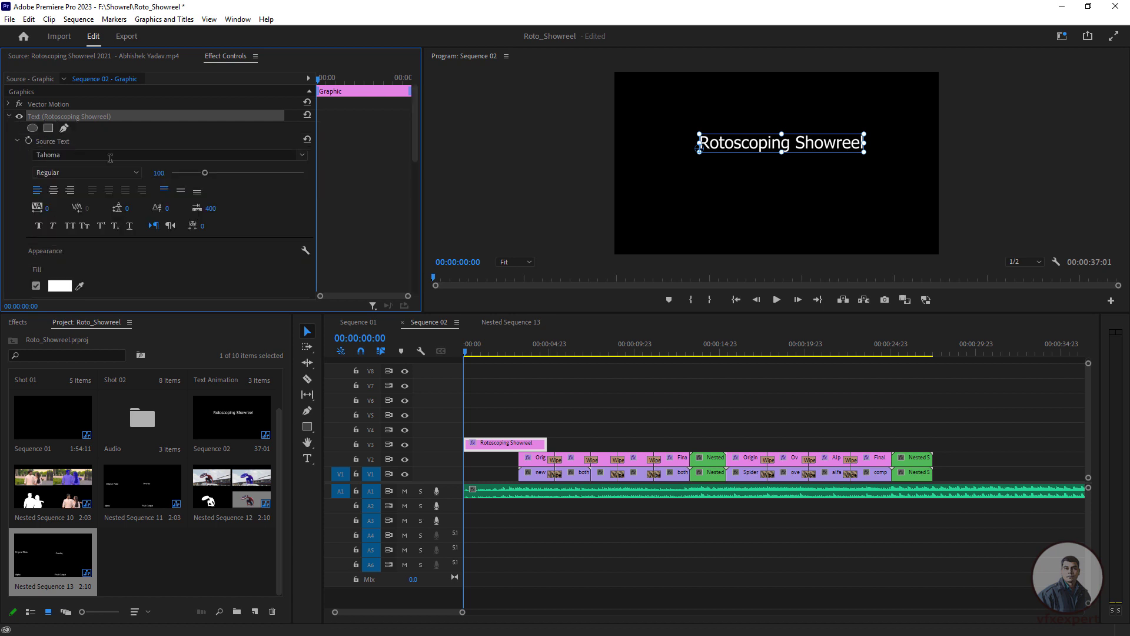
pyautogui.click(303, 157)
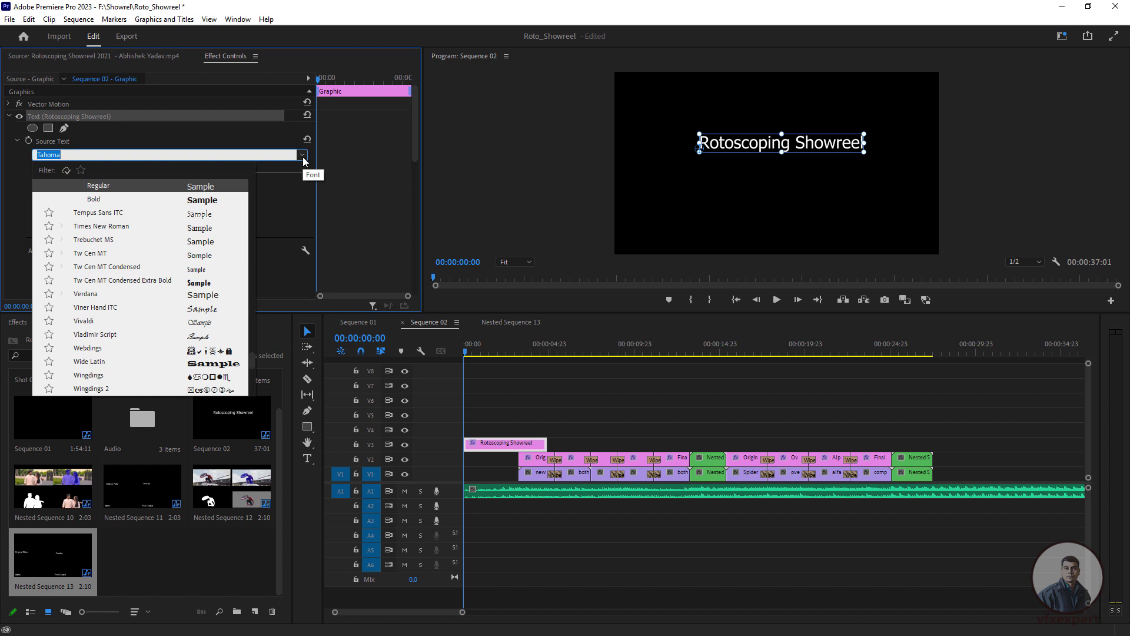
pyautogui.click(86, 294)
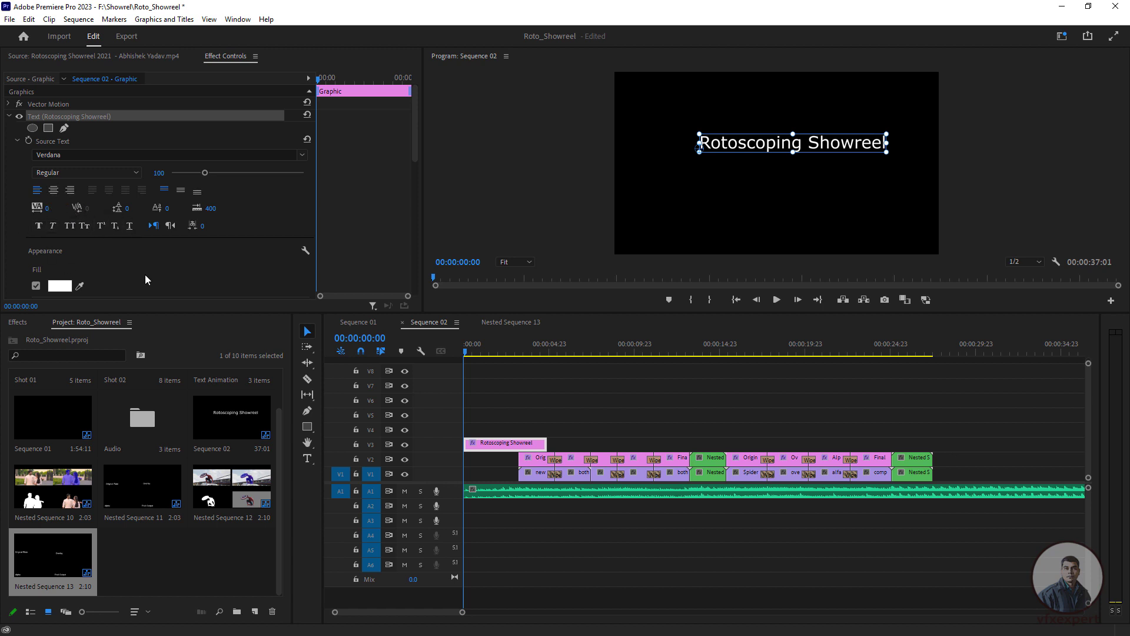
pyautogui.scroll(-1, 78, 273)
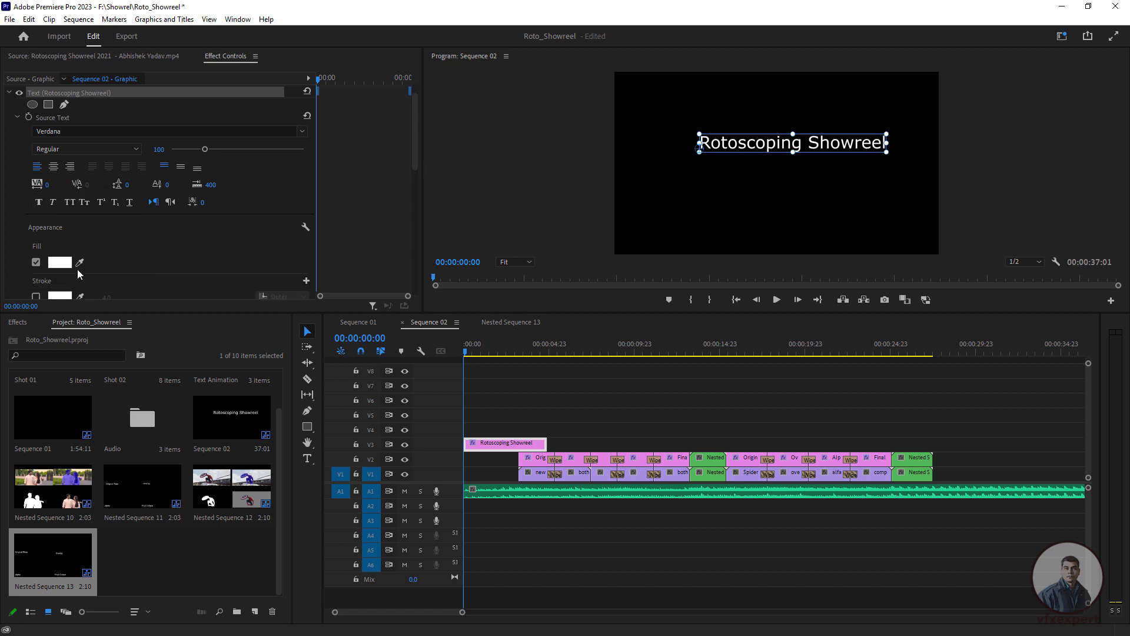
pyautogui.click(17, 119)
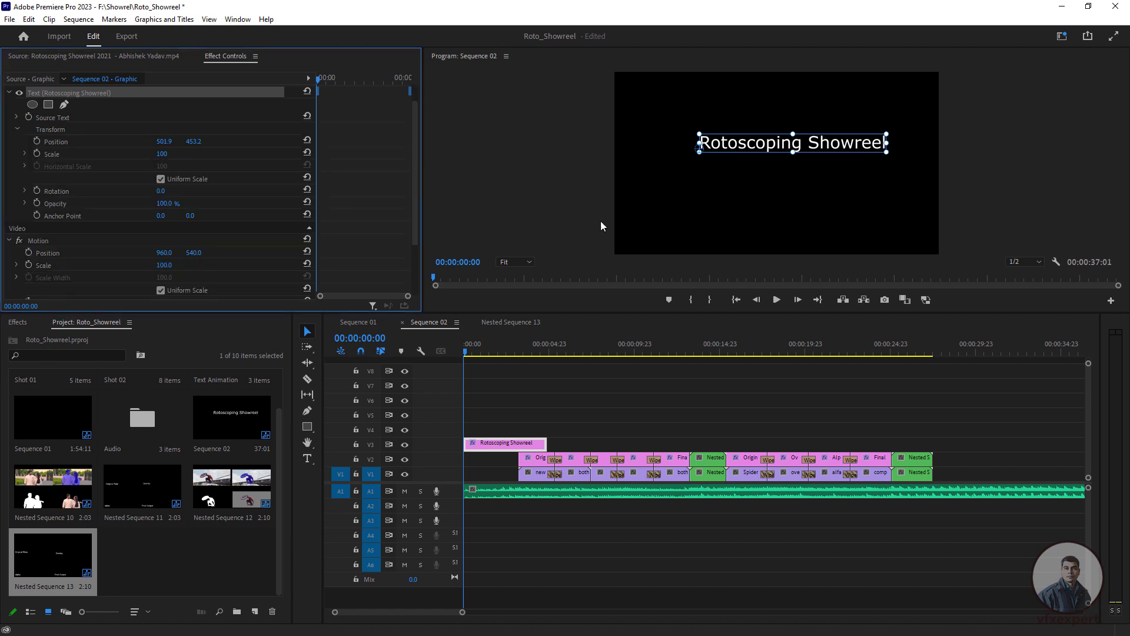
# Bring back the reference title card for comparison and move the "Rotoscoping Showreel" title slightly up and toward the frame's centre.
pyautogui.click(88, 57)
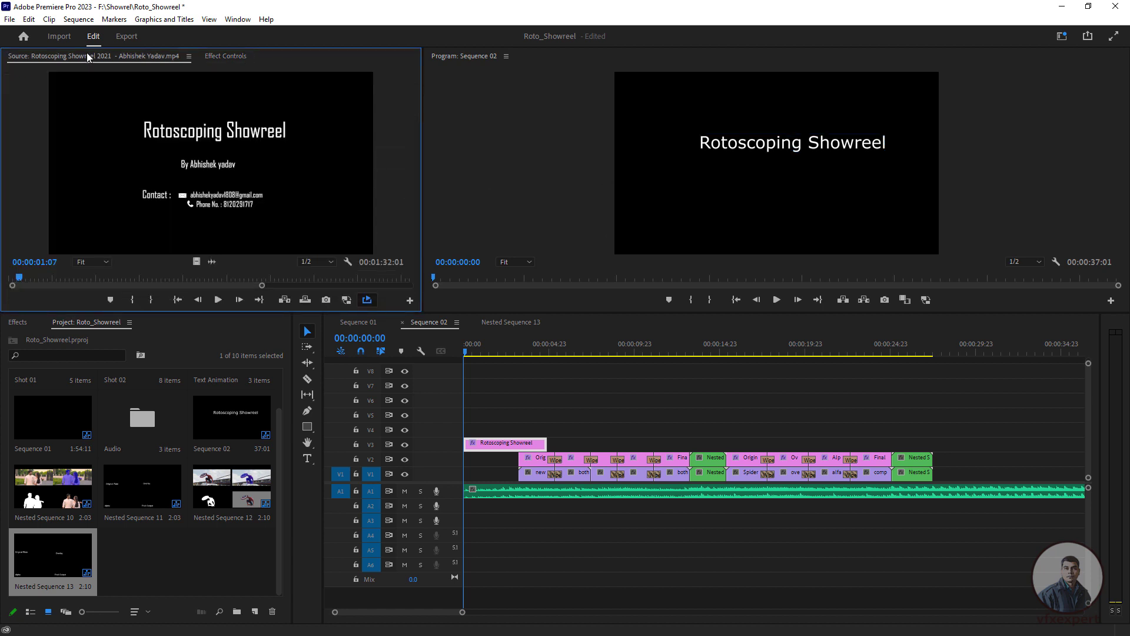
pyautogui.click(824, 146)
pyautogui.moveTo(836, 151); pyautogui.dragTo(817, 142)
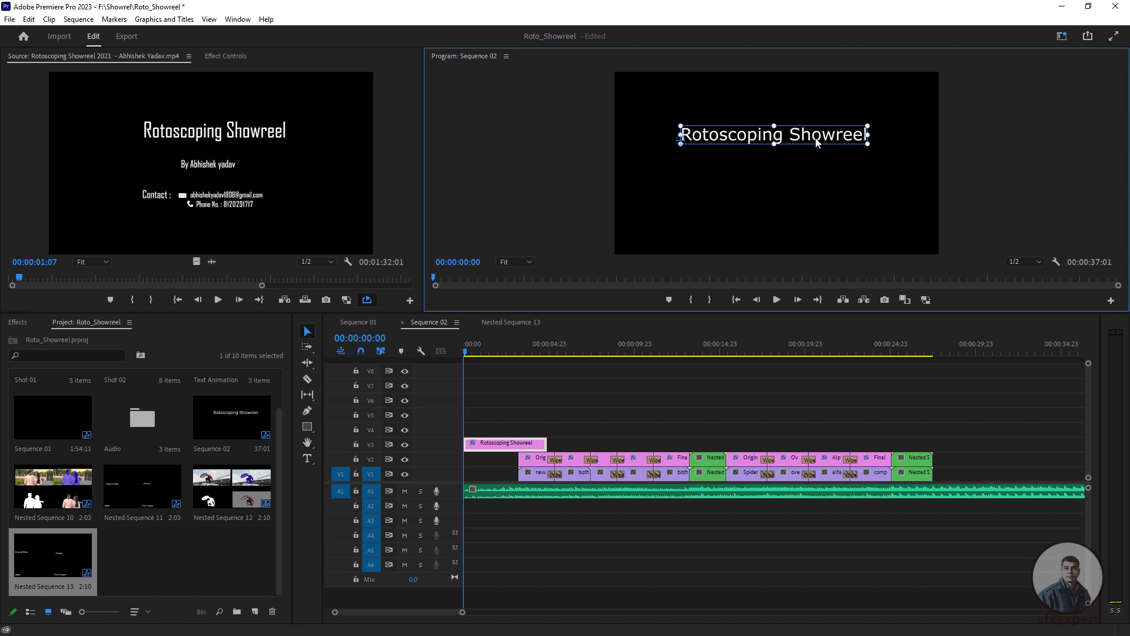
# Change the font of the "Rotoscoping Showreel" title to MS UI Gothic.
pyautogui.click(225, 56)
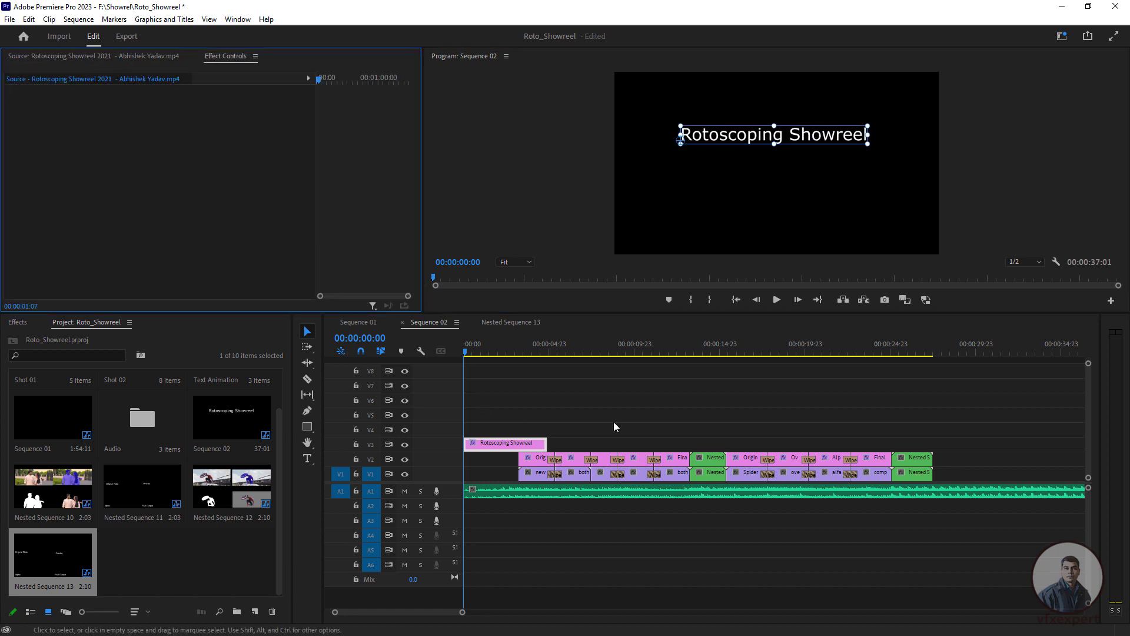
pyautogui.click(525, 445)
pyautogui.click(9, 116)
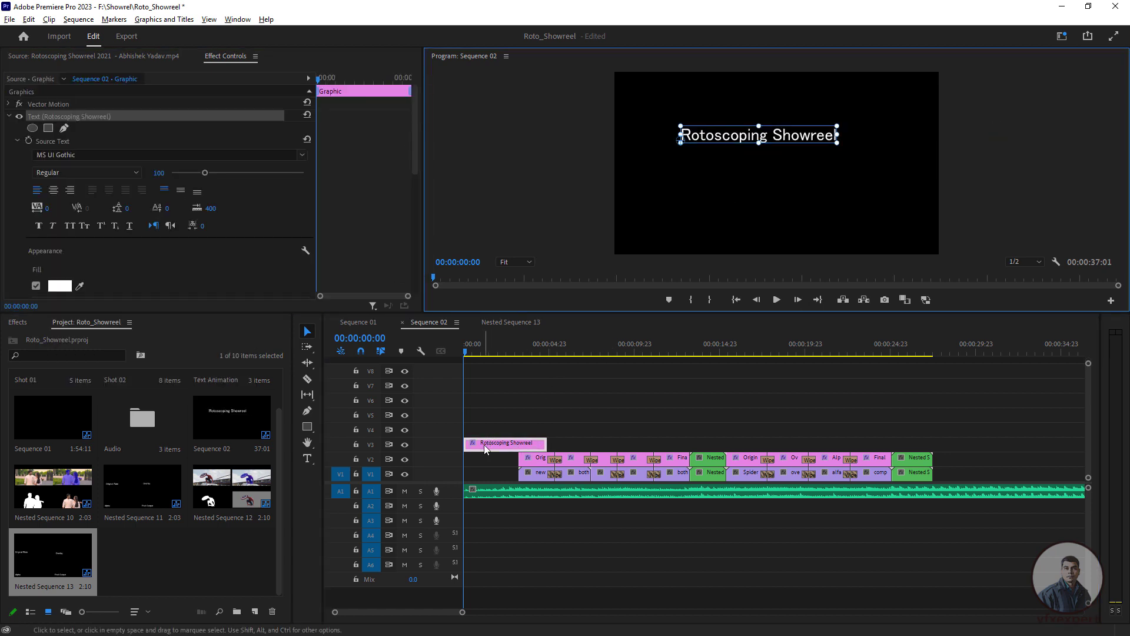
# Duplicate the opening title onto V4, and change one copy into a second line reading "By", centred beneath the heading.
pyautogui.moveTo(487, 449); pyautogui.dragTo(488, 434)
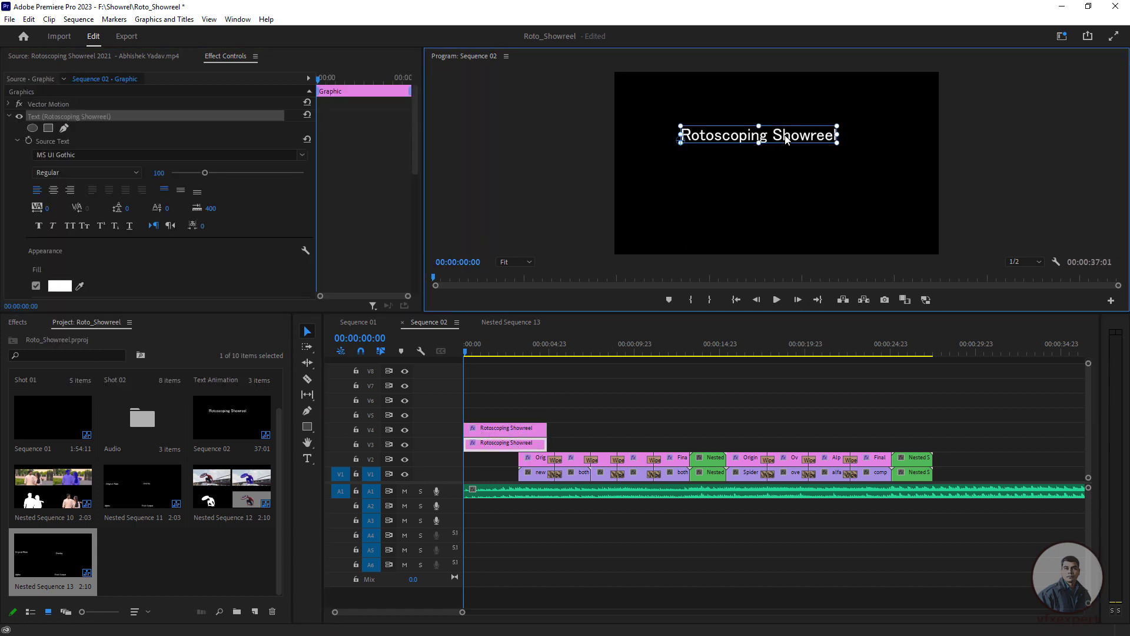
pyautogui.moveTo(786, 140); pyautogui.dragTo(787, 156)
pyautogui.doubleClick(786, 155)
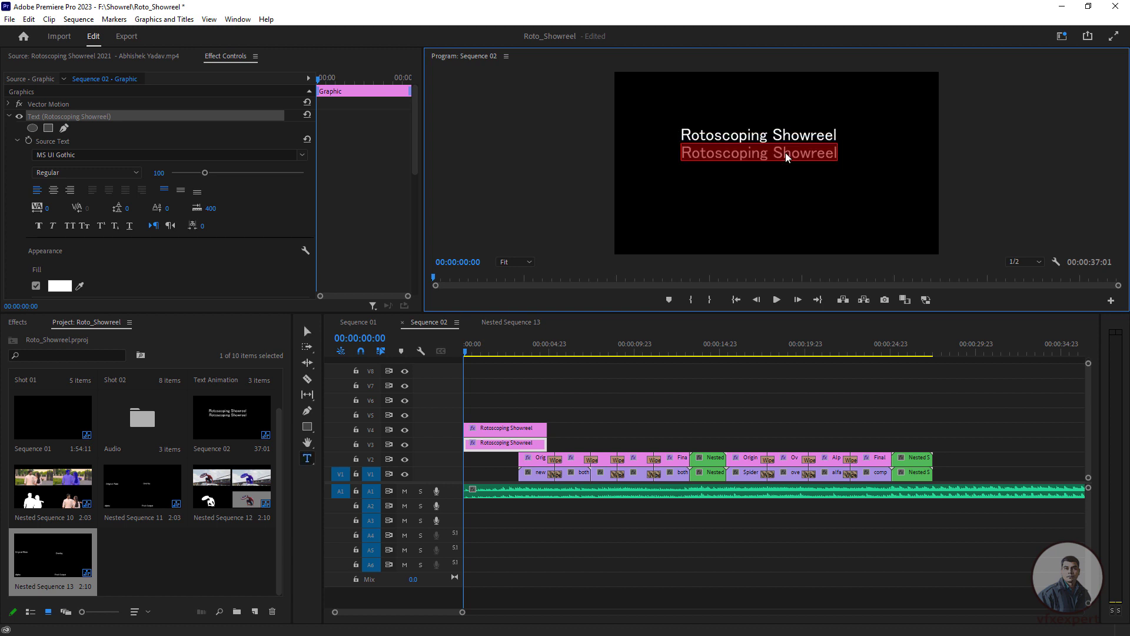
pyautogui.write('By')
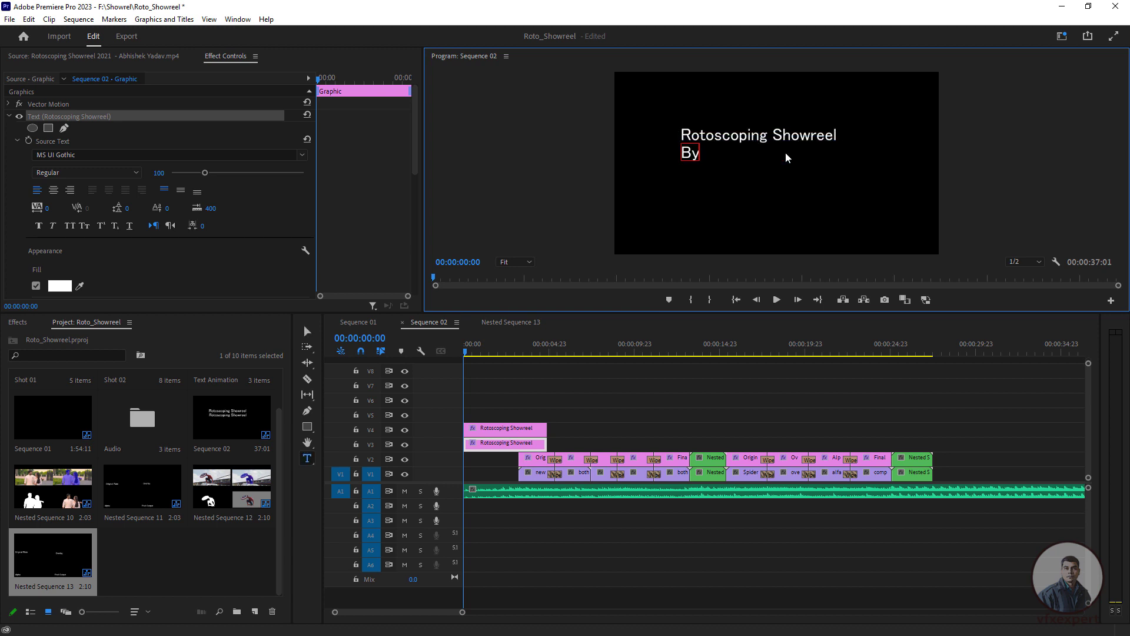
pyautogui.press('Escape')
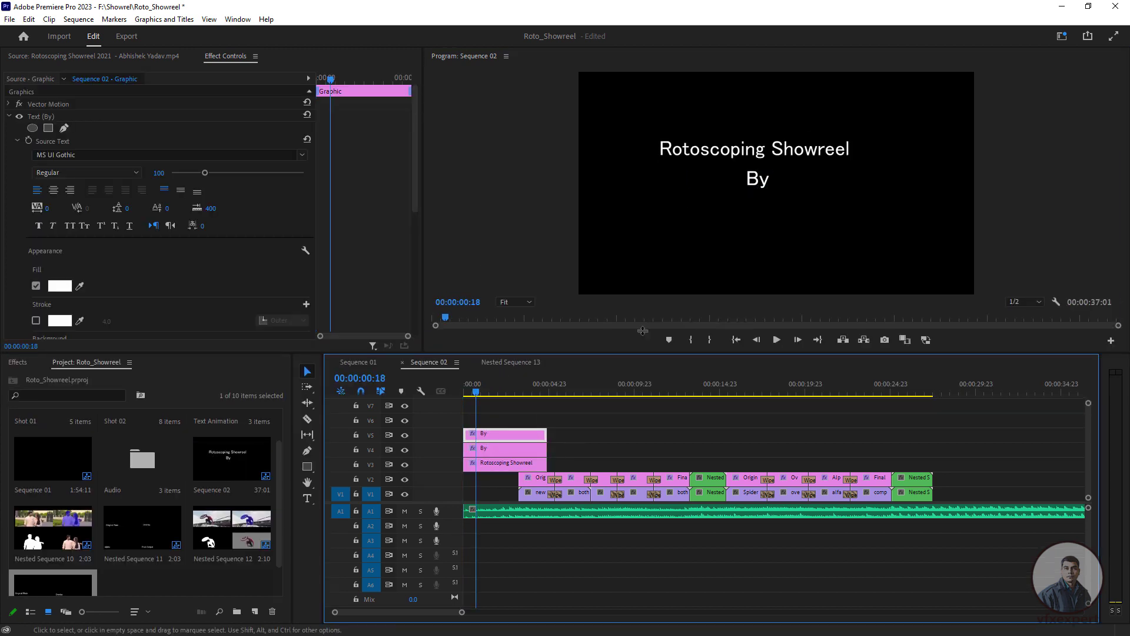
# Turn the V5 copy of the "By" title into a third line with the artist's full name, and return the playhead to the start.
pyautogui.doubleClick(759, 179)
pyautogui.write('Nitin KUmar')
pyautogui.click(307, 371)
pyautogui.moveTo(789, 179); pyautogui.dragTo(748, 209)
pyautogui.doubleClick(748, 209)
pyautogui.write('Nitin Kumar')
pyautogui.click(308, 371)
pyautogui.click(632, 255)
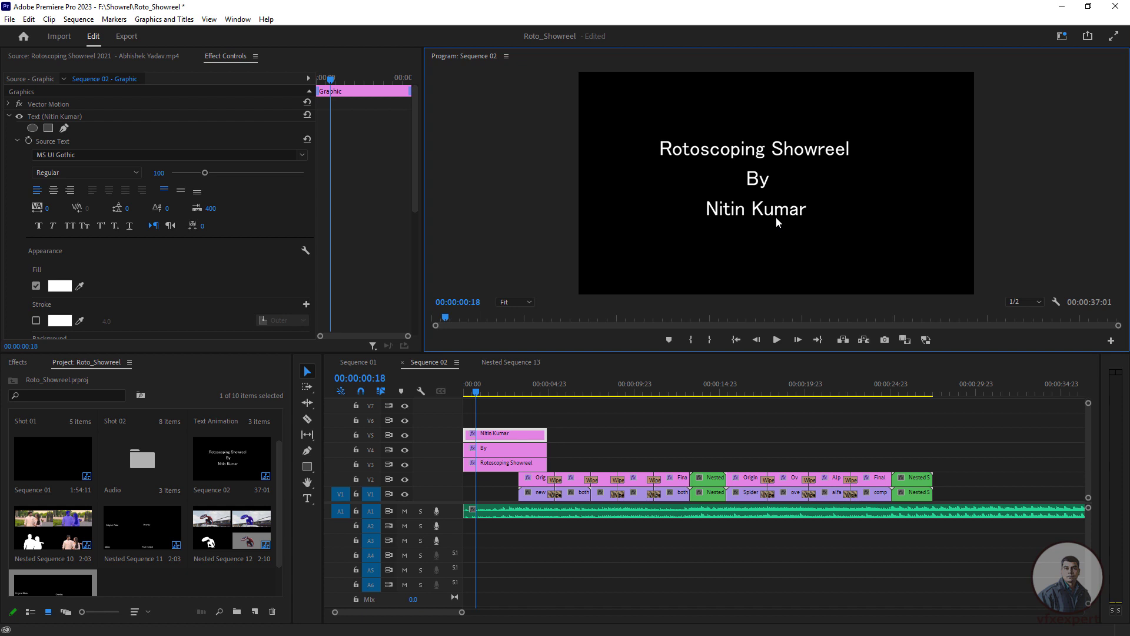
pyautogui.moveTo(477, 393); pyautogui.dragTo(443, 388)
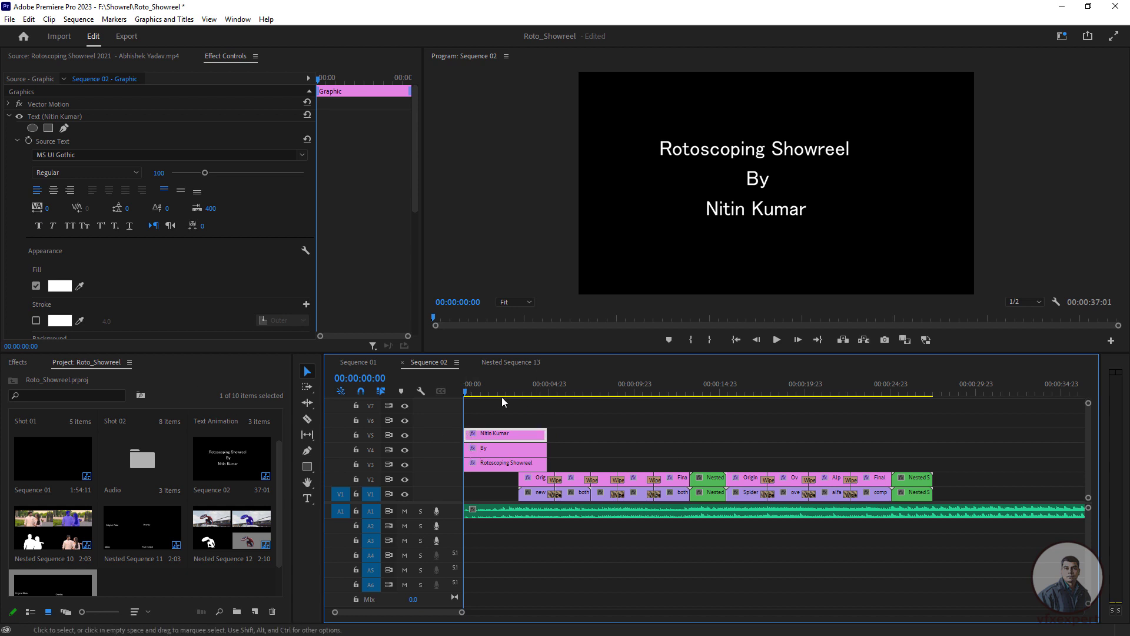
# Apply a Cross Dissolve to the start of the artist's name title on V5 and play the opening.
pyautogui.moveTo(502, 392); pyautogui.dragTo(457, 392)
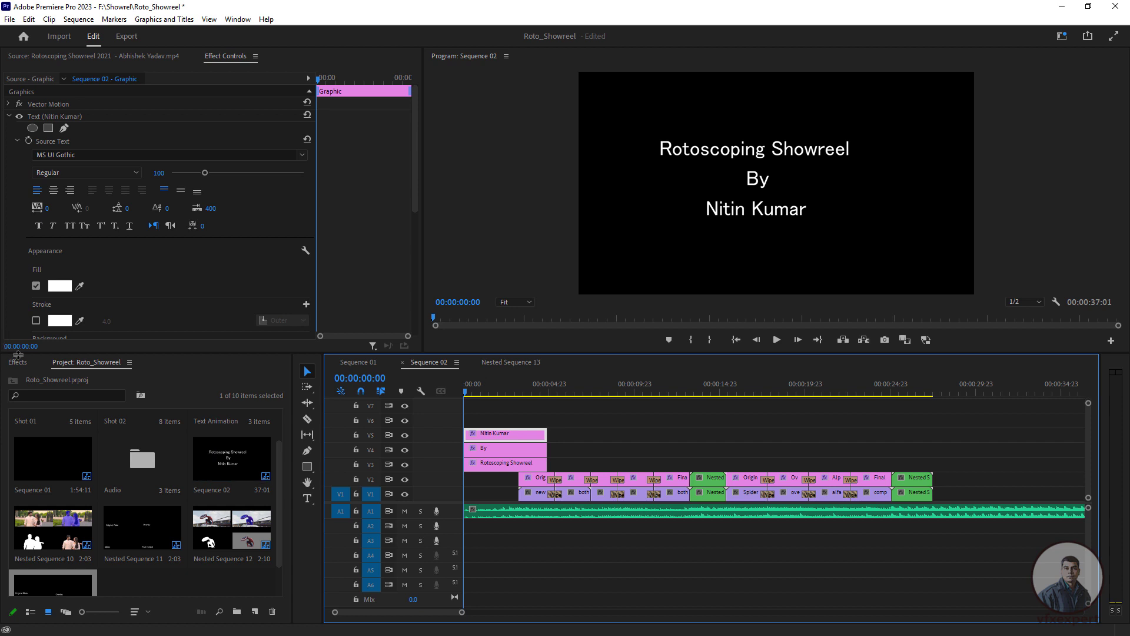
pyautogui.click(18, 362)
pyautogui.click(47, 450)
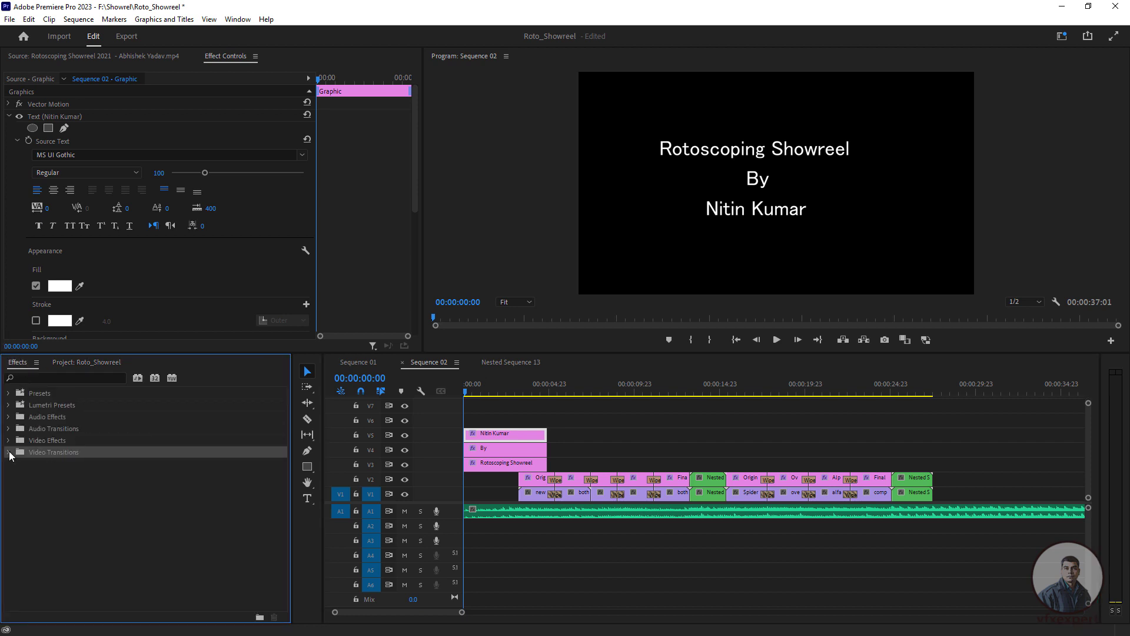
pyautogui.click(8, 452)
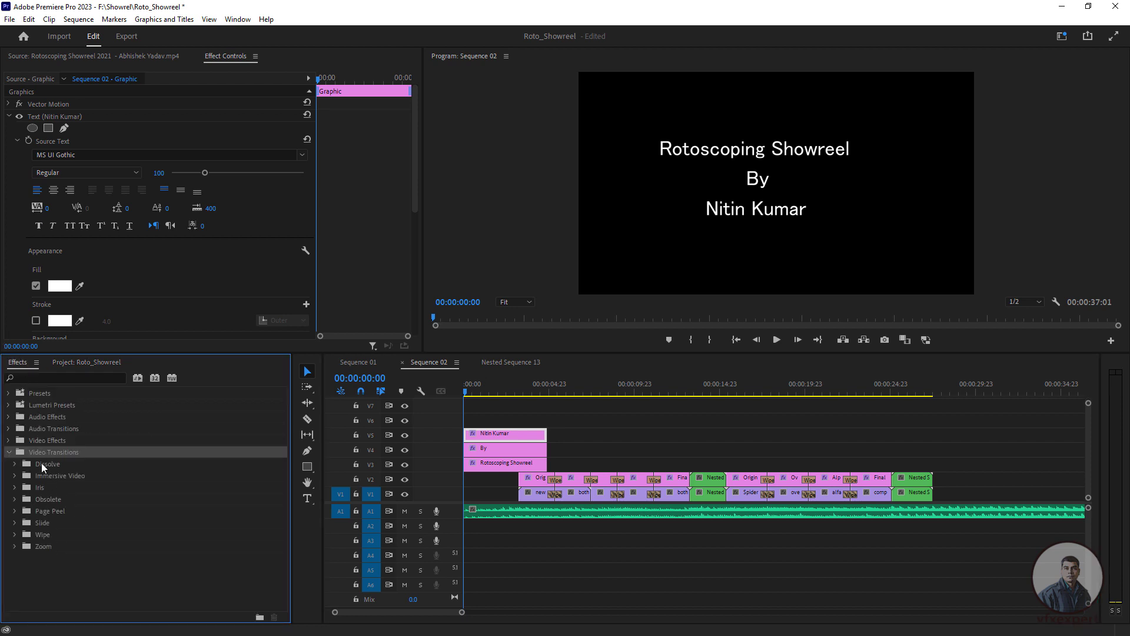
pyautogui.click(43, 463)
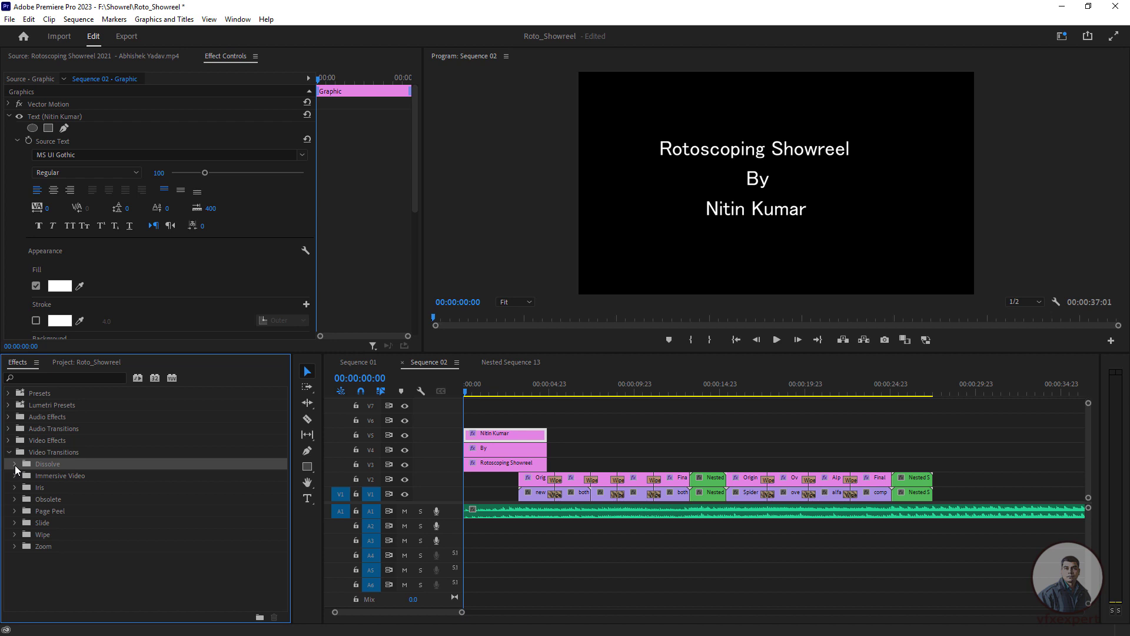
pyautogui.click(15, 464)
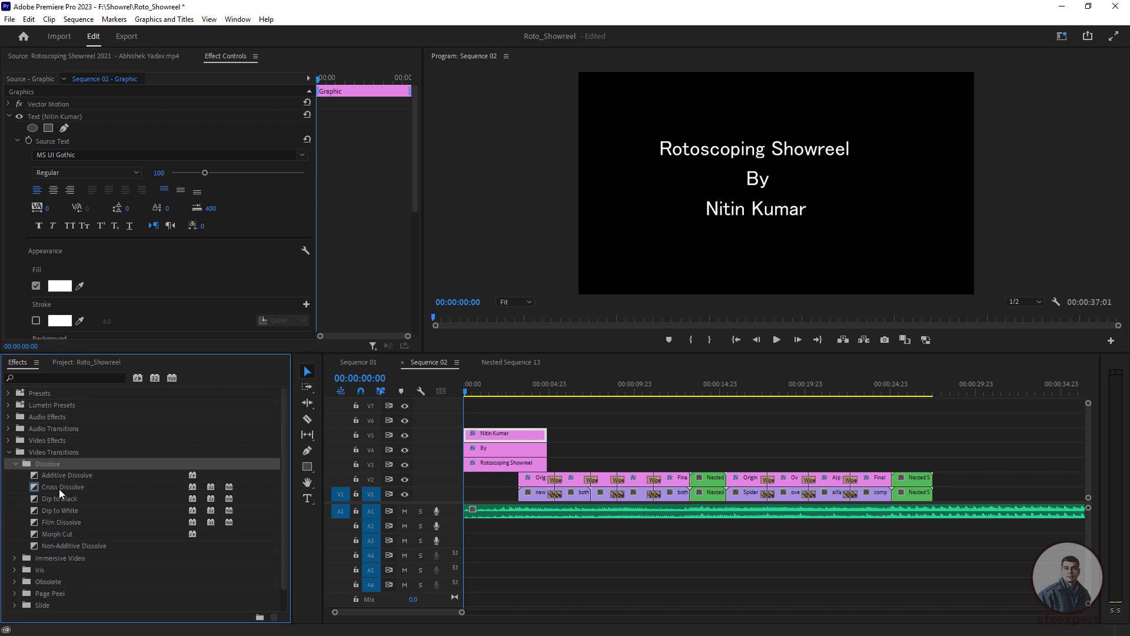
pyautogui.click(59, 489)
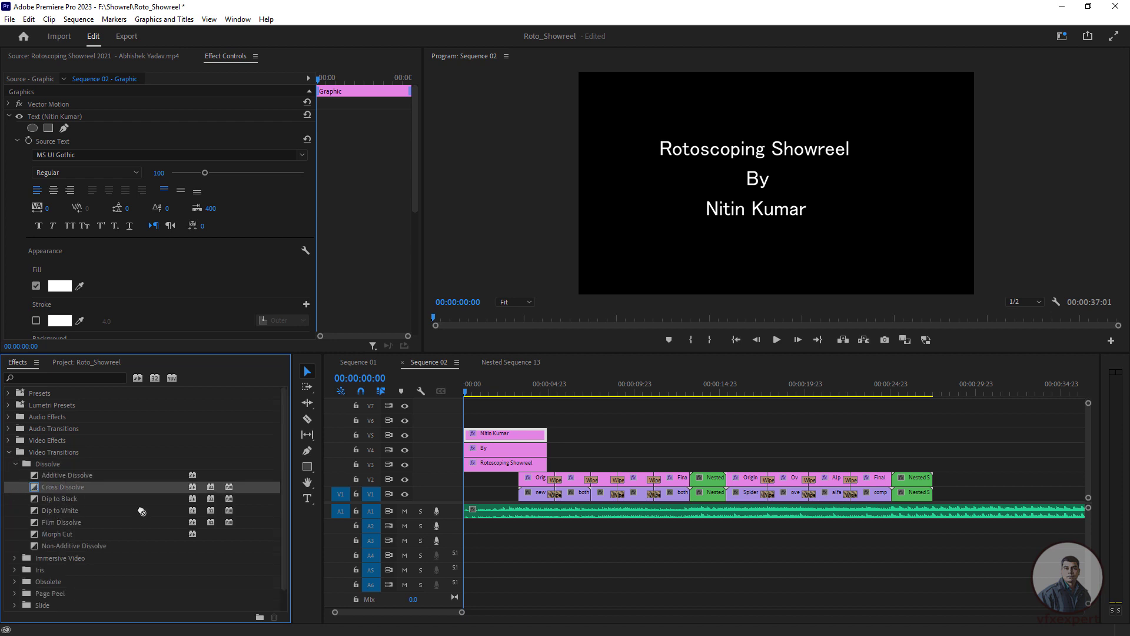
pyautogui.moveTo(141, 511); pyautogui.dragTo(469, 449)
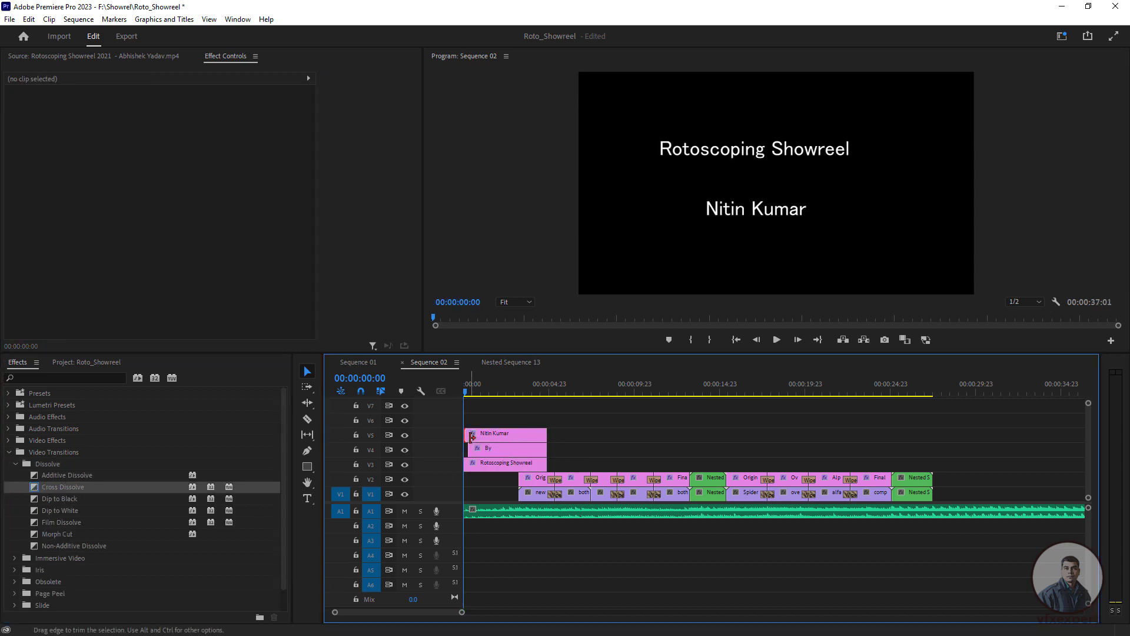
pyautogui.hotkey('ctrl', 'z')
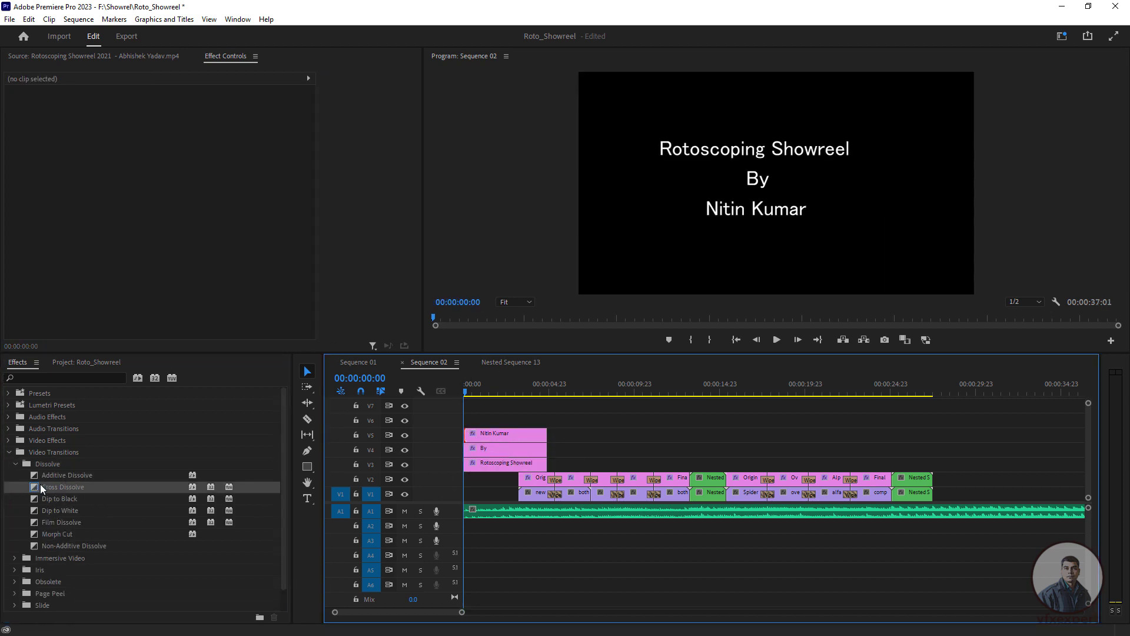
pyautogui.moveTo(40, 486); pyautogui.dragTo(473, 435)
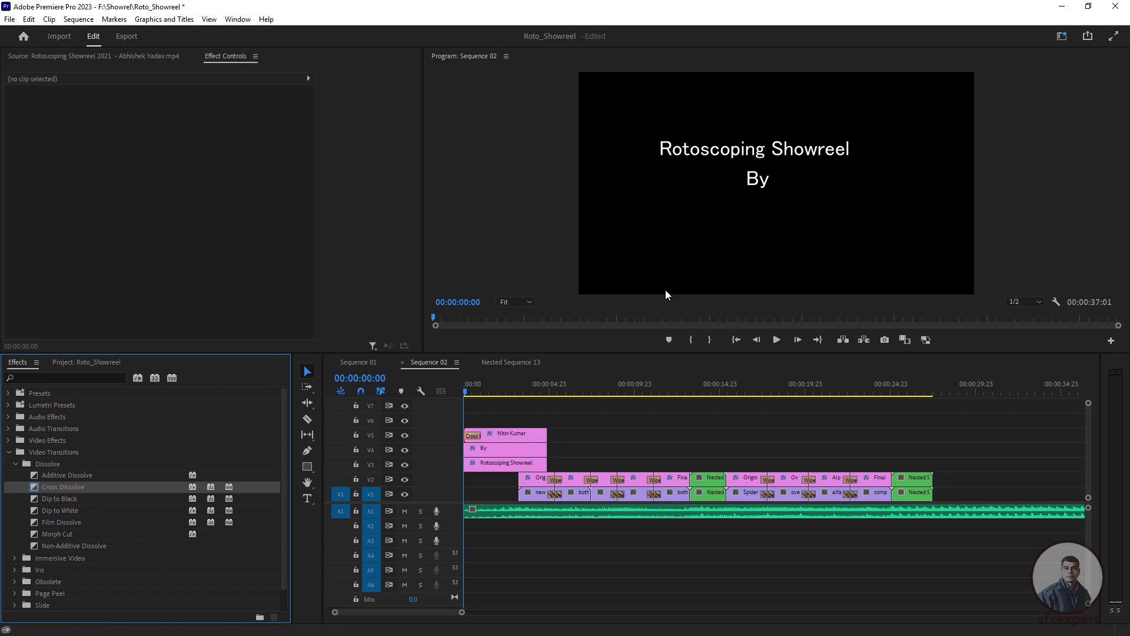
pyautogui.press('space')
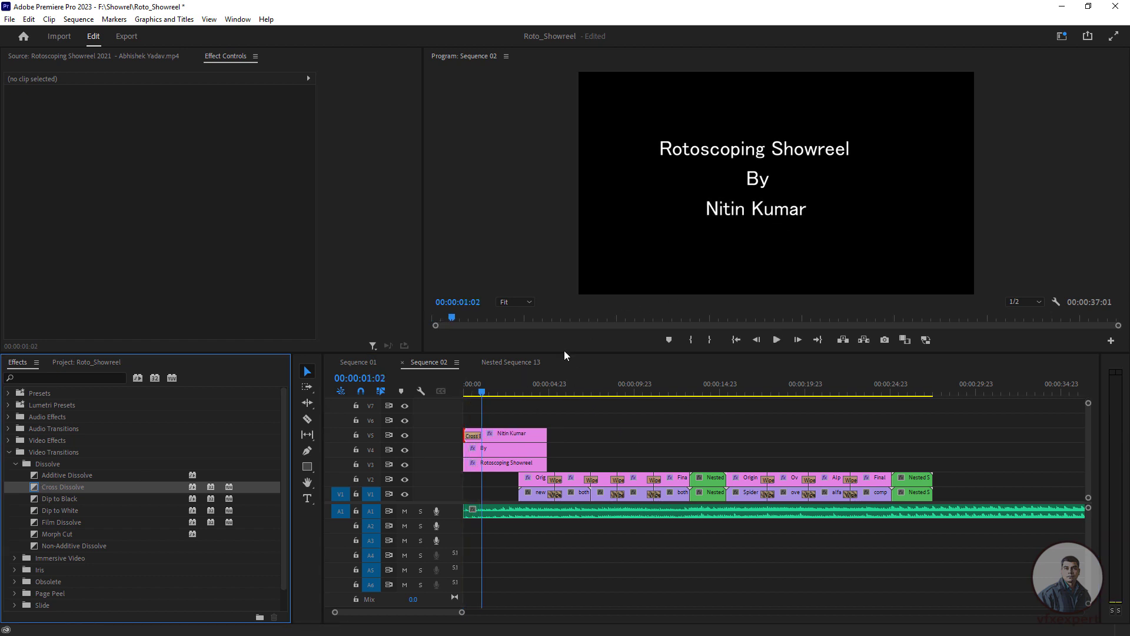
# Set the duration of the Cross Dissolve on the V5 name title to 15 frames.
pyautogui.click(473, 436)
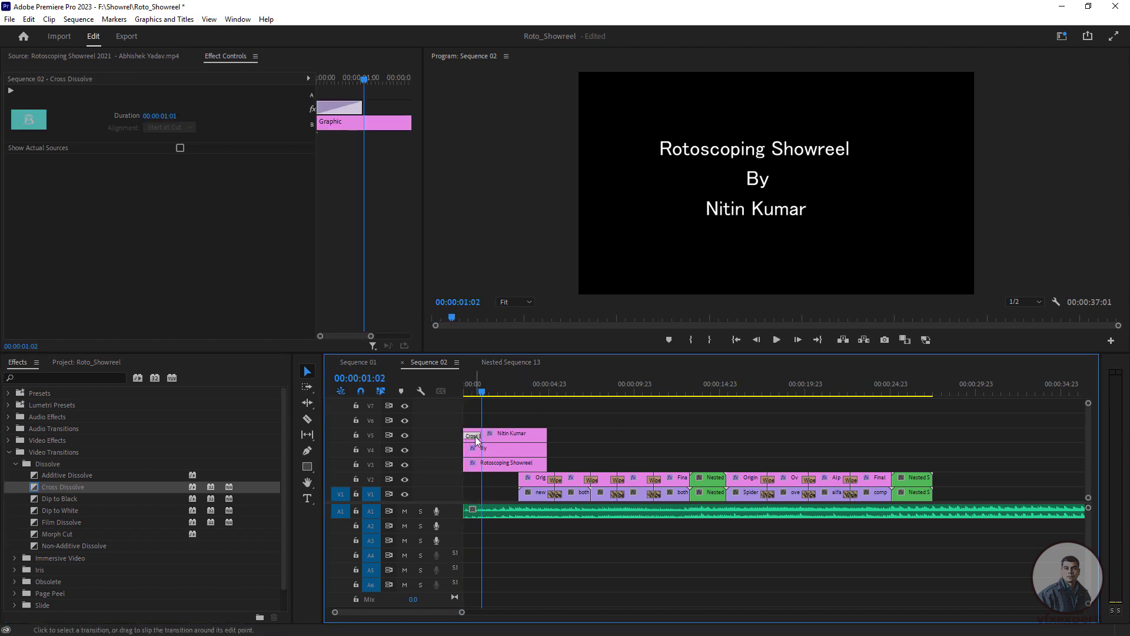
pyautogui.click(176, 120)
pyautogui.write('15')
pyautogui.press('Return')
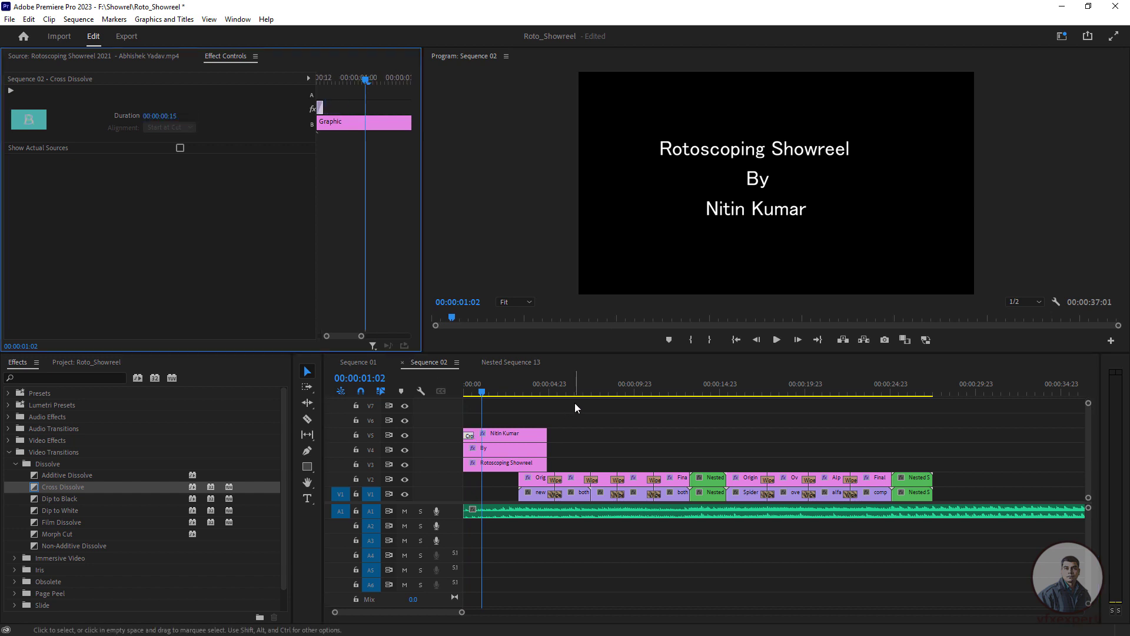
# Copy the V5 Cross Dissolve to the start of the "By" and "Rotoscoping Showreel" titles, and preview the fade-in from the sequence start.
pyautogui.click(584, 423)
pyautogui.press('=')
pyautogui.press('=')
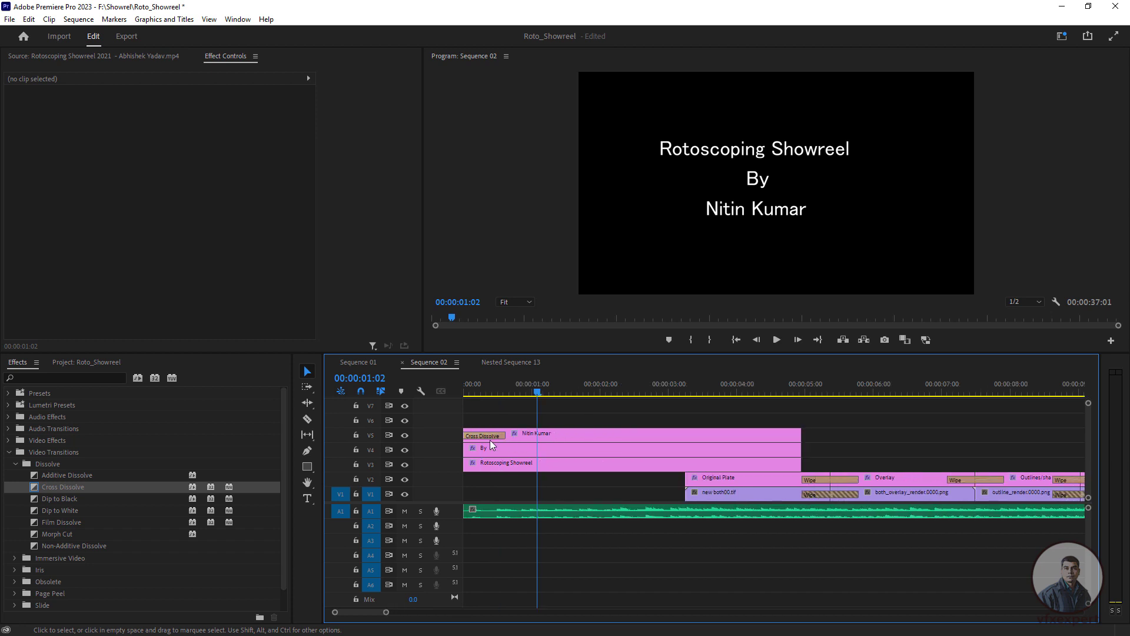
pyautogui.click(482, 437)
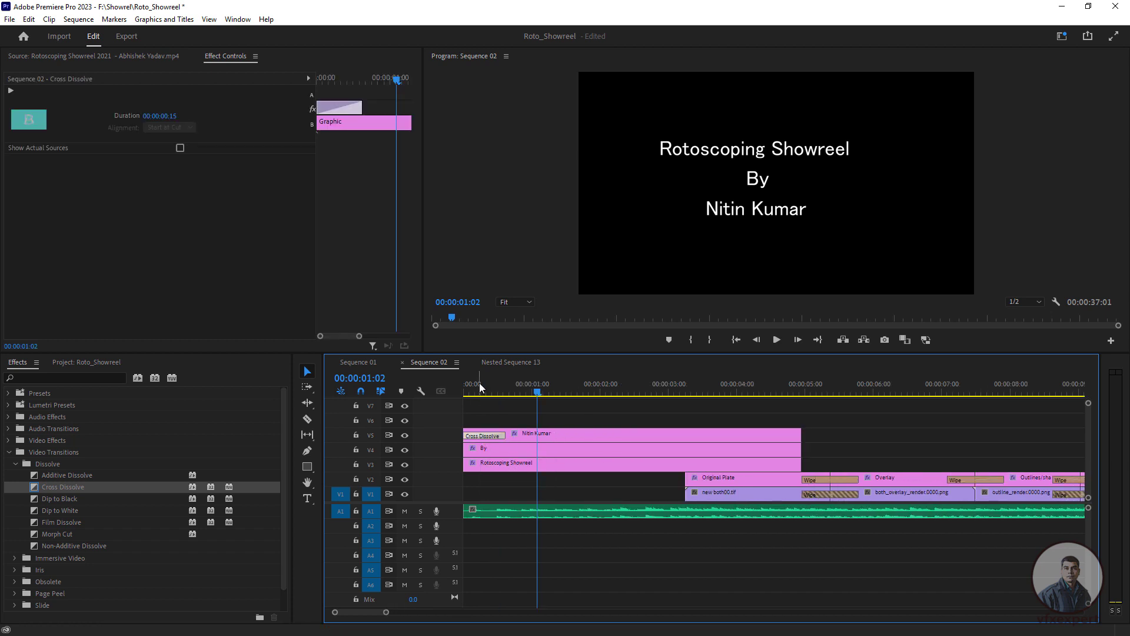
pyautogui.moveTo(479, 385); pyautogui.dragTo(460, 447)
pyautogui.click(465, 449)
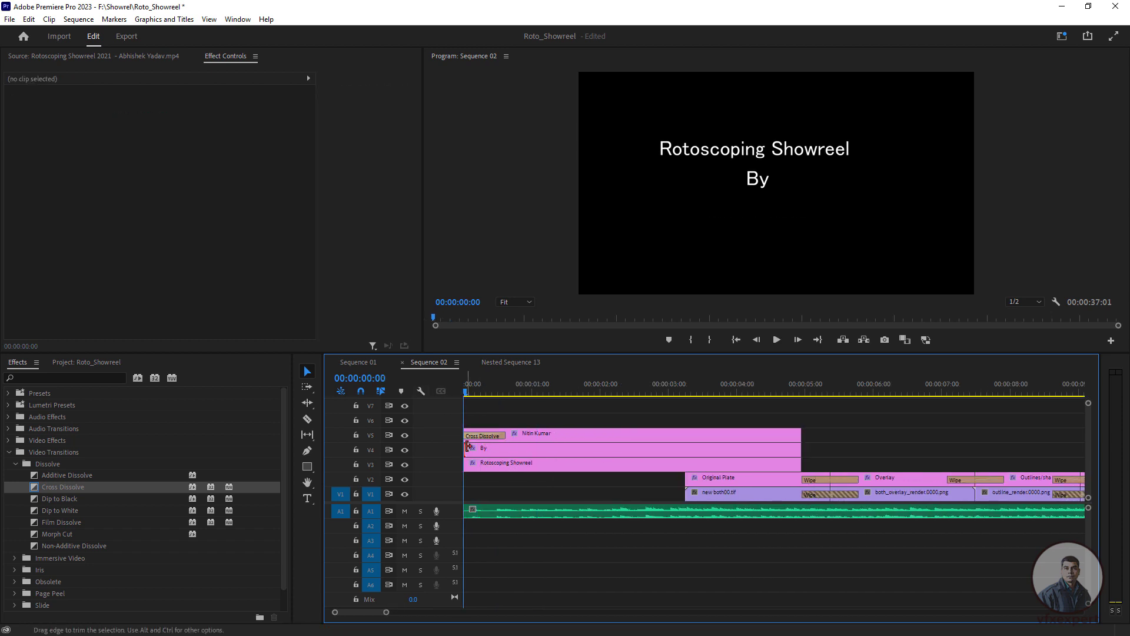
pyautogui.hotkey('ctrl', 'd')
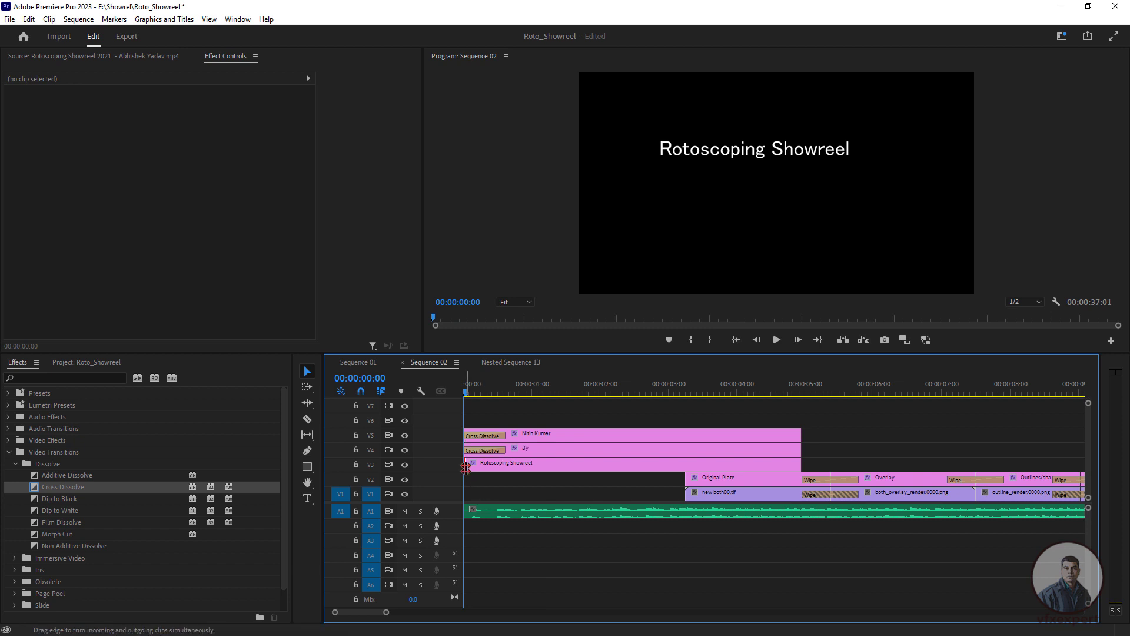
pyautogui.click(466, 465)
pyautogui.hotkey('ctrl', 'd')
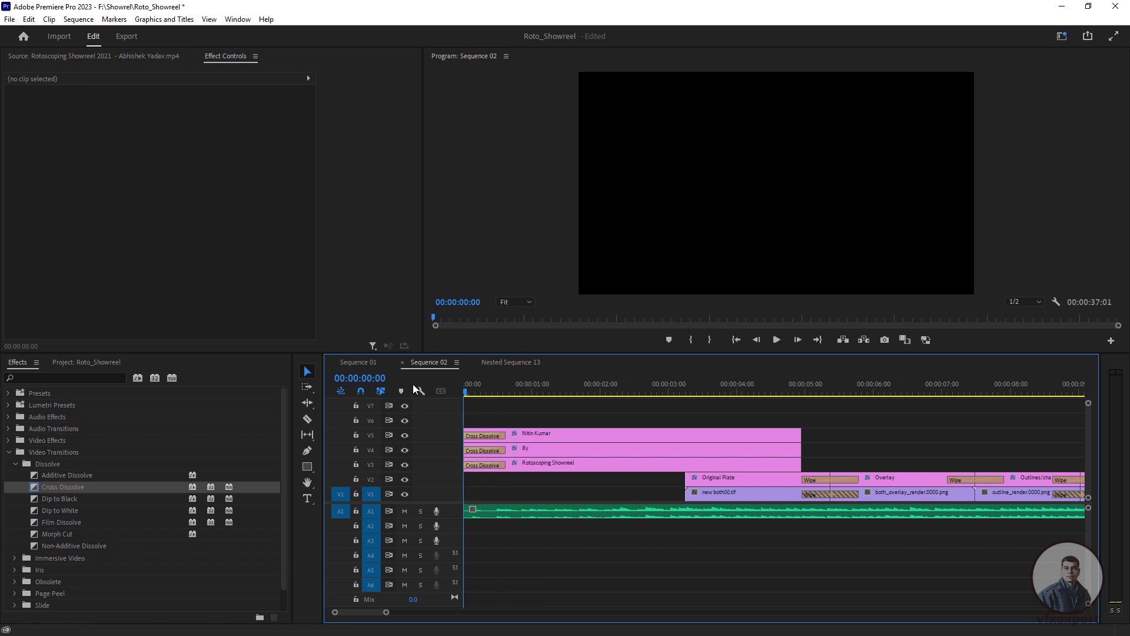
pyautogui.press('space')
pyautogui.press('space')
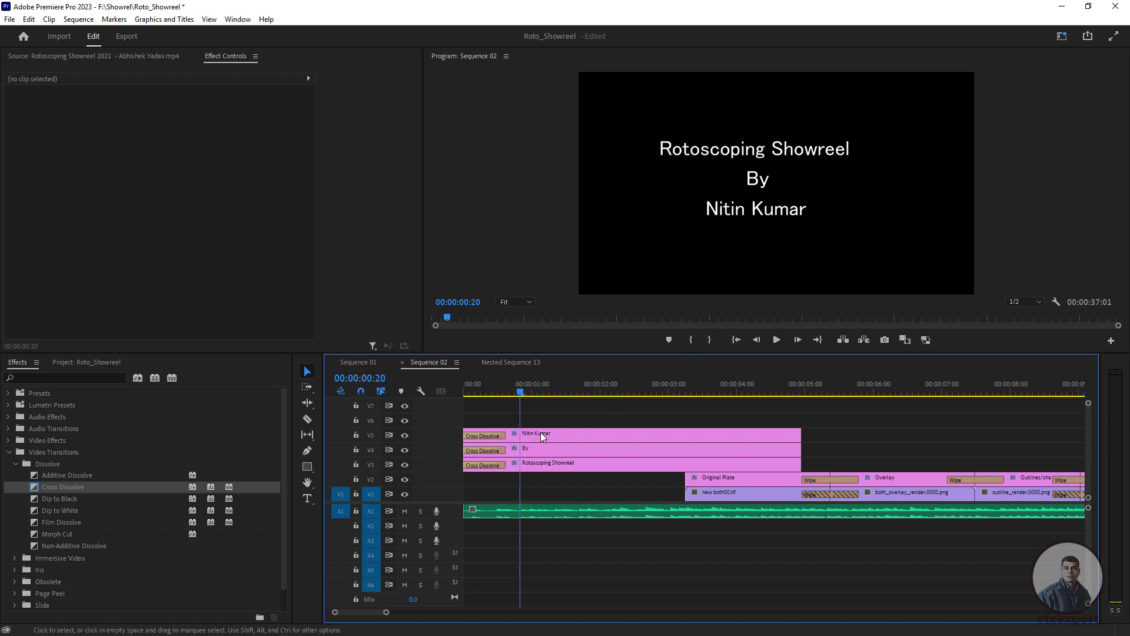
# Stagger the titles so "By" starts slightly after the heading and the name slightly after "By", and preview the timing.
pyautogui.moveTo(542, 437)
pyautogui.mouseDown()
pyautogui.moveTo(570, 436)
pyautogui.moveTo(540, 447)
pyautogui.mouseUp()
pyautogui.press('Home')
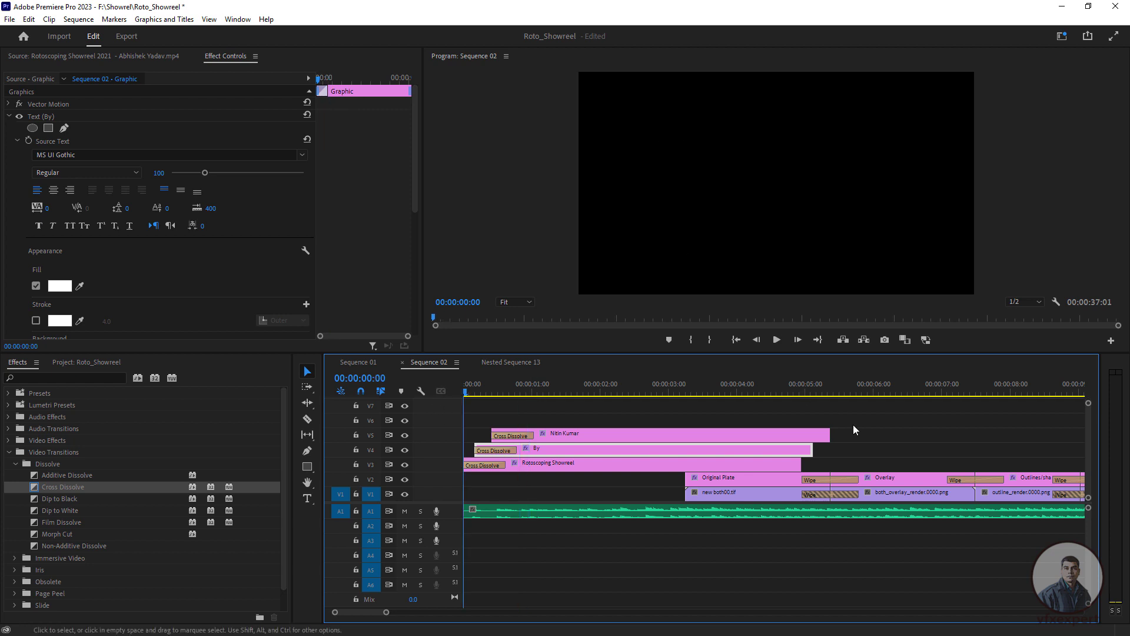
pyautogui.press('space')
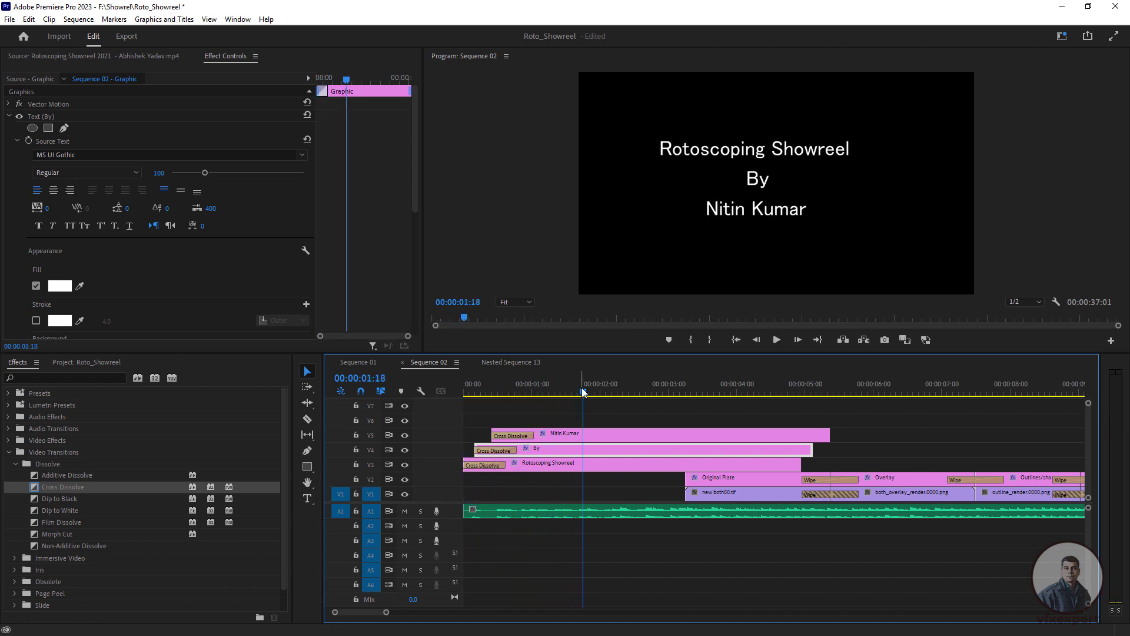
pyautogui.press('Home')
pyautogui.press('space')
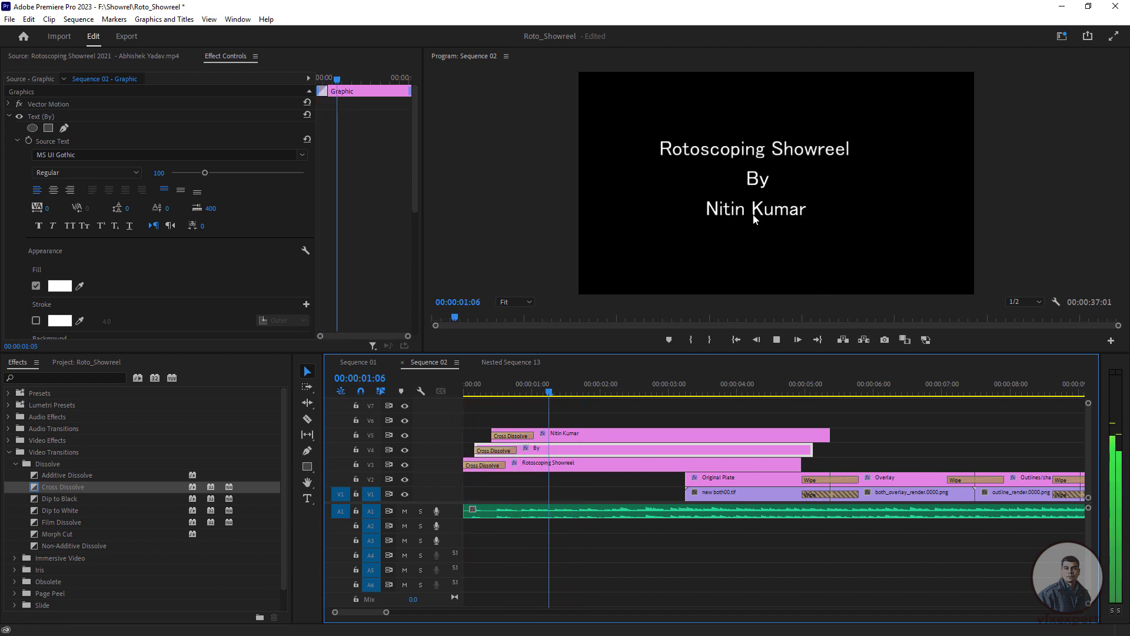
pyautogui.press('space')
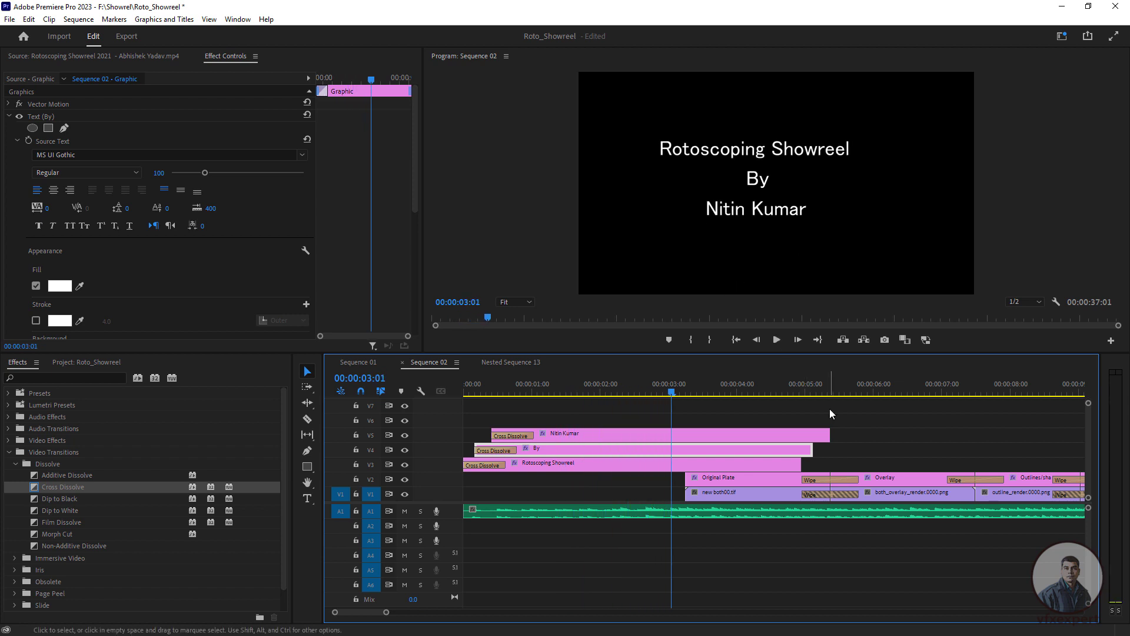
# Replay the opening up to 00:00:02:10 and trim the ends of all three title clips to that frame.
pyautogui.press('Home')
pyautogui.press('space')
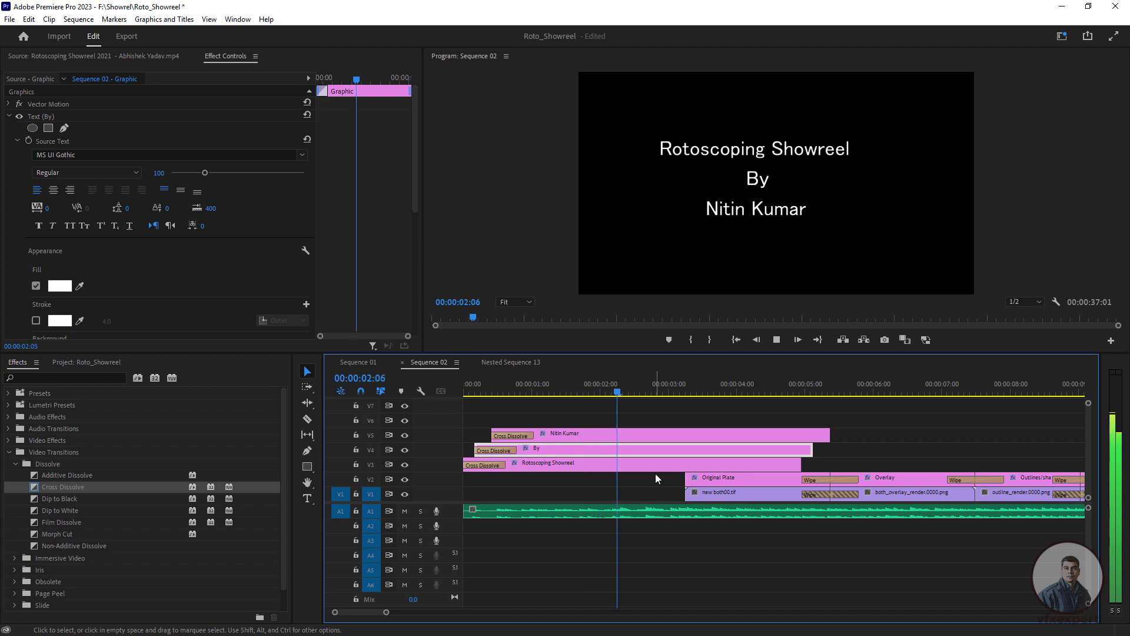
pyautogui.press('space')
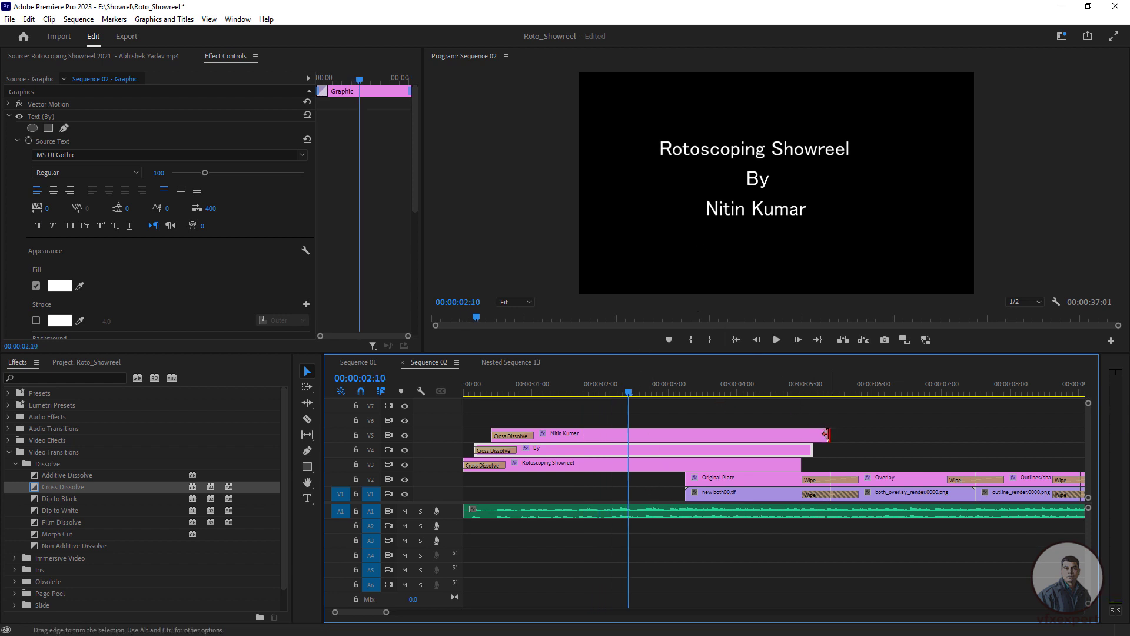
pyautogui.moveTo(826, 434); pyautogui.dragTo(628, 434)
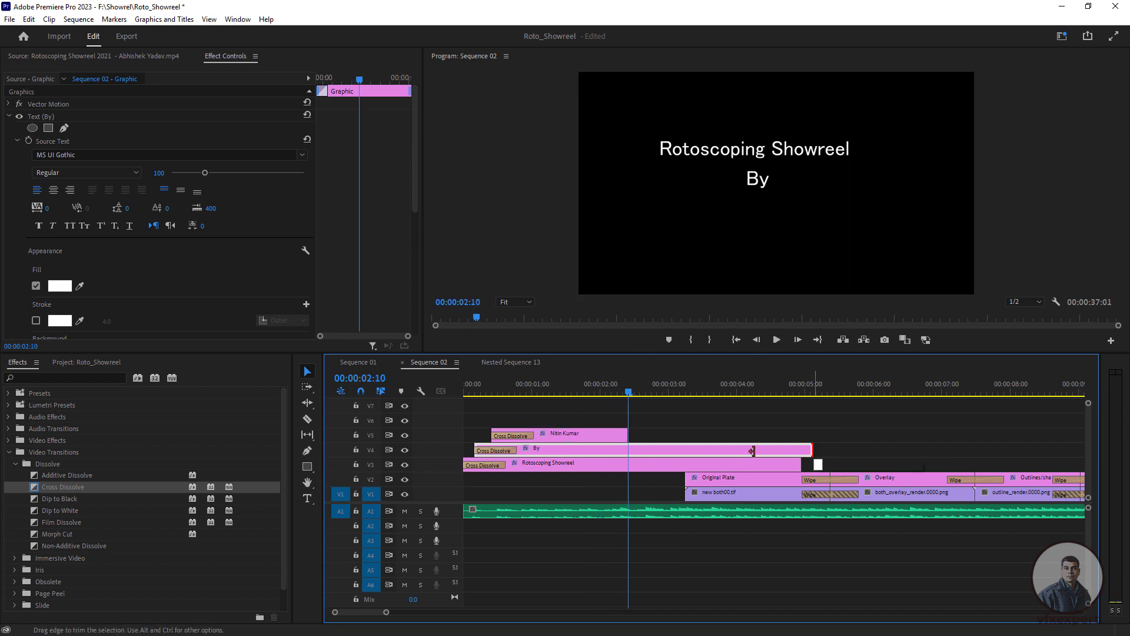
pyautogui.moveTo(752, 451); pyautogui.dragTo(628, 450)
pyautogui.moveTo(799, 465); pyautogui.dragTo(629, 465)
# Add a default transition to the end of the name title, shorten it, copy it to the other two titles' ends, and preview.
pyautogui.rightClick(626, 435)
pyautogui.click(663, 516)
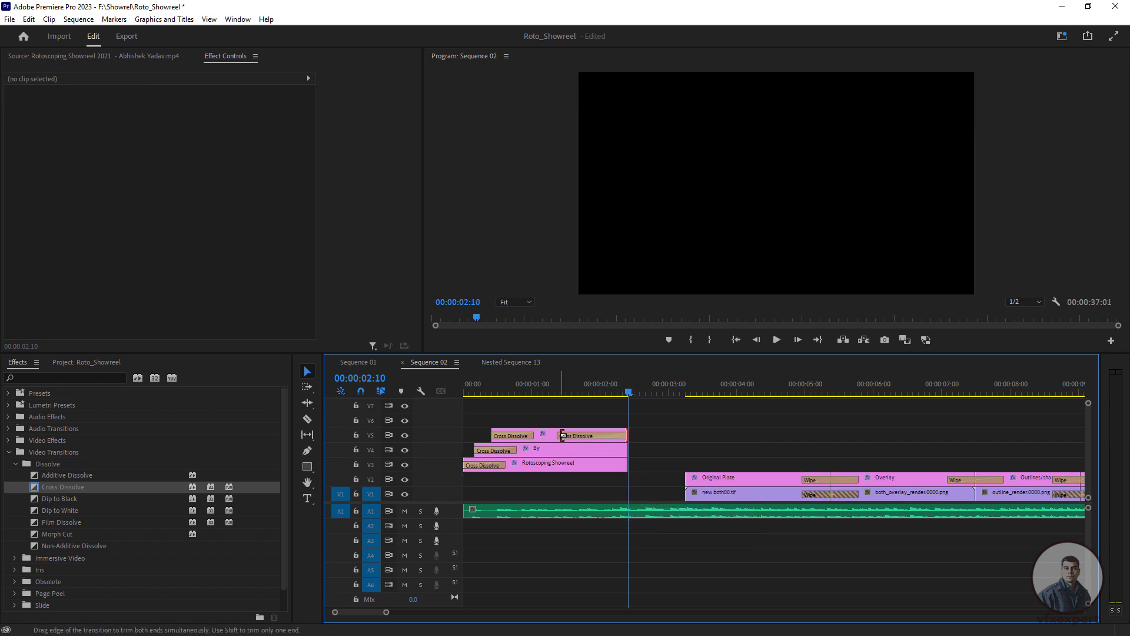
pyautogui.moveTo(563, 436); pyautogui.dragTo(605, 436)
pyautogui.hotkey('ctrl', 'c')
pyautogui.click(626, 451)
pyautogui.hotkey('ctrl', 'v')
pyautogui.click(627, 465)
pyautogui.hotkey('ctrl', 'v')
pyautogui.press('Home')
pyautogui.press('space')
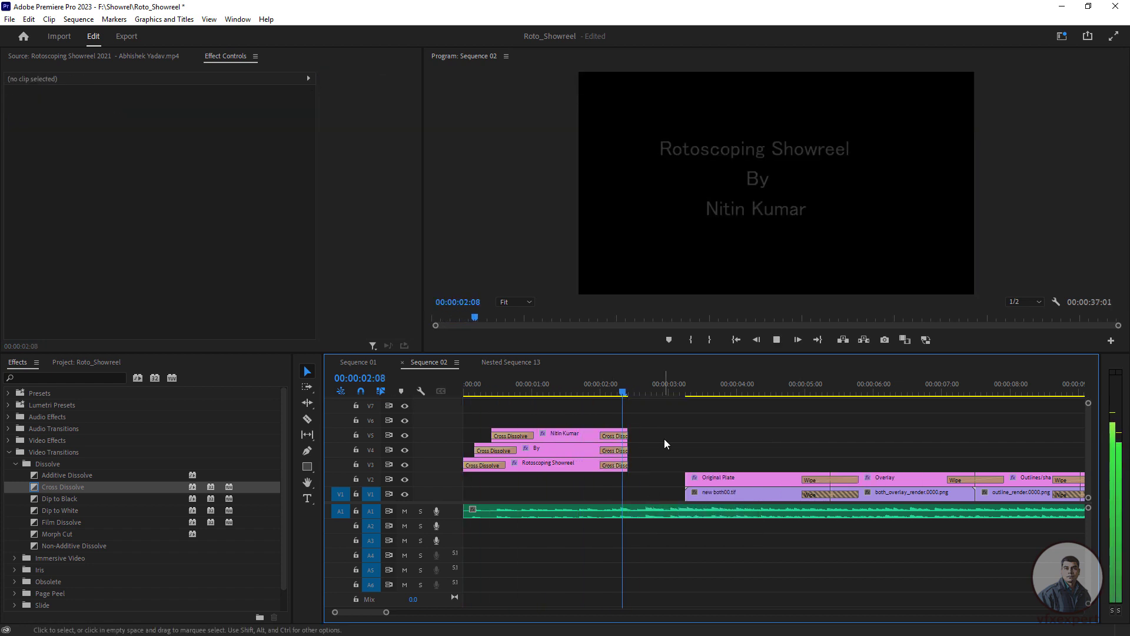
pyautogui.press('Home')
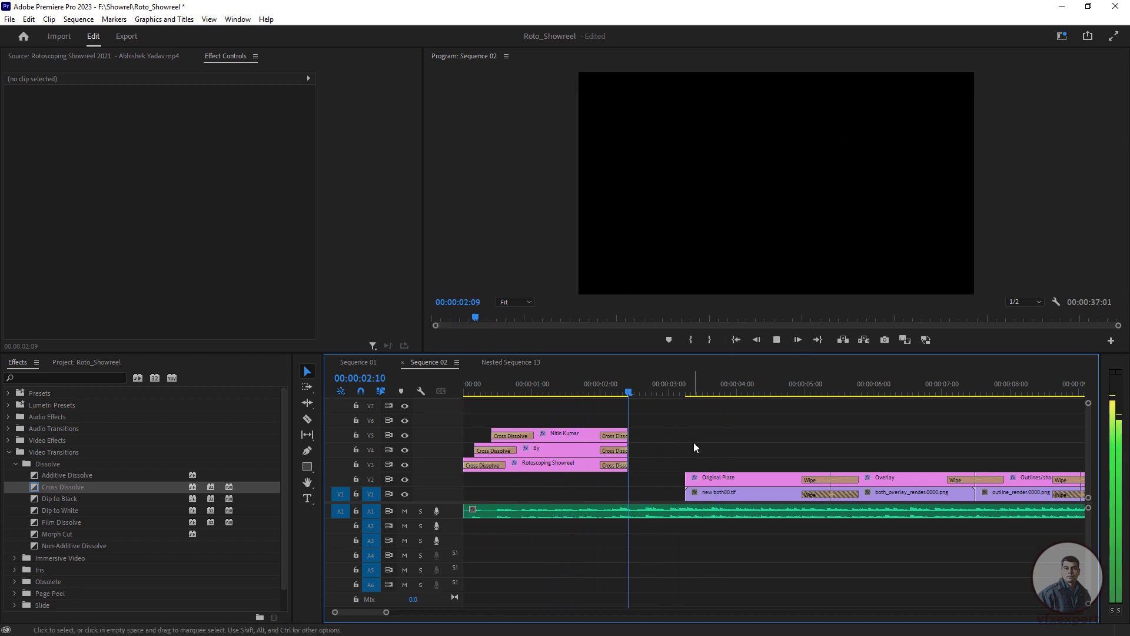
pyautogui.press('space')
# Move all the shot clips and their labels on V1 and V2 earlier so they start at 00:00:02:16.
pyautogui.press('\\')
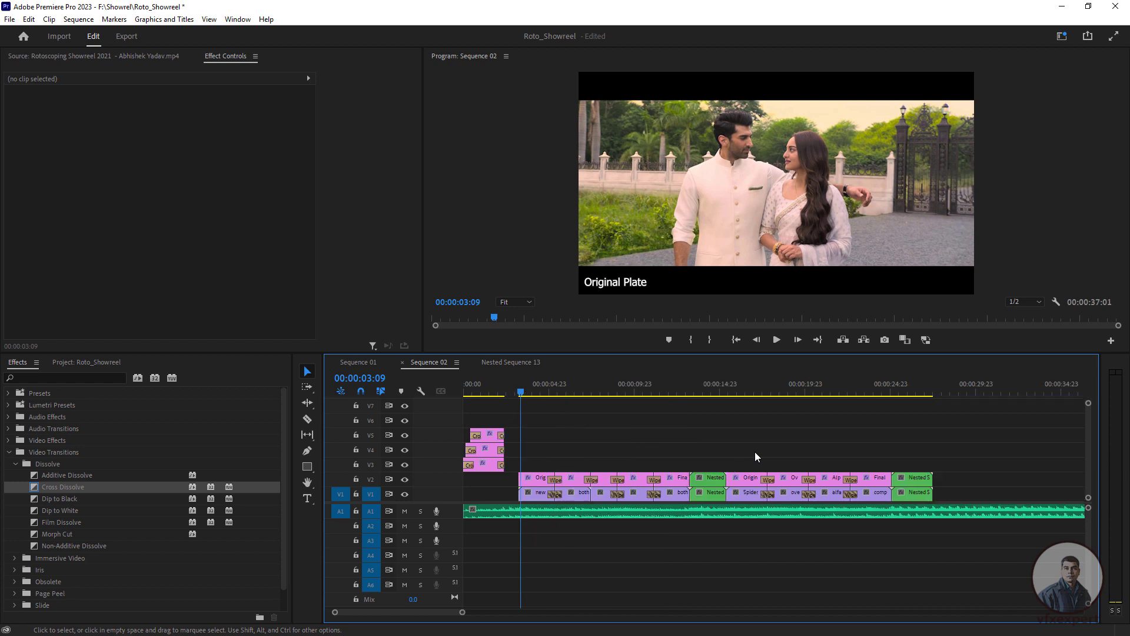
pyautogui.moveTo(965, 449); pyautogui.dragTo(520, 493)
pyautogui.moveTo(523, 397); pyautogui.dragTo(509, 394)
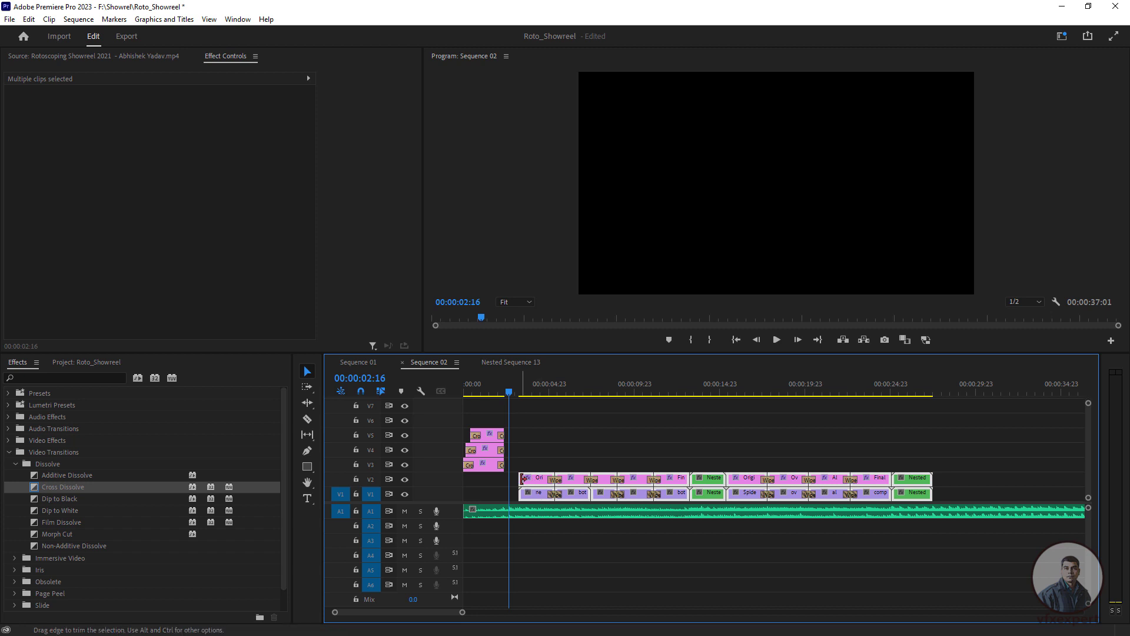
pyautogui.moveTo(543, 482); pyautogui.dragTo(532, 484)
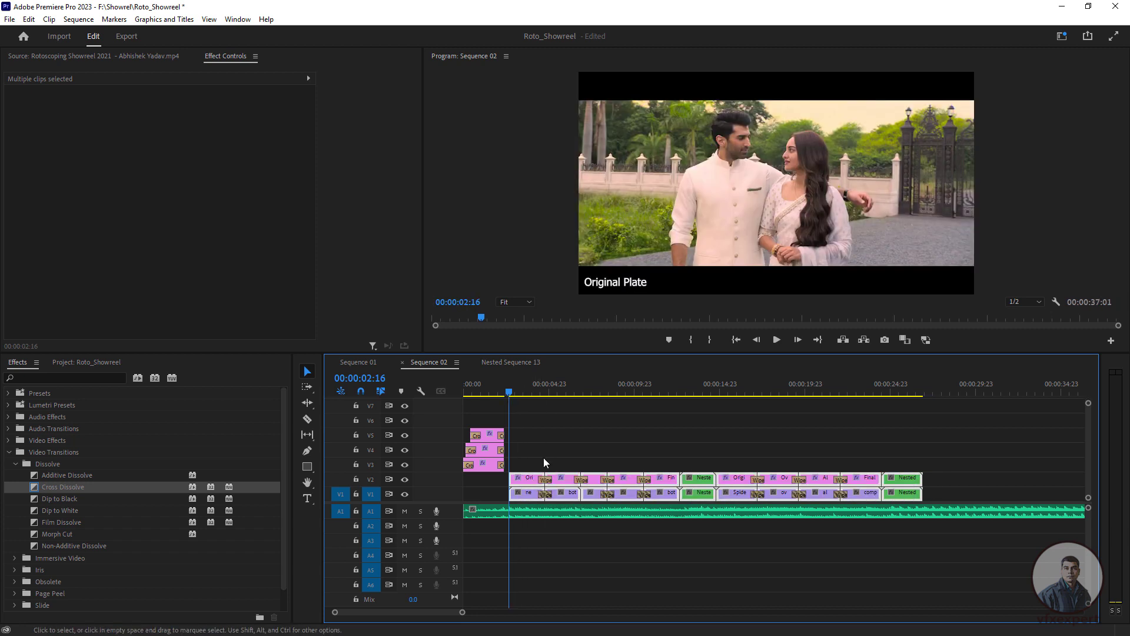
pyautogui.click(542, 457)
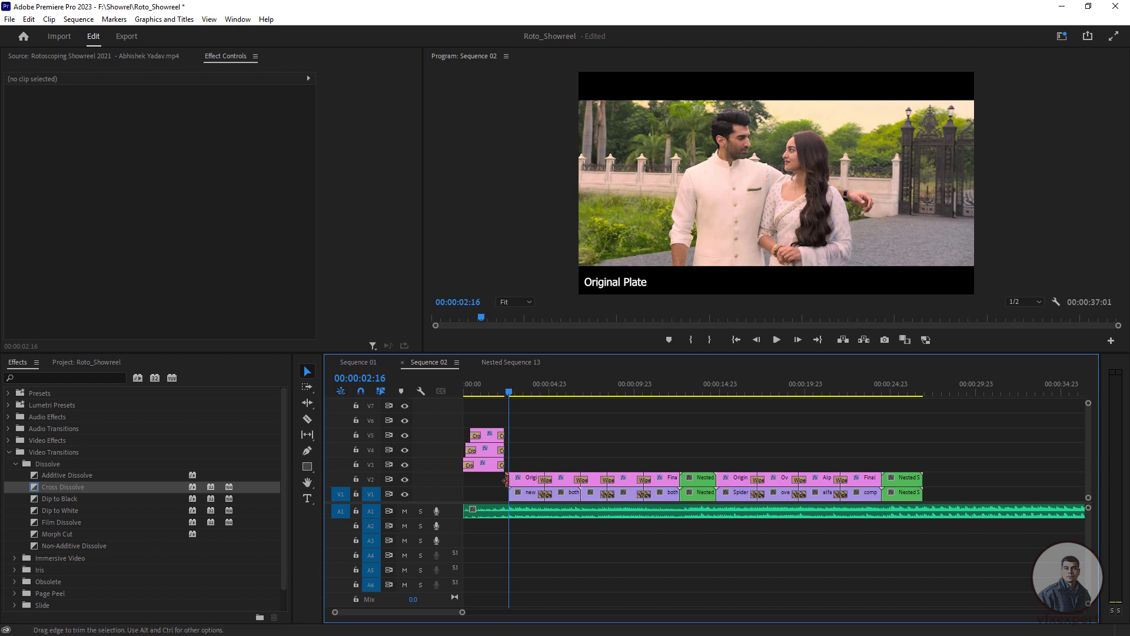
# Play back the change from the title card's fade-out into the first shot's original plate and overlay.
pyautogui.press('=')
pyautogui.press('=')
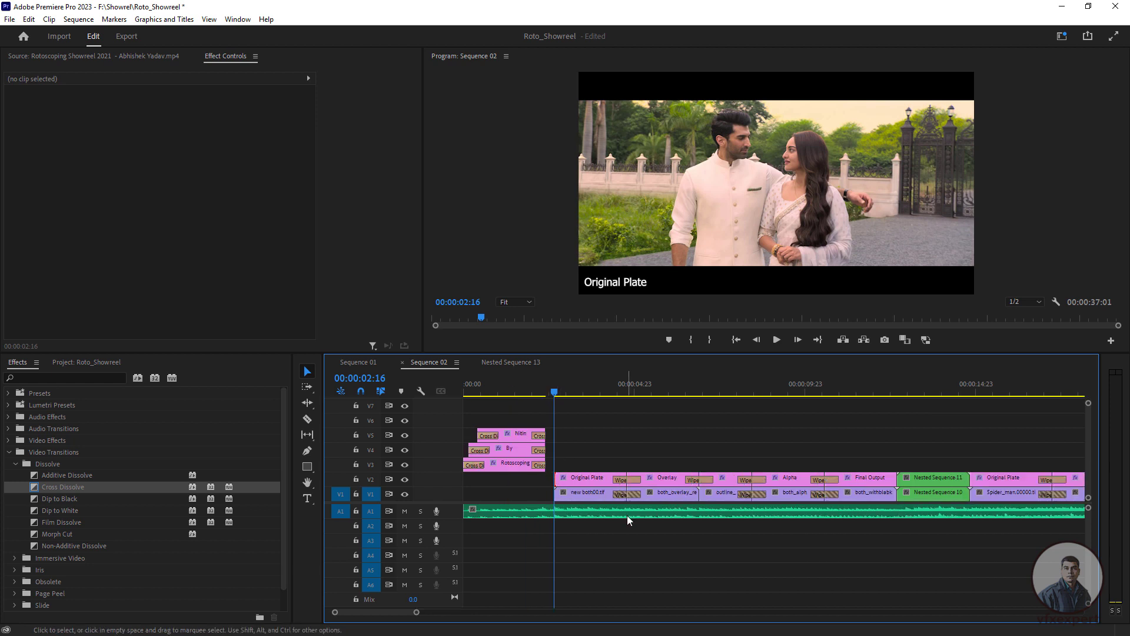
pyautogui.rightClick(643, 479)
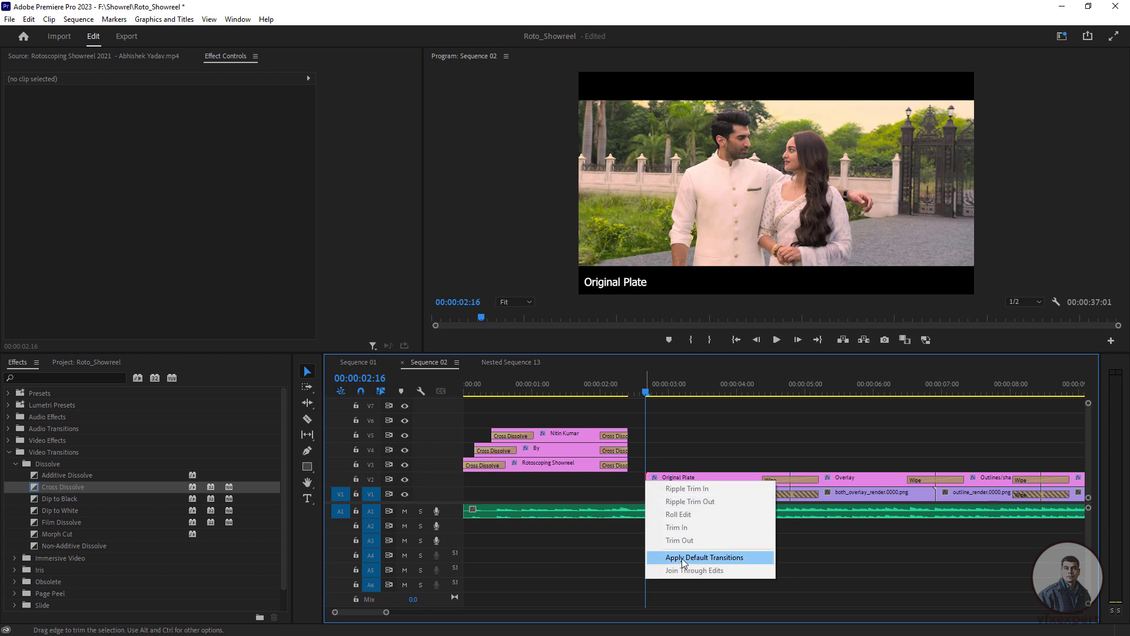
pyautogui.click(677, 440)
pyautogui.moveTo(638, 386); pyautogui.dragTo(563, 386)
pyautogui.press('space')
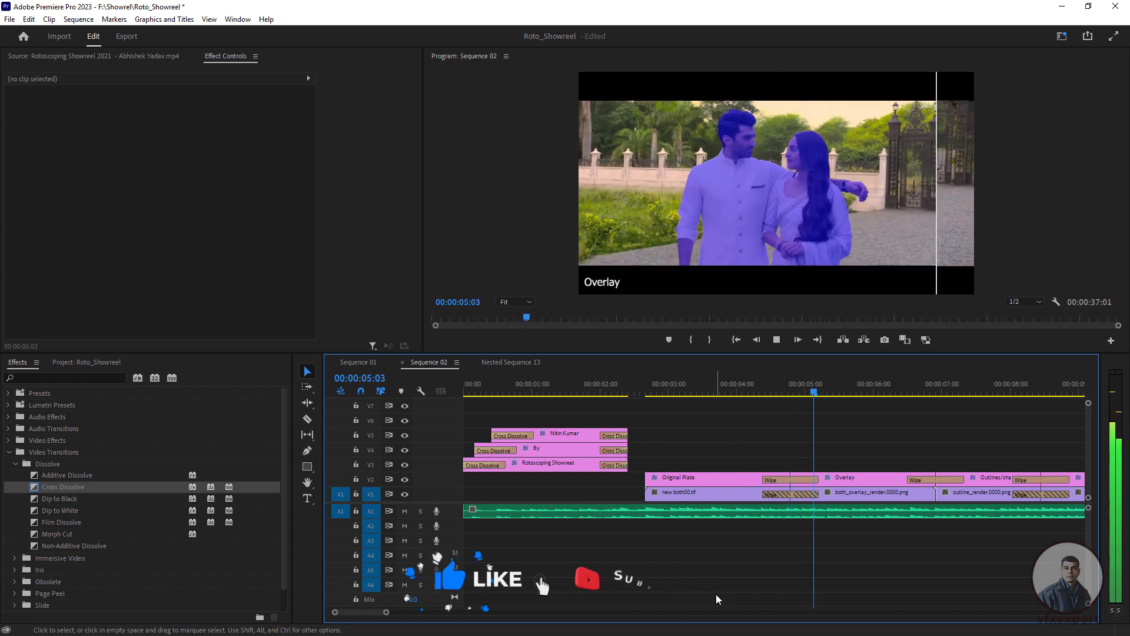
# Stop playback near the end of the last shot, bring up the reference showreel's closing card around 00:01:27:11, and save the project.
pyautogui.press('space')
pyautogui.press('-')
pyautogui.press('-')
pyautogui.press('-')
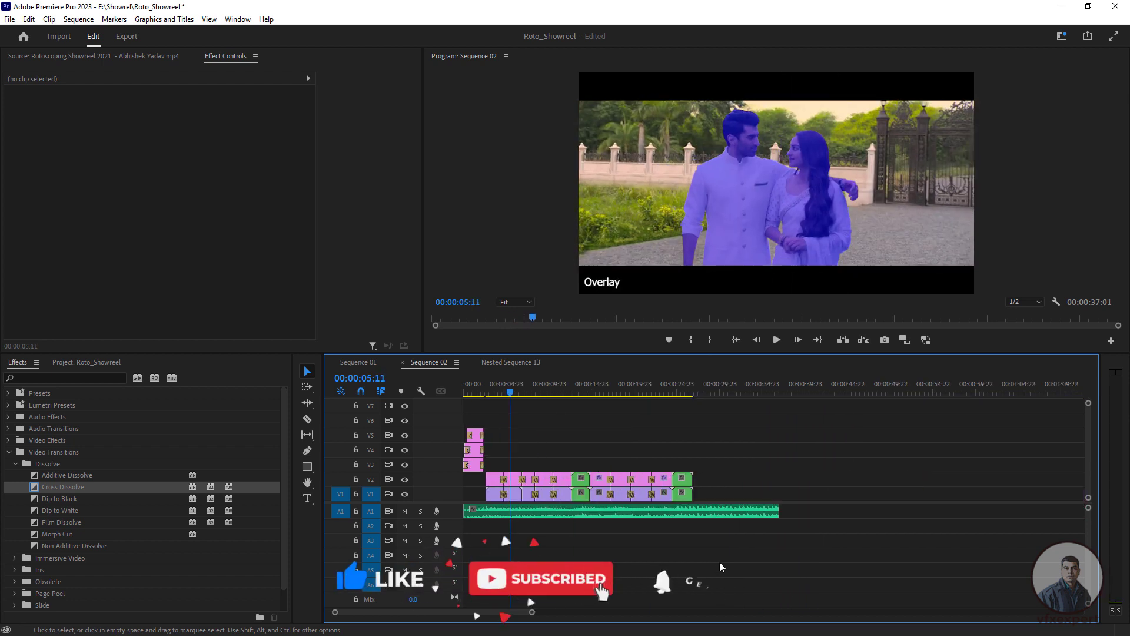
pyautogui.click(688, 389)
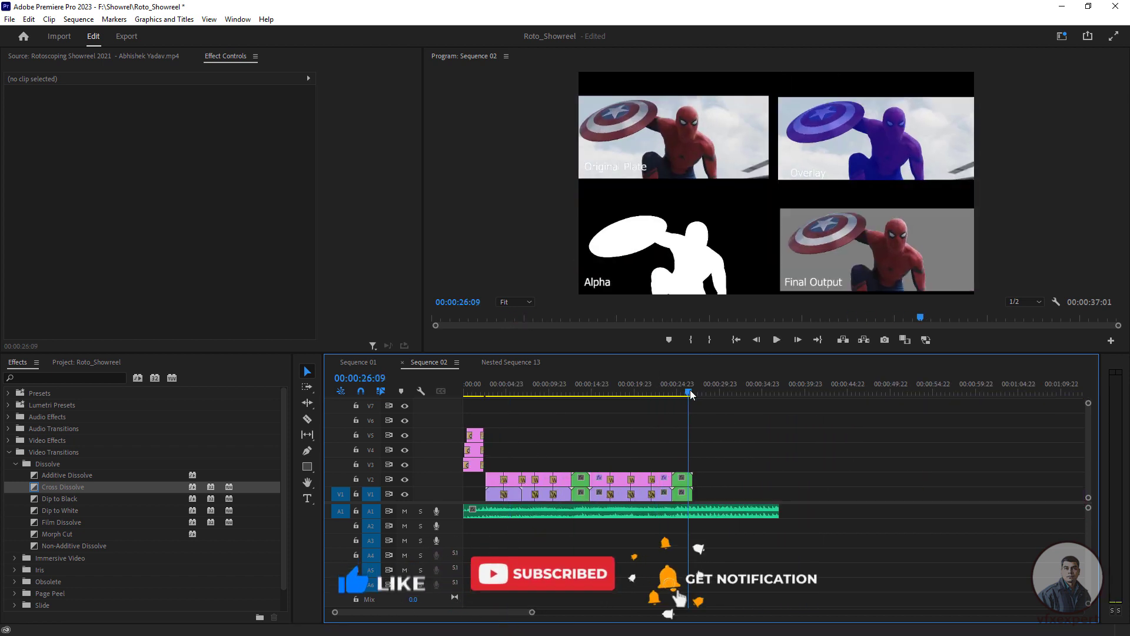
pyautogui.click(137, 57)
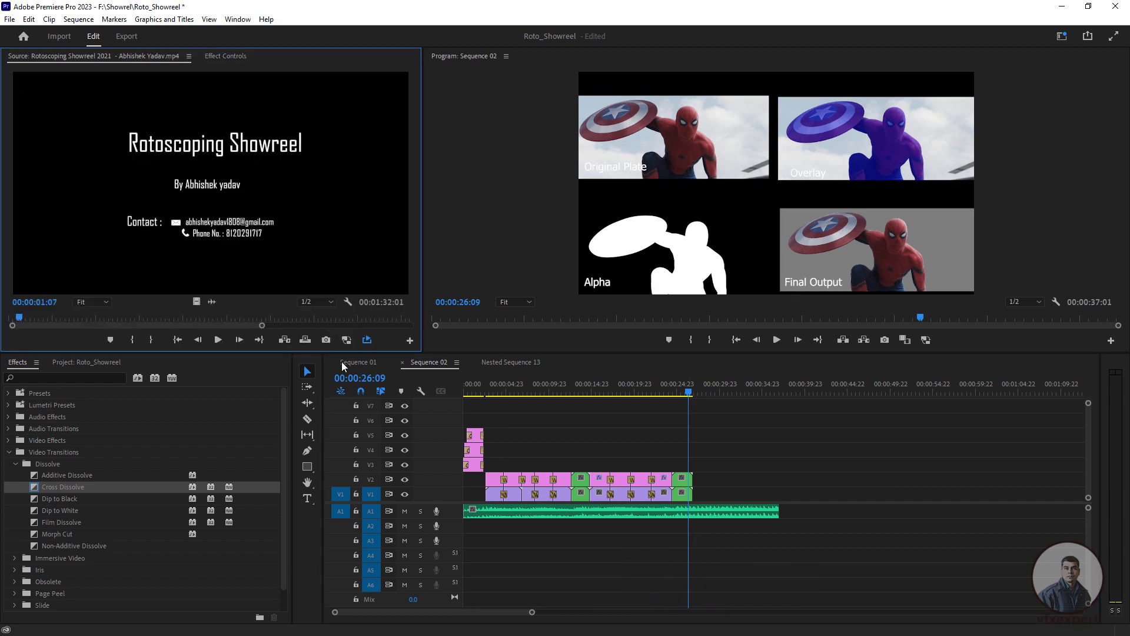
pyautogui.click(365, 322)
pyautogui.click(372, 318)
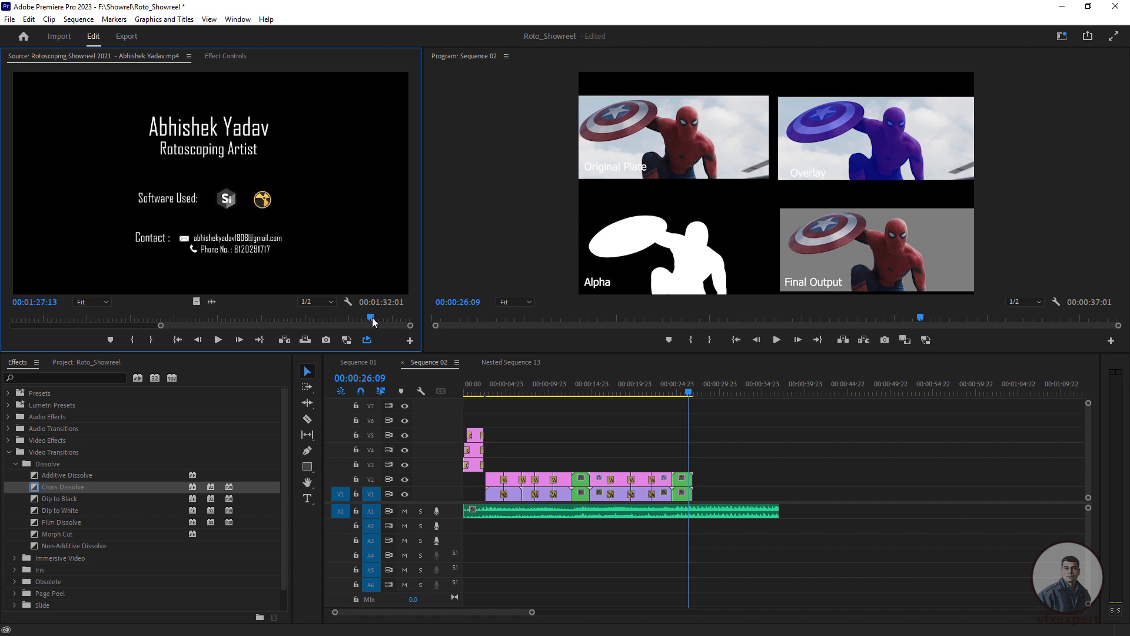
pyautogui.moveTo(371, 318); pyautogui.dragTo(372, 318)
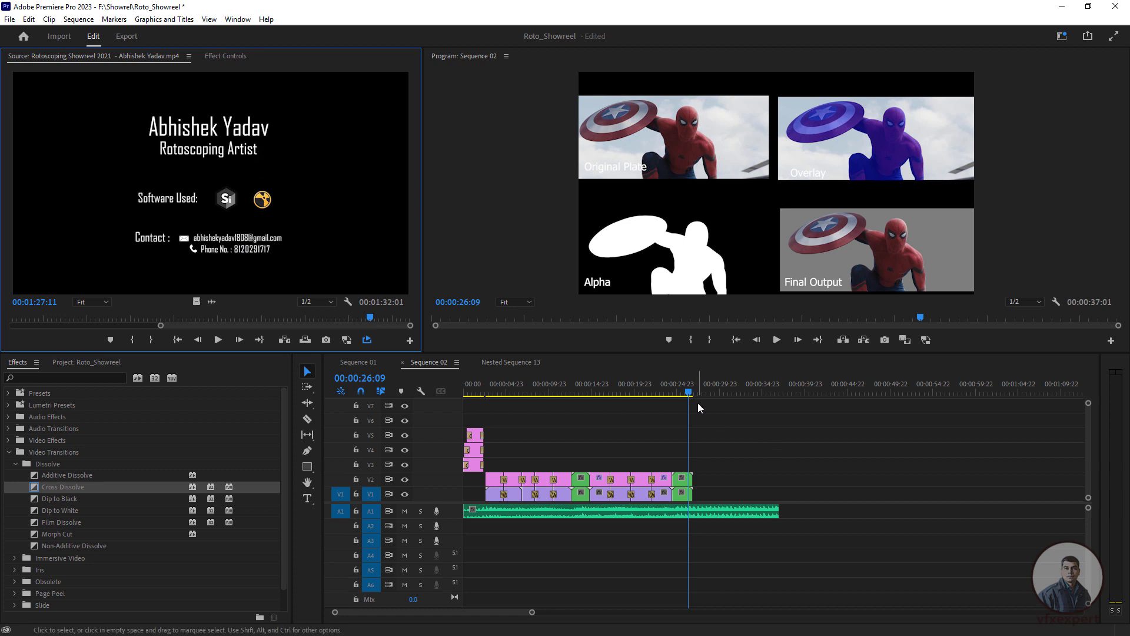
pyautogui.hotkey('ctrl', 's')
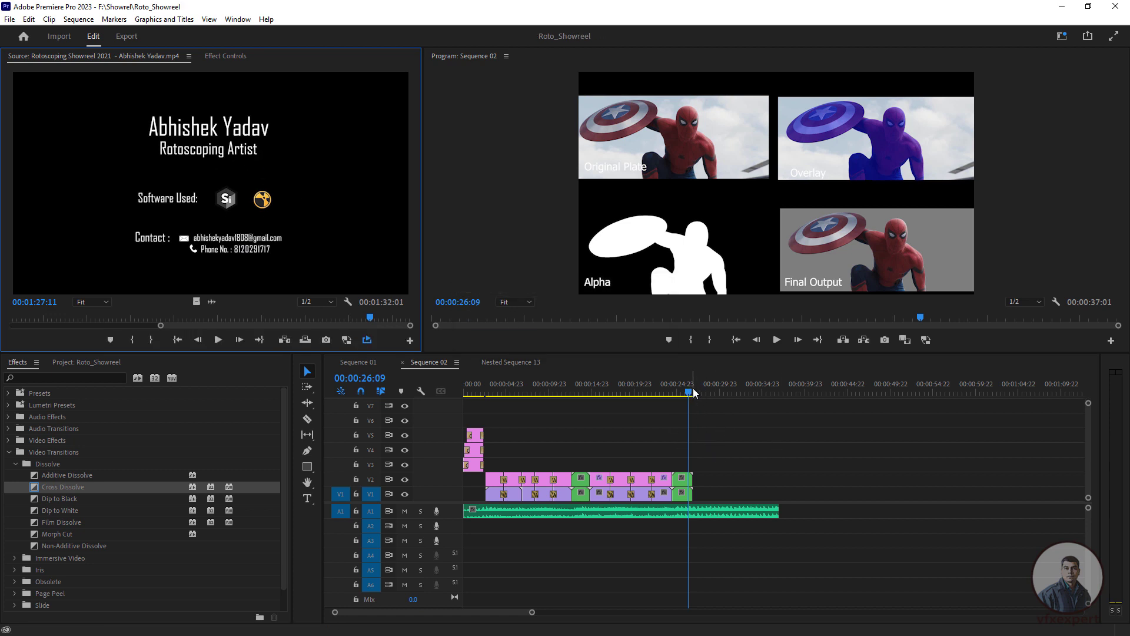
# Copy the opening's name title to V2 after the last four-panel comparison and duplicate it on V3 directly above.
pyautogui.click(693, 393)
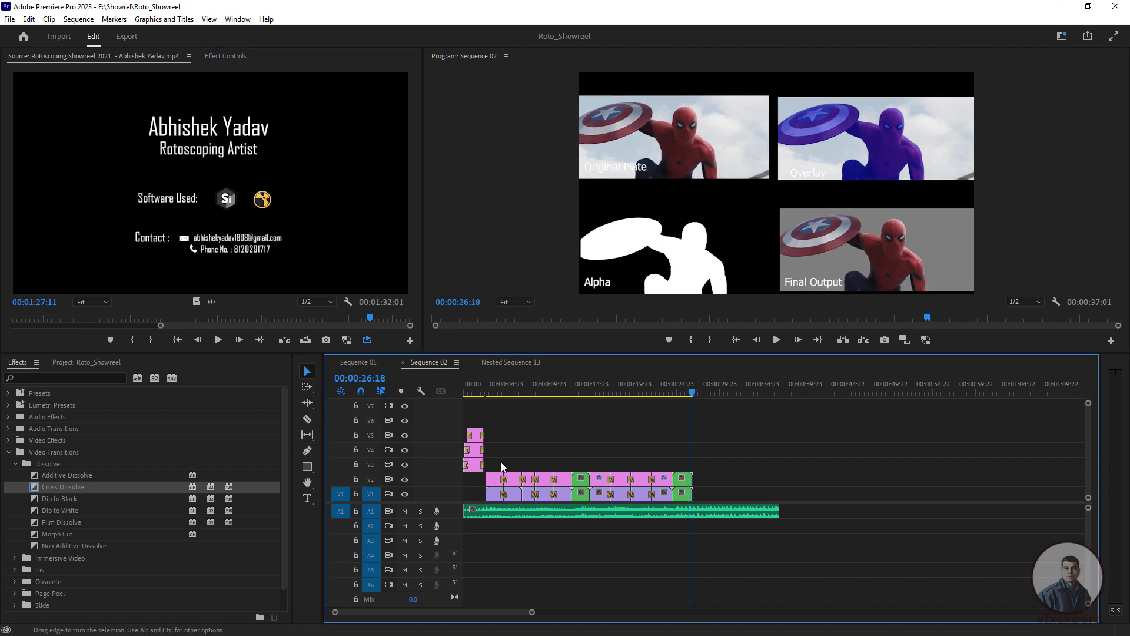
pyautogui.click(478, 393)
pyautogui.moveTo(479, 394); pyautogui.dragTo(697, 423)
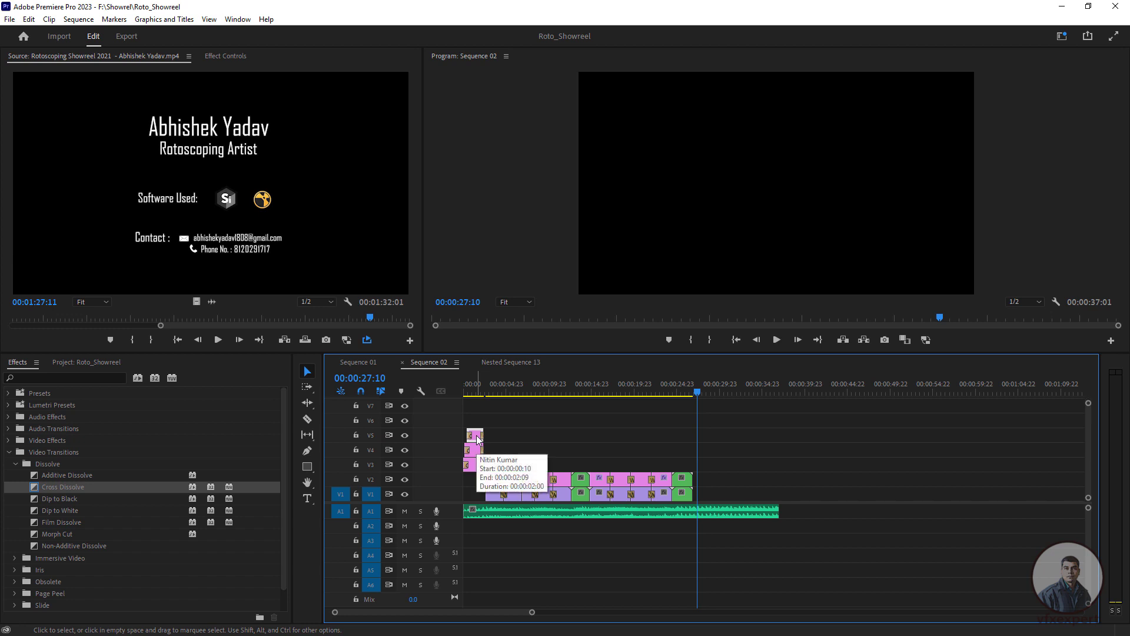
pyautogui.moveTo(499, 441); pyautogui.dragTo(710, 468)
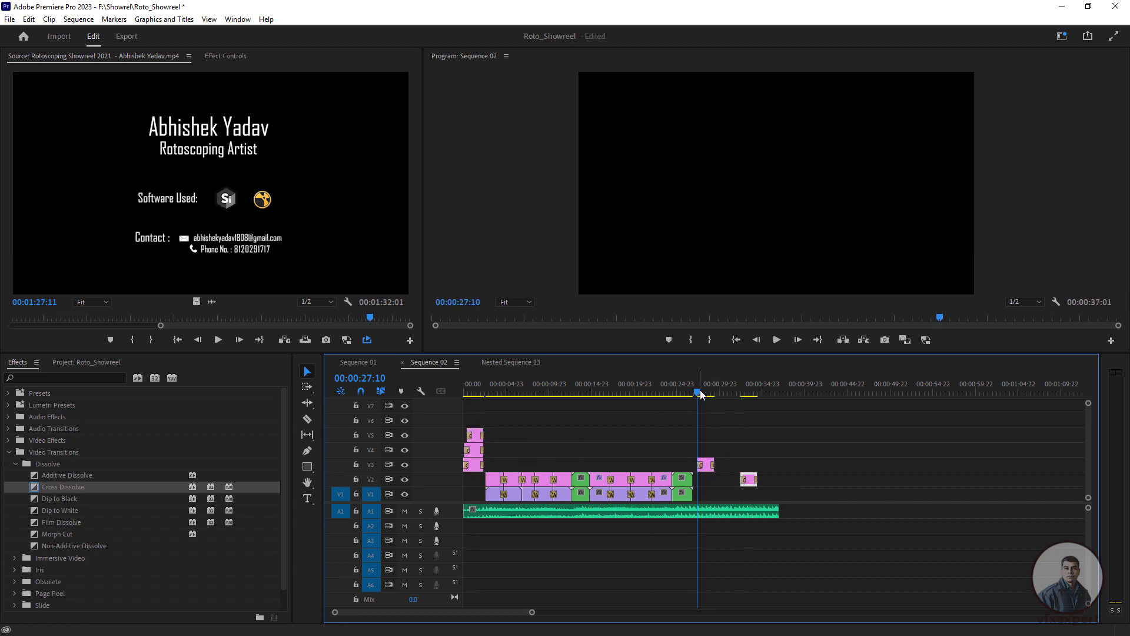
pyautogui.moveTo(700, 395); pyautogui.dragTo(753, 392)
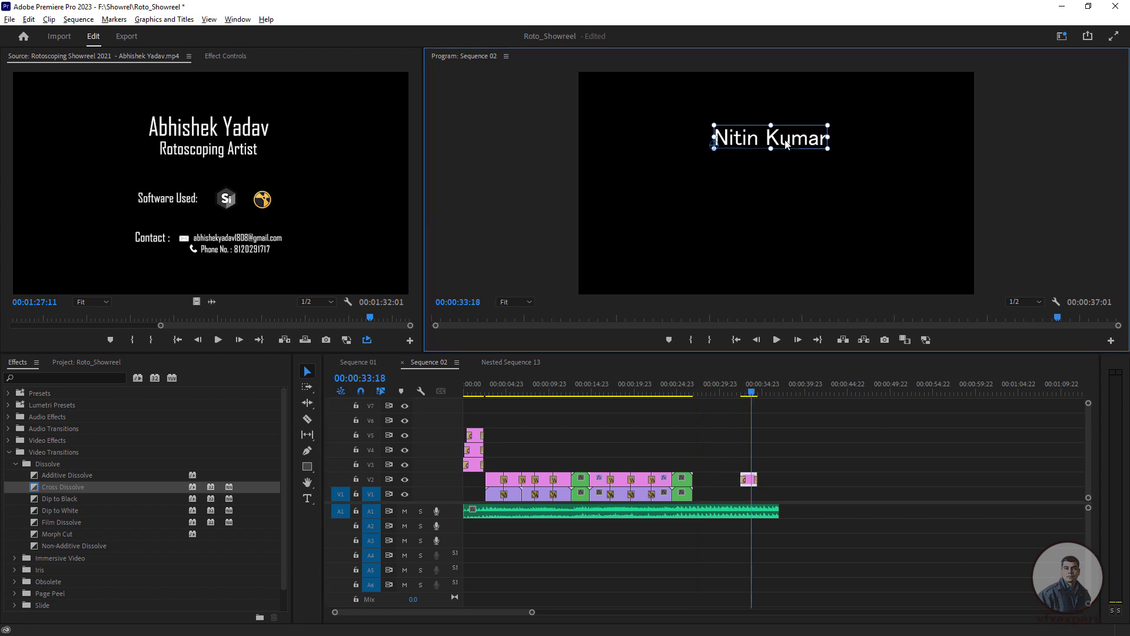
pyautogui.press('=')
# Change the duplicated title's text to "Rotoscoping Artist", shrink it, and center it beneath the name.
pyautogui.doubleClick(790, 145)
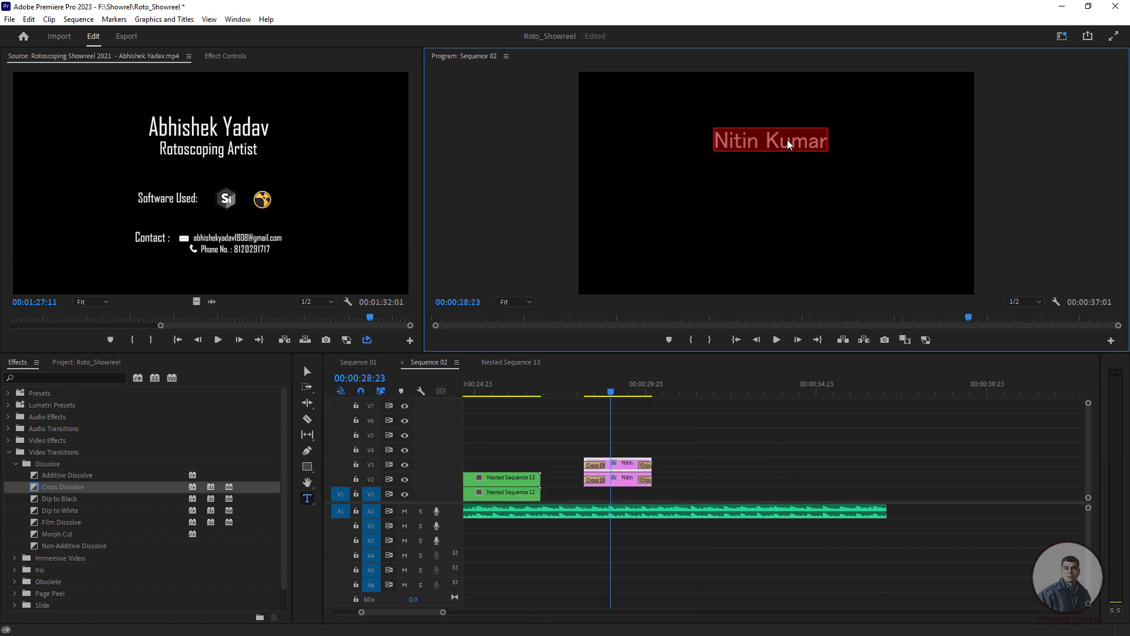
pyautogui.write('Rotoscoping Artist')
pyautogui.click(307, 371)
pyautogui.moveTo(835, 145); pyautogui.dragTo(795, 171)
pyautogui.moveTo(858, 181); pyautogui.dragTo(773, 169)
pyautogui.moveTo(750, 165); pyautogui.dragTo(806, 168)
pyautogui.moveTo(769, 170); pyautogui.dragTo(773, 171)
pyautogui.click(578, 229)
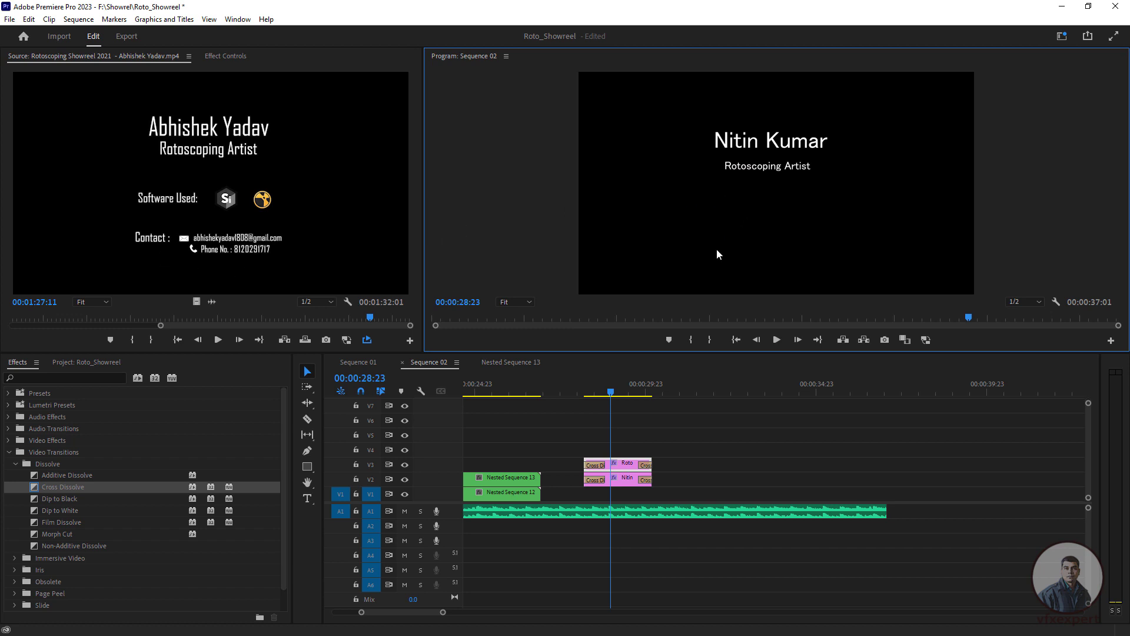
# Duplicate the "Rotoscoping Artist" title onto V4 and move one copy's text lower in the frame.
pyautogui.click(782, 172)
pyautogui.moveTo(625, 465); pyautogui.dragTo(625, 452)
pyautogui.moveTo(771, 167); pyautogui.dragTo(769, 198)
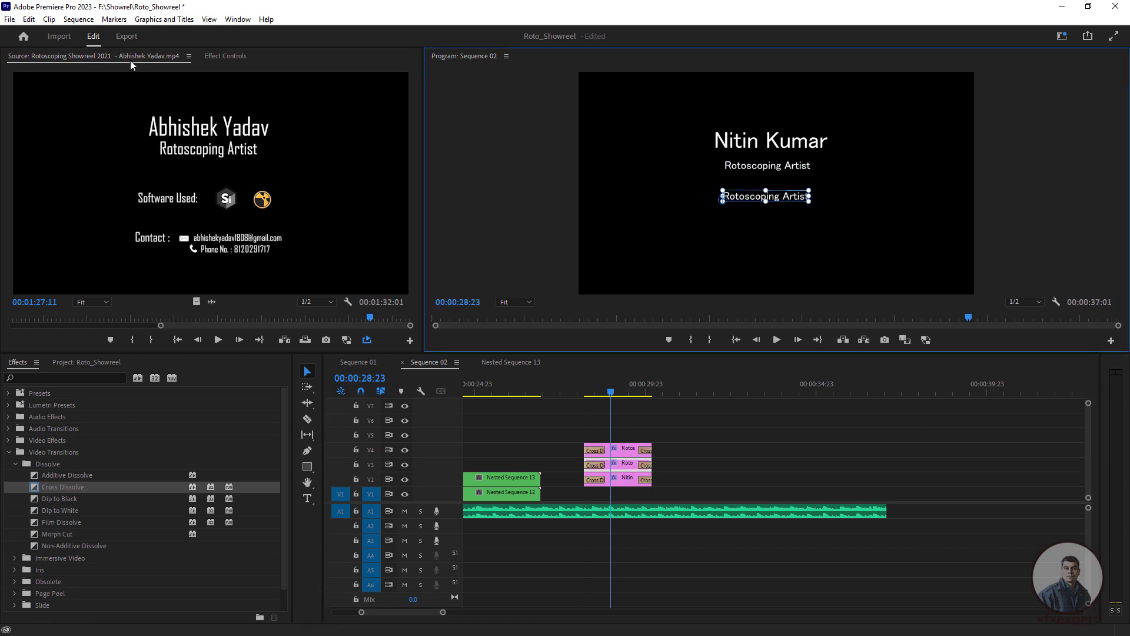
# Open Intro test.txt from the Text Animation bin and copy the contact details.
pyautogui.click(86, 363)
pyautogui.doubleClick(142, 424)
pyautogui.click(424, 68)
pyautogui.scroll(1, 181, 576)
pyautogui.doubleClick(232, 426)
pyautogui.moveTo(253, 69); pyautogui.dragTo(213, 293)
pyautogui.doubleClick(327, 385)
# Replace the lower "Rotoscoping Artist" text with the copied contact details and center the two lines beneath the role line.
pyautogui.click(982, 205)
pyautogui.doubleClick(766, 197)
pyautogui.hotkey('ctrl', 'v')
pyautogui.moveTo(347, 283); pyautogui.dragTo(250, 330)
pyautogui.click(307, 371)
pyautogui.moveTo(809, 207); pyautogui.dragTo(761, 195)
pyautogui.click(866, 268)
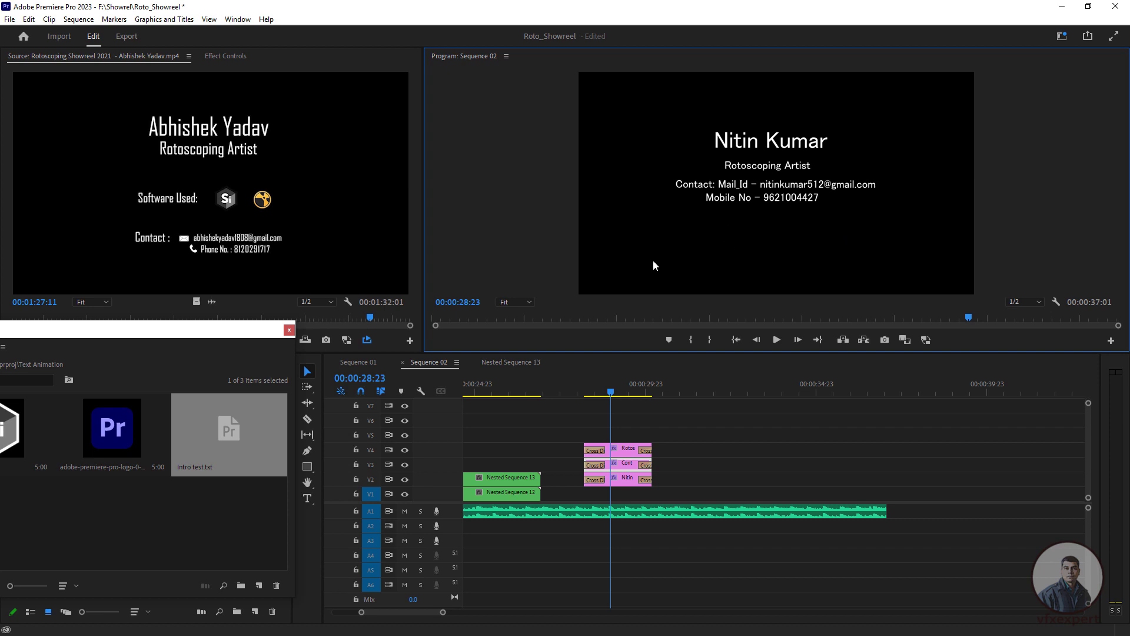
# Duplicate the contact title onto V5, change its text to "Software Used", and place it enlarged below the contact details.
pyautogui.click(632, 468)
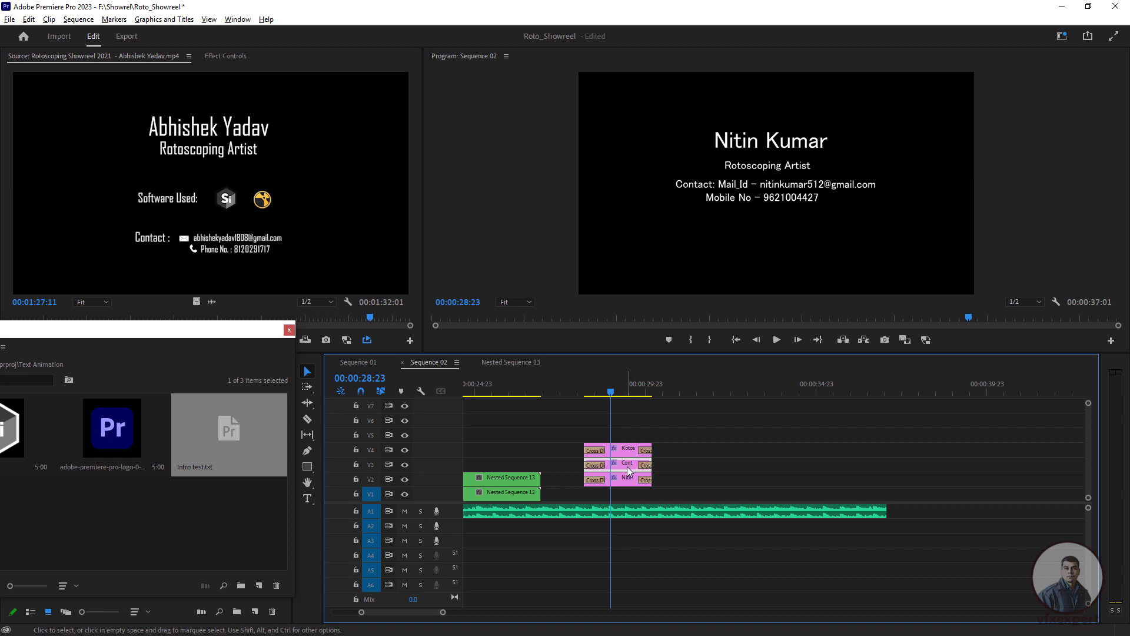
pyautogui.moveTo(627, 469); pyautogui.dragTo(689, 453)
pyautogui.click(681, 391)
pyautogui.moveTo(787, 201); pyautogui.dragTo(787, 247)
pyautogui.doubleClick(787, 247)
pyautogui.write('Software Used')
pyautogui.click(308, 371)
pyautogui.moveTo(700, 455); pyautogui.dragTo(632, 439)
pyautogui.click(615, 391)
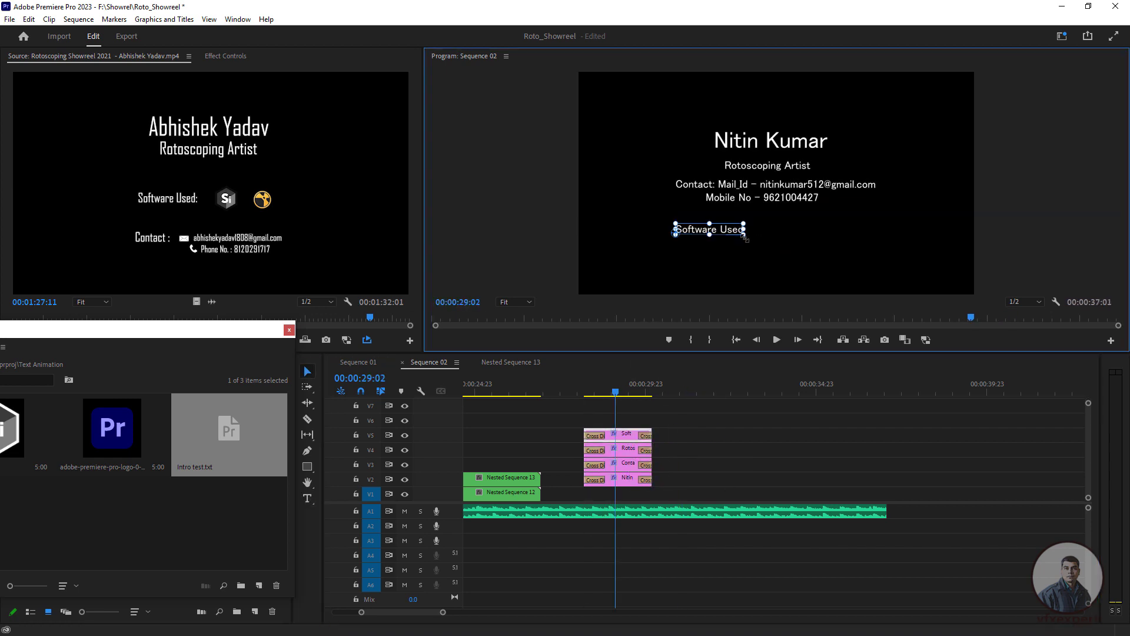
pyautogui.moveTo(745, 238); pyautogui.dragTo(750, 245)
# Delete the Cross Dissolves at the ends of all four closing-card title clips.
pyautogui.click(645, 435)
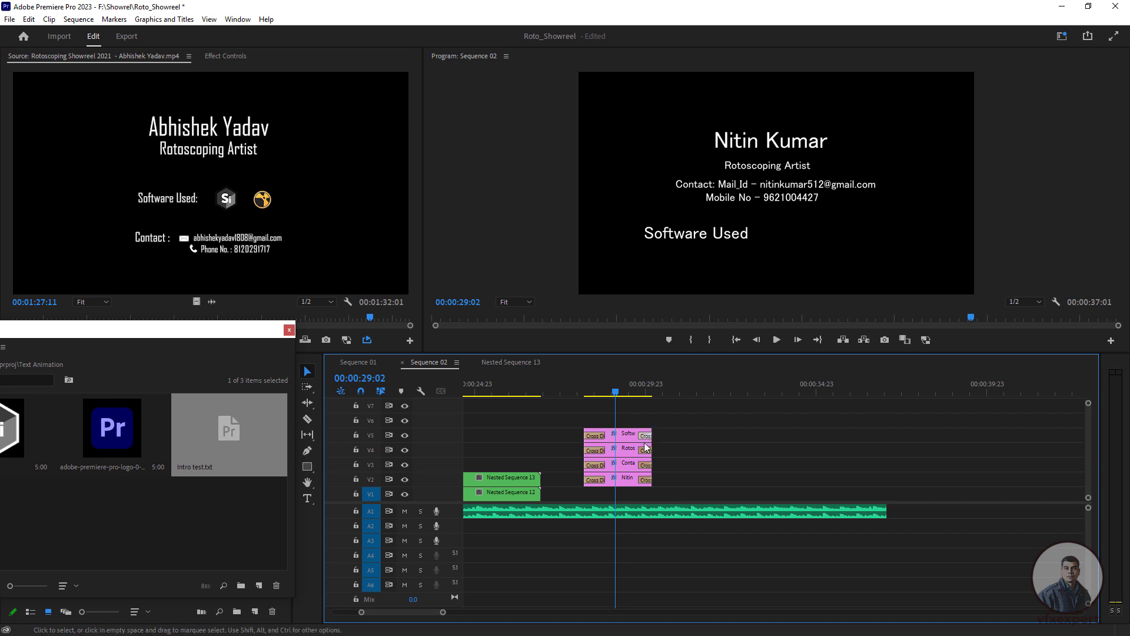
pyautogui.press('Delete')
pyautogui.click(646, 451)
pyautogui.press('Delete')
pyautogui.click(645, 465)
pyautogui.press('Delete')
pyautogui.click(646, 480)
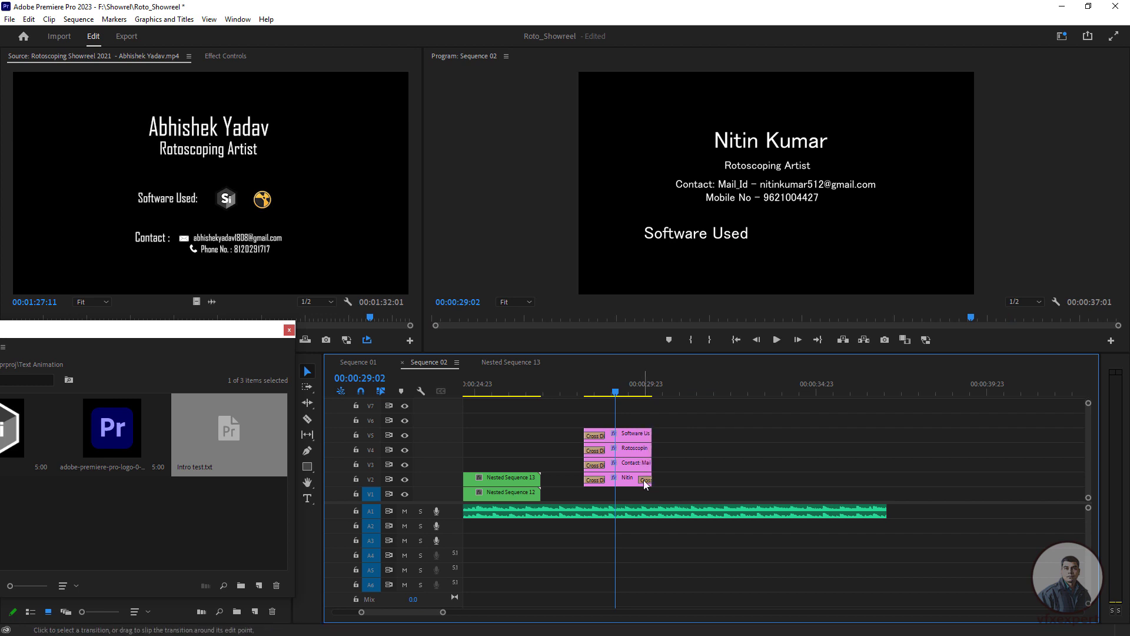
pyautogui.press('Delete')
# Delete the Cross Dissolves at the starts of the four closing-card title clips.
pyautogui.click(596, 481)
pyautogui.press('Delete')
pyautogui.click(594, 451)
pyautogui.press('Delete')
pyautogui.click(594, 435)
pyautogui.press('Delete')
# Add SFX logo.png on V6 above the titles, trim it to their length, and place it beside "Software Used".
pyautogui.moveTo(243, 335); pyautogui.dragTo(273, 340)
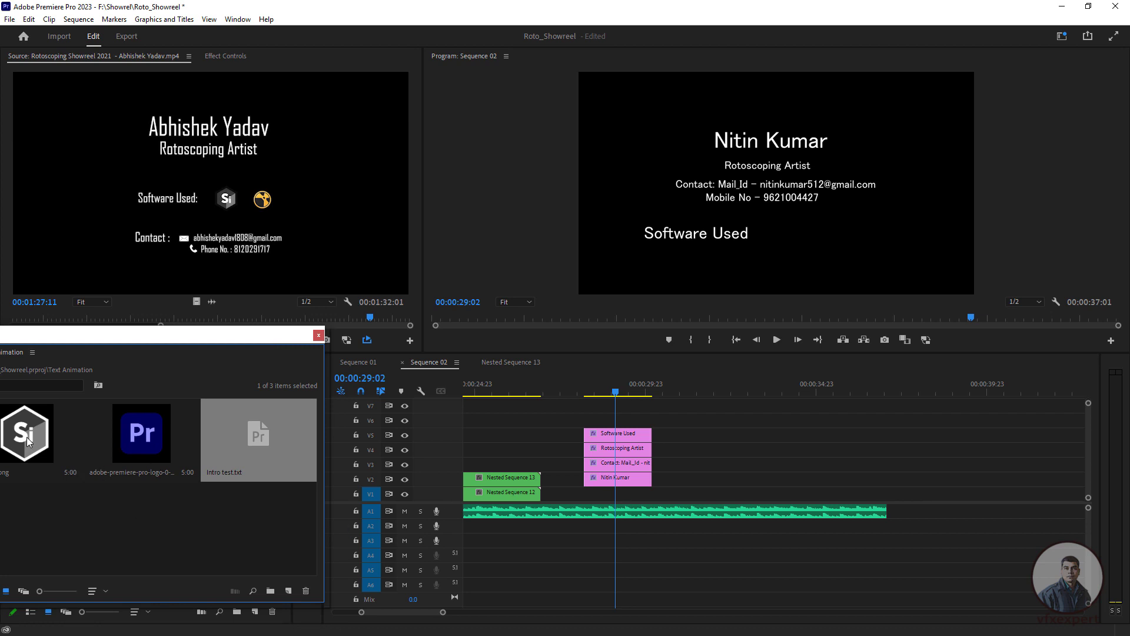
pyautogui.moveTo(26, 437); pyautogui.dragTo(585, 423)
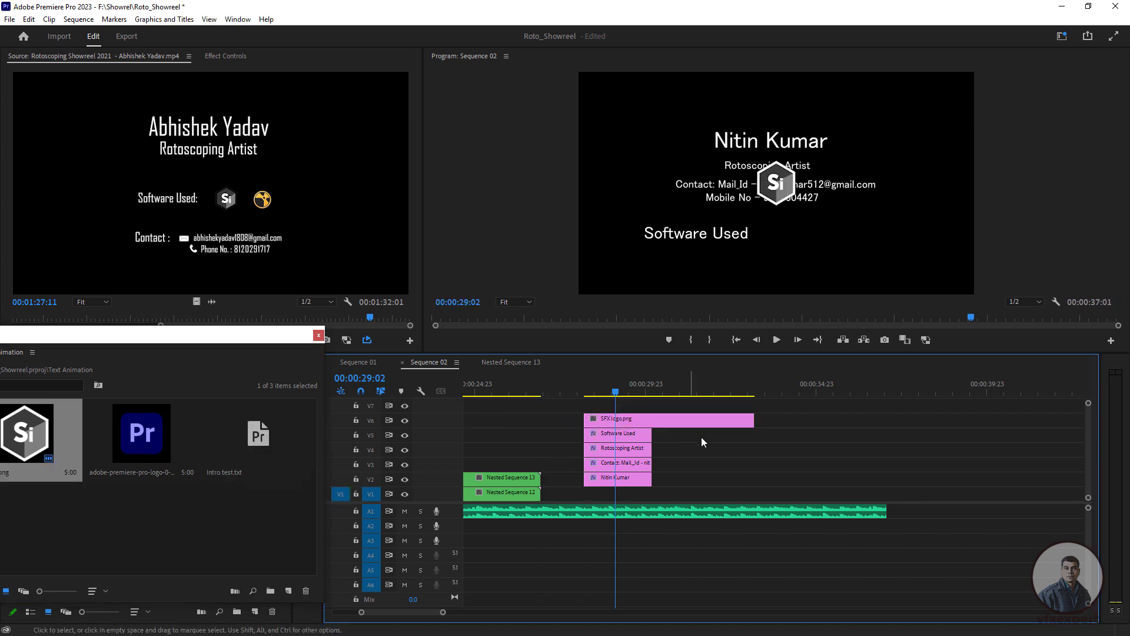
pyautogui.moveTo(687, 424); pyautogui.dragTo(652, 424)
pyautogui.click(783, 186)
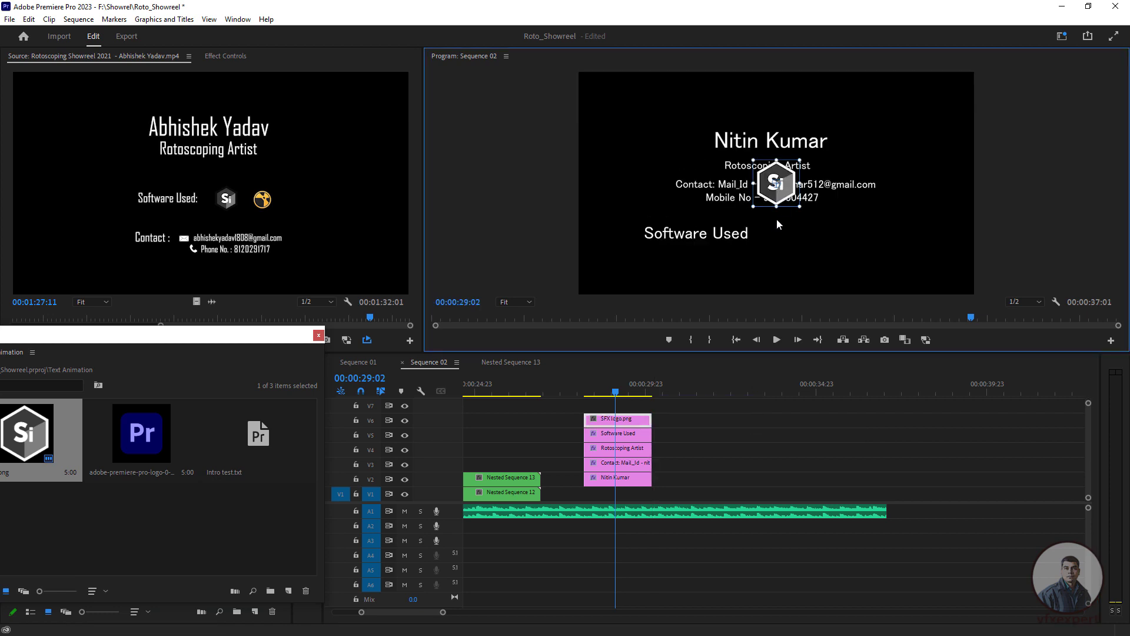
pyautogui.moveTo(776, 189); pyautogui.dragTo(779, 239)
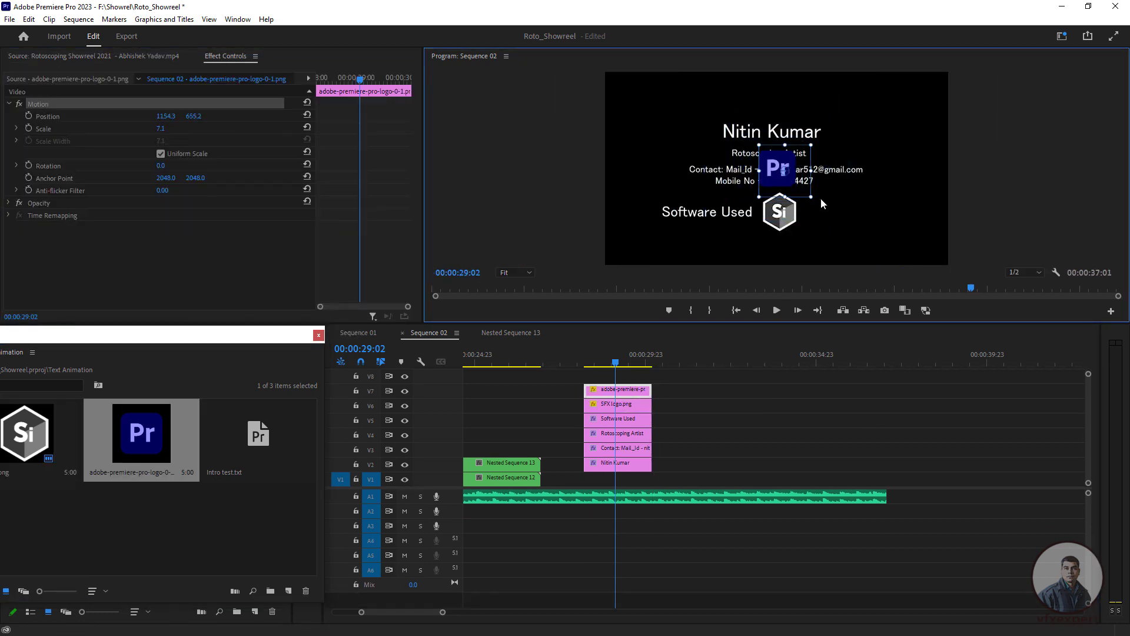
# Place the Premiere Pro logo beside the SFX logo and extend the label text to "Software Used : -".
pyautogui.moveTo(822, 204); pyautogui.dragTo(876, 245)
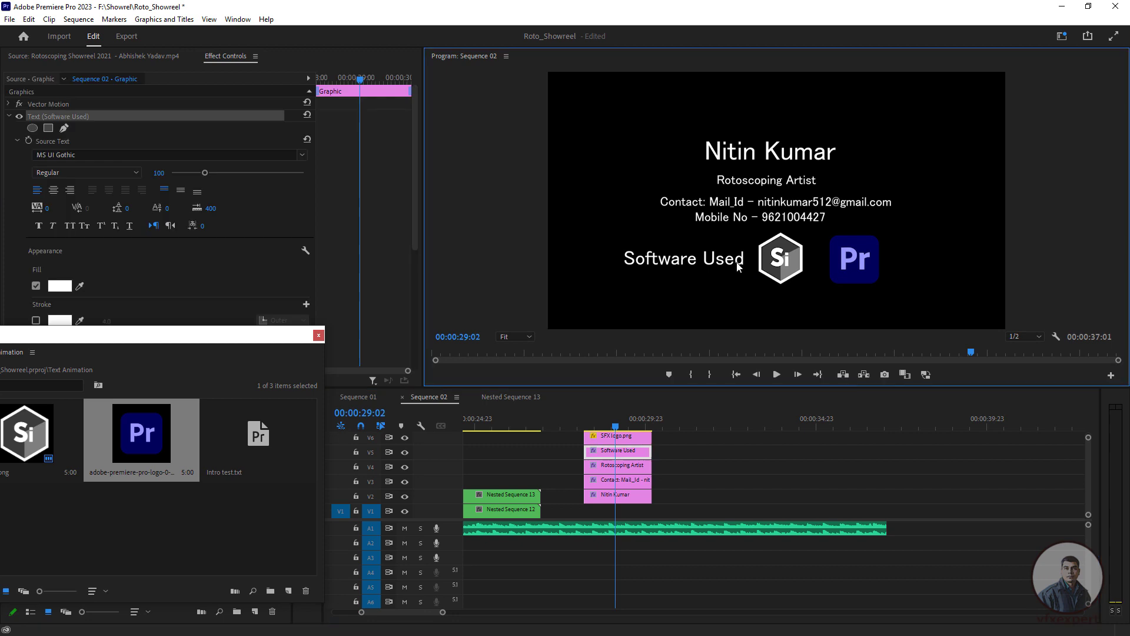
pyautogui.doubleClick(743, 265)
pyautogui.write(': -')
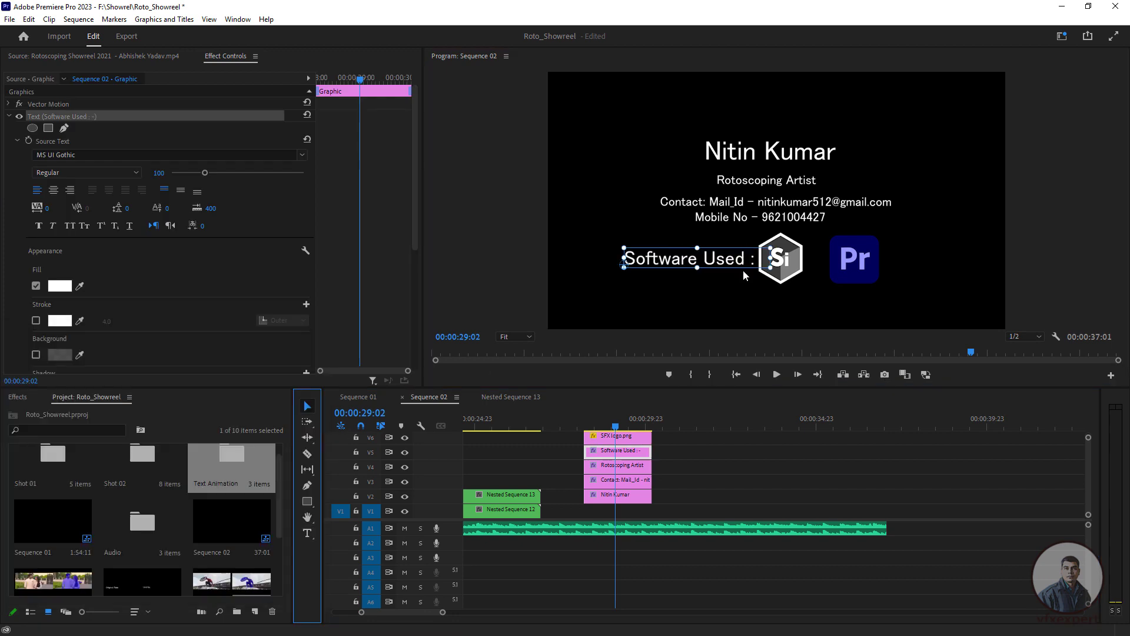
pyautogui.click(785, 463)
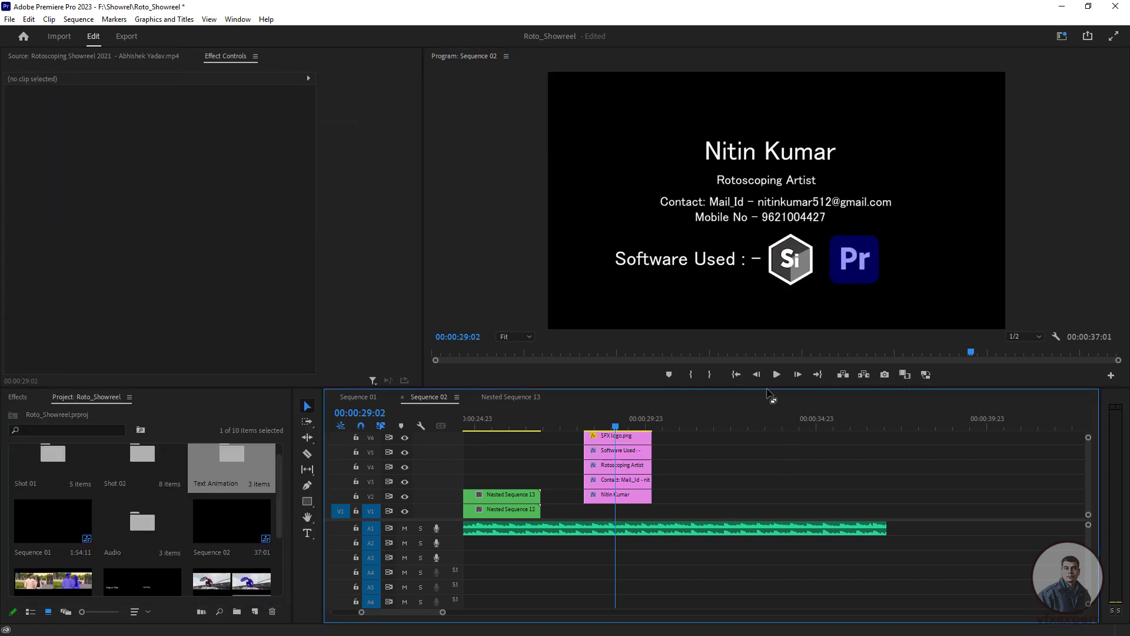
# Nest the six closing-card text and logo clips on V2 to V7 into one sequence under the default name.
pyautogui.moveTo(767, 388); pyautogui.dragTo(782, 359)
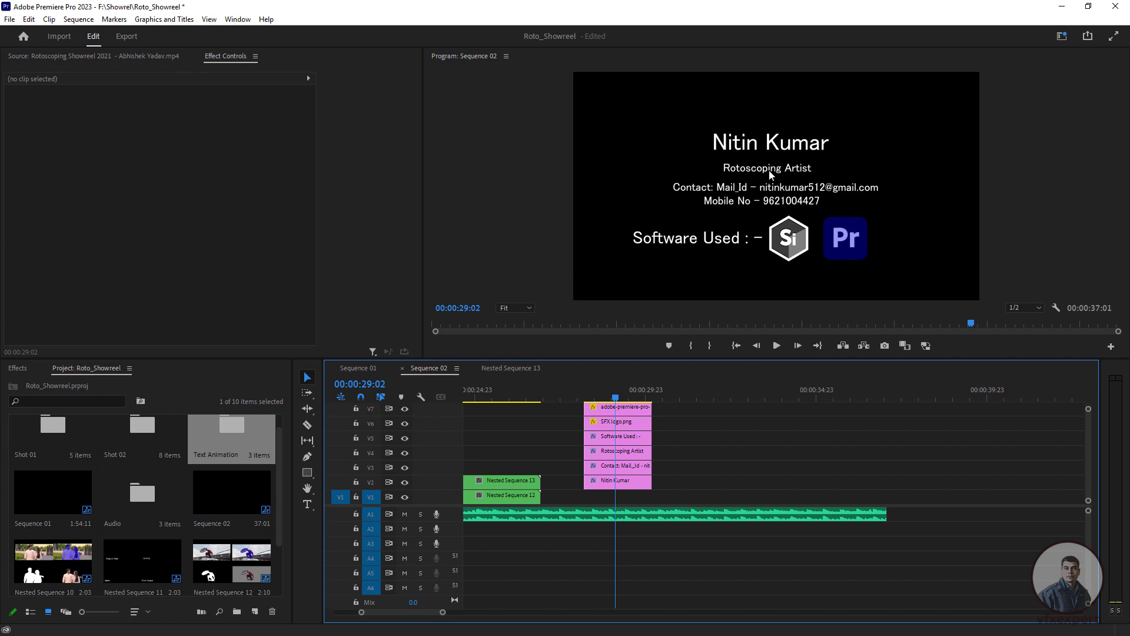
pyautogui.moveTo(681, 365); pyautogui.dragTo(680, 354)
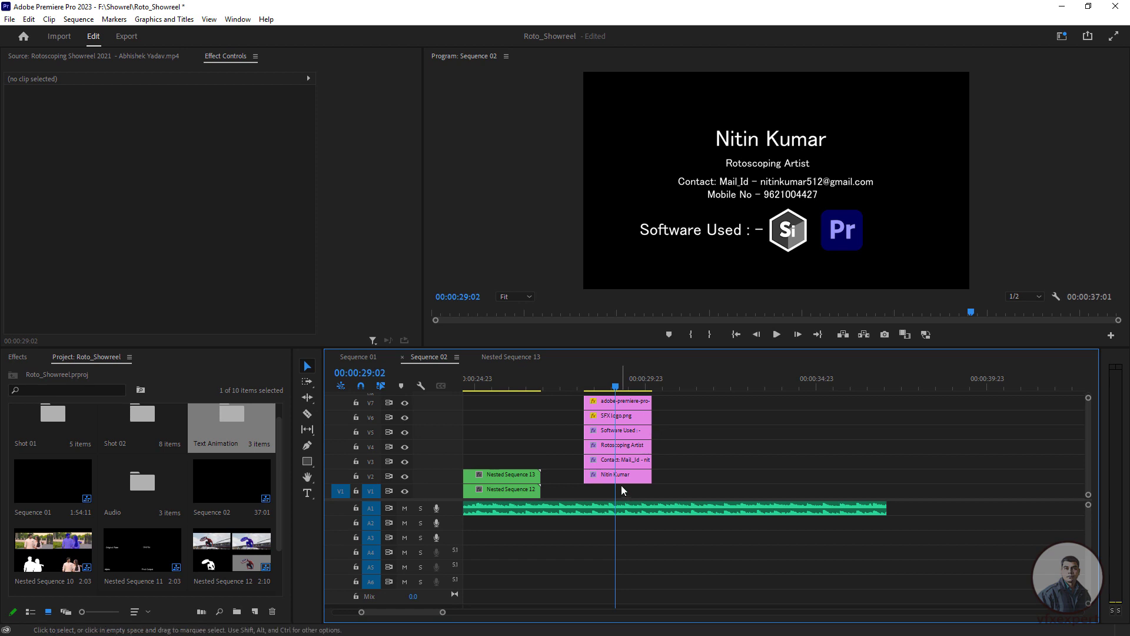
pyautogui.moveTo(627, 489); pyautogui.dragTo(631, 411)
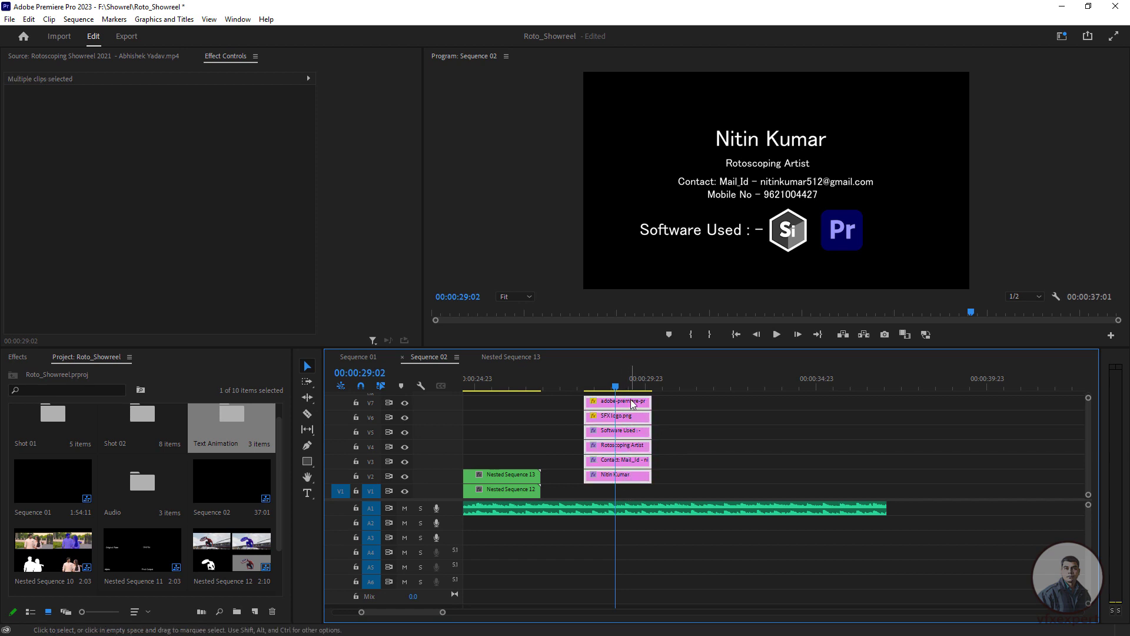
pyautogui.rightClick(631, 404)
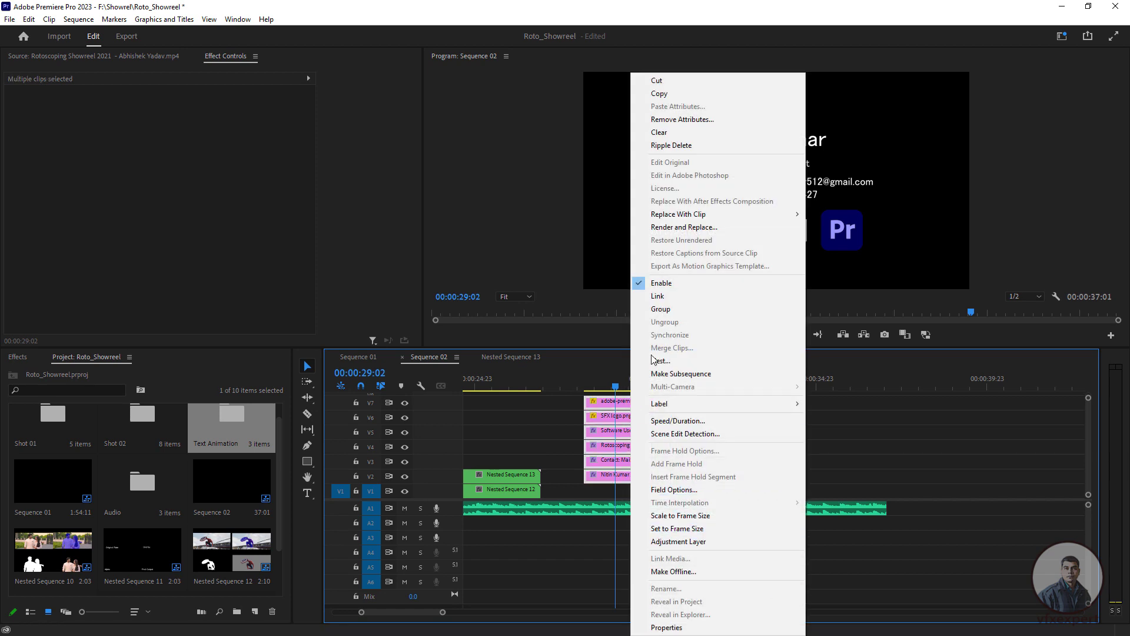
pyautogui.click(672, 360)
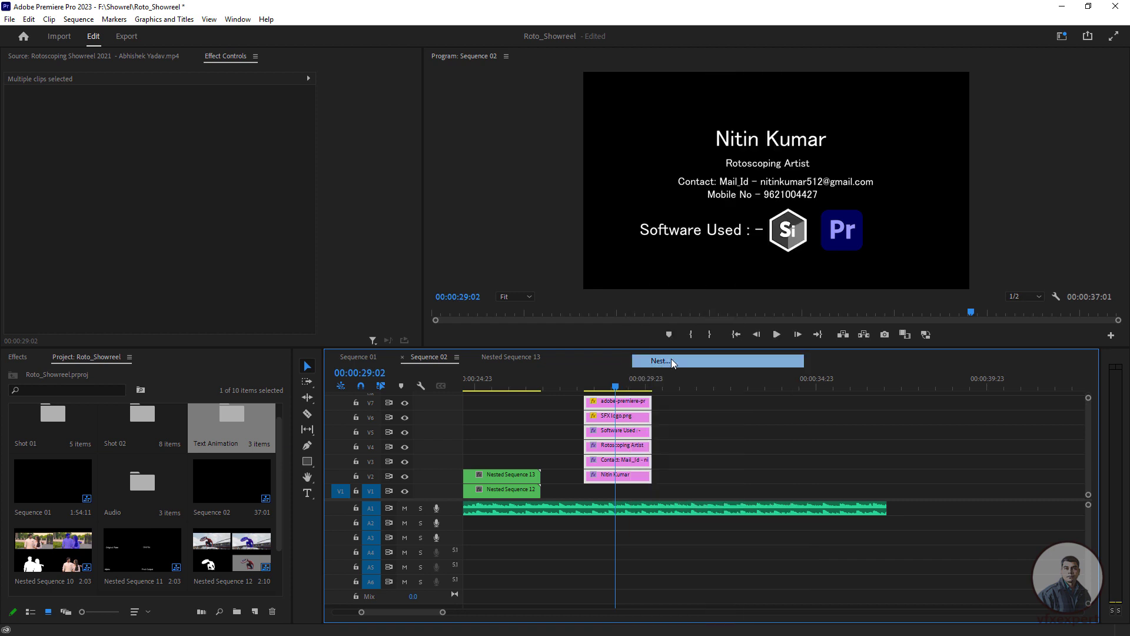
pyautogui.click(537, 335)
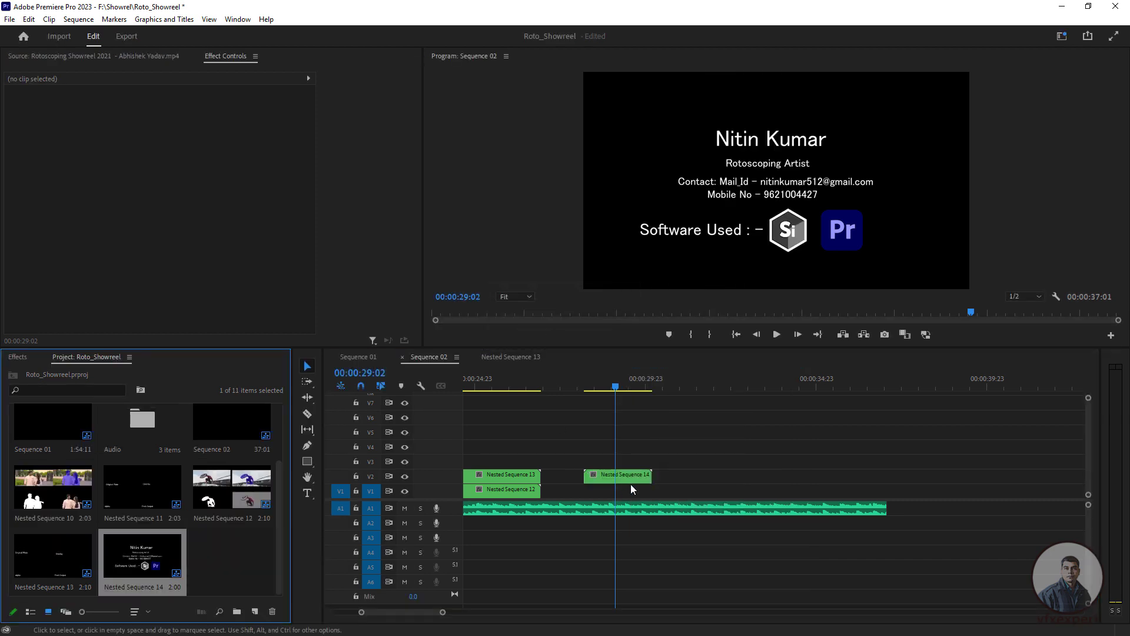
# Move the nested closing card down to V1 just after the last four-panel comparison and play back the change between them.
pyautogui.moveTo(619, 478); pyautogui.dragTo(615, 488)
pyautogui.click(581, 390)
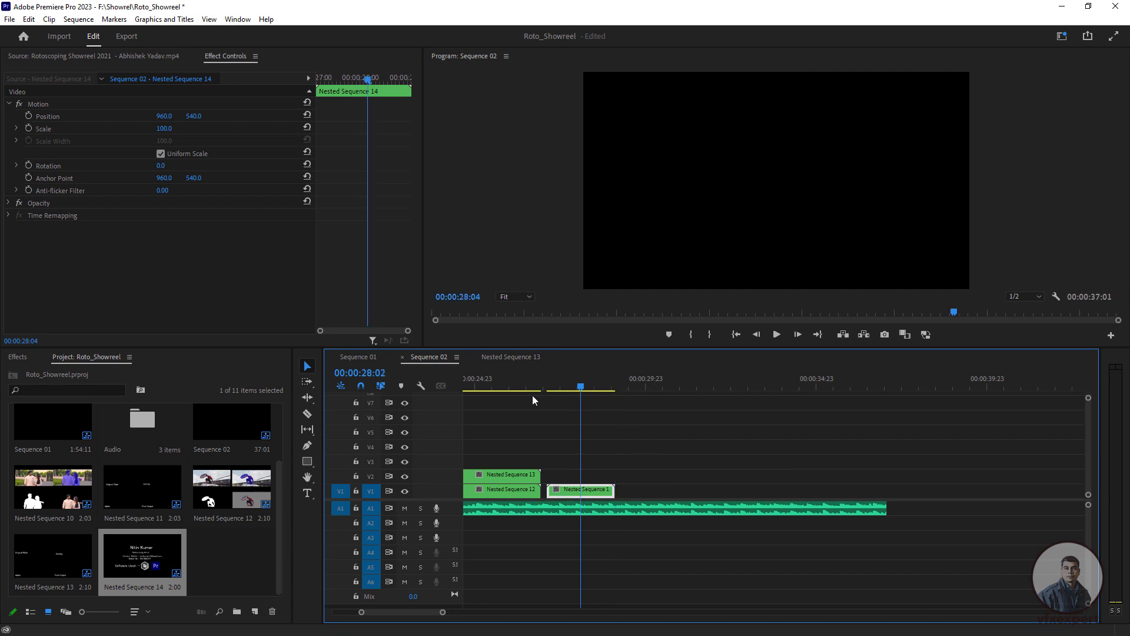
pyautogui.moveTo(530, 394)
pyautogui.mouseDown()
pyautogui.moveTo(551, 403)
pyautogui.moveTo(539, 400)
pyautogui.mouseUp()
pyautogui.press('space')
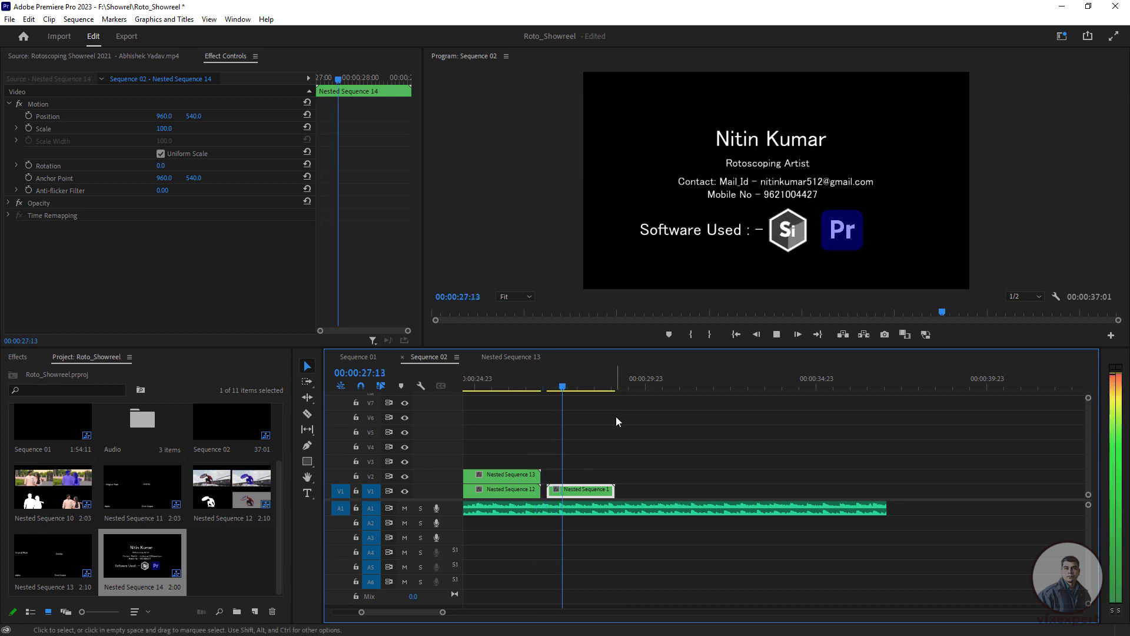
pyautogui.click(527, 389)
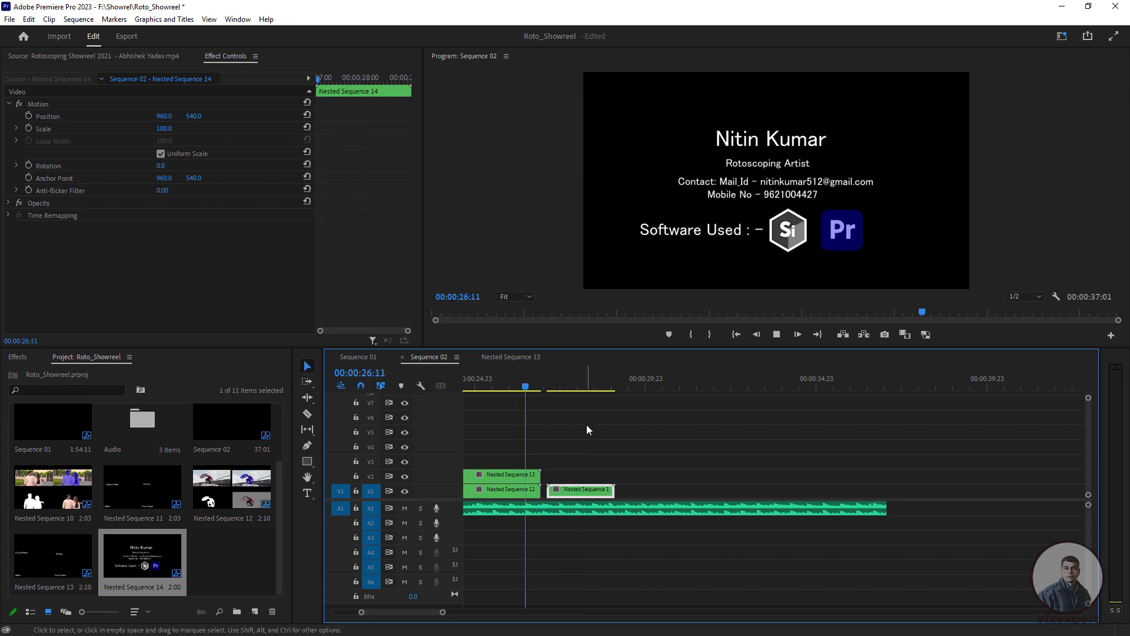
pyautogui.click(781, 340)
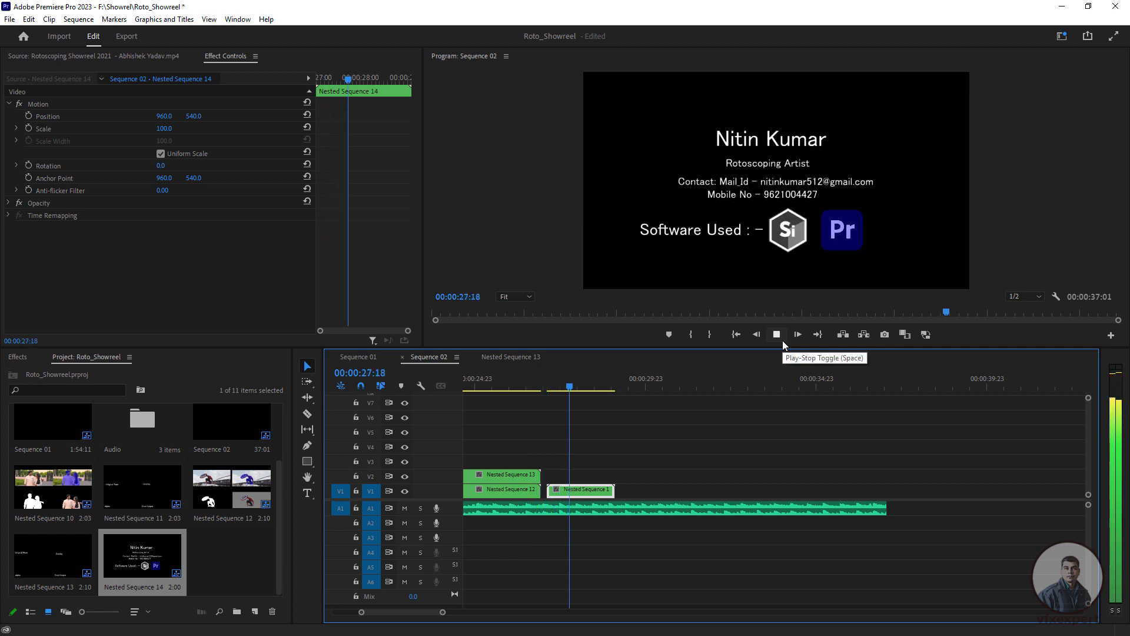
# Stop playback and apply the default Cross Dissolve at the start of the nested closing card, with a 20-frame duration.
pyautogui.click(782, 340)
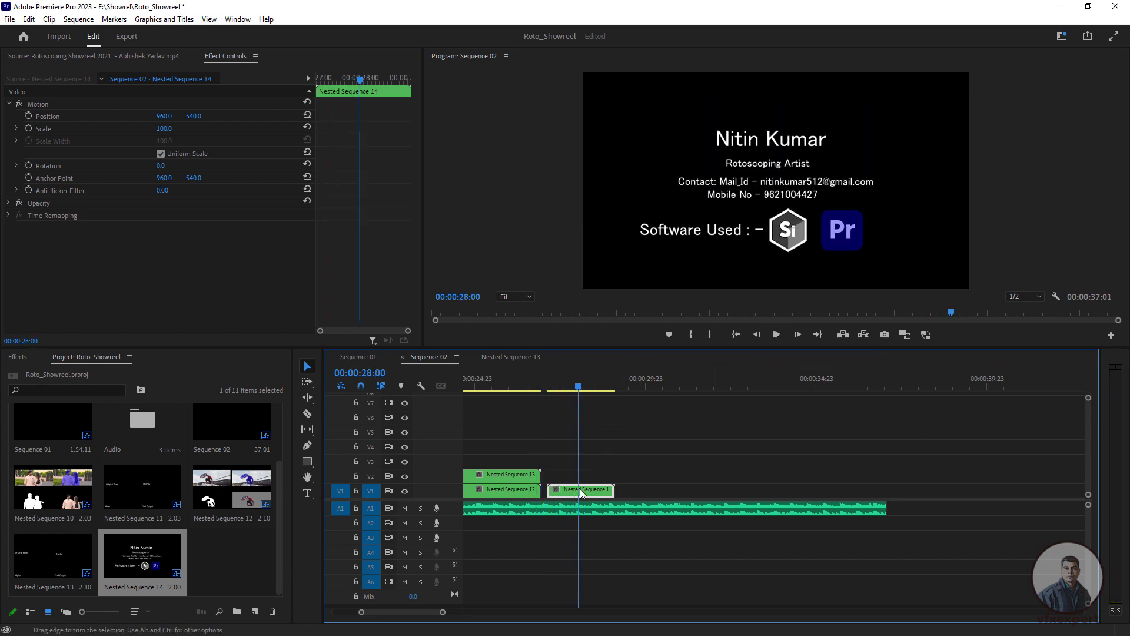
pyautogui.rightClick(550, 490)
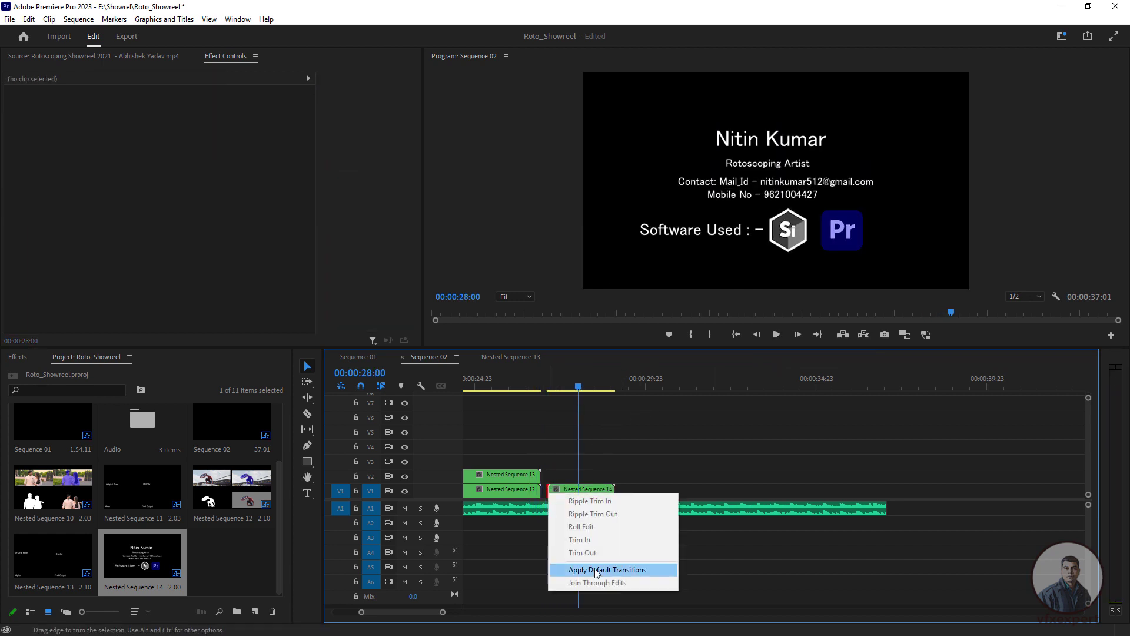
pyautogui.click(600, 571)
pyautogui.click(565, 494)
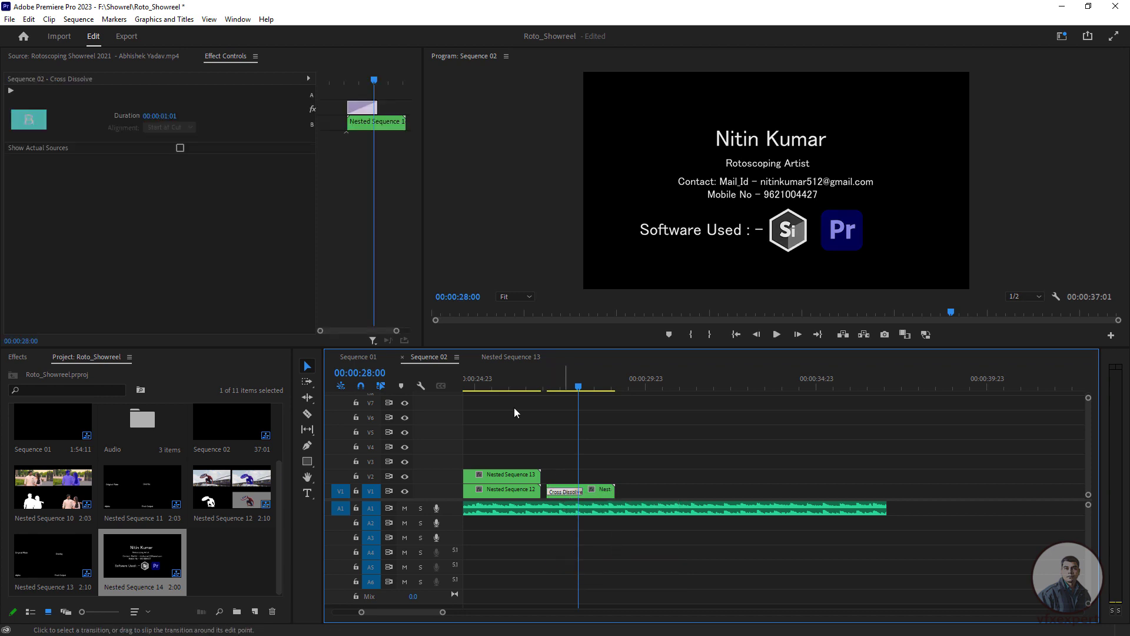
pyautogui.click(160, 116)
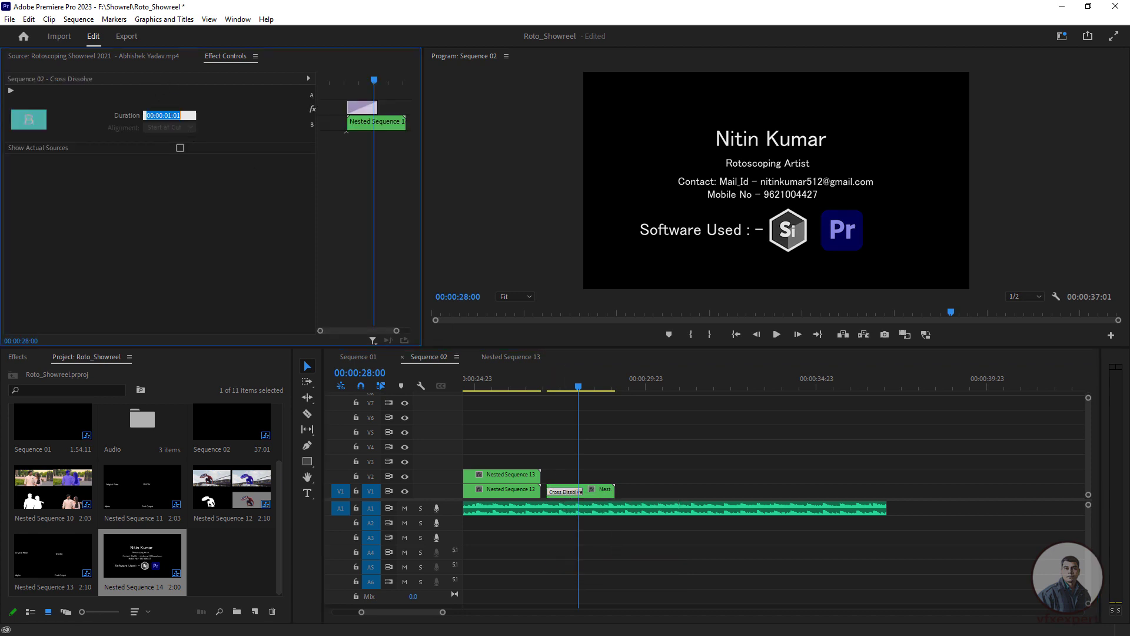
pyautogui.write('20')
pyautogui.press('Return')
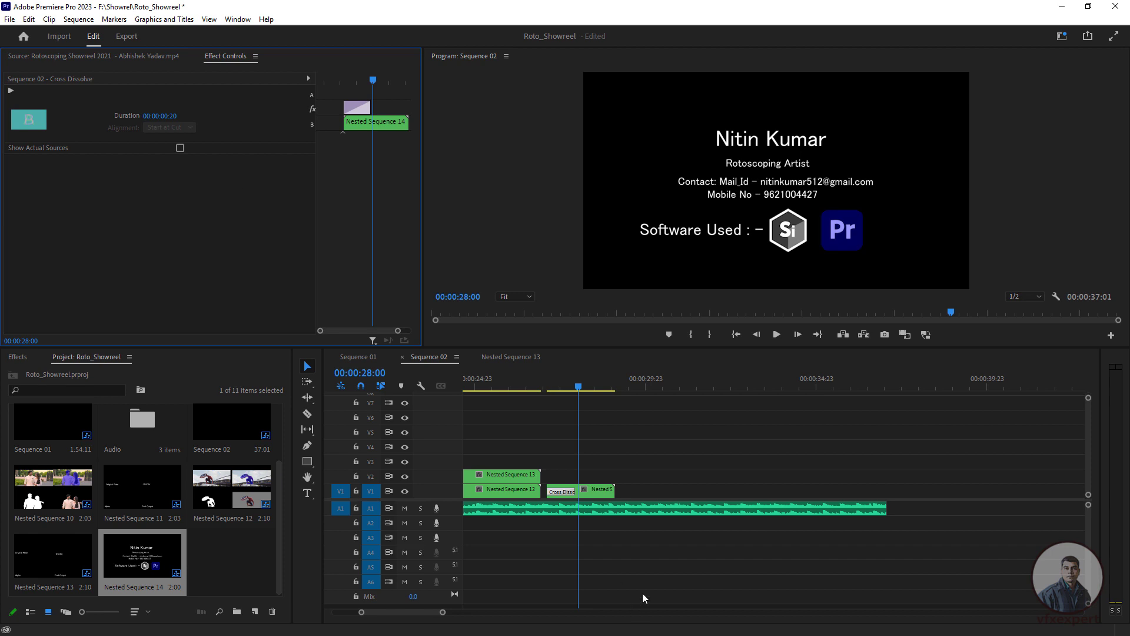
# Open the nested closing card, extend its six text and logo clips to about 00:00:03:13, and return to Sequence 02.
pyautogui.click(601, 390)
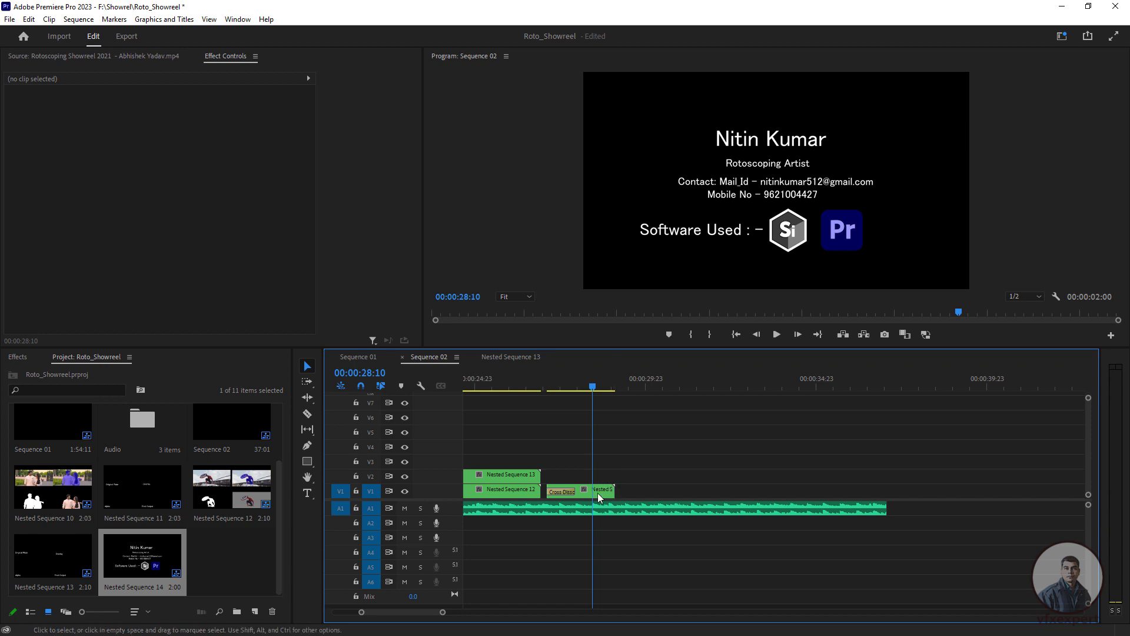
pyautogui.doubleClick(607, 490)
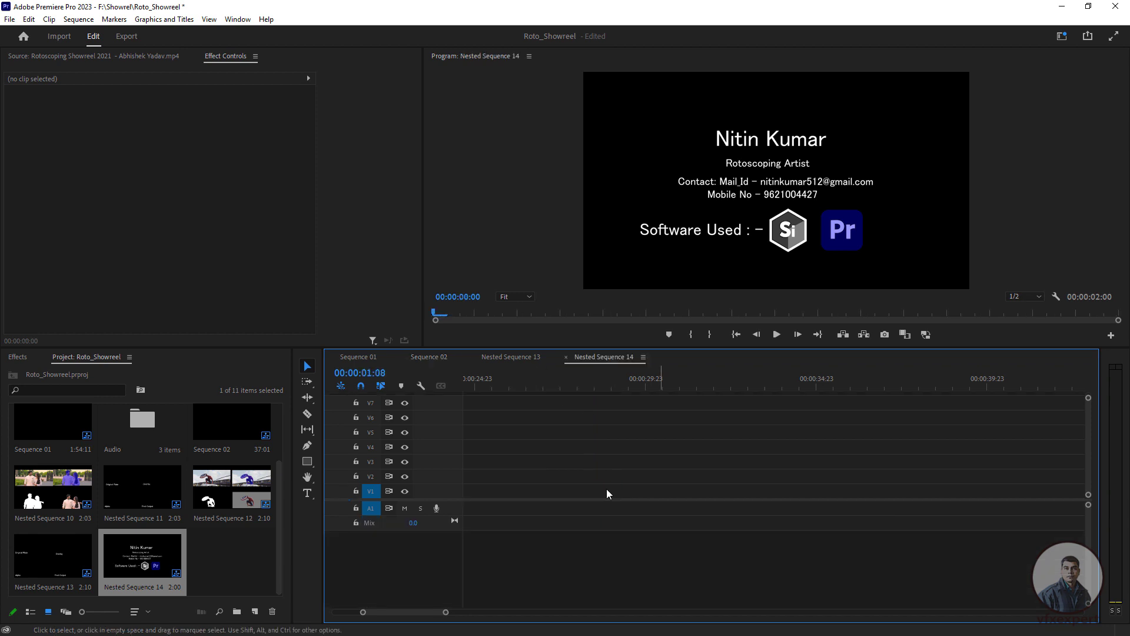
pyautogui.moveTo(671, 348); pyautogui.dragTo(672, 308)
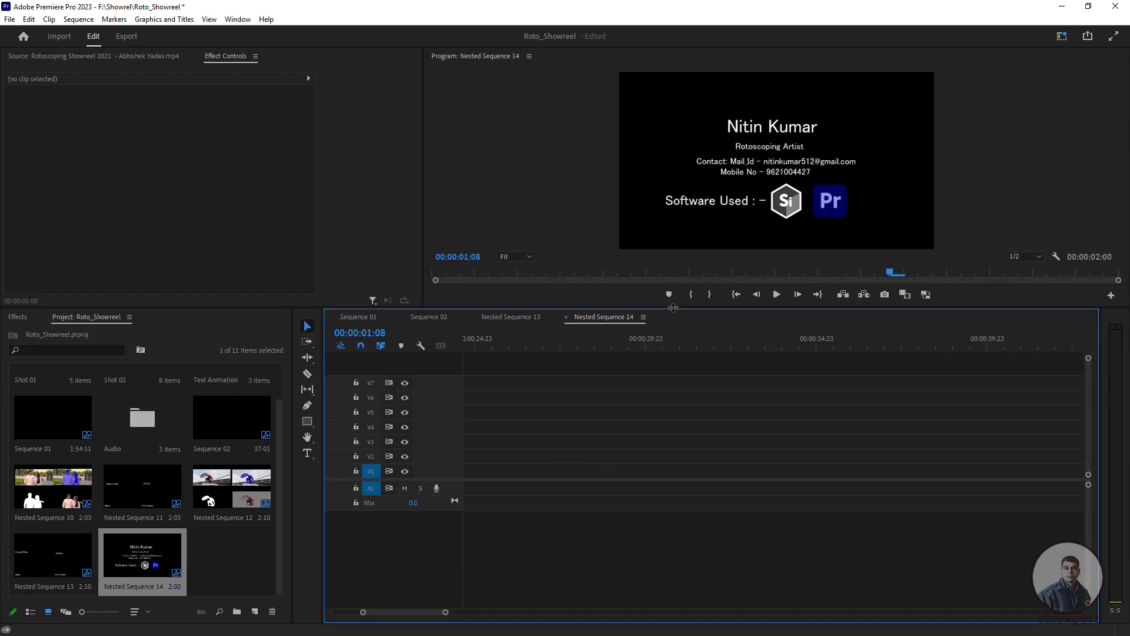
pyautogui.scroll(1, 603, 522)
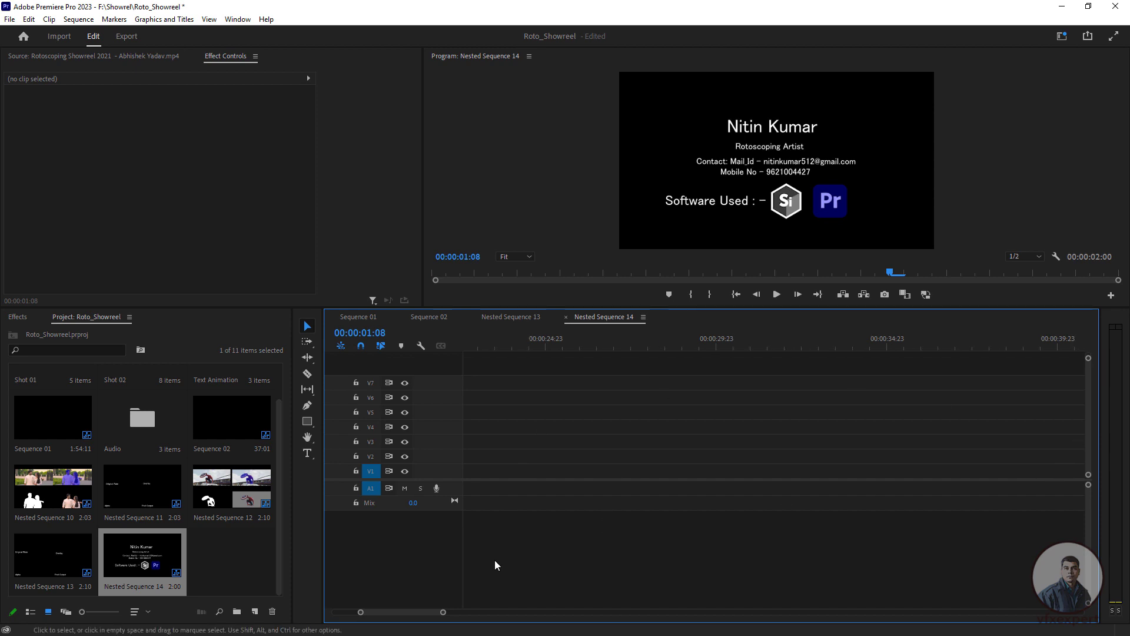
pyautogui.moveTo(411, 612); pyautogui.dragTo(384, 611)
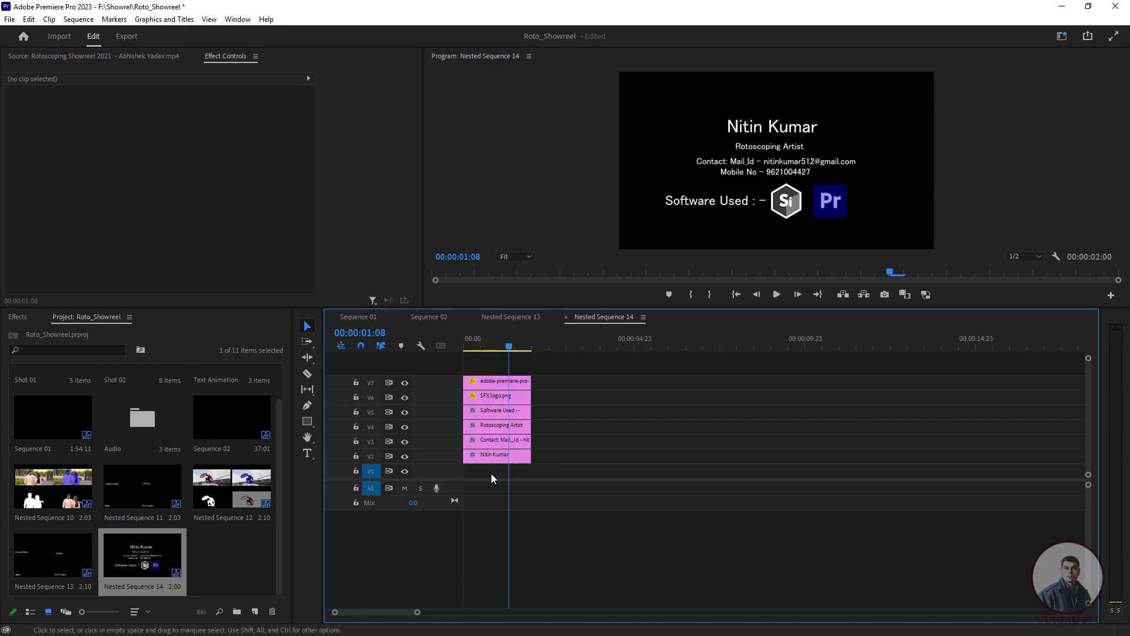
pyautogui.moveTo(490, 475); pyautogui.dragTo(583, 400)
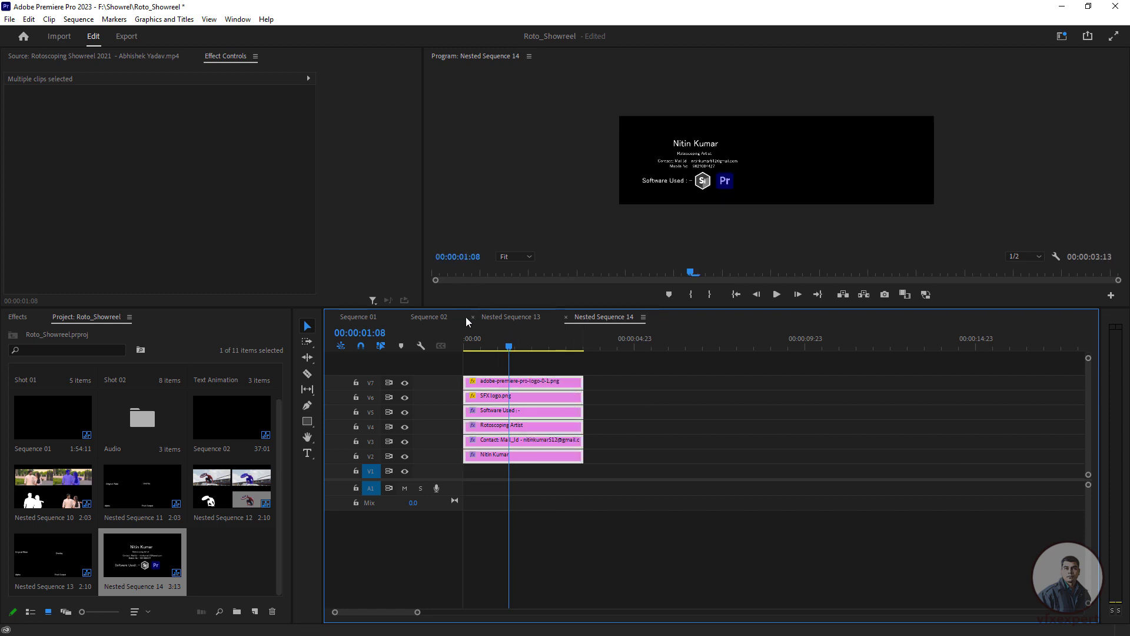
pyautogui.click(439, 316)
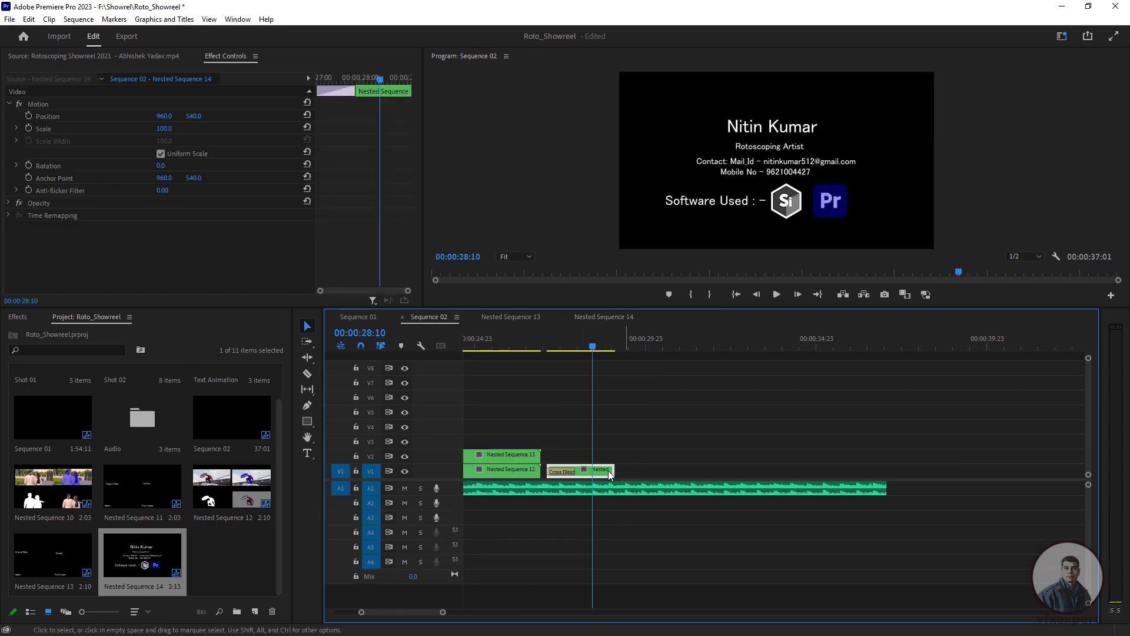
# Apply the default Cross Dissolve at the end of the nested closing card and set its duration to 20 frames.
pyautogui.click(606, 352)
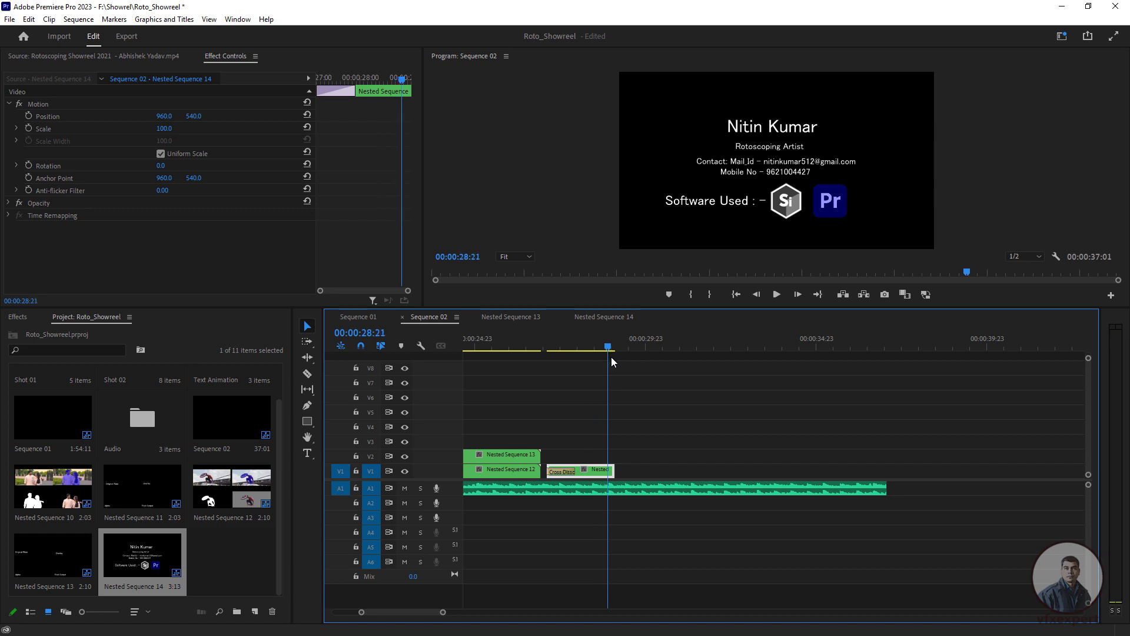
pyautogui.rightClick(612, 470)
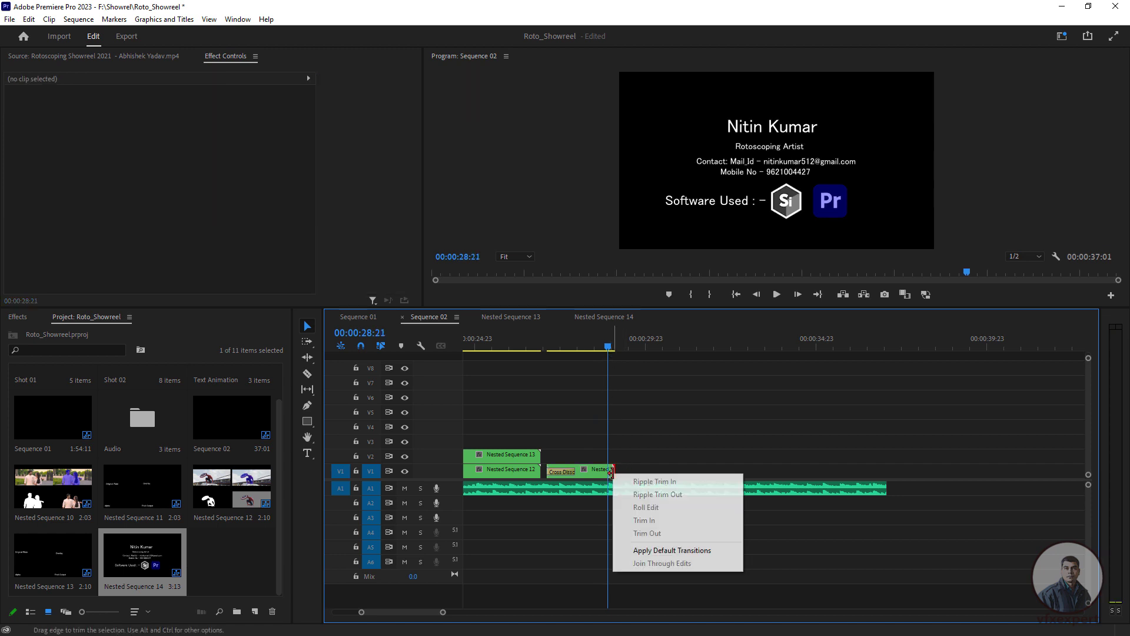
pyautogui.click(665, 551)
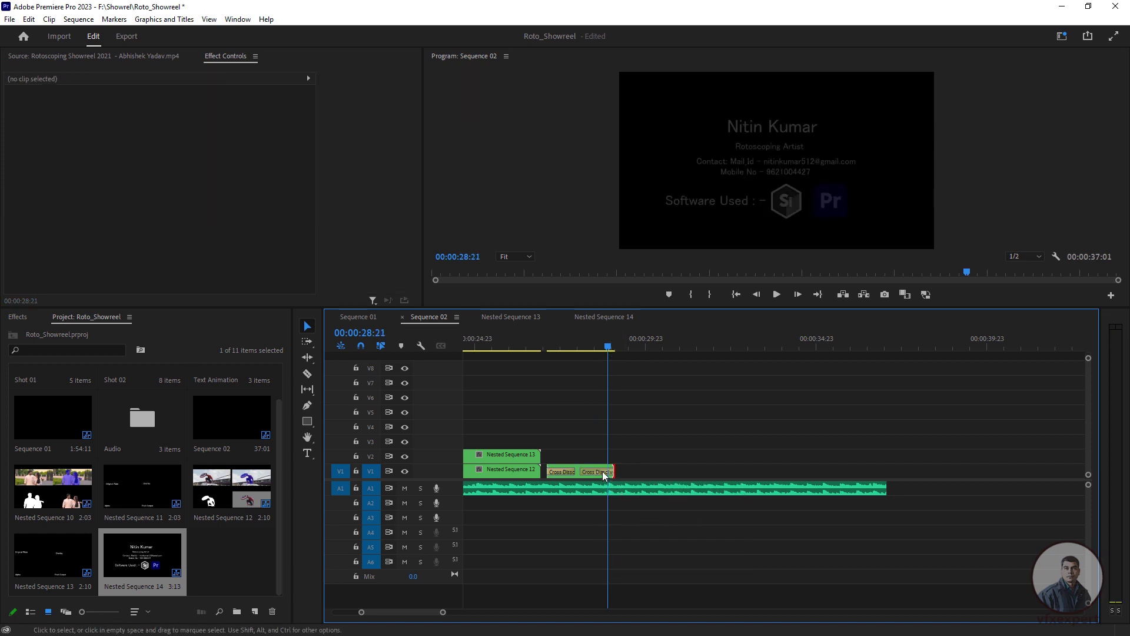
pyautogui.click(604, 474)
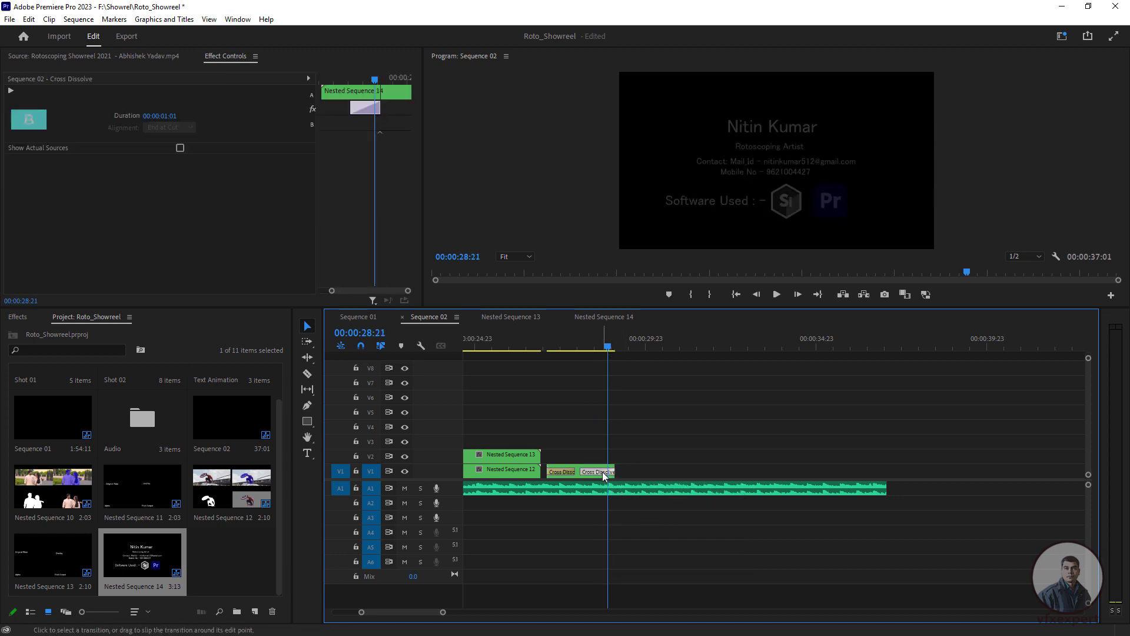
pyautogui.click(160, 116)
pyautogui.write('2')
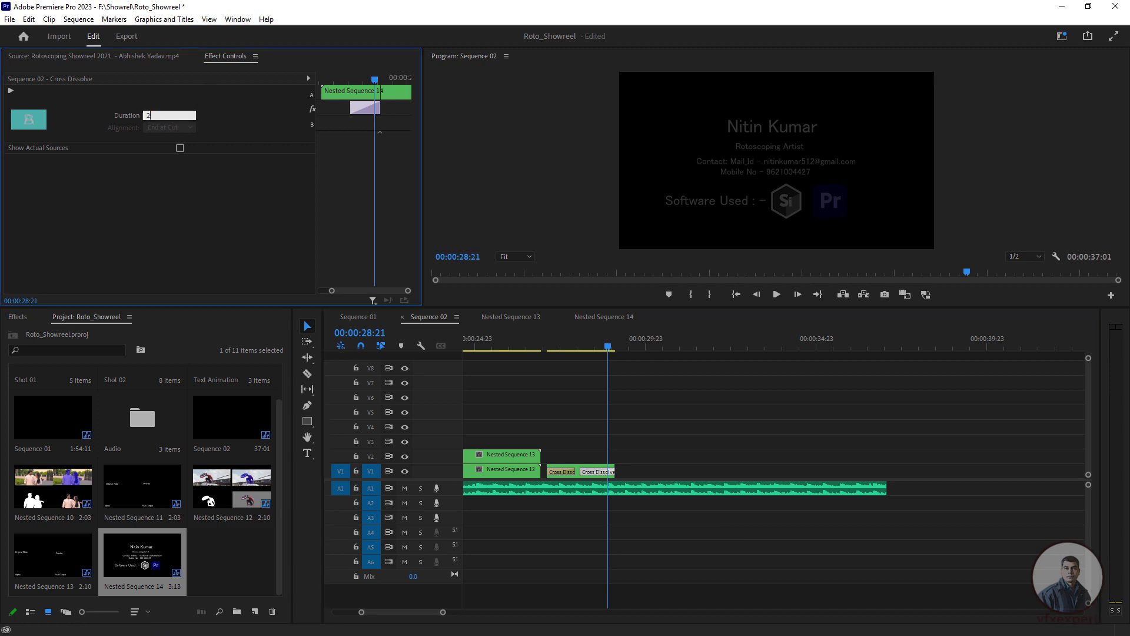
pyautogui.write('0')
pyautogui.press('Return')
# Trim the end of the music clip on A1 back to the end of the closing card.
pyautogui.click(732, 469)
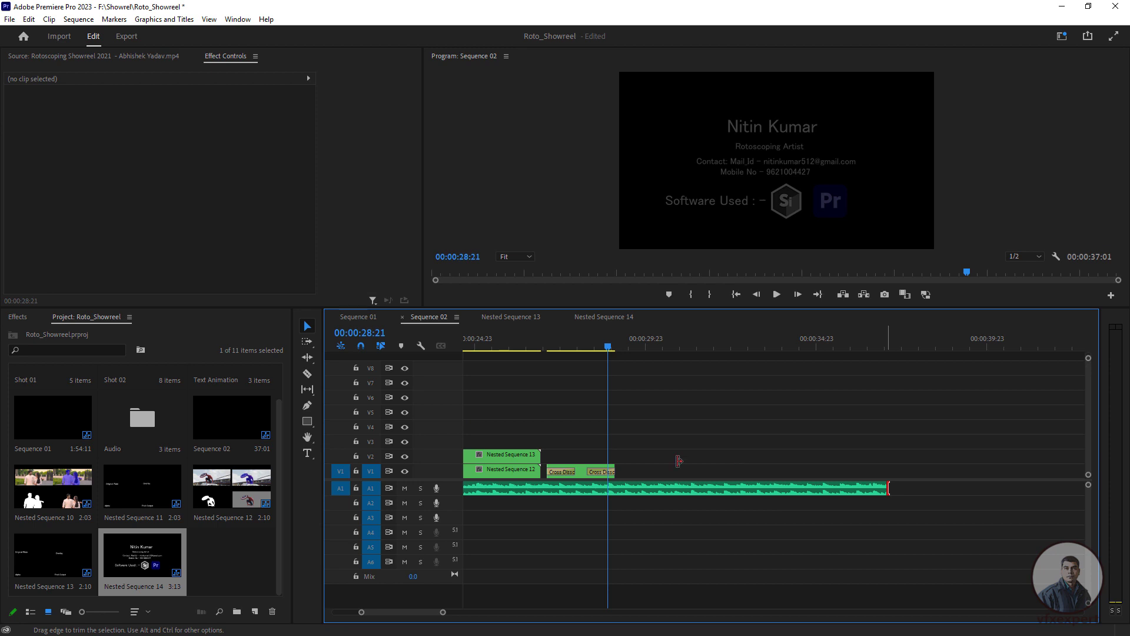
pyautogui.moveTo(679, 461); pyautogui.dragTo(617, 478)
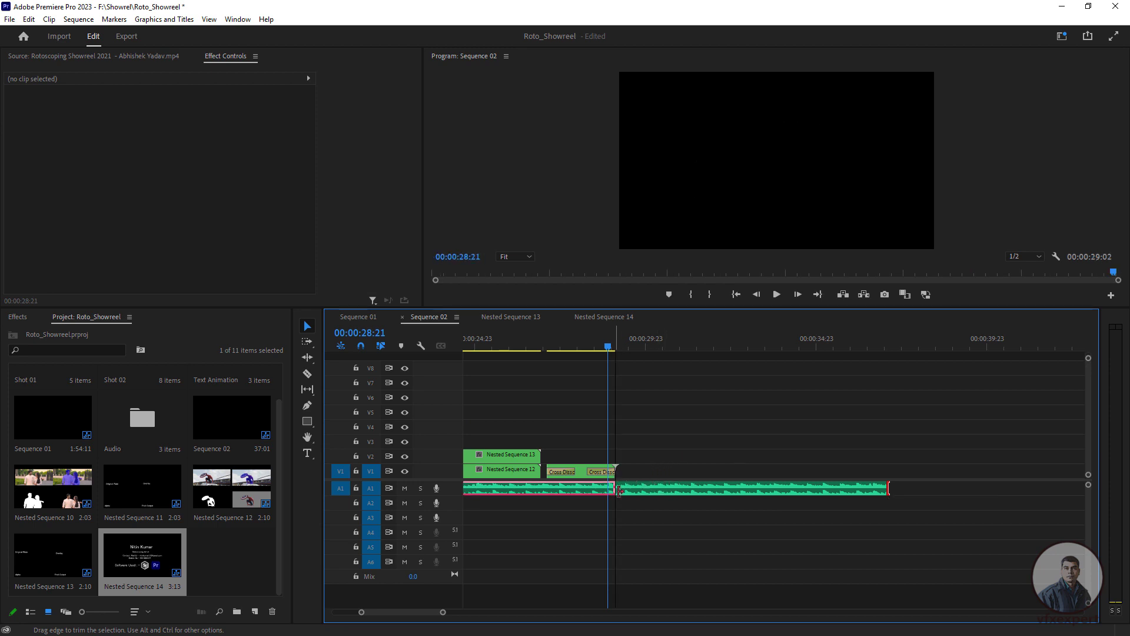
pyautogui.press('\\')
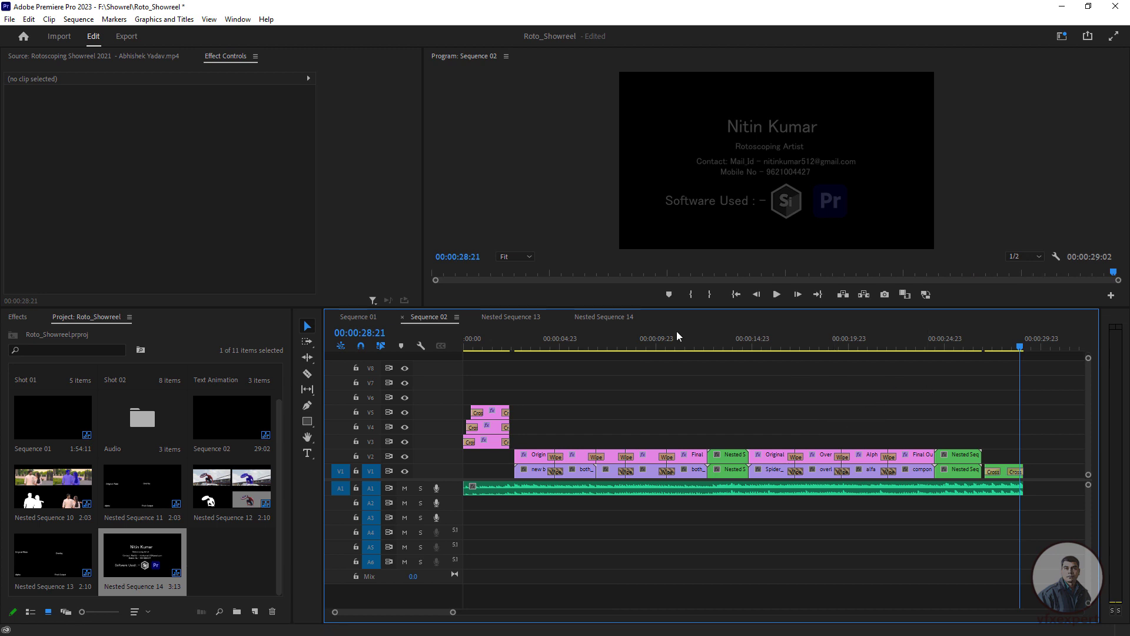
# Mute audio track A1 and play the showreel from the start through the first shot's Final Output section.
pyautogui.moveTo(638, 333); pyautogui.dragTo(416, 322)
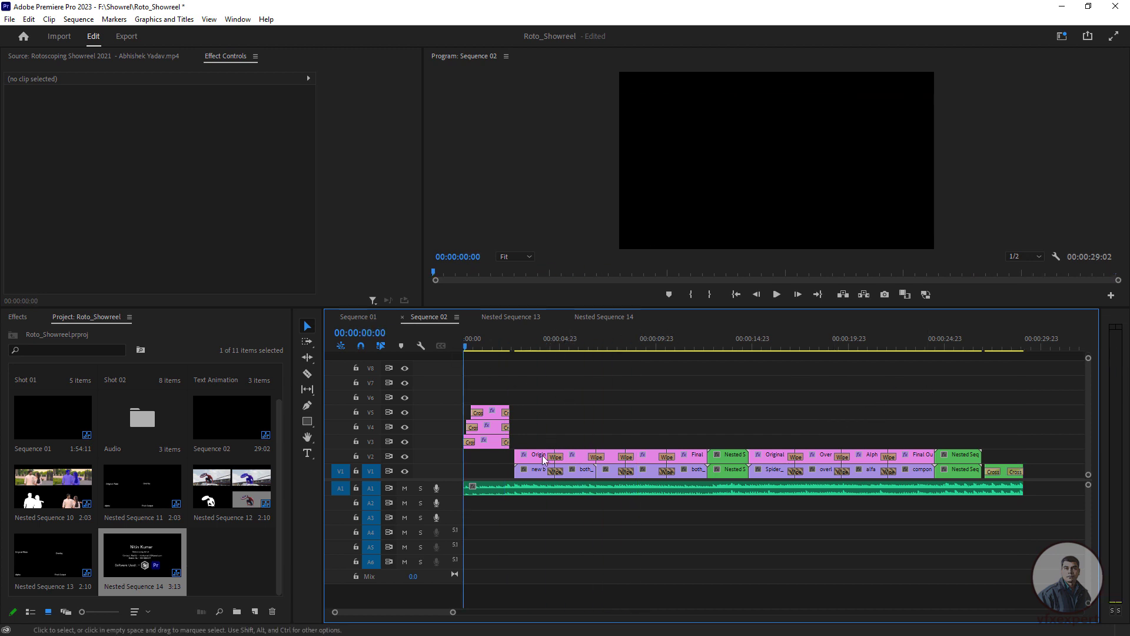
pyautogui.click(405, 488)
pyautogui.press('space')
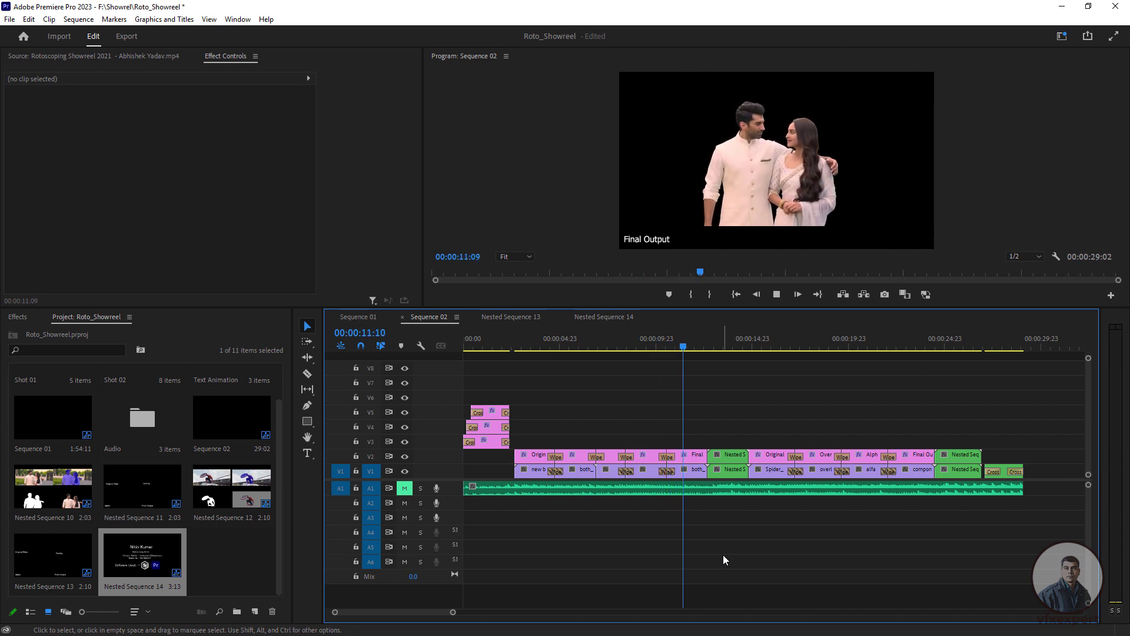
pyautogui.press('space')
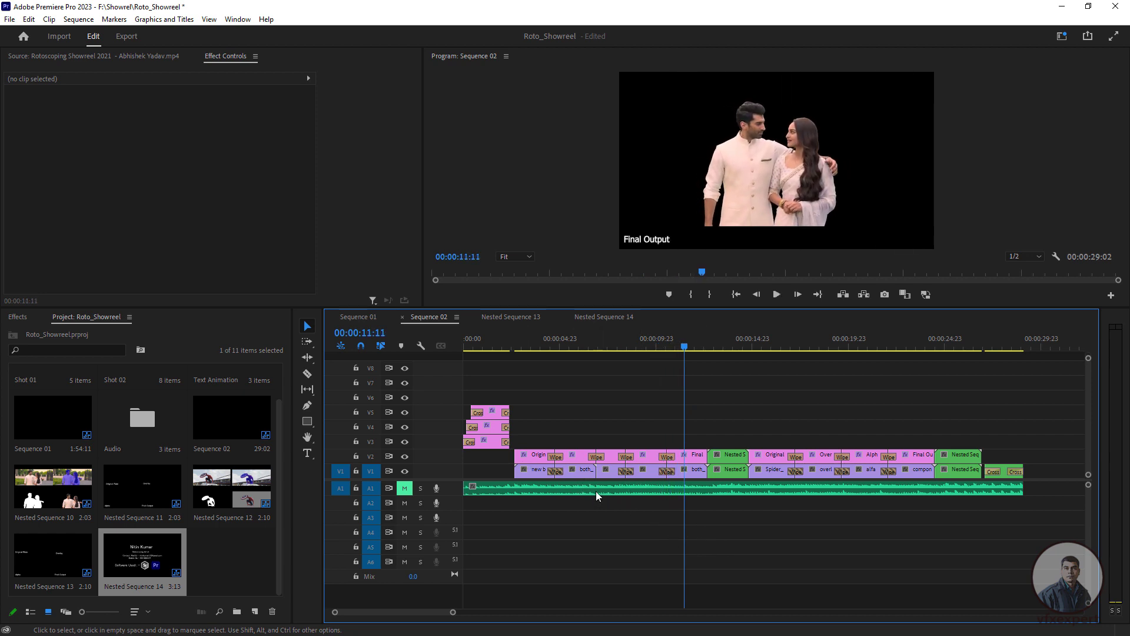
# Set the V1 Wipe between the first shot's original plate and overlay clips to a duration of 10 frames.
pyautogui.press('=')
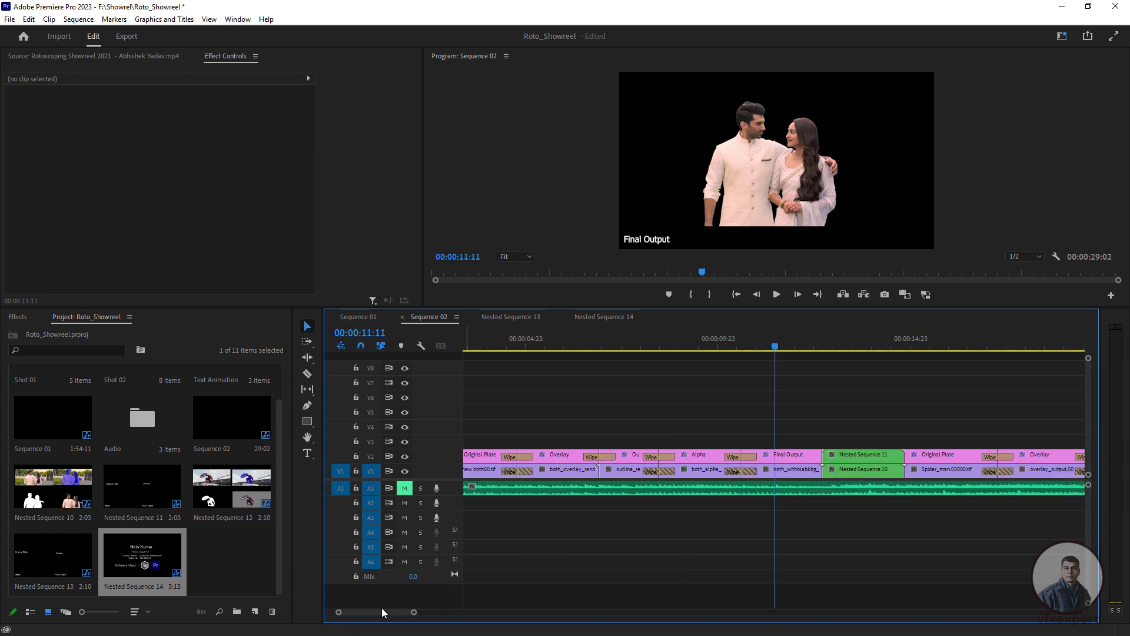
pyautogui.moveTo(381, 612); pyautogui.dragTo(378, 612)
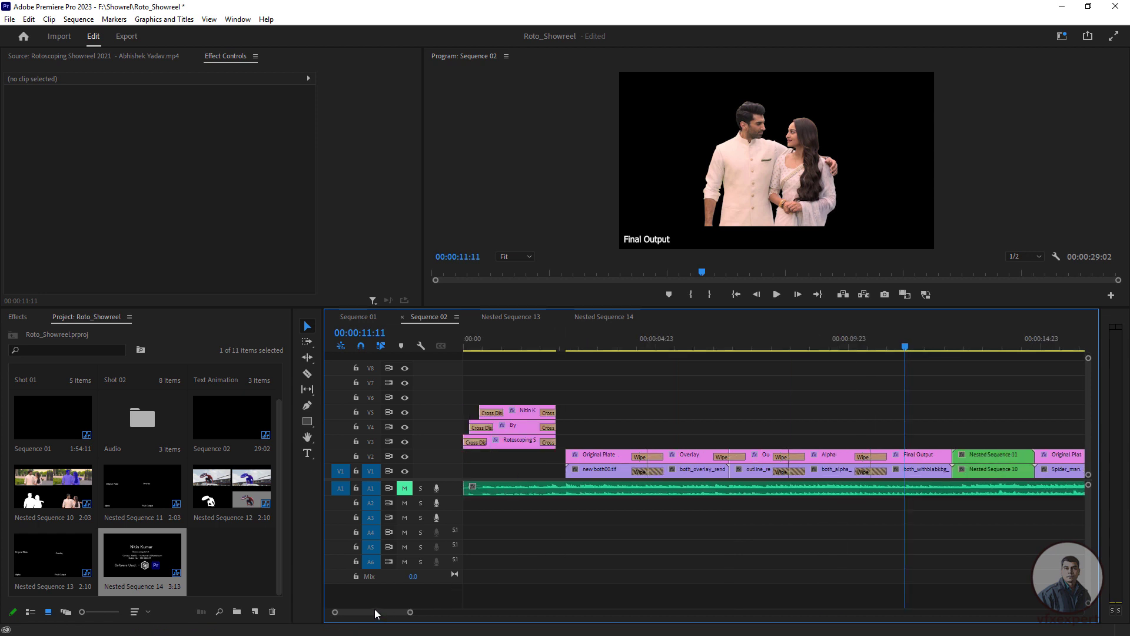
pyautogui.click(656, 471)
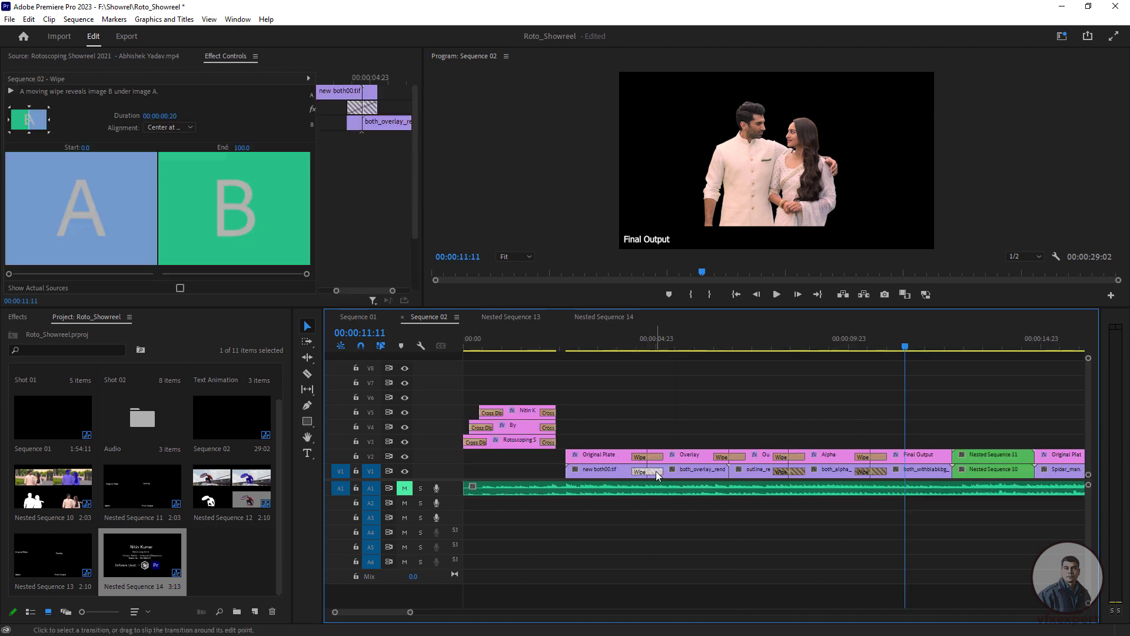
pyautogui.click(167, 115)
pyautogui.write('15')
pyautogui.press('Return')
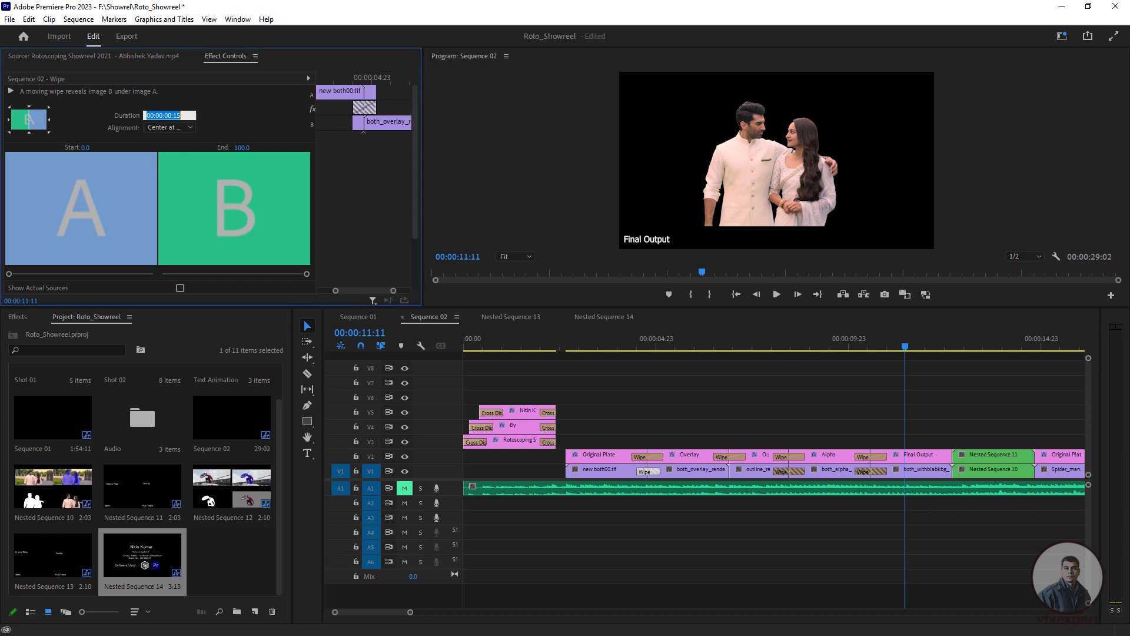
pyautogui.press('Return')
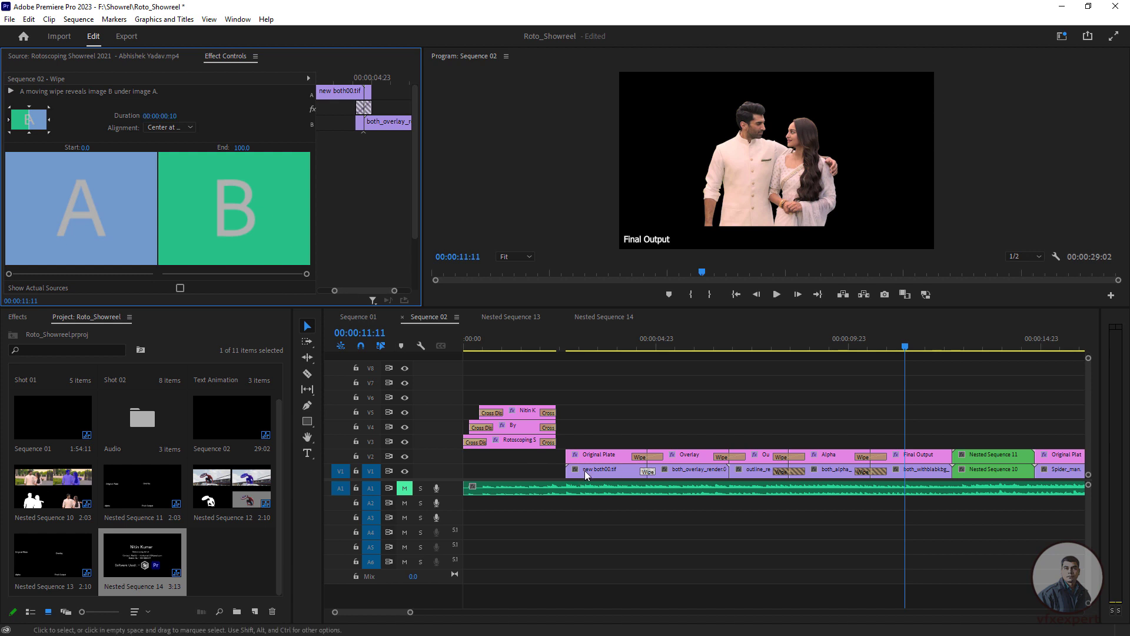
# Set the V2 Wipe between the first shot's Original Plate and Overlay titles to a duration of 10 frames.
pyautogui.click(656, 457)
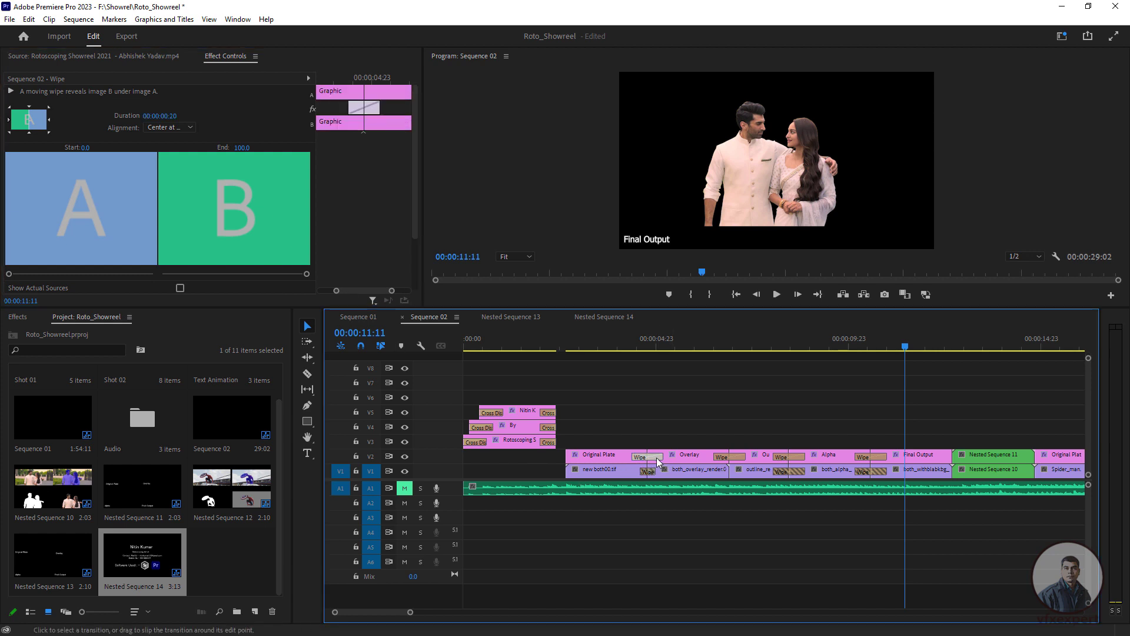
pyautogui.click(160, 116)
pyautogui.write('10')
pyautogui.press('Return')
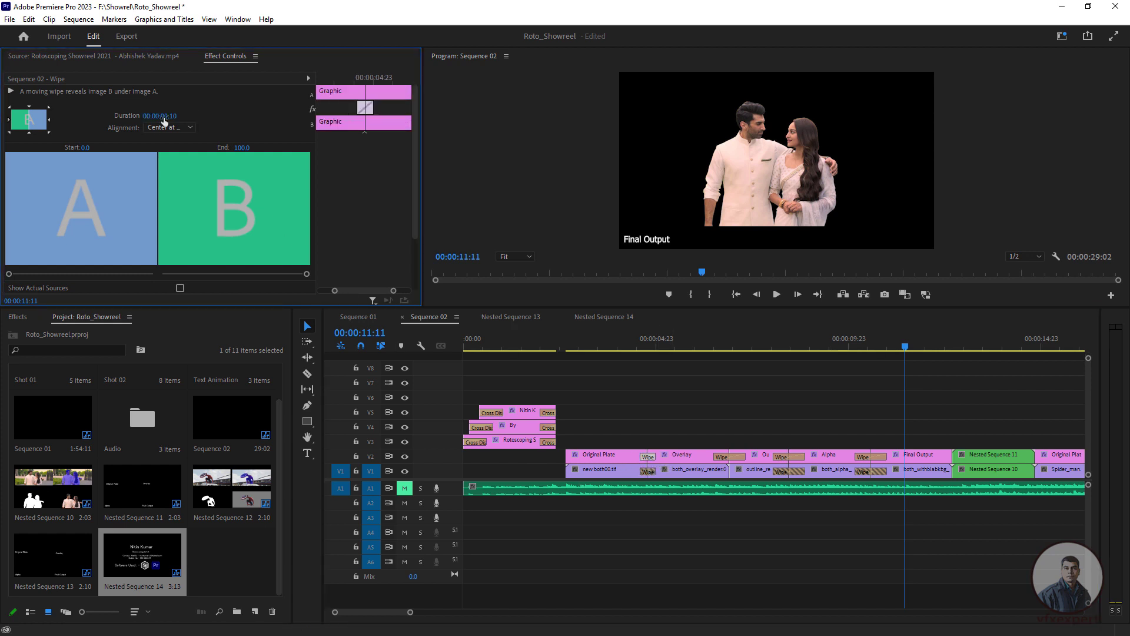
# Shorten the V2 Wipes on either side of the first shot's outline title to 10 frames each.
pyautogui.click(737, 458)
pyautogui.click(167, 116)
pyautogui.write('10')
pyautogui.press('Return')
pyautogui.click(792, 458)
pyautogui.write('10')
# Set the Wipes between the first shot's alpha and final output clips on V2 and V1 to 10 frames.
pyautogui.click(871, 457)
pyautogui.click(166, 115)
pyautogui.write('10')
pyautogui.click(871, 471)
pyautogui.click(167, 116)
pyautogui.write('10')
# Shorten the Wipes between the Spider-Man shot's clips and titles on V1 and V2 to 10 frames each.
pyautogui.moveTo(405, 612); pyautogui.dragTo(414, 616)
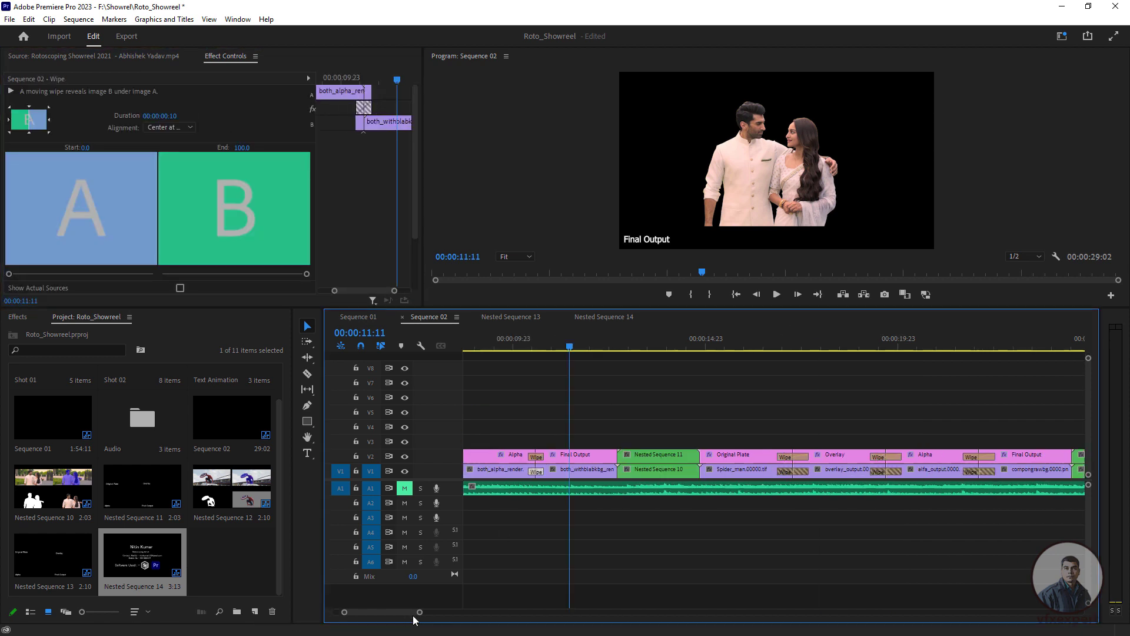
pyautogui.click(166, 116)
pyautogui.write('10')
pyautogui.click(978, 457)
pyautogui.click(166, 115)
pyautogui.write('10')
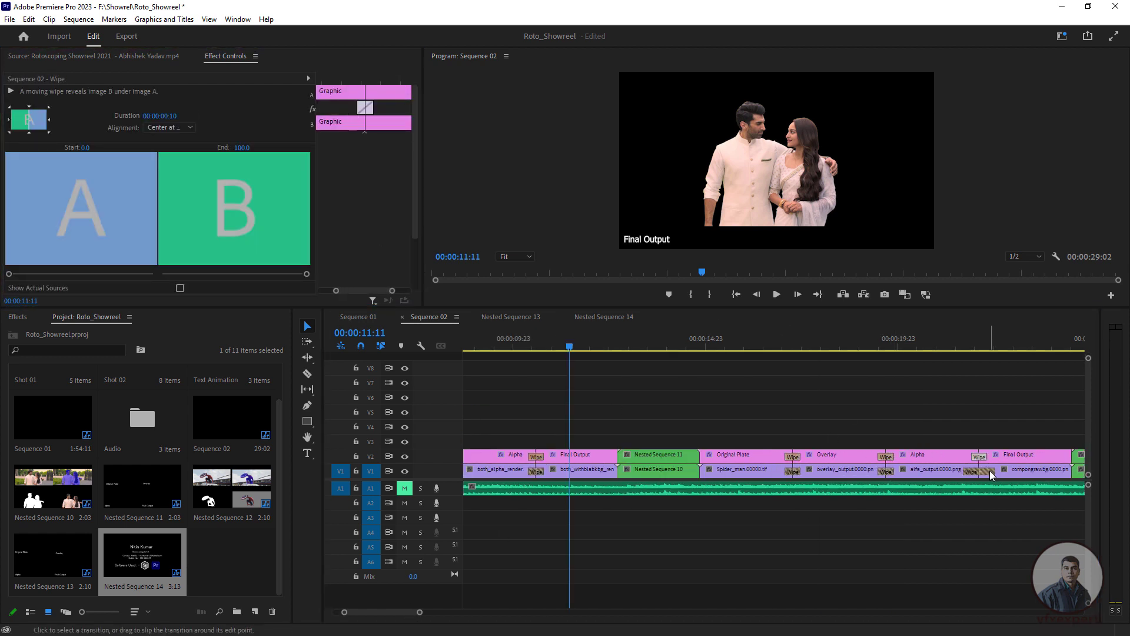
pyautogui.click(983, 471)
pyautogui.click(166, 115)
pyautogui.write('10')
# Return the playhead to the sequence start, save the project, and unmute audio track A1.
pyautogui.moveTo(671, 345); pyautogui.dragTo(436, 348)
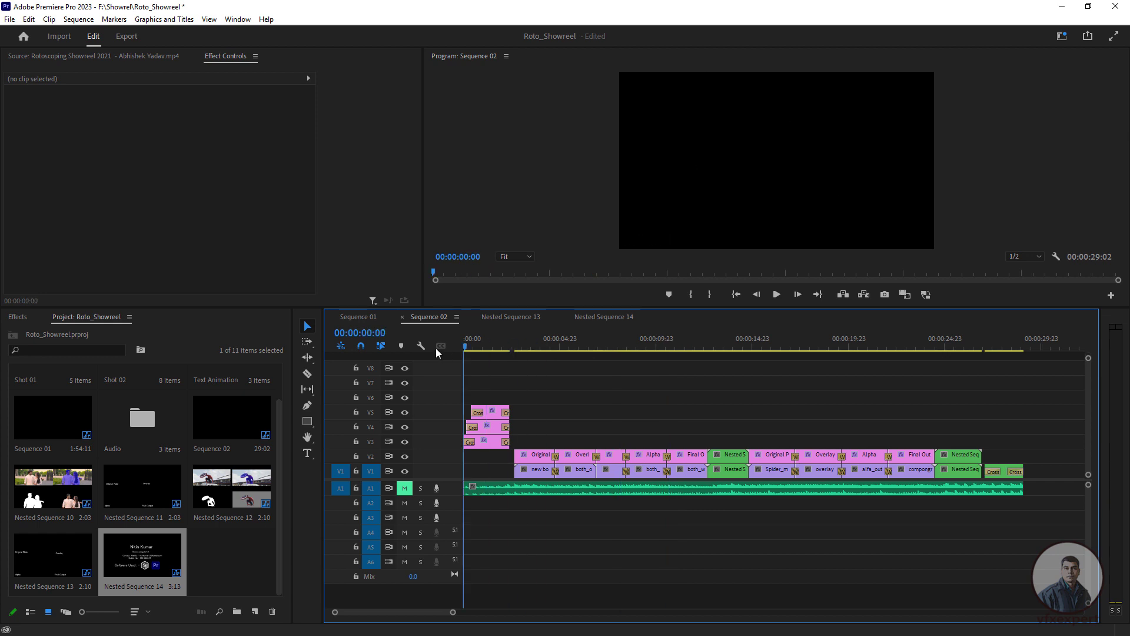
pyautogui.hotkey('ctrl', 's')
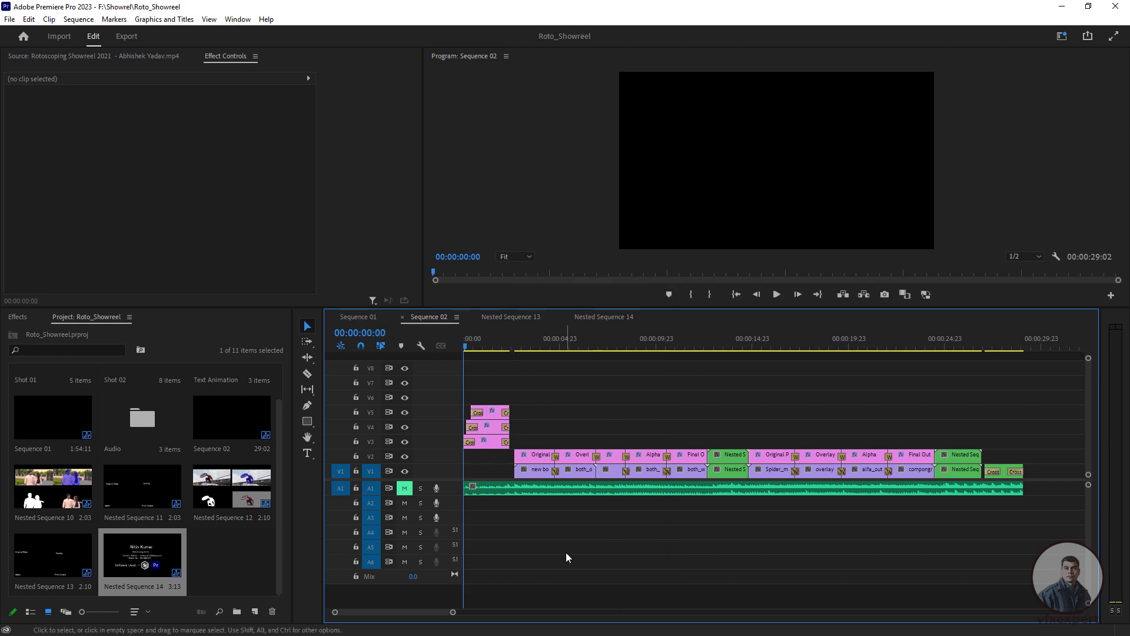
pyautogui.click(404, 491)
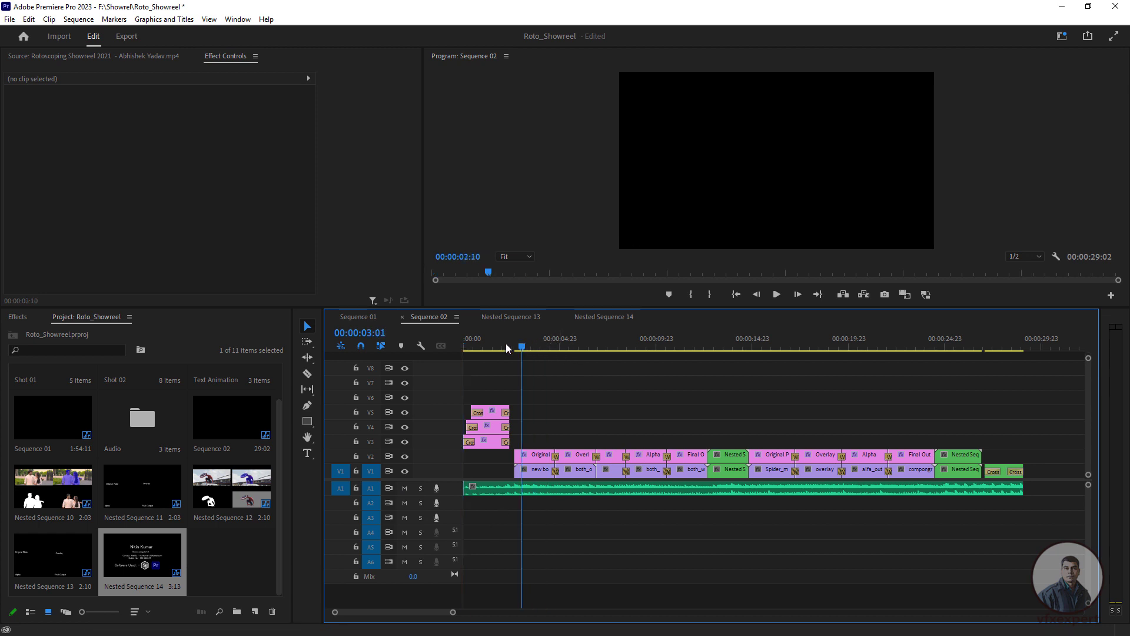
# Apply the default audio transition to the start and the end of the music clip on A1.
pyautogui.rightClick(469, 488)
pyautogui.click(518, 568)
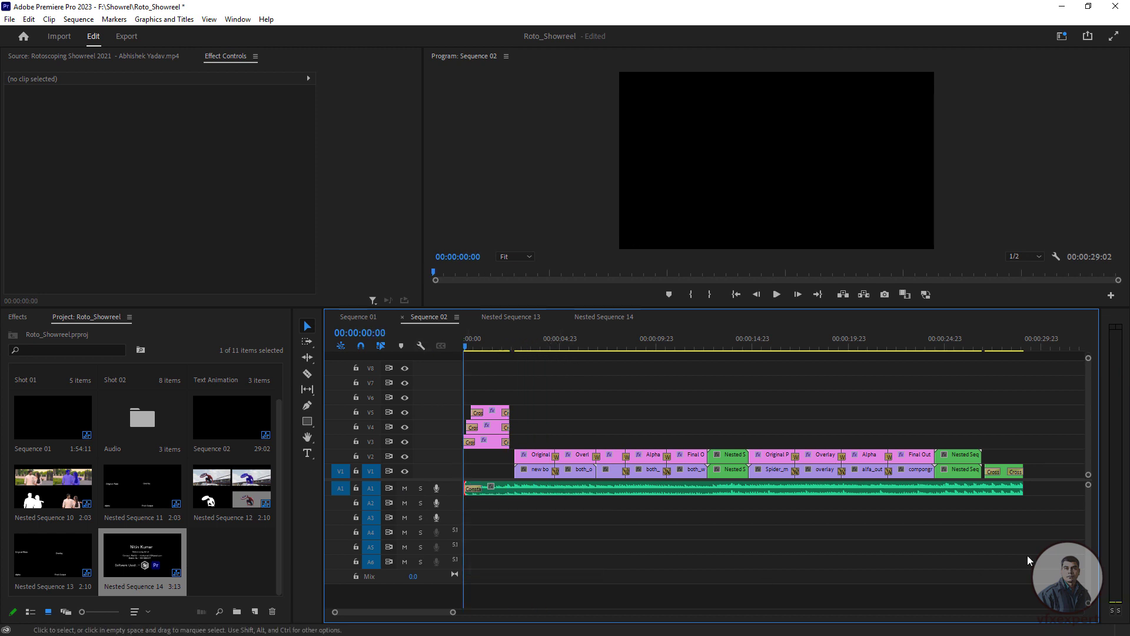
pyautogui.rightClick(1026, 488)
pyautogui.click(1053, 566)
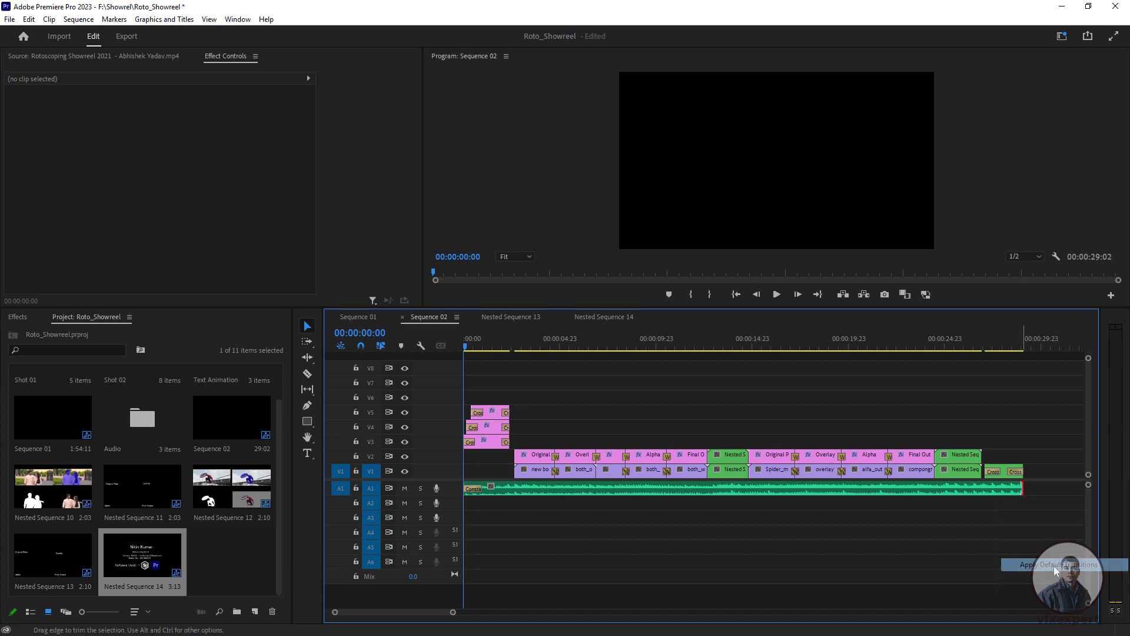
pyautogui.rightClick(1022, 487)
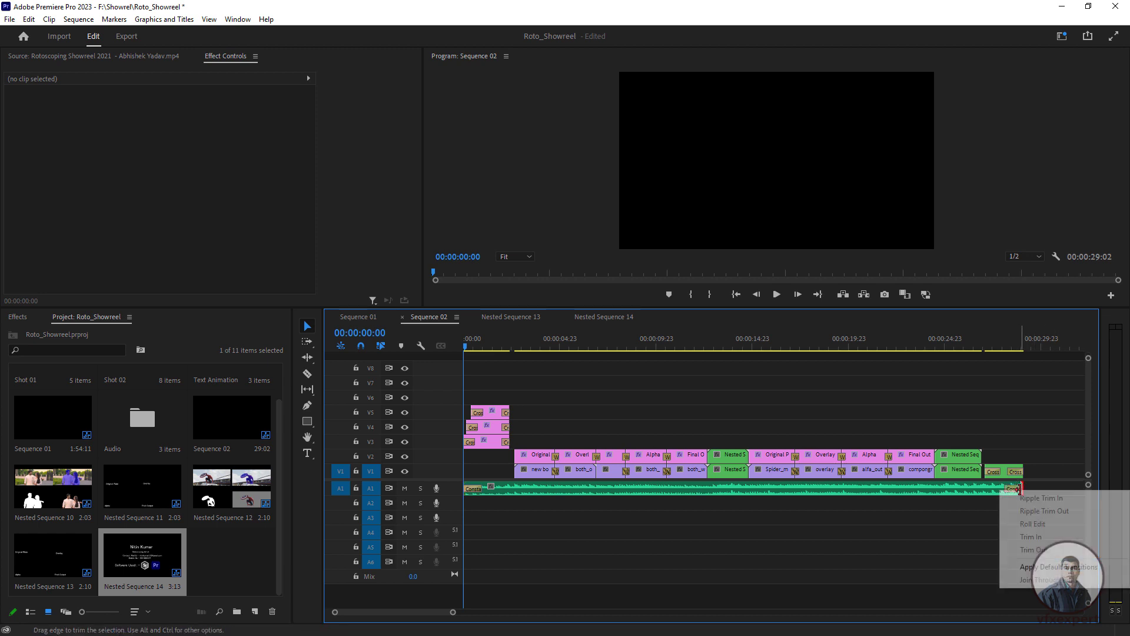
pyautogui.click(557, 517)
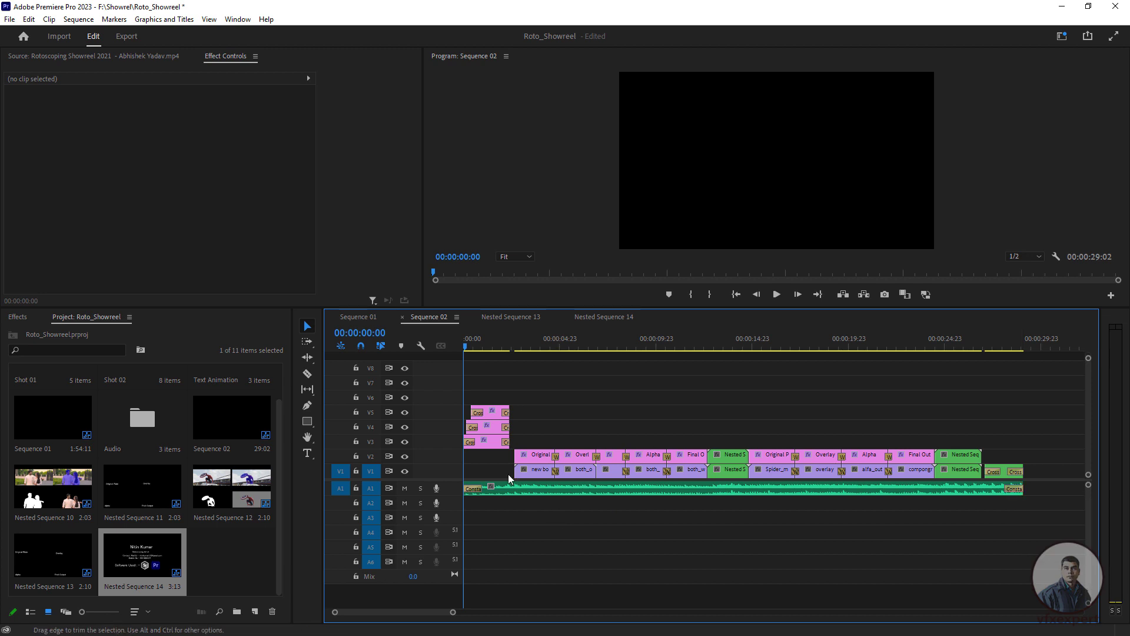
# Play the sequence from the start, and scrub through the title card and both shots to review the edit.
pyautogui.click(618, 342)
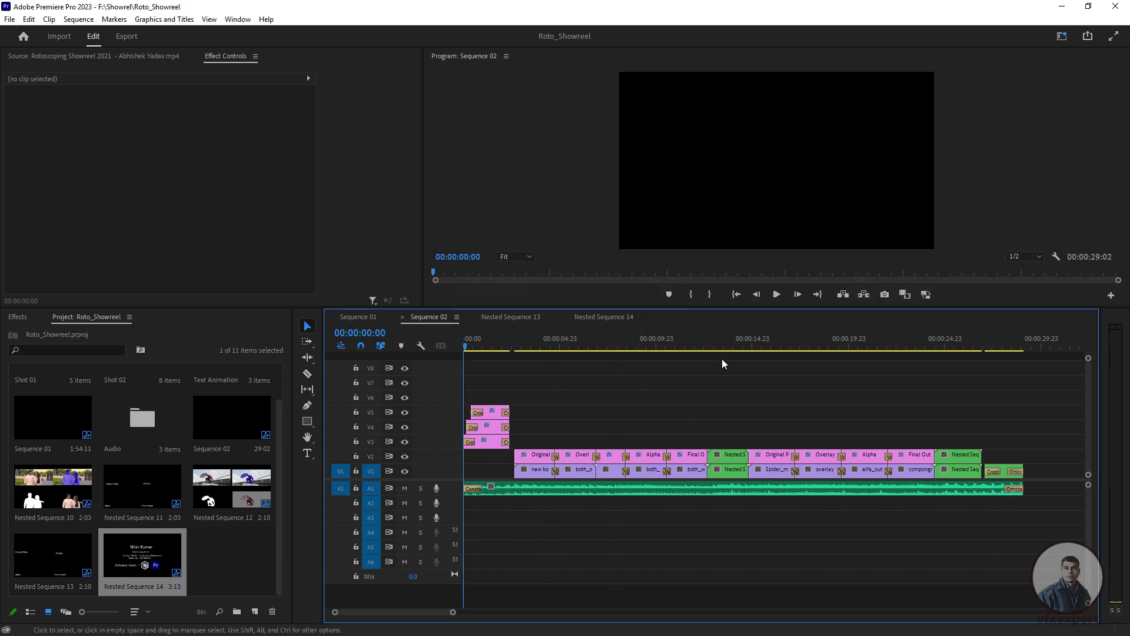
pyautogui.click(779, 299)
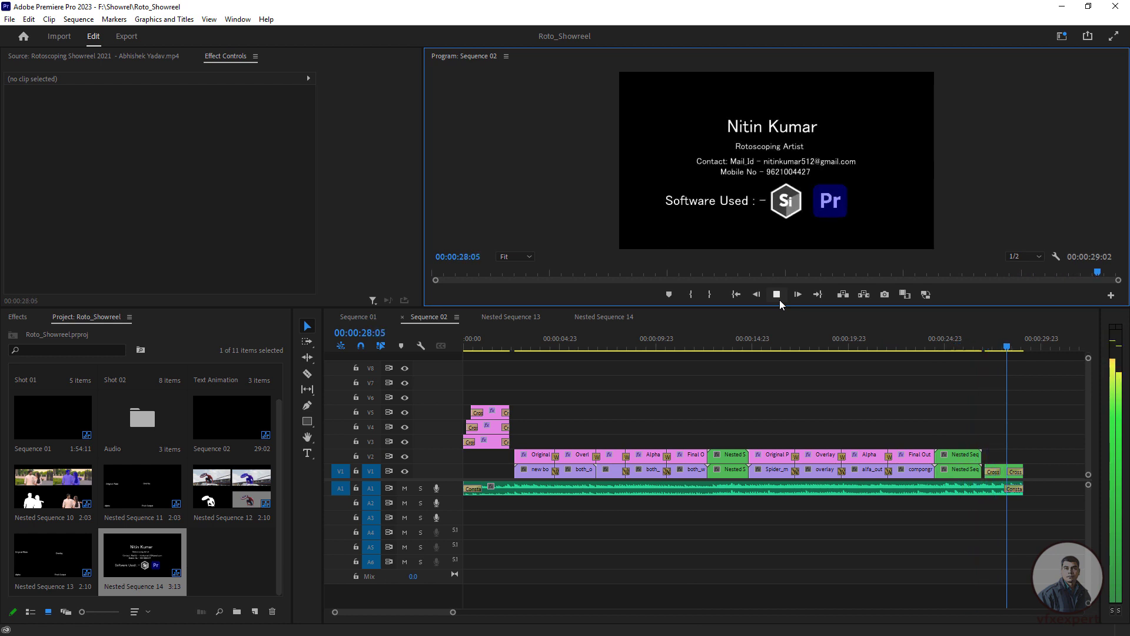
pyautogui.click(835, 339)
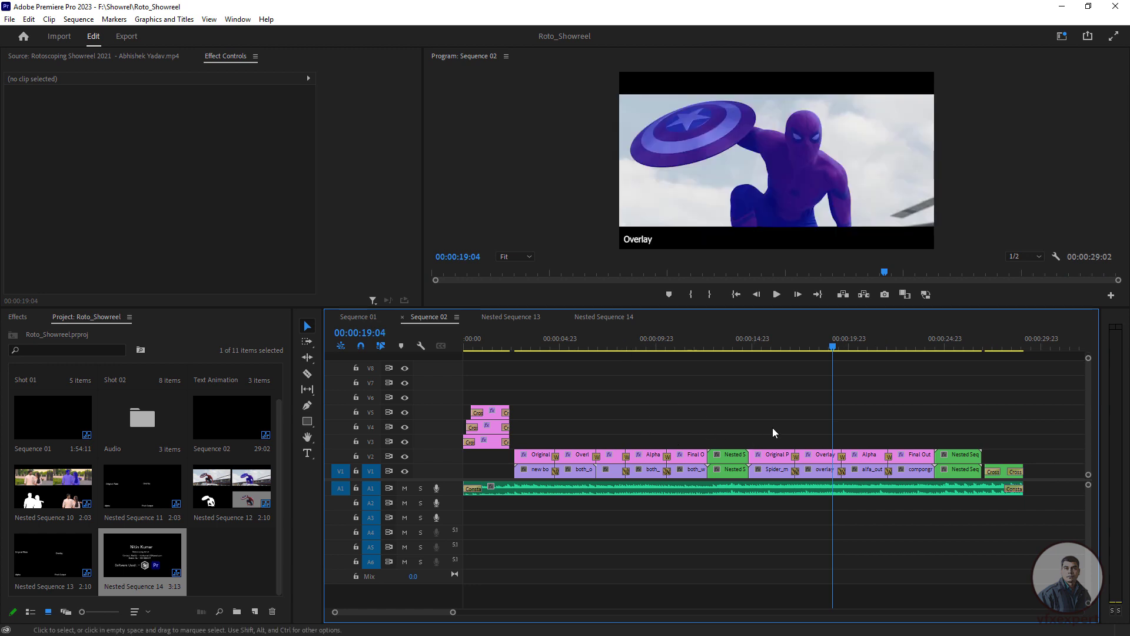
pyautogui.moveTo(669, 340); pyautogui.dragTo(584, 381)
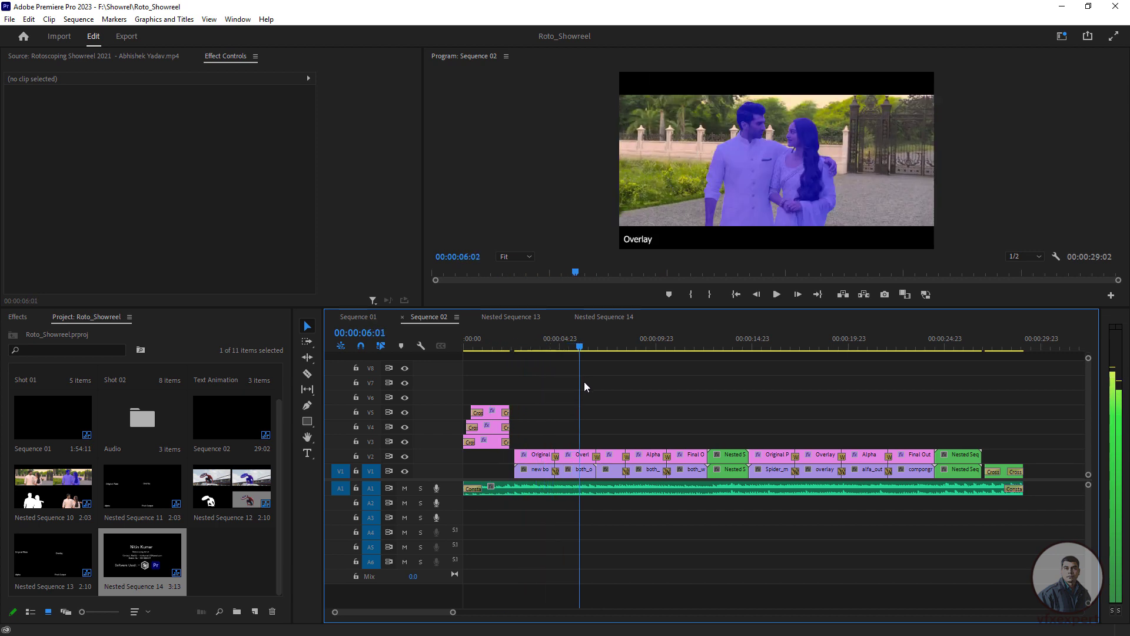
pyautogui.click(483, 340)
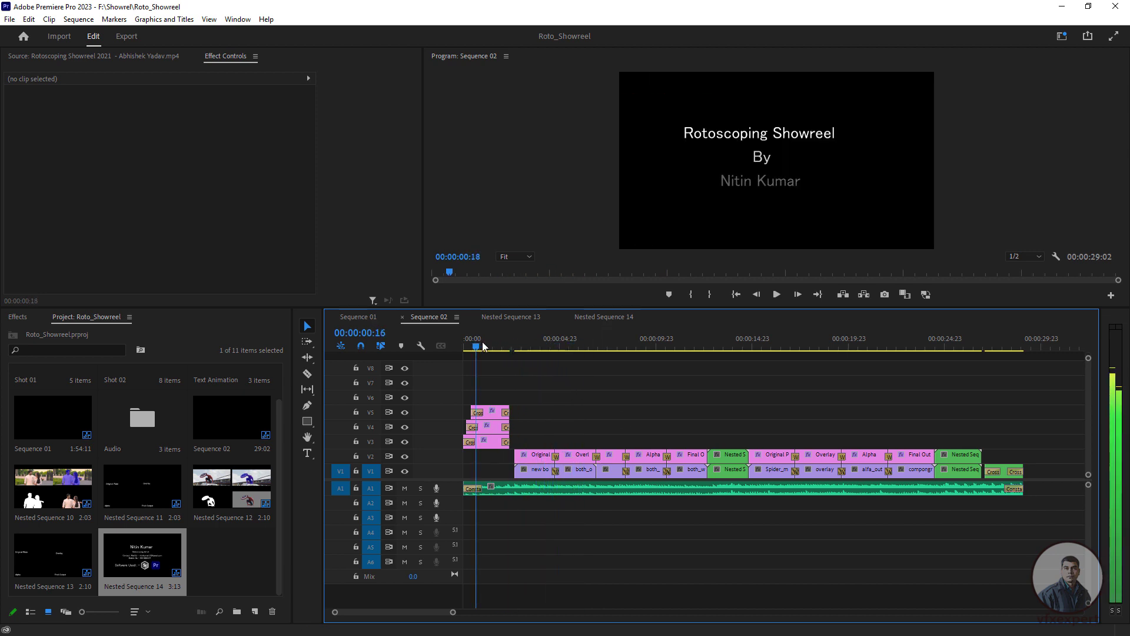
pyautogui.moveTo(483, 346); pyautogui.dragTo(501, 362)
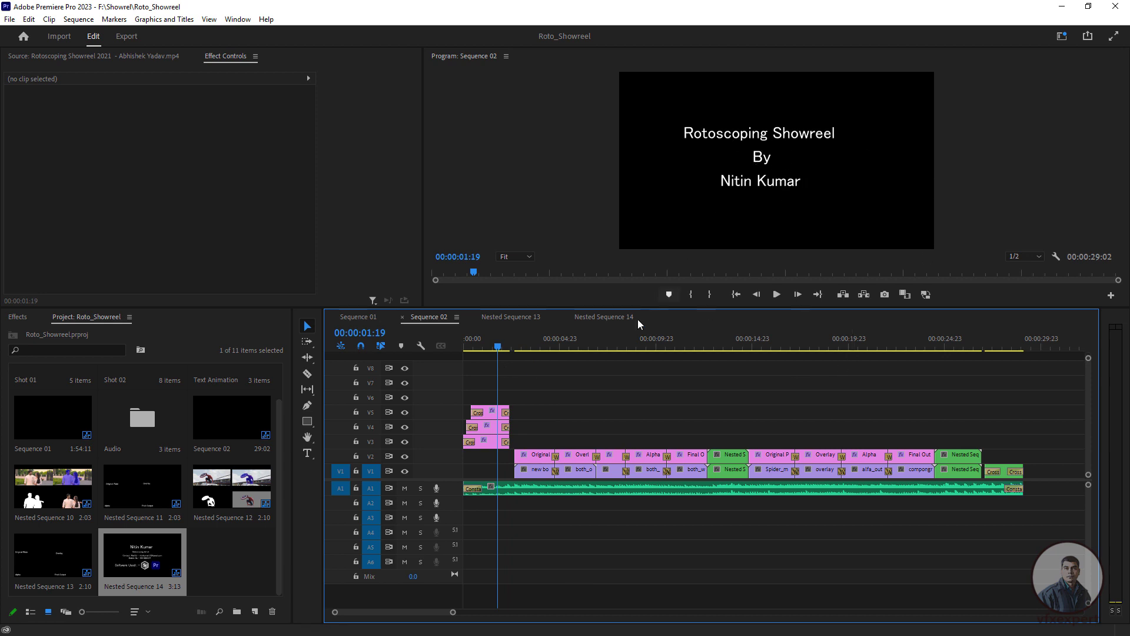
pyautogui.moveTo(514, 352); pyautogui.dragTo(649, 374)
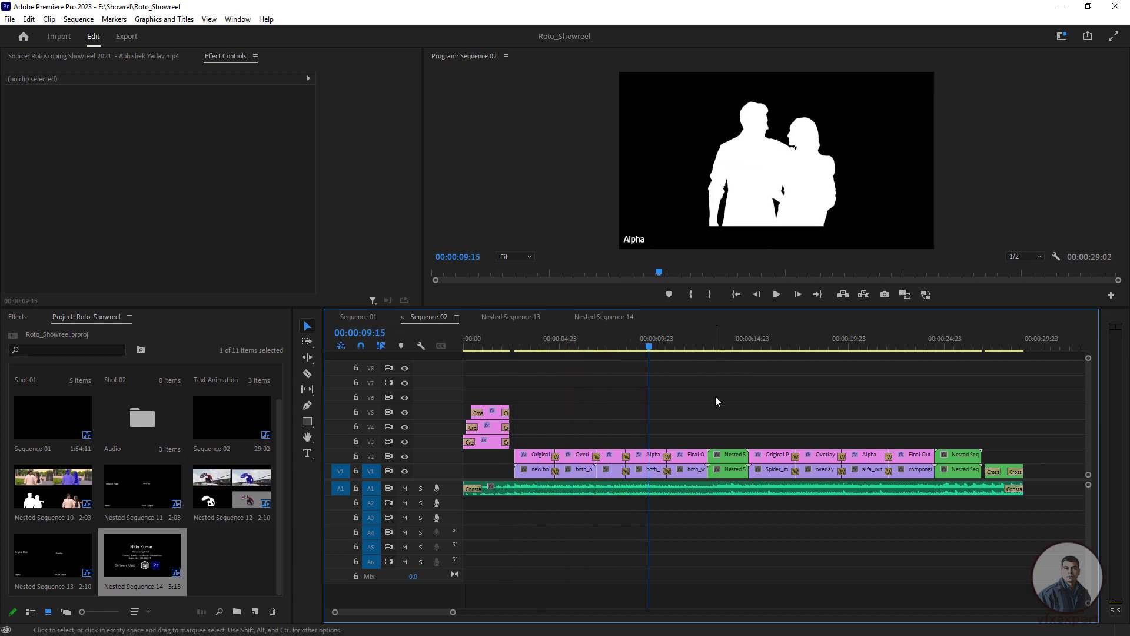
# Save the project and open the media export settings for Sequence 02.
pyautogui.hotkey('ctrl', 's')
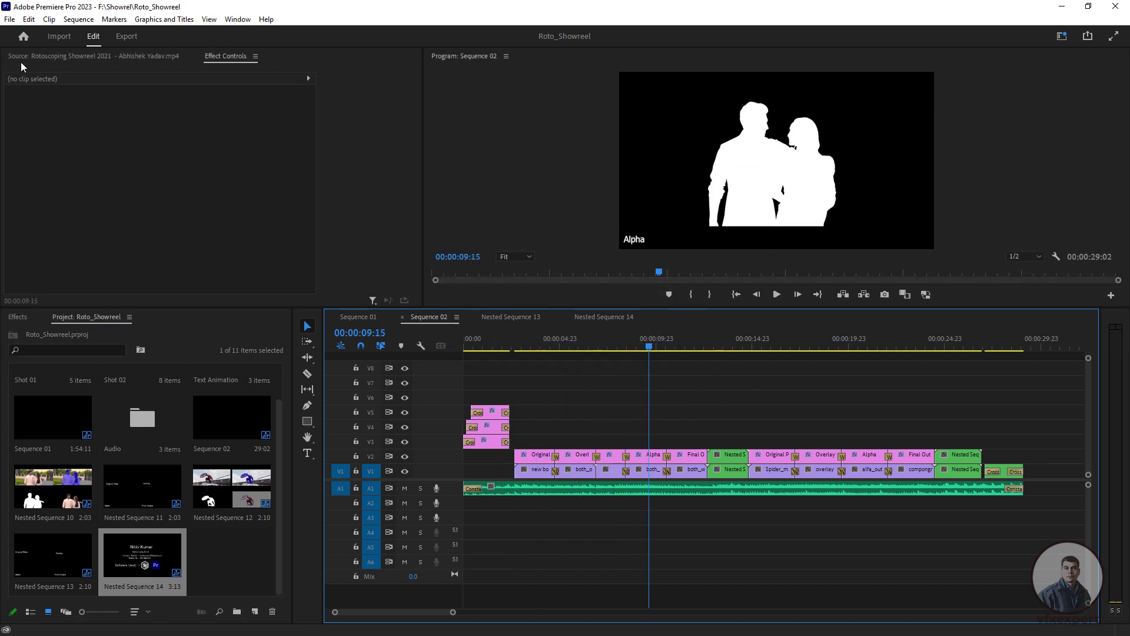
pyautogui.click(10, 20)
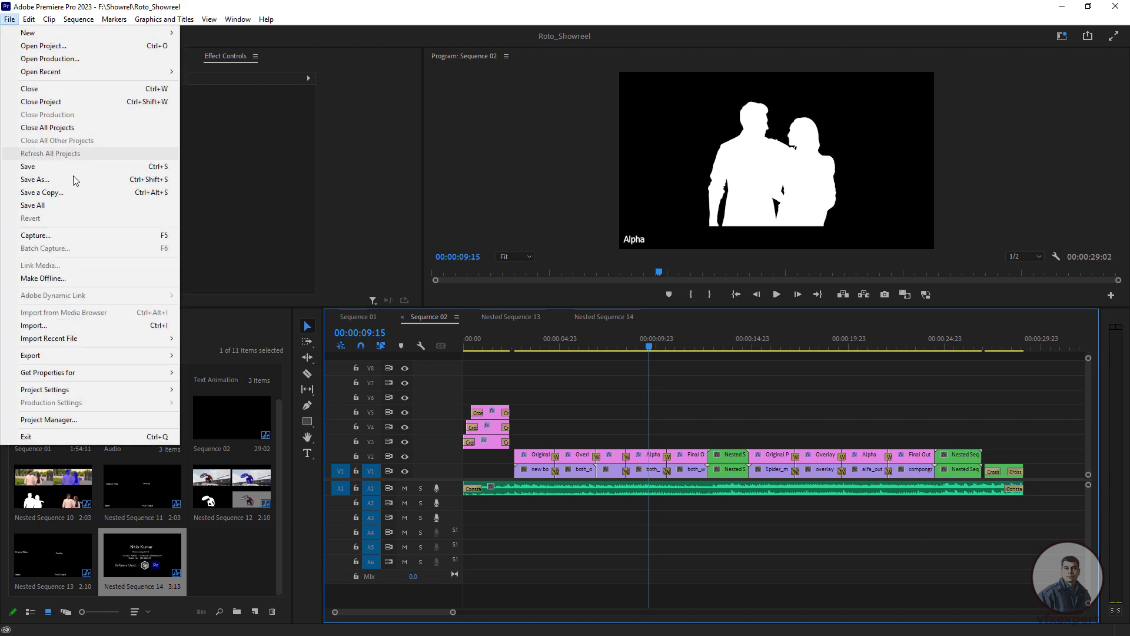
pyautogui.moveTo(126, 357)
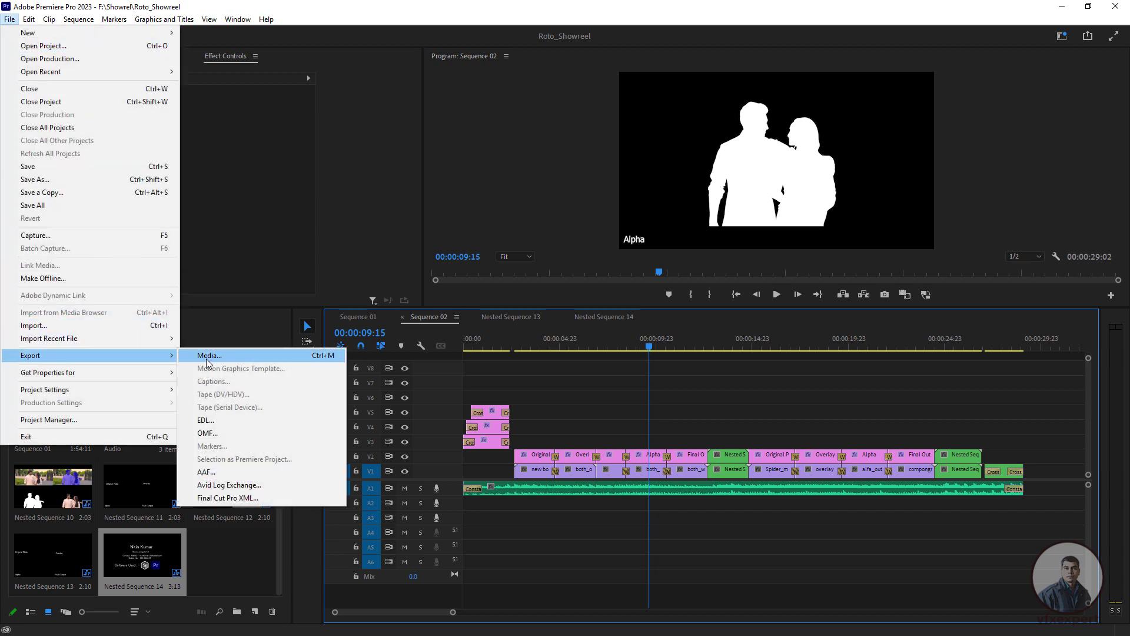
pyautogui.click(215, 357)
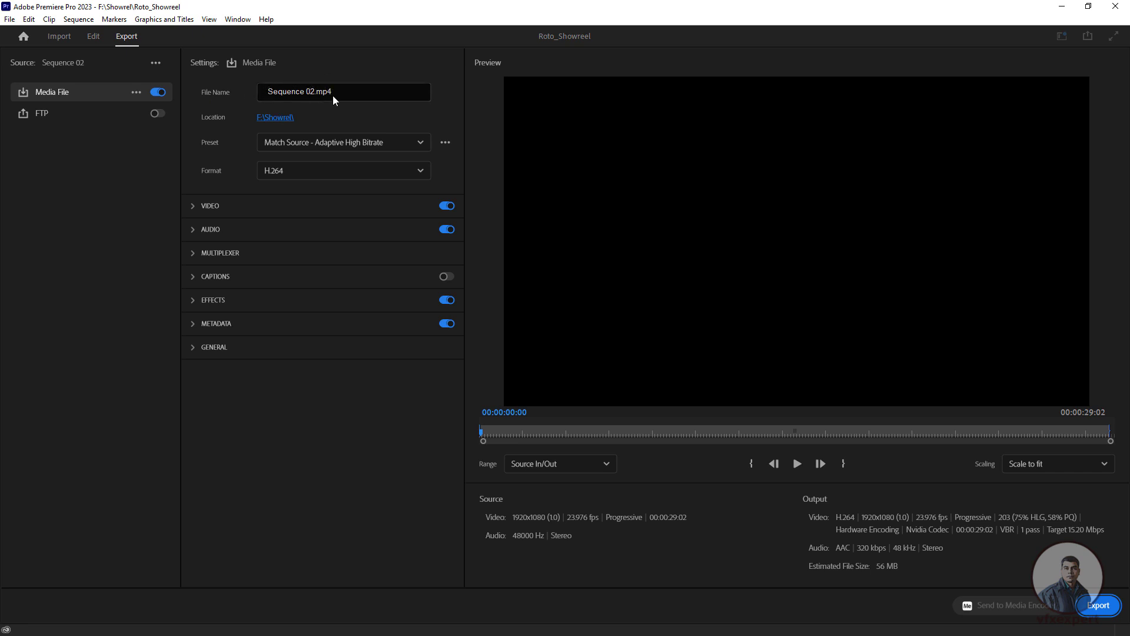
# Name the export file "Rotoshow reel_" followed by the artist's first name, and save it in F:\Showrel.
pyautogui.click(265, 88)
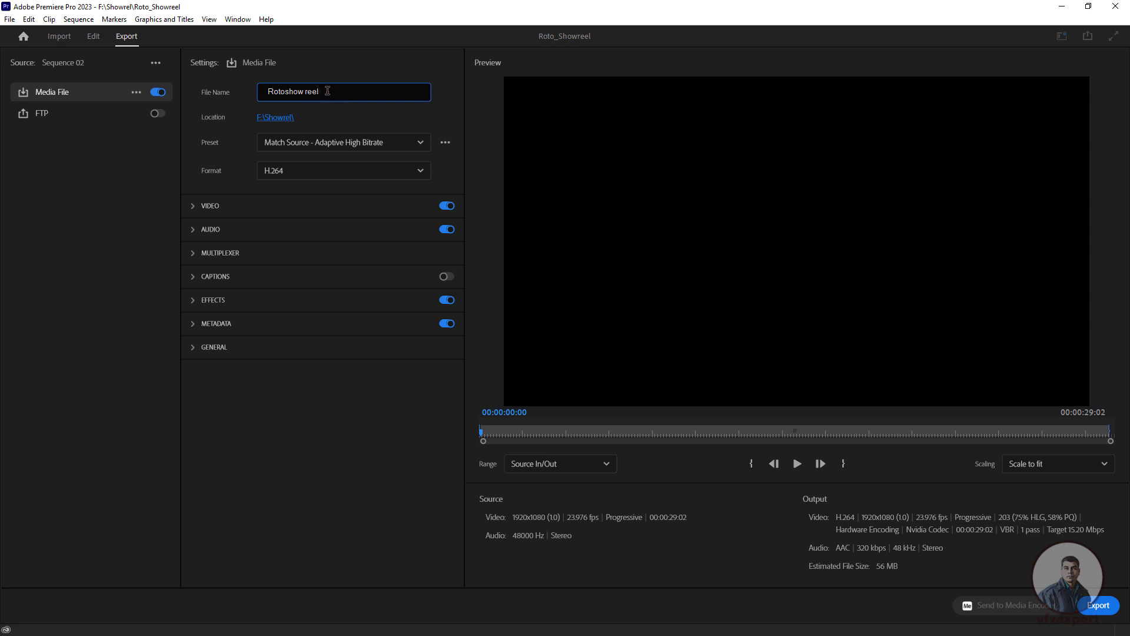
pyautogui.write('_Nitin')
pyautogui.click(283, 117)
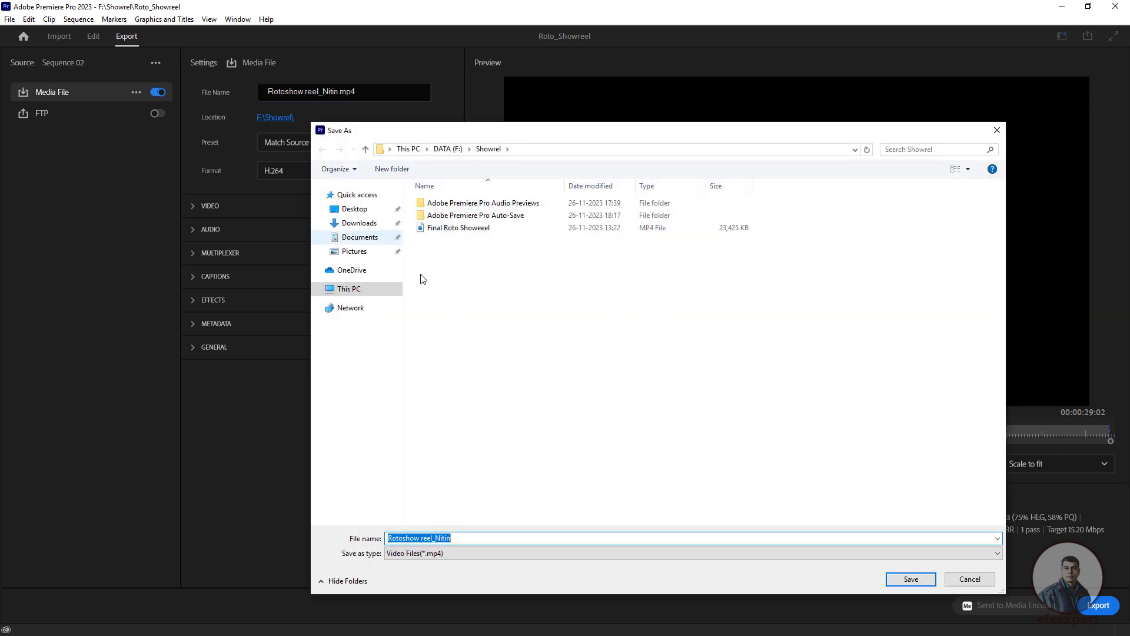
pyautogui.click(928, 585)
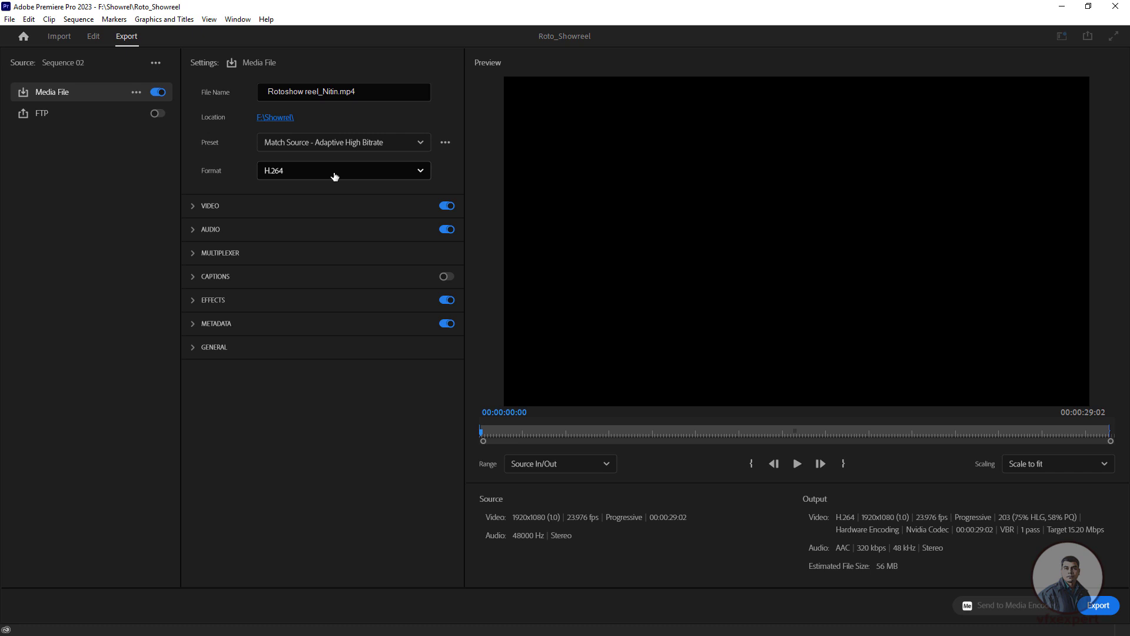
# Keep the H.264 format and export the showreel with the Match Source - Adaptive High Bitrate preset.
pyautogui.click(334, 177)
pyautogui.click(336, 177)
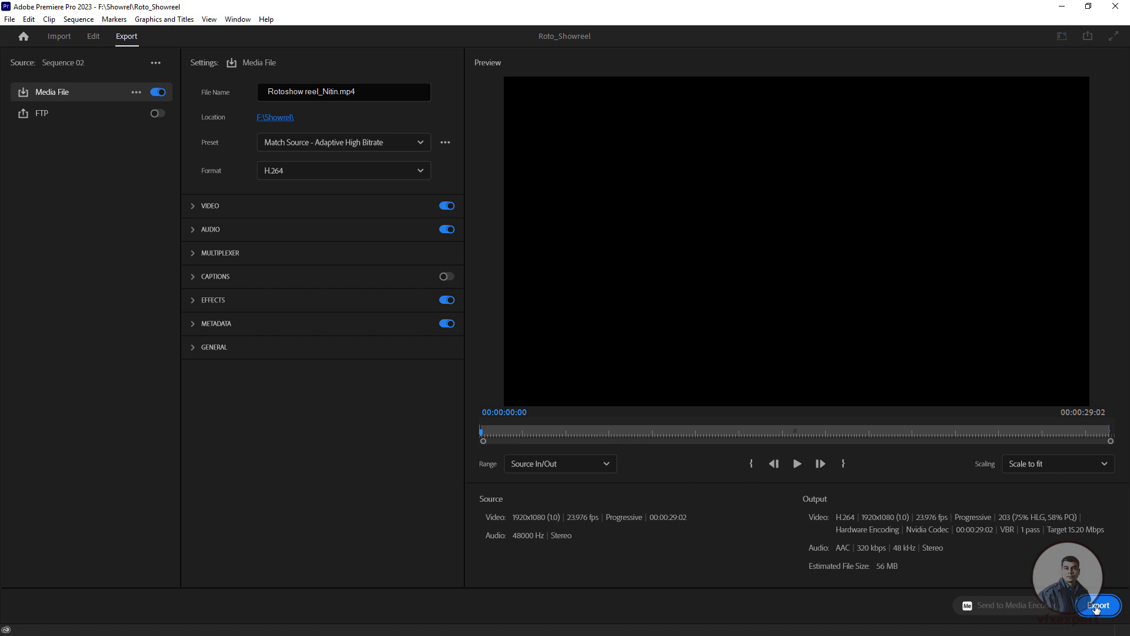
pyautogui.click(1096, 606)
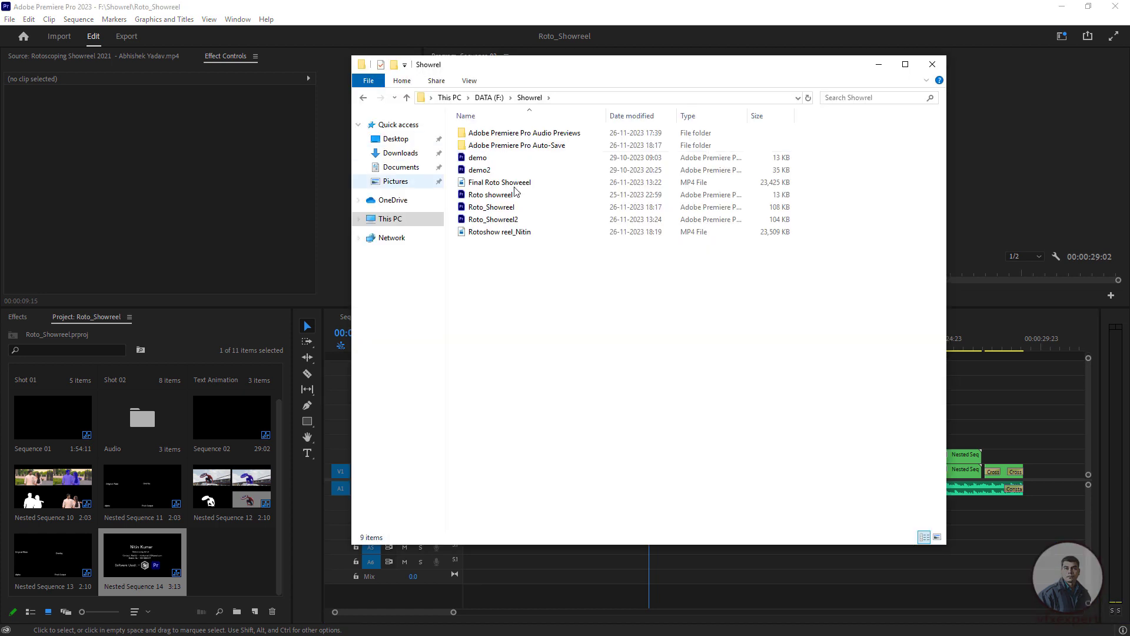
# Open the exported showreel MP4 from the Showrel folder in a media player, enlarge the player window, and watch it, pausing near the end.
pyautogui.click(533, 233)
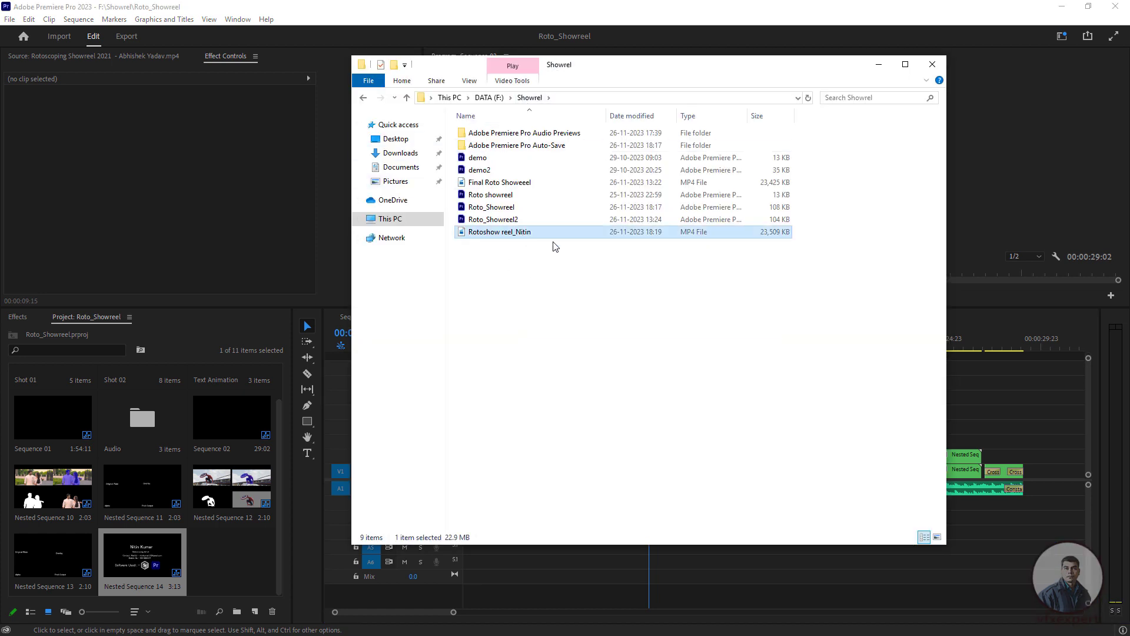
pyautogui.rightClick(525, 235)
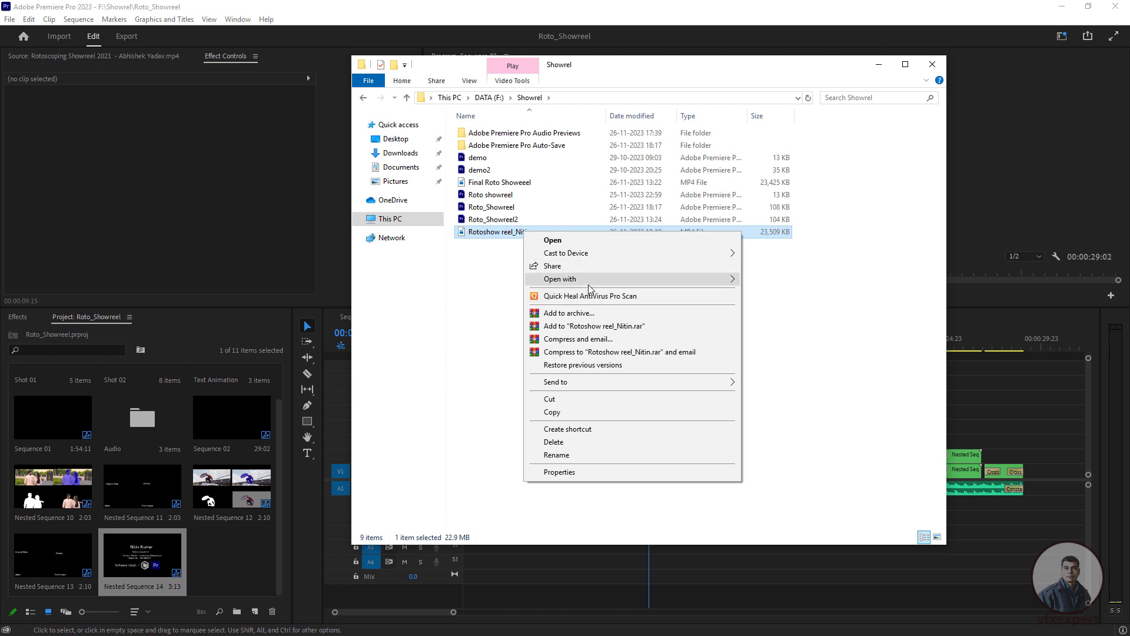
pyautogui.moveTo(589, 283)
pyautogui.click(768, 334)
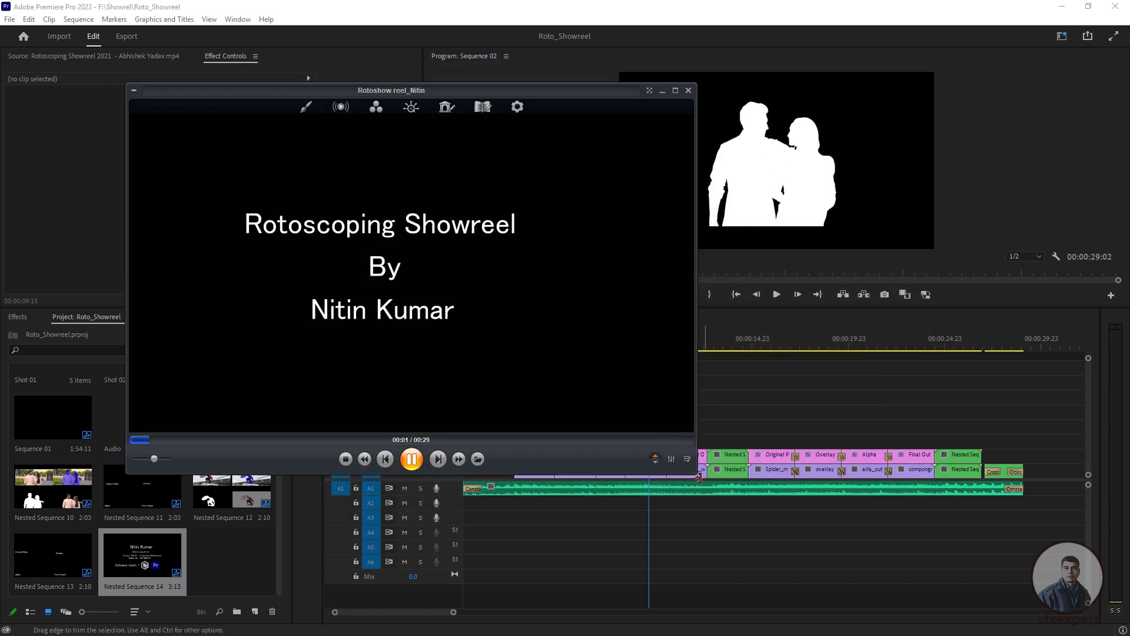
pyautogui.moveTo(695, 472); pyautogui.dragTo(914, 558)
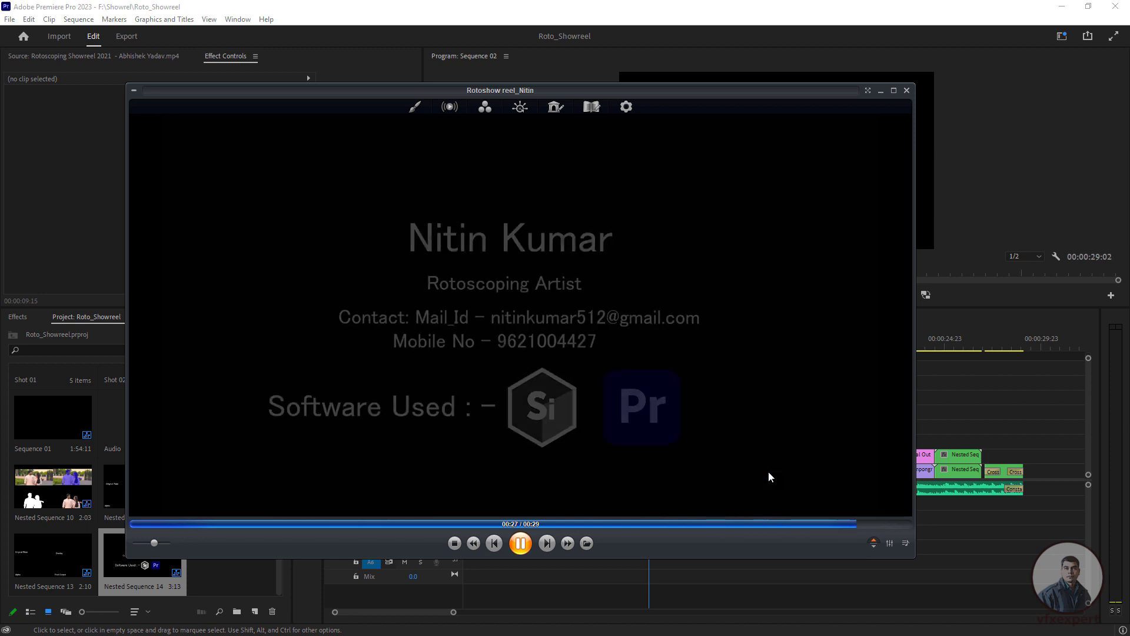
pyautogui.click(758, 464)
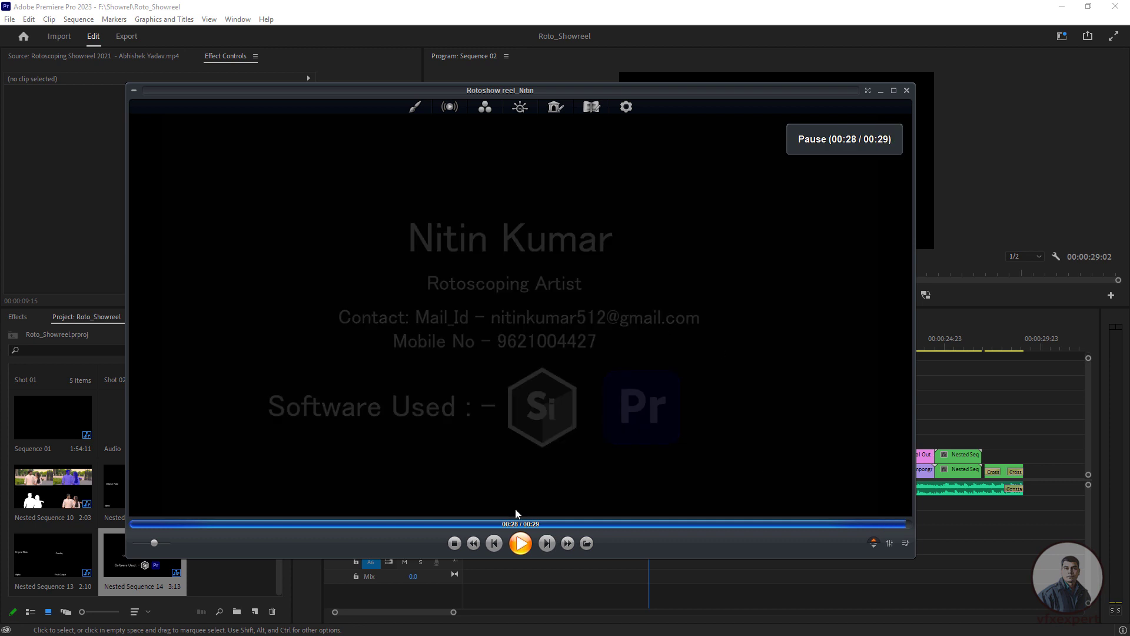
# Review the exported video's title card, four-panel comparisons and Spider-Man shot at several points, and pause playback.
pyautogui.click(386, 523)
pyautogui.moveTo(297, 488); pyautogui.dragTo(201, 509)
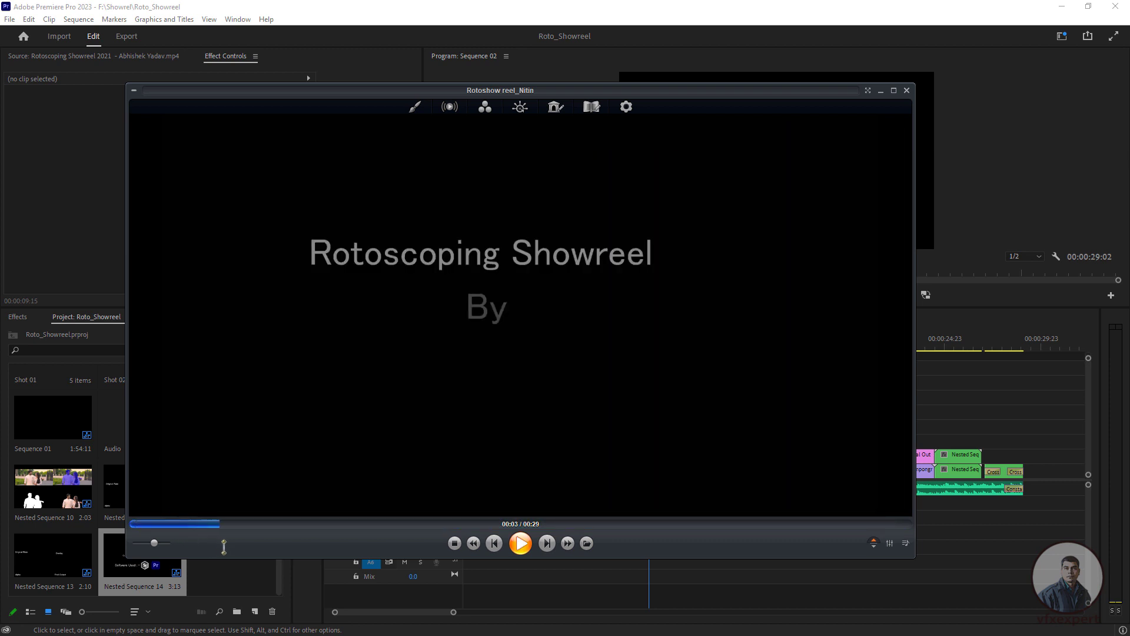
pyautogui.moveTo(396, 524); pyautogui.dragTo(443, 532)
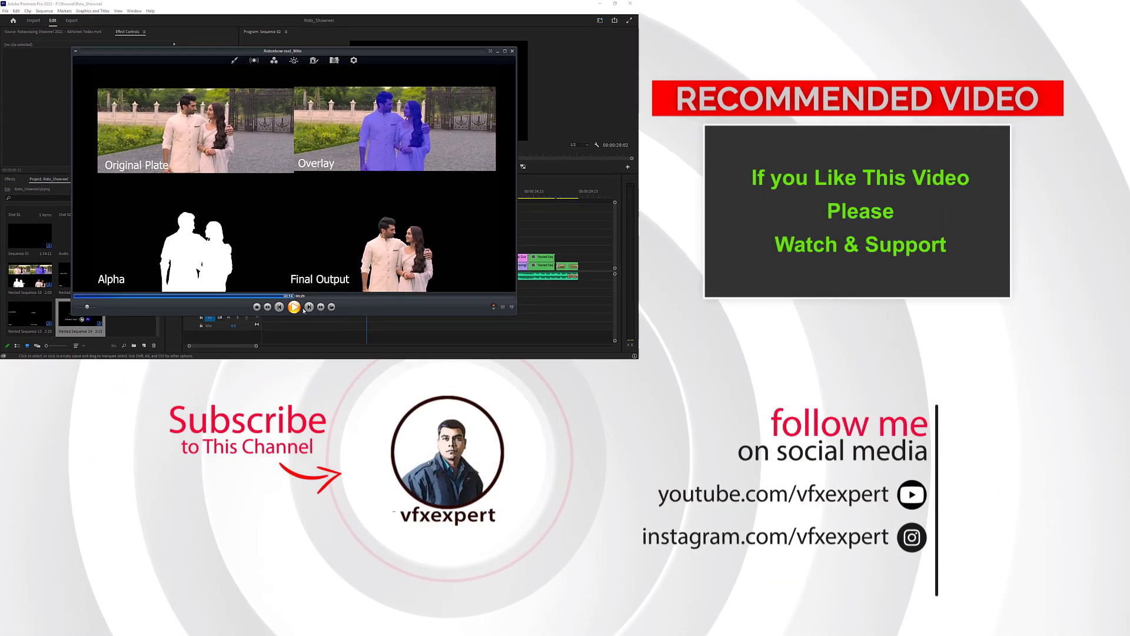
pyautogui.click(410, 296)
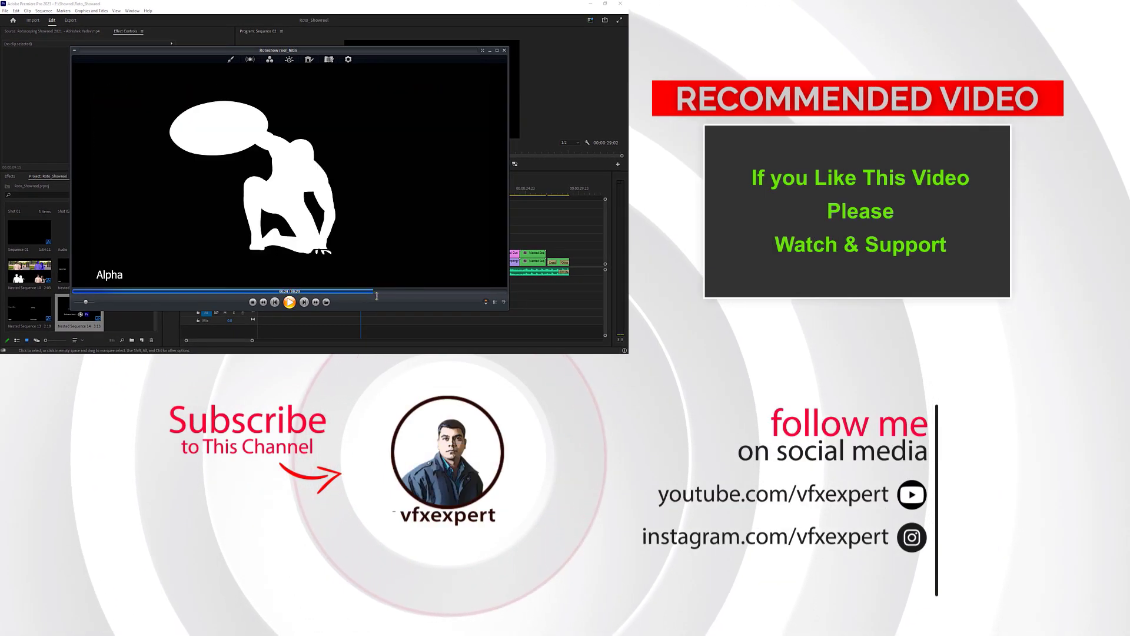
pyautogui.click(414, 264)
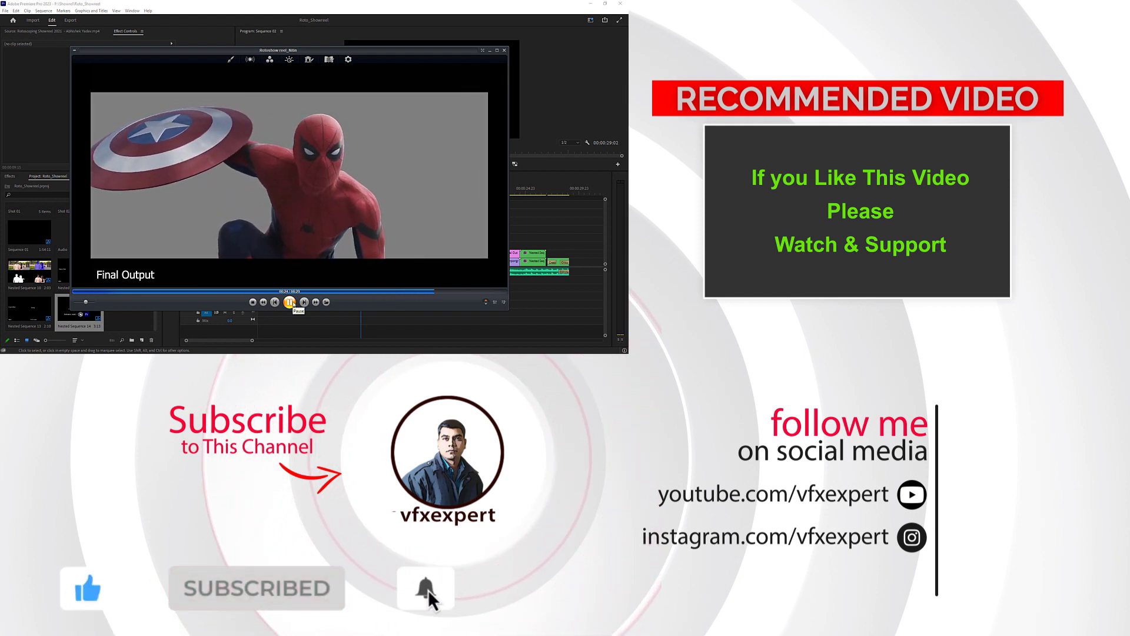
pyautogui.click(292, 303)
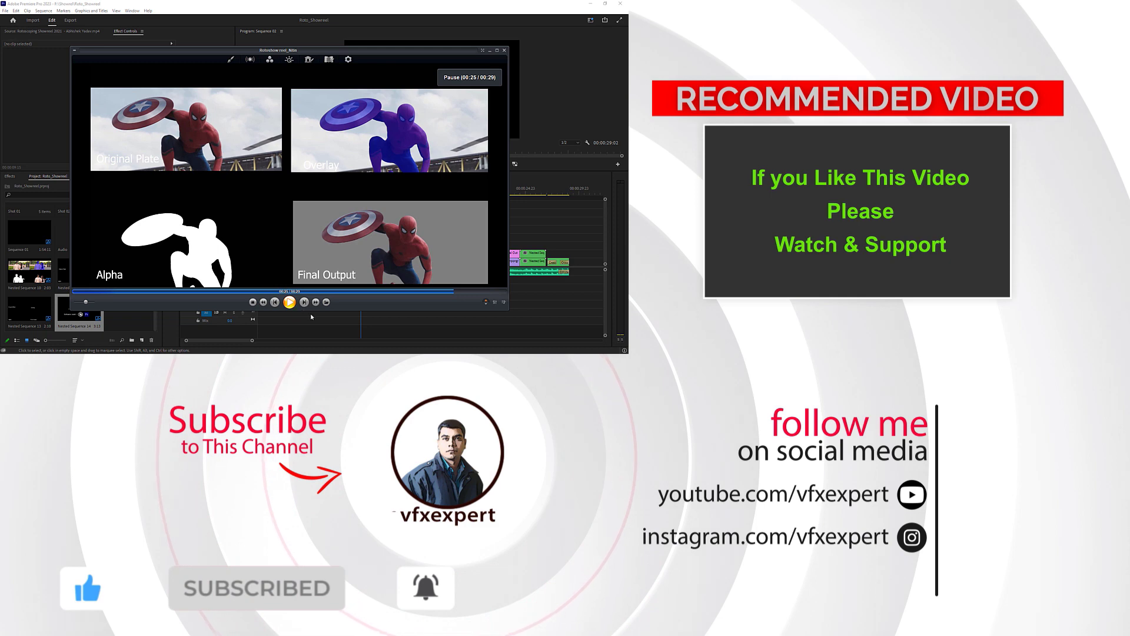